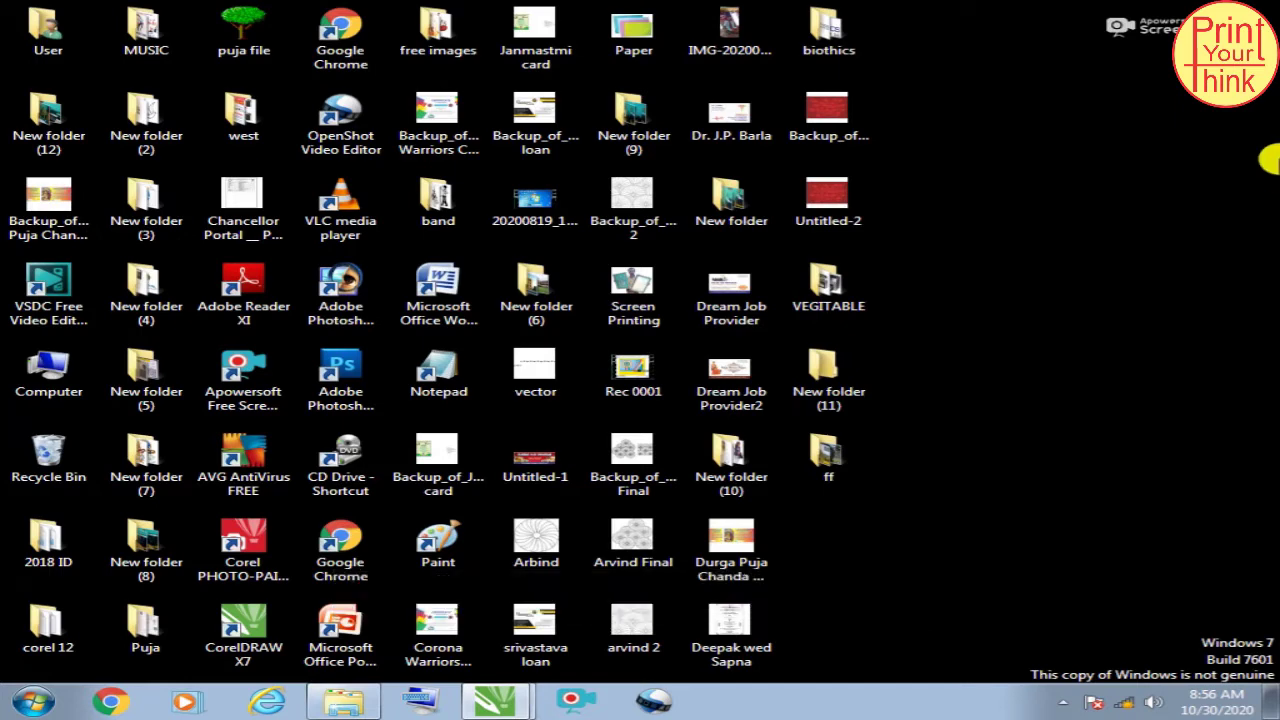
Step: Restore the CorelDRAW X7 window from the taskbar
{"action": "left_click", "coordinate": [520, 698]}
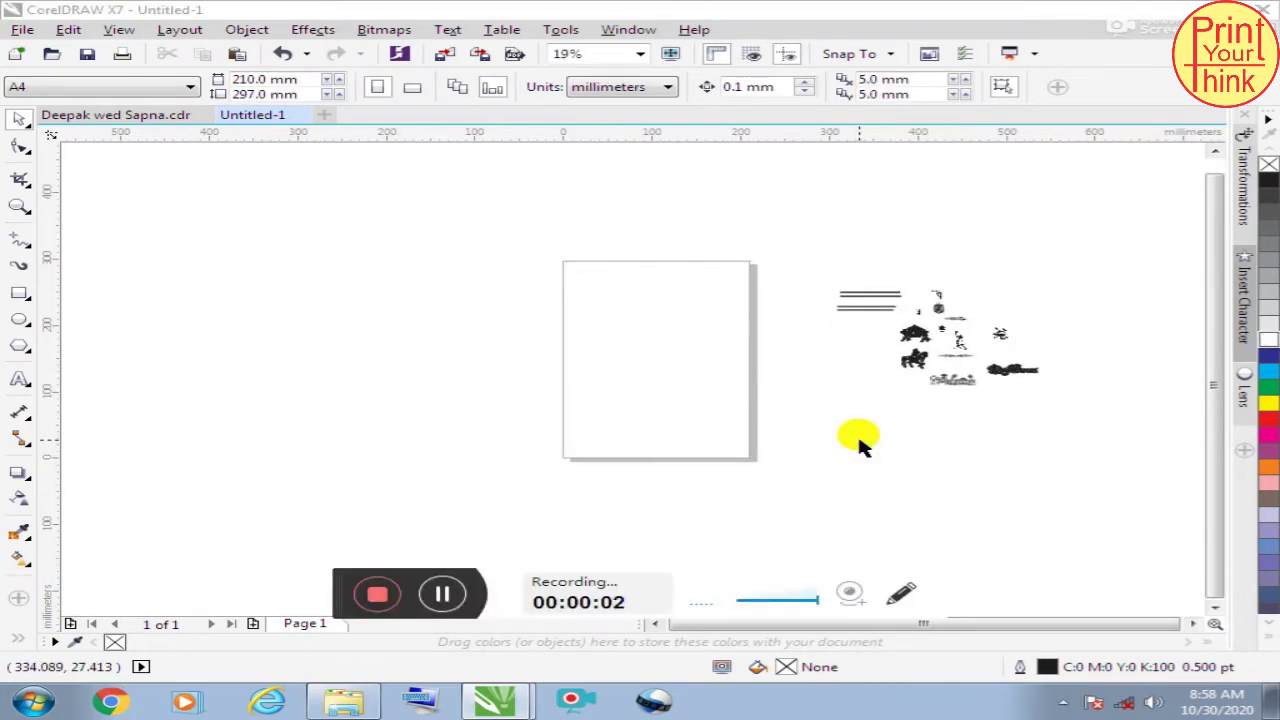
Step: Create a page-sized rectangle and resize it to 140 × 210 mm as the card frame
{"action": "scroll", "coordinate": [728, 268], "scroll_direction": "up", "scroll_amount": 2}
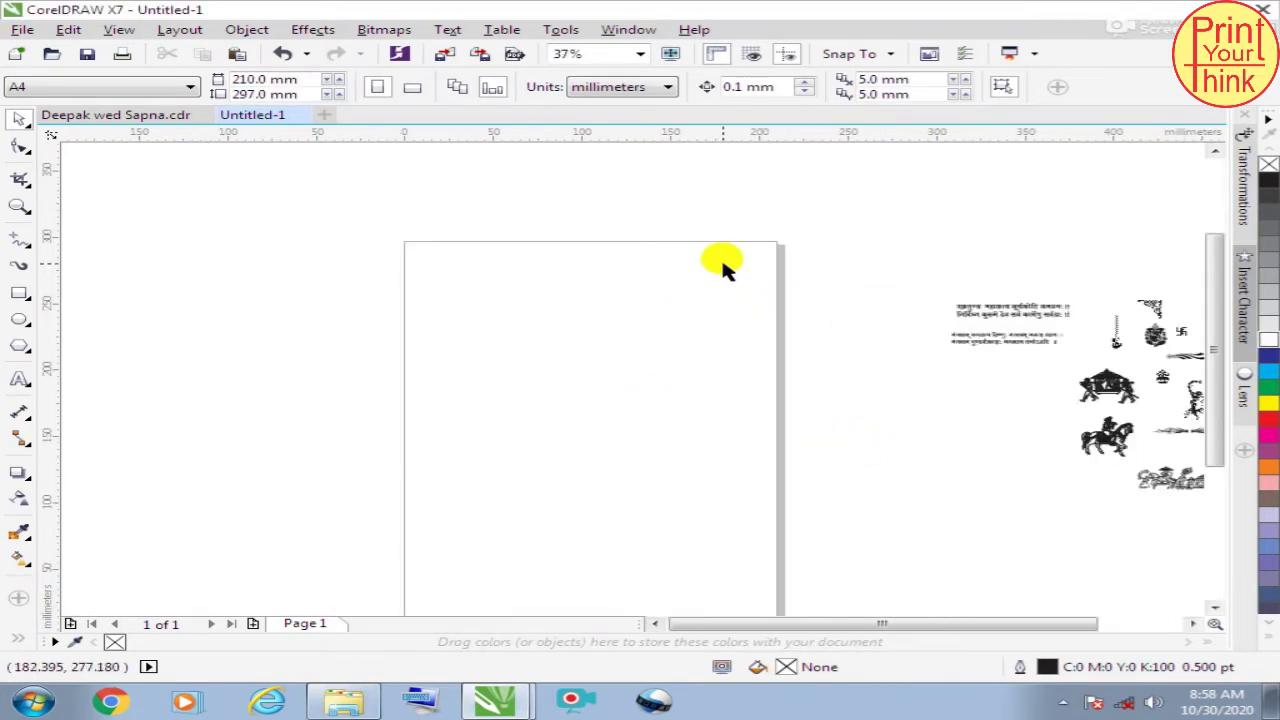
{"action": "double_click", "coordinate": [19, 292]}
{"action": "scroll", "coordinate": [650, 300], "scroll_direction": "down", "scroll_amount": 4}
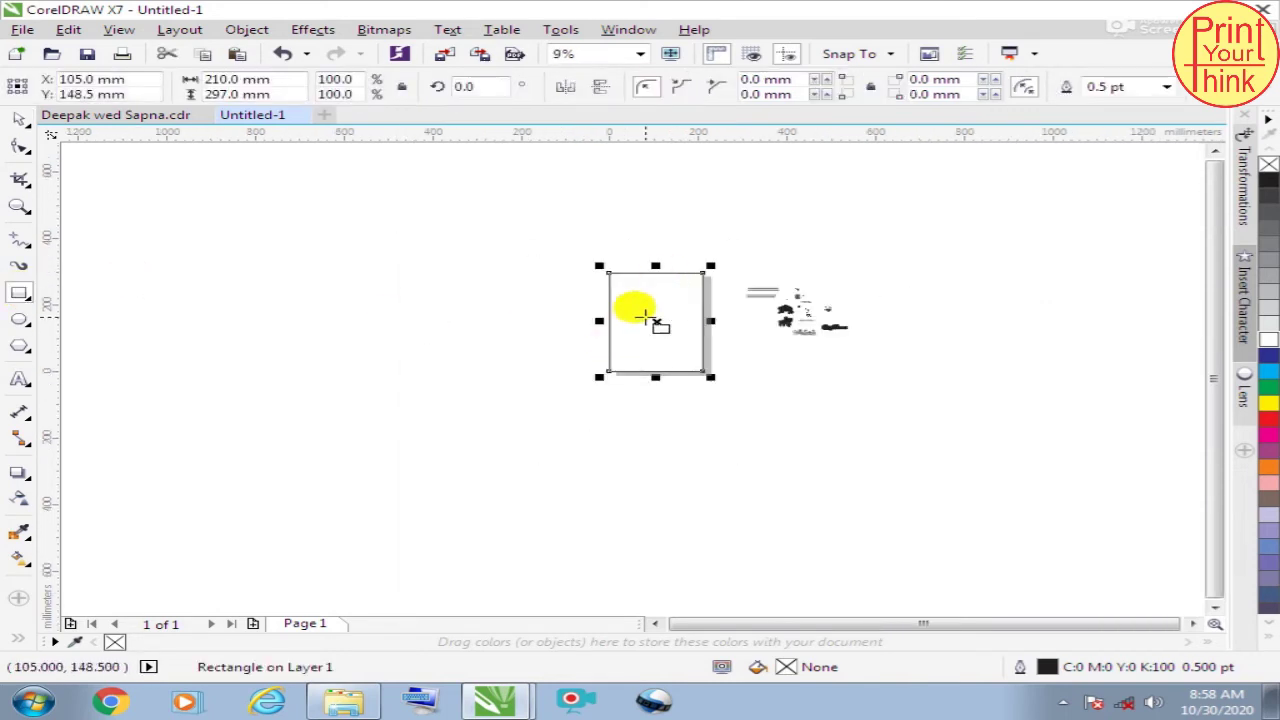
{"action": "scroll", "coordinate": [650, 320], "scroll_direction": "up", "scroll_amount": 4}
{"action": "left_click", "coordinate": [19, 119]}
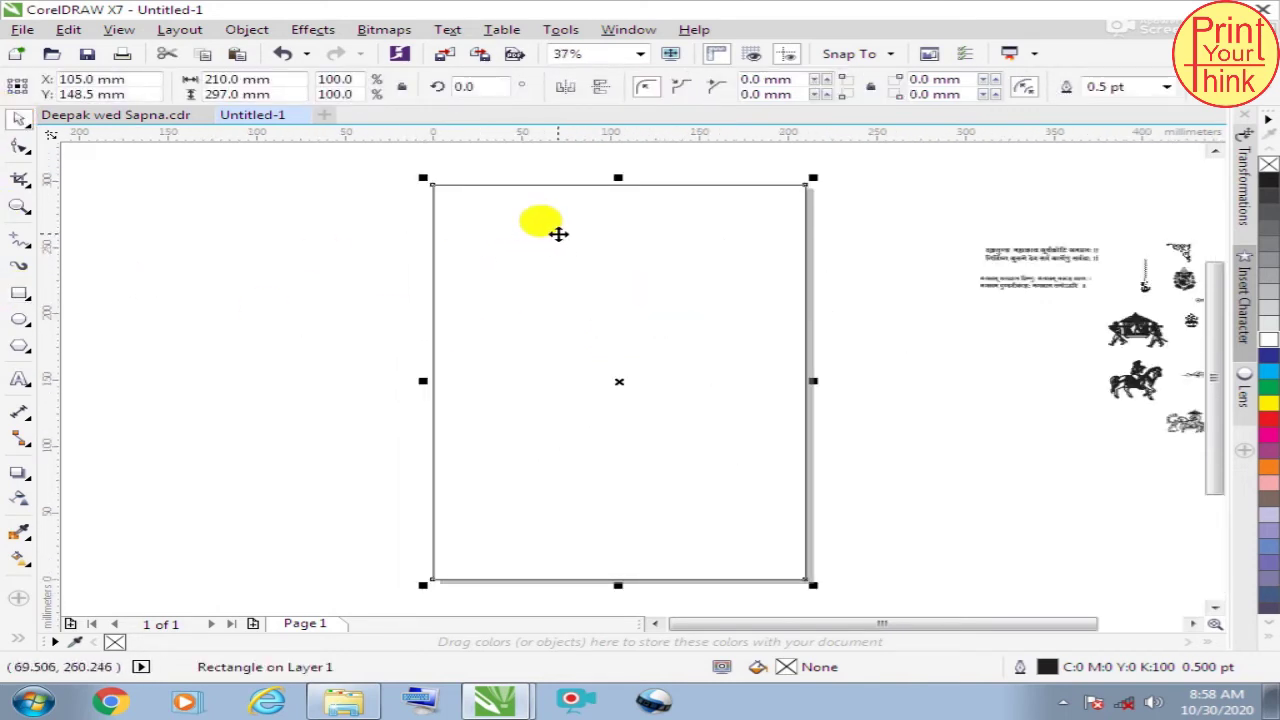
{"action": "left_click", "coordinate": [285, 78]}
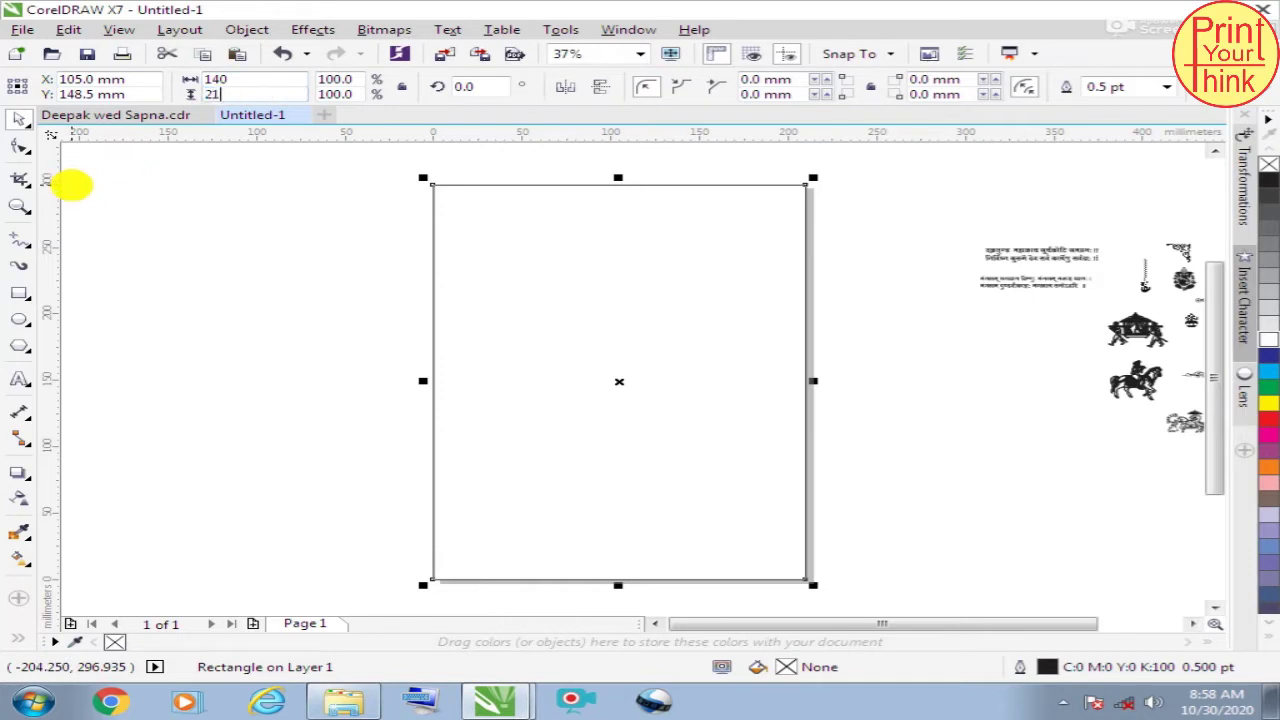
{"action": "type", "text": "0"}
{"action": "key", "text": "Return"}
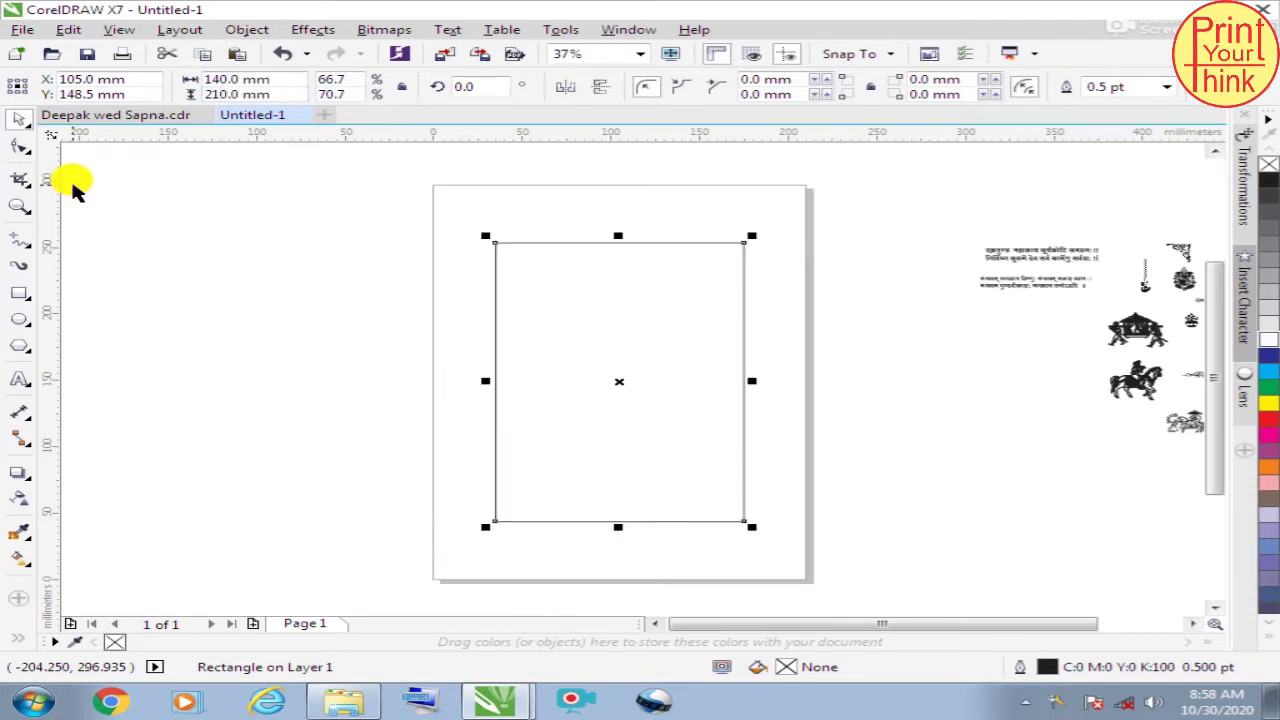
{"action": "left_click", "coordinate": [950, 366]}
Step: Set the 140 × 210 mm frame rectangle's outline width to 1.5 pt
{"action": "scroll", "coordinate": [645, 295], "scroll_direction": "up", "scroll_amount": 2}
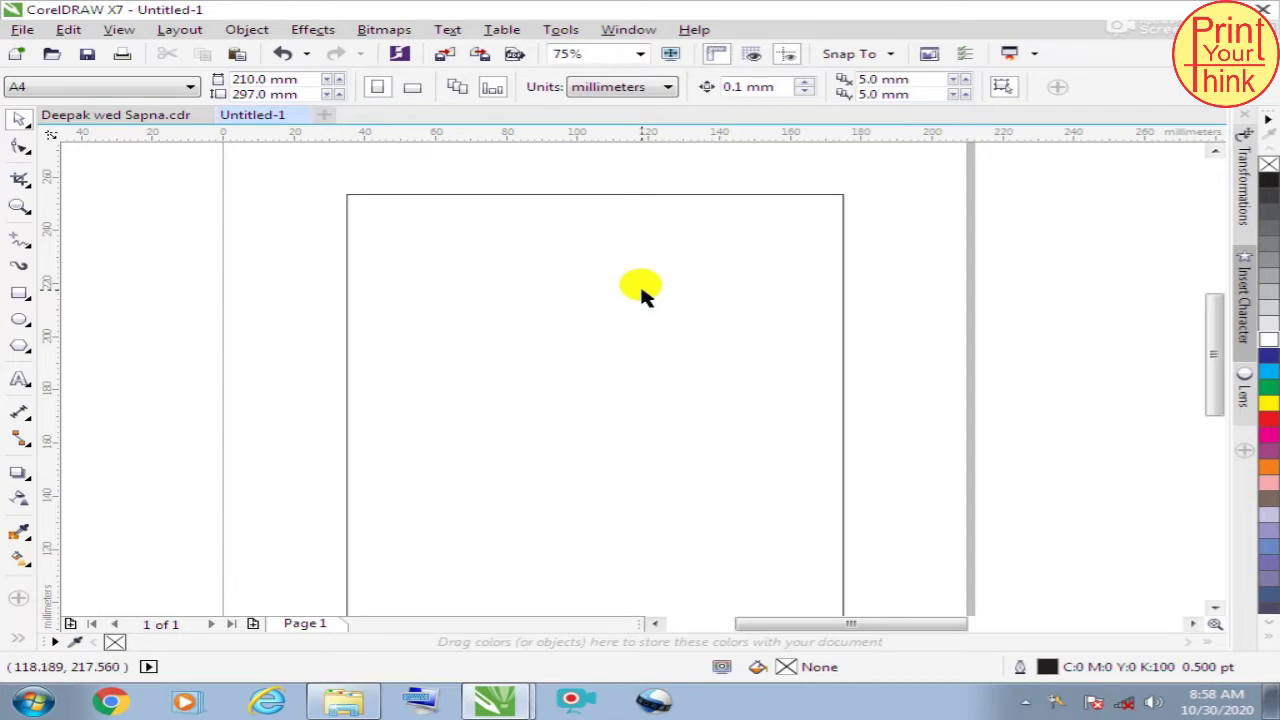
{"action": "scroll", "coordinate": [572, 222], "scroll_direction": "down", "scroll_amount": 2}
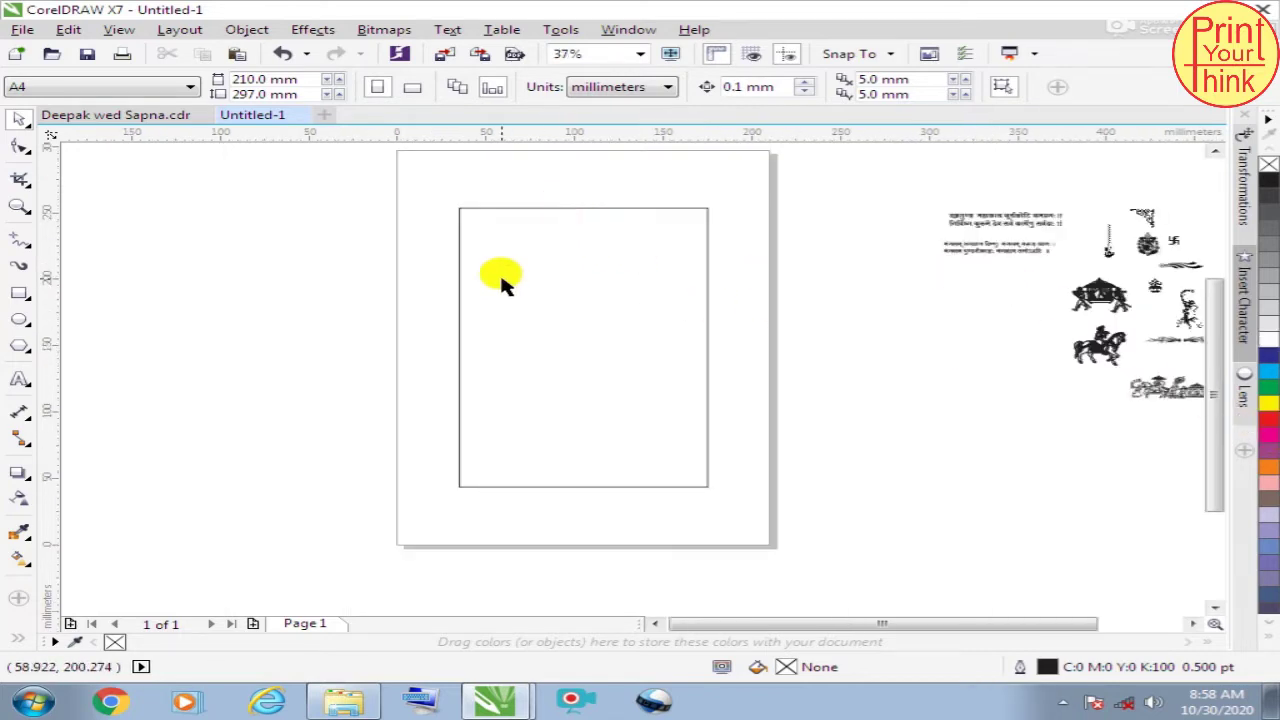
{"action": "scroll", "coordinate": [527, 232], "scroll_direction": "up", "scroll_amount": 2}
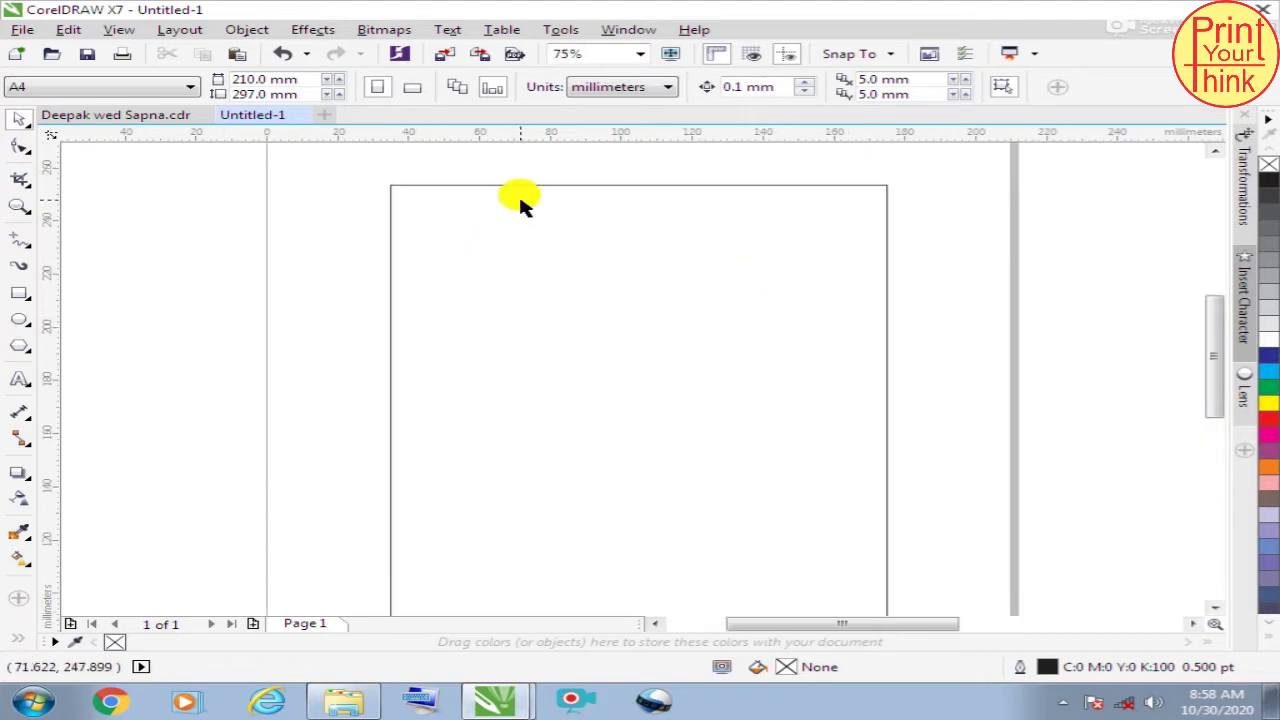
{"action": "left_click", "coordinate": [528, 186]}
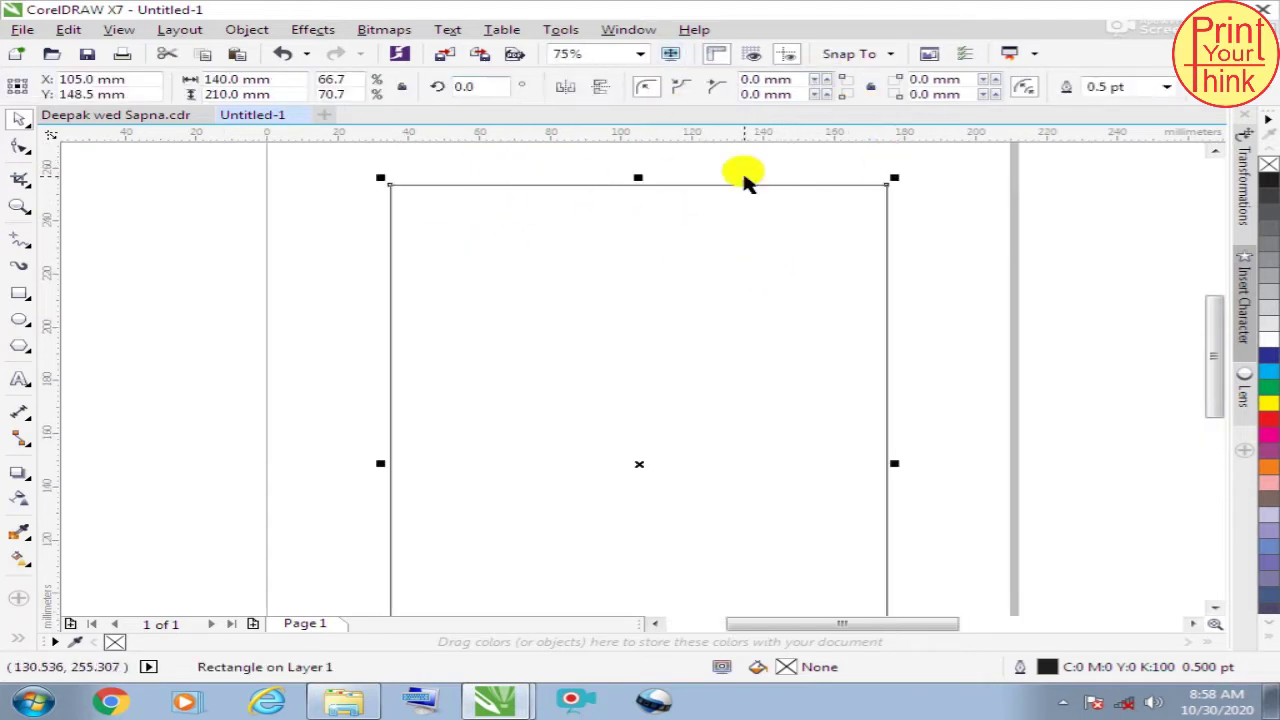
{"action": "left_click", "coordinate": [690, 205]}
{"action": "left_click", "coordinate": [392, 188]}
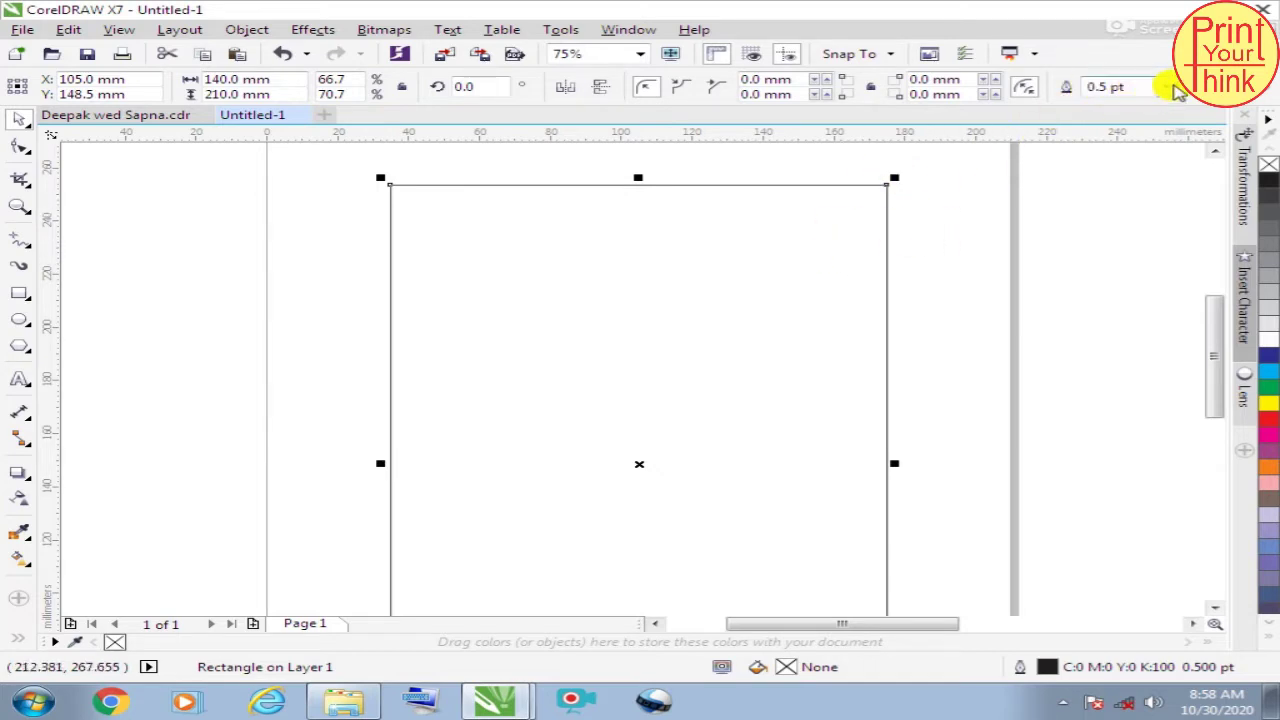
{"action": "left_click", "coordinate": [1170, 87]}
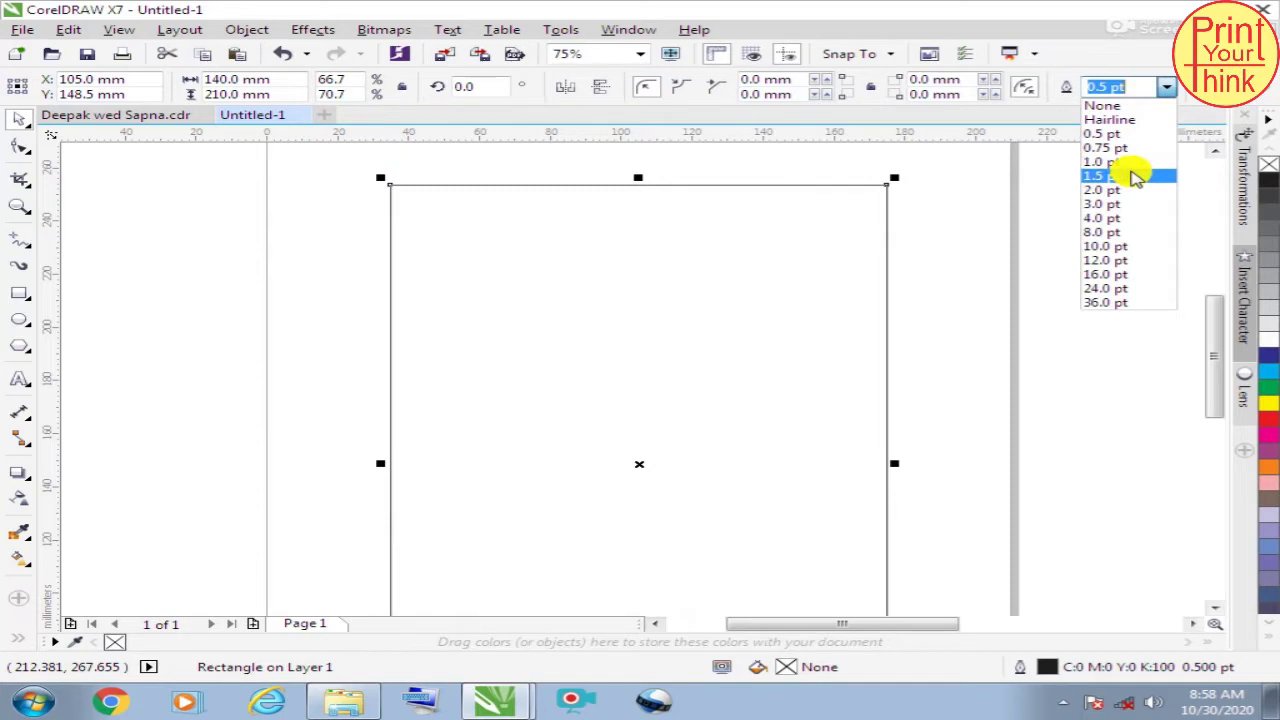
{"action": "left_click", "coordinate": [1136, 177]}
{"action": "left_click", "coordinate": [1070, 185]}
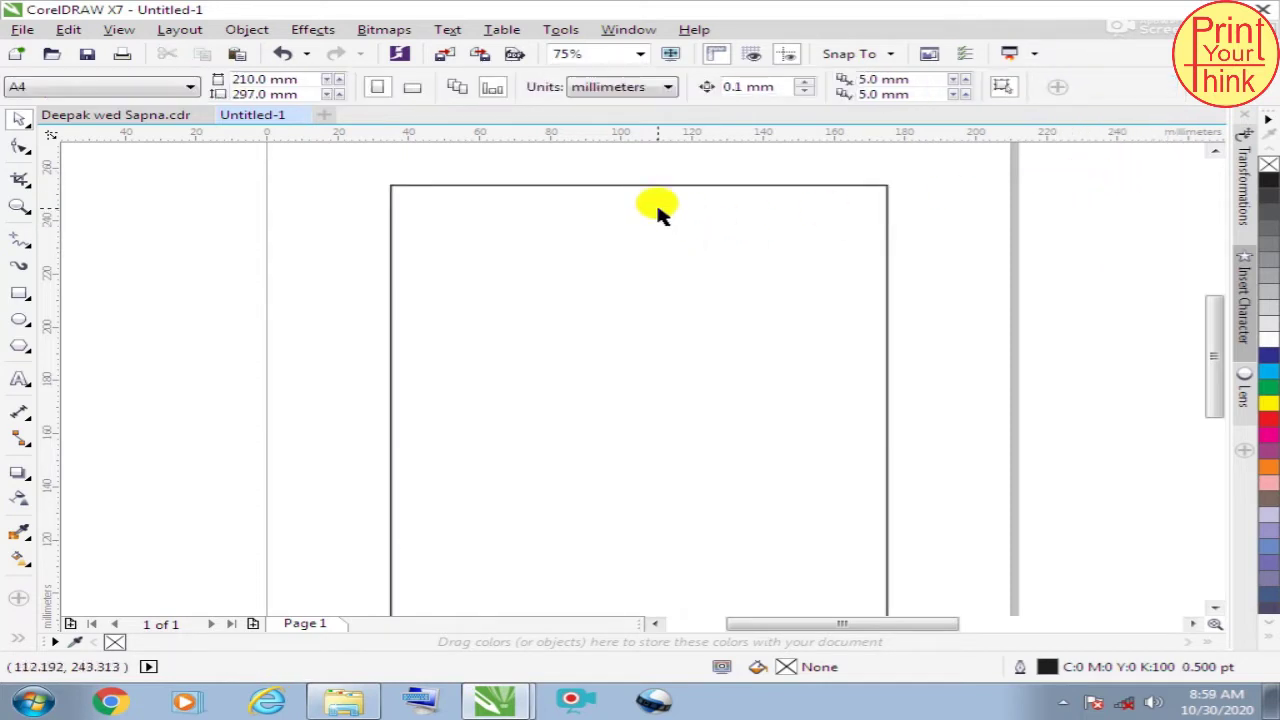
{"action": "scroll", "coordinate": [543, 237], "scroll_direction": "down", "scroll_amount": 1}
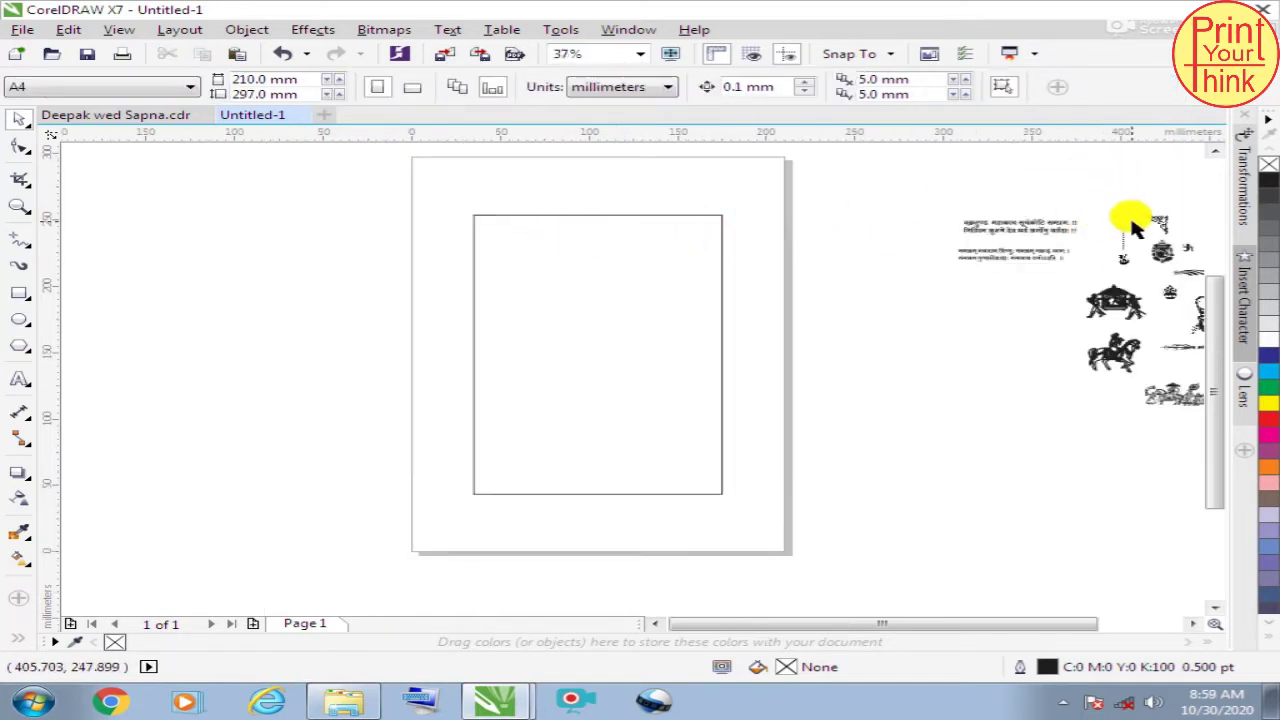
Step: Shift the 14-object ornament and Sanskrit text group left, next to the page
{"action": "left_click_drag", "start_coordinate": [1150, 228], "coordinate": [986, 223]}
{"action": "scroll", "coordinate": [945, 290], "scroll_direction": "down", "scroll_amount": 1}
{"action": "scroll", "coordinate": [945, 290], "scroll_direction": "up", "scroll_amount": 1}
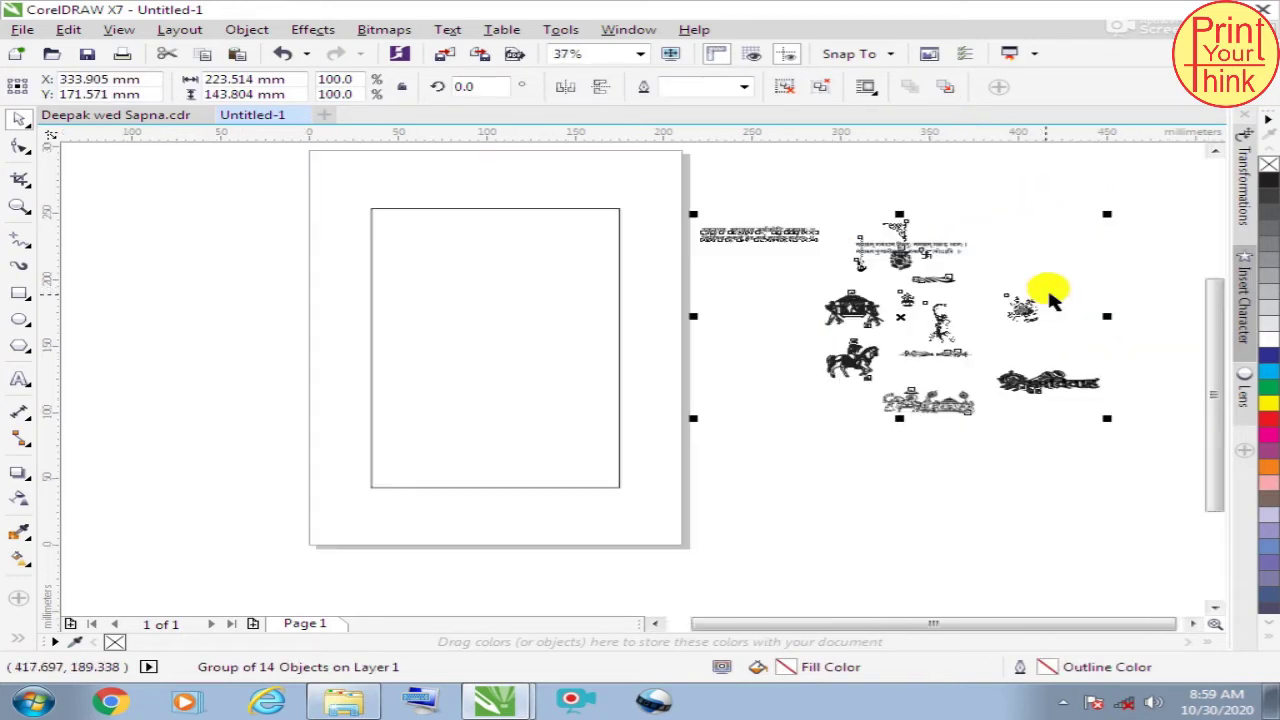
{"action": "left_click", "coordinate": [1020, 200]}
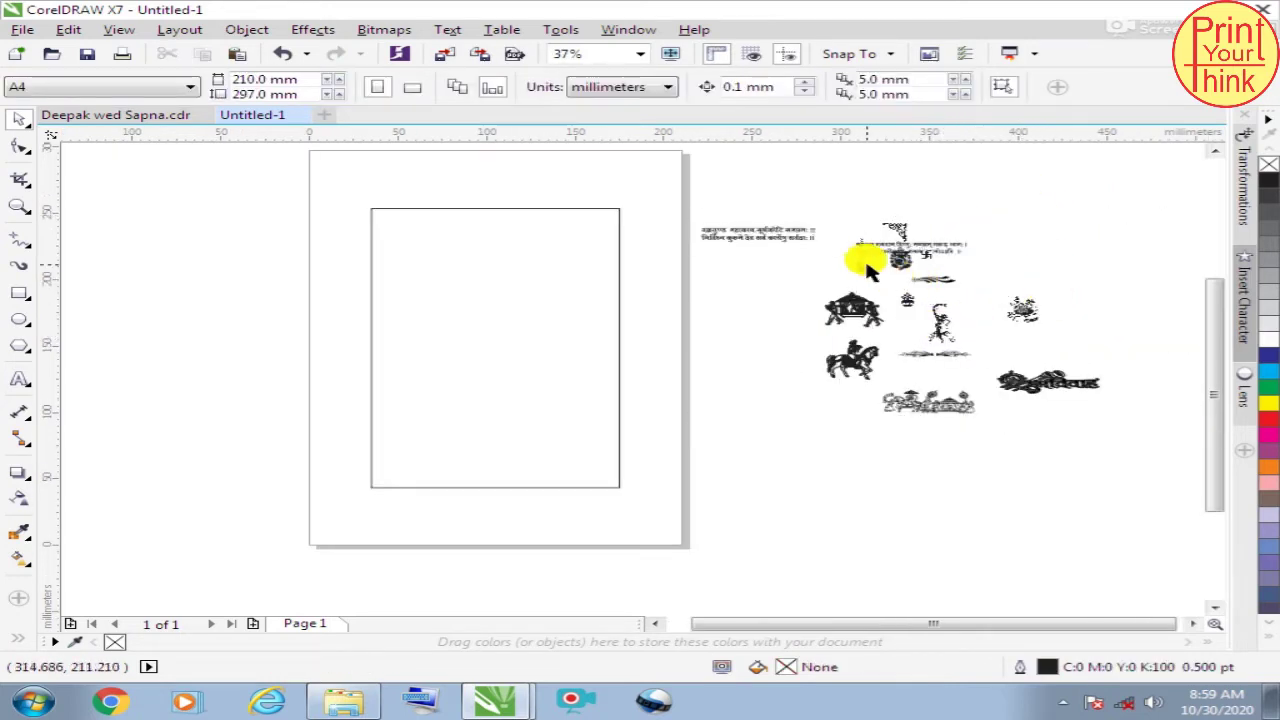
{"action": "scroll", "coordinate": [862, 258], "scroll_direction": "up", "scroll_amount": 1}
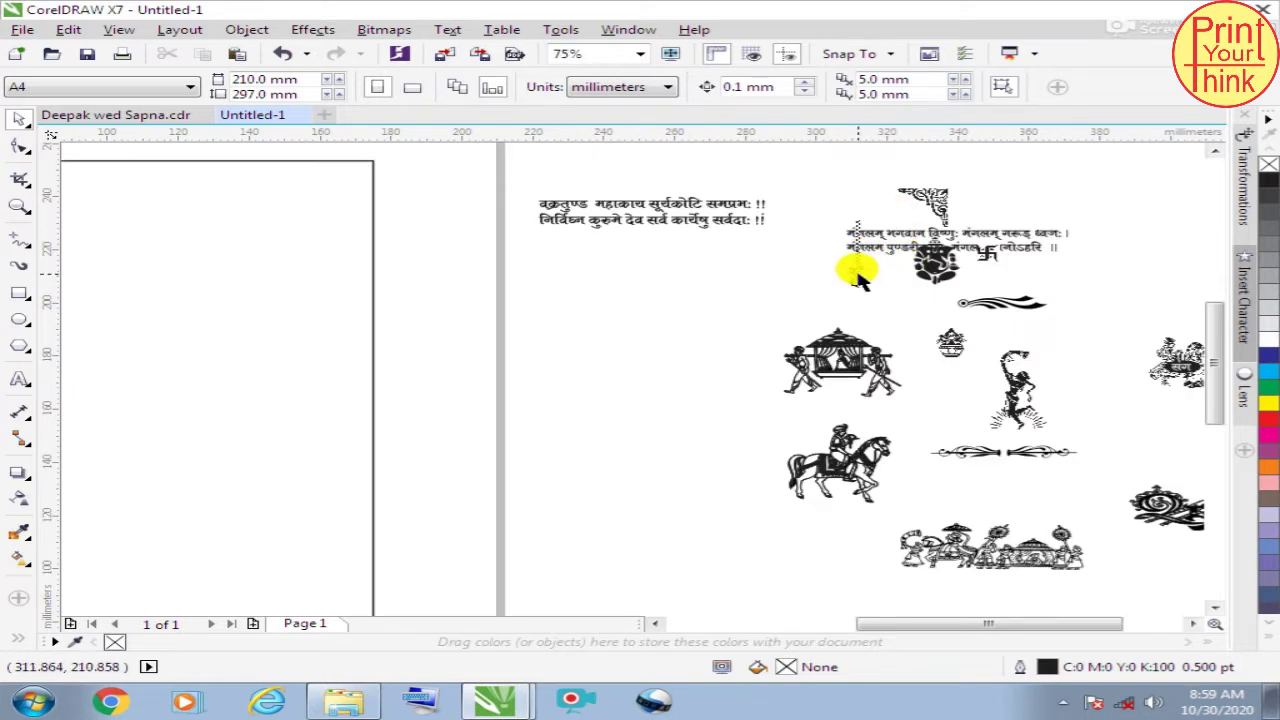
{"action": "left_click_drag", "start_coordinate": [858, 279], "coordinate": [846, 279]}
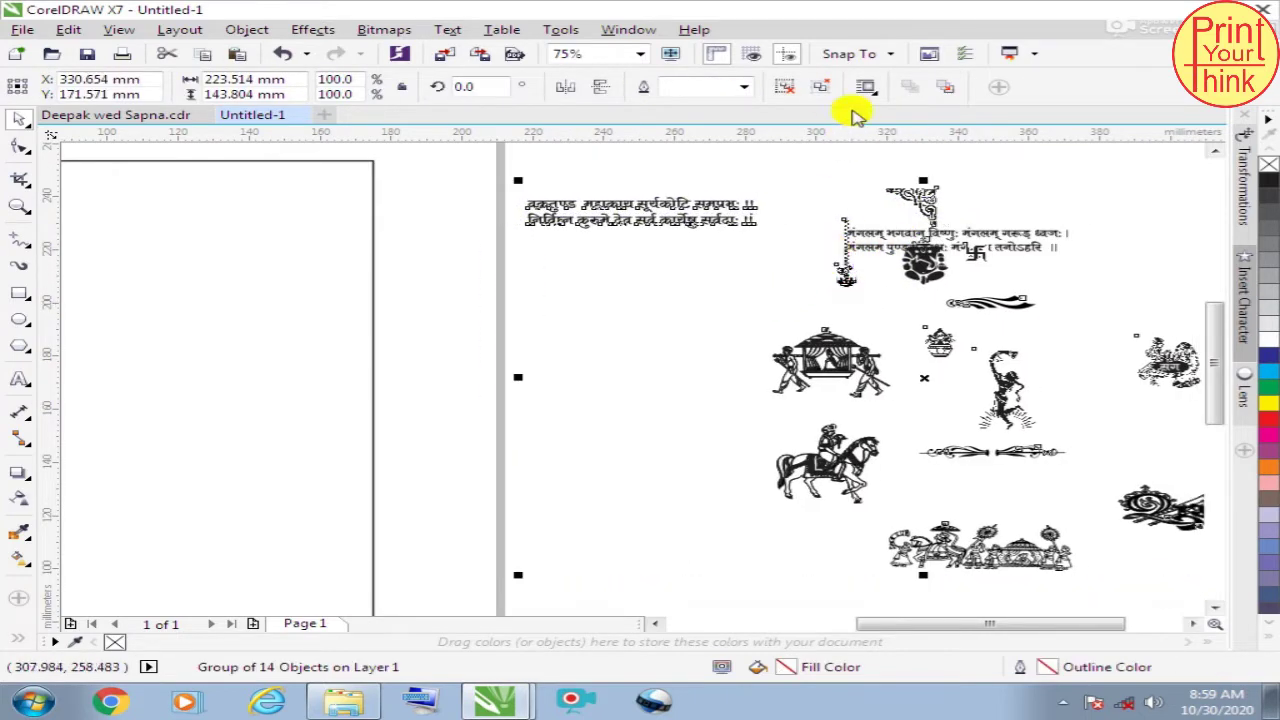
{"action": "left_click", "coordinate": [1098, 268]}
{"action": "scroll", "coordinate": [1100, 271], "scroll_direction": "down", "scroll_amount": 1}
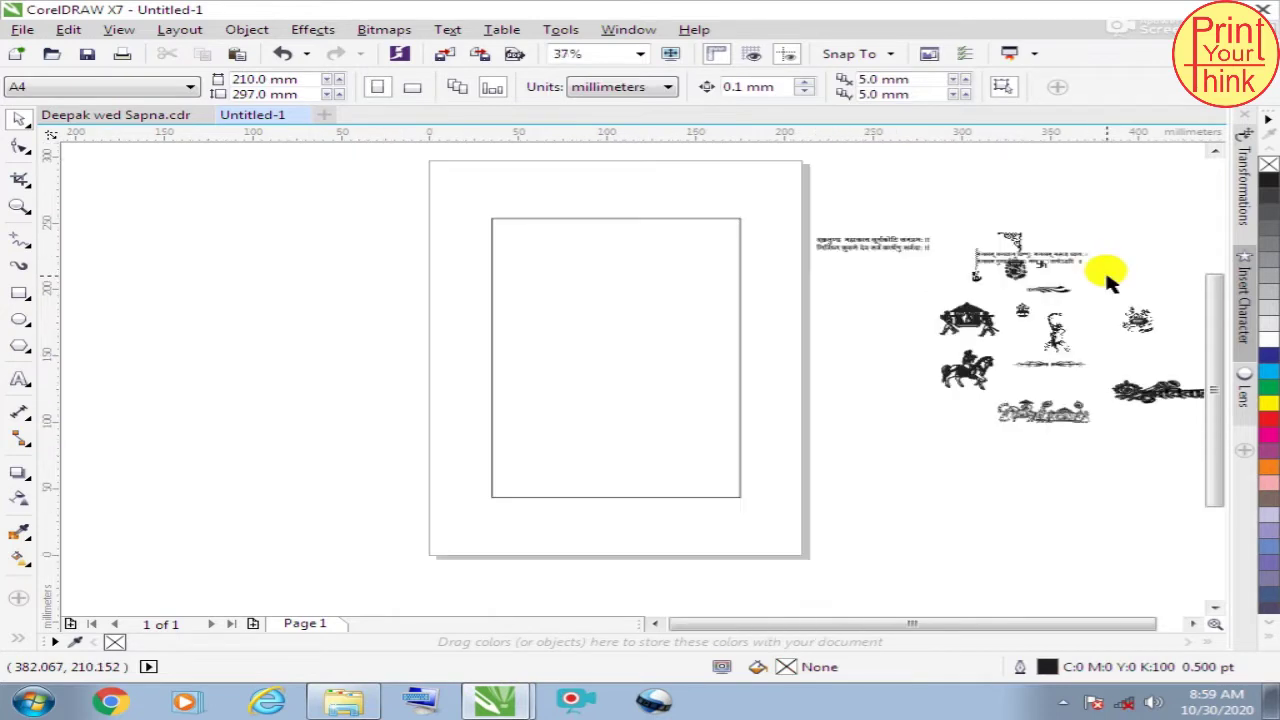
{"action": "scroll", "coordinate": [670, 220], "scroll_direction": "up", "scroll_amount": 1}
{"action": "scroll", "coordinate": [866, 243], "scroll_direction": "down", "scroll_amount": 1}
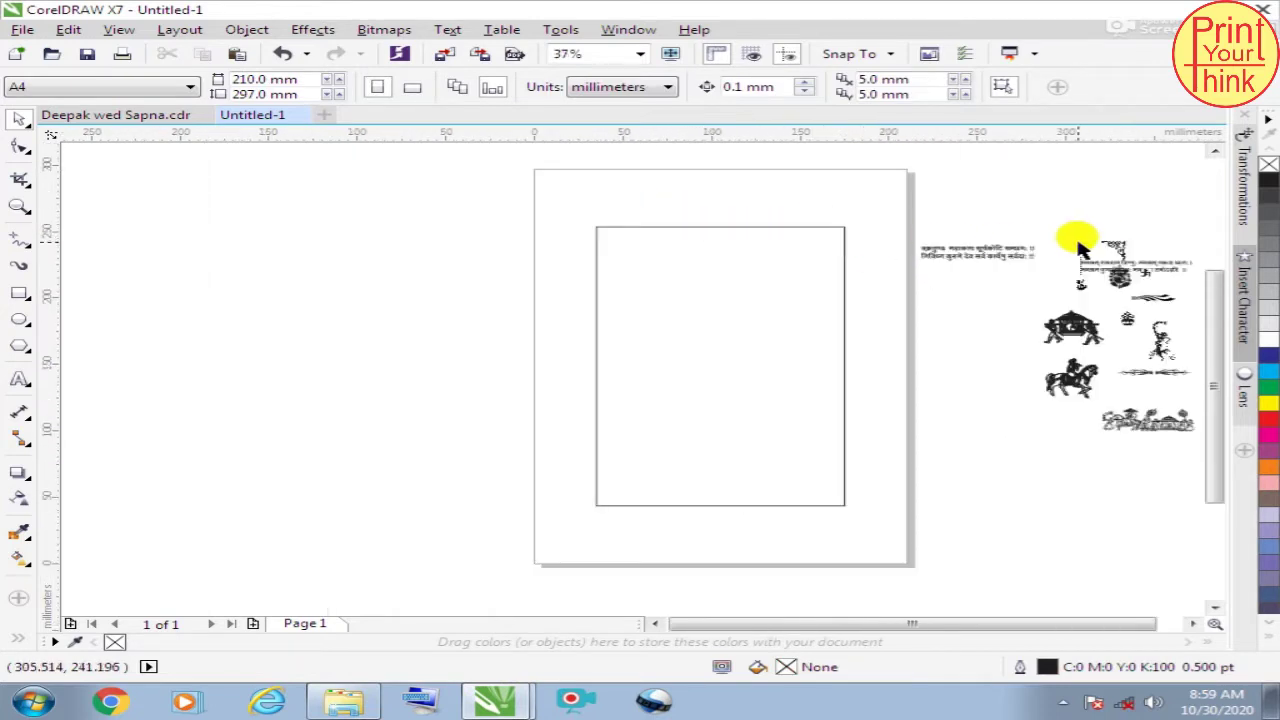
{"action": "left_click", "coordinate": [1111, 238]}
Step: Place the small corner ornament at the frame's top-left corner, mirrored to face inward
{"action": "left_click_drag", "start_coordinate": [1111, 238], "coordinate": [684, 232]}
{"action": "scroll", "coordinate": [670, 232], "scroll_direction": "up", "scroll_amount": 1}
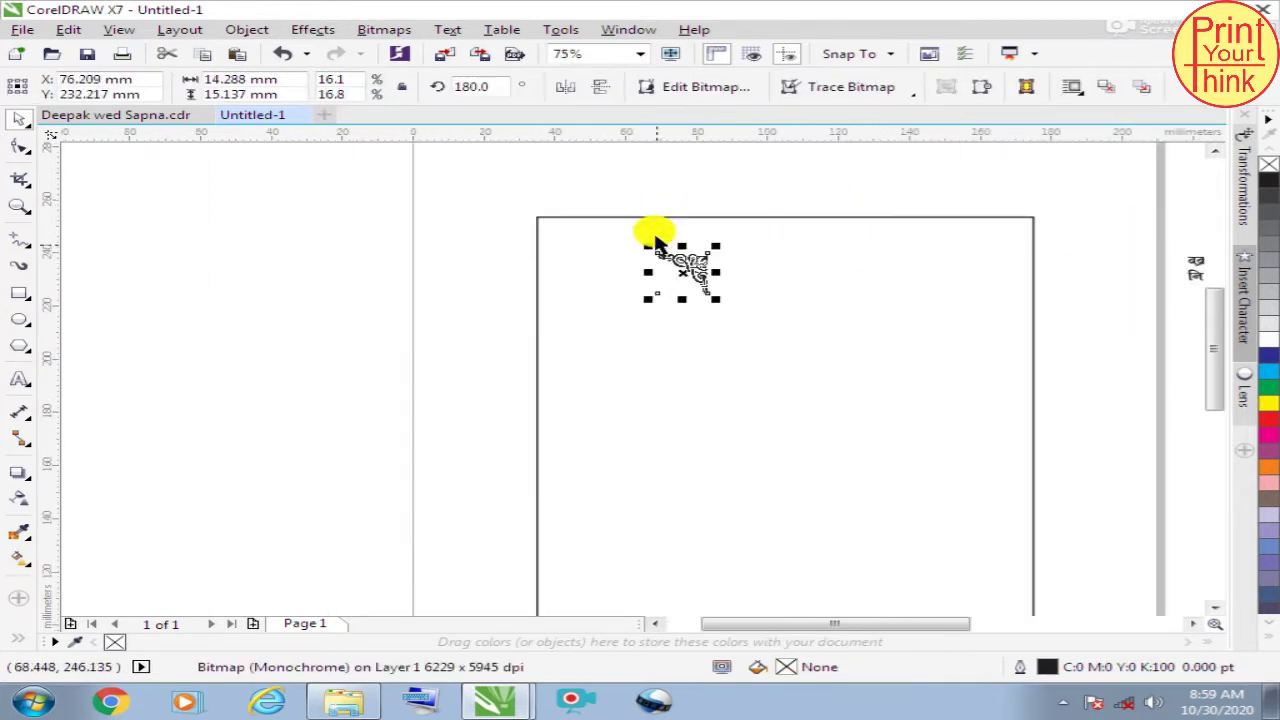
{"action": "scroll", "coordinate": [660, 236], "scroll_direction": "up", "scroll_amount": 1}
{"action": "left_click_drag", "start_coordinate": [555, 270], "coordinate": [476, 228]}
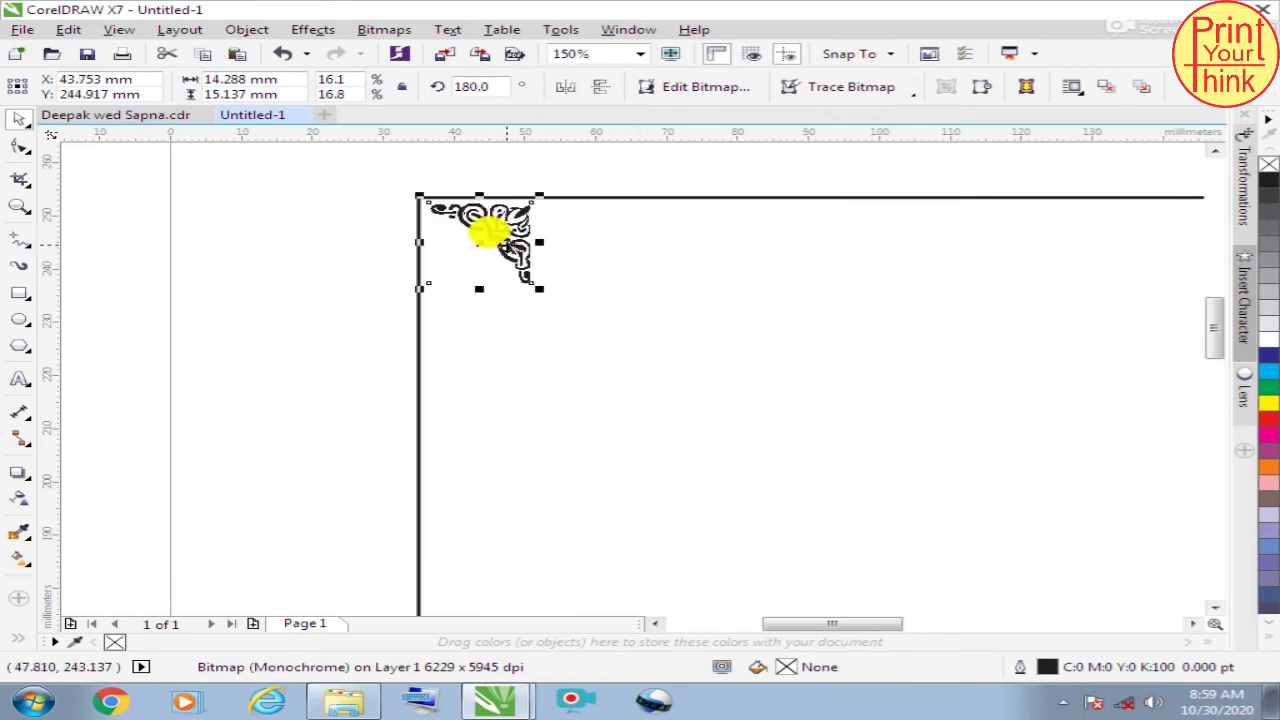
{"action": "scroll", "coordinate": [338, 204], "scroll_direction": "down", "scroll_amount": 1}
{"action": "scroll", "coordinate": [362, 204], "scroll_direction": "up", "scroll_amount": 1}
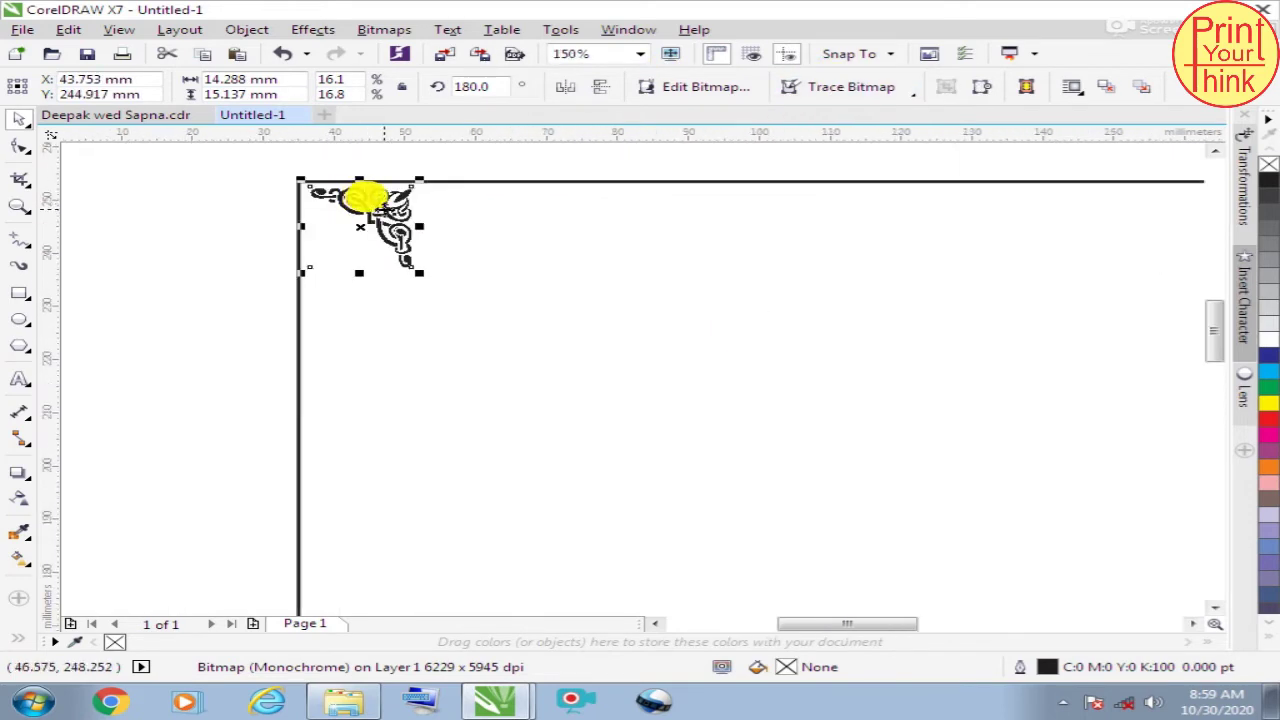
{"action": "left_click", "coordinate": [565, 87]}
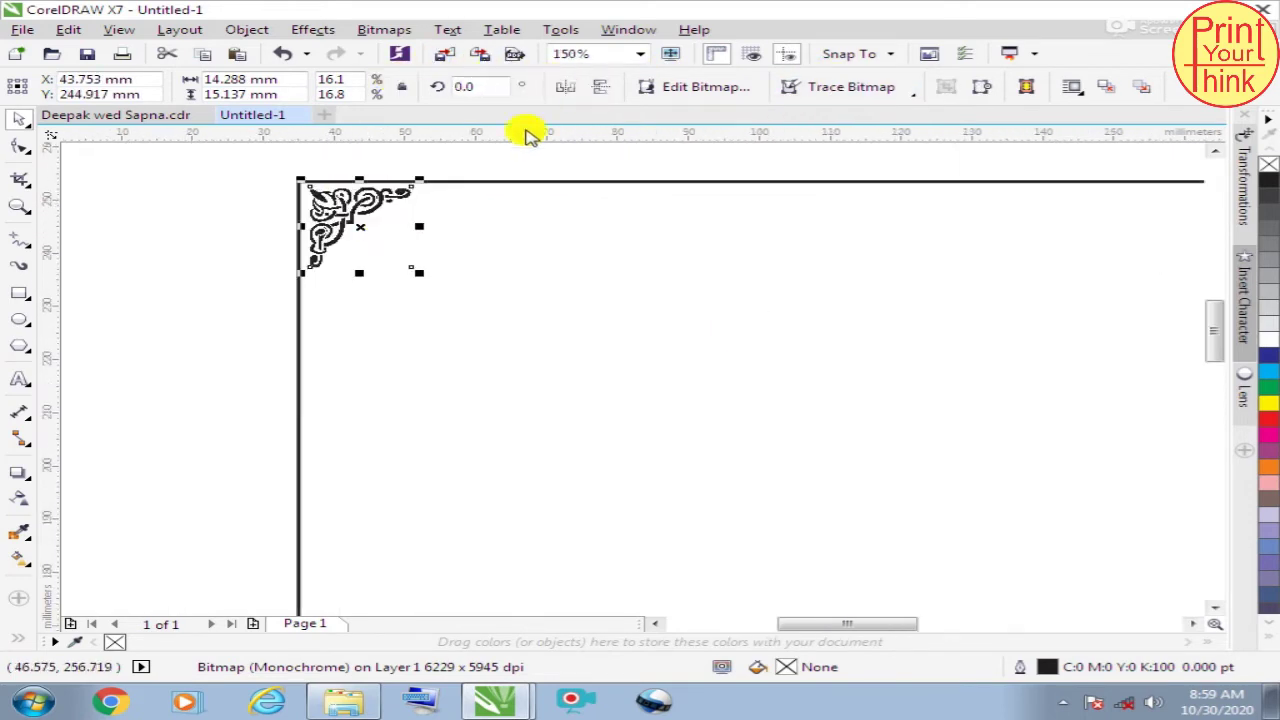
{"action": "scroll", "coordinate": [292, 191], "scroll_direction": "up", "scroll_amount": 2}
{"action": "left_click", "coordinate": [237, 229]}
{"action": "scroll", "coordinate": [395, 340], "scroll_direction": "down", "scroll_amount": 1}
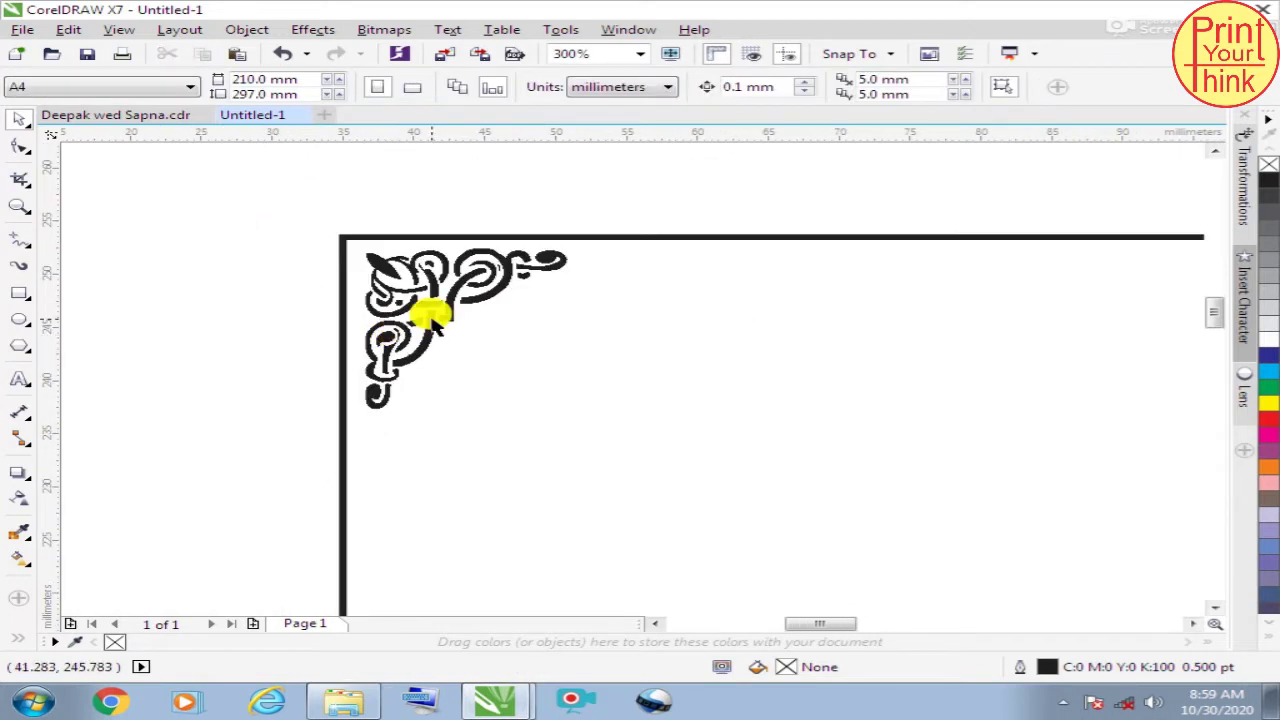
Step: Nudge the mirrored ornament snugly into the top-left frame corner
{"action": "left_click", "coordinate": [420, 300]}
{"action": "left_click_drag", "start_coordinate": [398, 300], "coordinate": [400, 295]}
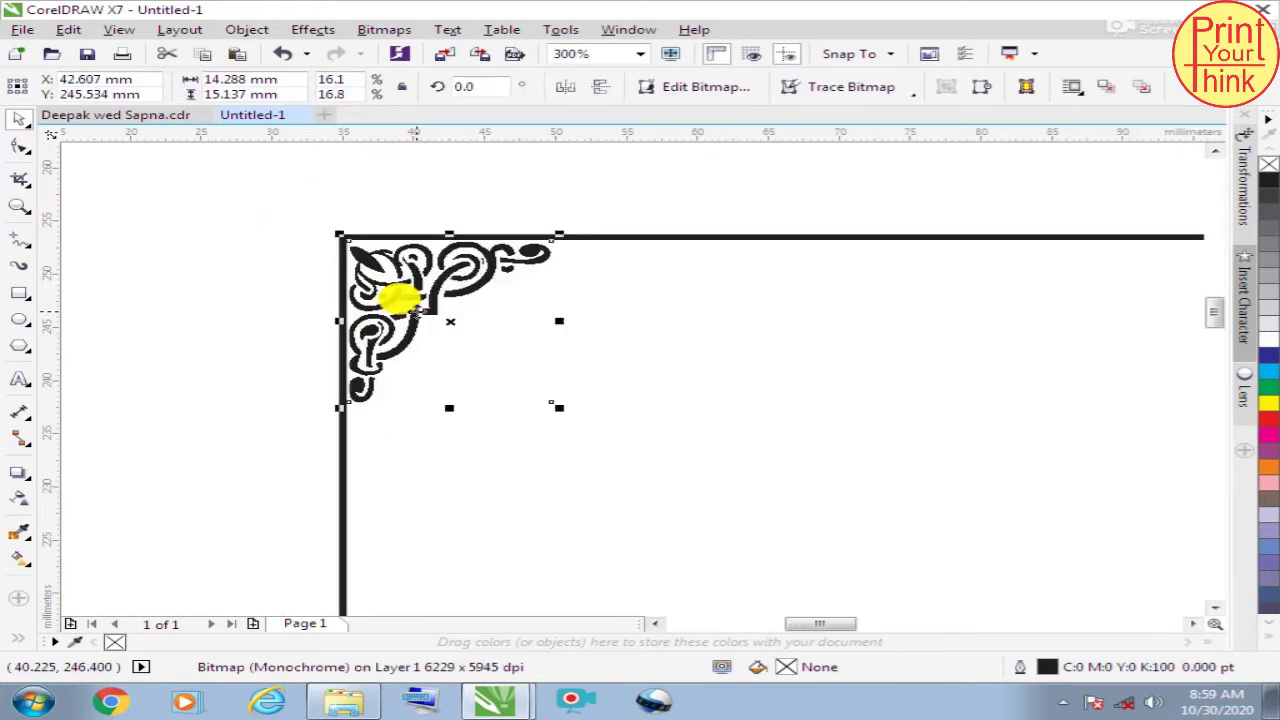
{"action": "left_click", "coordinate": [451, 196]}
{"action": "scroll", "coordinate": [345, 200], "scroll_direction": "down", "scroll_amount": 1}
{"action": "scroll", "coordinate": [345, 210], "scroll_direction": "down", "scroll_amount": 1}
{"action": "scroll", "coordinate": [347, 210], "scroll_direction": "down", "scroll_amount": 1}
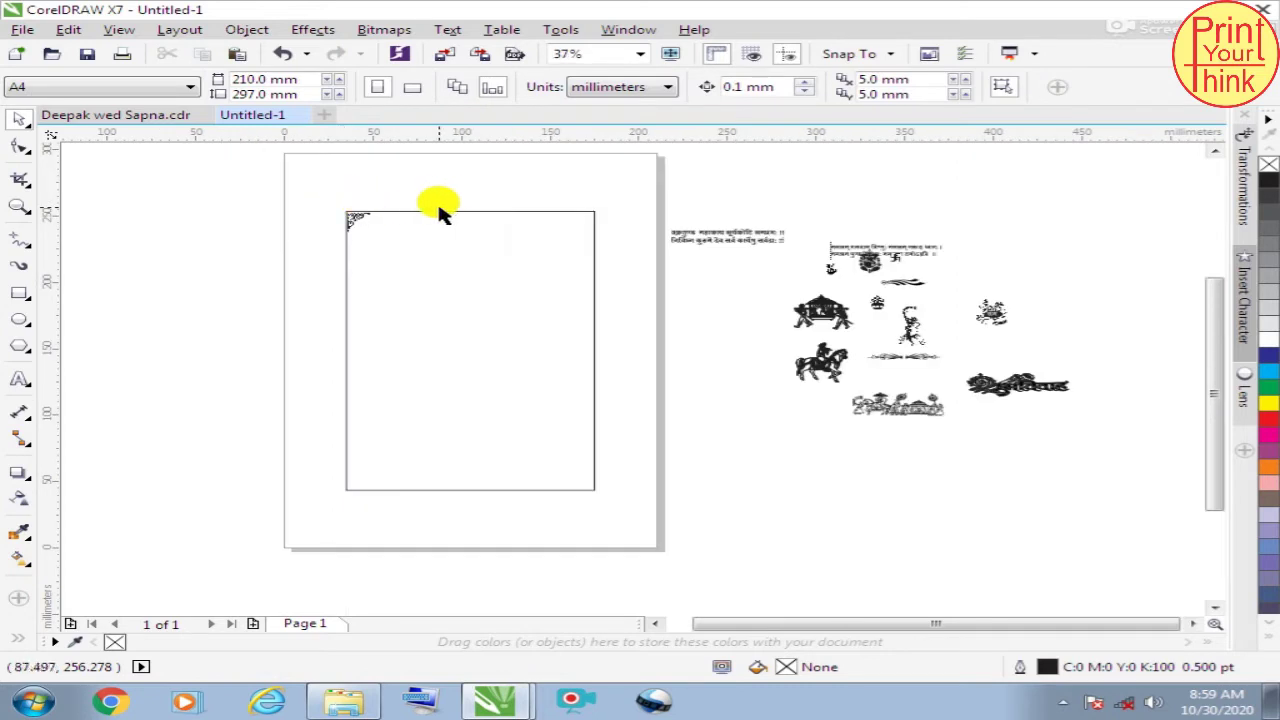
{"action": "scroll", "coordinate": [437, 206], "scroll_direction": "up", "scroll_amount": 1}
{"action": "left_click", "coordinate": [278, 228]}
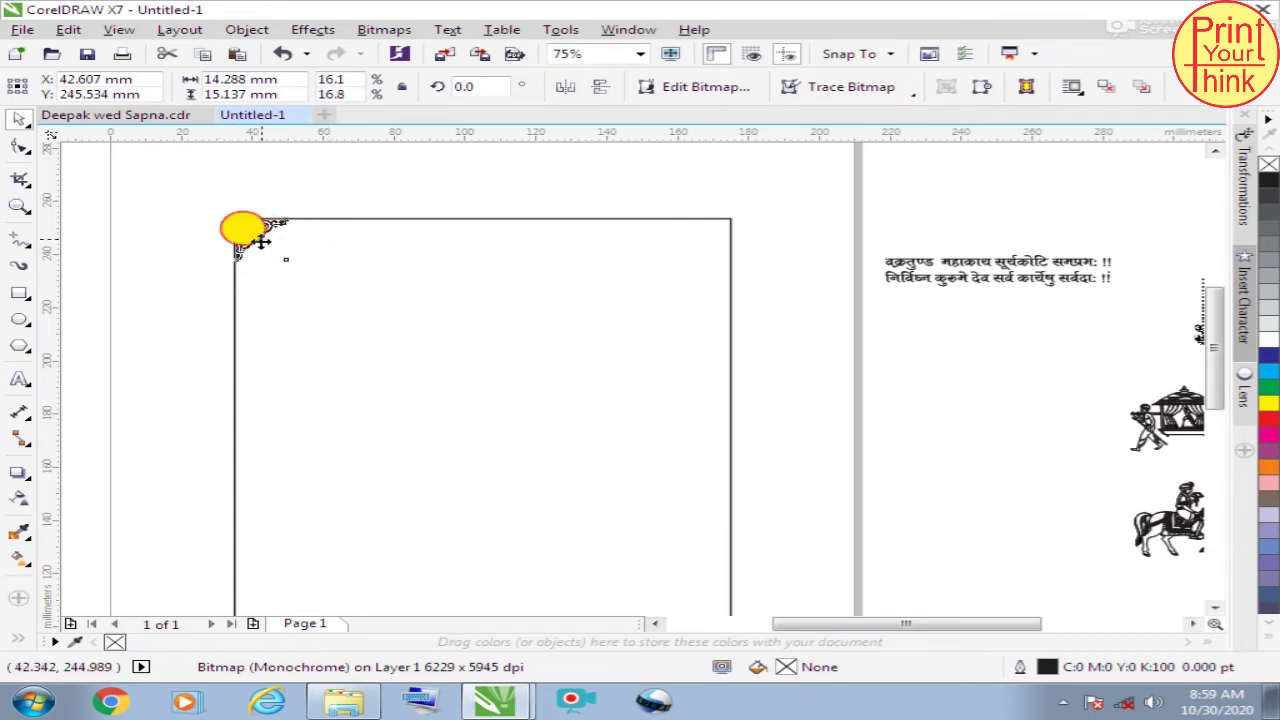
Step: Copy the corner ornament to the top-right corner, mirror it, and fit it flush
{"action": "left_click_drag", "start_coordinate": [258, 241], "coordinate": [694, 259]}
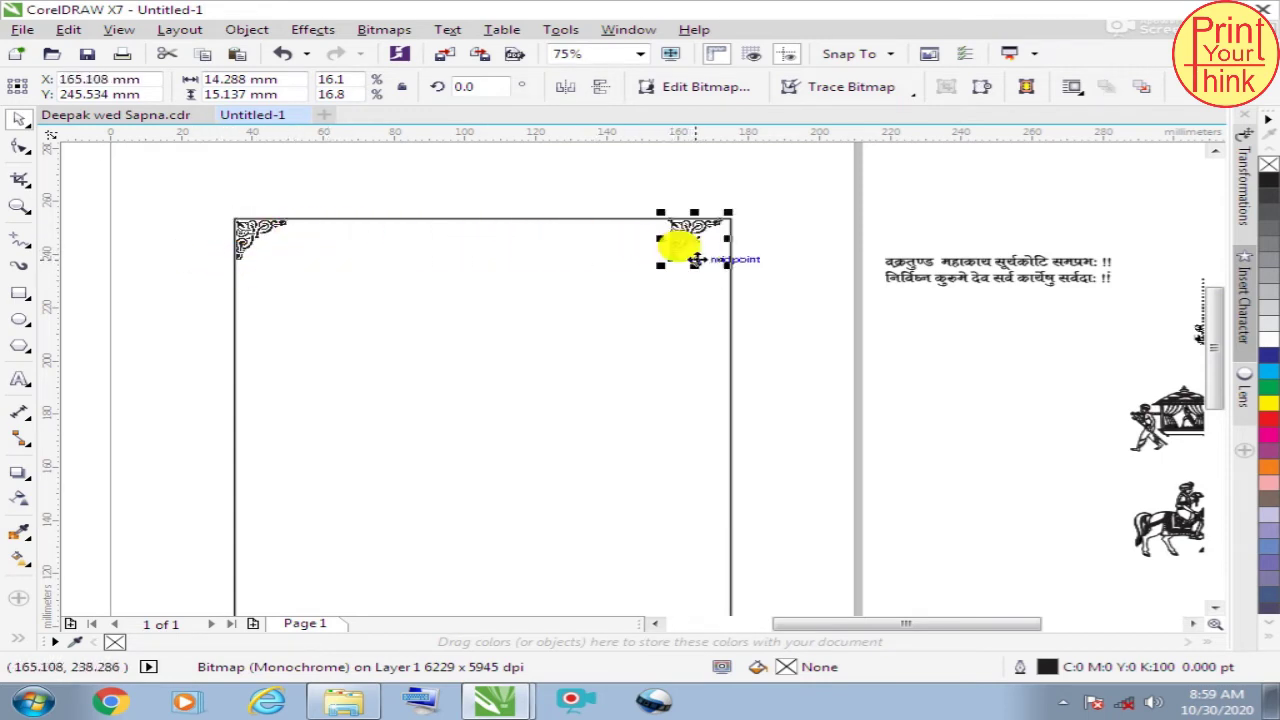
{"action": "scroll", "coordinate": [755, 200], "scroll_direction": "up", "scroll_amount": 2}
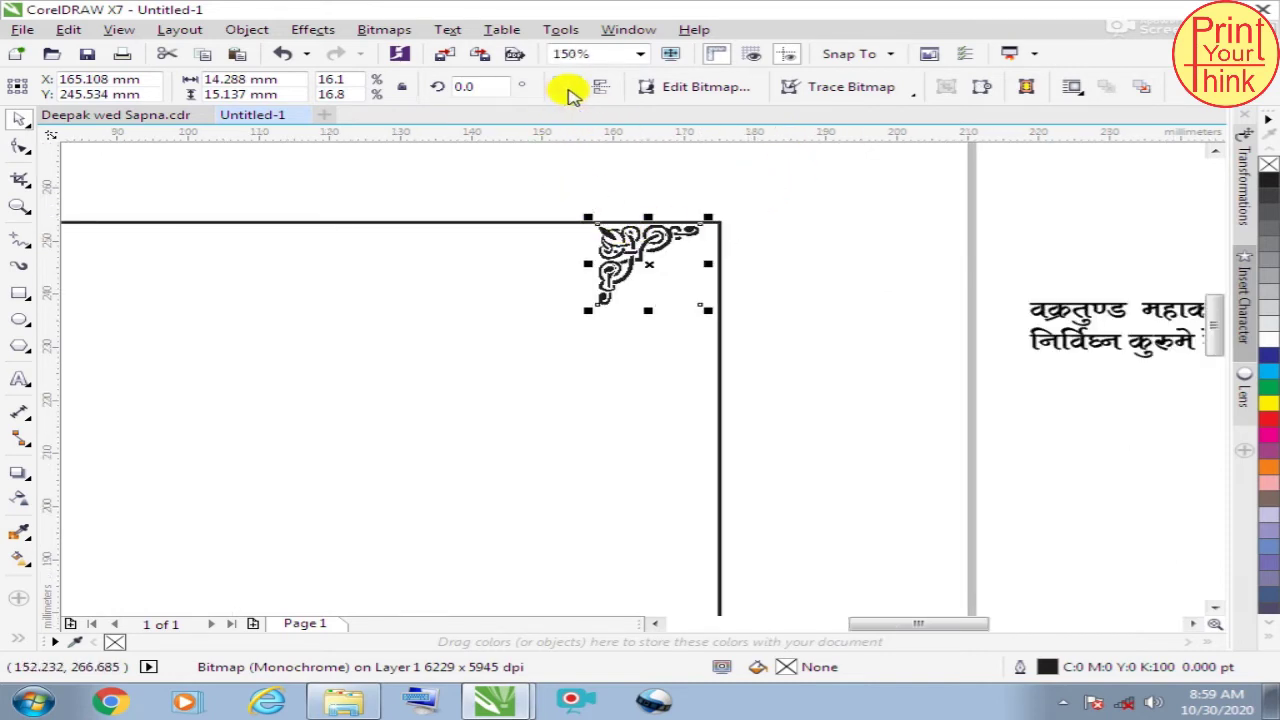
{"action": "left_click", "coordinate": [565, 90]}
{"action": "scroll", "coordinate": [730, 220], "scroll_direction": "up", "scroll_amount": 2}
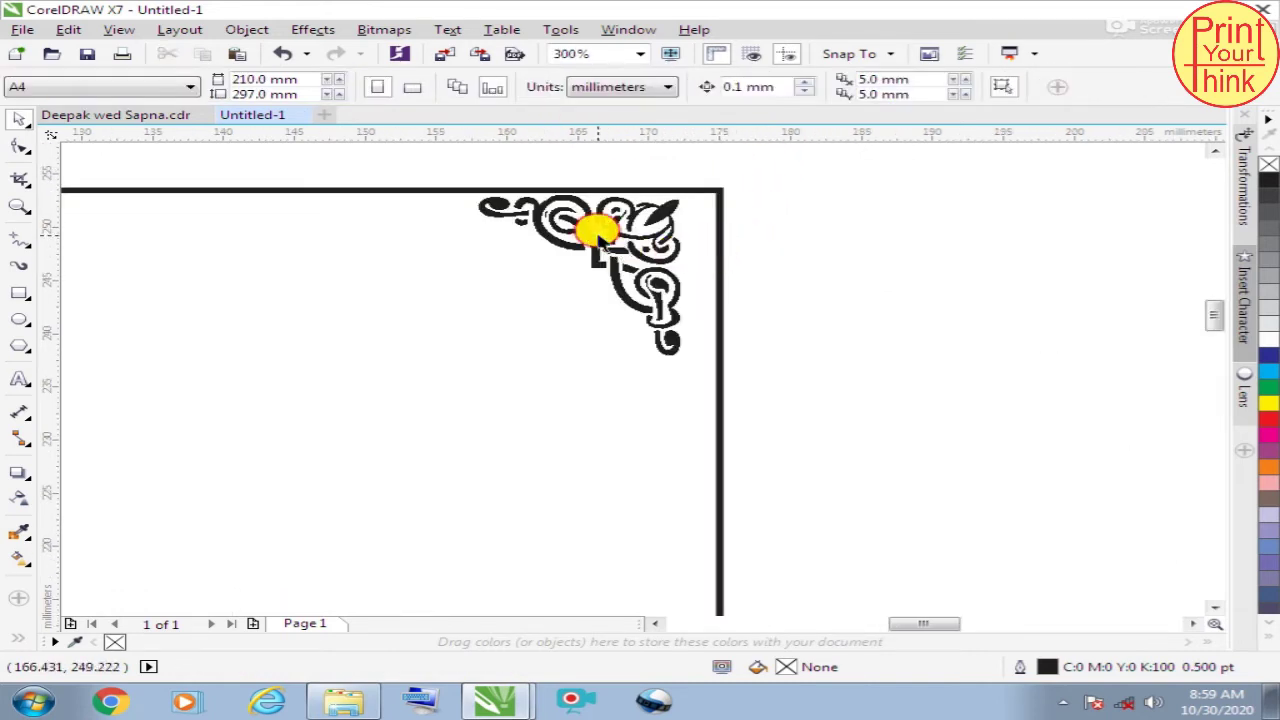
{"action": "left_click_drag", "start_coordinate": [589, 229], "coordinate": [635, 224]}
{"action": "left_click", "coordinate": [857, 194]}
{"action": "scroll", "coordinate": [809, 194], "scroll_direction": "down", "scroll_amount": 4}
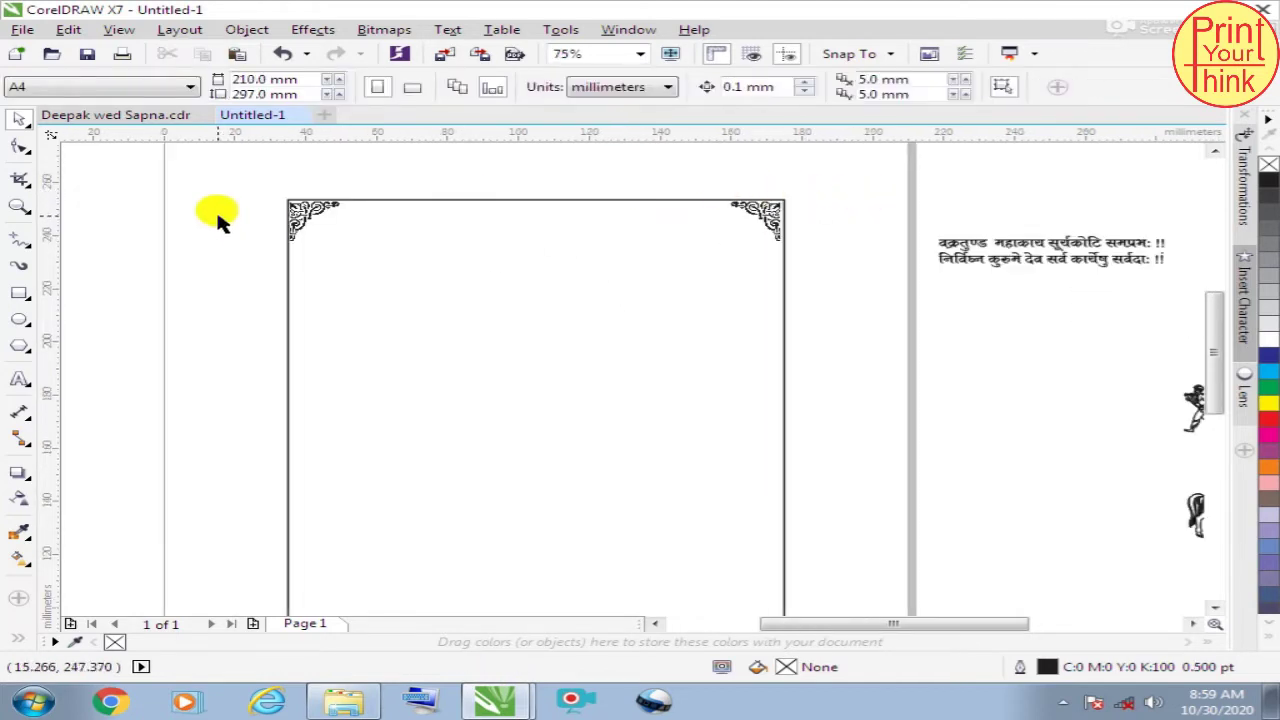
Step: Group the two top ornaments and copy the pair to the page bottom, flipped vertically
{"action": "left_click_drag", "start_coordinate": [240, 163], "coordinate": [800, 294]}
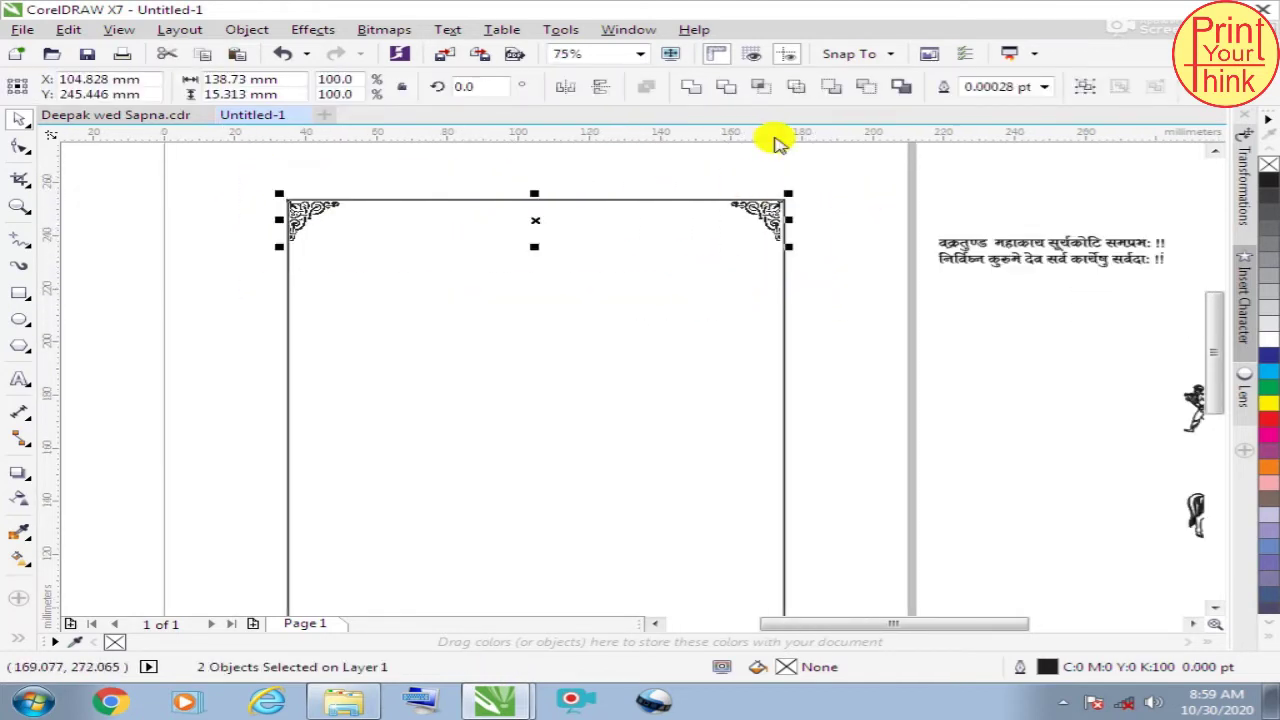
{"action": "left_click", "coordinate": [1088, 87]}
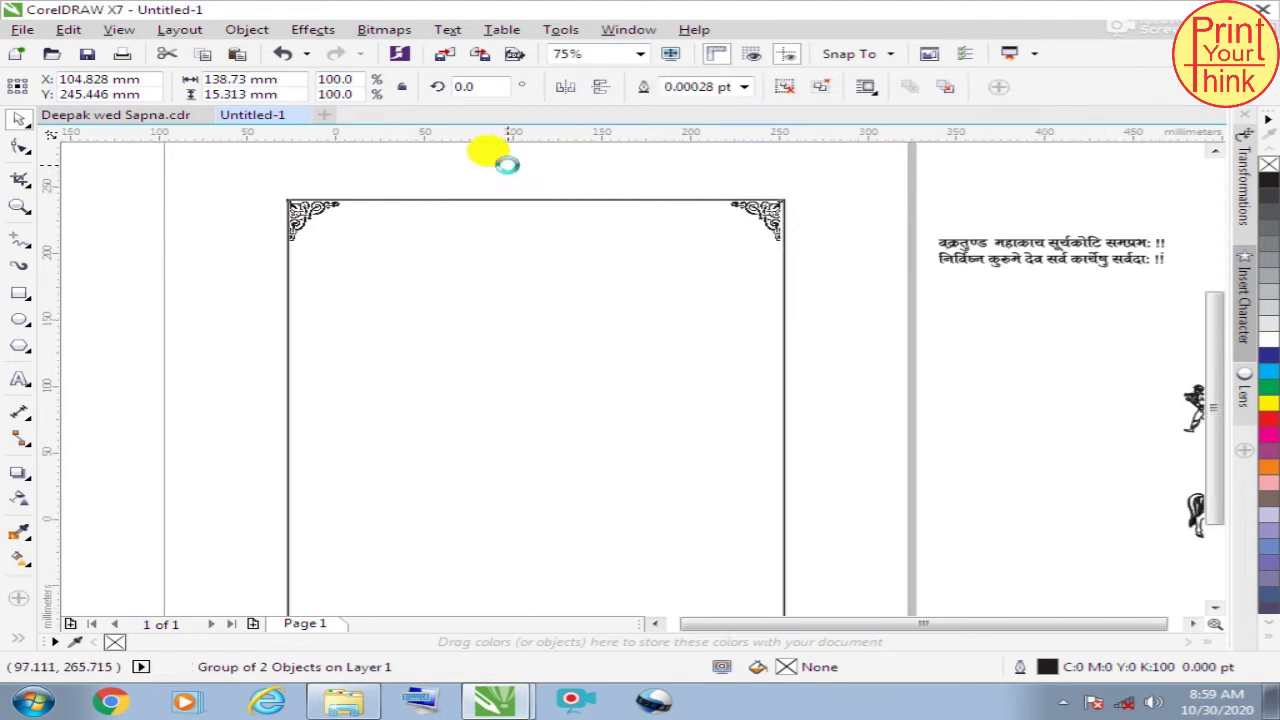
{"action": "scroll", "coordinate": [500, 157], "scroll_direction": "down", "scroll_amount": 2}
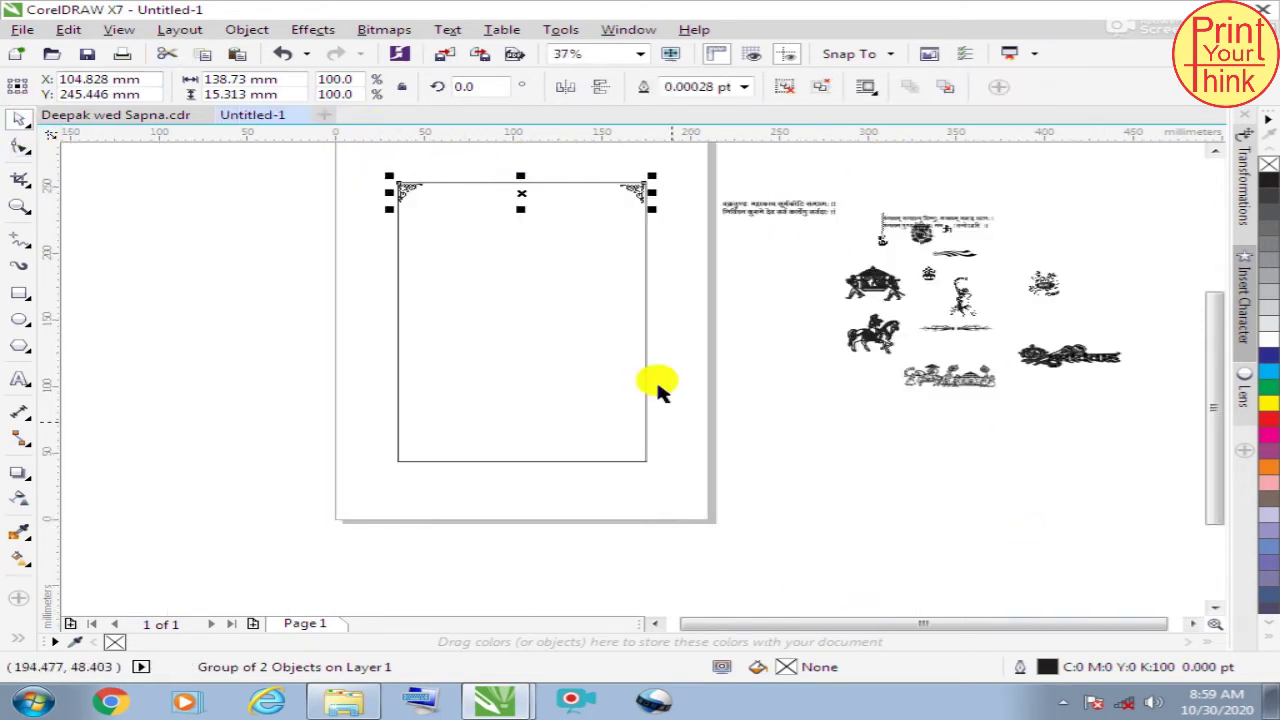
{"action": "mouse_move", "coordinate": [524, 194]}
{"action": "left_mouse_down"}
{"action": "mouse_move", "coordinate": [535, 450]}
{"action": "mouse_move", "coordinate": [523, 443]}
{"action": "left_mouse_up"}
{"action": "scroll", "coordinate": [518, 460], "scroll_direction": "up", "scroll_amount": 2}
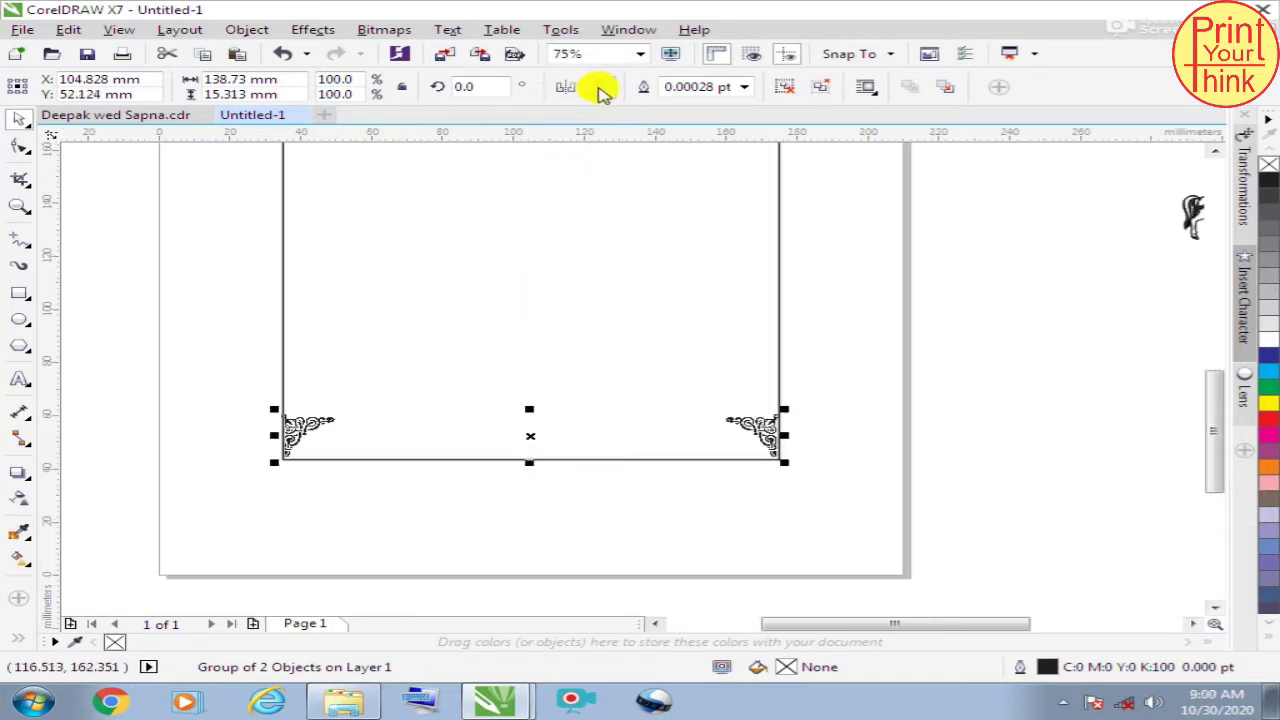
{"action": "left_click", "coordinate": [923, 423]}
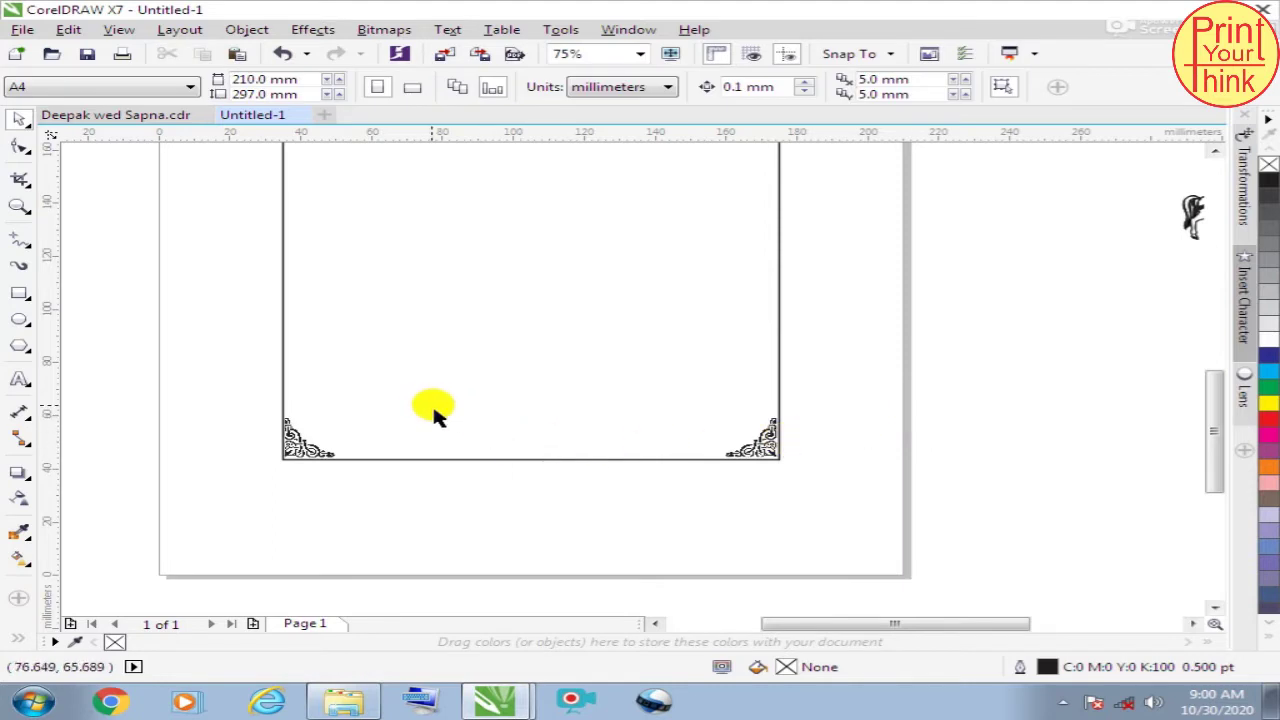
Step: Nudge the flipped ornament pair flush into the frame's bottom corners
{"action": "scroll", "coordinate": [434, 417], "scroll_direction": "down", "scroll_amount": 2}
{"action": "scroll", "coordinate": [414, 214], "scroll_direction": "up", "scroll_amount": 1}
{"action": "scroll", "coordinate": [357, 206], "scroll_direction": "up", "scroll_amount": 1}
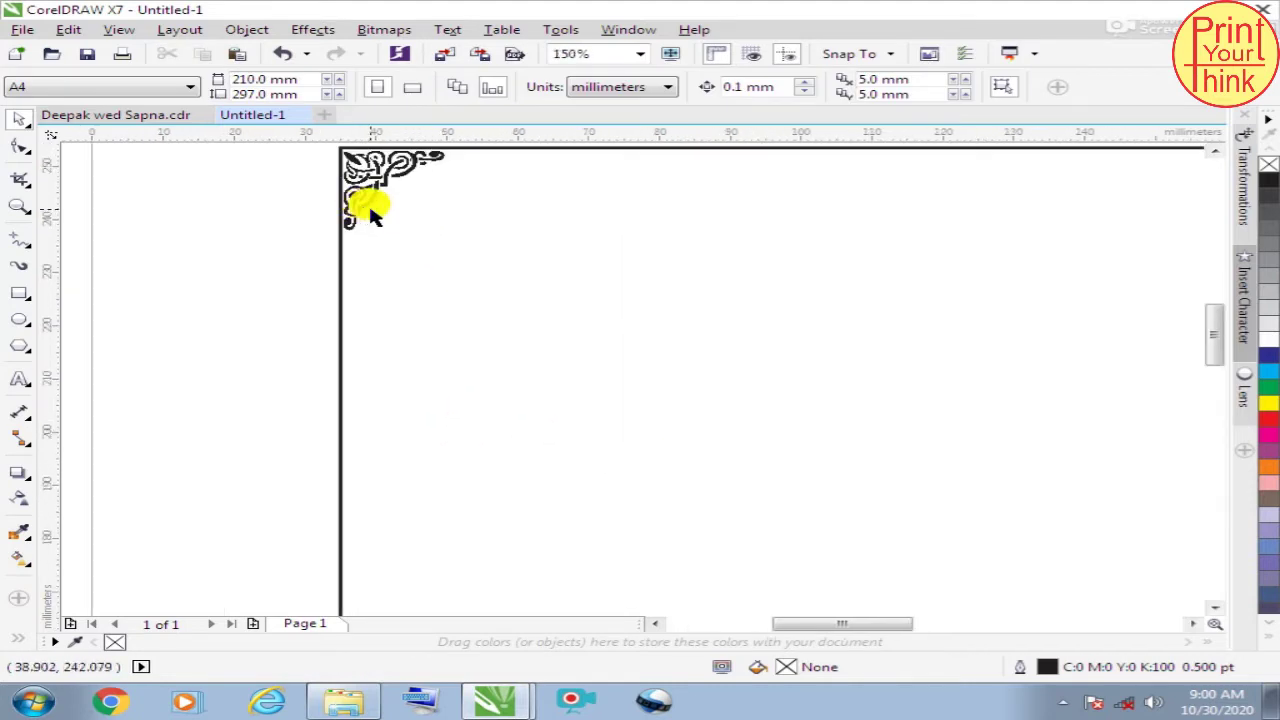
{"action": "scroll", "coordinate": [366, 209], "scroll_direction": "down", "scroll_amount": 1}
{"action": "scroll", "coordinate": [390, 210], "scroll_direction": "down", "scroll_amount": 1}
{"action": "scroll", "coordinate": [400, 430], "scroll_direction": "up", "scroll_amount": 2}
{"action": "left_click", "coordinate": [385, 447]}
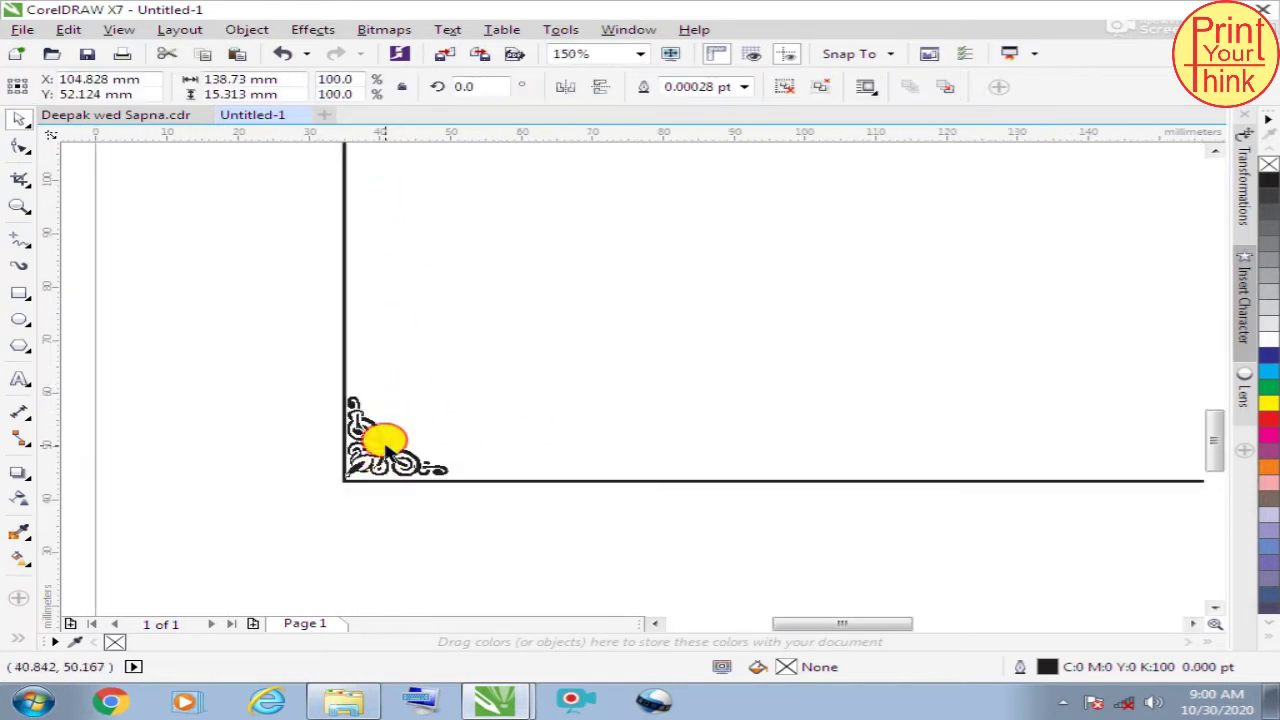
{"action": "scroll", "coordinate": [392, 441], "scroll_direction": "up", "scroll_amount": 2}
{"action": "left_click_drag", "start_coordinate": [386, 409], "coordinate": [390, 421]}
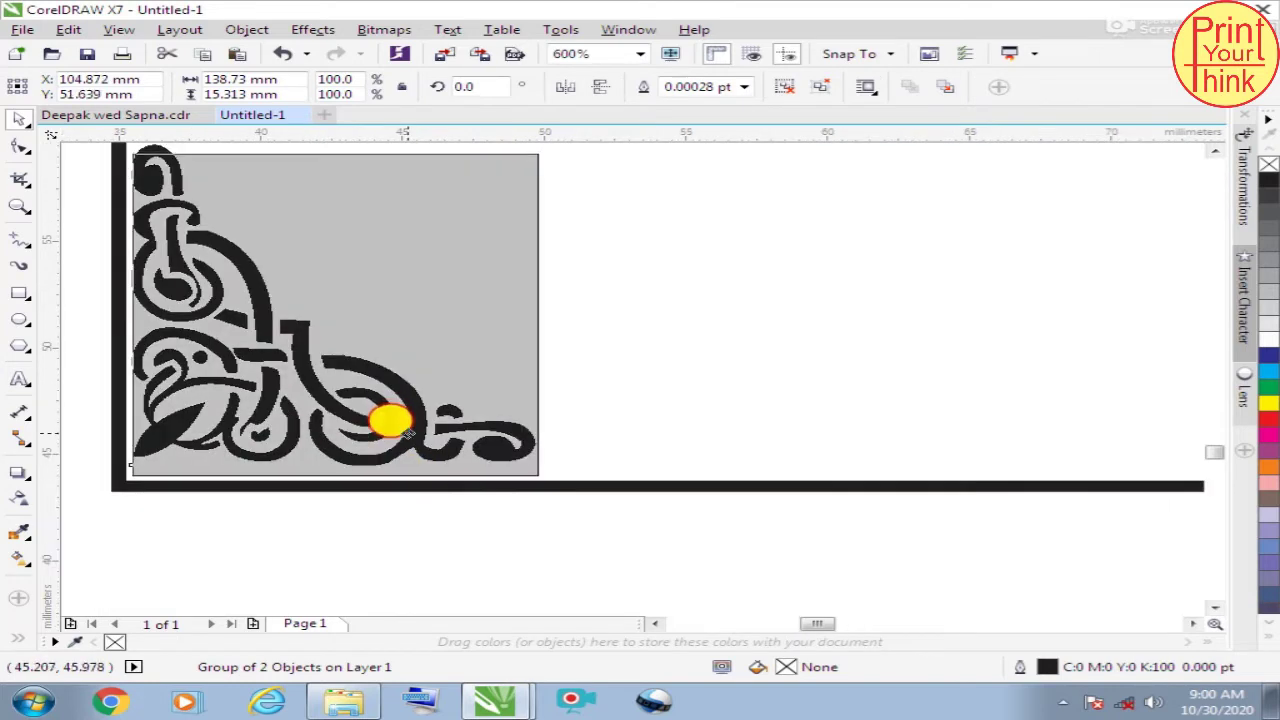
{"action": "scroll", "coordinate": [405, 430], "scroll_direction": "down", "scroll_amount": 2}
{"action": "scroll", "coordinate": [412, 478], "scroll_direction": "down", "scroll_amount": 1}
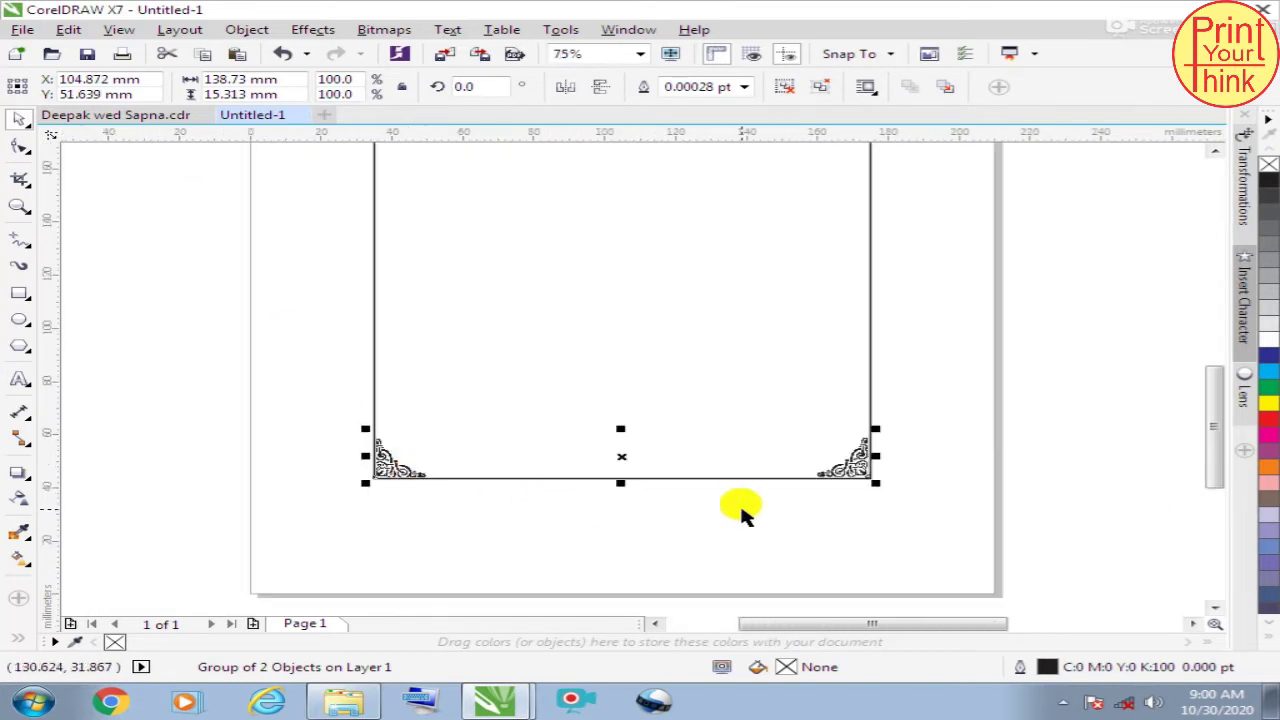
{"action": "left_click", "coordinate": [770, 517]}
{"action": "scroll", "coordinate": [785, 520], "scroll_direction": "down", "scroll_amount": 1}
{"action": "scroll", "coordinate": [607, 250], "scroll_direction": "up", "scroll_amount": 1}
{"action": "scroll", "coordinate": [560, 220], "scroll_direction": "up", "scroll_amount": 1}
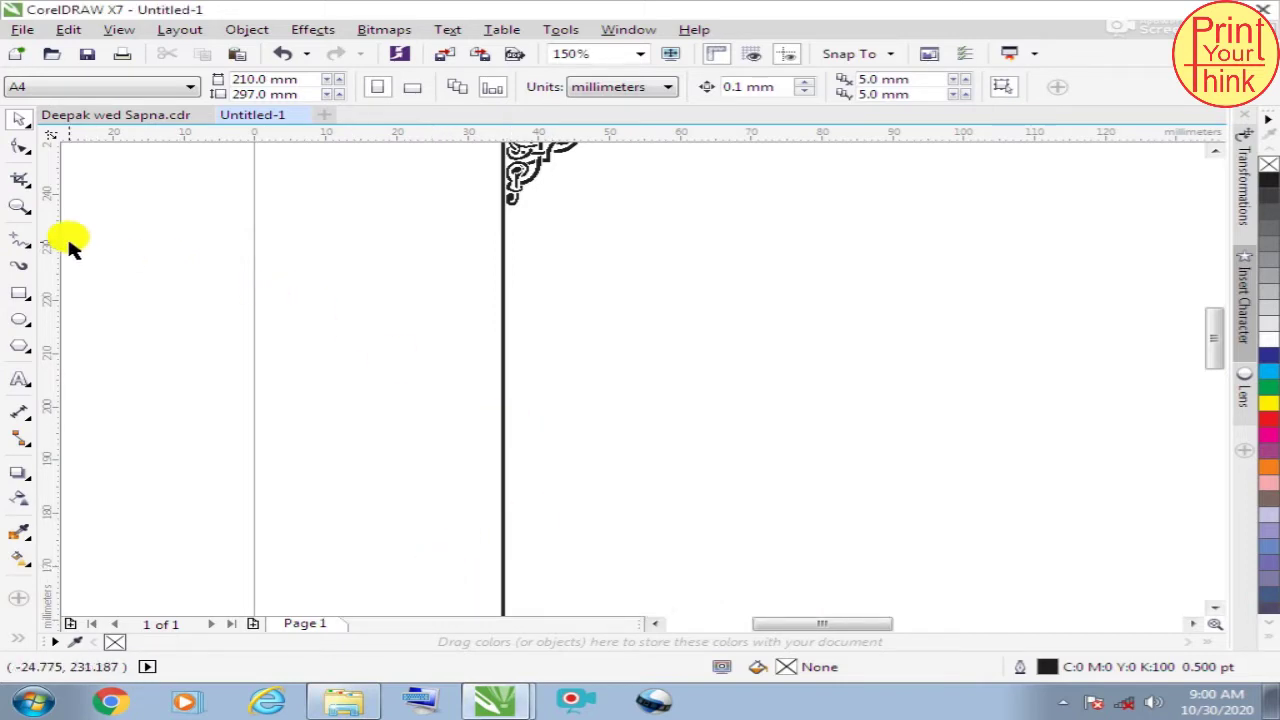
Step: Draw a vertical freehand line inside the left border with a 1 pt outline
{"action": "left_click", "coordinate": [20, 240]}
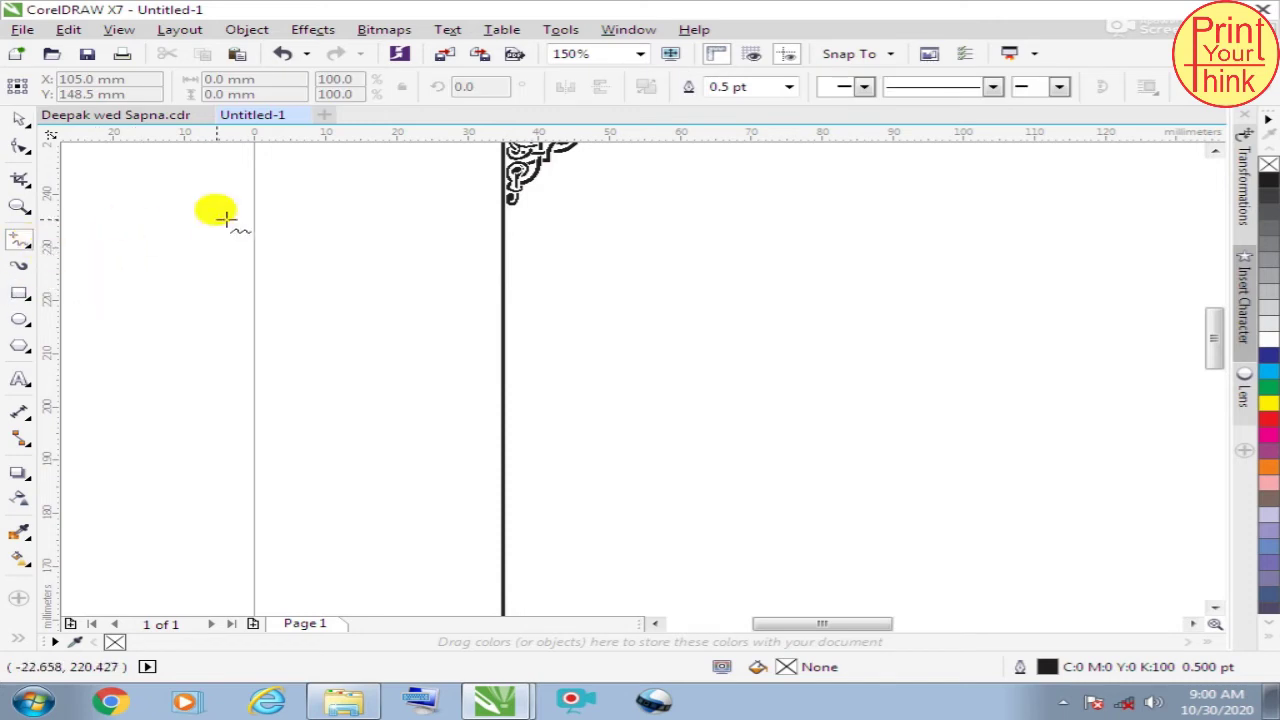
{"action": "left_click_drag", "start_coordinate": [511, 203], "coordinate": [512, 570]}
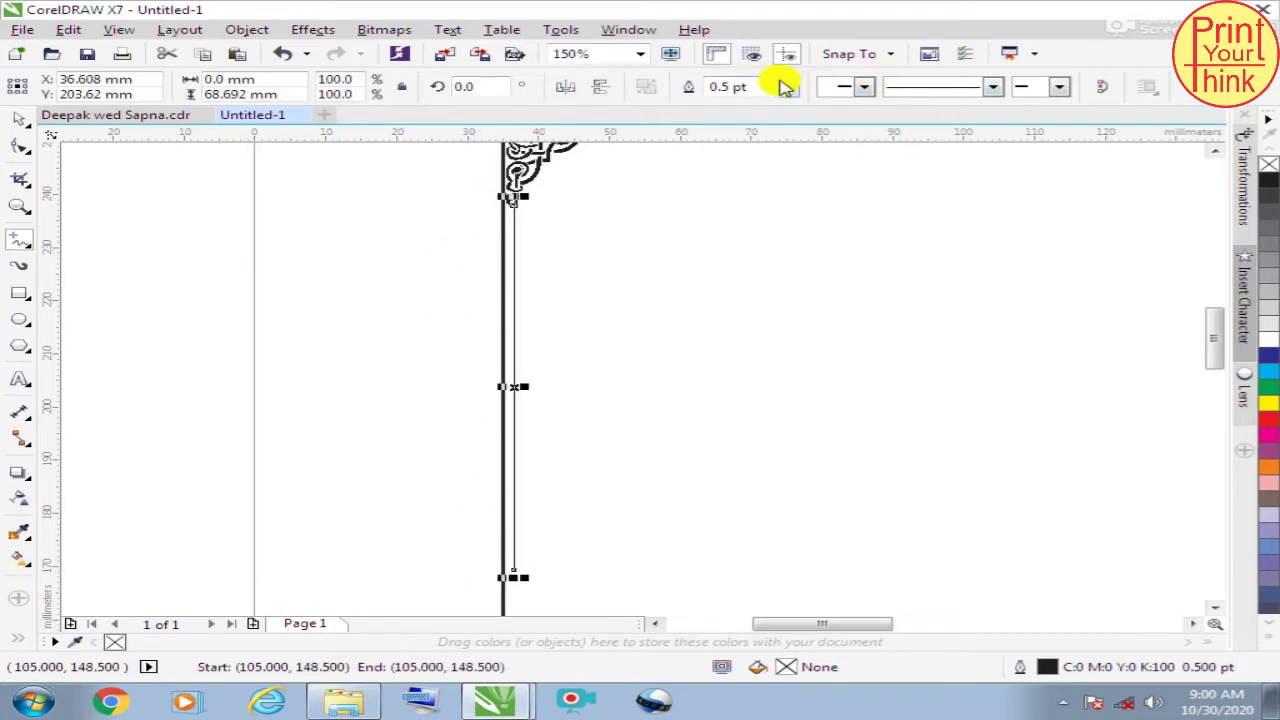
{"action": "left_click", "coordinate": [789, 86]}
{"action": "left_click", "coordinate": [751, 160]}
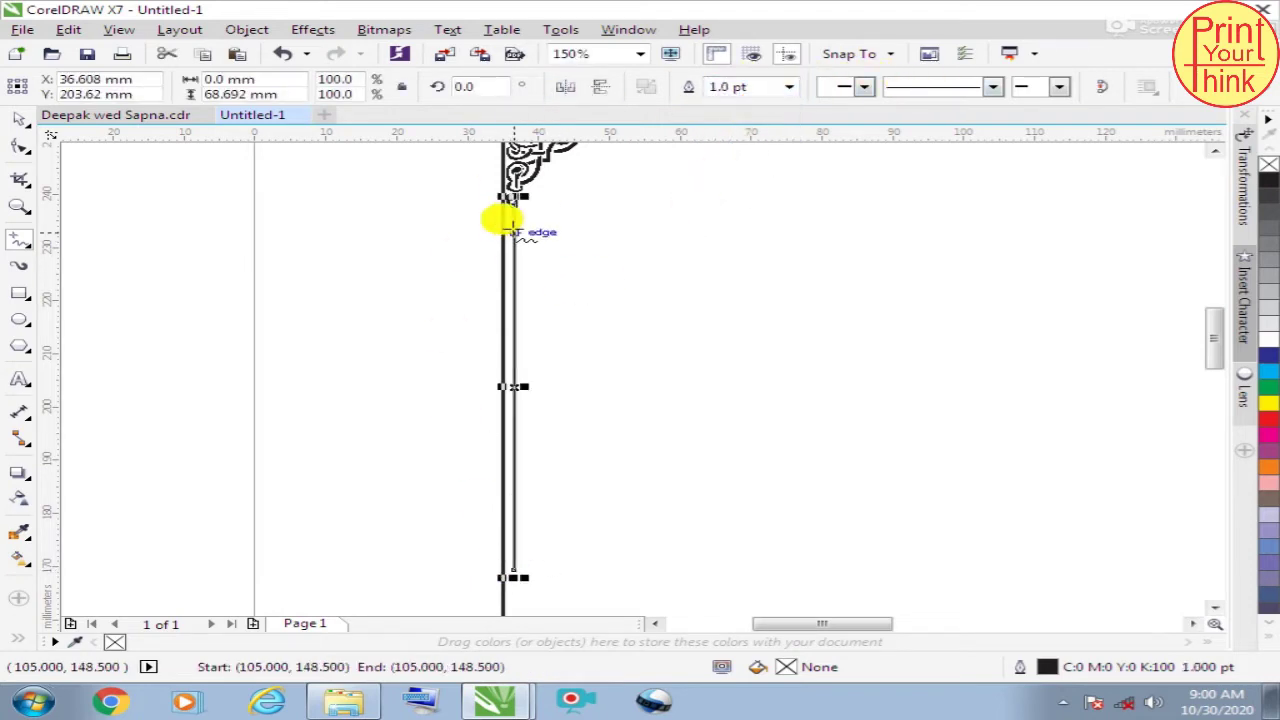
{"action": "scroll", "coordinate": [505, 195], "scroll_direction": "down", "scroll_amount": 5}
{"action": "scroll", "coordinate": [517, 338], "scroll_direction": "up", "scroll_amount": 2}
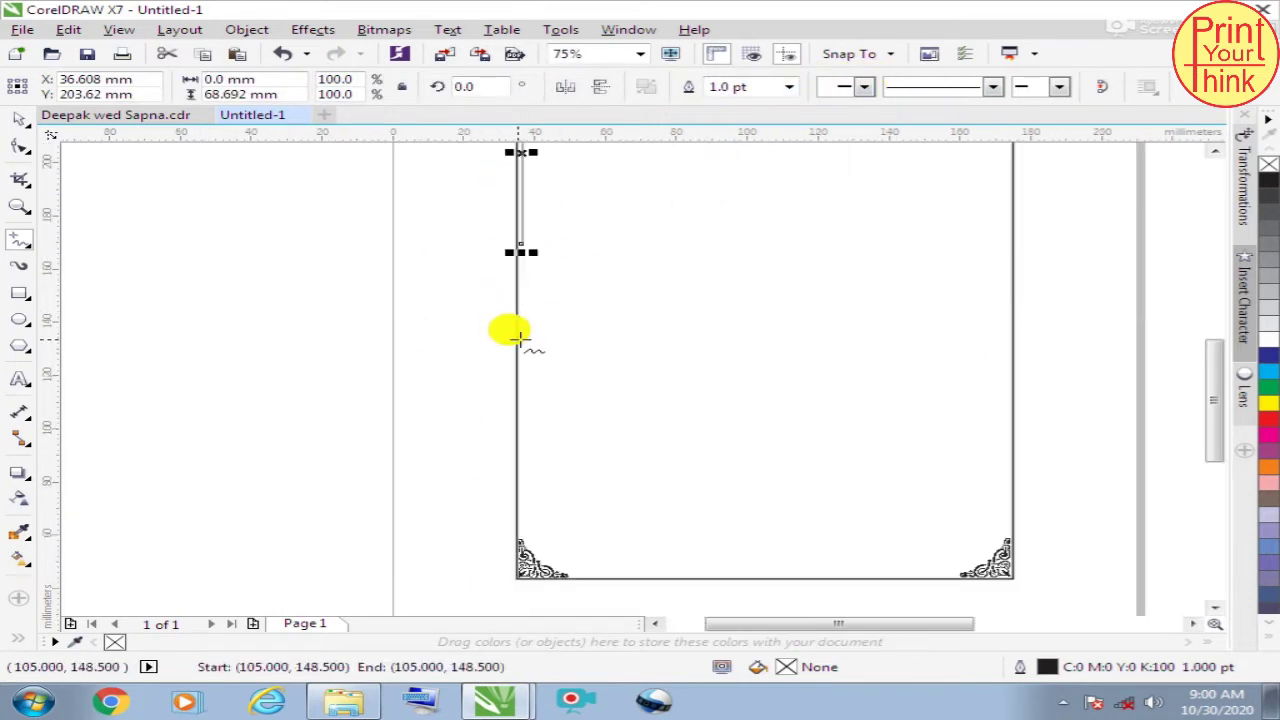
Step: Stretch the left inner line down to meet the bottom ornament
{"action": "left_click", "coordinate": [15, 120]}
{"action": "left_click_drag", "start_coordinate": [525, 253], "coordinate": [557, 543]}
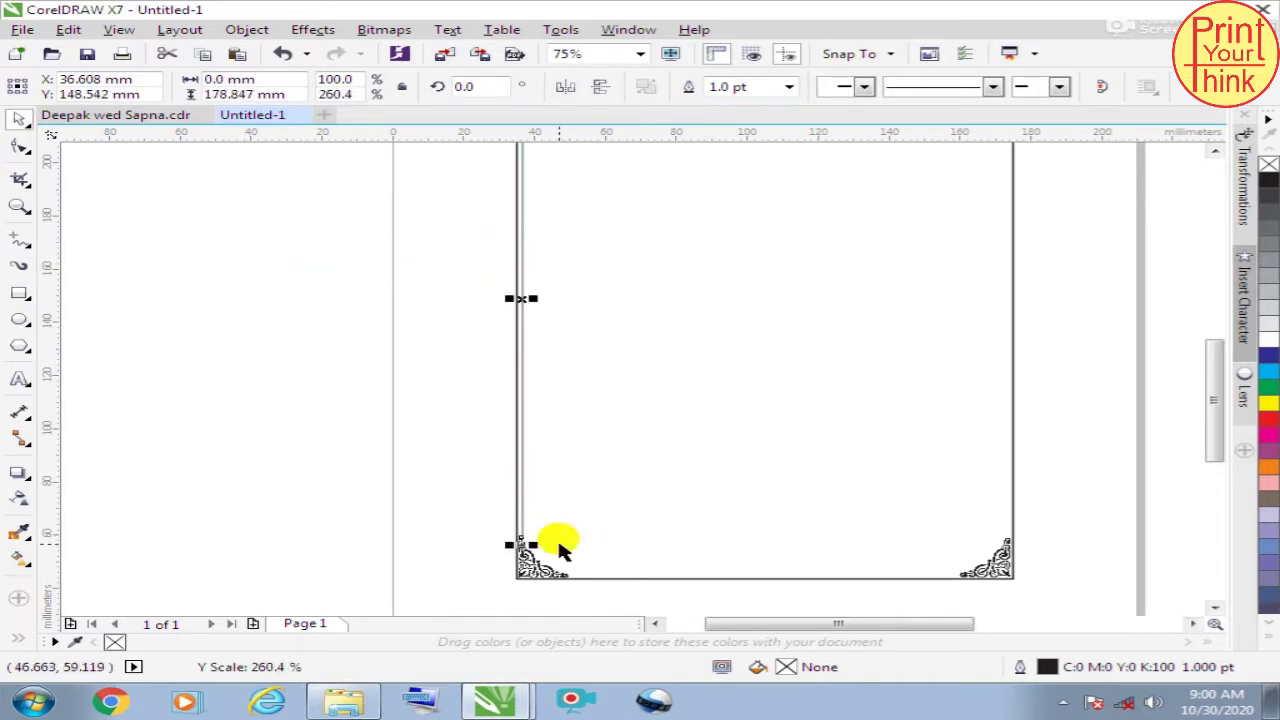
{"action": "left_click", "coordinate": [395, 465]}
{"action": "scroll", "coordinate": [515, 545], "scroll_direction": "up", "scroll_amount": 6}
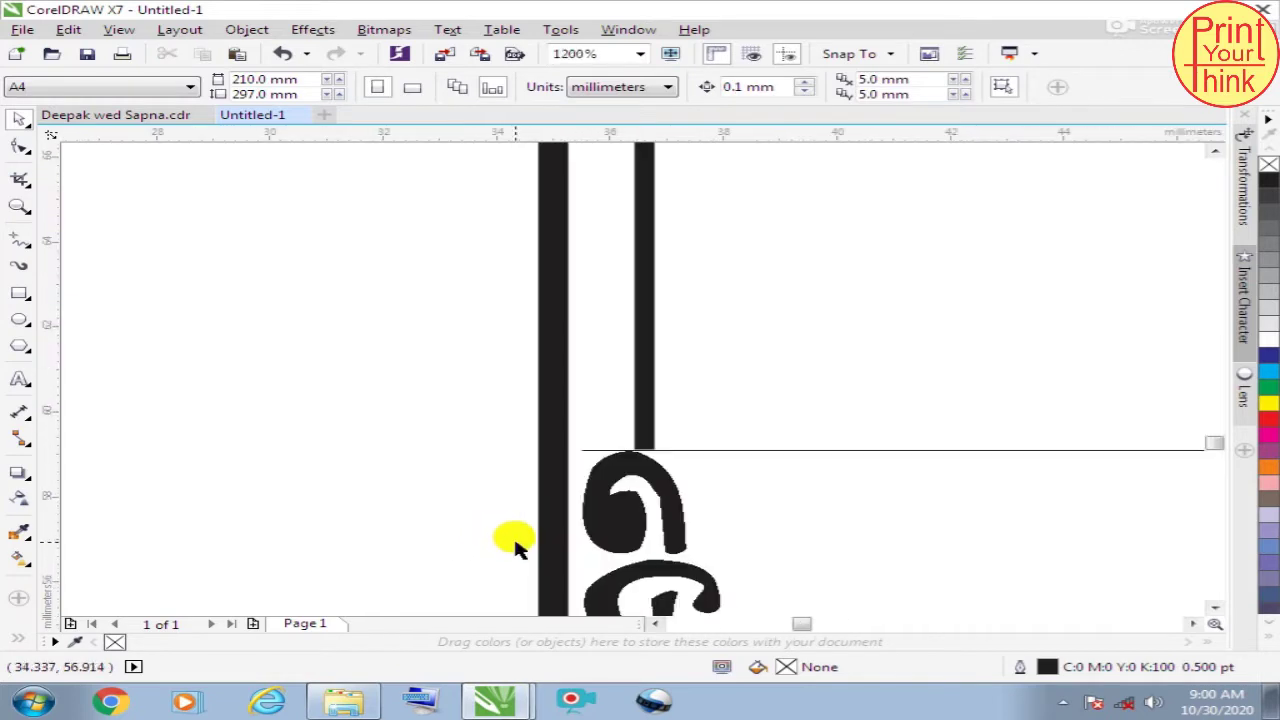
{"action": "left_click", "coordinate": [640, 410]}
{"action": "left_click_drag", "start_coordinate": [643, 449], "coordinate": [643, 474]}
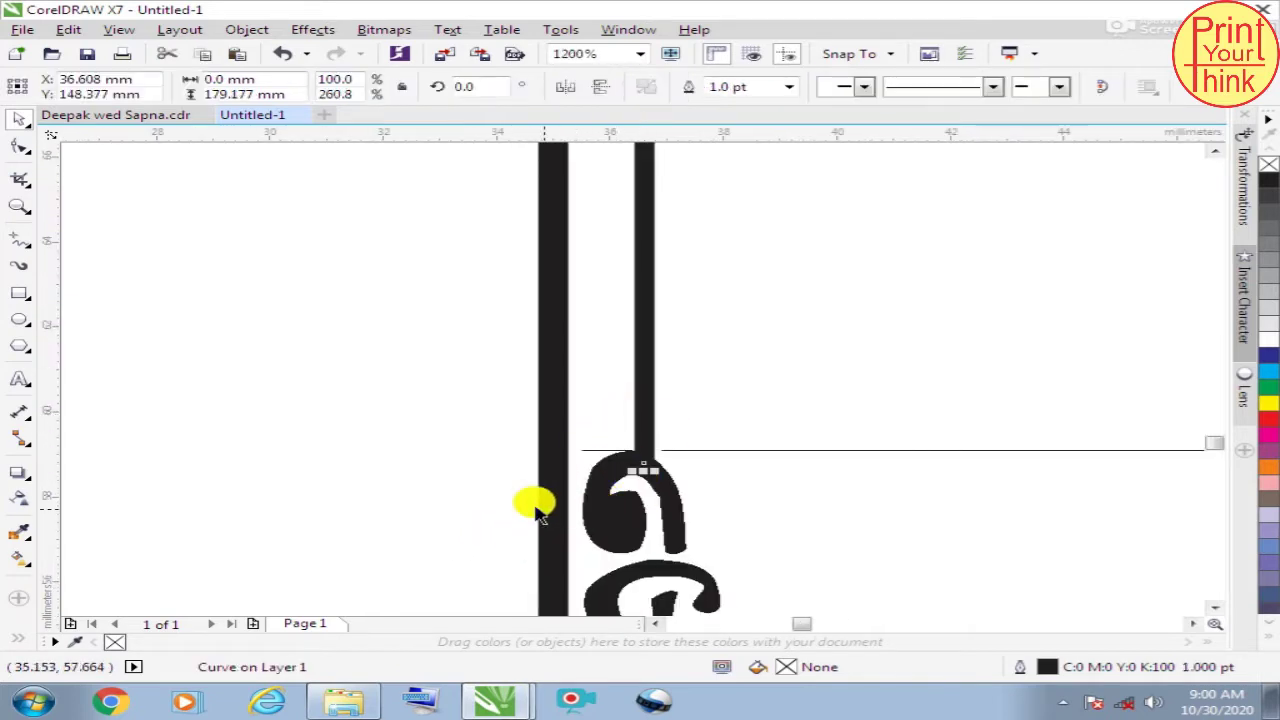
{"action": "scroll", "coordinate": [366, 503], "scroll_direction": "down", "scroll_amount": 4}
{"action": "scroll", "coordinate": [354, 497], "scroll_direction": "down", "scroll_amount": 1}
{"action": "scroll", "coordinate": [354, 497], "scroll_direction": "down", "scroll_amount": 1}
{"action": "scroll", "coordinate": [455, 300], "scroll_direction": "up", "scroll_amount": 3}
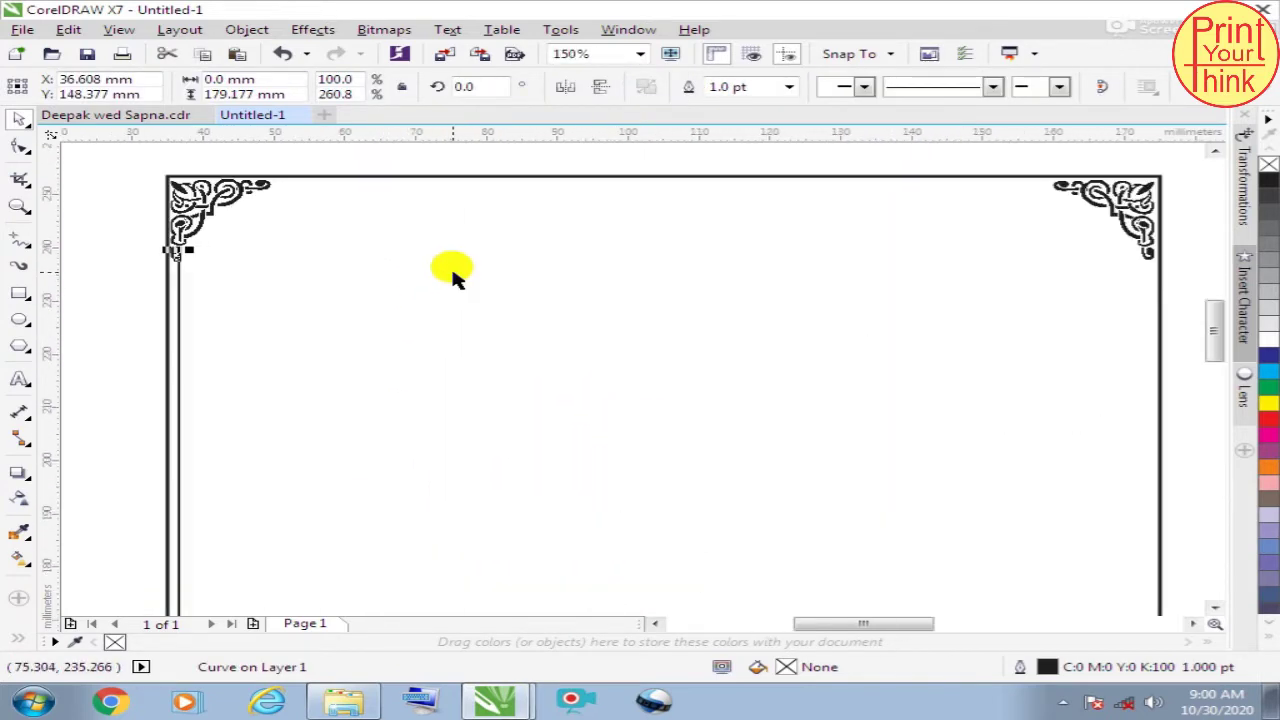
Step: Try adjusting the inner line's top end, then undo the change
{"action": "left_click", "coordinate": [117, 242]}
{"action": "scroll", "coordinate": [165, 250], "scroll_direction": "up", "scroll_amount": 2}
{"action": "scroll", "coordinate": [170, 258], "scroll_direction": "up", "scroll_amount": 1}
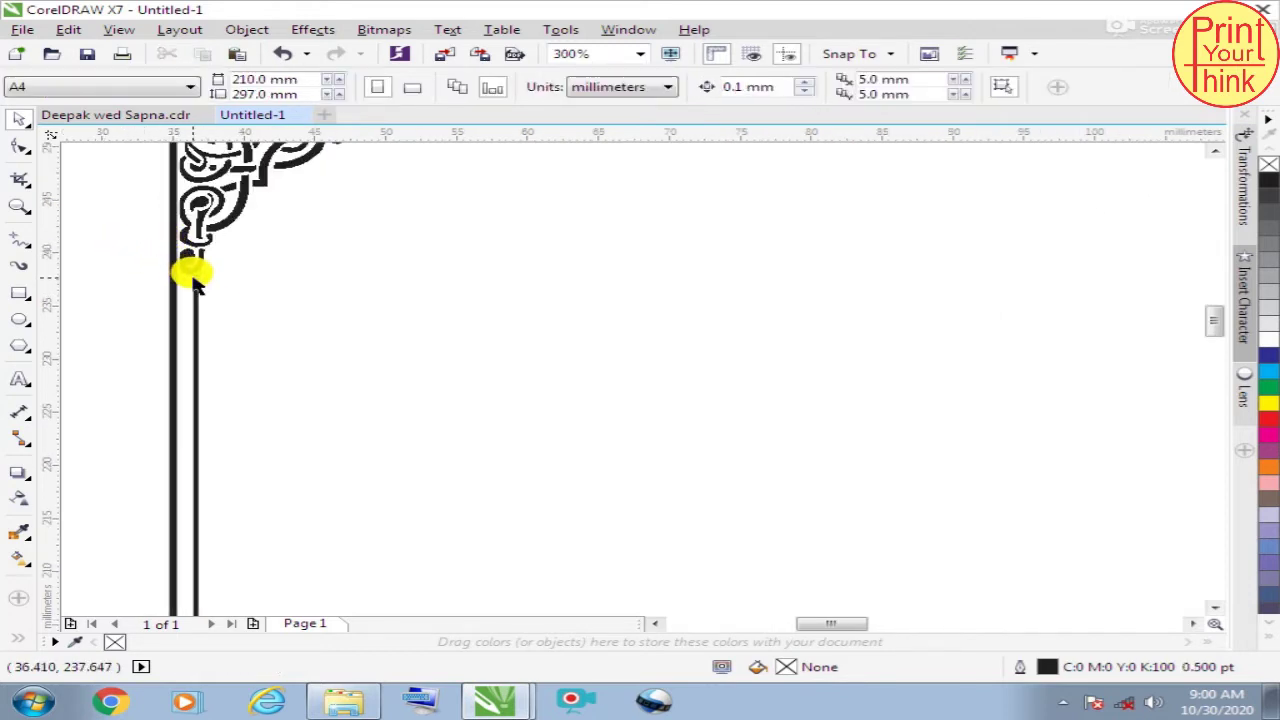
{"action": "left_click", "coordinate": [178, 252]}
{"action": "scroll", "coordinate": [182, 258], "scroll_direction": "up", "scroll_amount": 3}
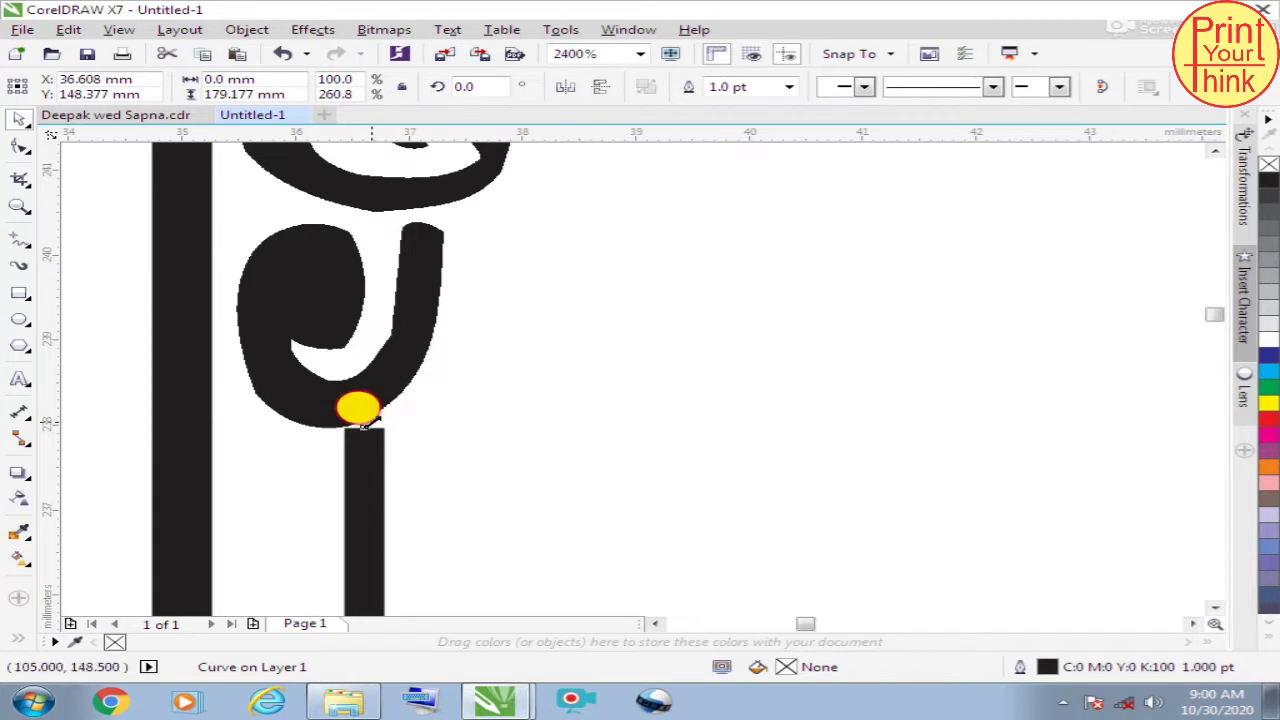
{"action": "left_click_drag", "start_coordinate": [363, 425], "coordinate": [363, 380]}
{"action": "key", "text": "ctrl+z"}
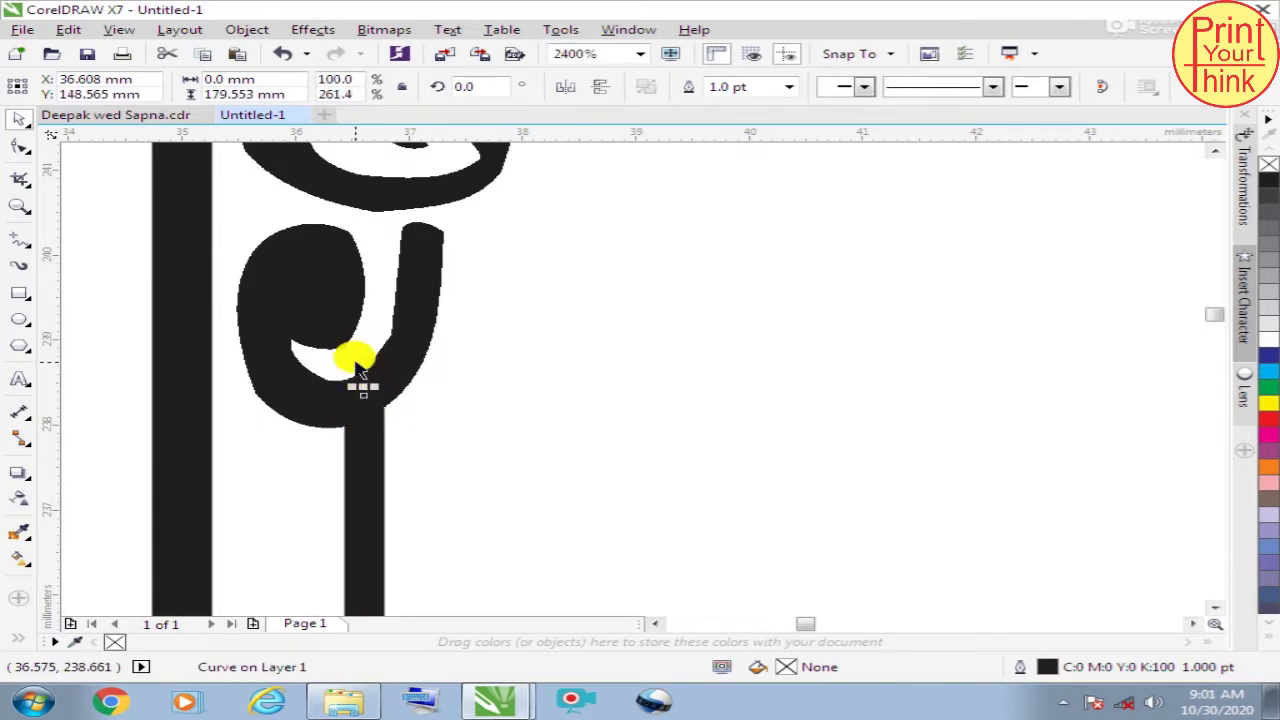
Step: Copy the inner vertical line across to the right border
{"action": "scroll", "coordinate": [355, 365], "scroll_direction": "down", "scroll_amount": 3}
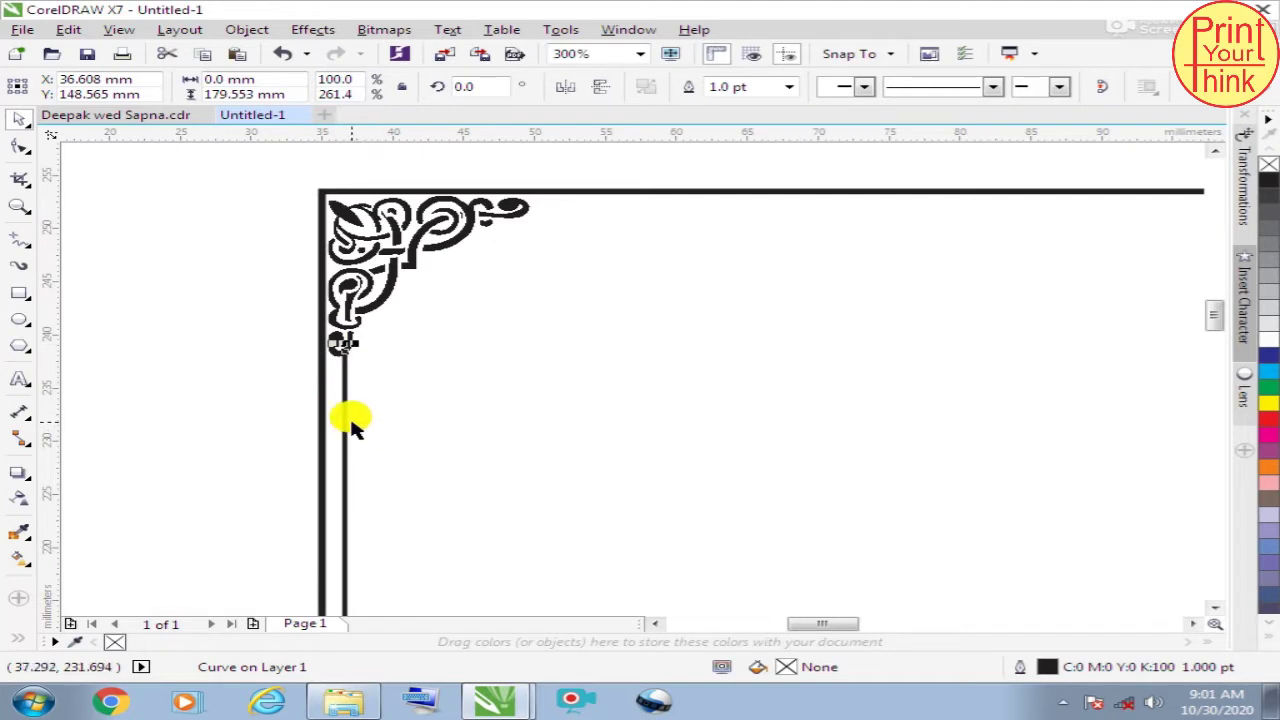
{"action": "scroll", "coordinate": [230, 344], "scroll_direction": "down", "scroll_amount": 1}
{"action": "scroll", "coordinate": [492, 406], "scroll_direction": "up", "scroll_amount": 1}
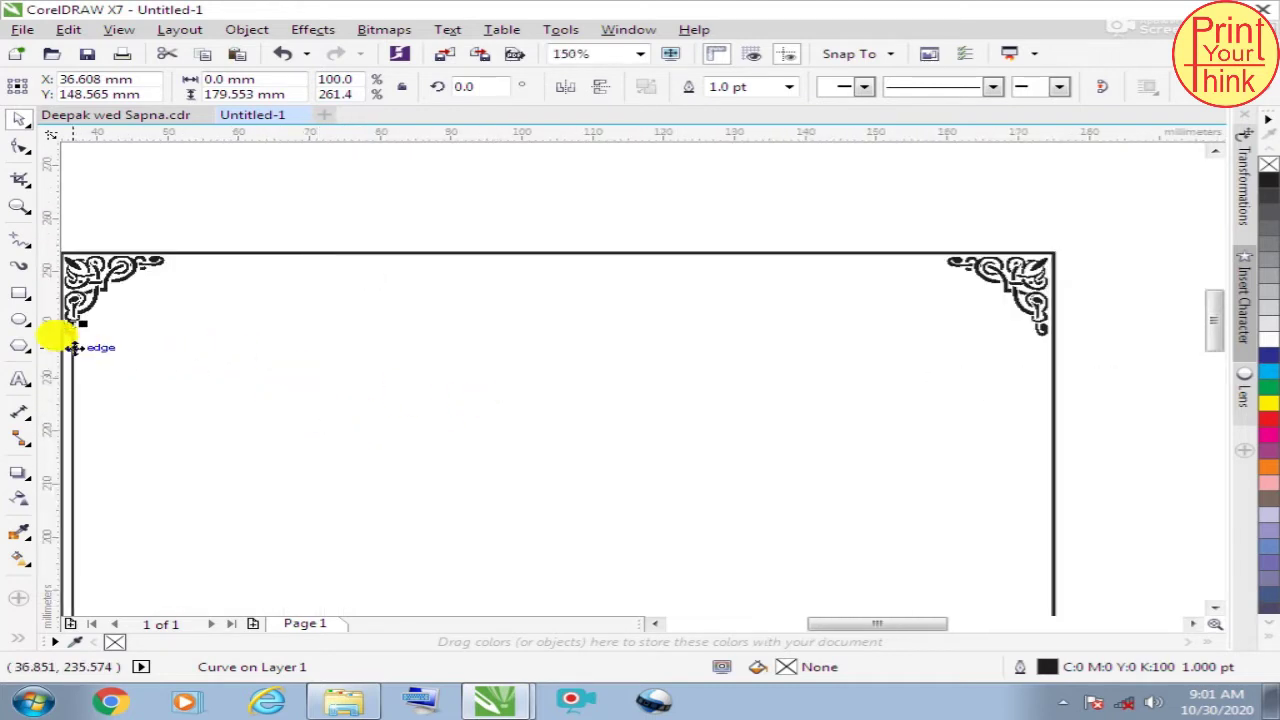
{"action": "left_click_drag", "start_coordinate": [75, 347], "coordinate": [1042, 357]}
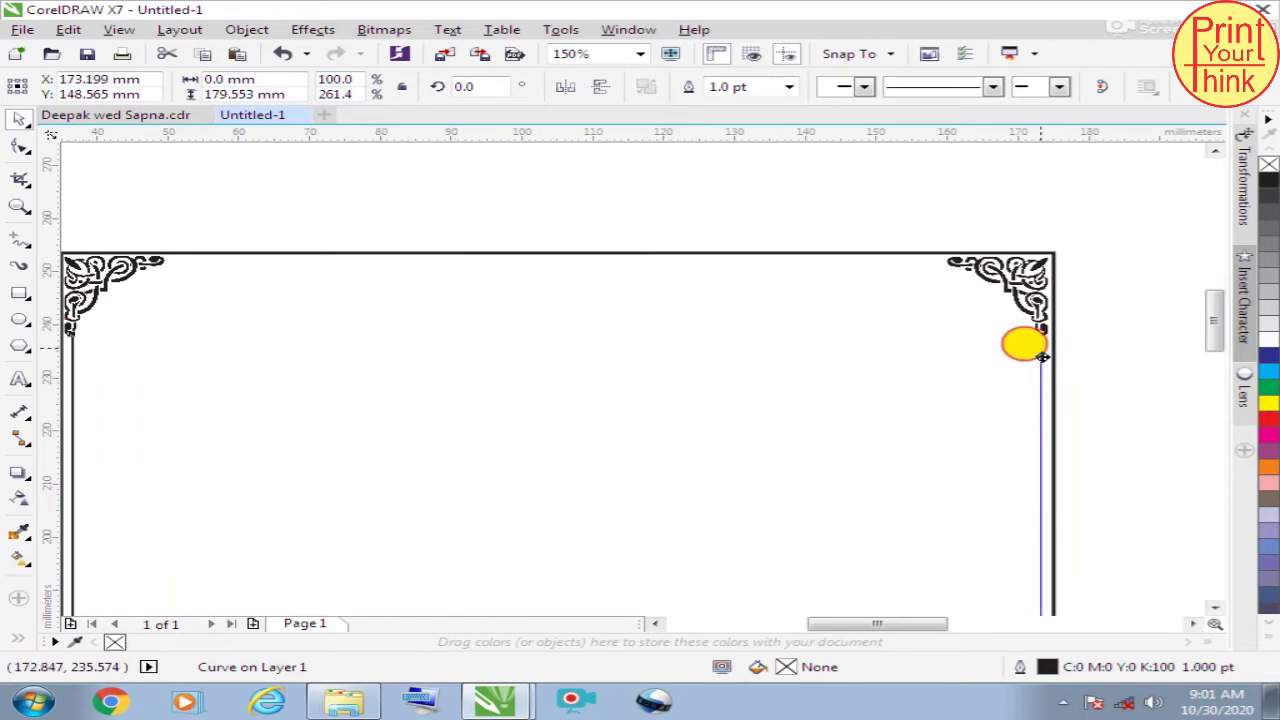
{"action": "left_click", "coordinate": [1120, 315]}
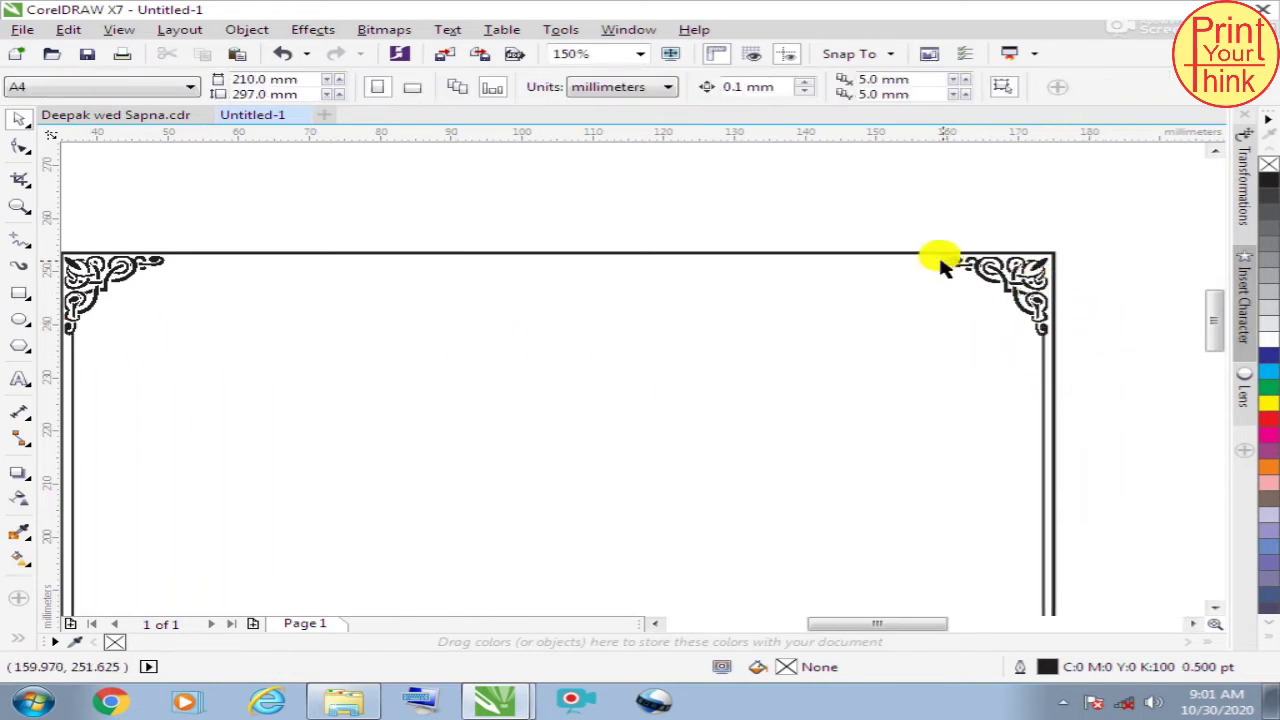
Step: Start a 2-point line between the two top corner ornaments
{"action": "left_click", "coordinate": [22, 242]}
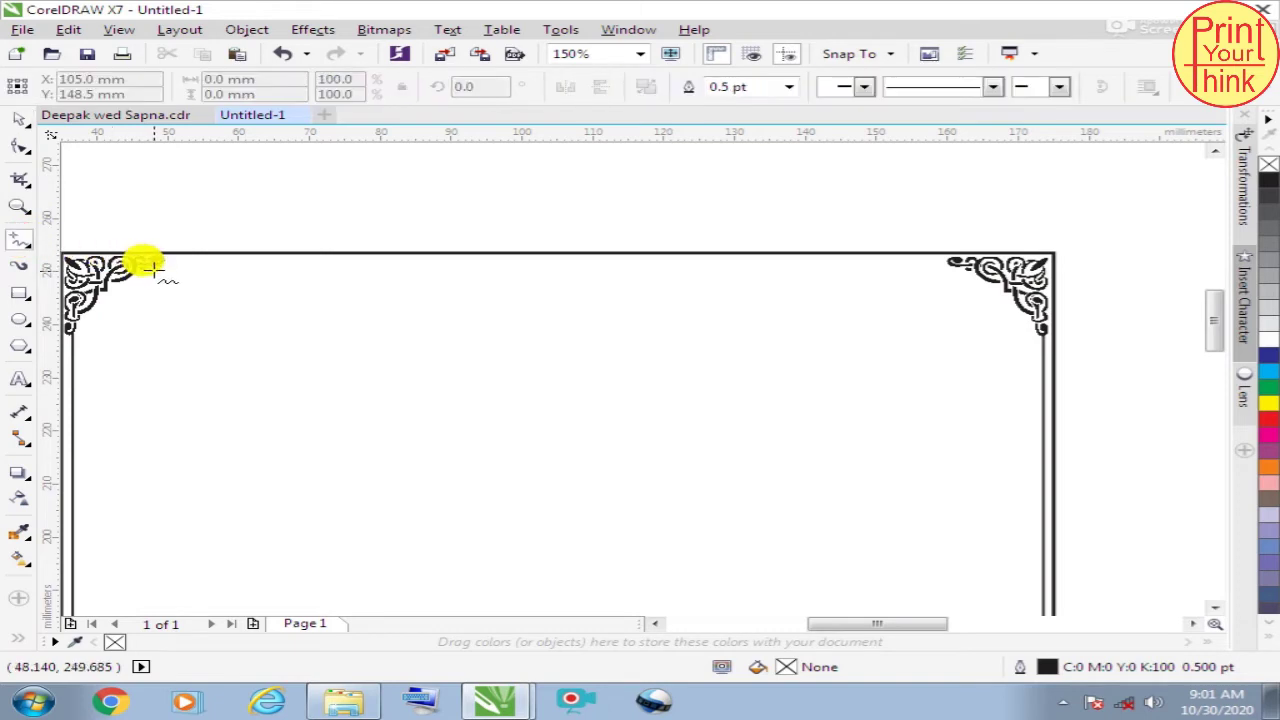
{"action": "left_click", "coordinate": [160, 257]}
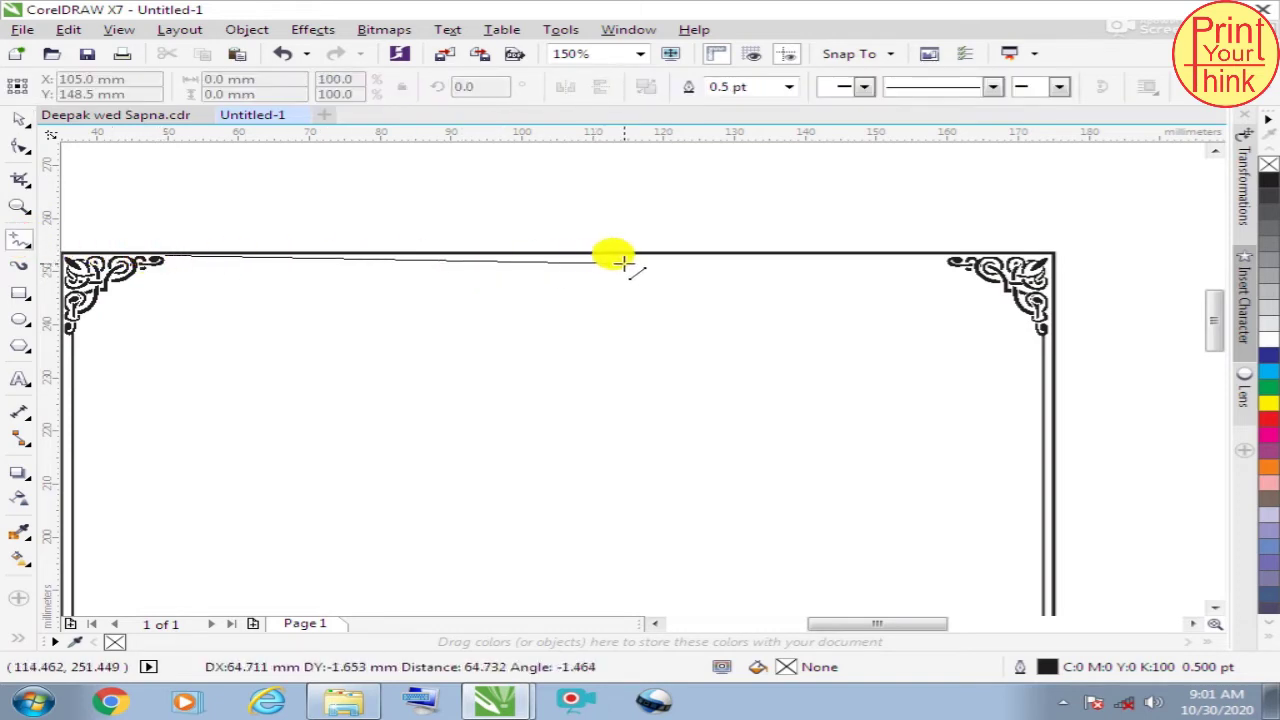
{"action": "left_click", "coordinate": [948, 257]}
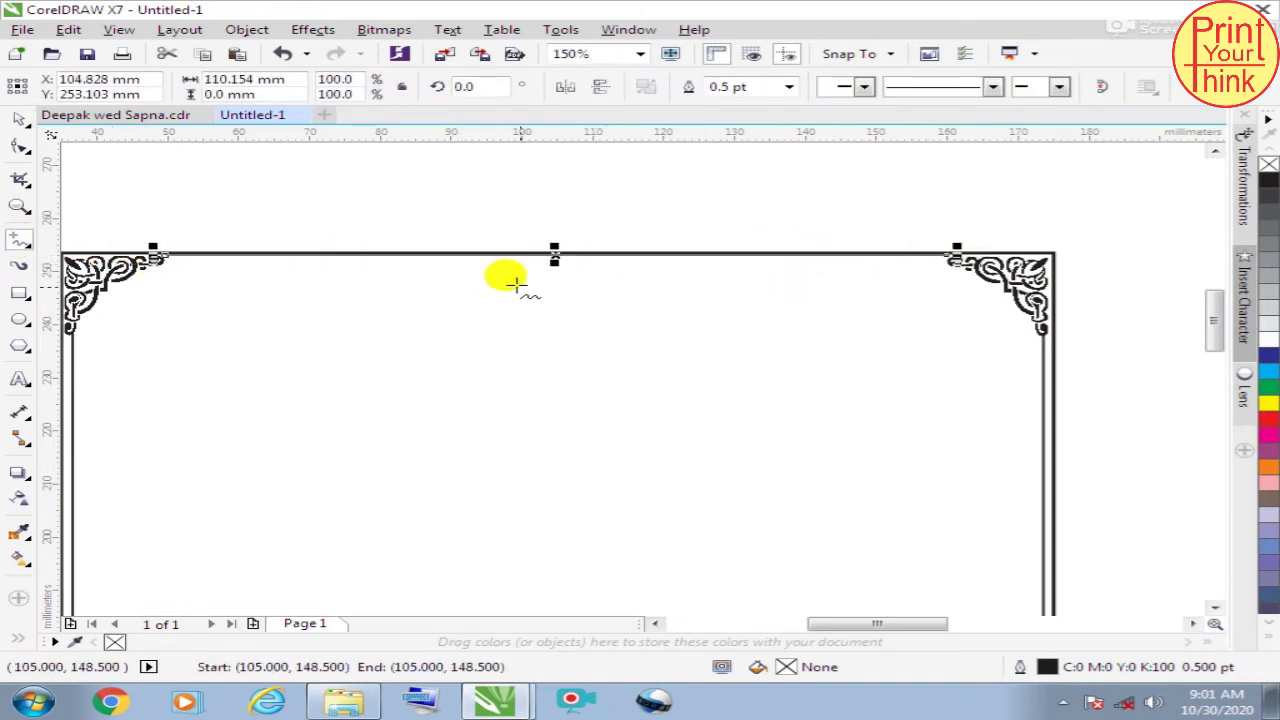
{"action": "scroll", "coordinate": [129, 257], "scroll_direction": "up", "scroll_amount": 2}
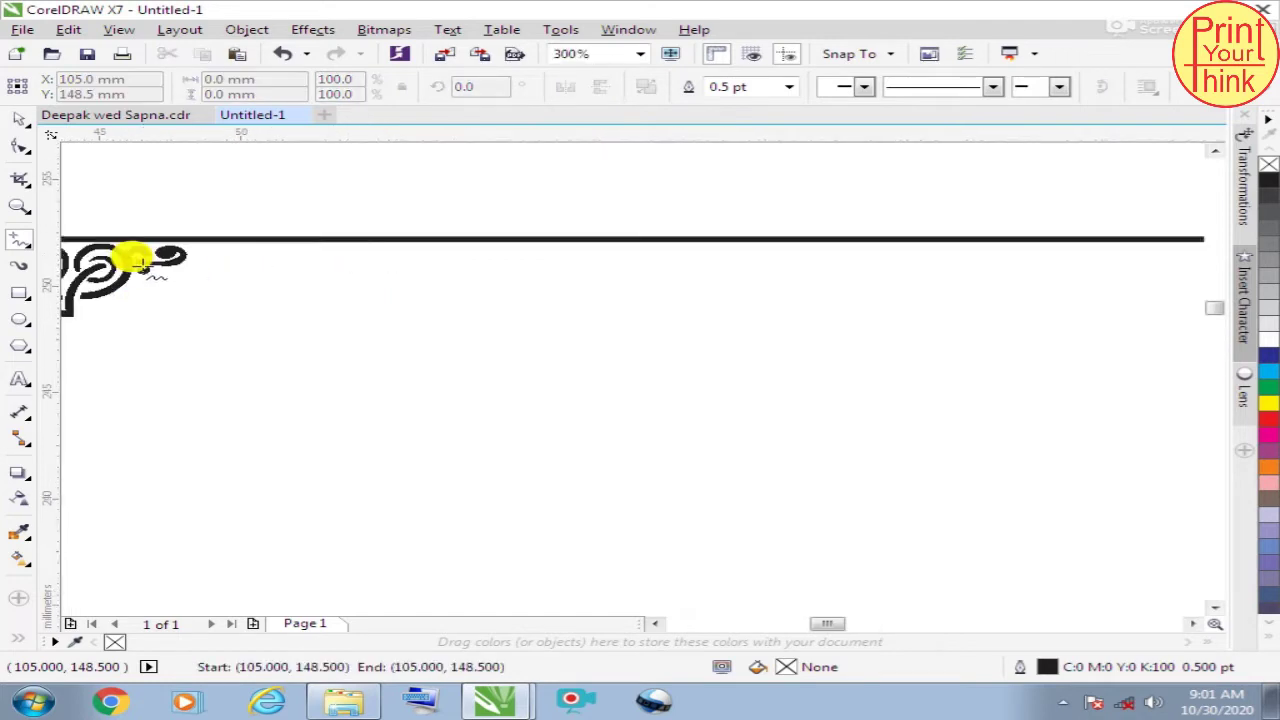
{"action": "scroll", "coordinate": [129, 257], "scroll_direction": "up", "scroll_amount": 2}
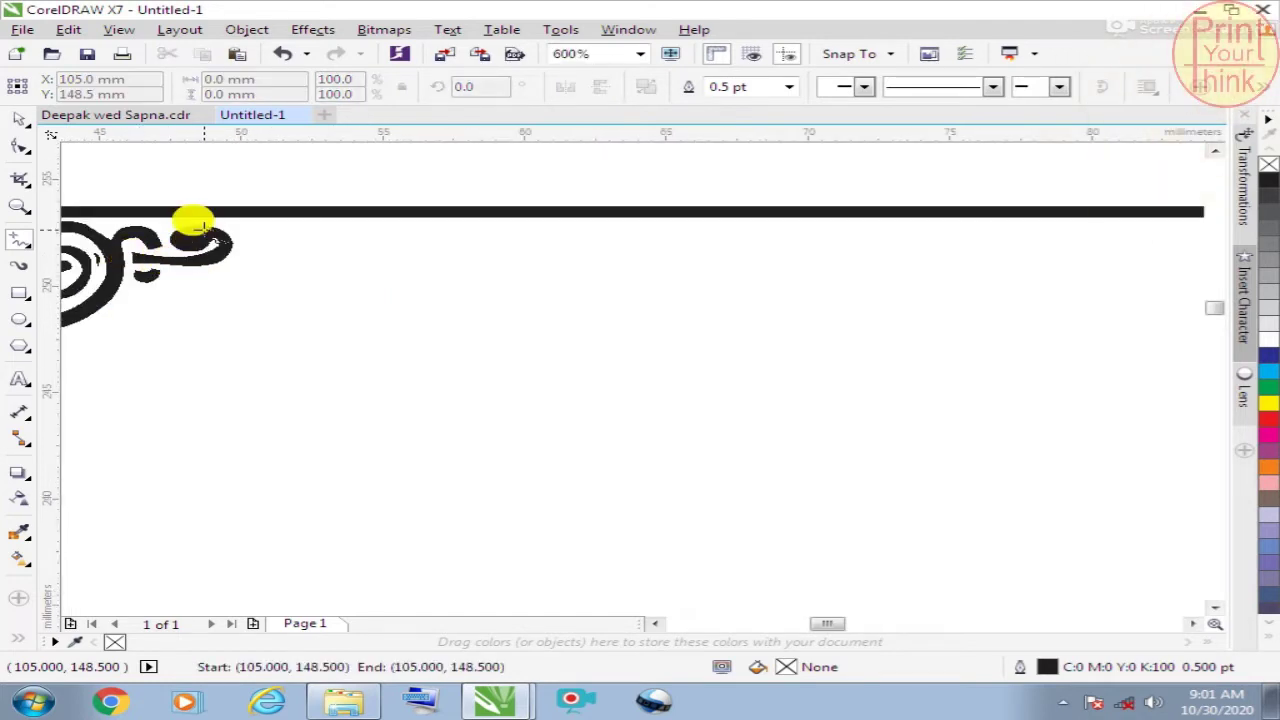
{"action": "scroll", "coordinate": [130, 232], "scroll_direction": "down", "scroll_amount": 4}
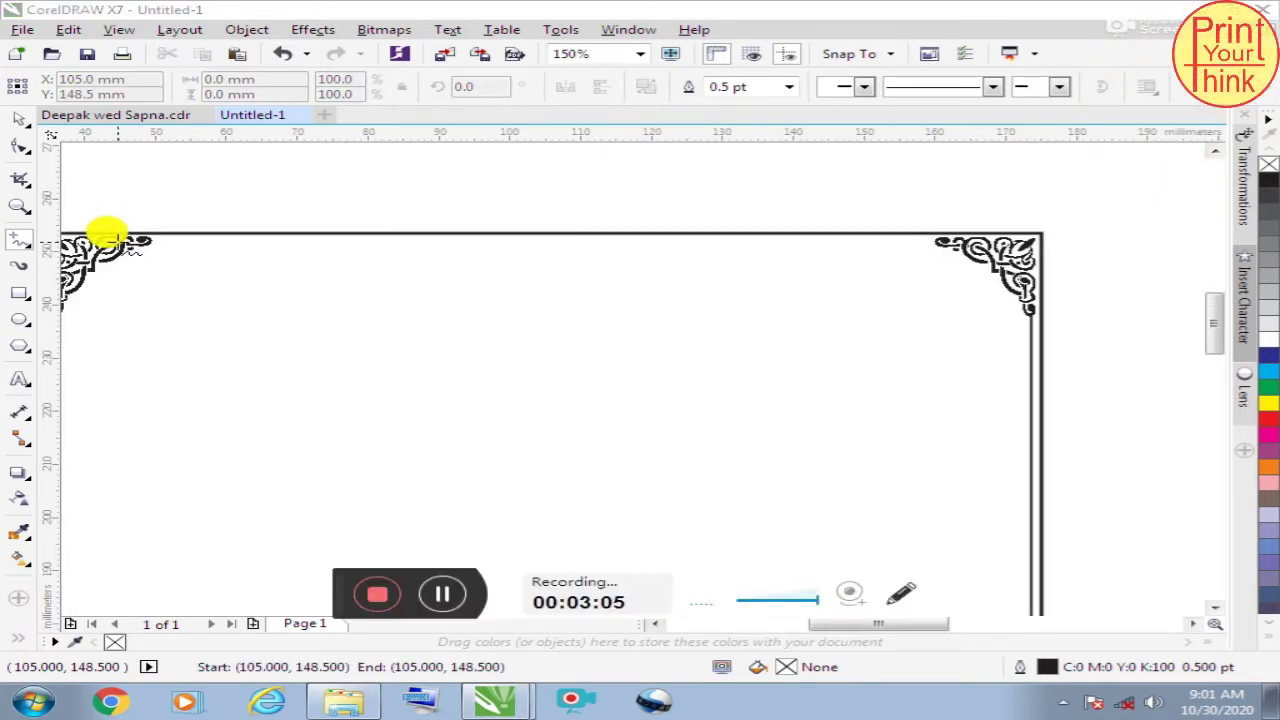
{"action": "left_click", "coordinate": [443, 594]}
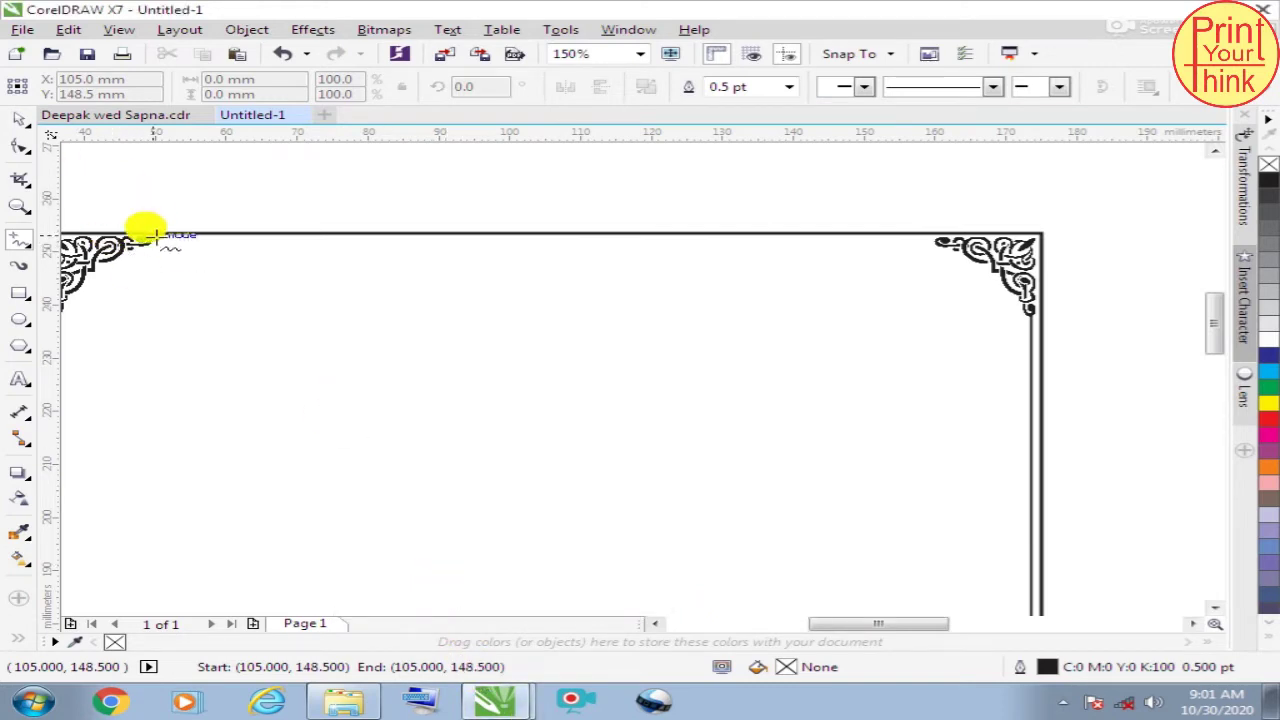
{"action": "left_click", "coordinate": [540, 238]}
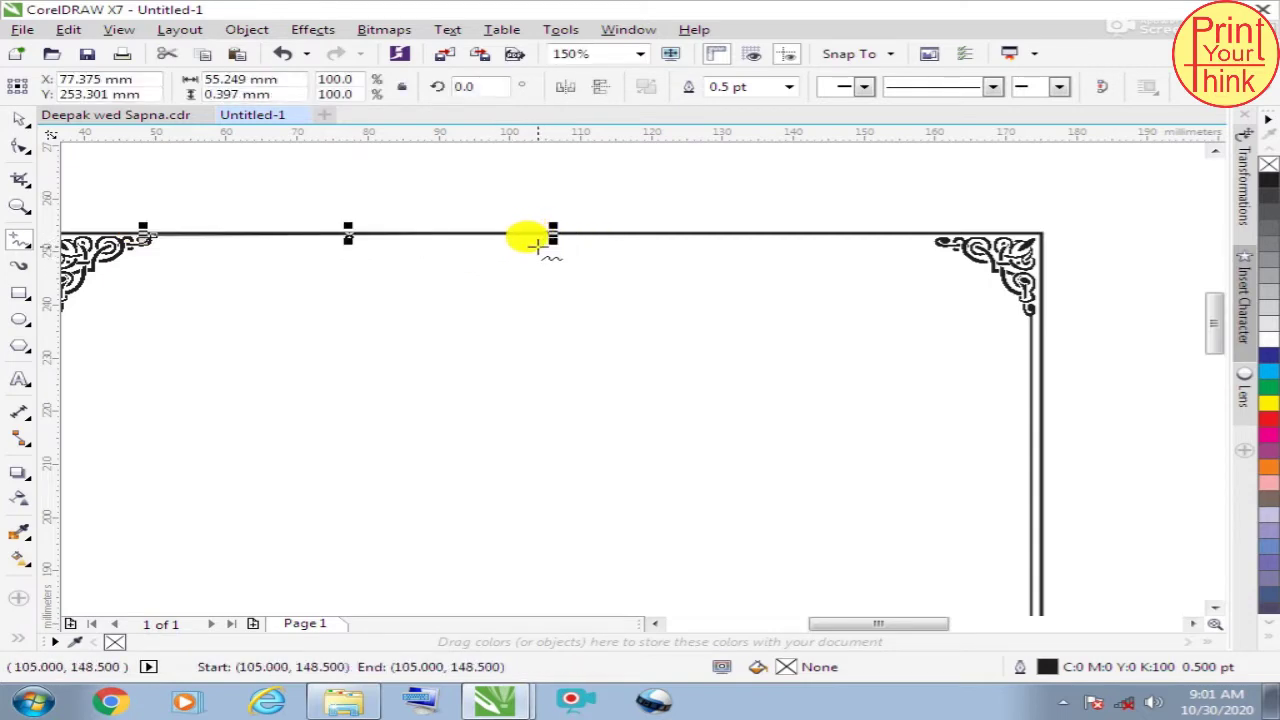
{"action": "scroll", "coordinate": [118, 215], "scroll_direction": "up", "scroll_amount": 4}
Step: Redraw the horizontal line from the left ornament and stretch it to the right ornament
{"action": "left_click_drag", "start_coordinate": [118, 210], "coordinate": [1073, 199]}
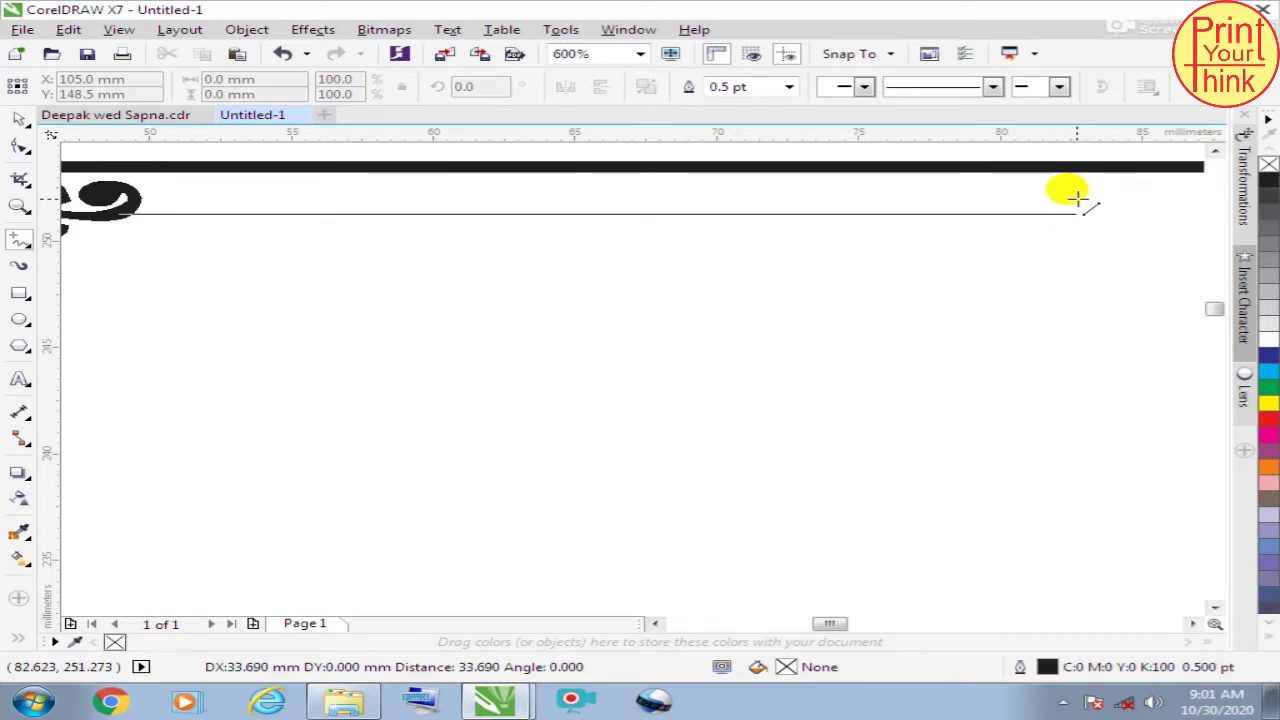
{"action": "left_click_drag", "start_coordinate": [1086, 199], "coordinate": [1086, 199]}
{"action": "scroll", "coordinate": [286, 209], "scroll_direction": "down", "scroll_amount": 2}
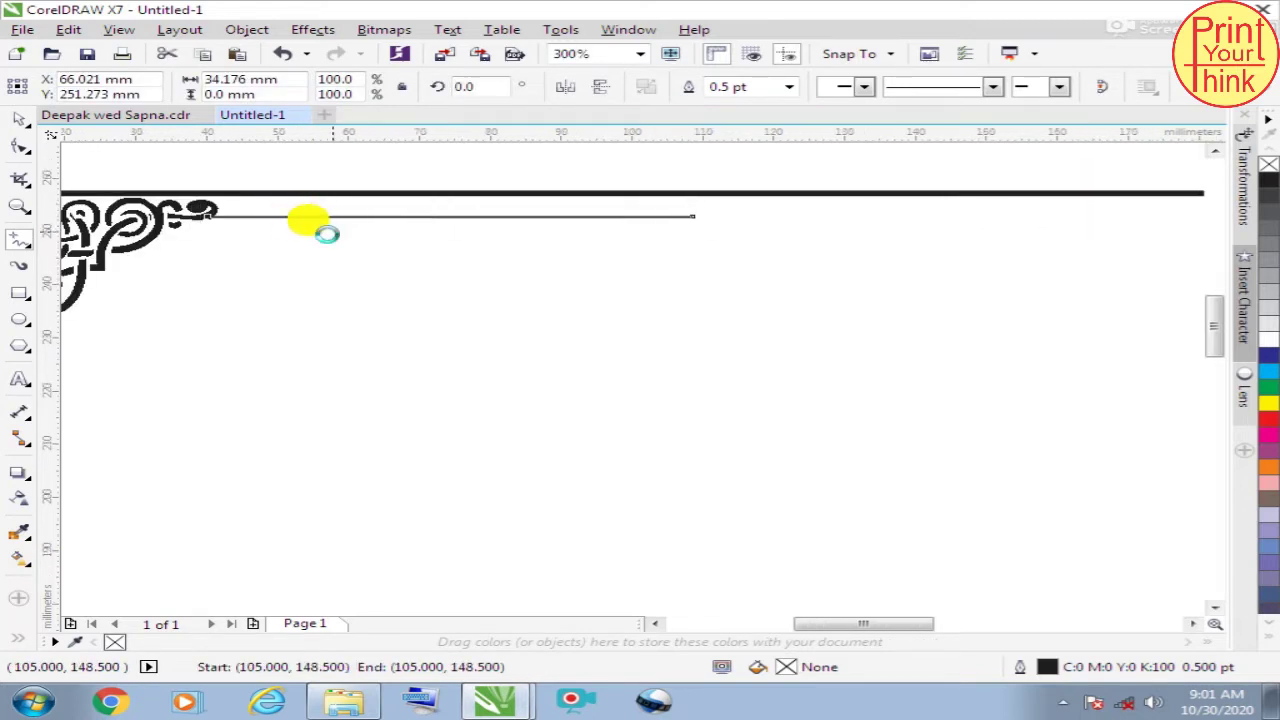
{"action": "scroll", "coordinate": [306, 217], "scroll_direction": "down", "scroll_amount": 2}
{"action": "left_click_drag", "start_coordinate": [521, 226], "coordinate": [1062, 231]}
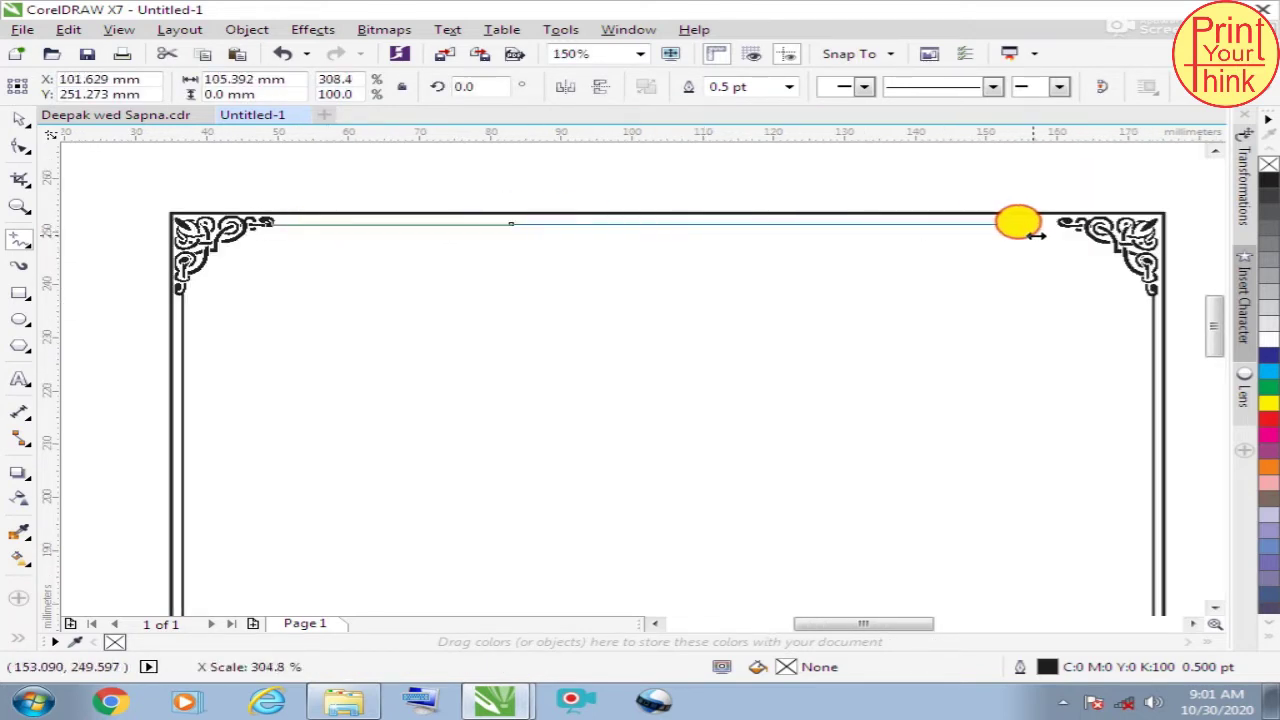
{"action": "scroll", "coordinate": [1071, 186], "scroll_direction": "up", "scroll_amount": 6}
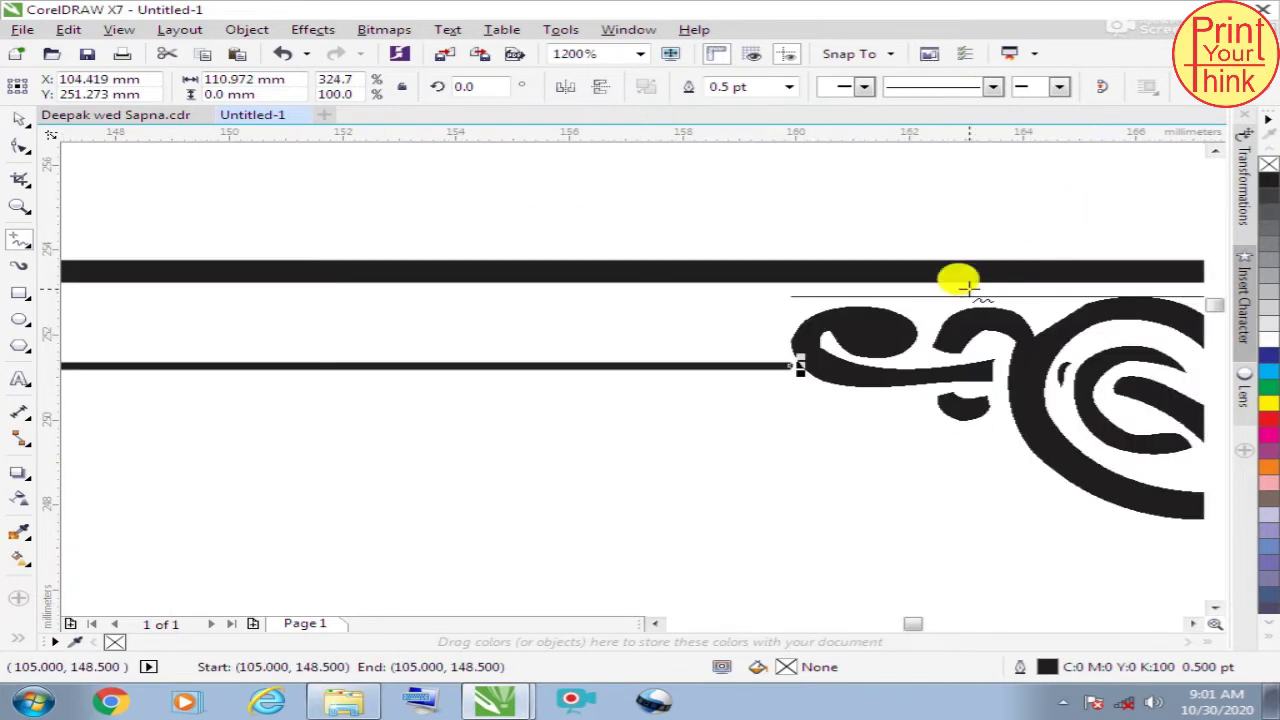
{"action": "left_click", "coordinate": [800, 366]}
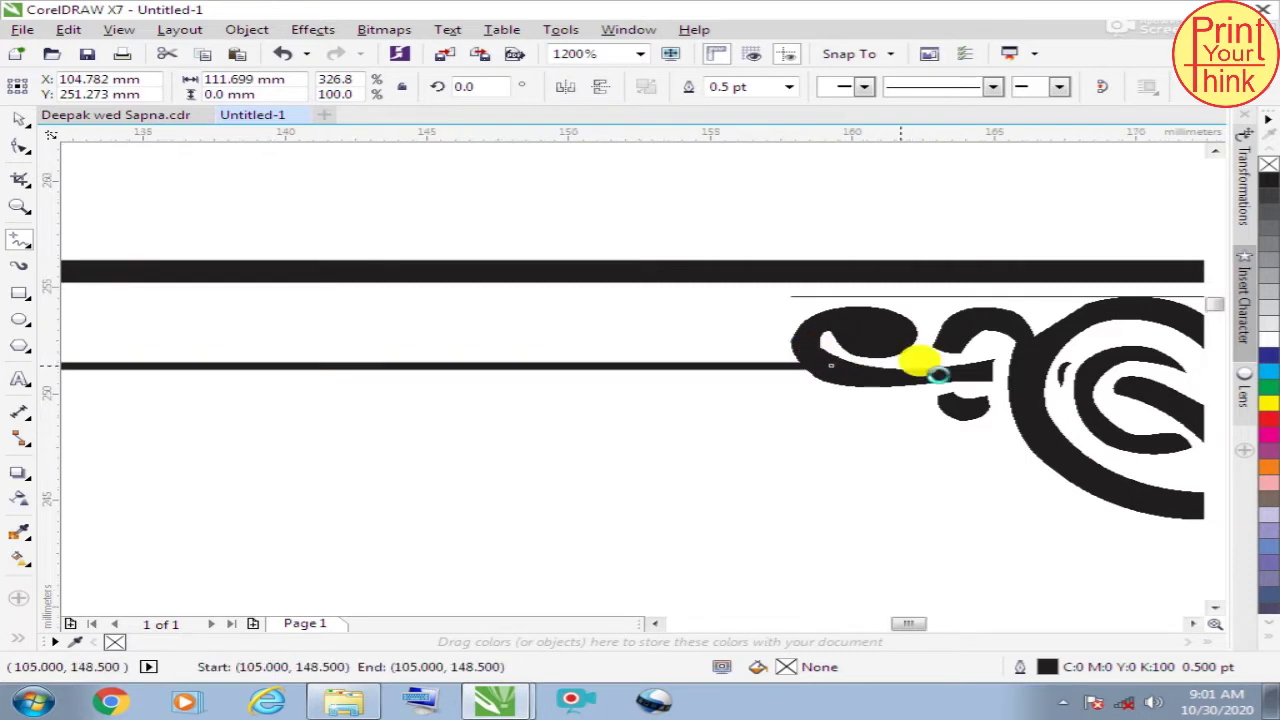
{"action": "scroll", "coordinate": [914, 357], "scroll_direction": "down", "scroll_amount": 6}
Step: Give the top inner line a 1.0 pt outline and set it just below the top border
{"action": "left_click", "coordinate": [20, 120]}
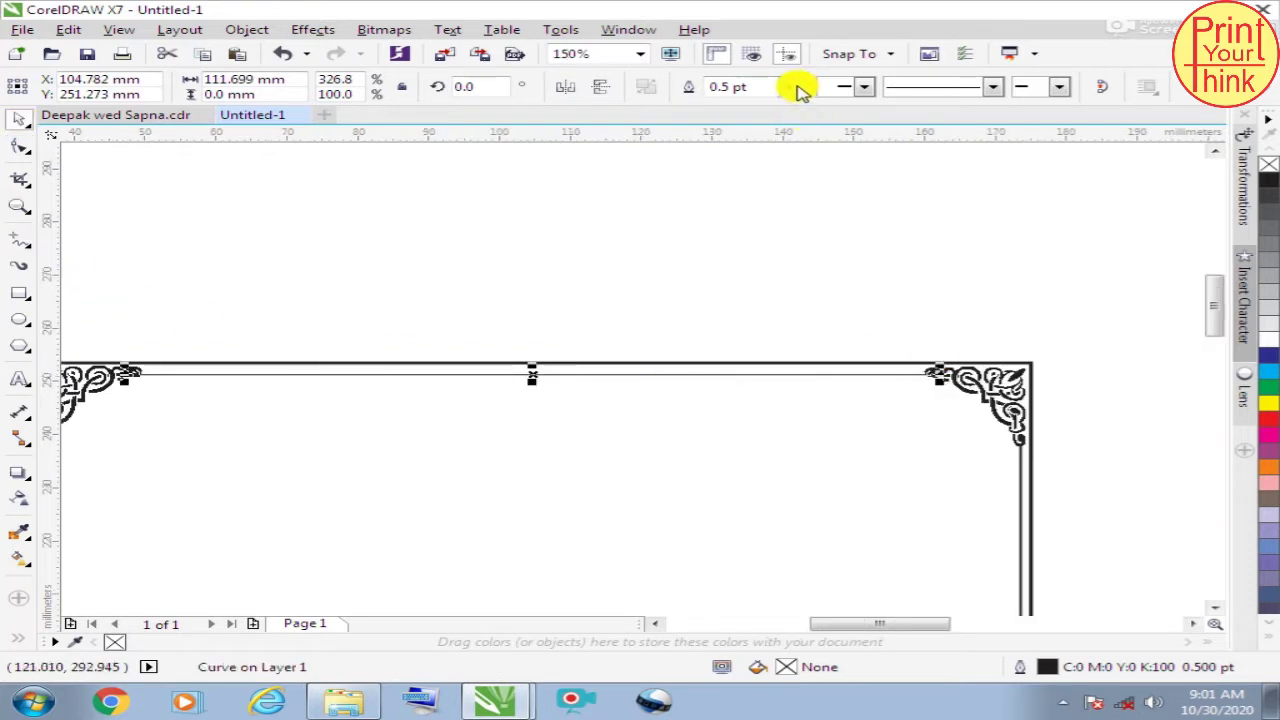
{"action": "left_click", "coordinate": [800, 90]}
{"action": "left_click", "coordinate": [760, 160]}
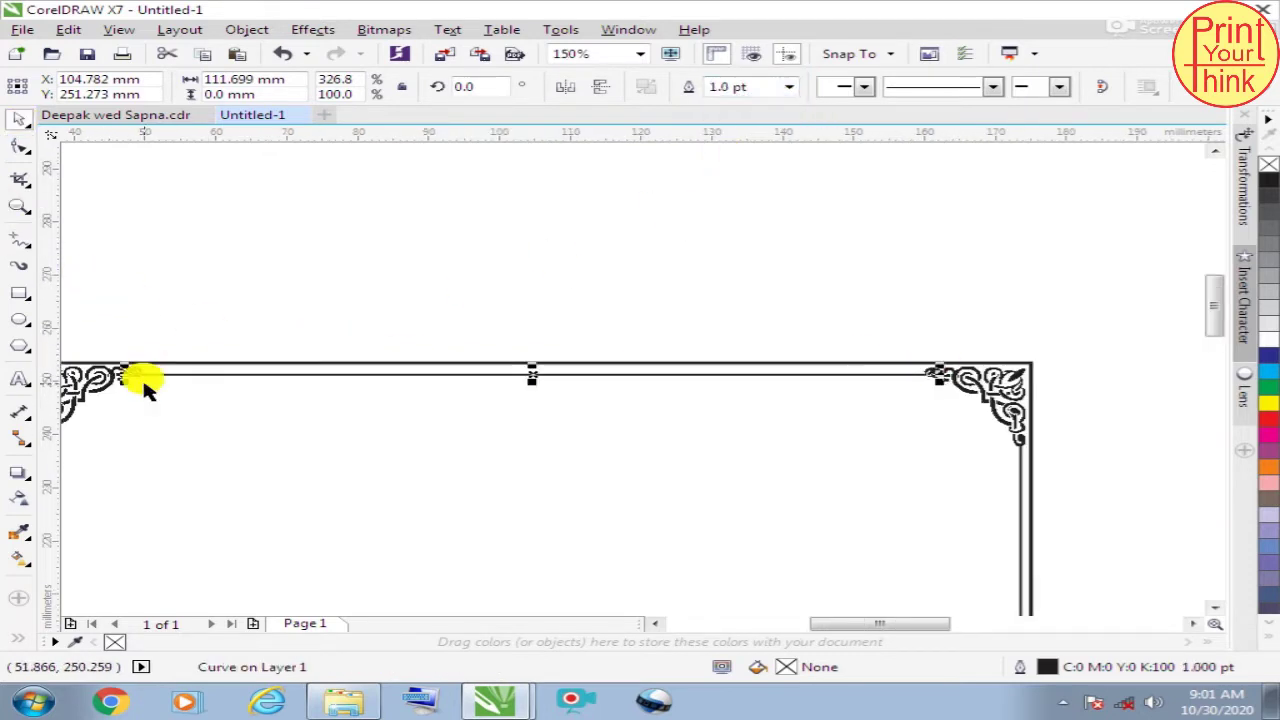
{"action": "scroll", "coordinate": [145, 390], "scroll_direction": "up", "scroll_amount": 2}
{"action": "scroll", "coordinate": [157, 371], "scroll_direction": "up", "scroll_amount": 2}
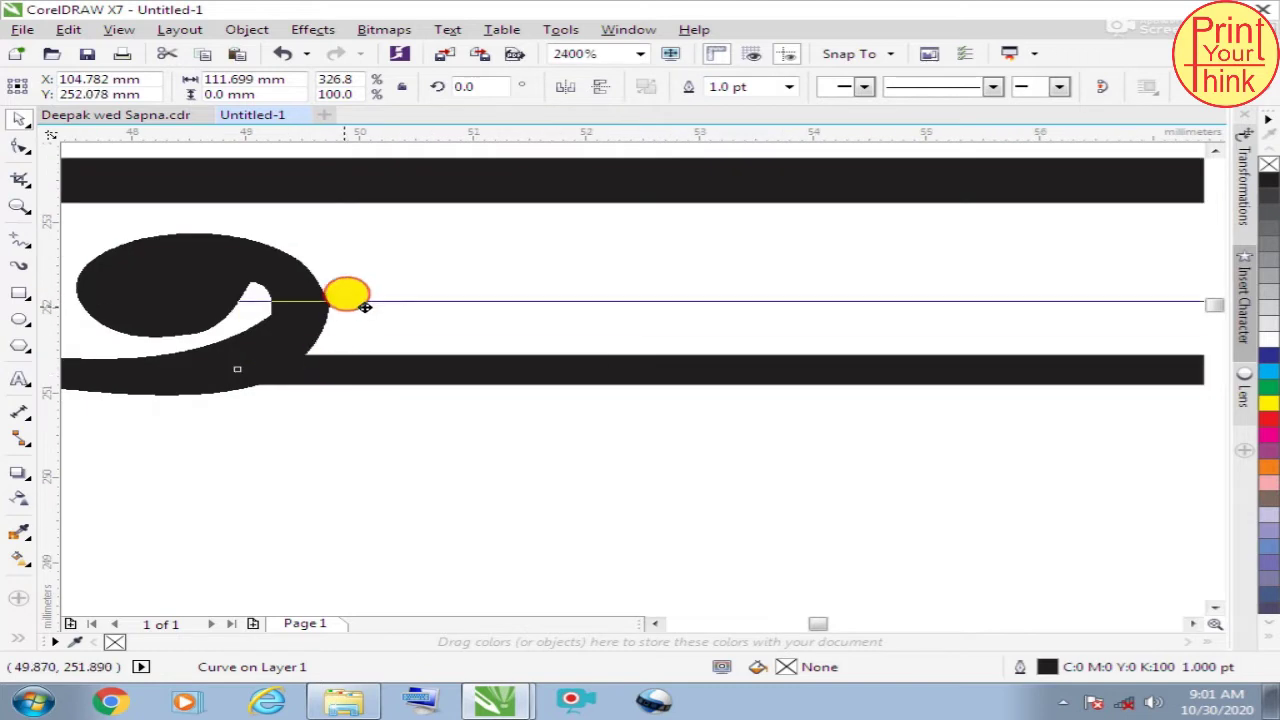
{"action": "left_click_drag", "start_coordinate": [365, 307], "coordinate": [370, 313]}
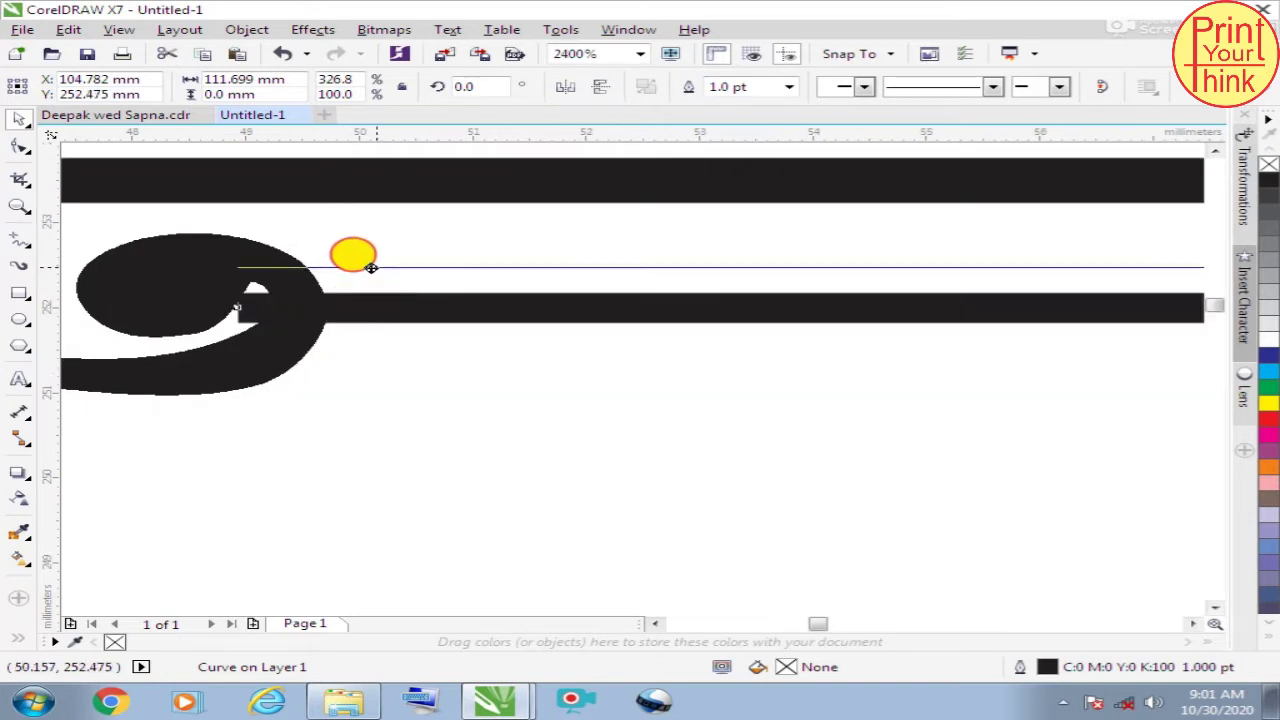
{"action": "scroll", "coordinate": [254, 294], "scroll_direction": "down", "scroll_amount": 2}
{"action": "scroll", "coordinate": [394, 229], "scroll_direction": "down", "scroll_amount": 2}
{"action": "scroll", "coordinate": [397, 232], "scroll_direction": "down", "scroll_amount": 1}
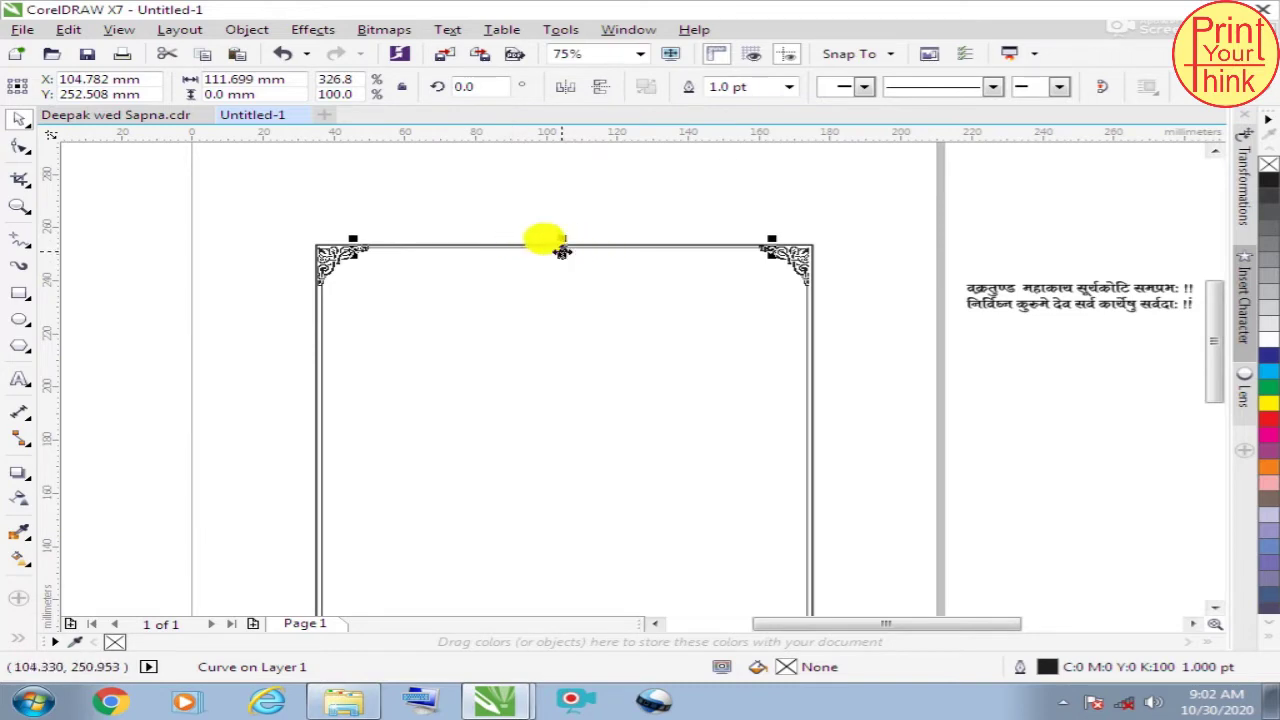
Step: Drag a copy of the thin inner line down near the frame's bottom border
{"action": "left_click_drag", "start_coordinate": [562, 250], "coordinate": [514, 557]}
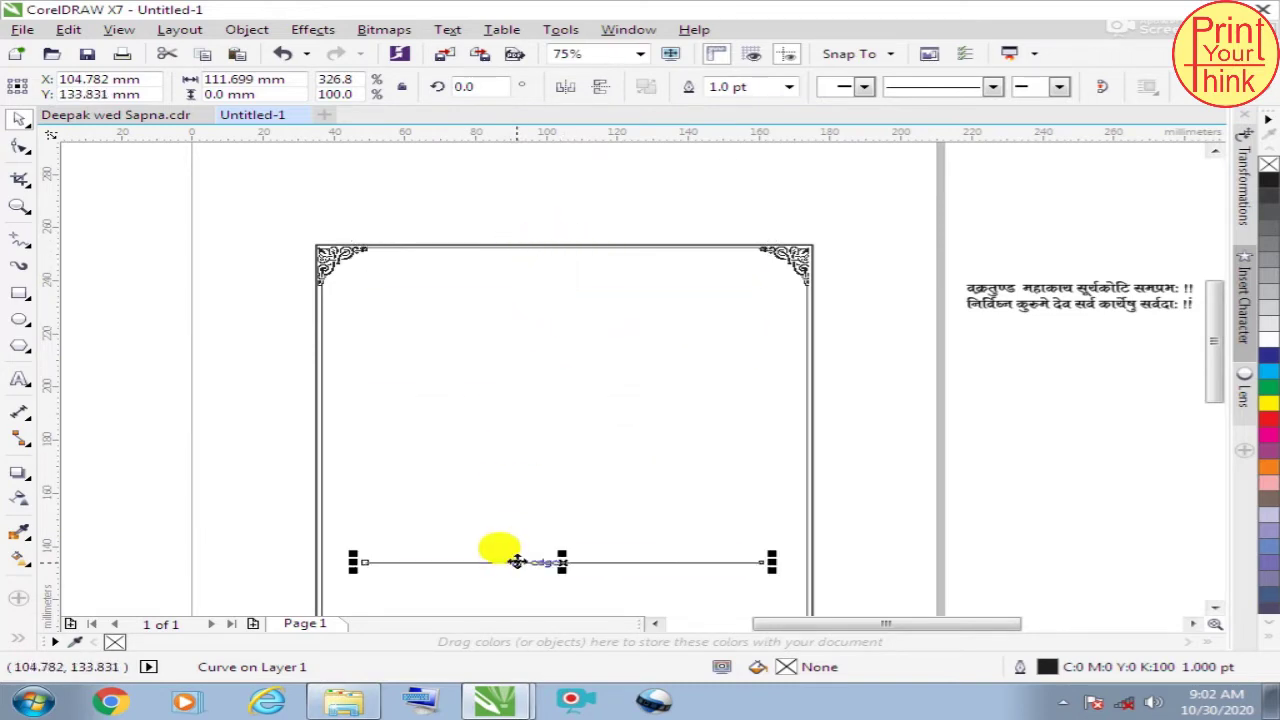
{"action": "scroll", "coordinate": [520, 312], "scroll_direction": "down", "scroll_amount": 1}
{"action": "scroll", "coordinate": [500, 543], "scroll_direction": "up", "scroll_amount": 1}
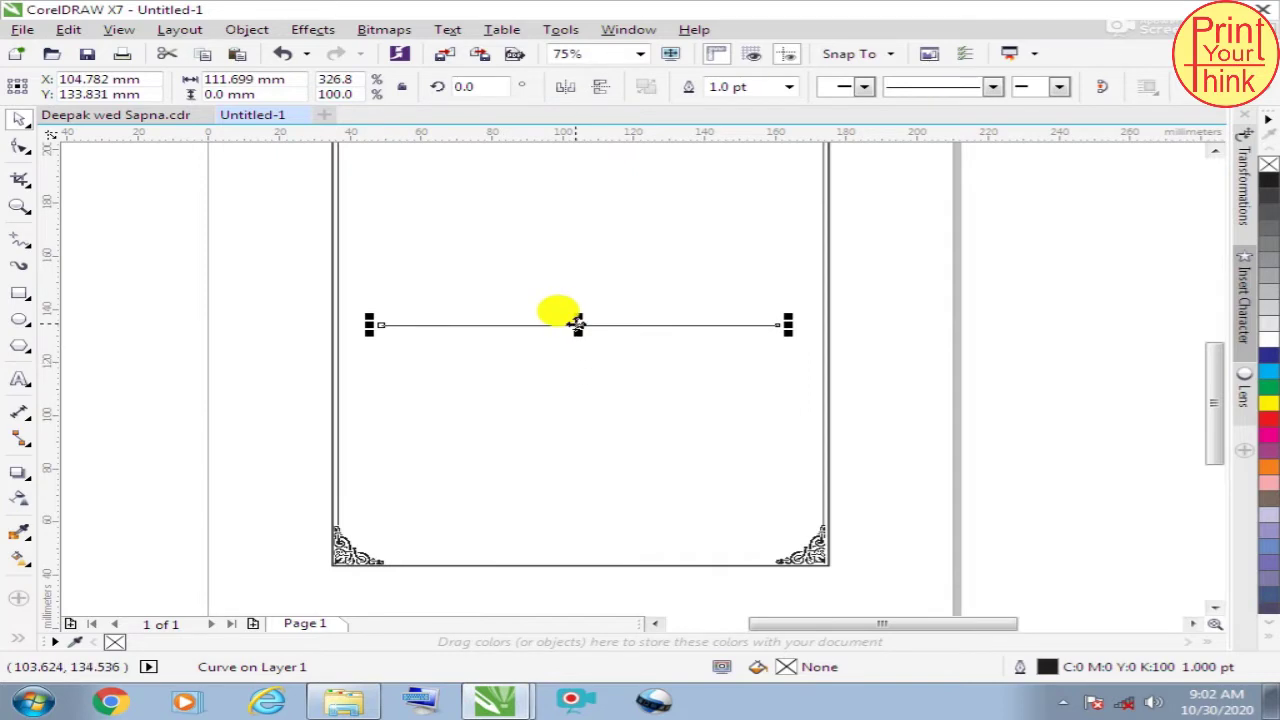
{"action": "left_click_drag", "start_coordinate": [580, 329], "coordinate": [529, 545]}
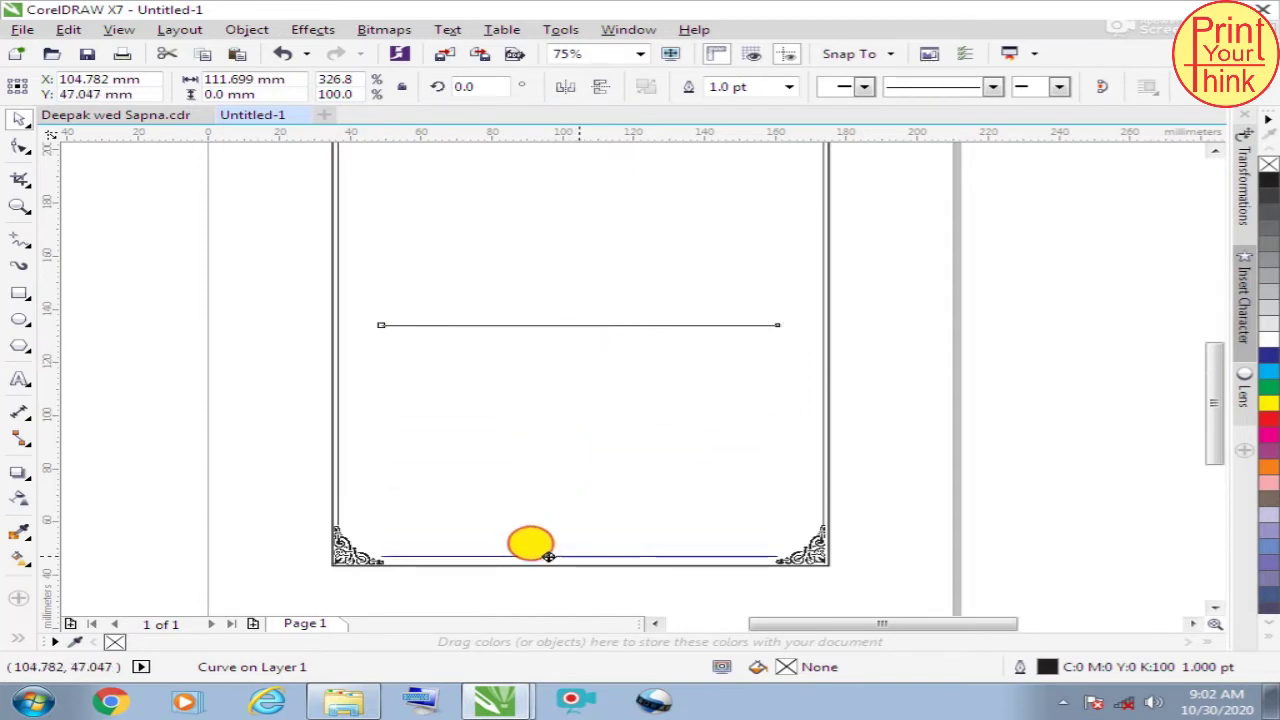
{"action": "scroll", "coordinate": [497, 592], "scroll_direction": "up", "scroll_amount": 2}
{"action": "scroll", "coordinate": [494, 590], "scroll_direction": "up", "scroll_amount": 1}
{"action": "scroll", "coordinate": [629, 514], "scroll_direction": "down", "scroll_amount": 2}
{"action": "scroll", "coordinate": [400, 460], "scroll_direction": "up", "scroll_amount": 2}
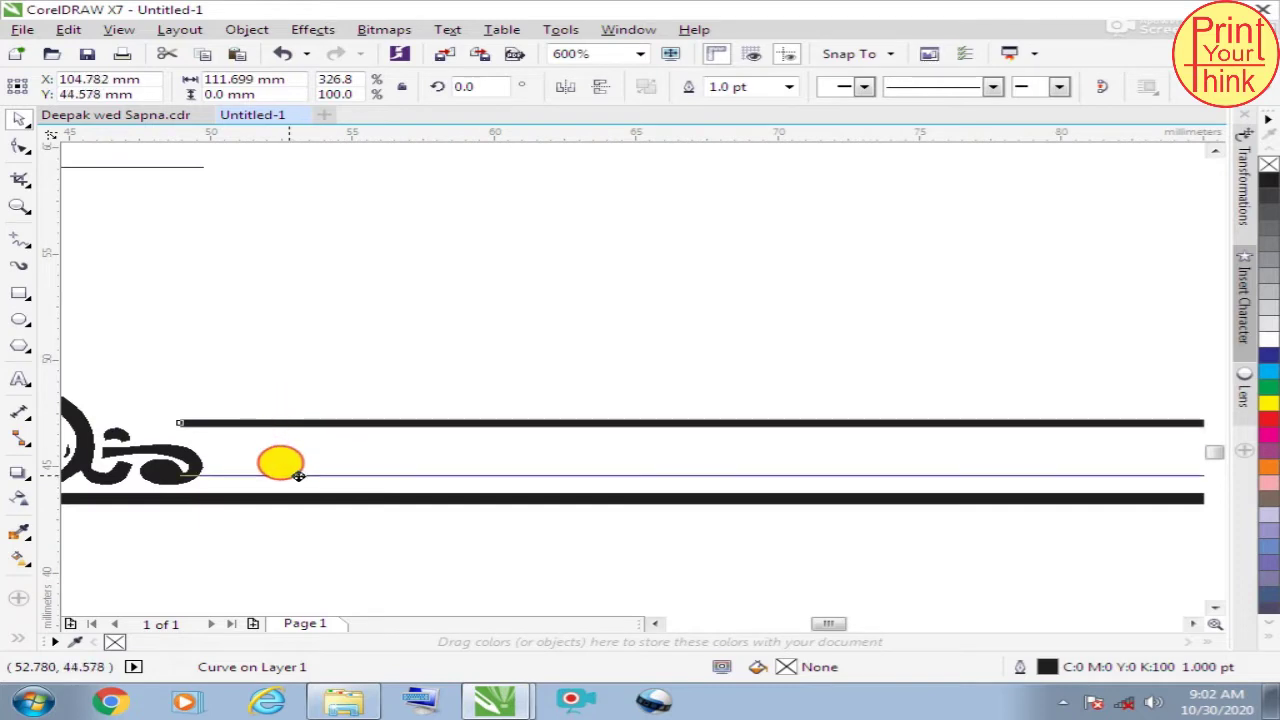
Step: Set the line just above the bottom border and group all seven frame pieces
{"action": "left_click_drag", "start_coordinate": [287, 421], "coordinate": [298, 477]}
{"action": "scroll", "coordinate": [298, 477], "scroll_direction": "down", "scroll_amount": 2}
{"action": "scroll", "coordinate": [286, 486], "scroll_direction": "down", "scroll_amount": 1}
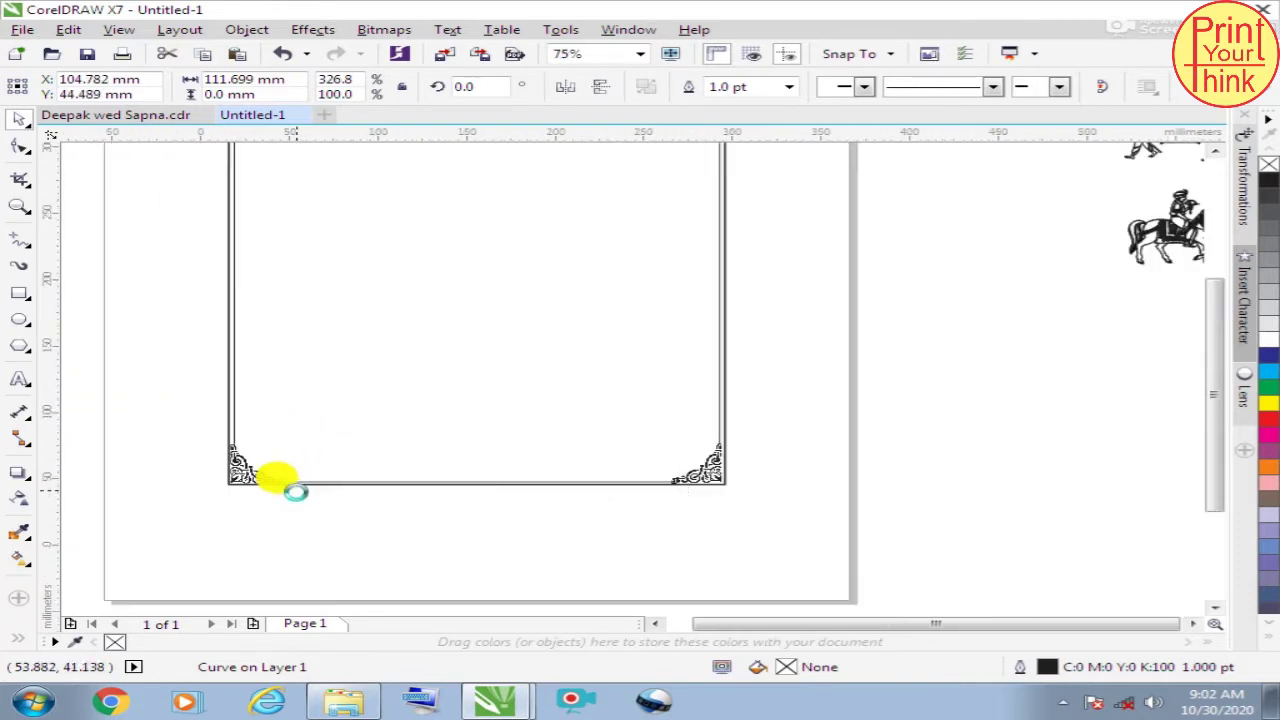
{"action": "scroll", "coordinate": [277, 480], "scroll_direction": "down", "scroll_amount": 1}
{"action": "left_click_drag", "start_coordinate": [209, 163], "coordinate": [537, 552]}
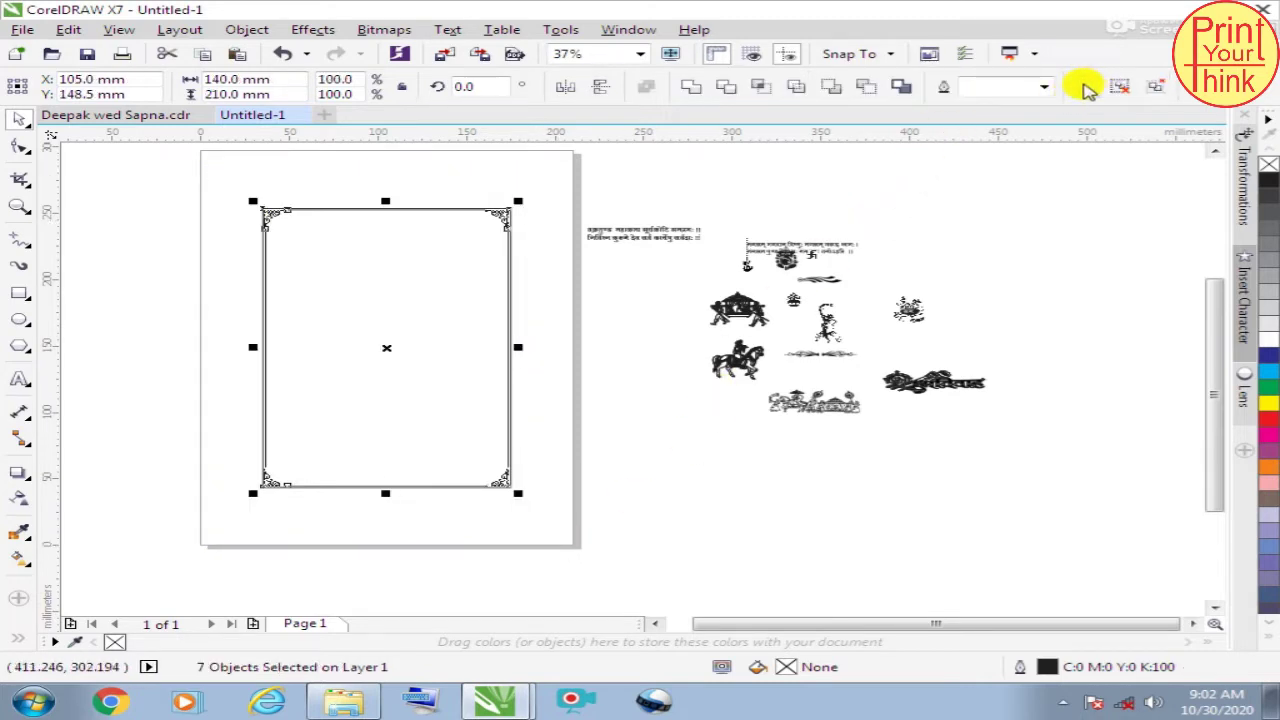
{"action": "left_click", "coordinate": [1083, 86]}
Step: Leave a spare copy of the grouped seven-piece frame to the left of the A4 page
{"action": "left_click", "coordinate": [1034, 240]}
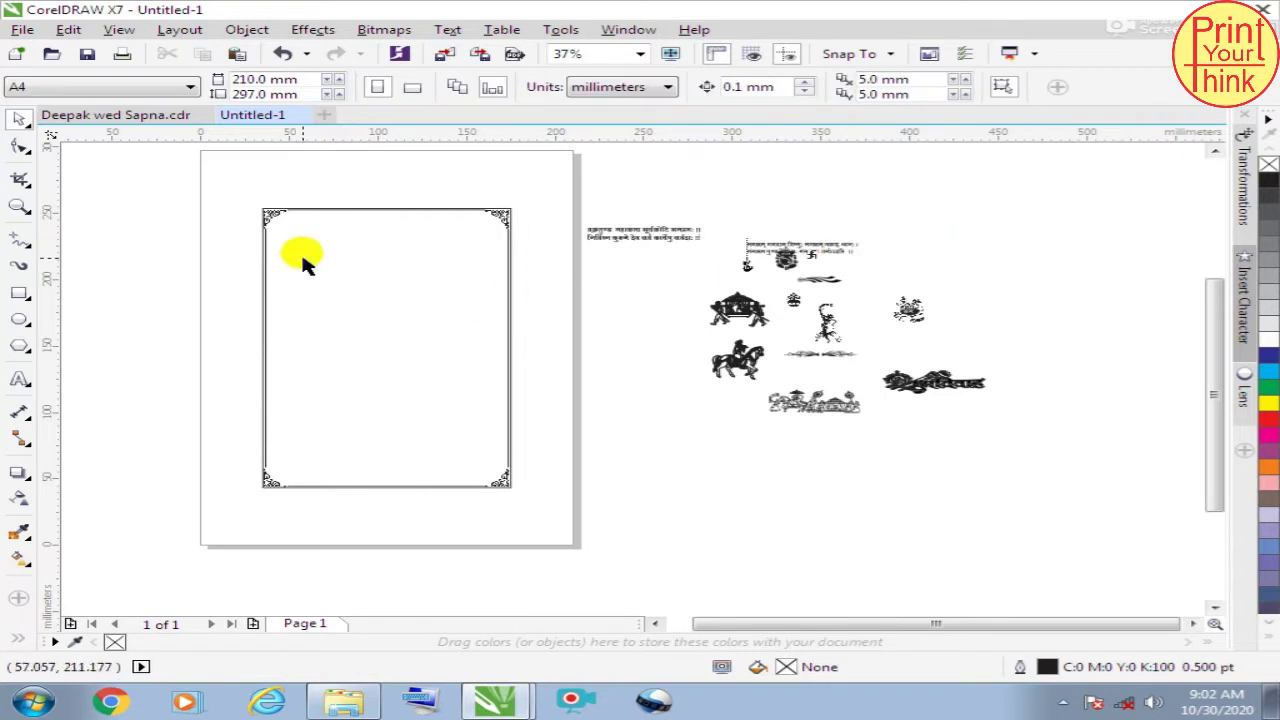
{"action": "scroll", "coordinate": [310, 230], "scroll_direction": "up", "scroll_amount": 3}
{"action": "scroll", "coordinate": [893, 252], "scroll_direction": "down", "scroll_amount": 2}
{"action": "scroll", "coordinate": [893, 252], "scroll_direction": "down", "scroll_amount": 1}
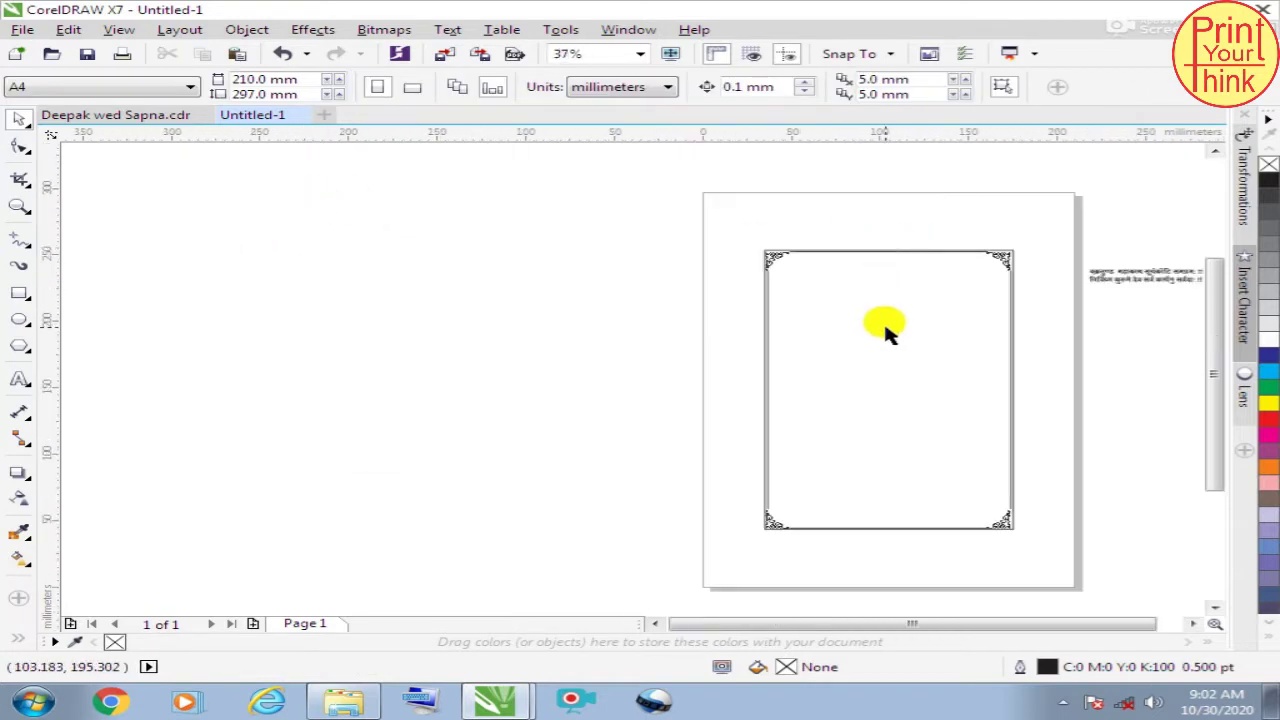
{"action": "scroll", "coordinate": [886, 334], "scroll_direction": "up", "scroll_amount": 1}
{"action": "left_click", "coordinate": [858, 345]}
{"action": "left_click_drag", "start_coordinate": [858, 345], "coordinate": [190, 440]}
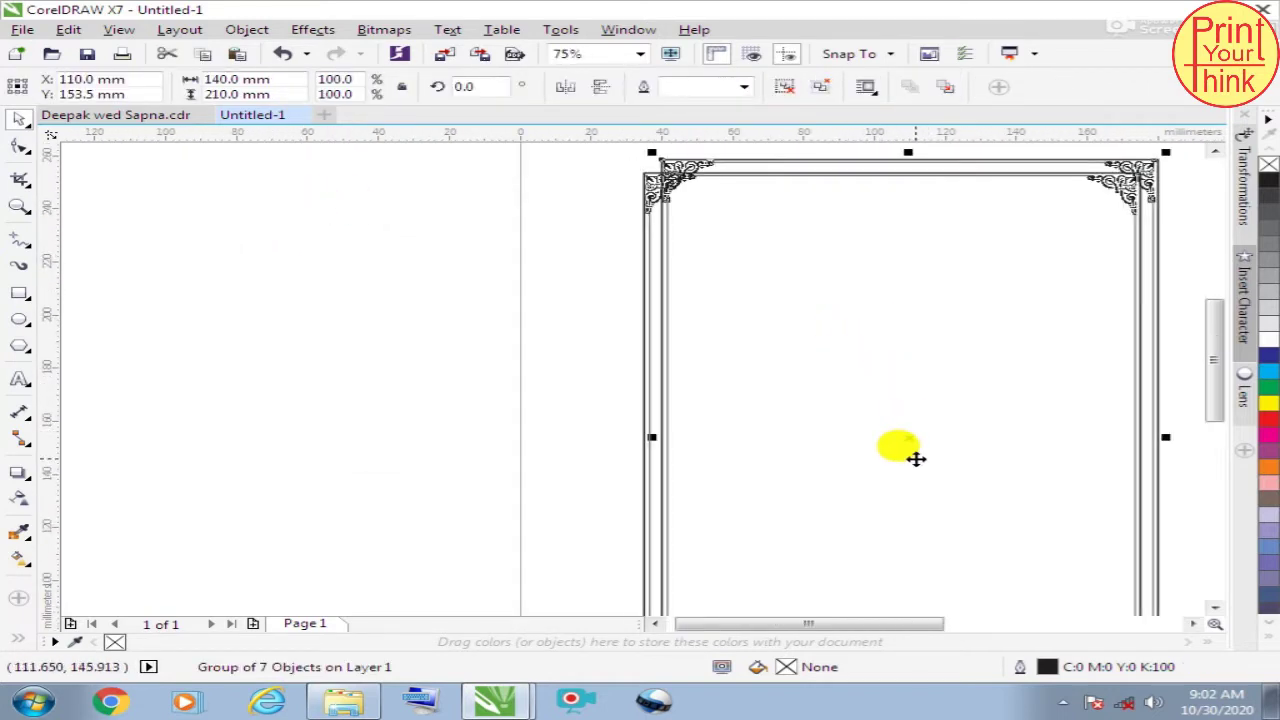
{"action": "scroll", "coordinate": [190, 441], "scroll_direction": "down", "scroll_amount": 1}
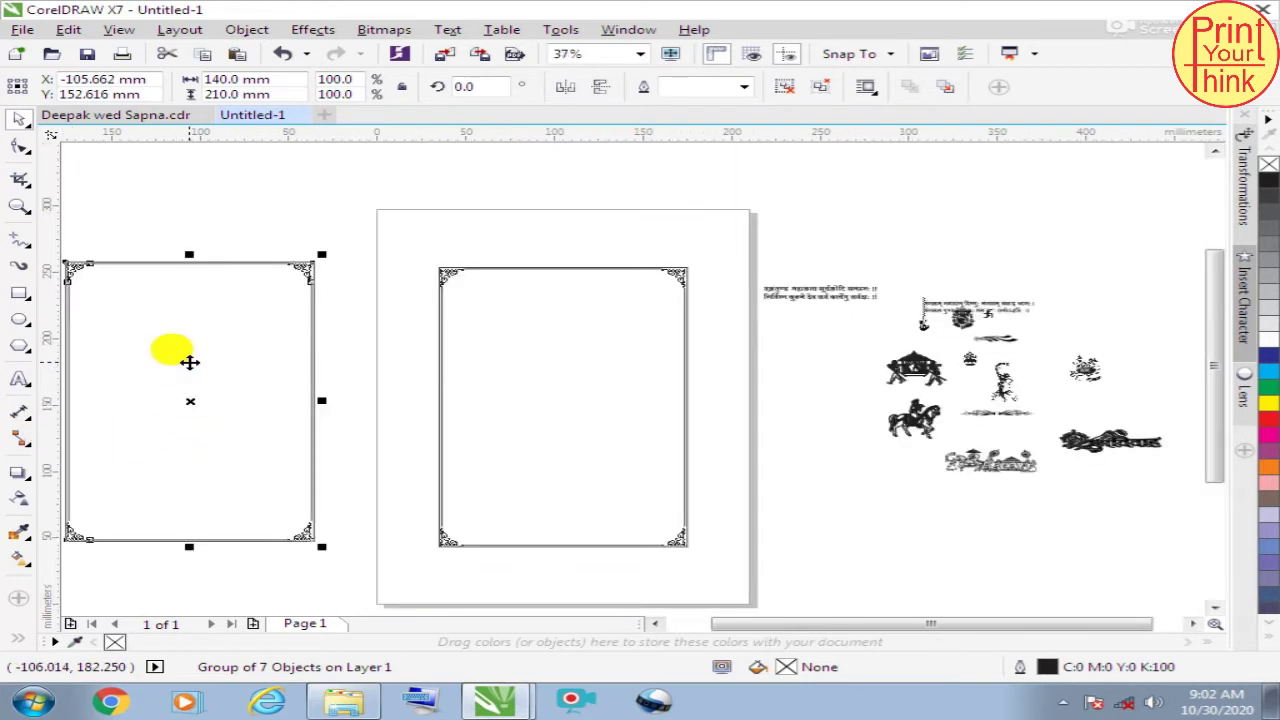
{"action": "left_click", "coordinate": [777, 386]}
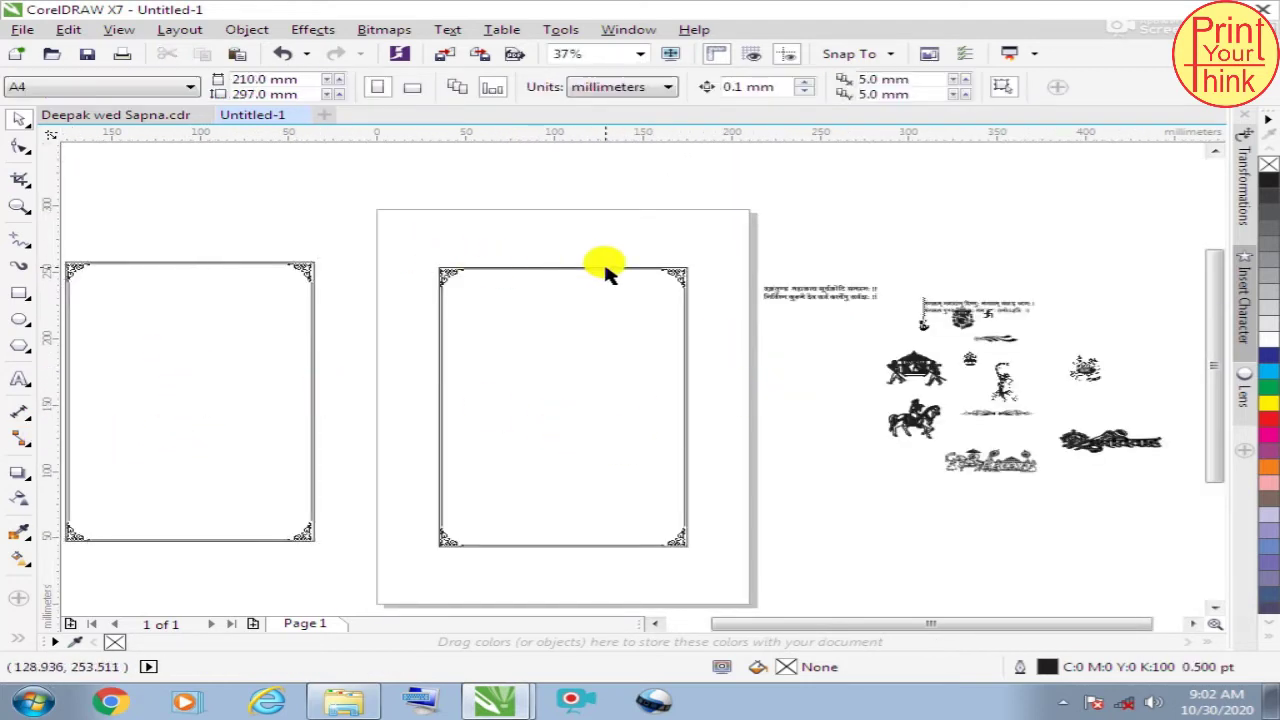
{"action": "scroll", "coordinate": [616, 285], "scroll_direction": "up", "scroll_amount": 1}
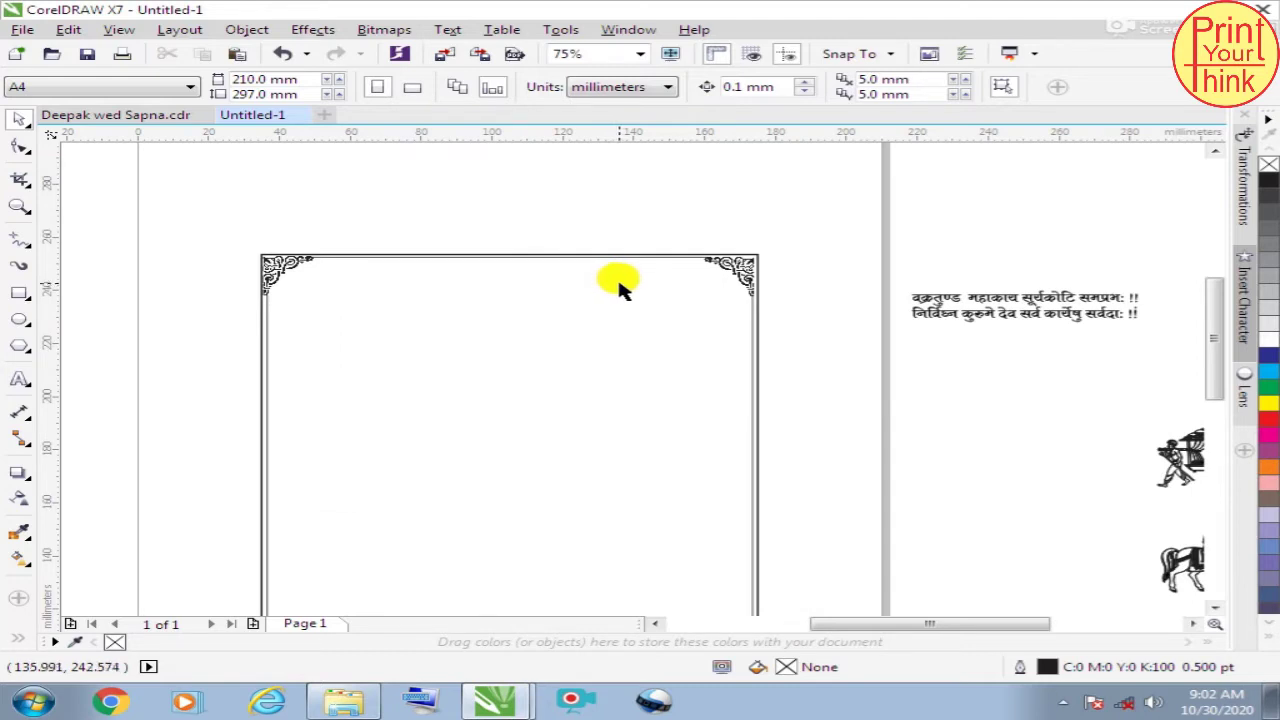
{"action": "scroll", "coordinate": [430, 244], "scroll_direction": "up", "scroll_amount": 1}
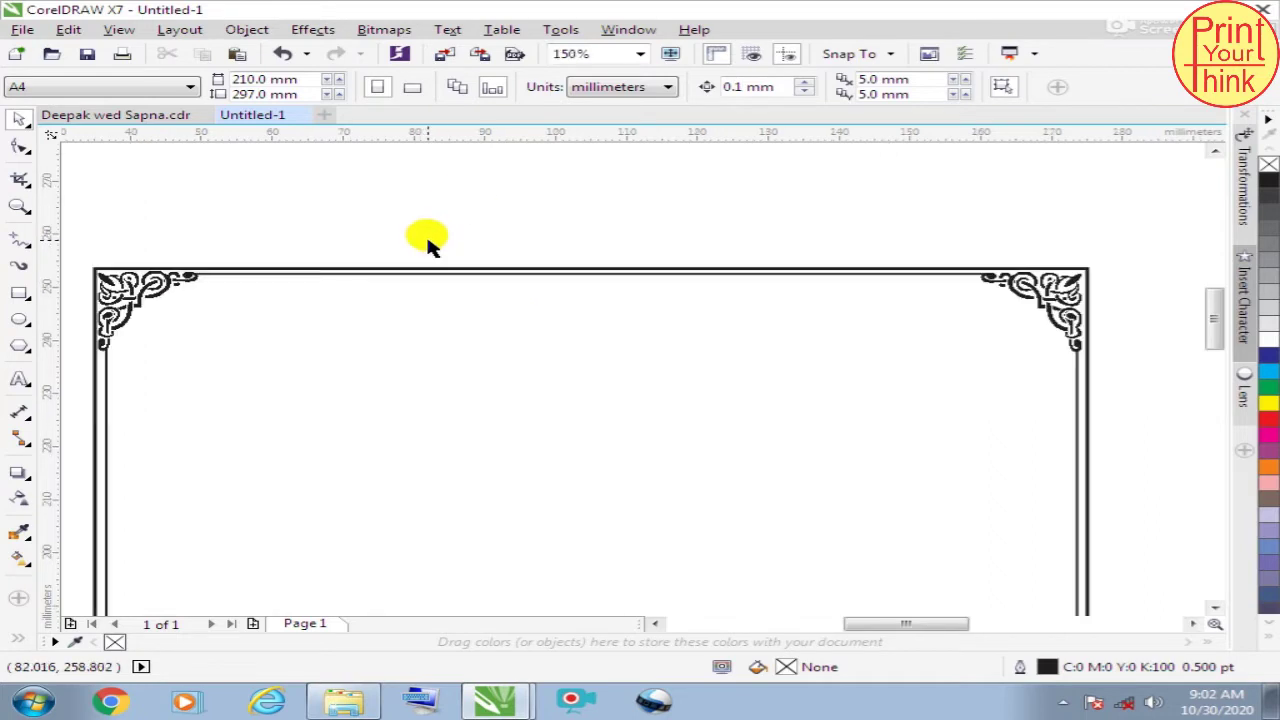
Step: Add the '|| श्री गणेशाय नमः ||' heading text above the frame in Kruti Dev 680
{"action": "left_click", "coordinate": [20, 376]}
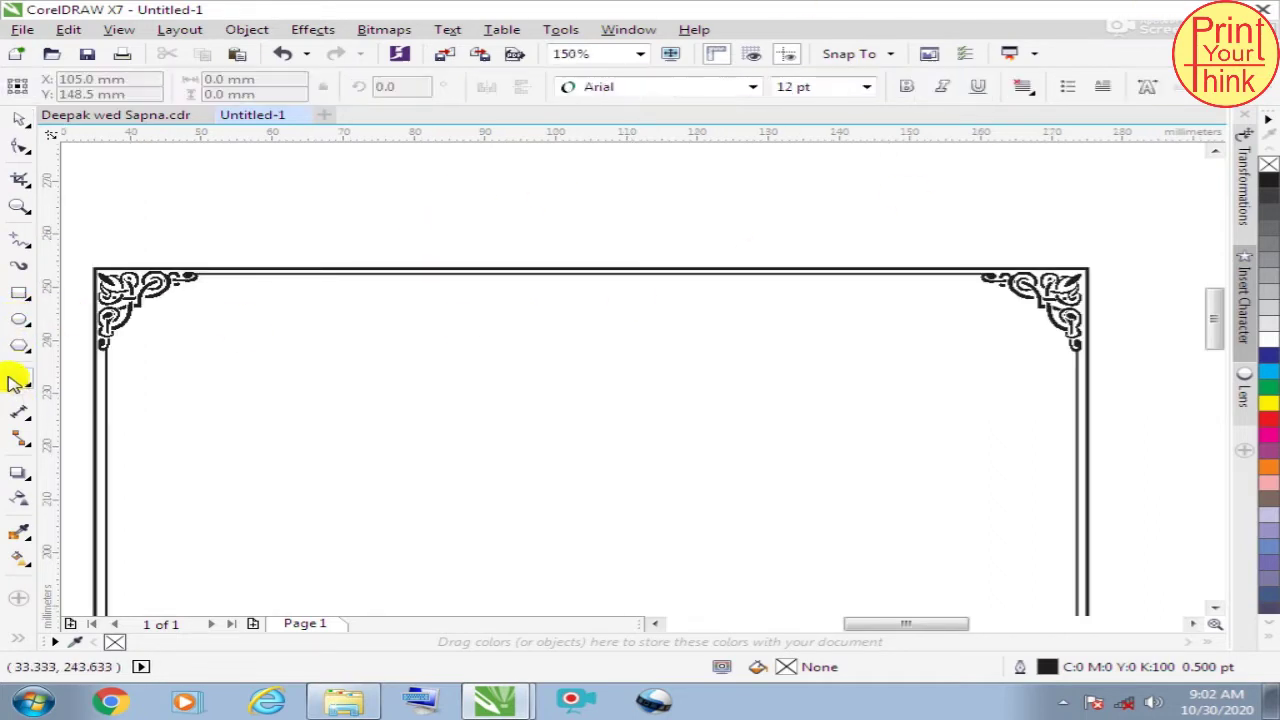
{"action": "left_click", "coordinate": [414, 212]}
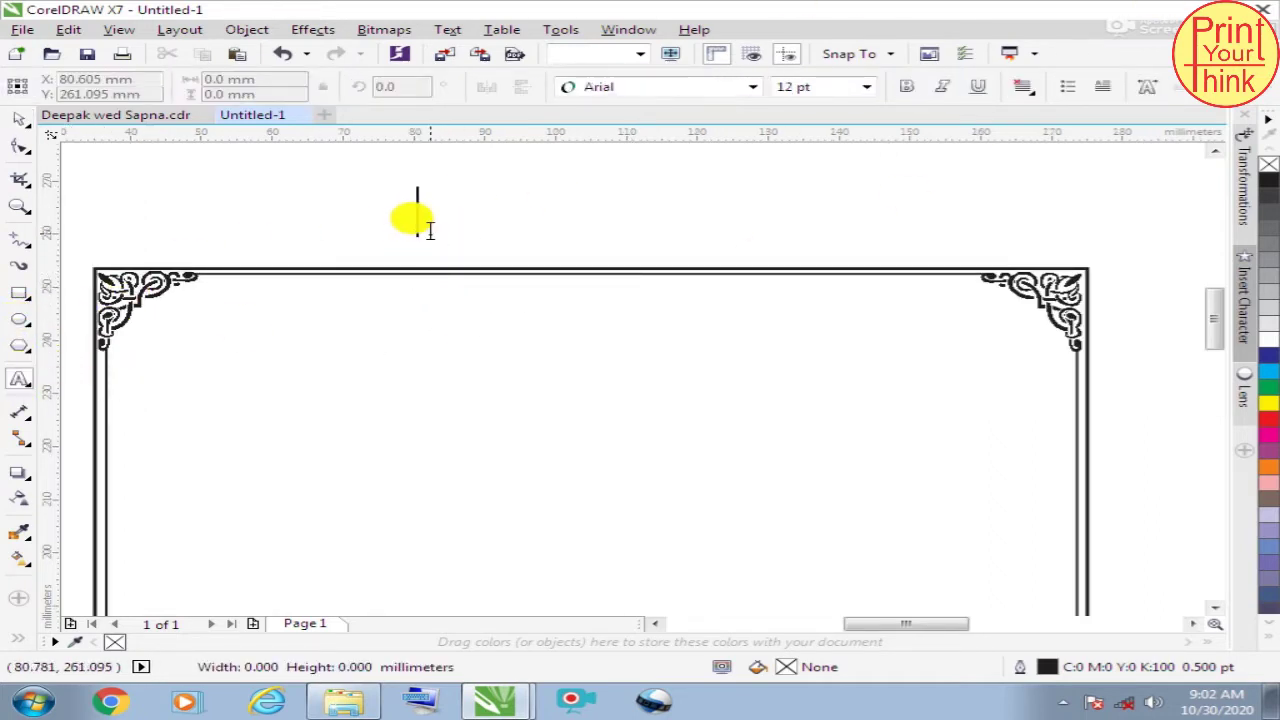
{"action": "left_click", "coordinate": [657, 86]}
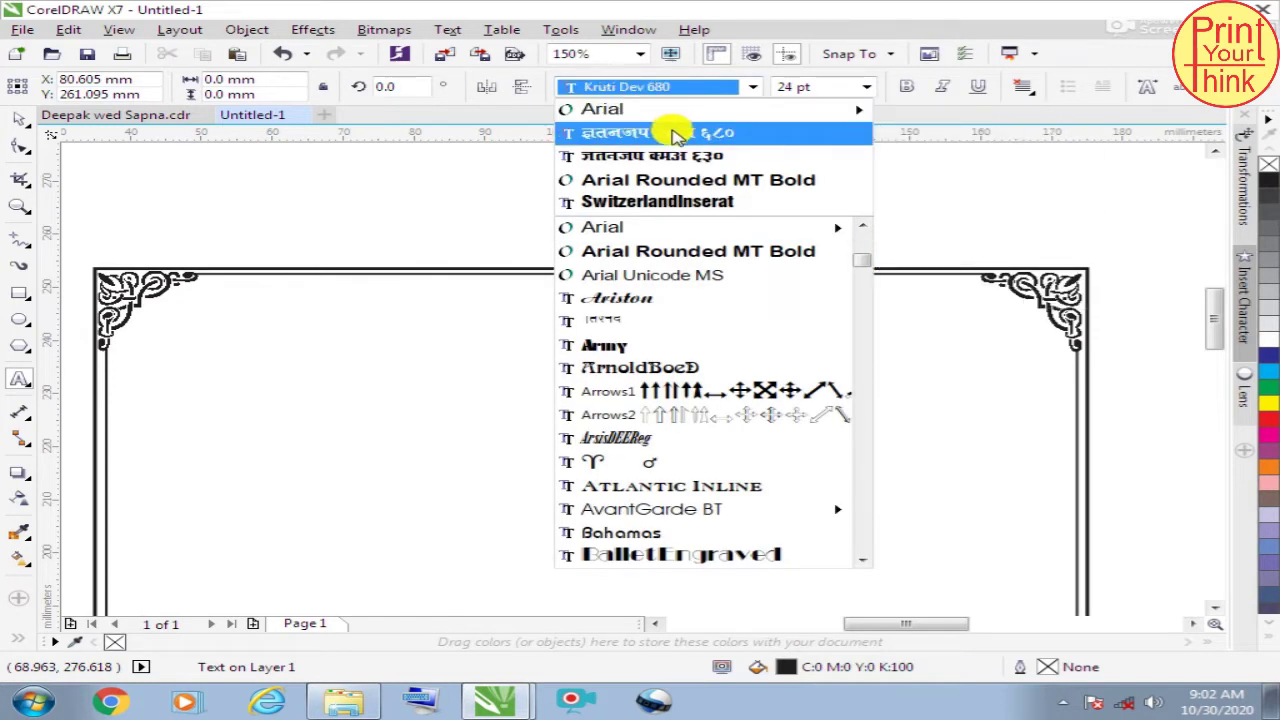
{"action": "left_click", "coordinate": [675, 135]}
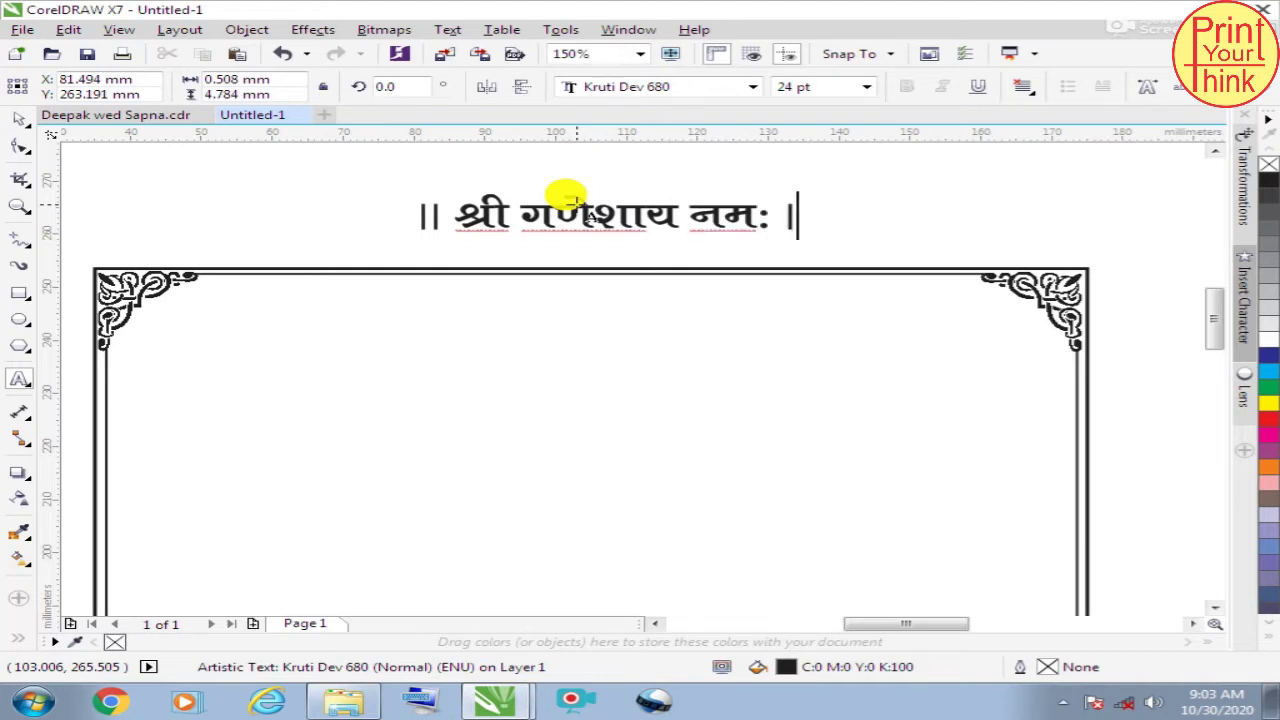
Step: Resize the heading to 16 pt and move it inside the top border, selecting the border too
{"action": "left_click", "coordinate": [18, 119]}
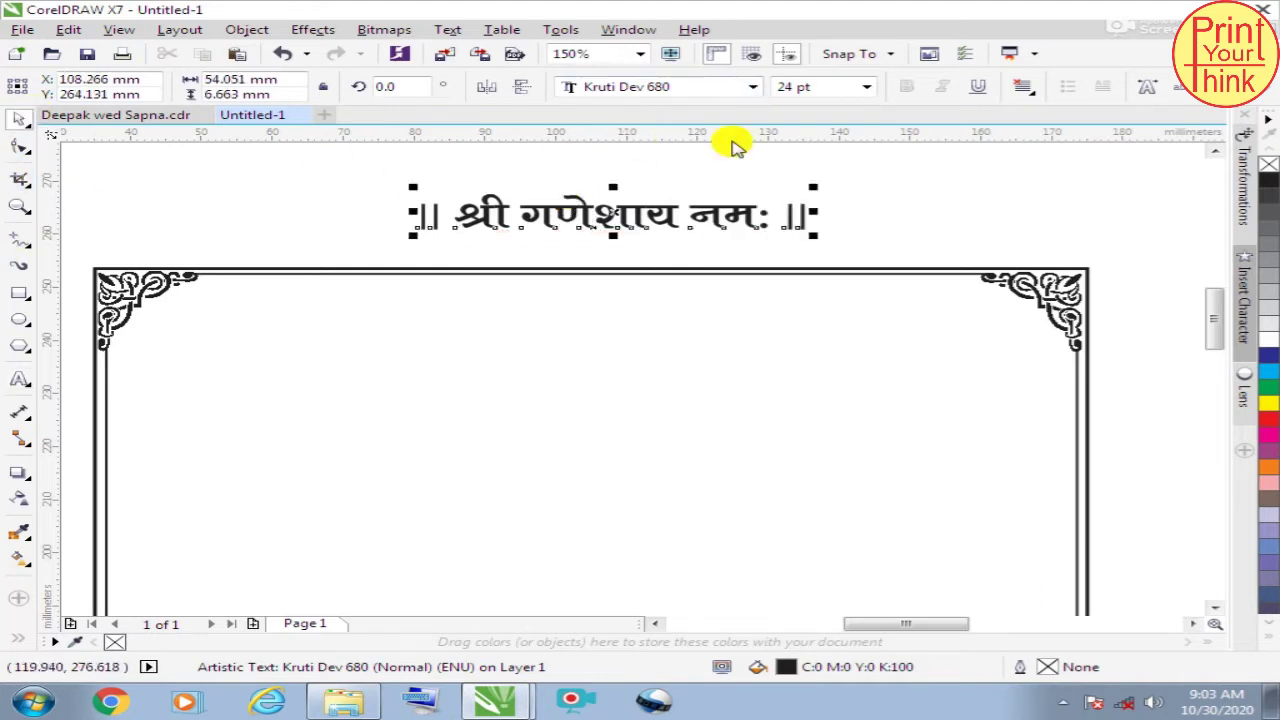
{"action": "left_click", "coordinate": [817, 86]}
{"action": "type", "text": "16"}
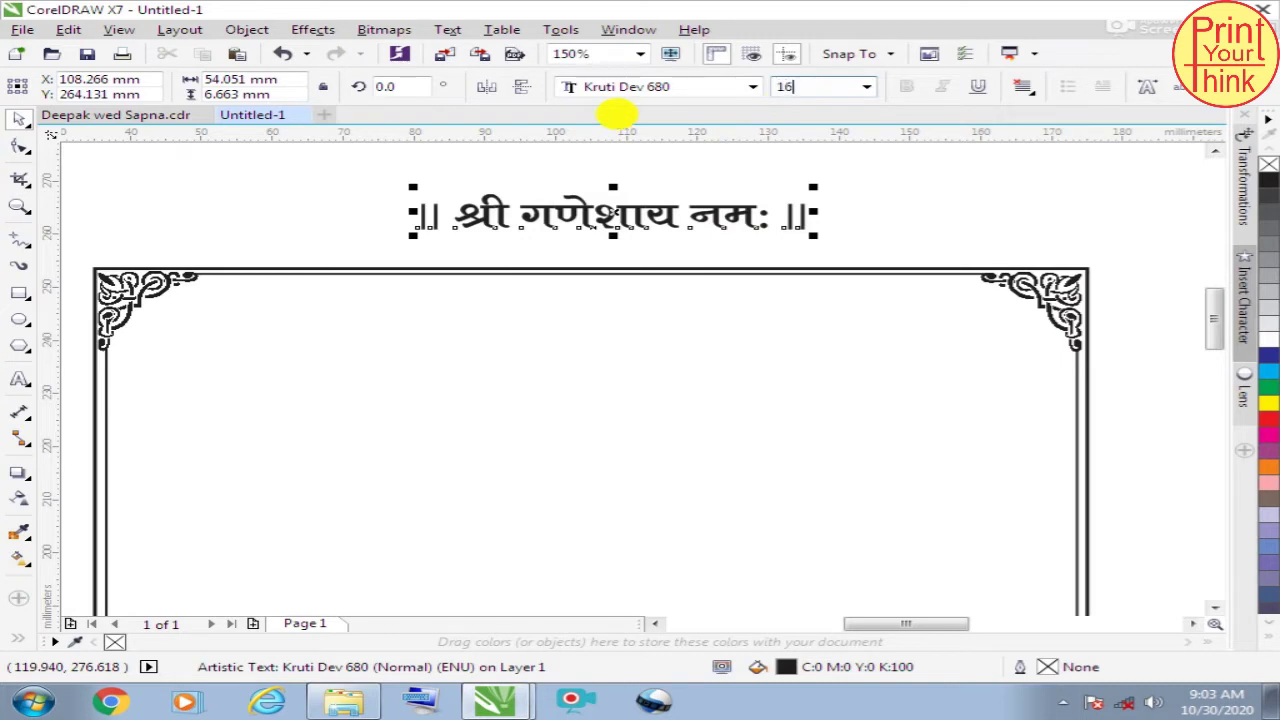
{"action": "key", "text": "Return"}
{"action": "mouse_move", "coordinate": [517, 200]}
{"action": "left_mouse_down"}
{"action": "mouse_move", "coordinate": [578, 313]}
{"action": "mouse_move", "coordinate": [576, 302]}
{"action": "left_mouse_up"}
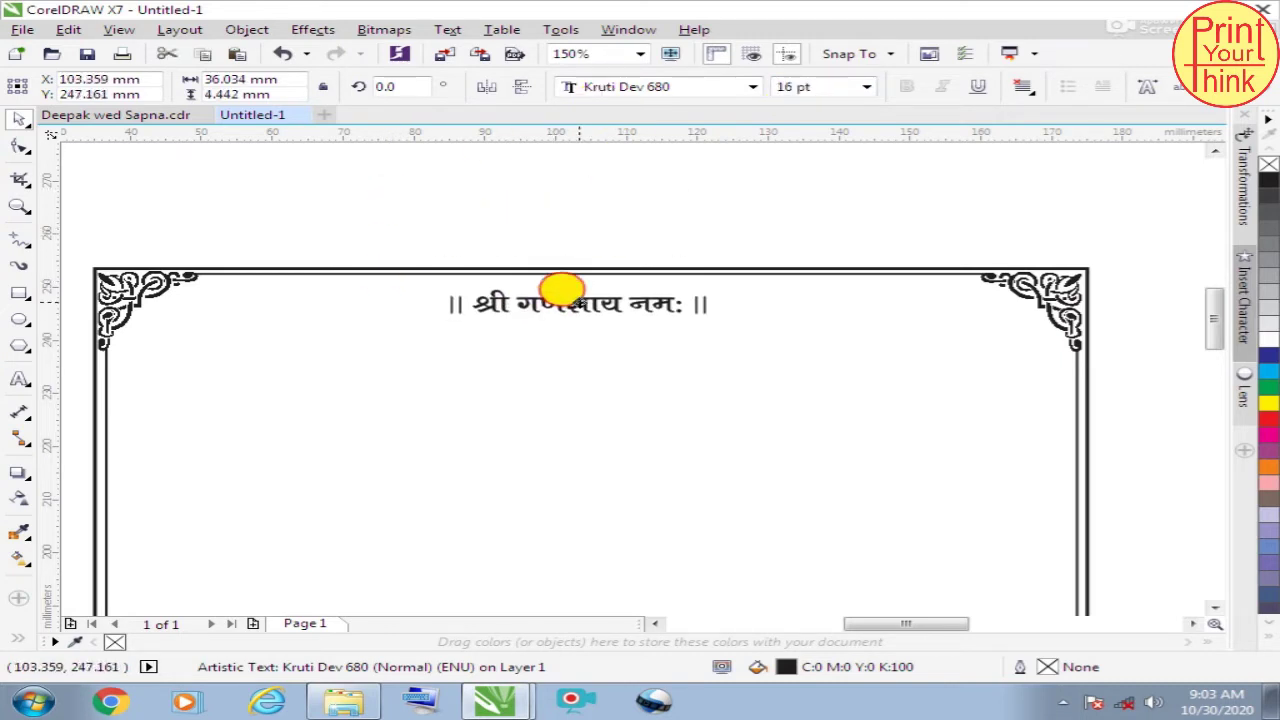
{"action": "left_click", "coordinate": [257, 270], "text": "shift"}
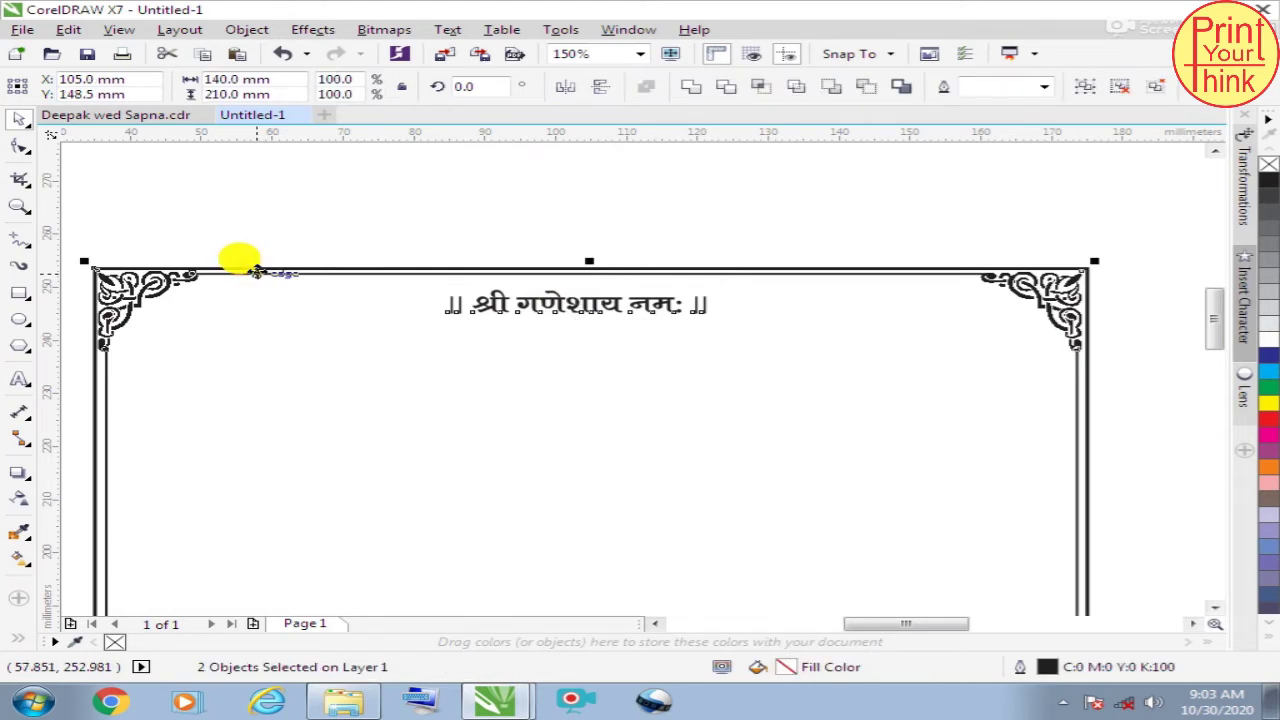
Step: Centre the heading on the border and move the two-line shloka beneath it
{"action": "key", "text": "c"}
{"action": "left_click", "coordinate": [409, 191]}
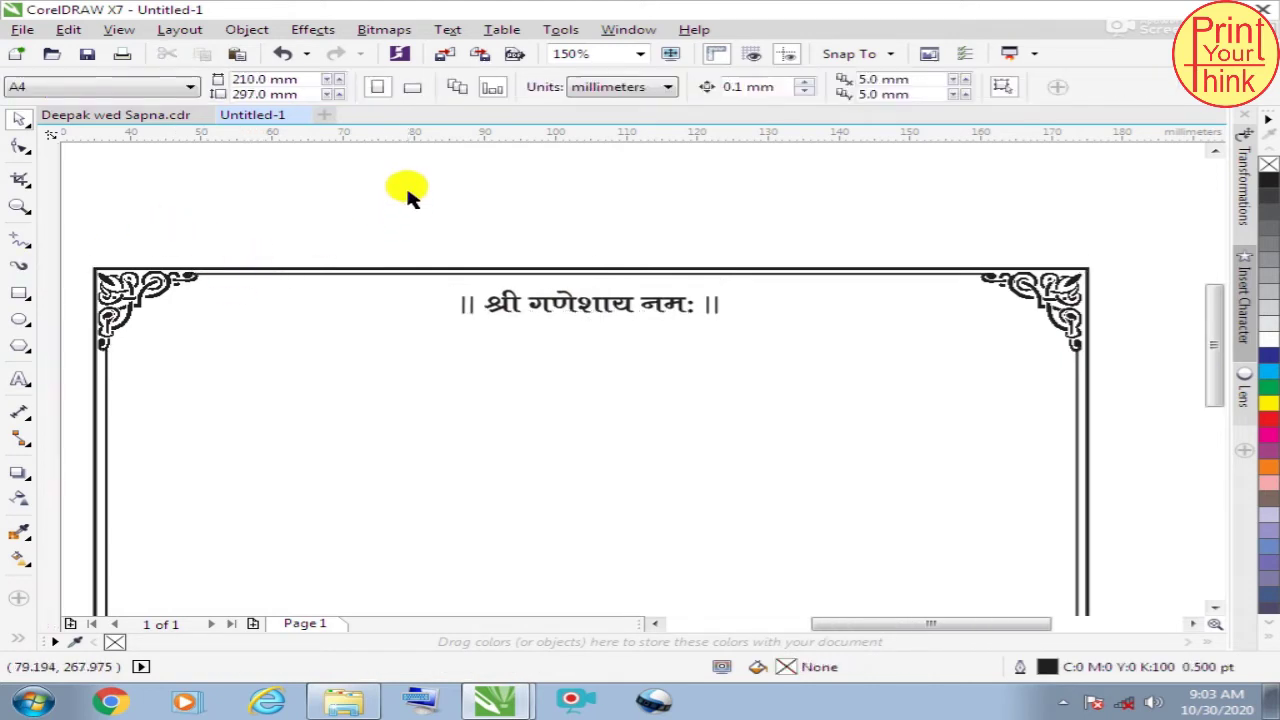
{"action": "scroll", "coordinate": [450, 191], "scroll_direction": "down", "scroll_amount": 2}
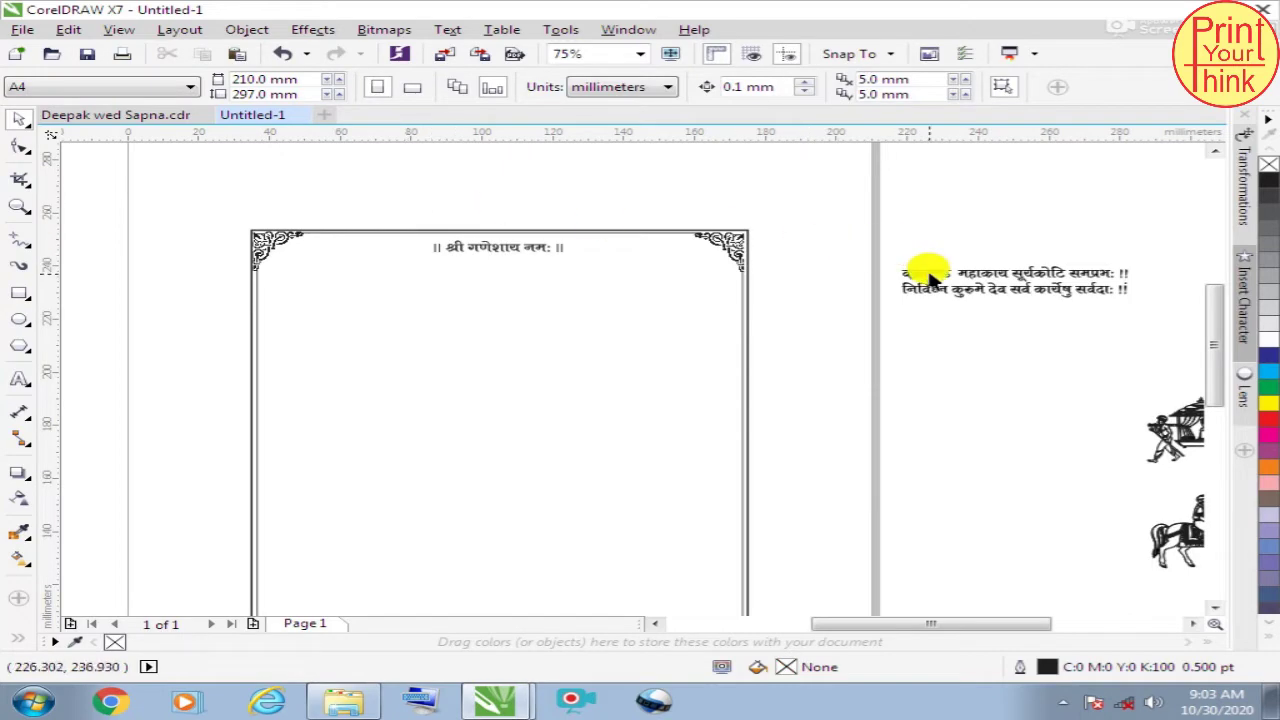
{"action": "left_click_drag", "start_coordinate": [930, 275], "coordinate": [410, 270]}
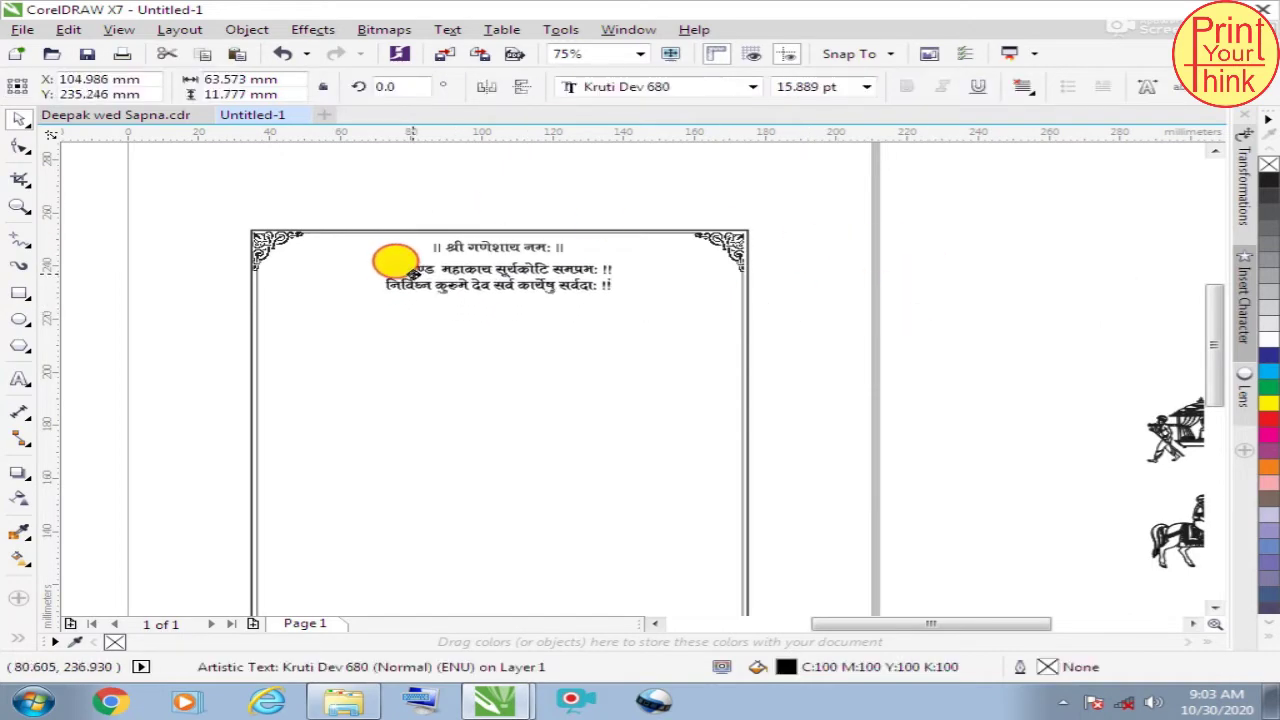
{"action": "scroll", "coordinate": [410, 270], "scroll_direction": "up", "scroll_amount": 2}
{"action": "scroll", "coordinate": [586, 243], "scroll_direction": "up", "scroll_amount": 2}
{"action": "scroll", "coordinate": [217, 263], "scroll_direction": "down", "scroll_amount": 2}
{"action": "scroll", "coordinate": [749, 251], "scroll_direction": "down", "scroll_amount": 2}
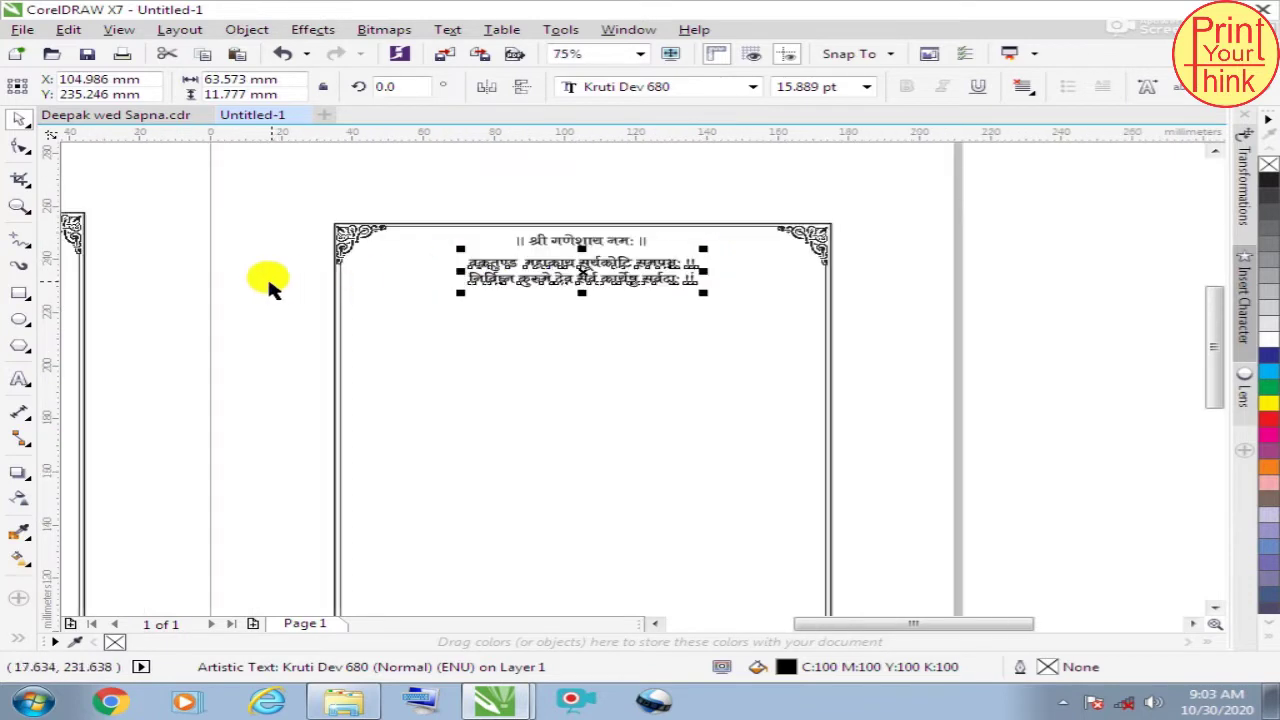
Step: Insert wide spacing in the middle of both shloka lines
{"action": "left_click", "coordinate": [19, 379]}
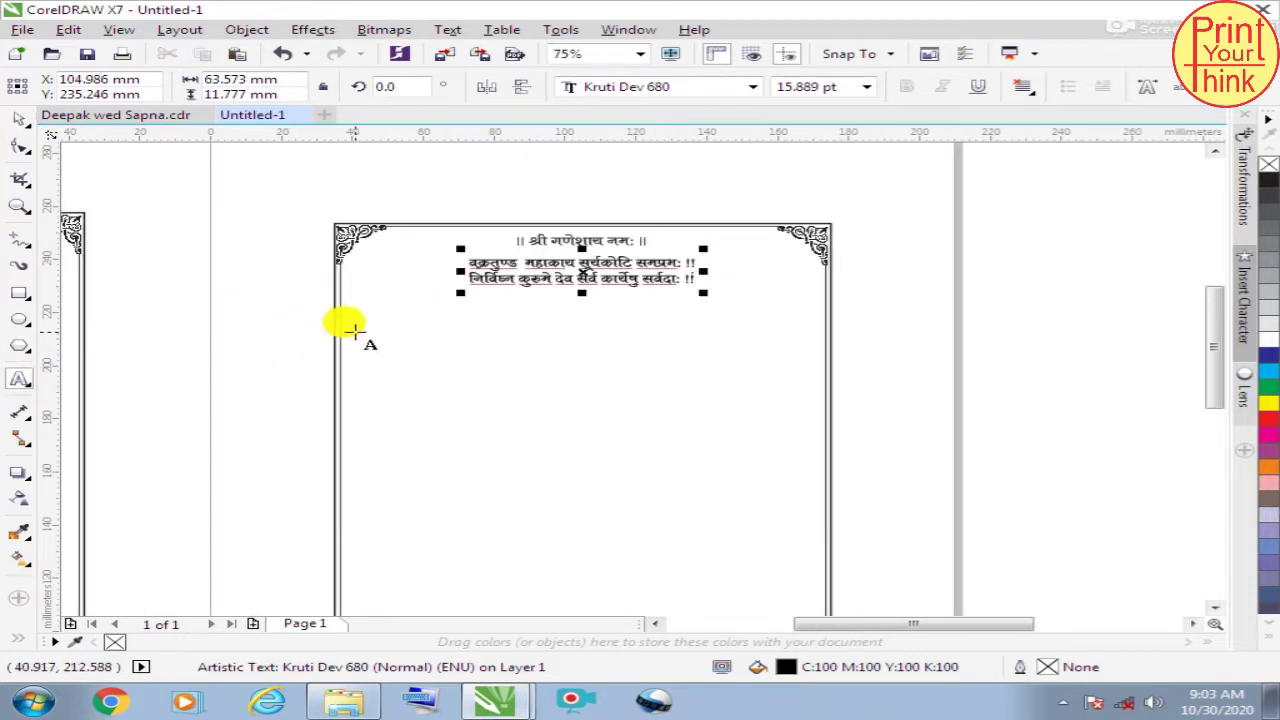
{"action": "scroll", "coordinate": [580, 245], "scroll_direction": "up", "scroll_amount": 2}
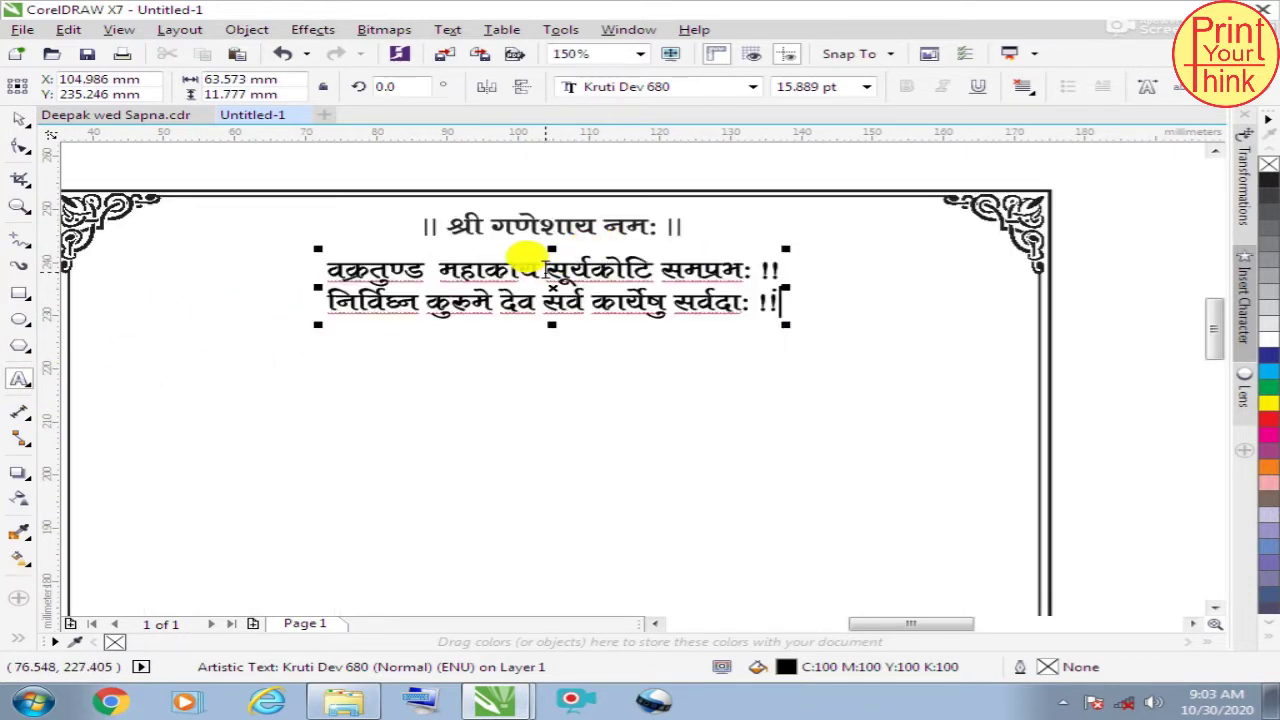
{"action": "left_click", "coordinate": [547, 268]}
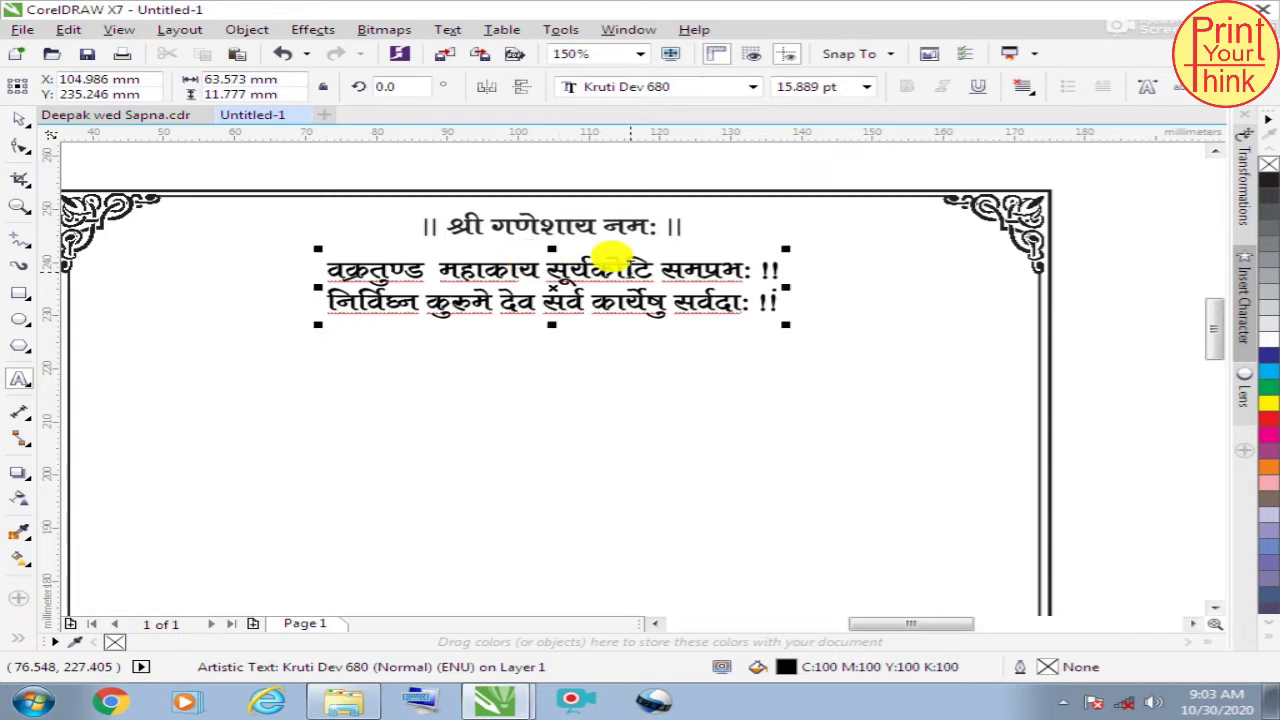
{"action": "left_click", "coordinate": [542, 298]}
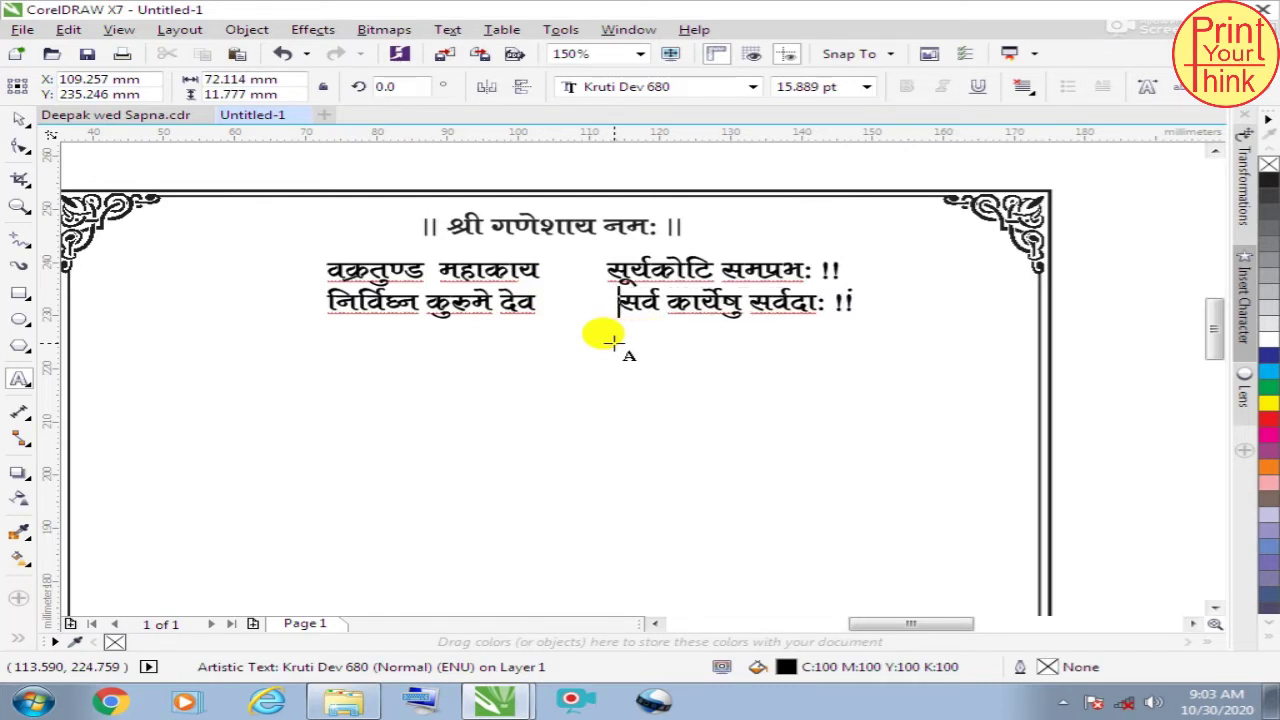
{"action": "left_click", "coordinate": [594, 270]}
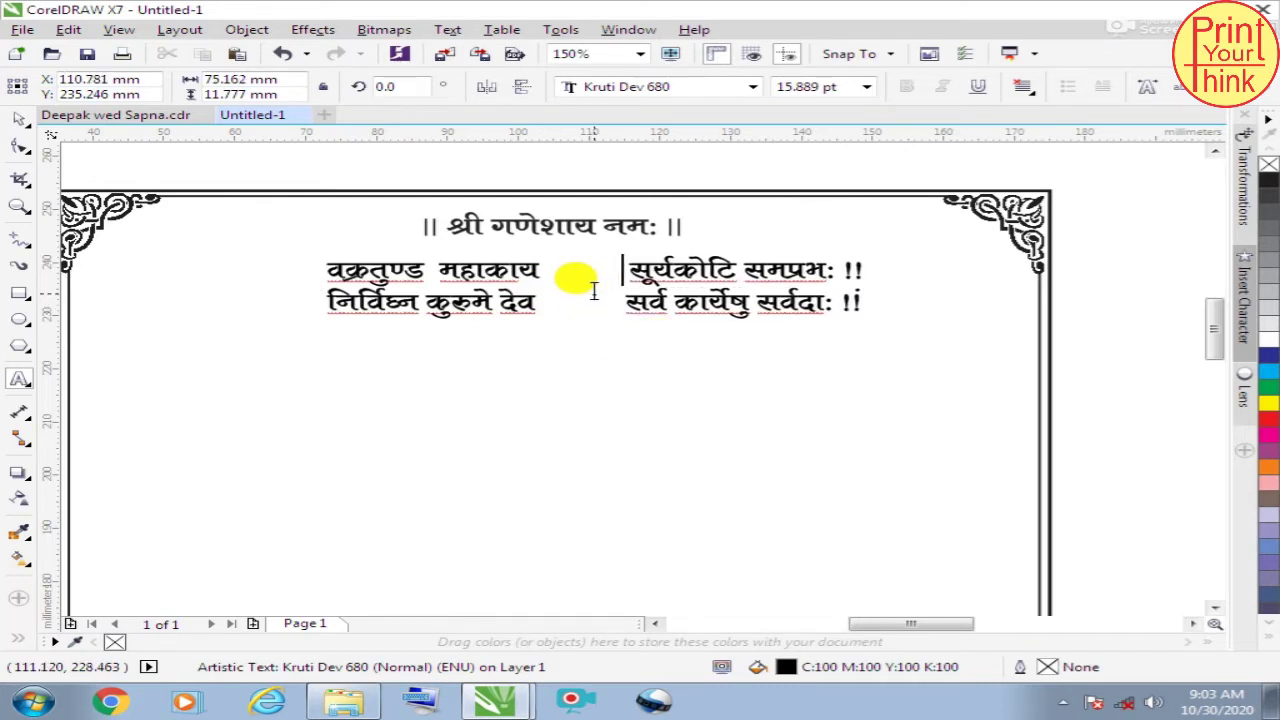
{"action": "key", "text": "Escape"}
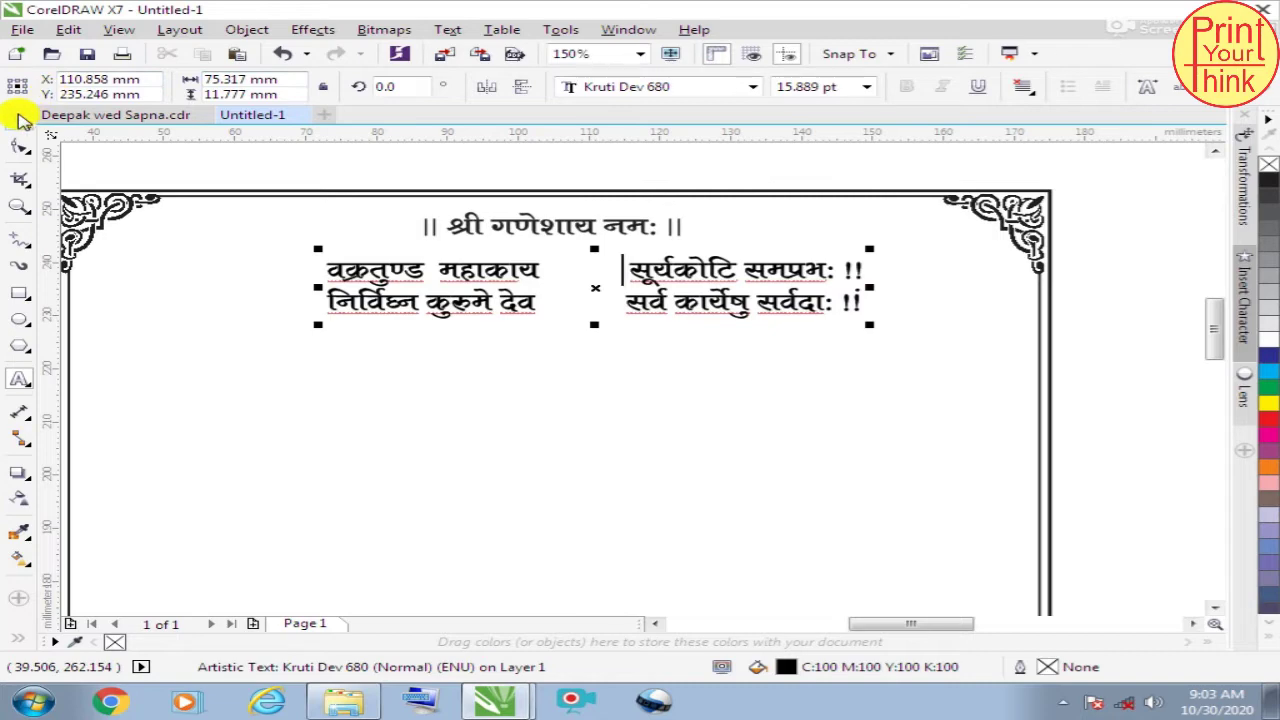
{"action": "scroll", "coordinate": [463, 297], "scroll_direction": "down", "scroll_amount": 1}
{"action": "scroll", "coordinate": [457, 294], "scroll_direction": "down", "scroll_amount": 1}
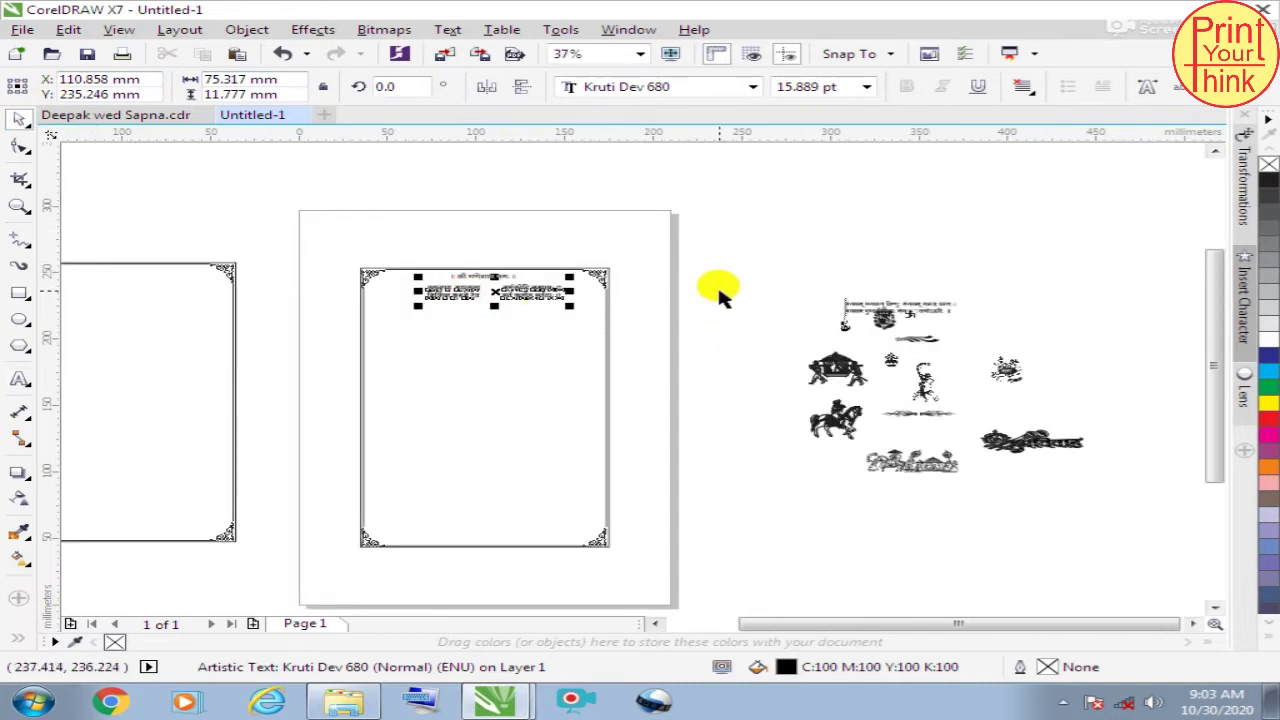
Step: Move the Mangalam text aside and bring the Ganesha figure between the shloka halves
{"action": "scroll", "coordinate": [870, 310], "scroll_direction": "up", "scroll_amount": 1}
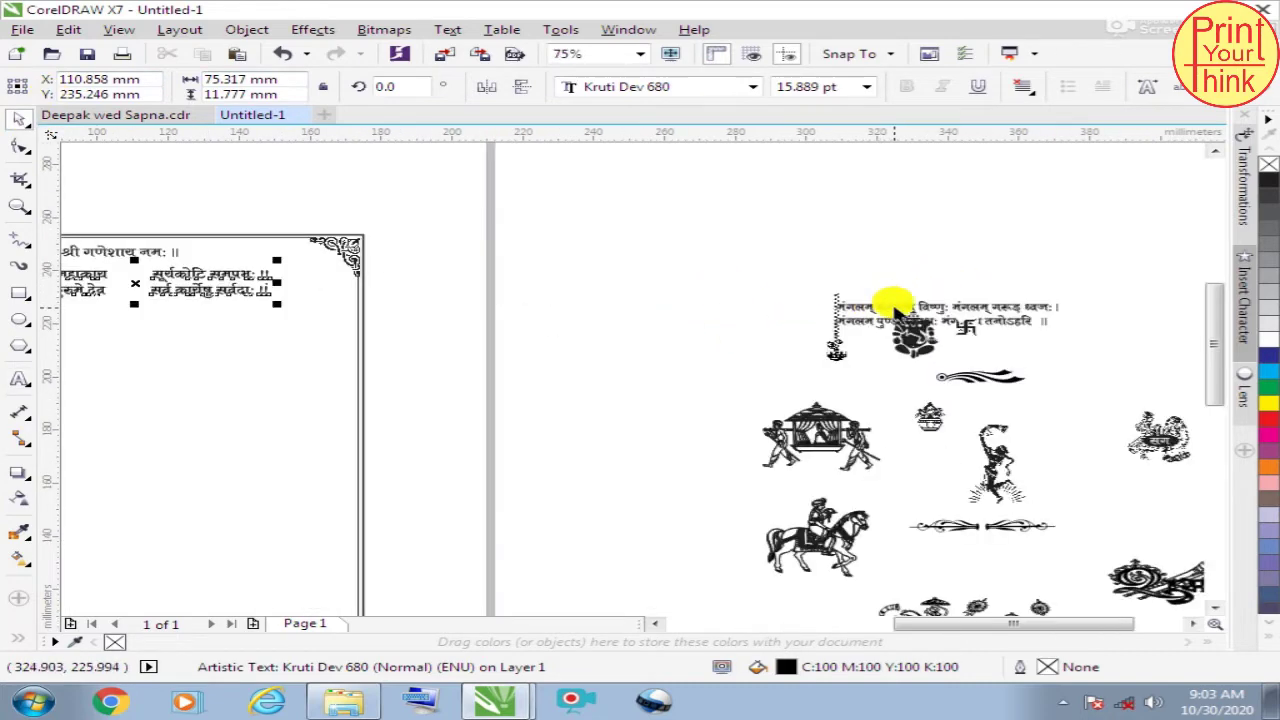
{"action": "left_click_drag", "start_coordinate": [895, 313], "coordinate": [726, 253]}
{"action": "left_click_drag", "start_coordinate": [914, 330], "coordinate": [401, 298]}
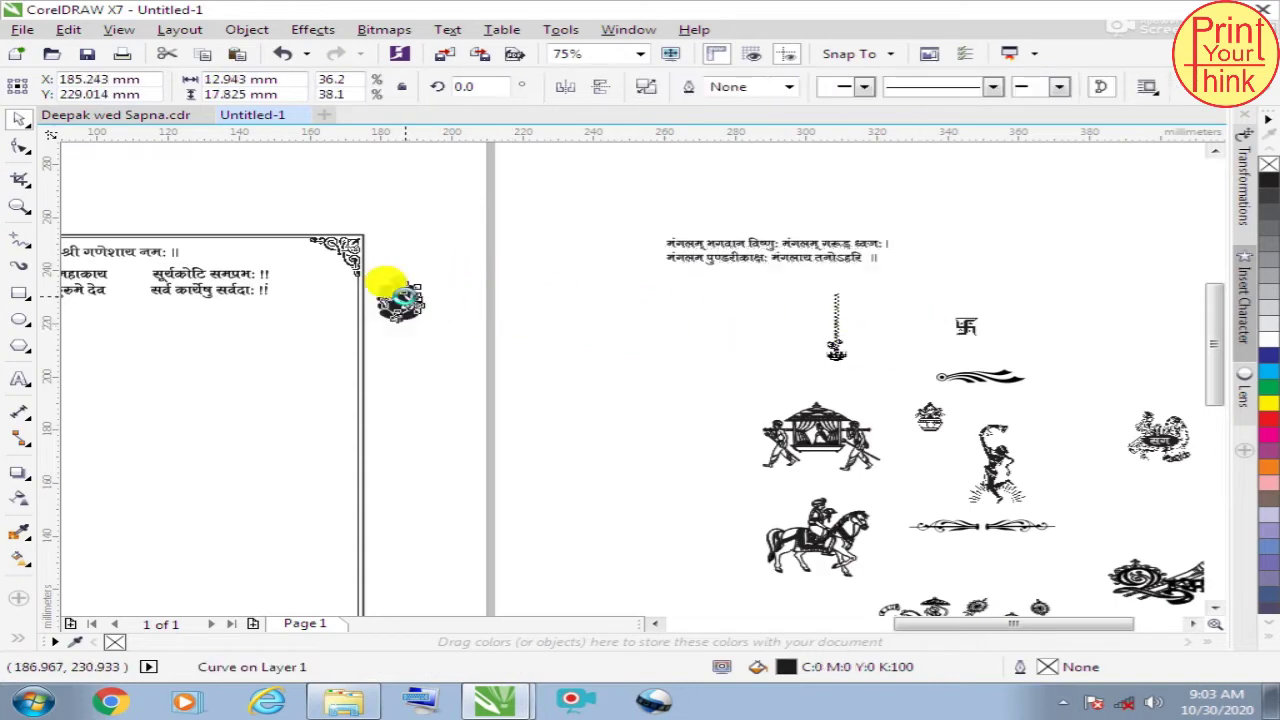
{"action": "scroll", "coordinate": [600, 305], "scroll_direction": "down", "scroll_amount": 1}
{"action": "scroll", "coordinate": [375, 290], "scroll_direction": "up", "scroll_amount": 2}
{"action": "mouse_move", "coordinate": [865, 365]}
{"action": "left_mouse_down"}
{"action": "mouse_move", "coordinate": [723, 381]}
{"action": "mouse_move", "coordinate": [360, 306]}
{"action": "left_mouse_up"}
{"action": "scroll", "coordinate": [345, 295], "scroll_direction": "up", "scroll_amount": 1}
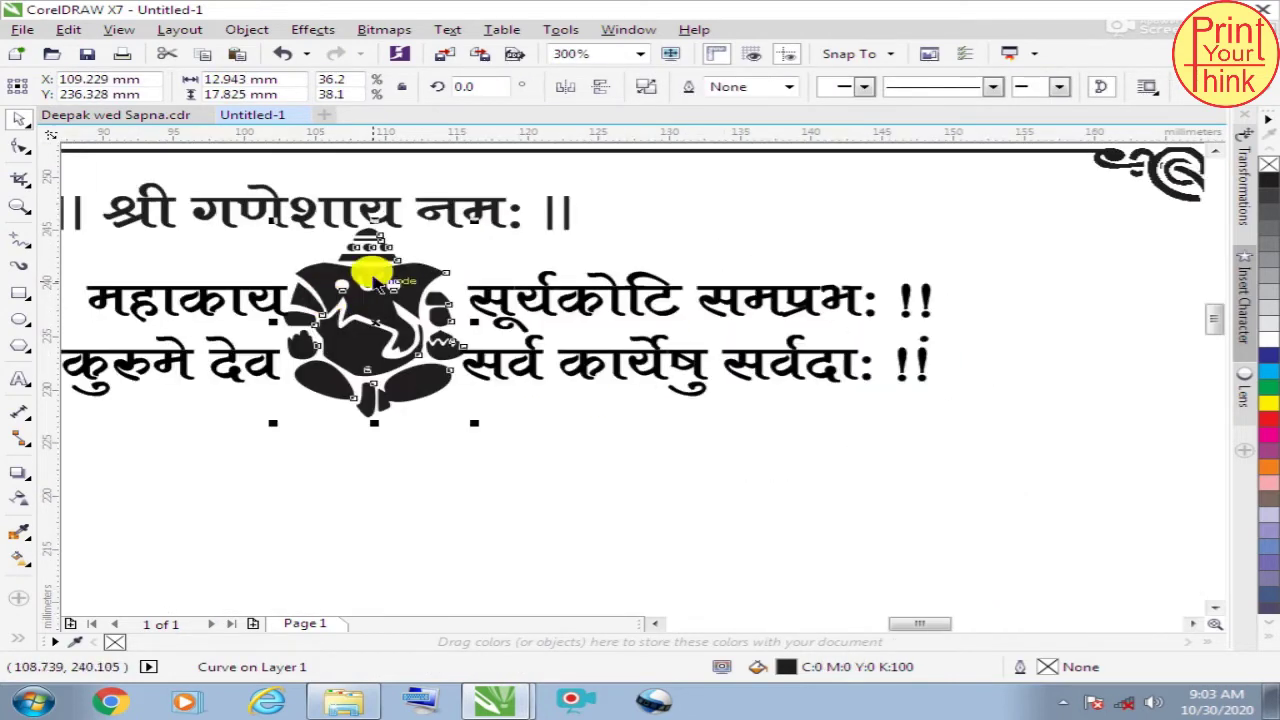
{"action": "scroll", "coordinate": [675, 358], "scroll_direction": "down", "scroll_amount": 1}
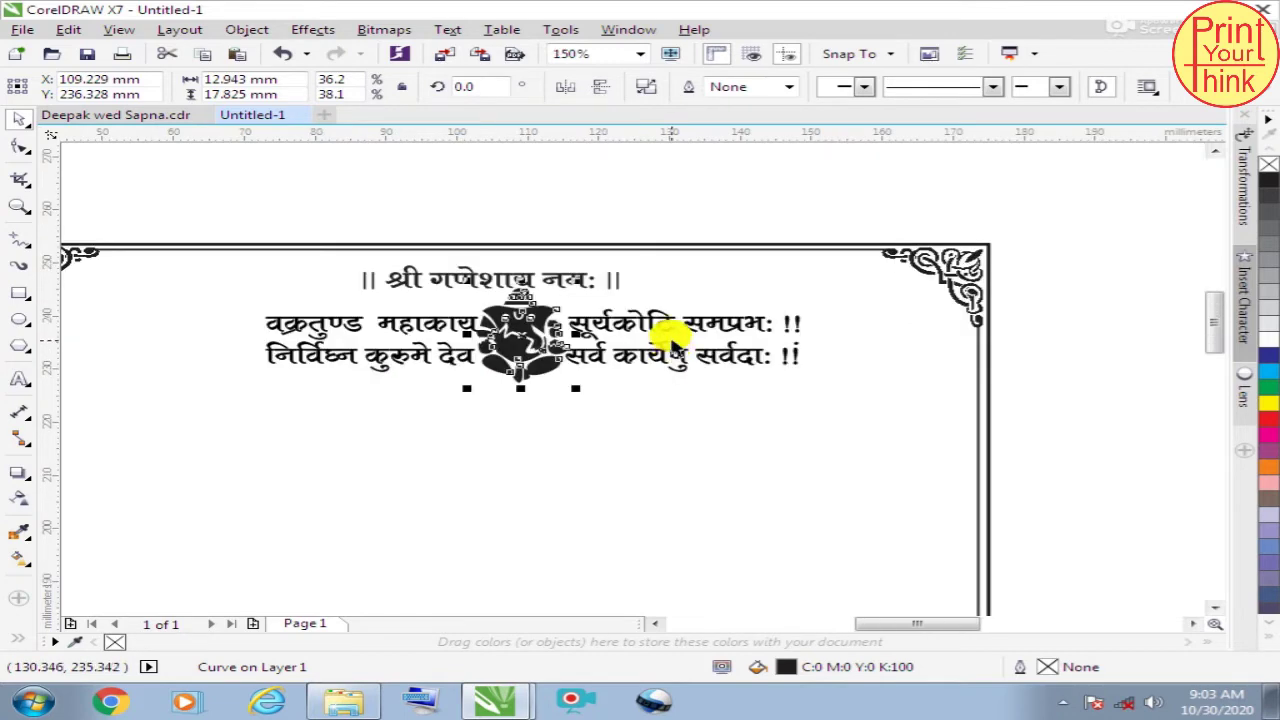
Step: Move the Ganesha figure aside above the border to make room in the shloka
{"action": "left_click", "coordinate": [19, 380]}
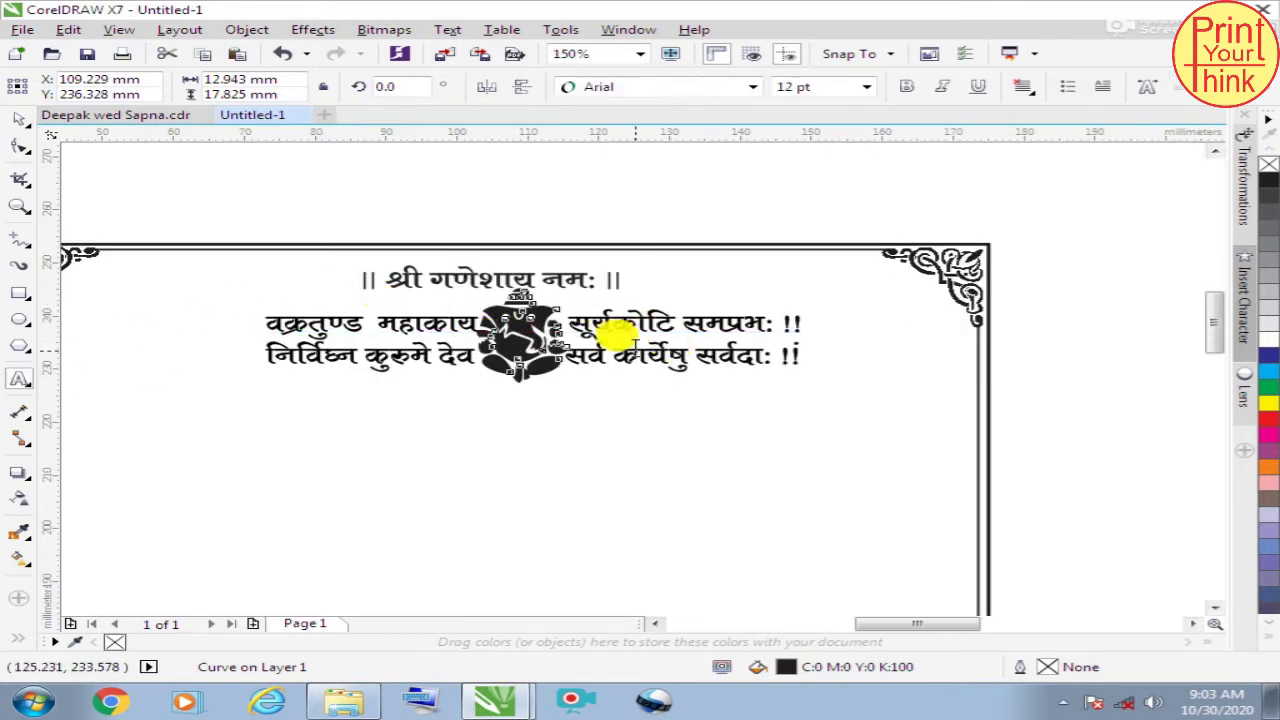
{"action": "left_click", "coordinate": [638, 356]}
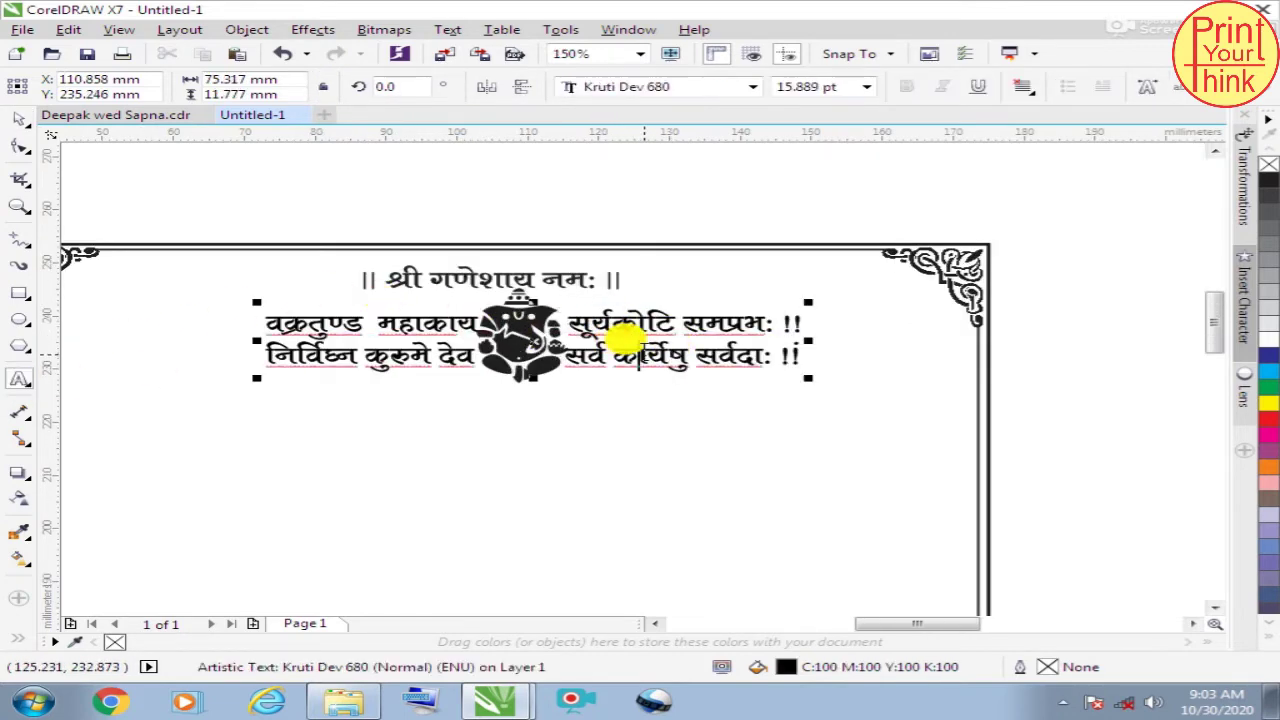
{"action": "left_click", "coordinate": [19, 118]}
{"action": "left_click", "coordinate": [505, 310]}
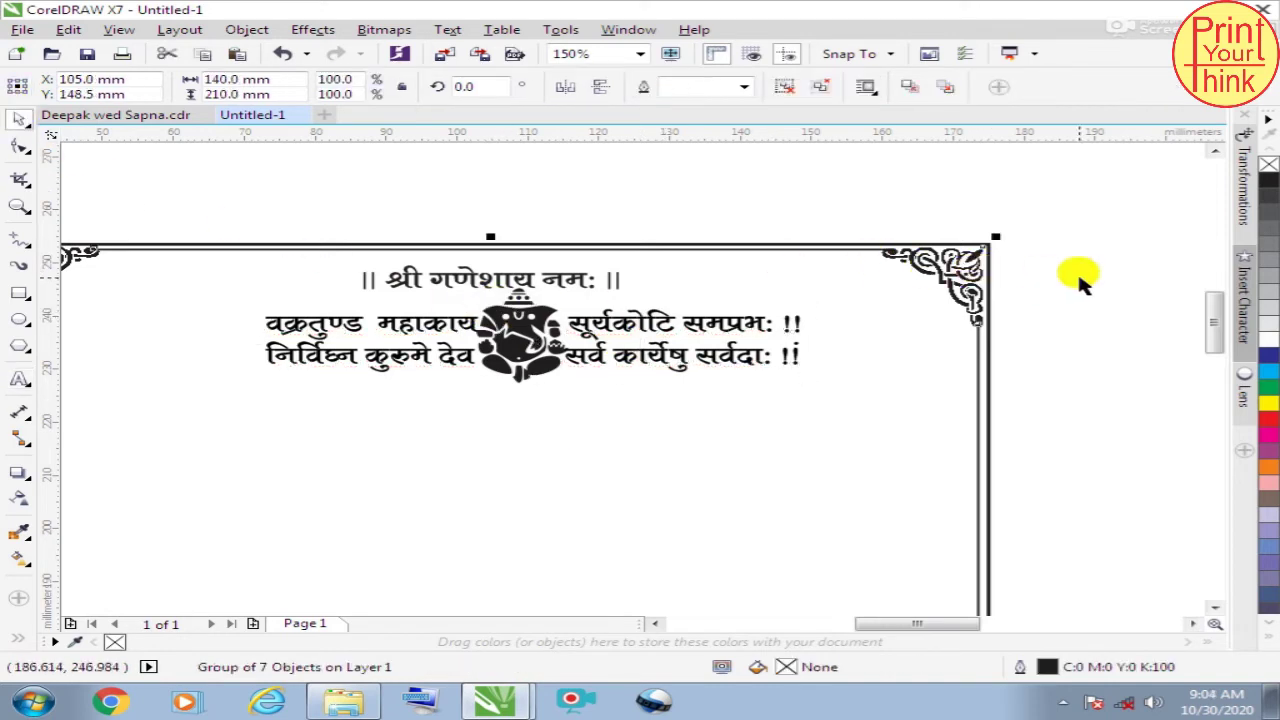
{"action": "mouse_move", "coordinate": [1075, 278]}
{"action": "left_mouse_down"}
{"action": "mouse_move", "coordinate": [714, 377]}
{"action": "mouse_move", "coordinate": [471, 400]}
{"action": "mouse_move", "coordinate": [500, 345]}
{"action": "left_mouse_up"}
{"action": "left_click", "coordinate": [500, 345]}
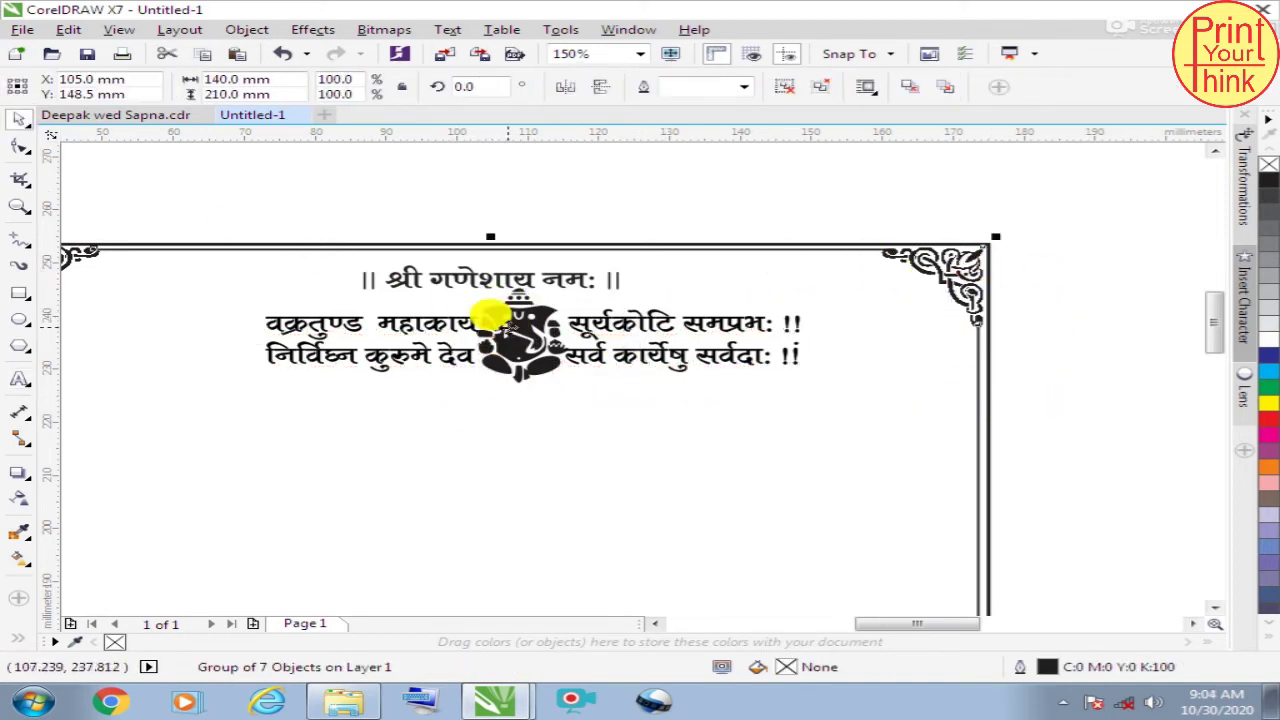
{"action": "mouse_move", "coordinate": [420, 200]}
{"action": "left_mouse_down"}
{"action": "mouse_move", "coordinate": [494, 243]}
{"action": "mouse_move", "coordinate": [591, 417]}
{"action": "left_mouse_up"}
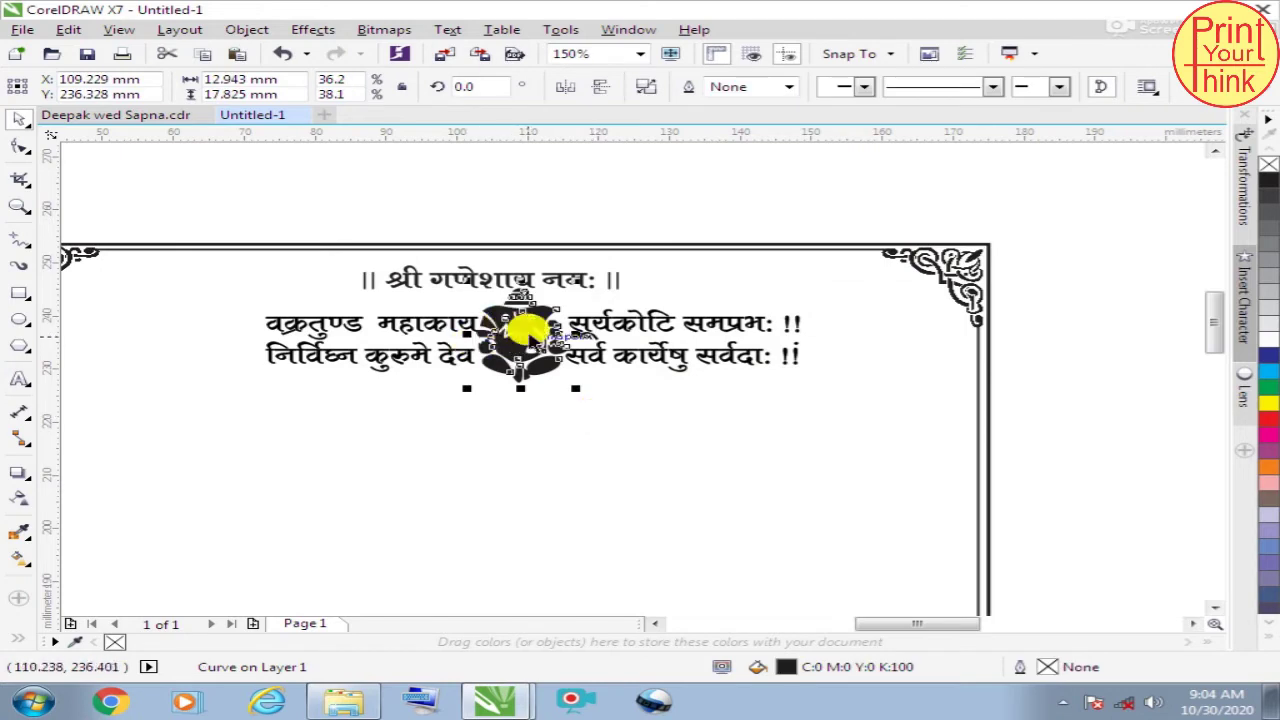
{"action": "left_click_drag", "start_coordinate": [505, 320], "coordinate": [808, 176]}
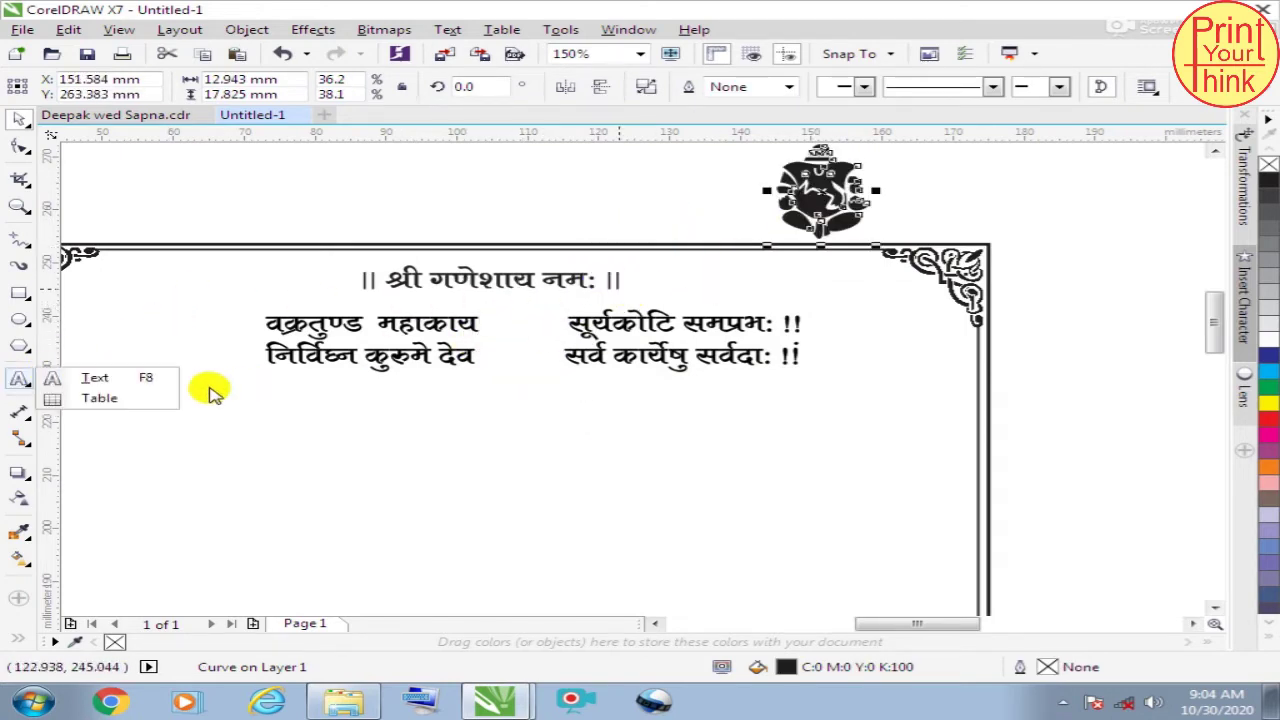
Step: Widen the gap in both shloka lines, set Ganesha in it, and group them
{"action": "left_click", "coordinate": [150, 377]}
{"action": "left_click", "coordinate": [567, 322]}
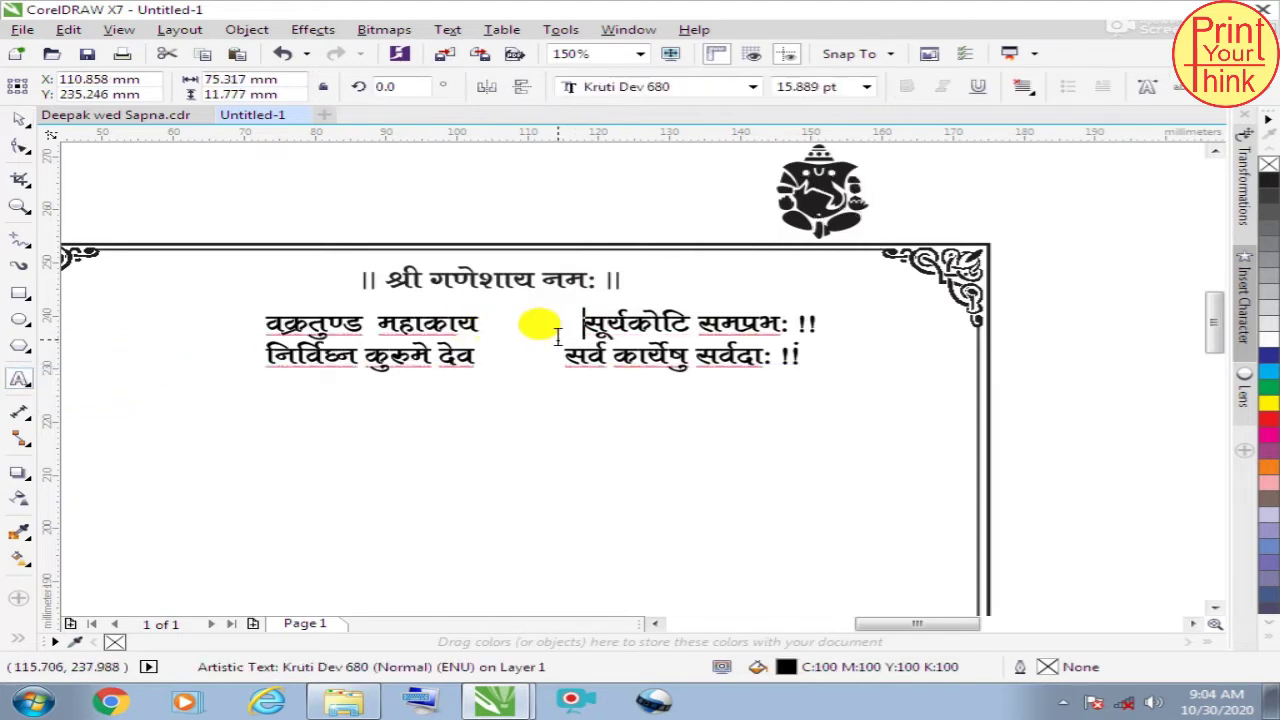
{"action": "left_click", "coordinate": [560, 356]}
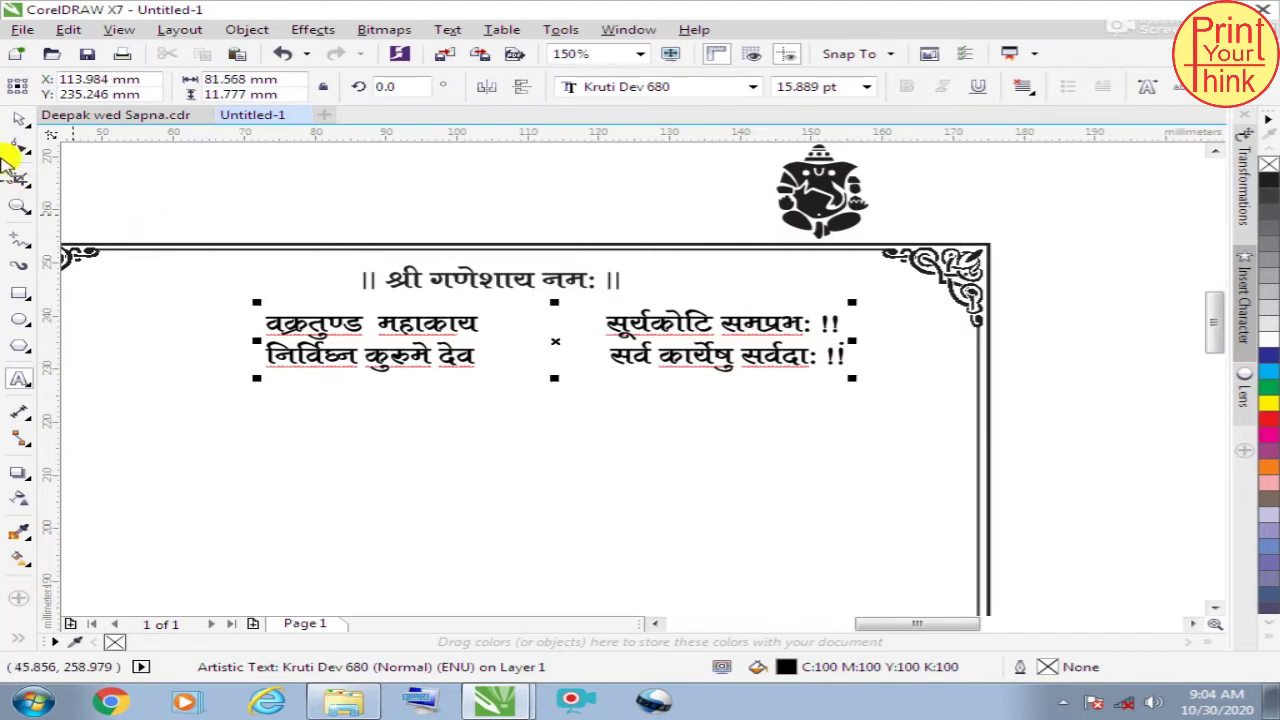
{"action": "left_click", "coordinate": [15, 118]}
{"action": "left_click_drag", "start_coordinate": [807, 180], "coordinate": [540, 330]}
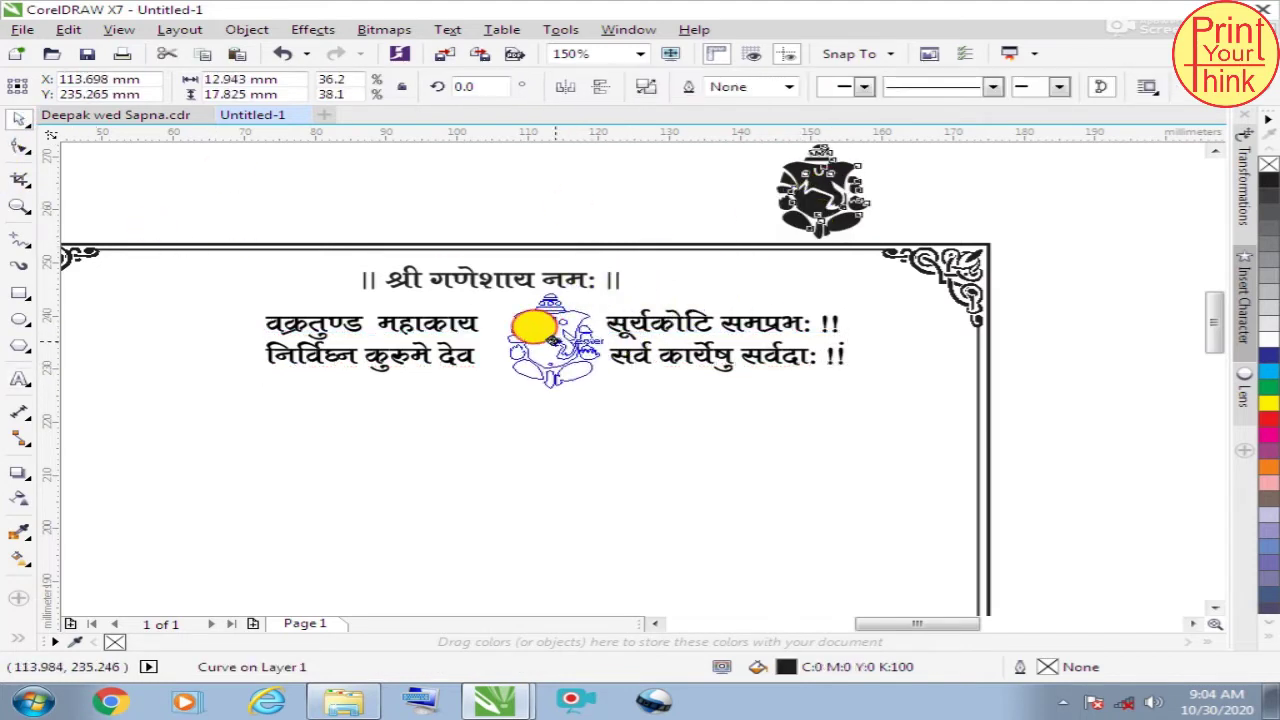
{"action": "left_click_drag", "start_coordinate": [1038, 275], "coordinate": [251, 423]}
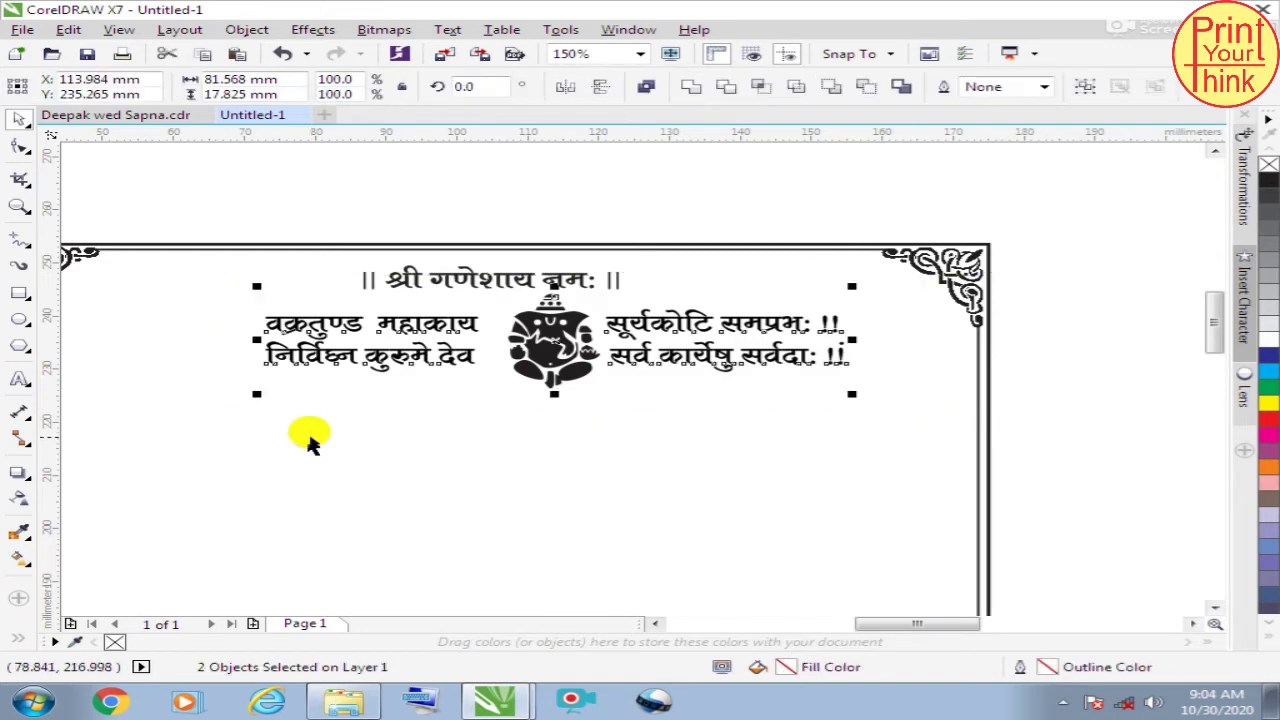
{"action": "key", "text": "ctrl+g"}
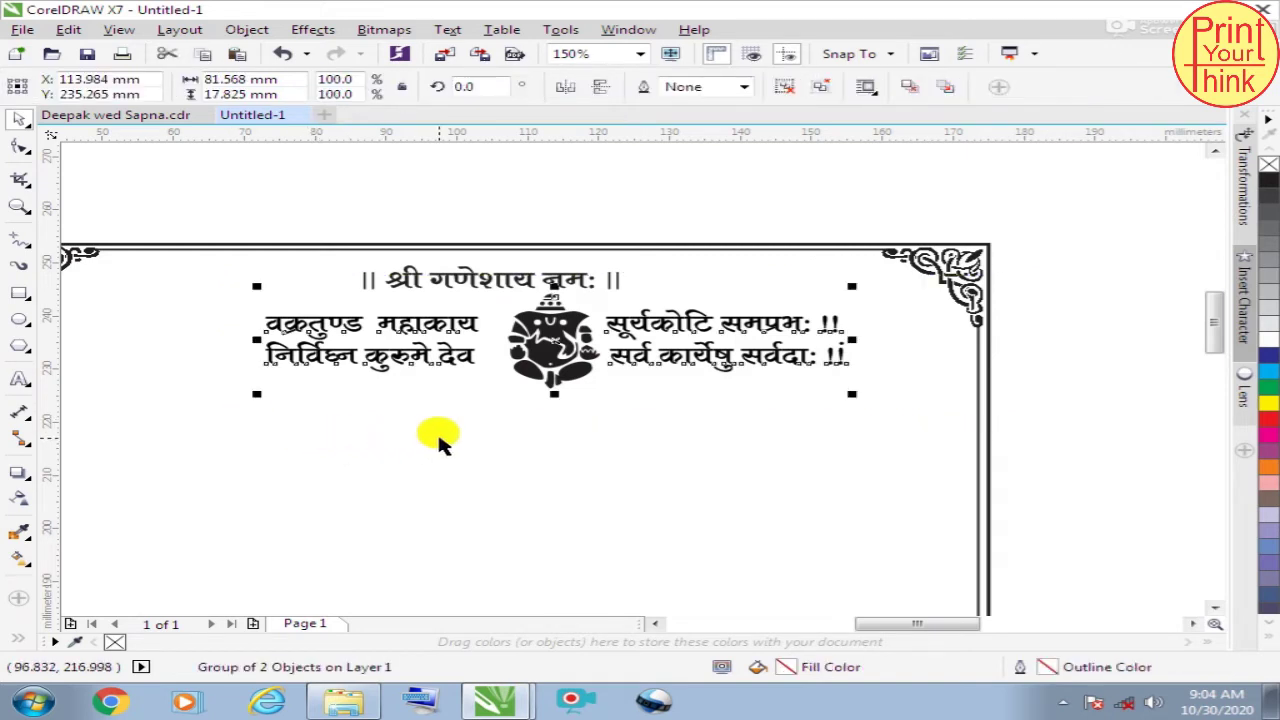
Step: Centre the shloka-and-Ganesha group on the page border
{"action": "left_click", "coordinate": [567, 246], "text": "shift"}
{"action": "key", "text": "c"}
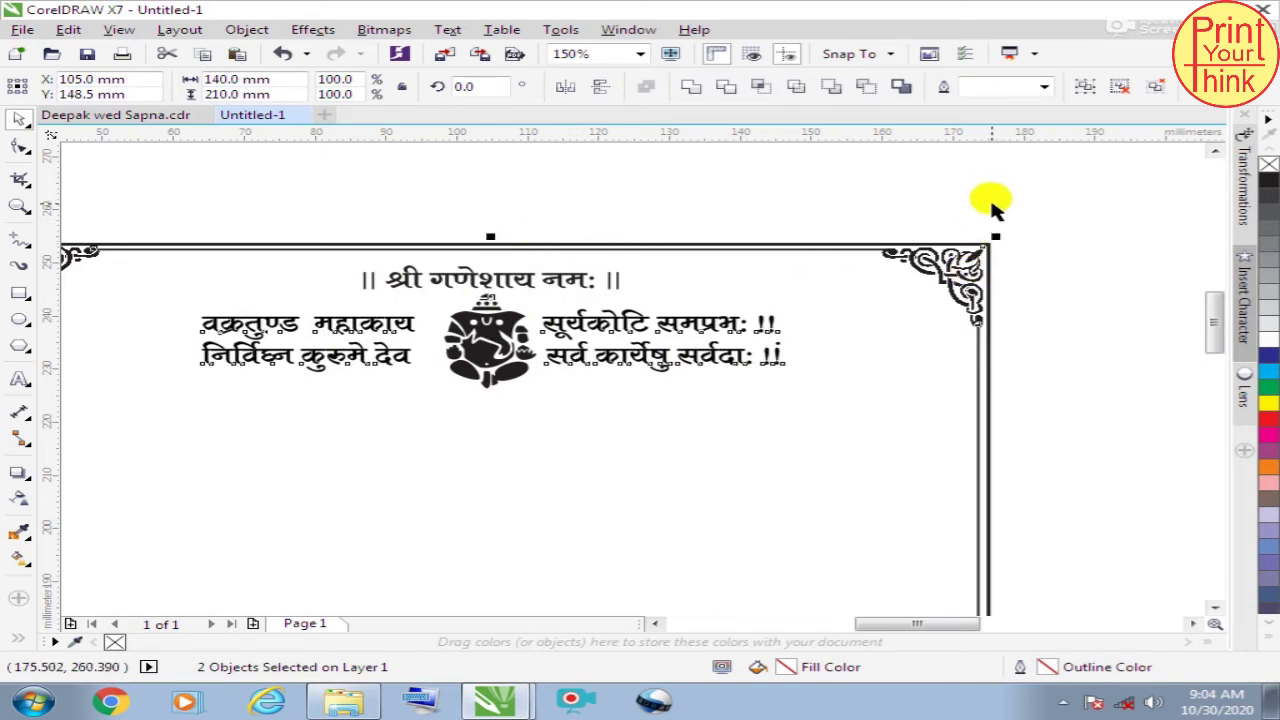
{"action": "left_click", "coordinate": [994, 208]}
{"action": "scroll", "coordinate": [900, 243], "scroll_direction": "down", "scroll_amount": 1}
{"action": "scroll", "coordinate": [836, 270], "scroll_direction": "down", "scroll_amount": 1}
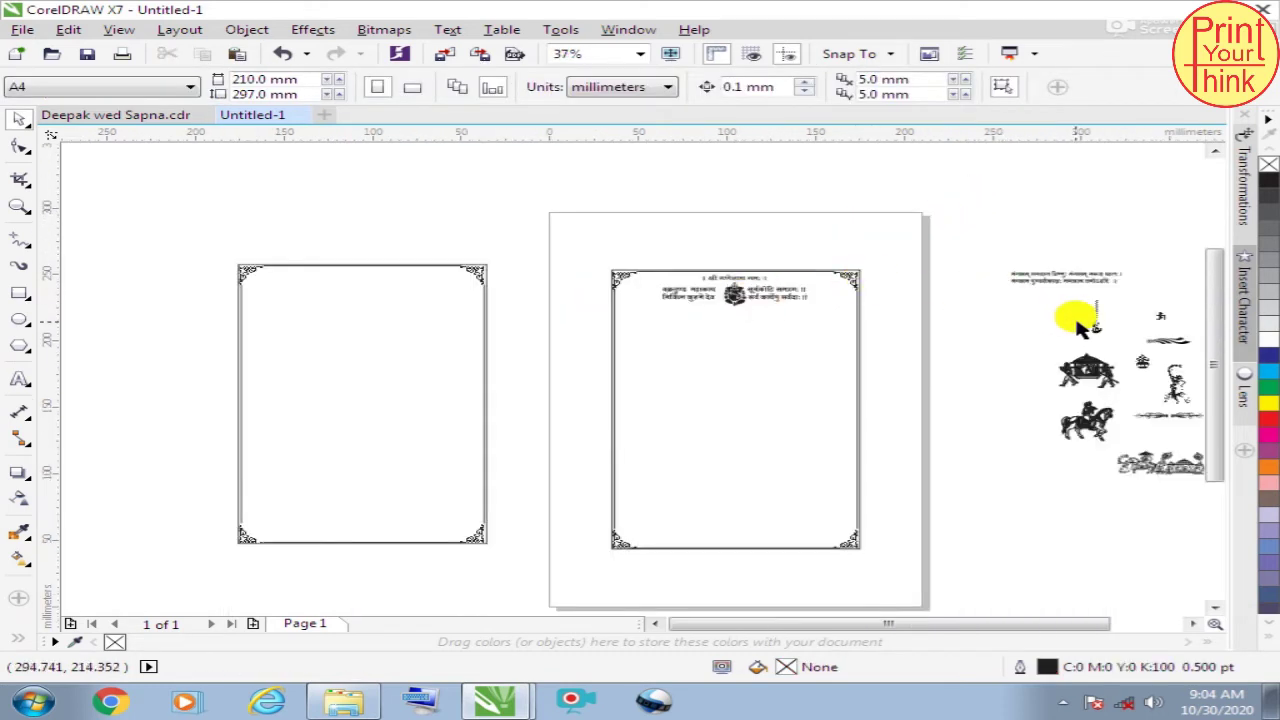
Step: Place a copy of the swastika at the right end of the shloka
{"action": "left_click", "coordinate": [1162, 322]}
{"action": "left_click", "coordinate": [645, 293]}
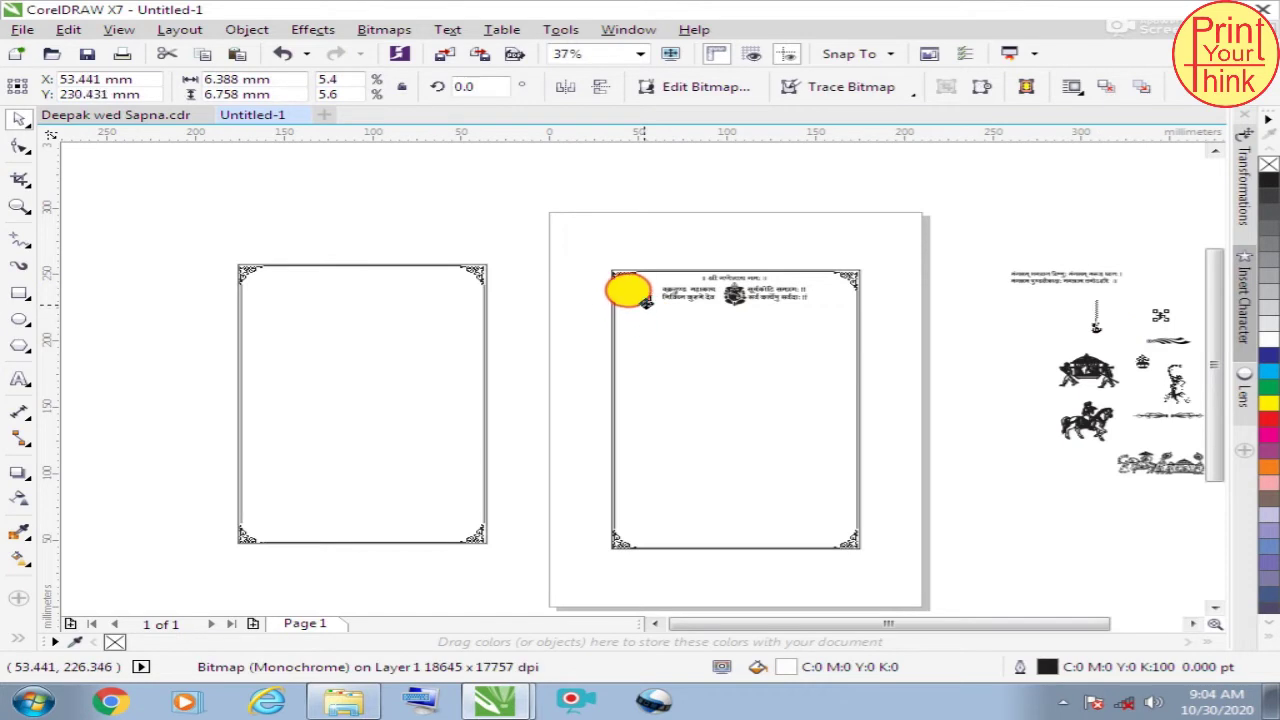
{"action": "scroll", "coordinate": [690, 284], "scroll_direction": "up", "scroll_amount": 3}
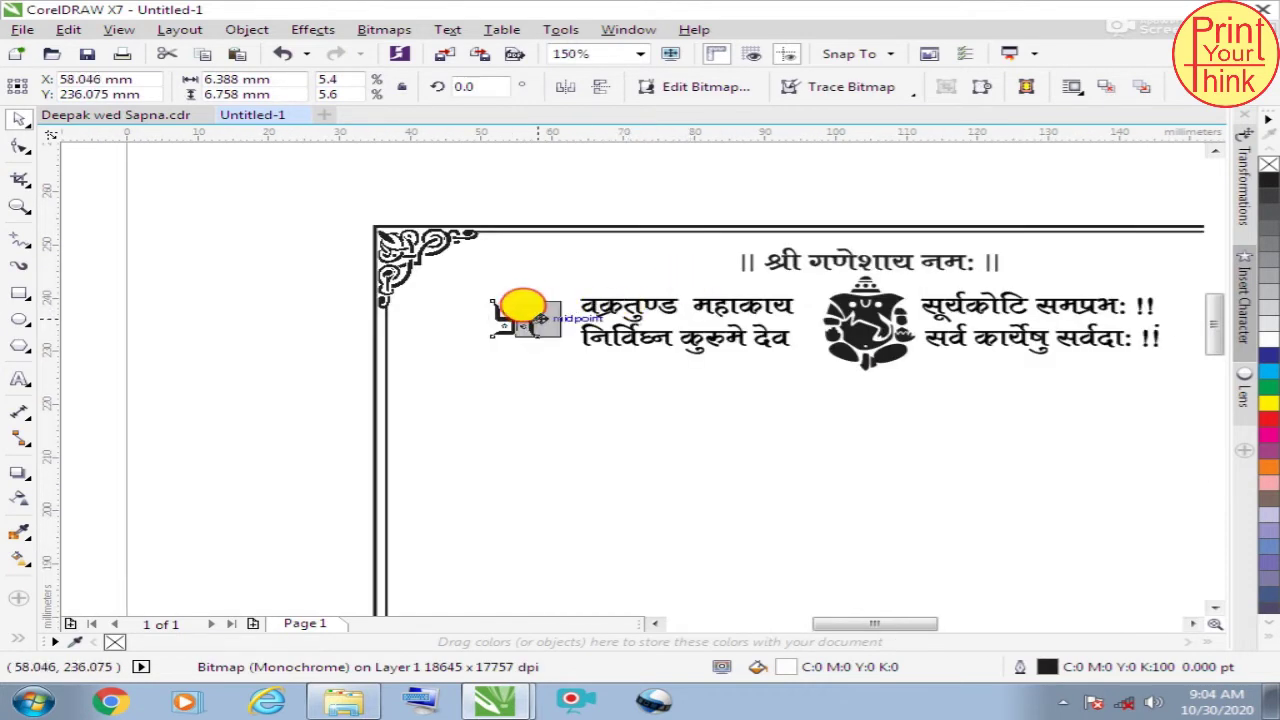
{"action": "scroll", "coordinate": [456, 340], "scroll_direction": "down", "scroll_amount": 1}
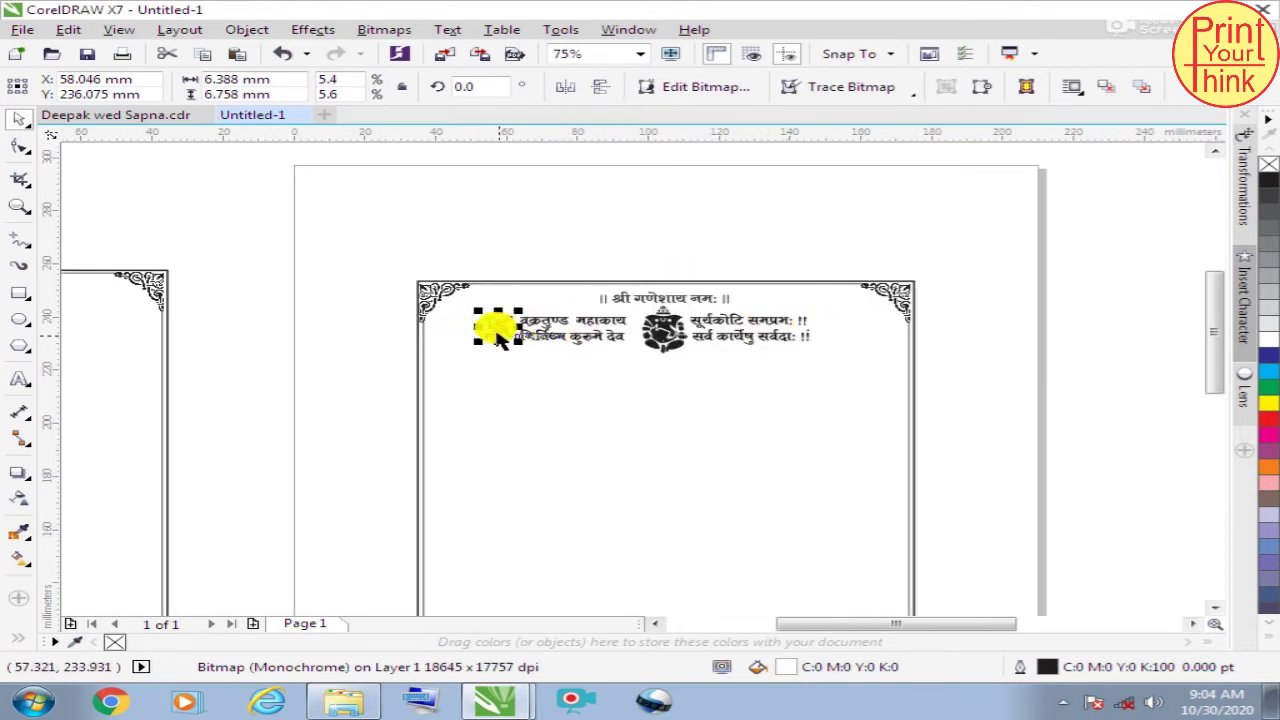
{"action": "left_click_drag", "start_coordinate": [505, 330], "coordinate": [829, 343]}
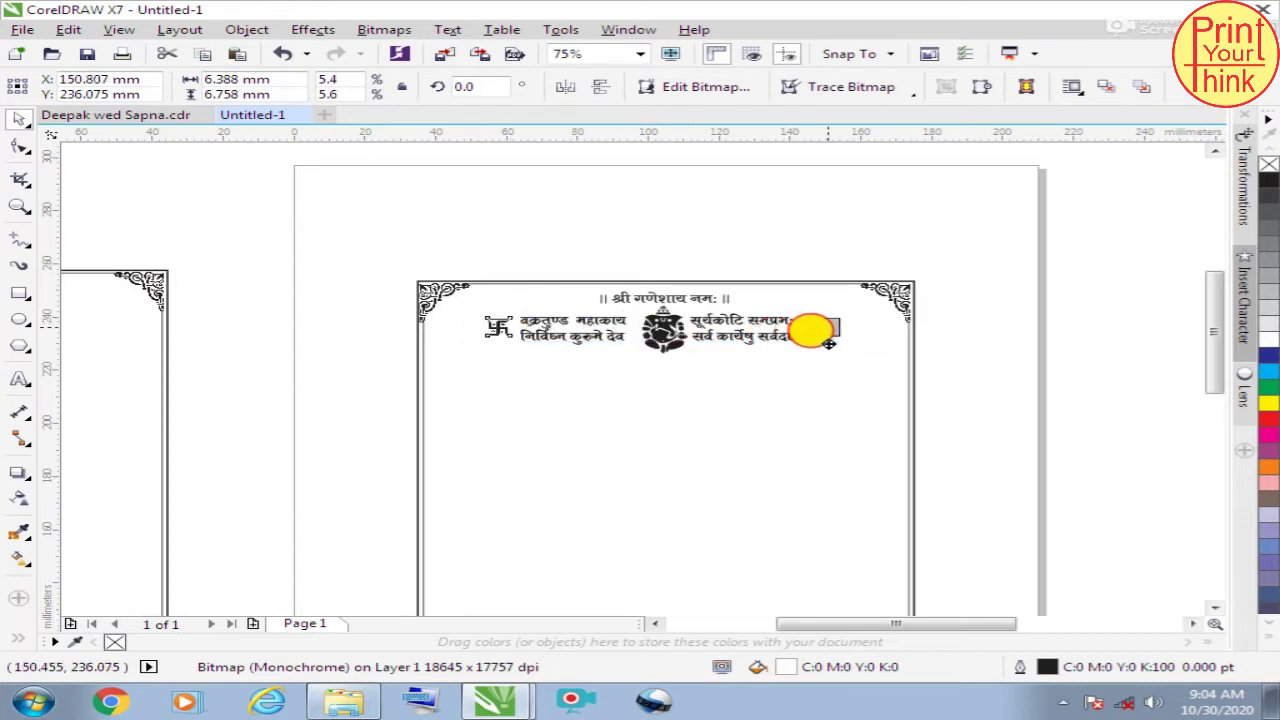
{"action": "left_click", "coordinate": [958, 318]}
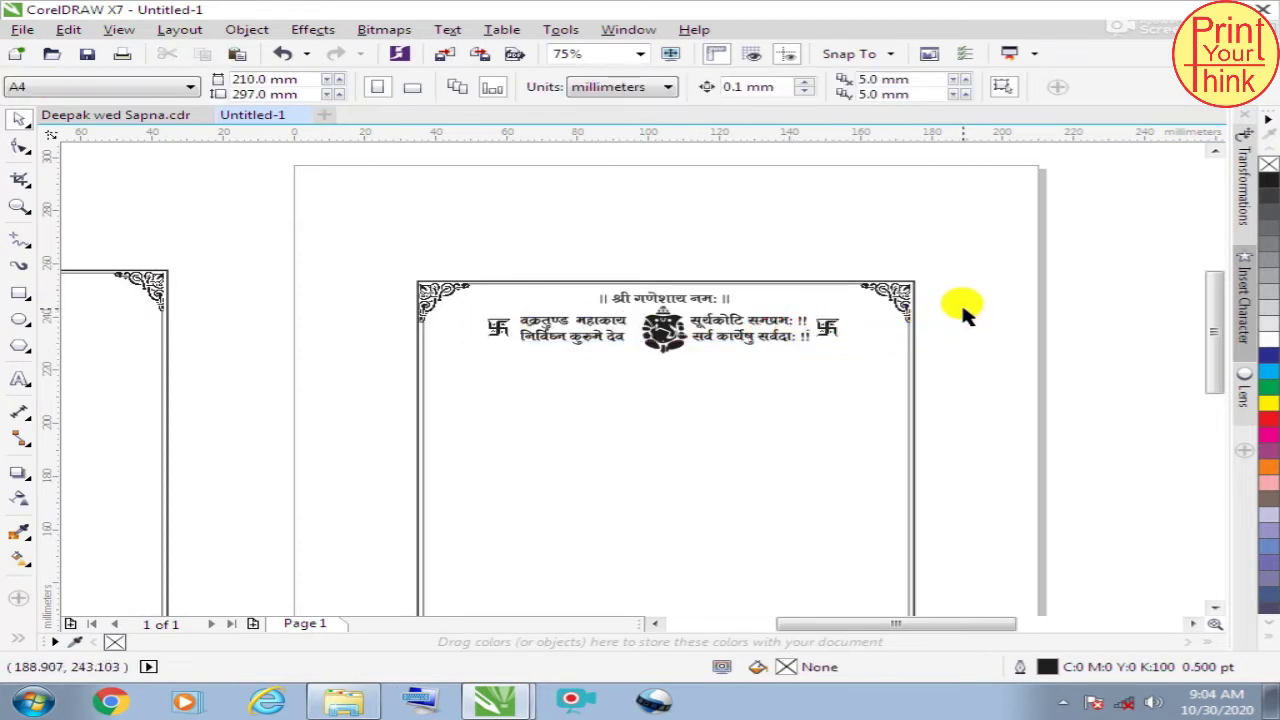
Step: Select both swastikas together to line them up at the same height
{"action": "scroll", "coordinate": [706, 367], "scroll_direction": "up", "scroll_amount": 2}
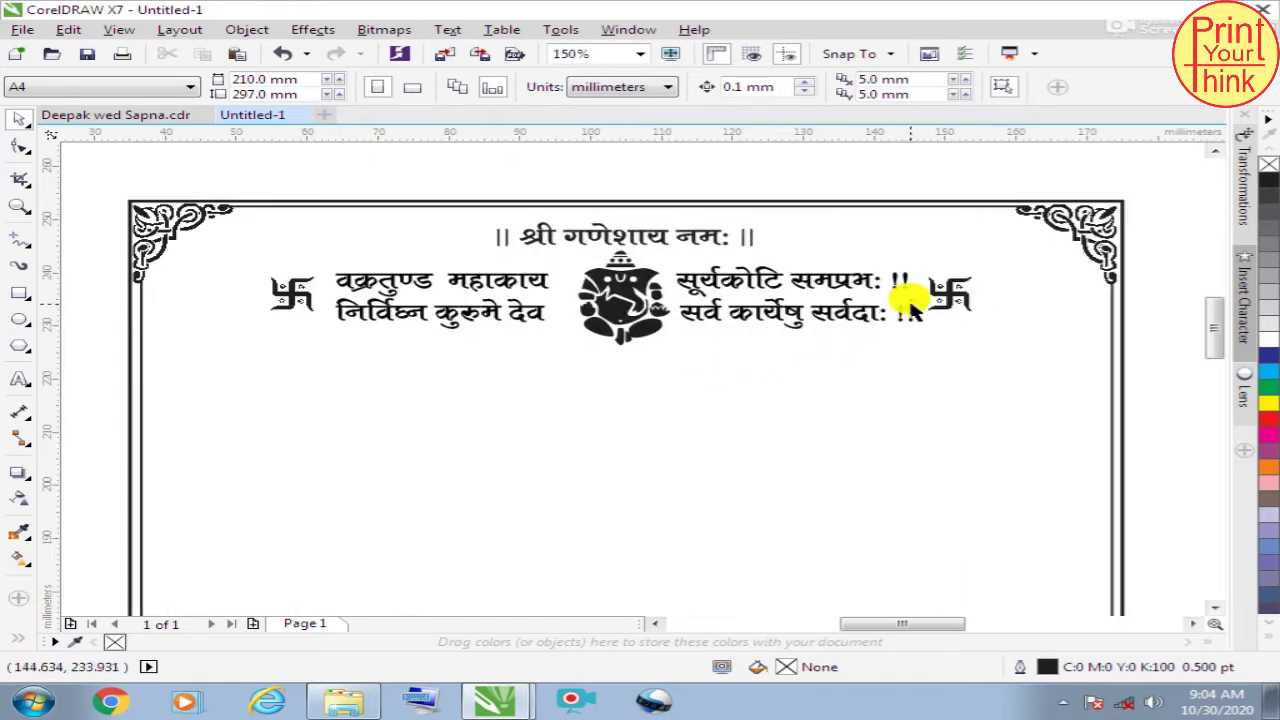
{"action": "left_click", "coordinate": [943, 307]}
{"action": "left_click", "coordinate": [285, 288], "text": "shift"}
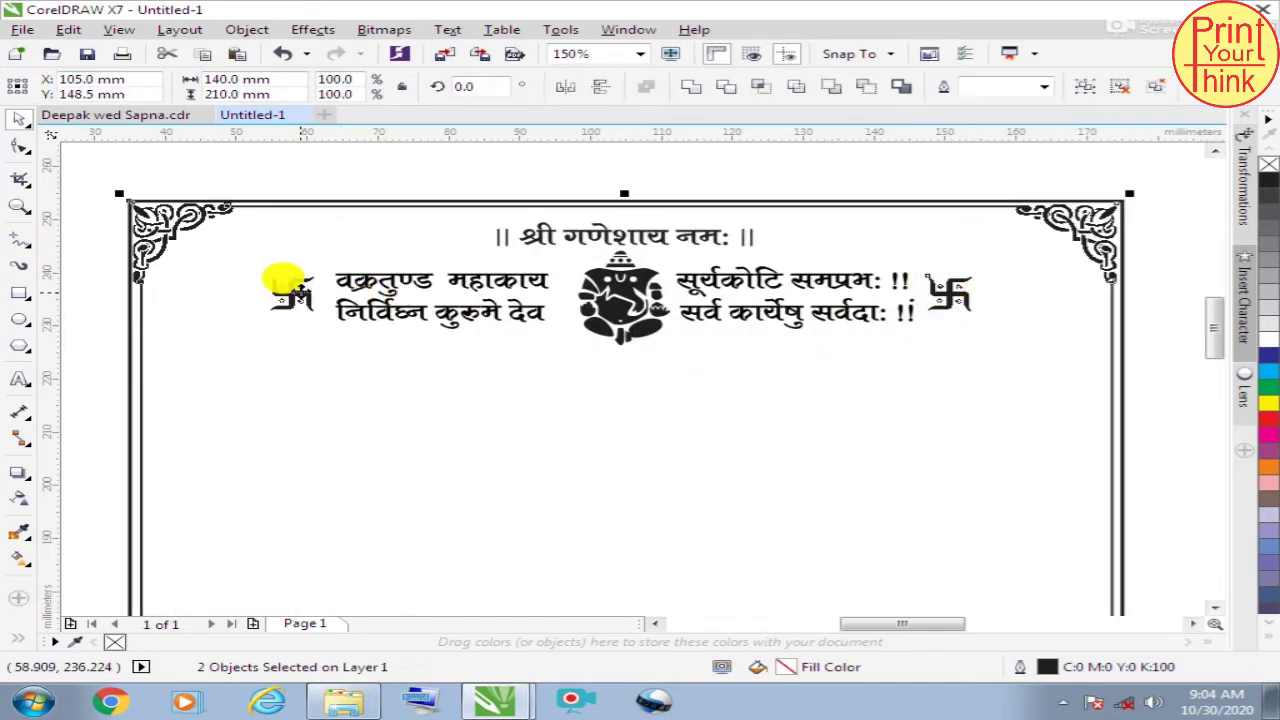
{"action": "left_click_drag", "start_coordinate": [214, 194], "coordinate": [468, 377]}
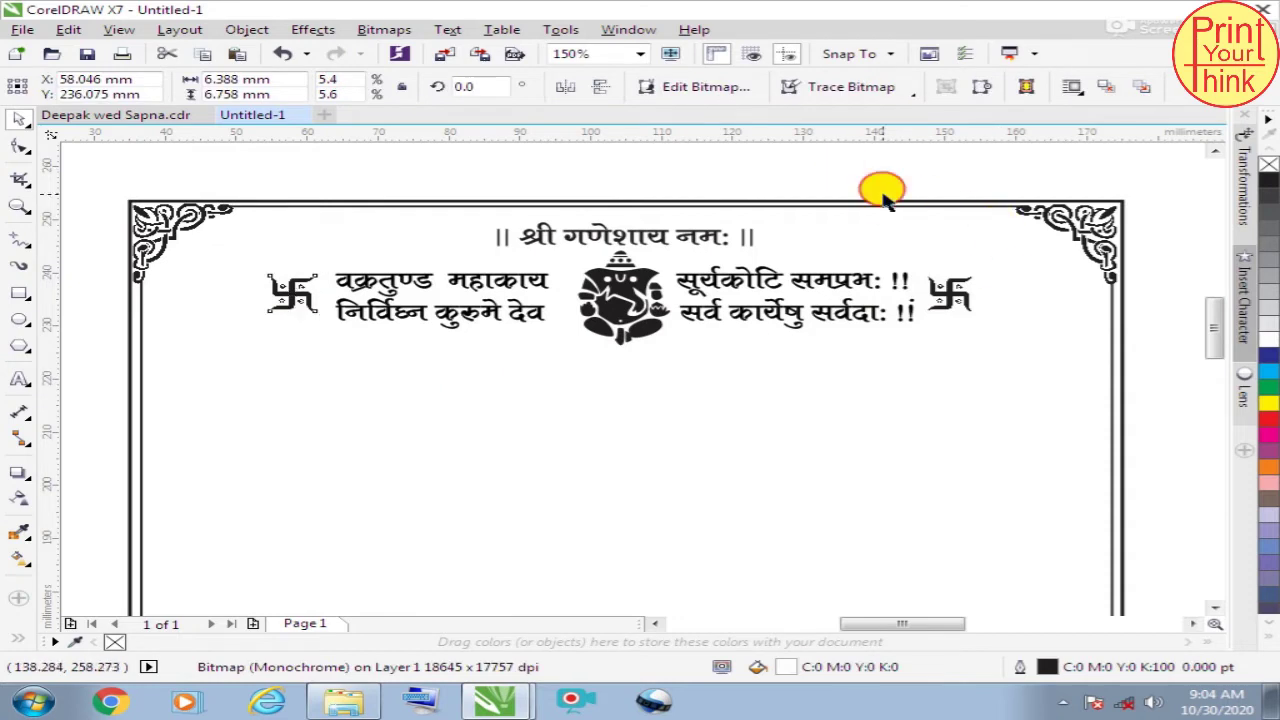
{"action": "left_click_drag", "start_coordinate": [874, 194], "coordinate": [1005, 325]}
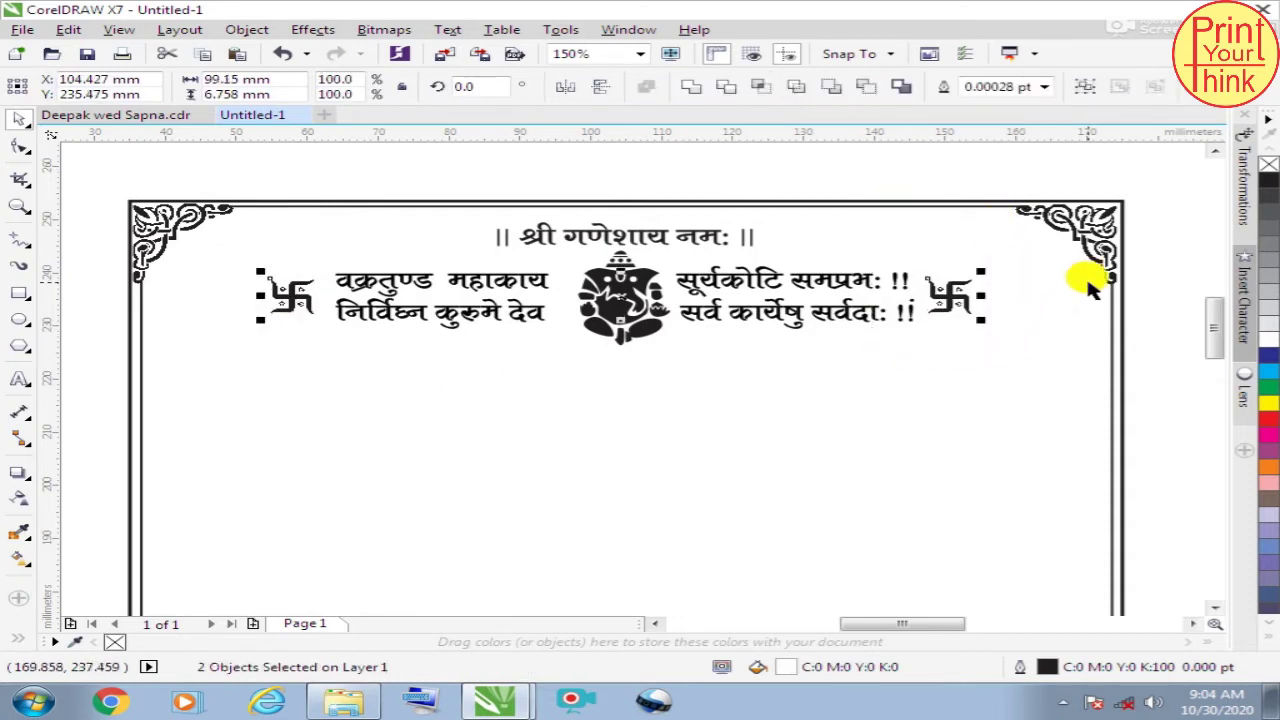
{"action": "left_click", "coordinate": [1177, 229]}
{"action": "scroll", "coordinate": [829, 214], "scroll_direction": "down", "scroll_amount": 1}
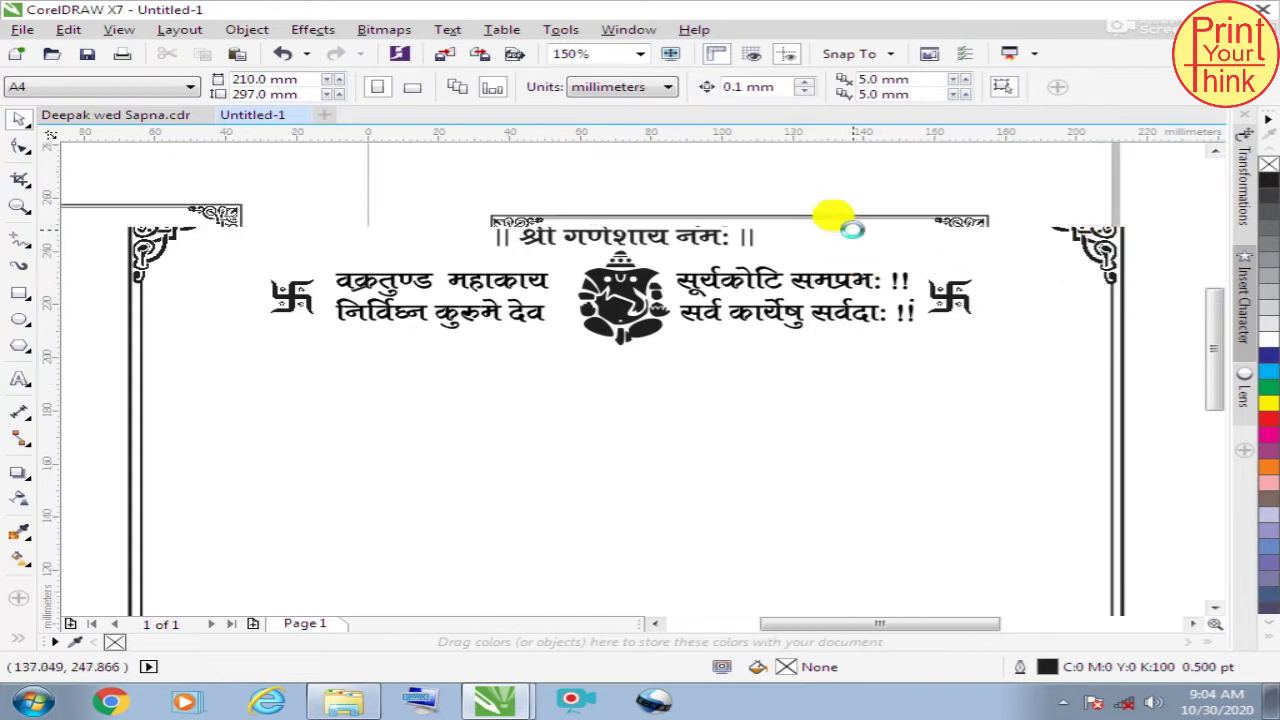
{"action": "scroll", "coordinate": [790, 190], "scroll_direction": "down", "scroll_amount": 1}
{"action": "scroll", "coordinate": [760, 330], "scroll_direction": "up", "scroll_amount": 1}
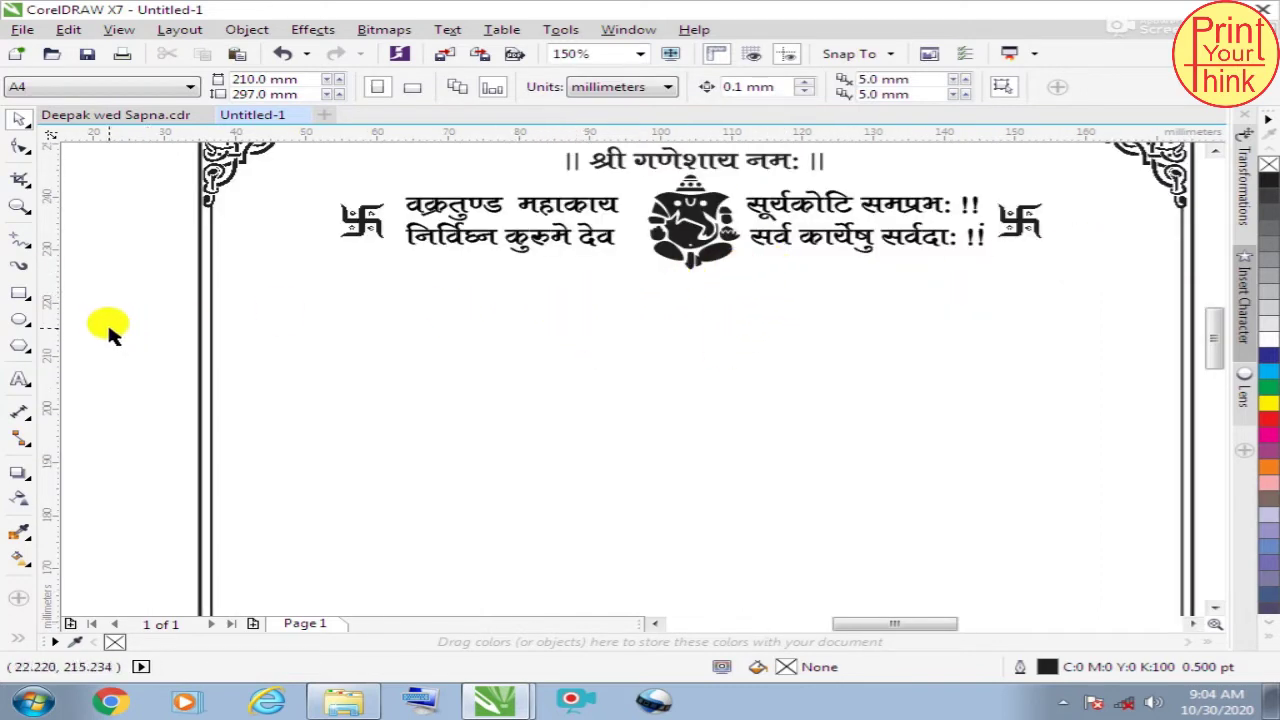
Step: Type the heading 'dze' (वैवाहिक कार्यक्रम) in Kruti Dev 630 below the shloka
{"action": "left_click", "coordinate": [20, 378]}
{"action": "left_click", "coordinate": [533, 338]}
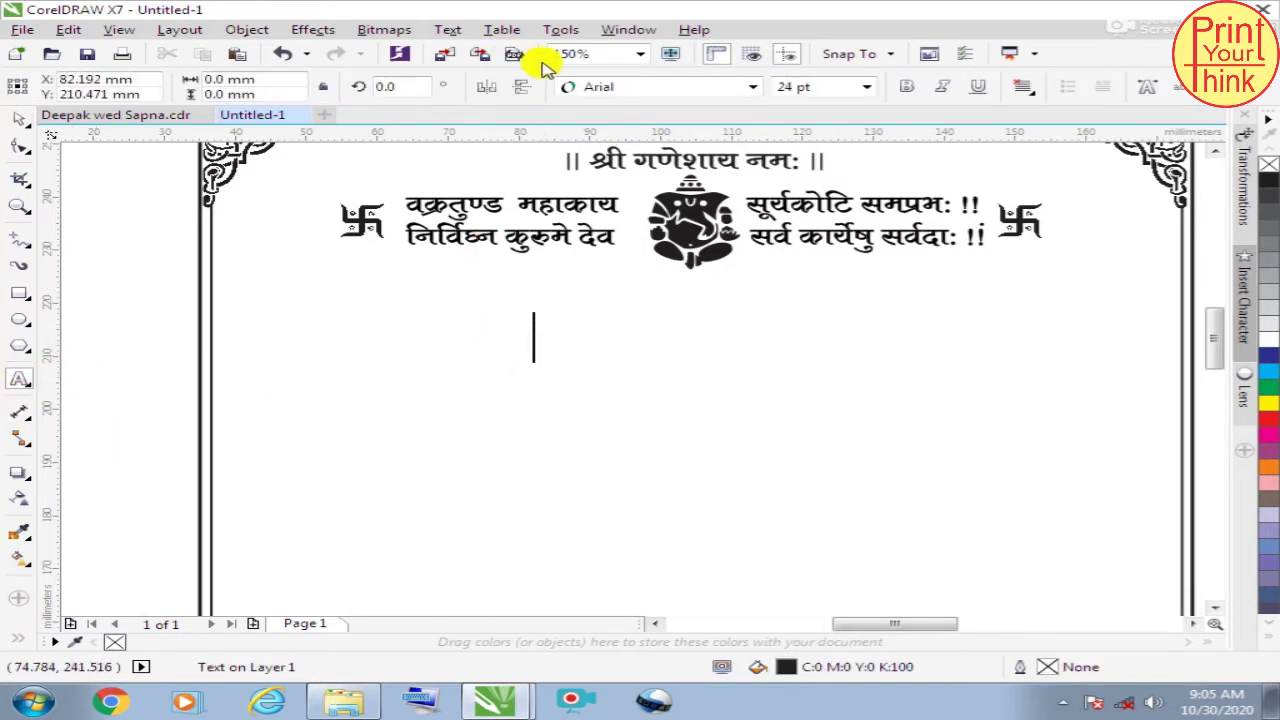
{"action": "left_click", "coordinate": [752, 87]}
{"action": "left_click", "coordinate": [748, 126]}
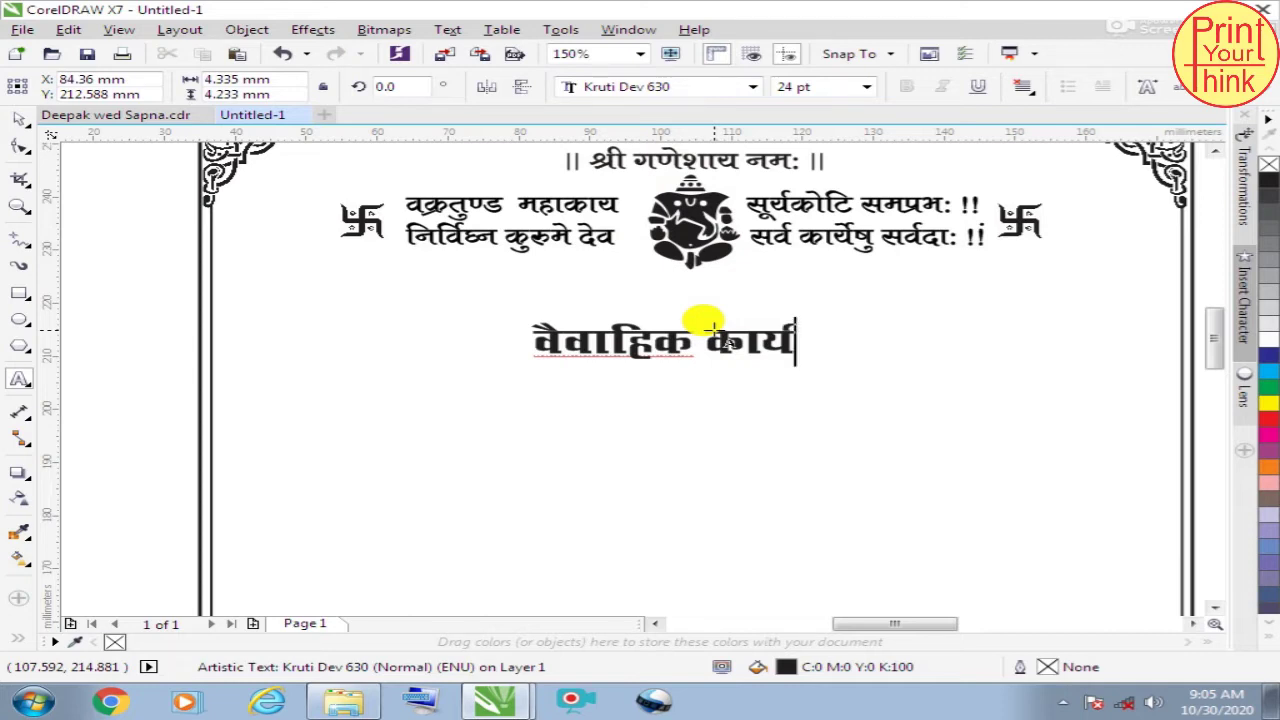
{"action": "type", "text": "dze"}
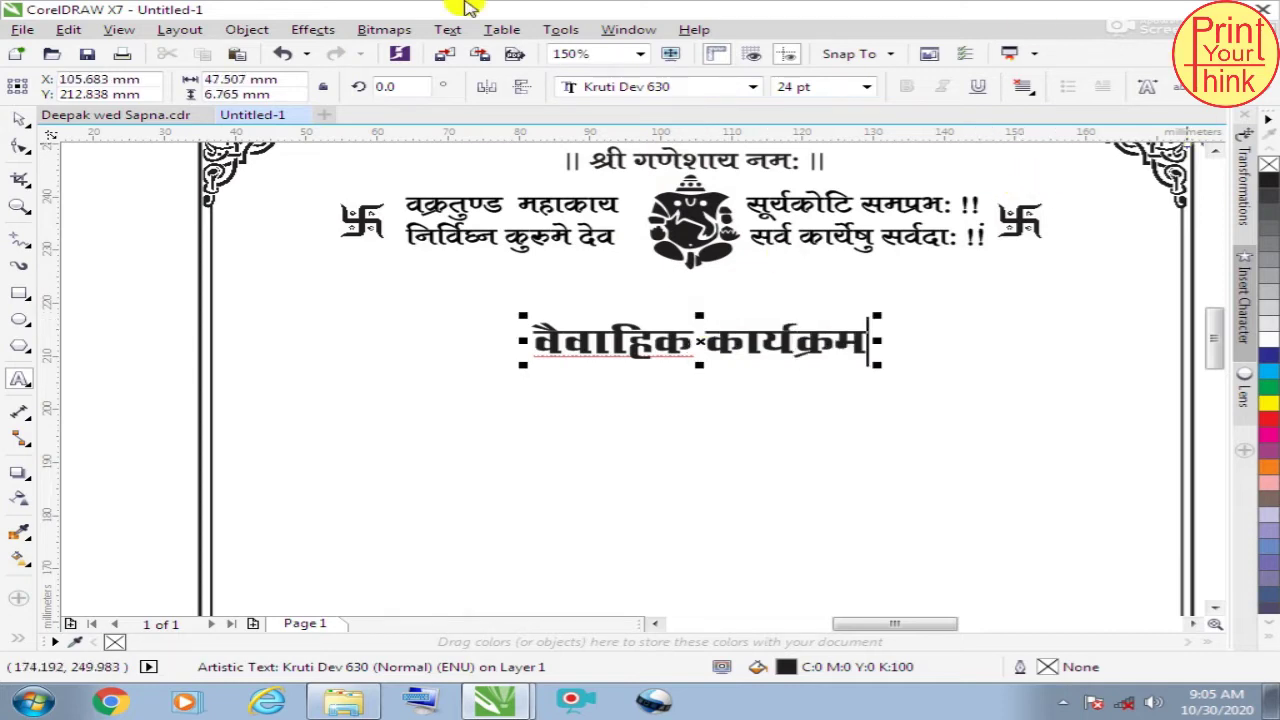
{"action": "left_click", "coordinate": [19, 118]}
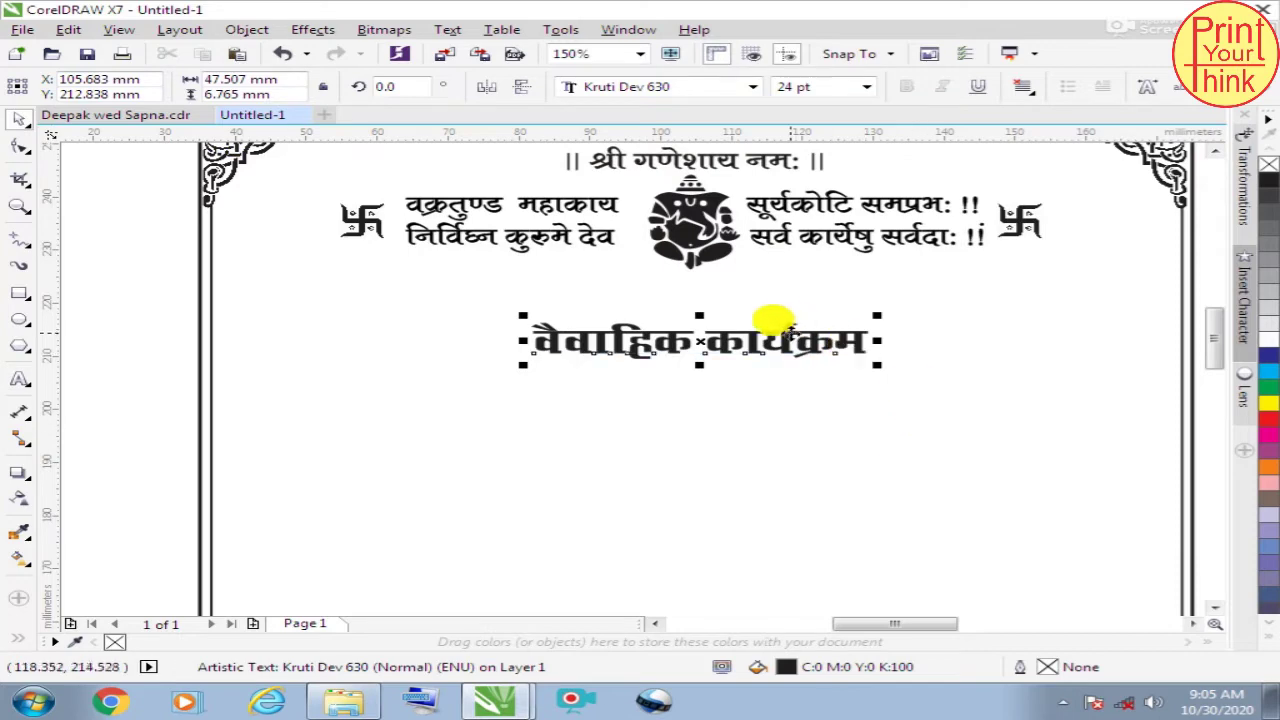
Step: Move the heading up and centre it horizontally on the page frame
{"action": "left_click_drag", "start_coordinate": [784, 330], "coordinate": [760, 310]}
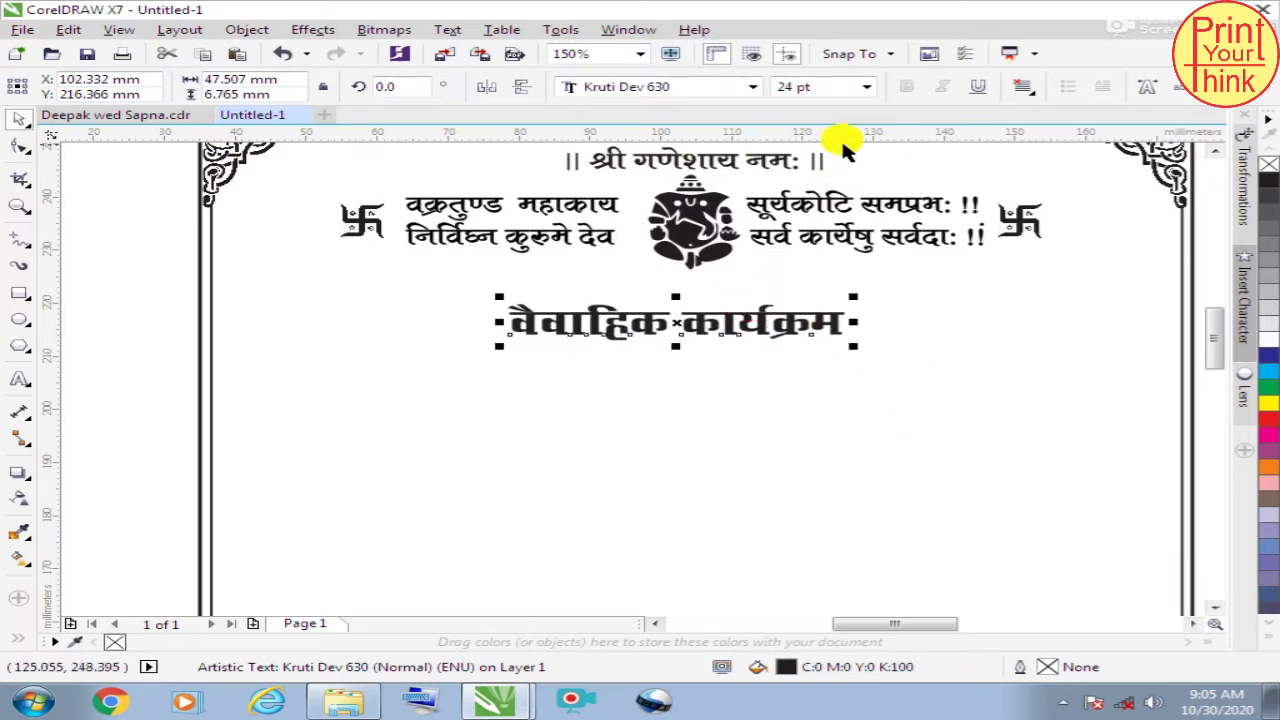
{"action": "left_click", "coordinate": [980, 350], "text": "shift"}
{"action": "key", "text": "e"}
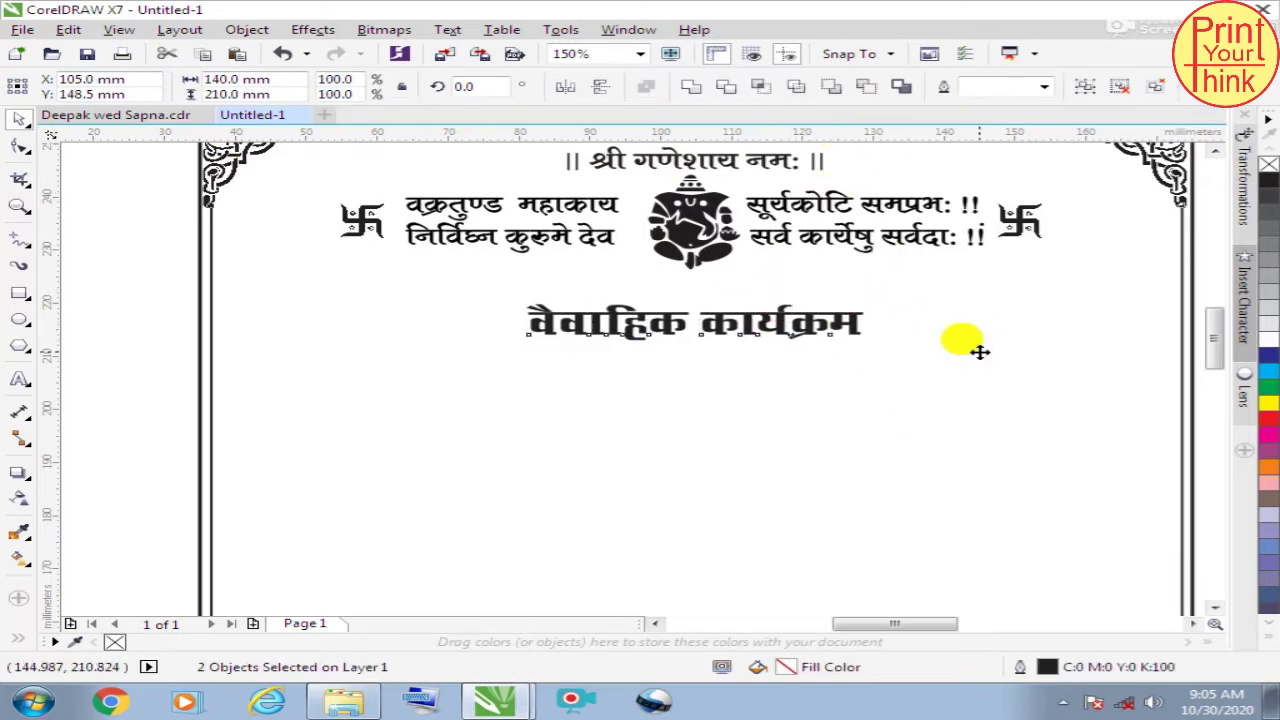
{"action": "key", "text": "F3"}
Step: Place a swirl ornament right of the heading and a mirrored copy on its left
{"action": "left_click", "coordinate": [740, 325]}
{"action": "key", "text": "F3"}
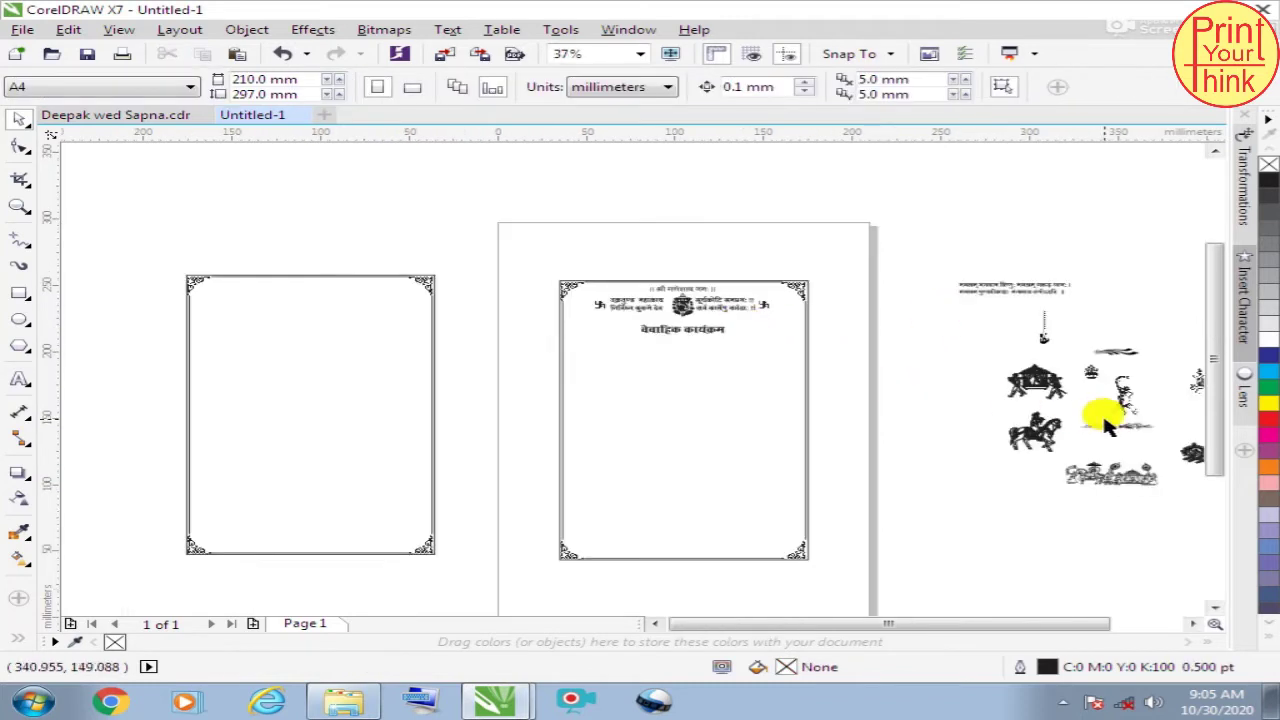
{"action": "left_click_drag", "start_coordinate": [975, 340], "coordinate": [805, 318]}
{"action": "scroll", "coordinate": [728, 329], "scroll_direction": "up", "scroll_amount": 1}
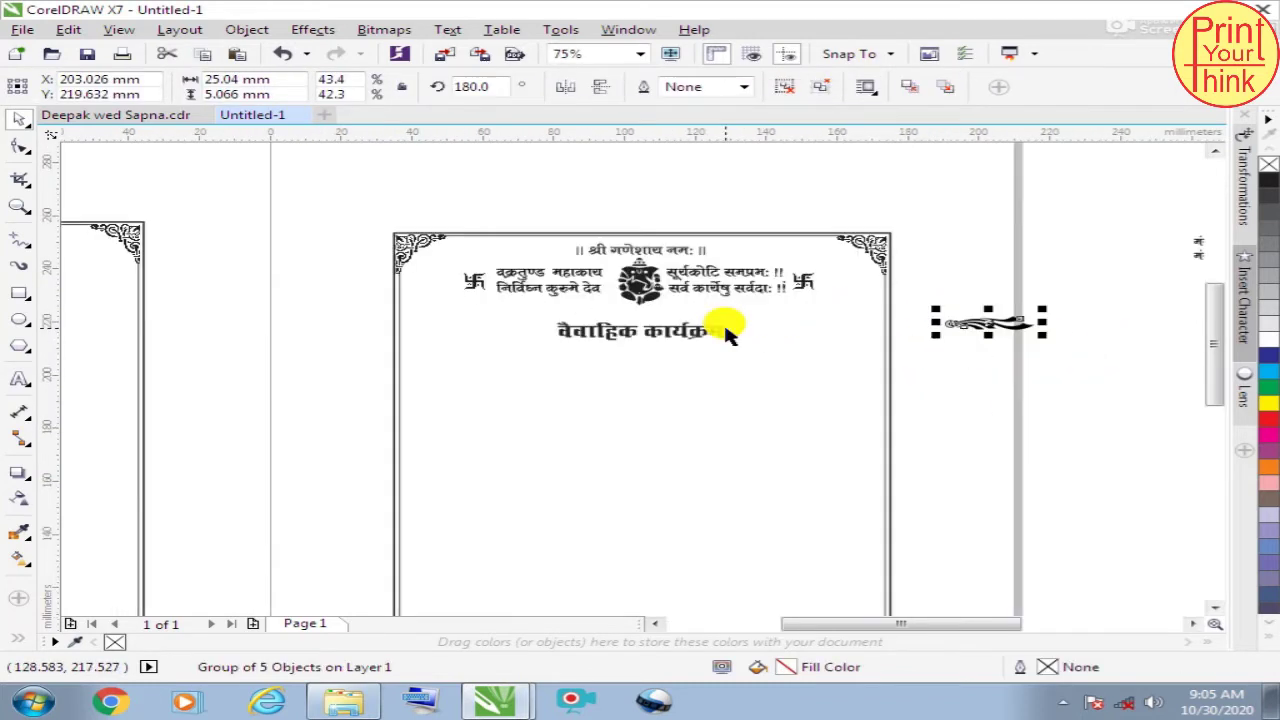
{"action": "left_click_drag", "start_coordinate": [963, 322], "coordinate": [751, 323]}
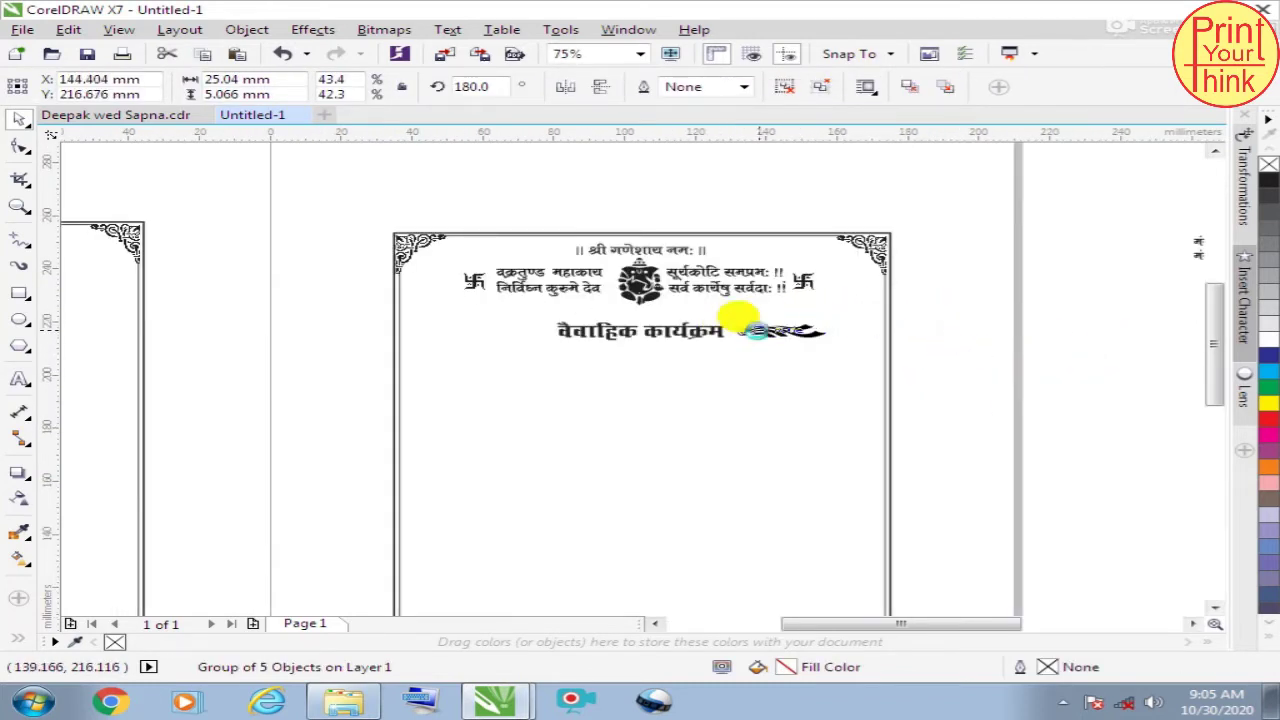
{"action": "scroll", "coordinate": [751, 323], "scroll_direction": "up", "scroll_amount": 2}
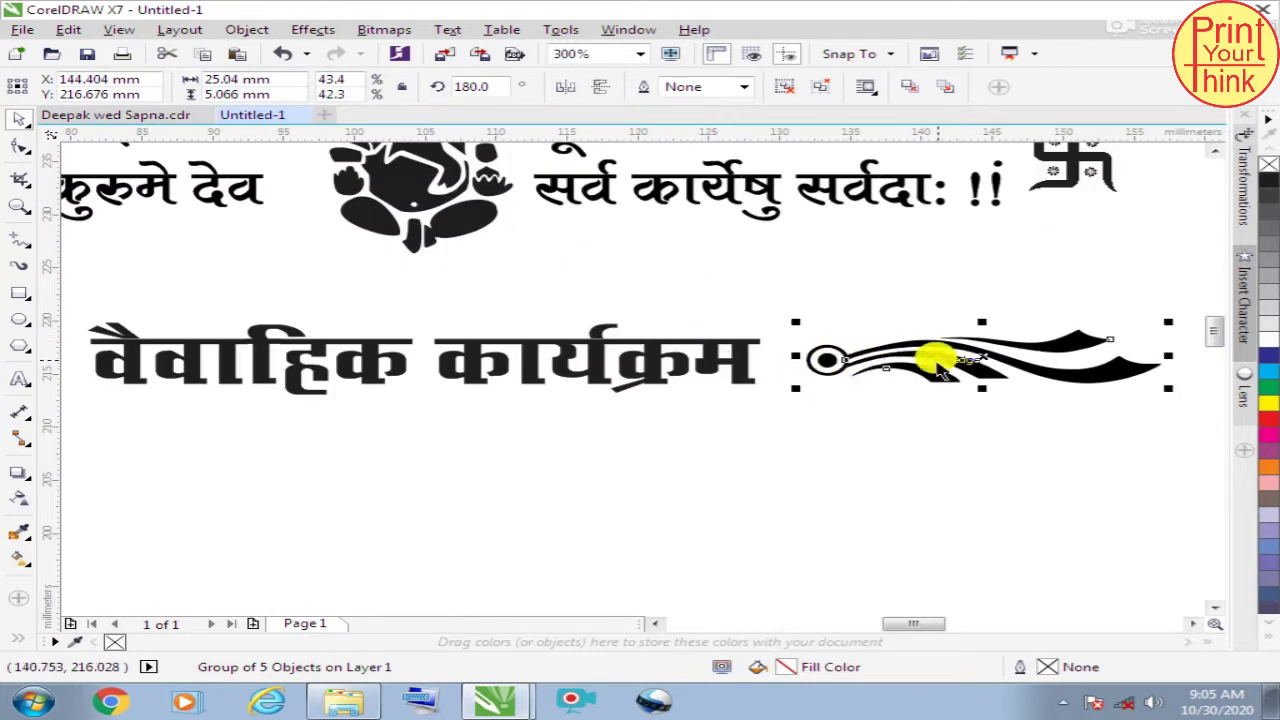
{"action": "left_click_drag", "start_coordinate": [975, 345], "coordinate": [967, 337]}
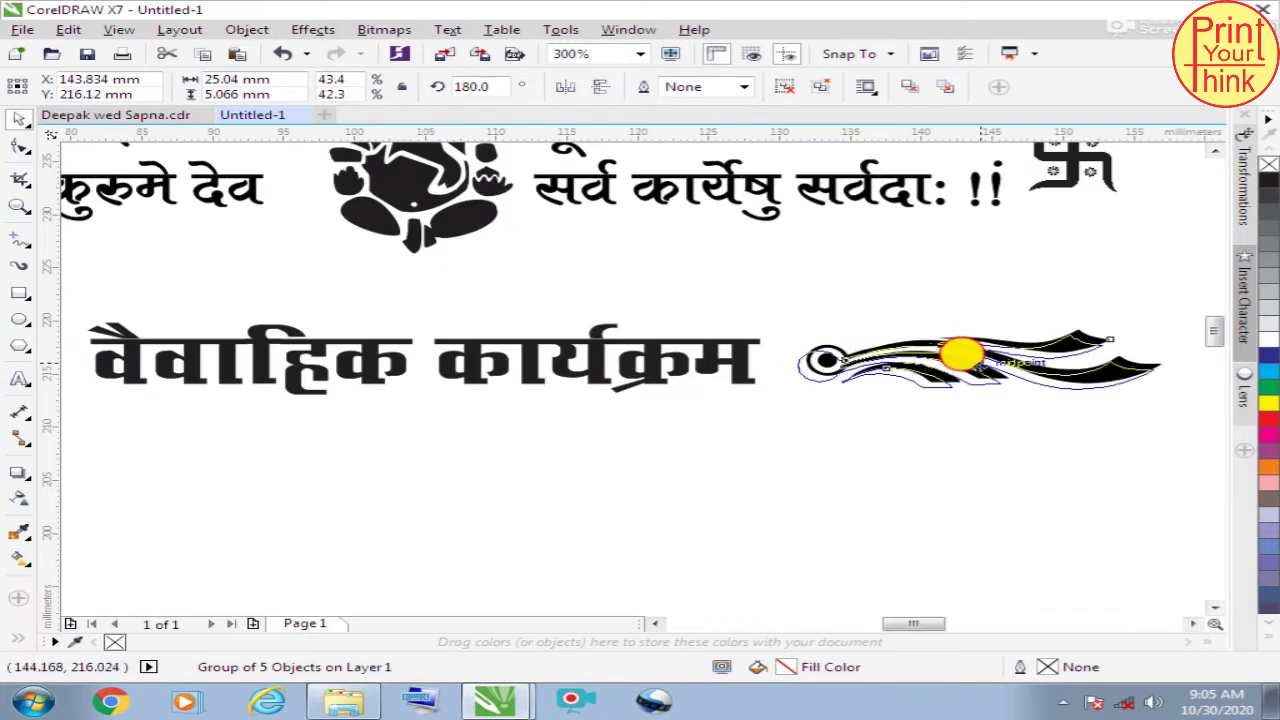
{"action": "scroll", "coordinate": [1113, 395], "scroll_direction": "down", "scroll_amount": 1}
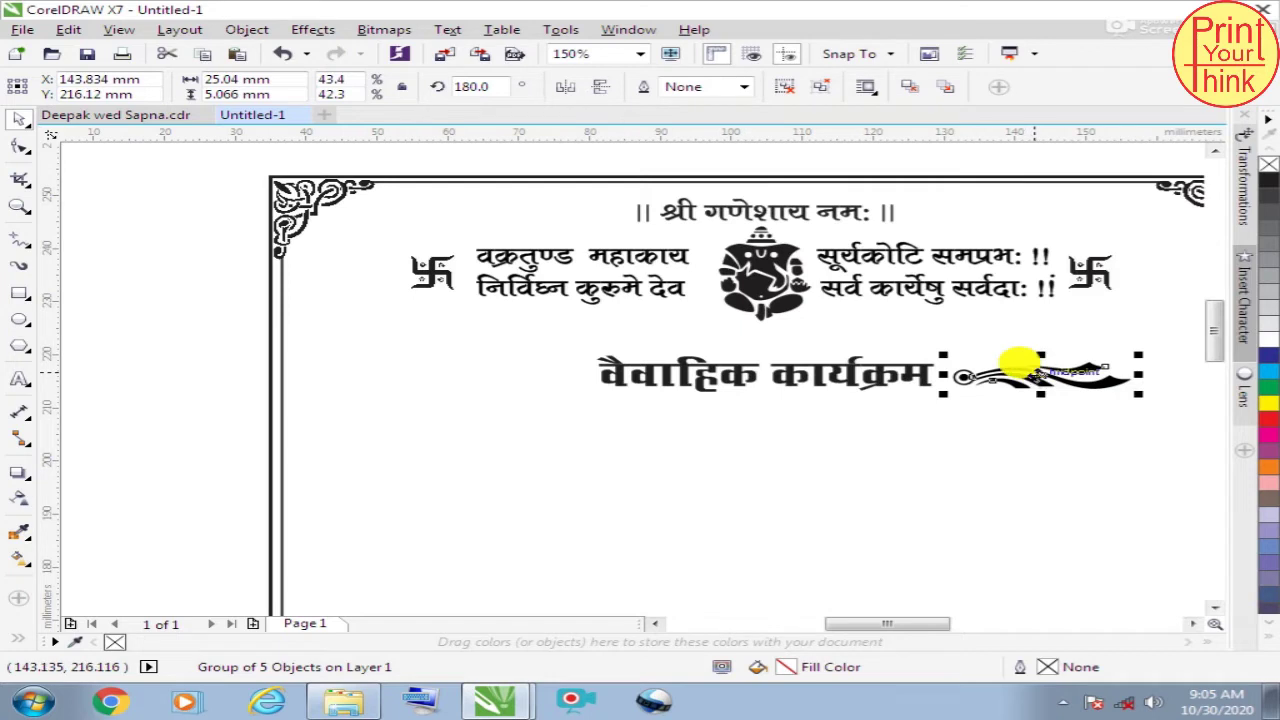
{"action": "mouse_move", "coordinate": [1018, 362]}
{"action": "left_mouse_down"}
{"action": "mouse_move", "coordinate": [453, 364]}
{"action": "mouse_move", "coordinate": [466, 378]}
{"action": "left_mouse_up"}
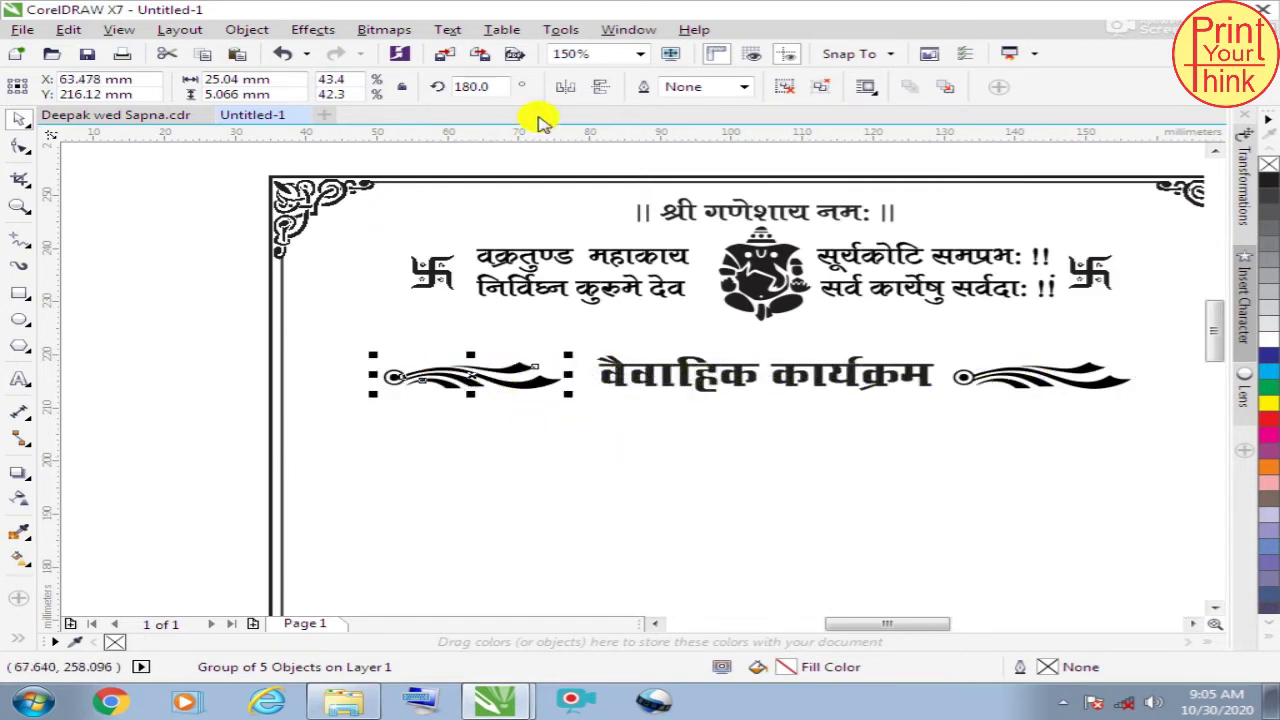
{"action": "left_click", "coordinate": [577, 91]}
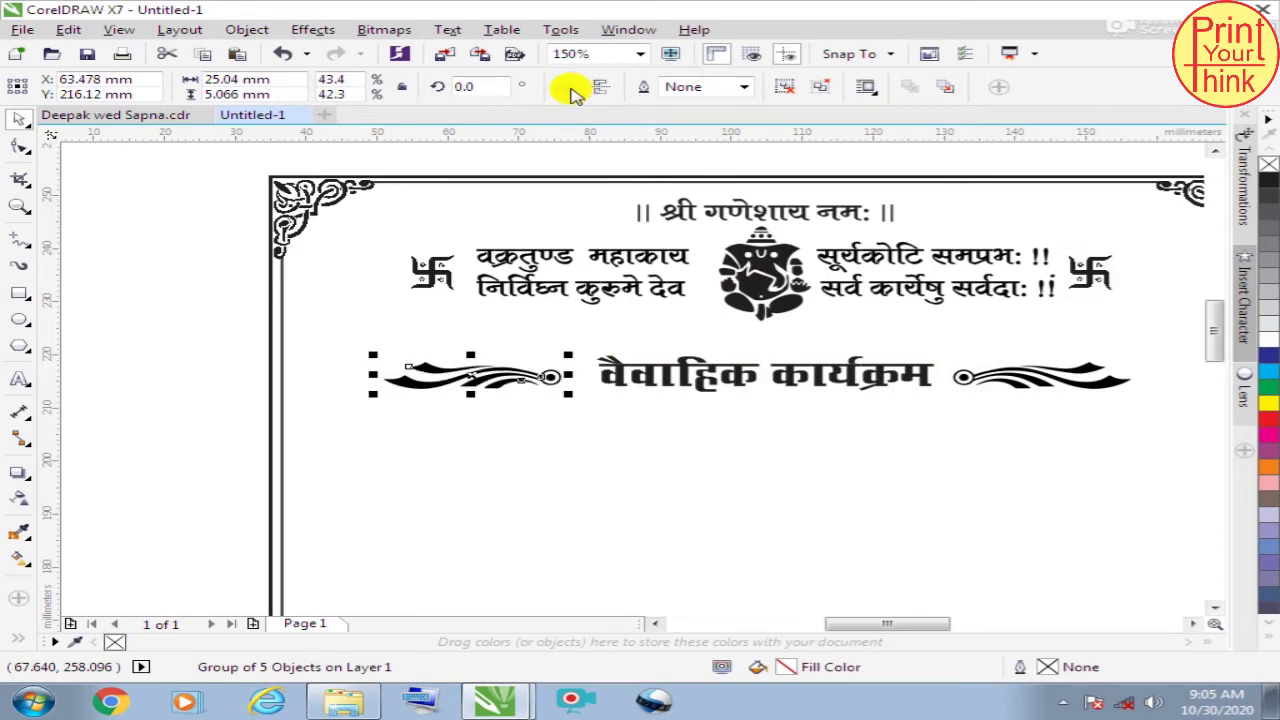
{"action": "left_click", "coordinate": [130, 322]}
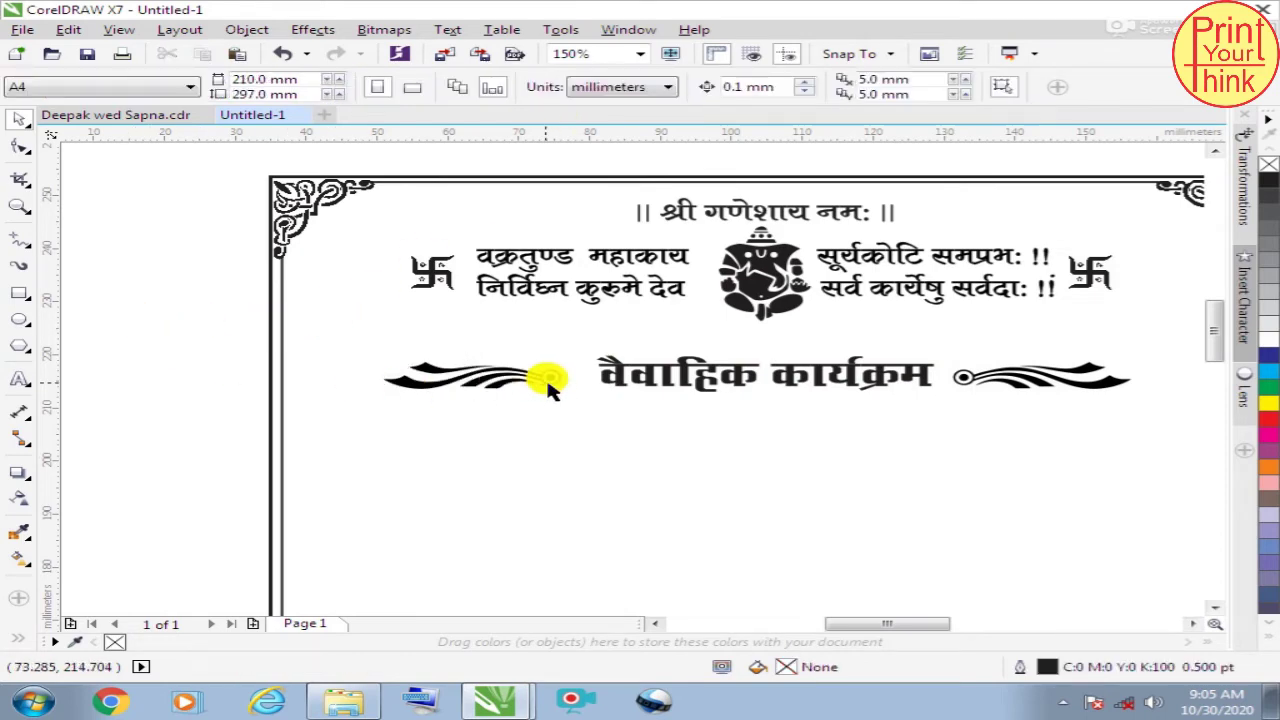
Step: Scale the वैवाहिक कार्यक्रम heading up slightly using its handles
{"action": "left_click", "coordinate": [718, 375]}
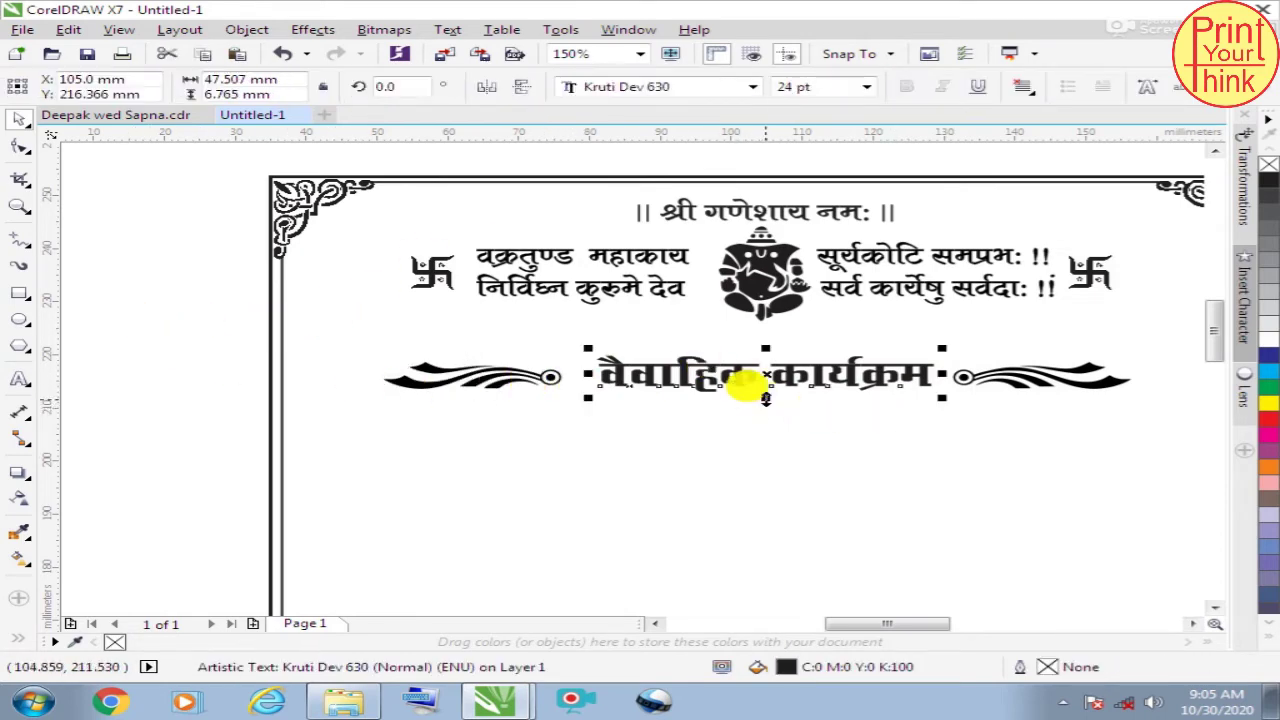
{"action": "left_click_drag", "start_coordinate": [749, 385], "coordinate": [766, 404]}
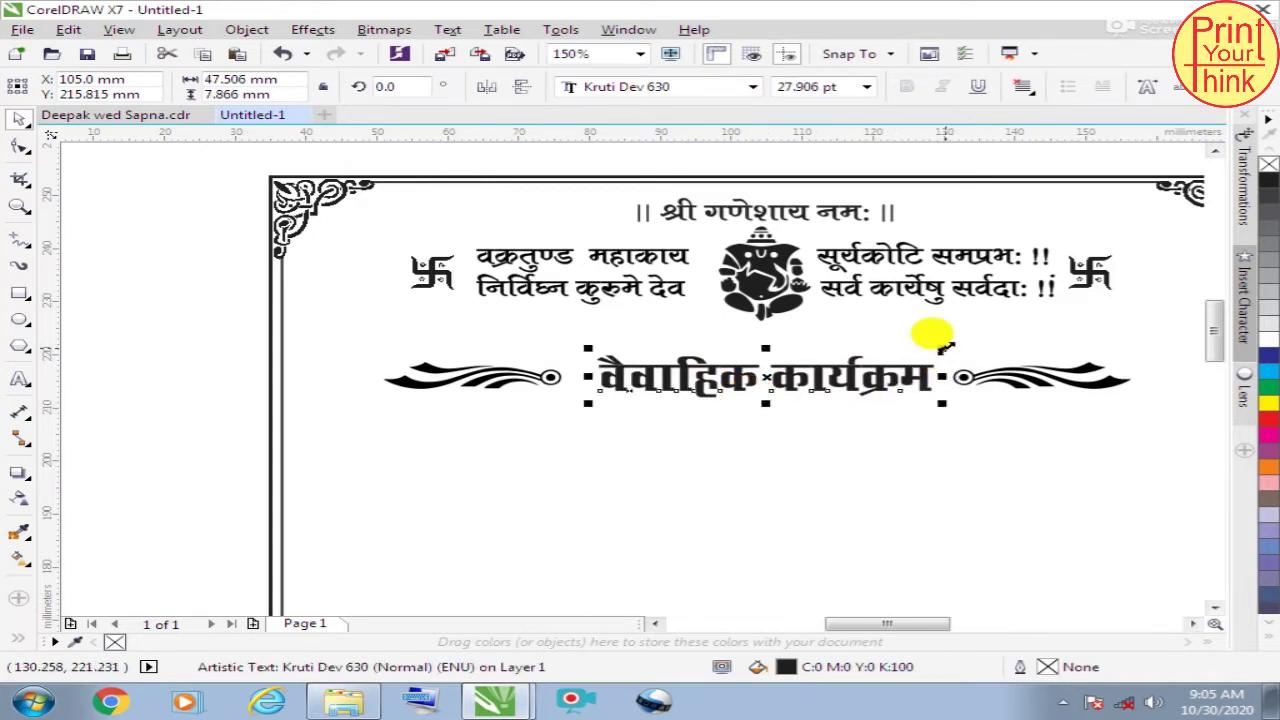
{"action": "left_click_drag", "start_coordinate": [945, 347], "coordinate": [962, 366]}
{"action": "left_click", "coordinate": [963, 374]}
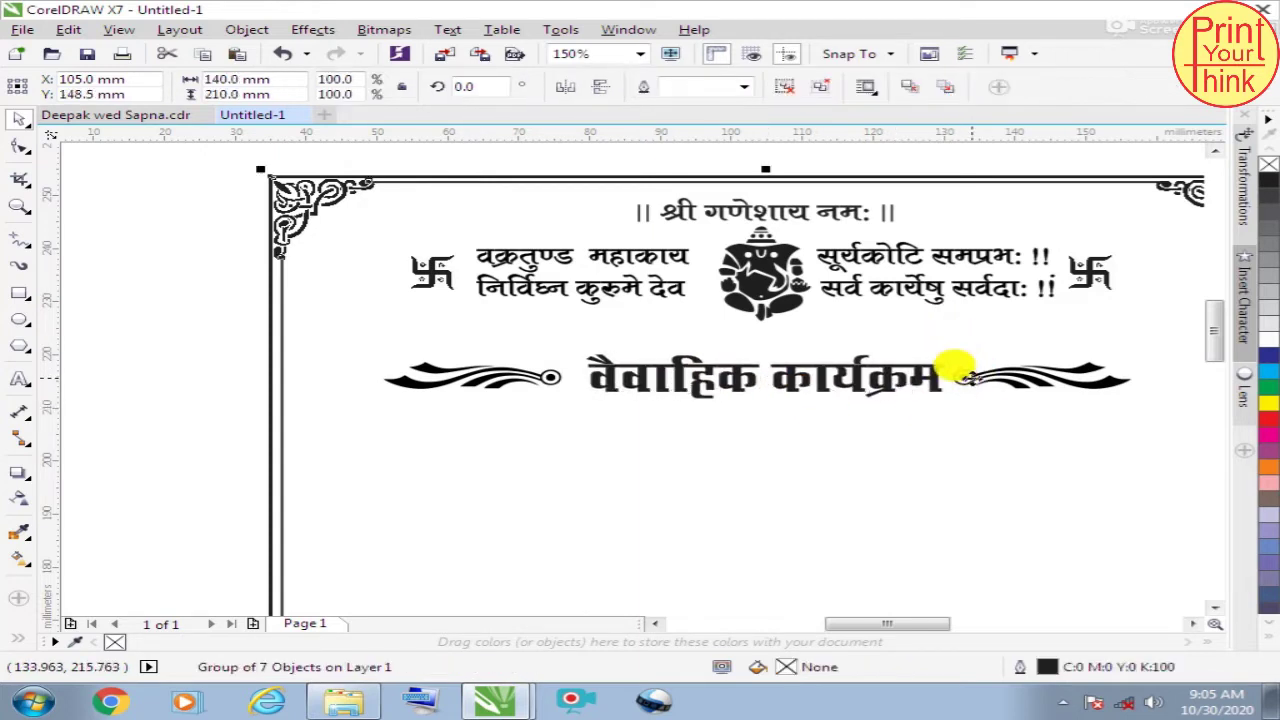
{"action": "left_click_drag", "start_coordinate": [149, 320], "coordinate": [600, 440]}
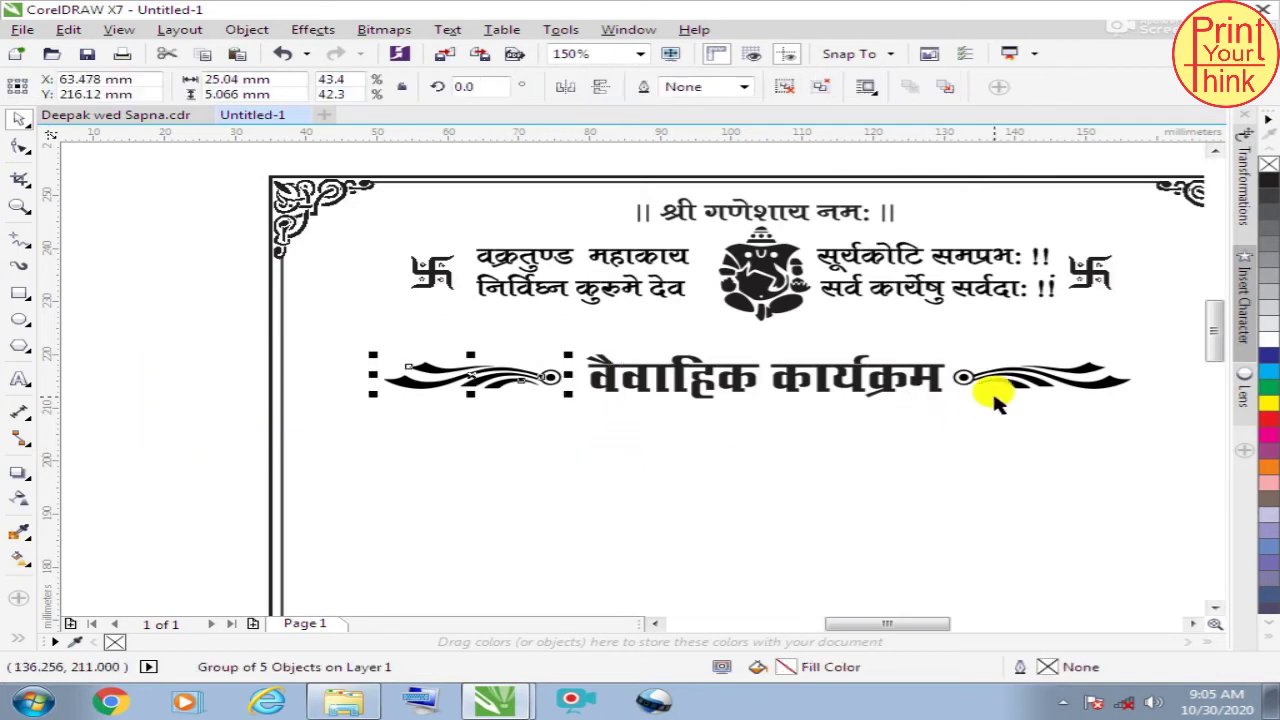
Step: Group the वैवाहिक कार्यक्रम heading with its flourishes and centre the group on the page frame
{"action": "scroll", "coordinate": [734, 386], "scroll_direction": "down", "scroll_amount": 2}
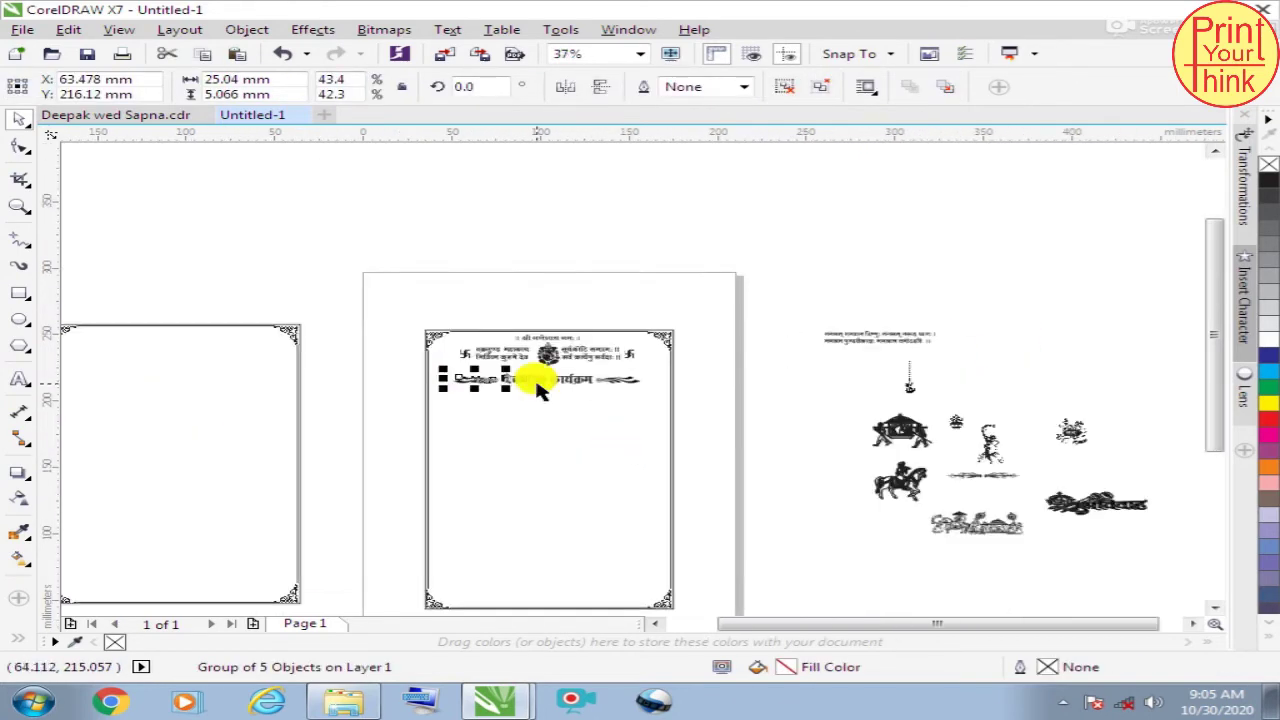
{"action": "scroll", "coordinate": [612, 388], "scroll_direction": "up", "scroll_amount": 1}
{"action": "left_click_drag", "start_coordinate": [806, 351], "coordinate": [600, 400]}
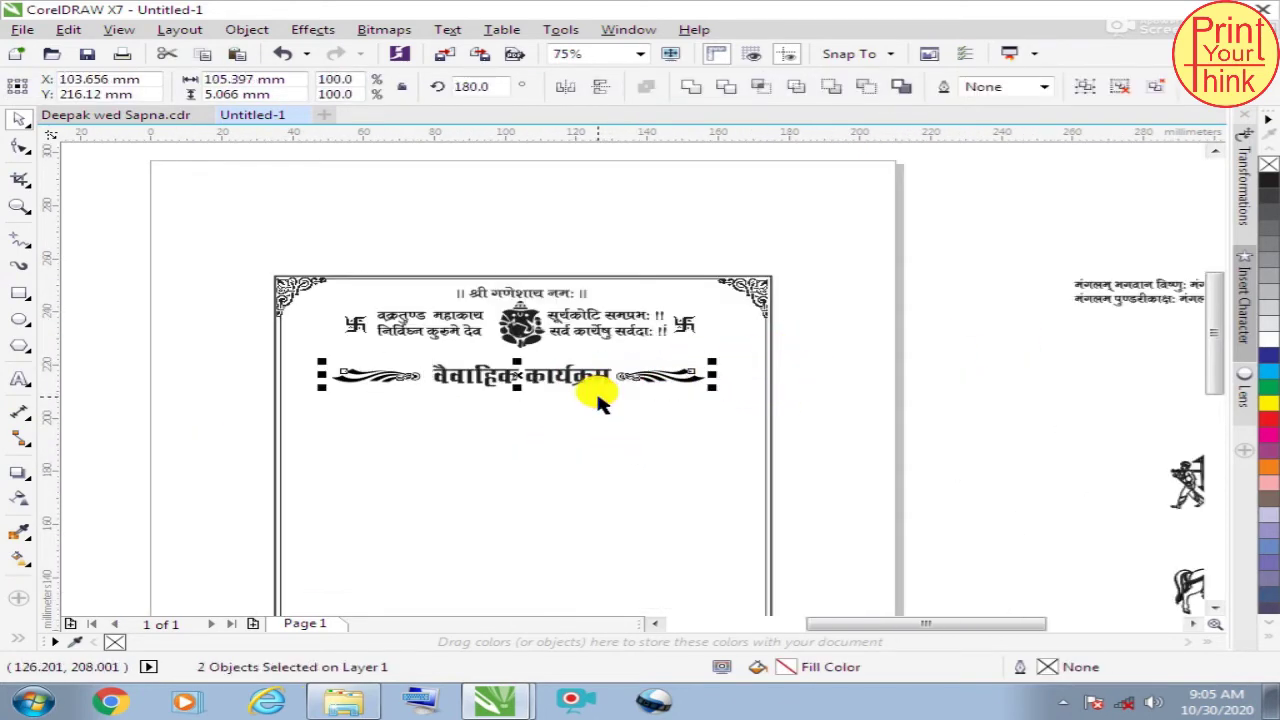
{"action": "key", "text": "ctrl+g"}
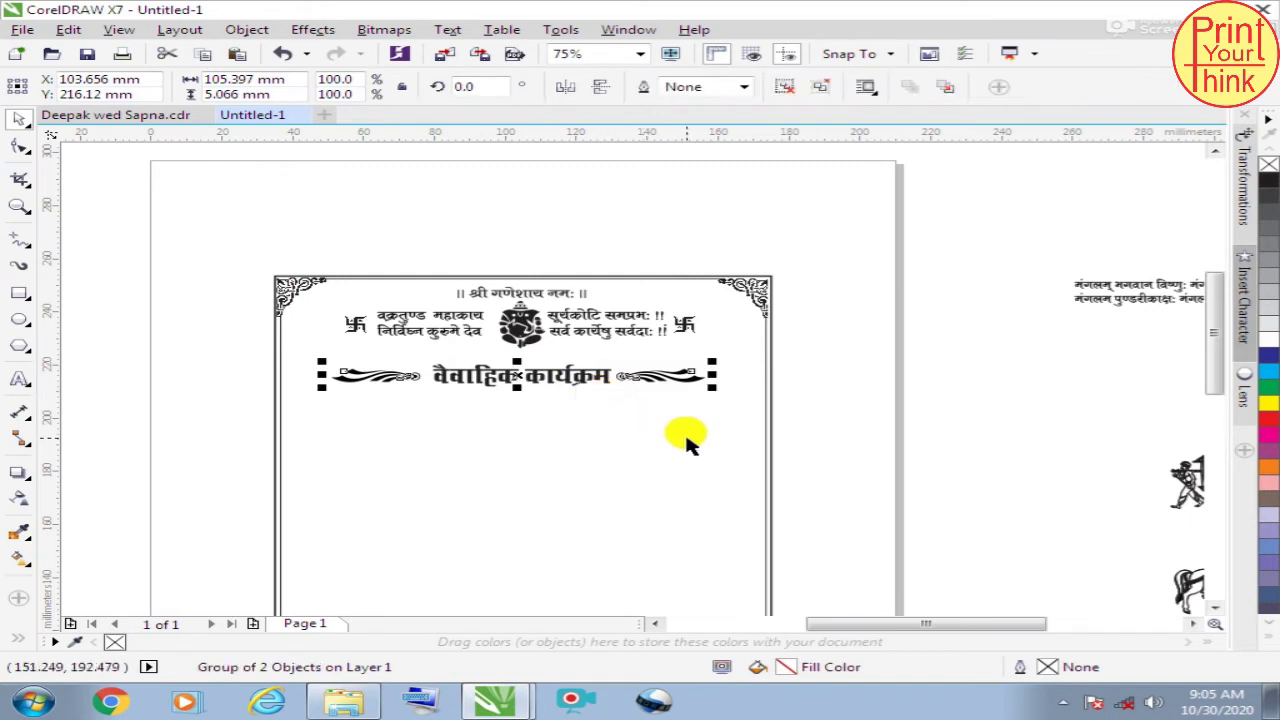
{"action": "left_click", "coordinate": [686, 440], "text": "shift"}
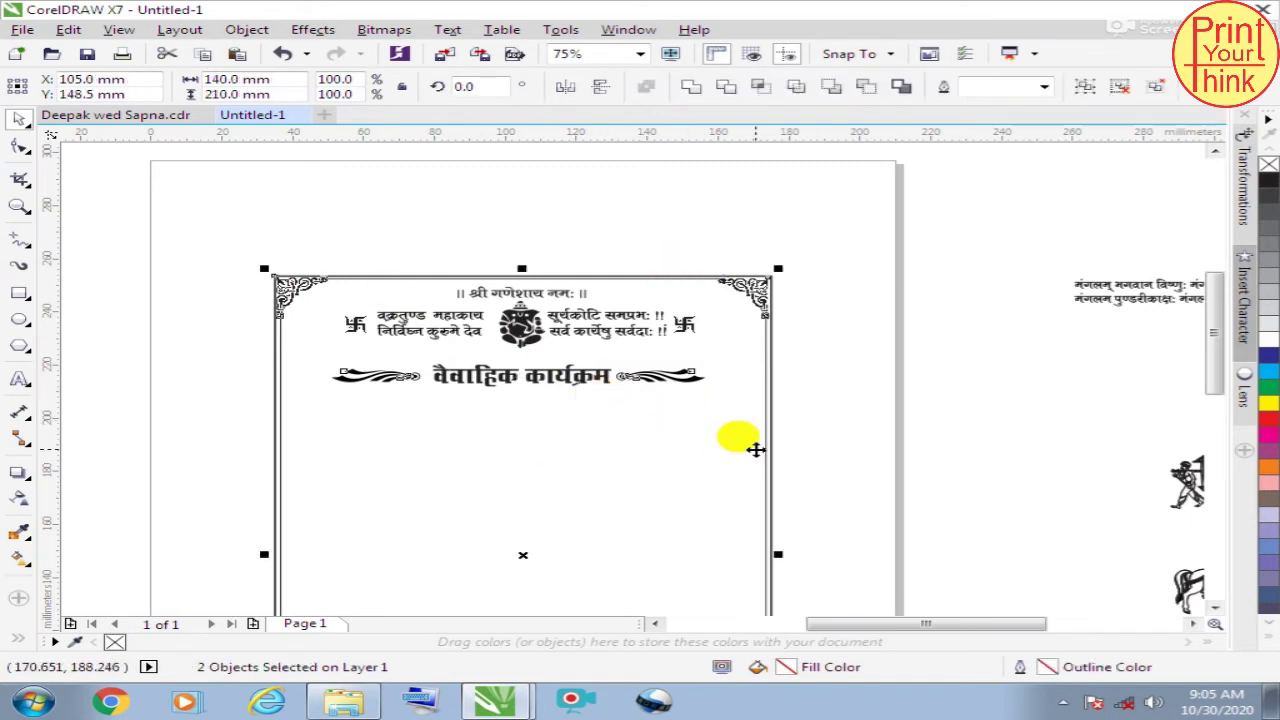
{"action": "key", "text": "e"}
{"action": "left_click", "coordinate": [918, 397]}
Step: Reselect the heading text together with the page frame to recheck its alignment
{"action": "scroll", "coordinate": [460, 383], "scroll_direction": "up", "scroll_amount": 2}
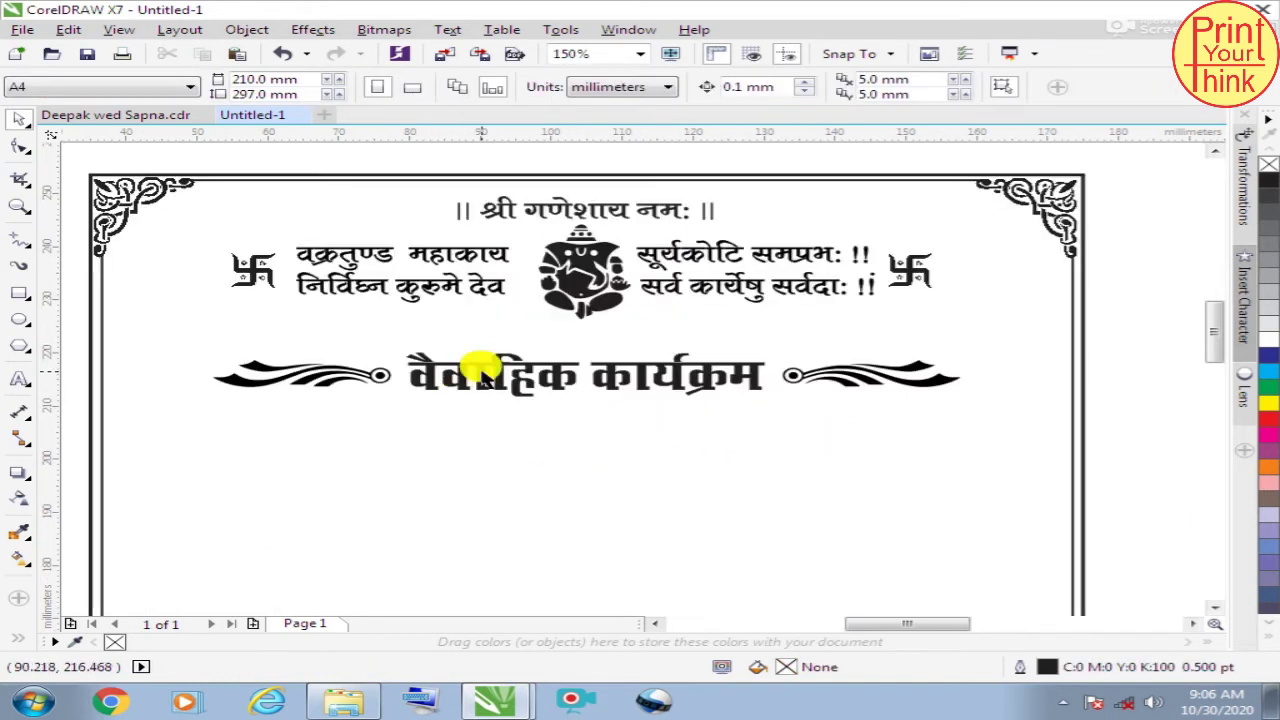
{"action": "left_click", "coordinate": [488, 369]}
{"action": "left_click", "coordinate": [643, 520], "text": "shift"}
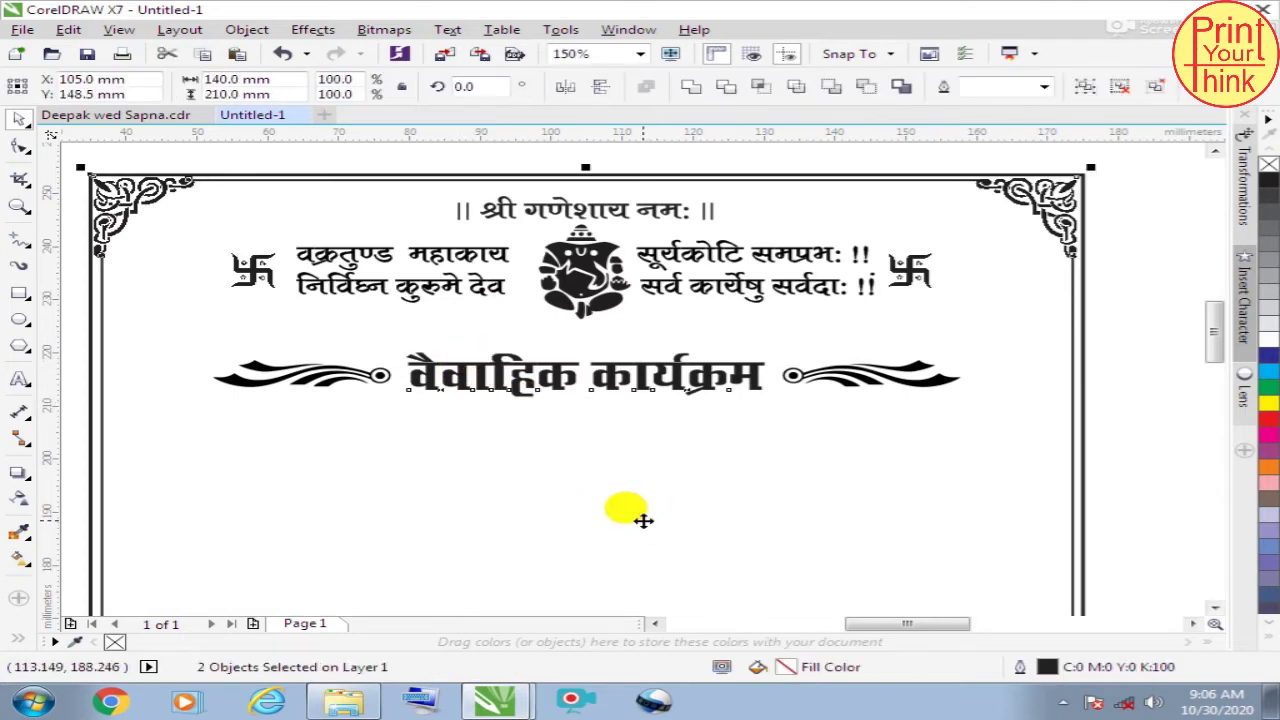
{"action": "left_click", "coordinate": [1108, 290]}
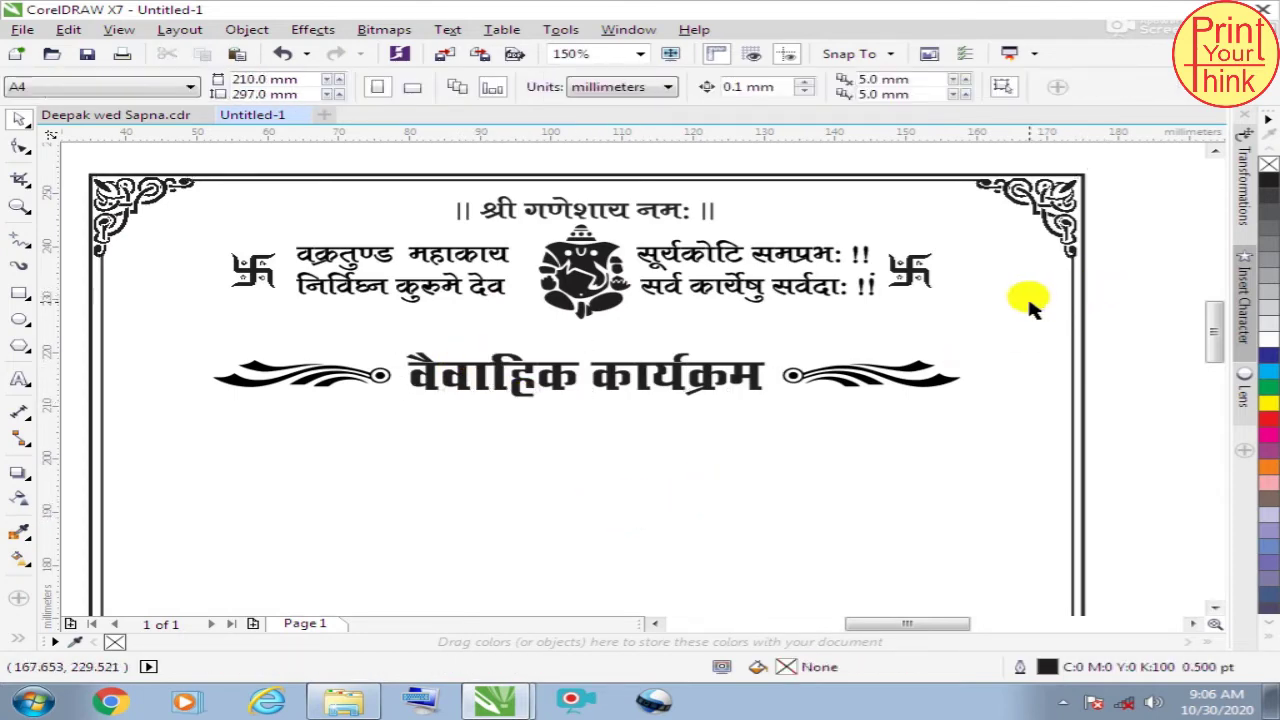
{"action": "left_click", "coordinate": [566, 370]}
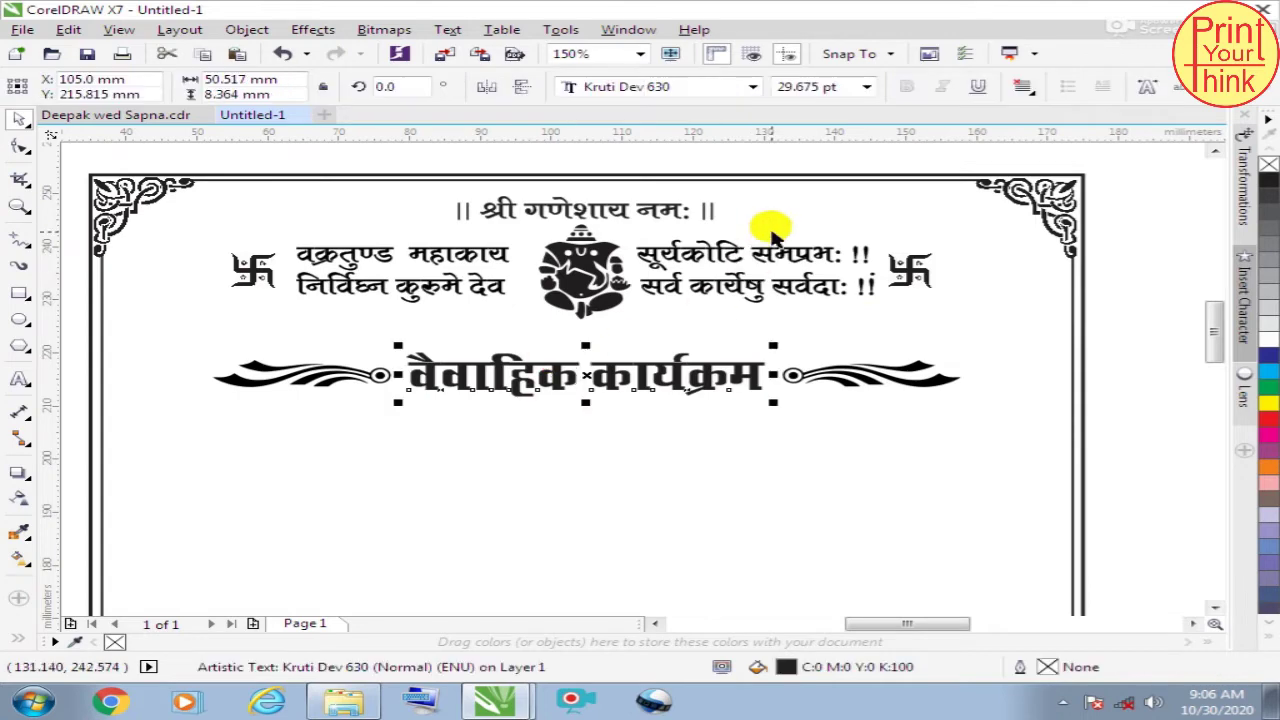
{"action": "left_click", "coordinate": [772, 180], "text": "shift"}
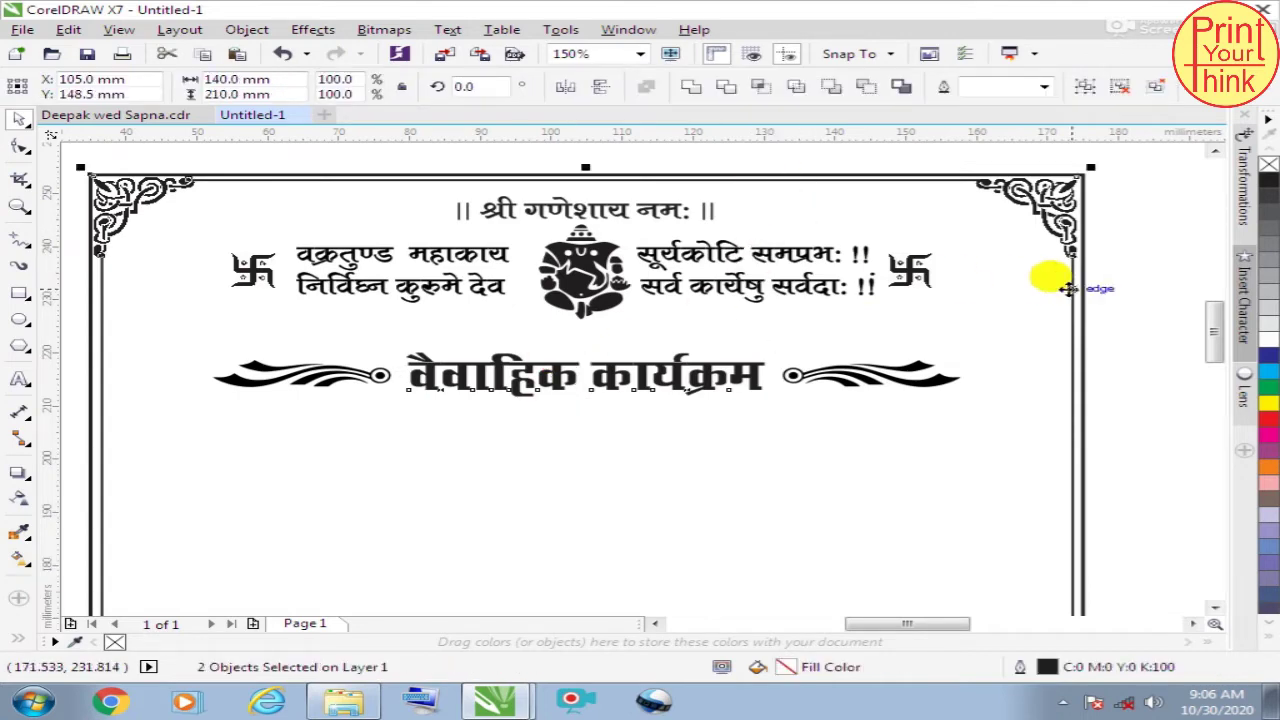
{"action": "left_click", "coordinate": [1100, 249]}
Step: Nudge the heading and both flourishes slightly higher on the page
{"action": "key", "text": "F3"}
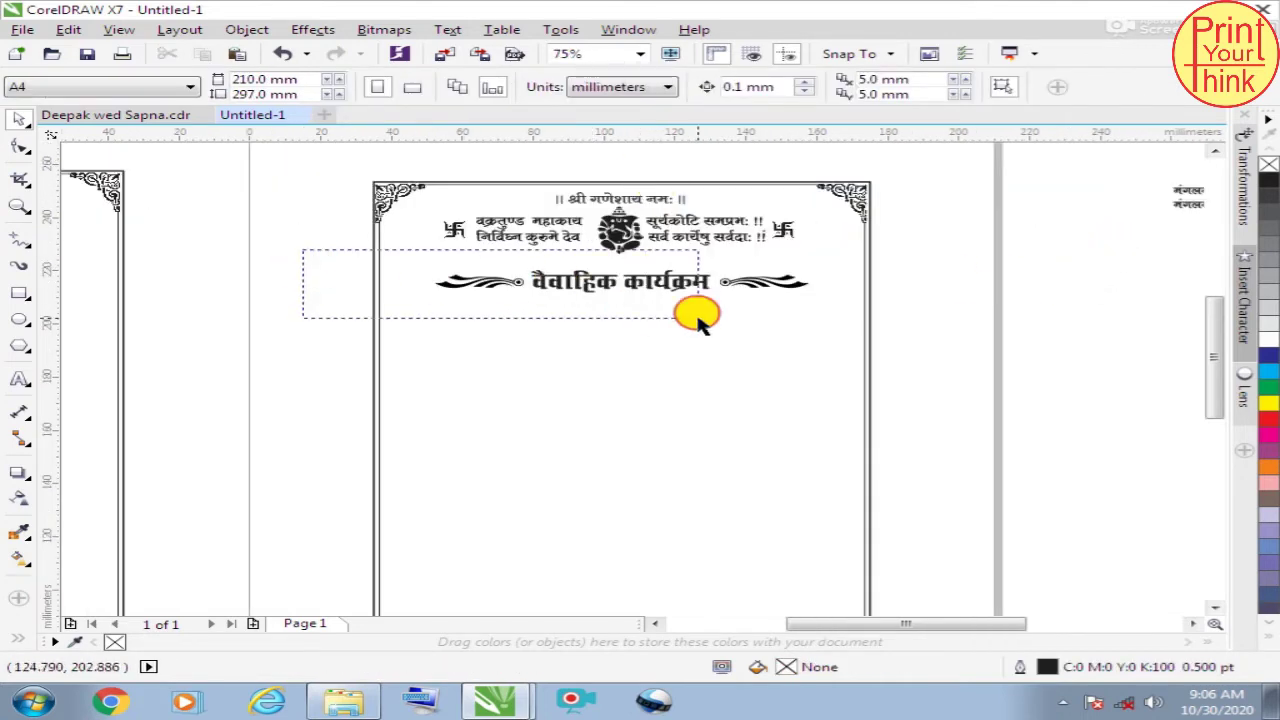
{"action": "left_click_drag", "start_coordinate": [300, 252], "coordinate": [830, 318]}
{"action": "scroll", "coordinate": [530, 268], "scroll_direction": "up", "scroll_amount": 1}
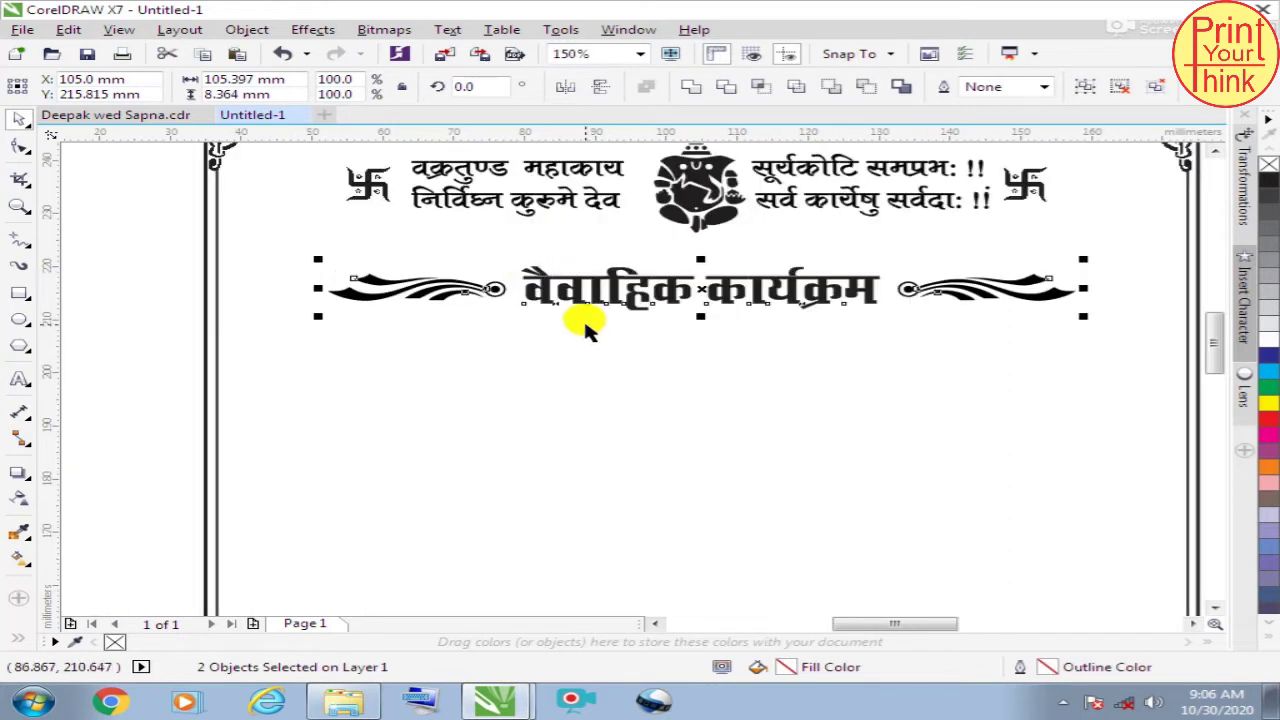
{"action": "left_click_drag", "start_coordinate": [697, 289], "coordinate": [680, 280]}
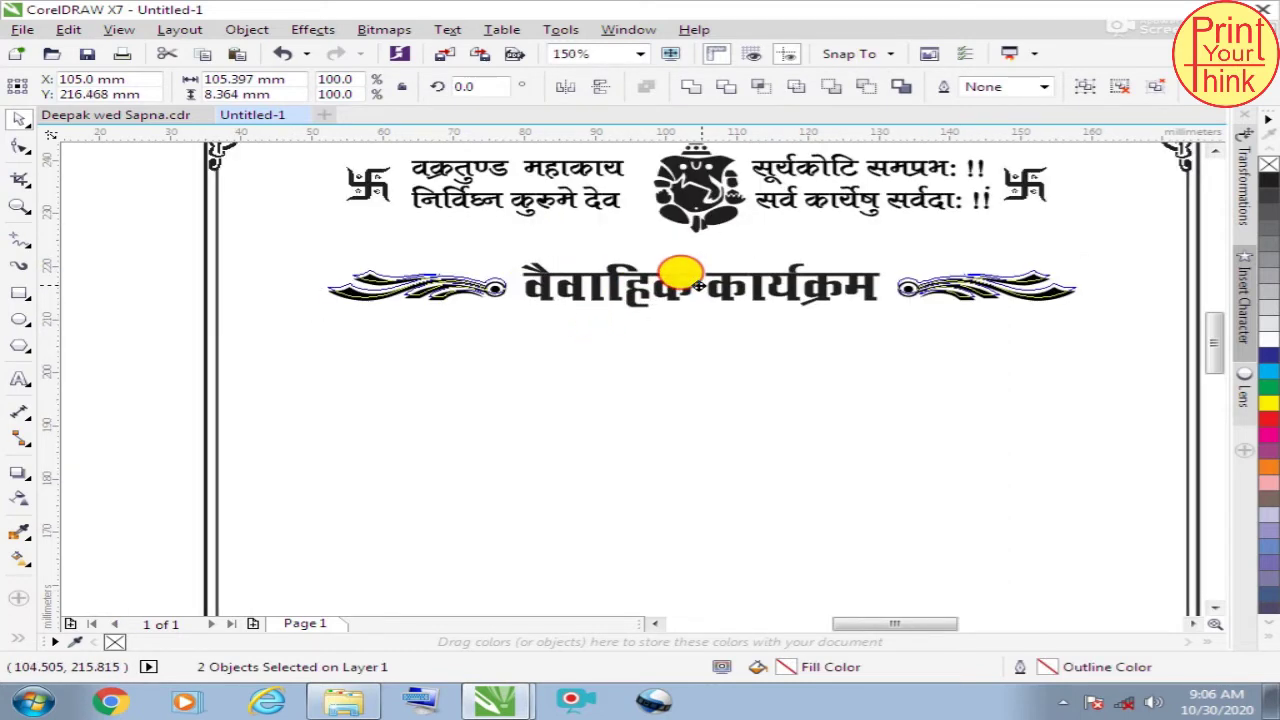
{"action": "left_click", "coordinate": [172, 230]}
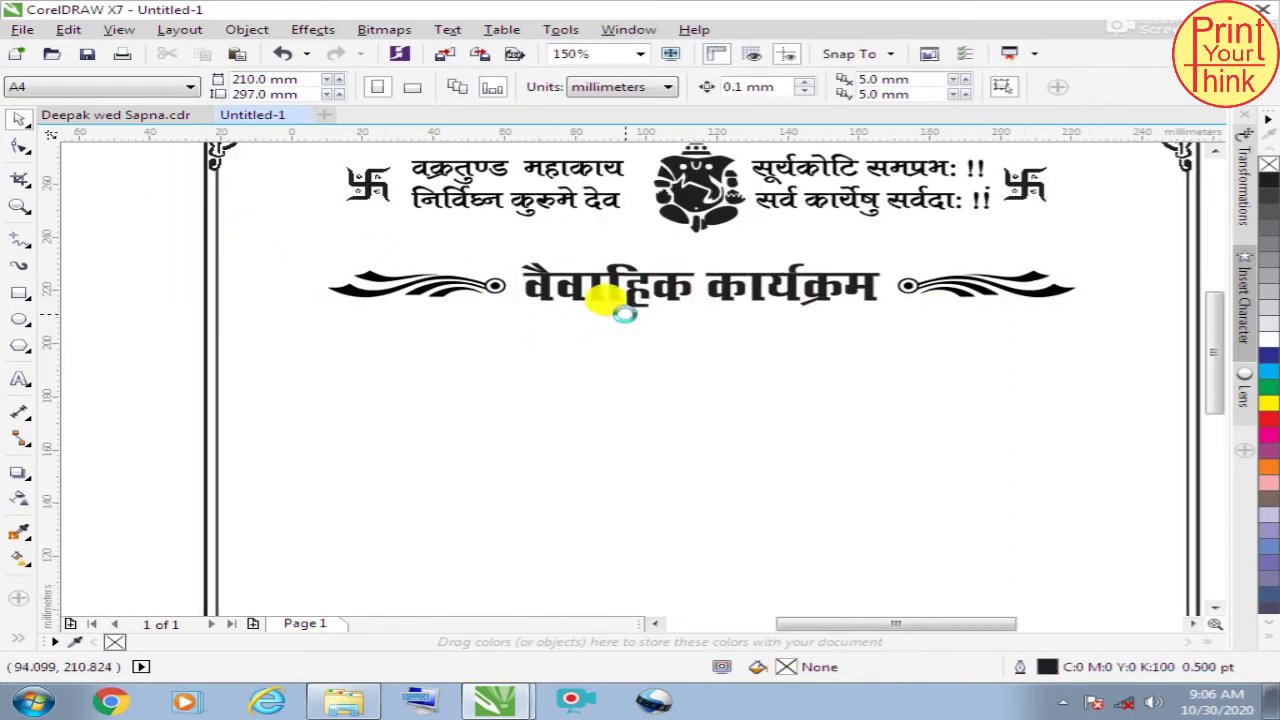
{"action": "scroll", "coordinate": [614, 300], "scroll_direction": "down", "scroll_amount": 2}
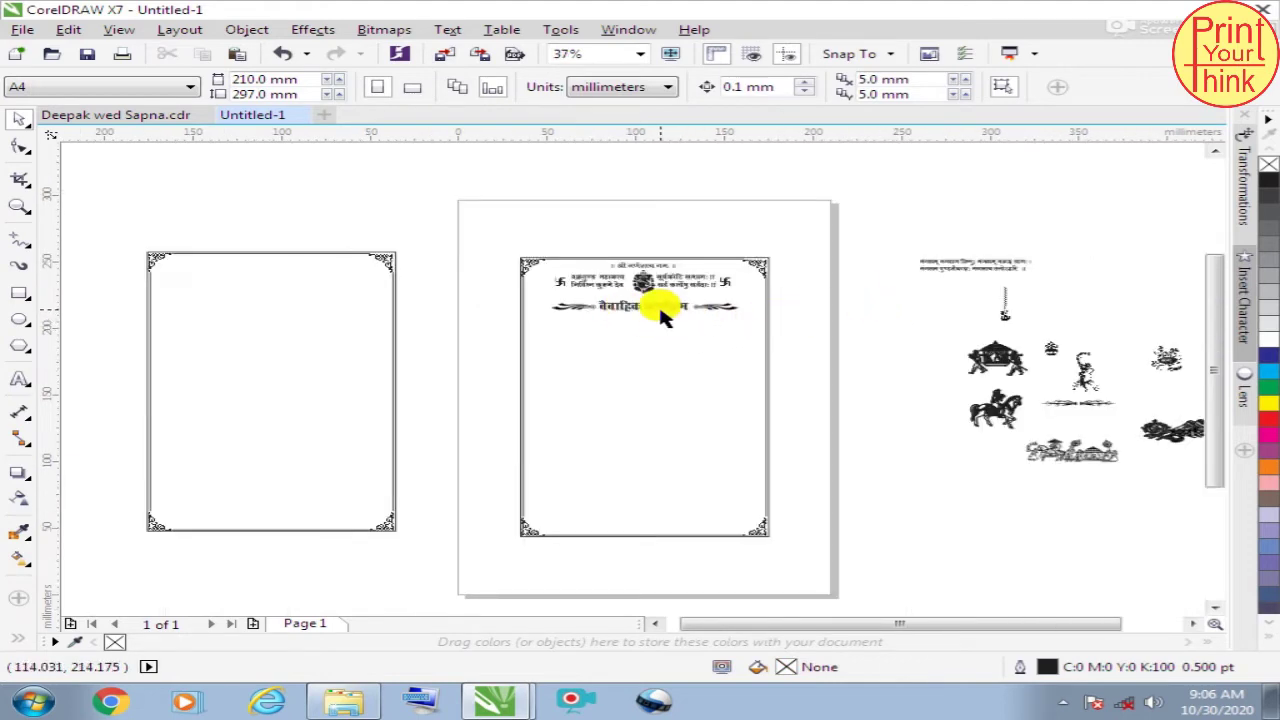
{"action": "scroll", "coordinate": [660, 315], "scroll_direction": "up", "scroll_amount": 1}
{"action": "scroll", "coordinate": [523, 329], "scroll_direction": "up", "scroll_amount": 1}
{"action": "scroll", "coordinate": [512, 288], "scroll_direction": "down", "scroll_amount": 1}
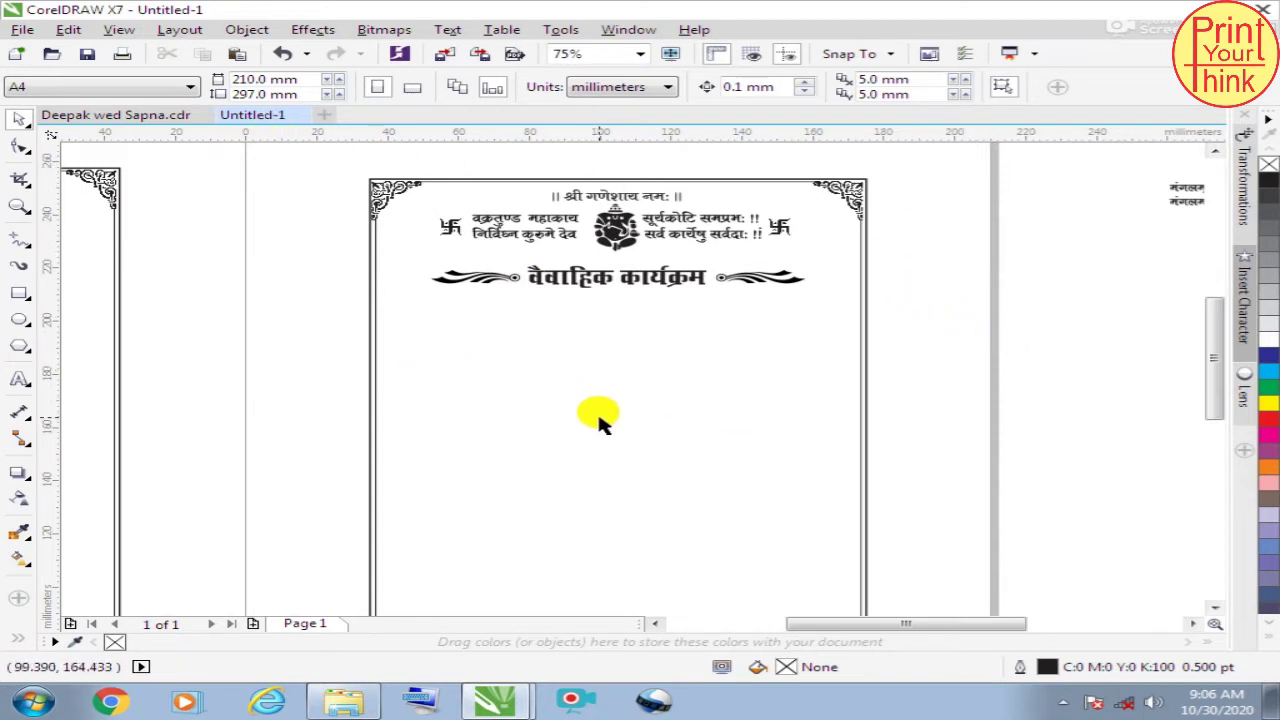
{"action": "scroll", "coordinate": [643, 334], "scroll_direction": "down", "scroll_amount": 2}
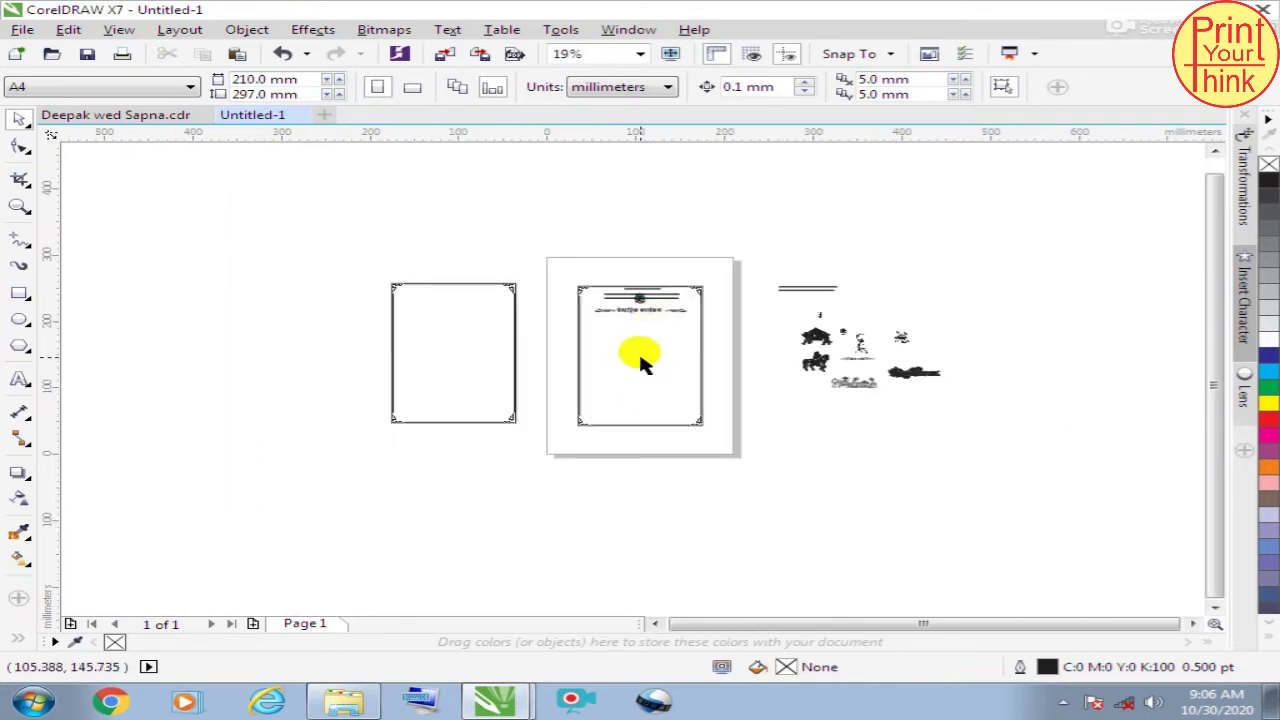
{"action": "scroll", "coordinate": [651, 329], "scroll_direction": "up", "scroll_amount": 1}
{"action": "scroll", "coordinate": [657, 317], "scroll_direction": "up", "scroll_amount": 1}
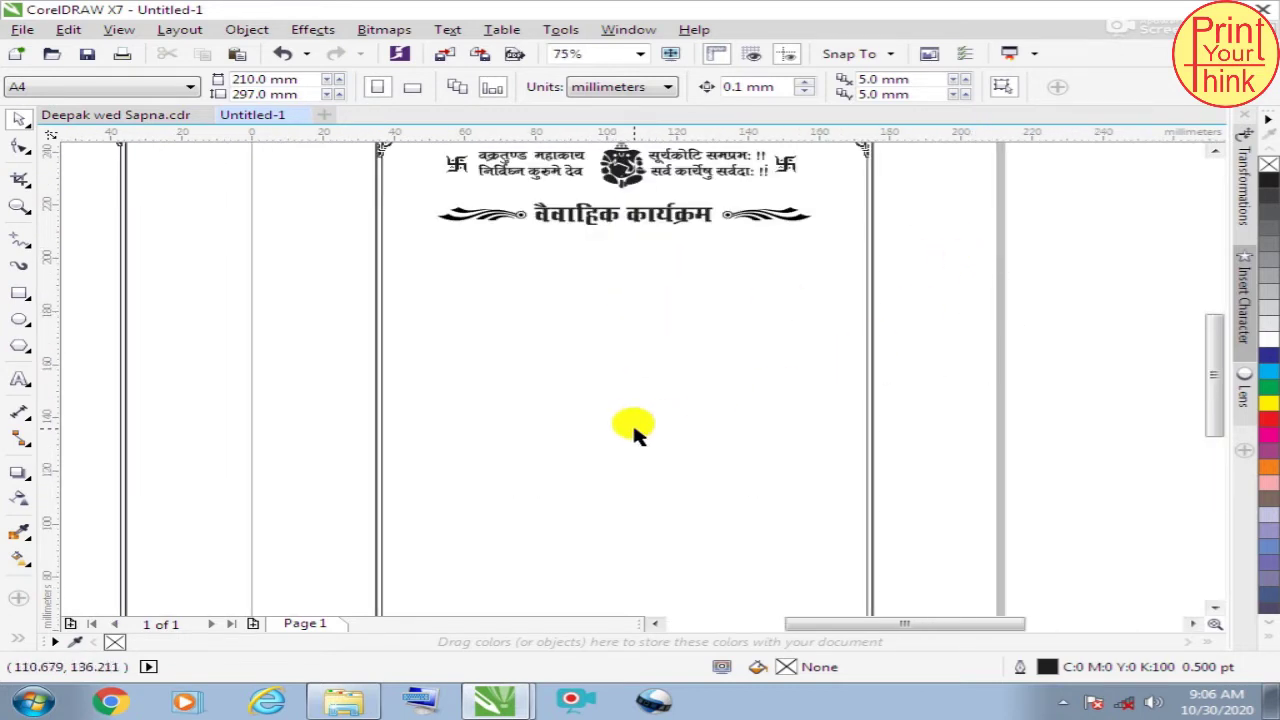
Step: Select the five event date and note text blocks on the Deepak wed Sapna card
{"action": "left_click", "coordinate": [128, 114]}
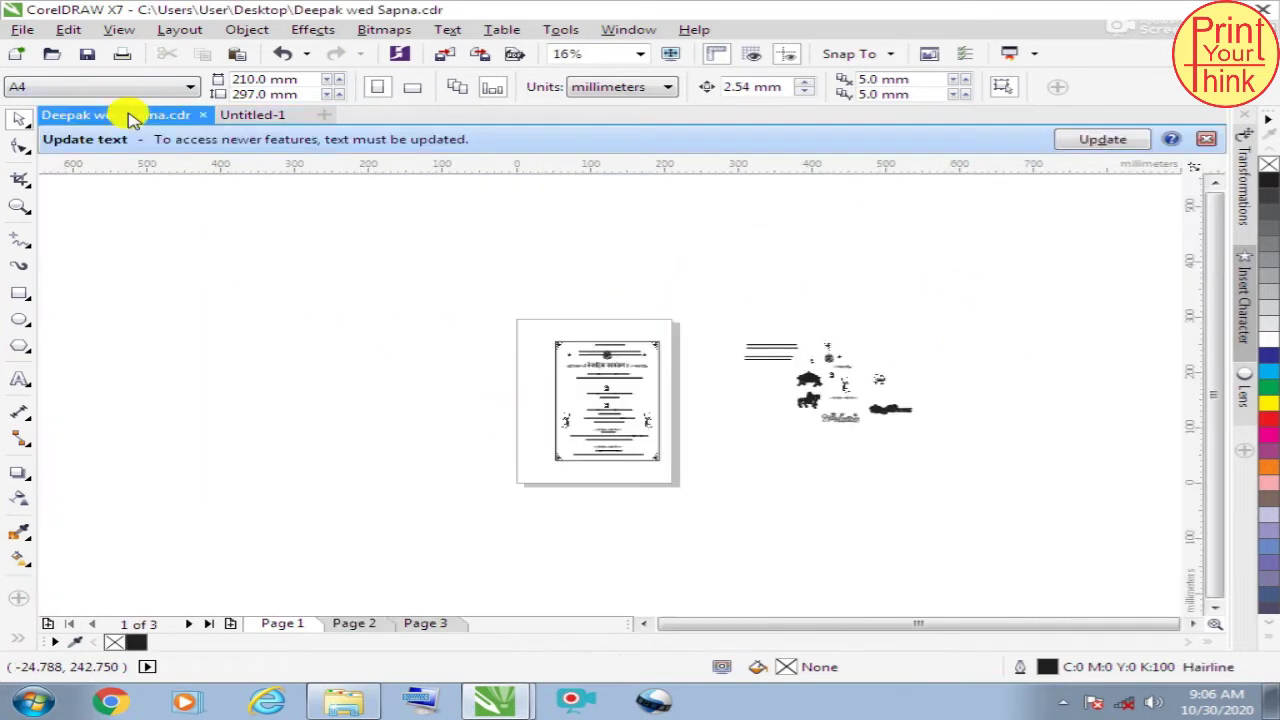
{"action": "scroll", "coordinate": [668, 412], "scroll_direction": "up", "scroll_amount": 3}
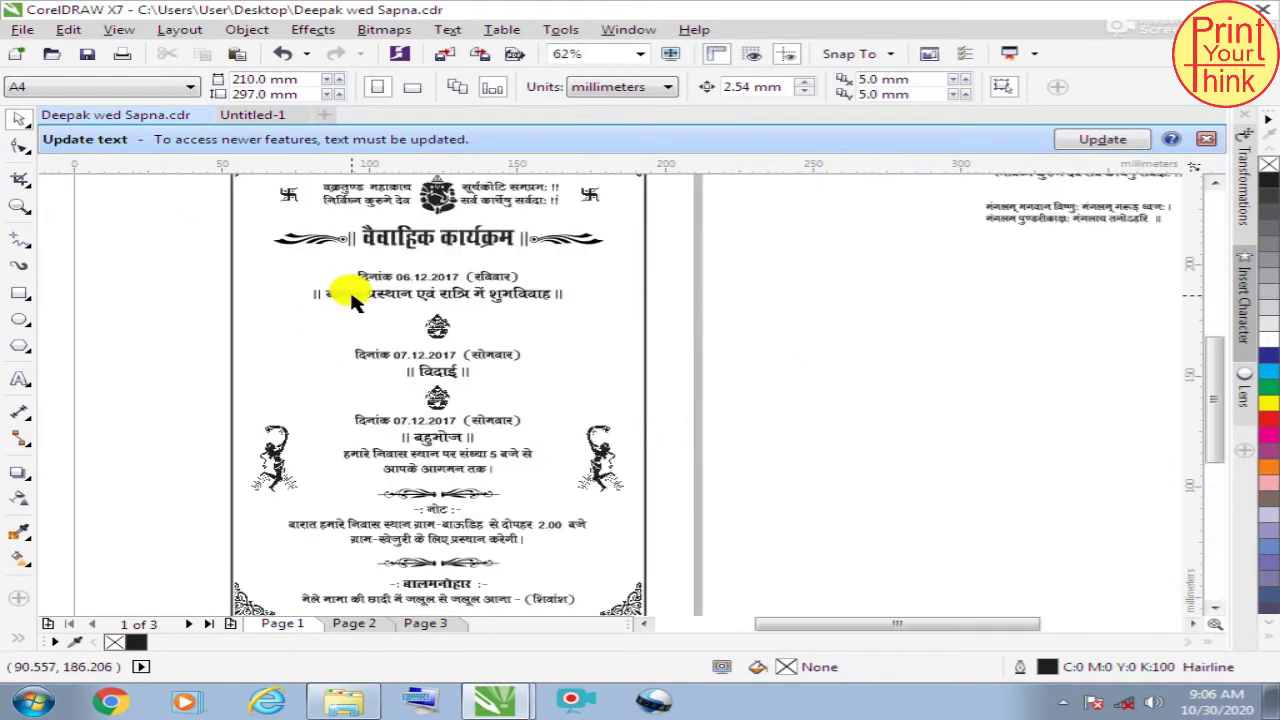
{"action": "left_click", "coordinate": [378, 298]}
{"action": "left_click_drag", "start_coordinate": [762, 262], "coordinate": [318, 478]}
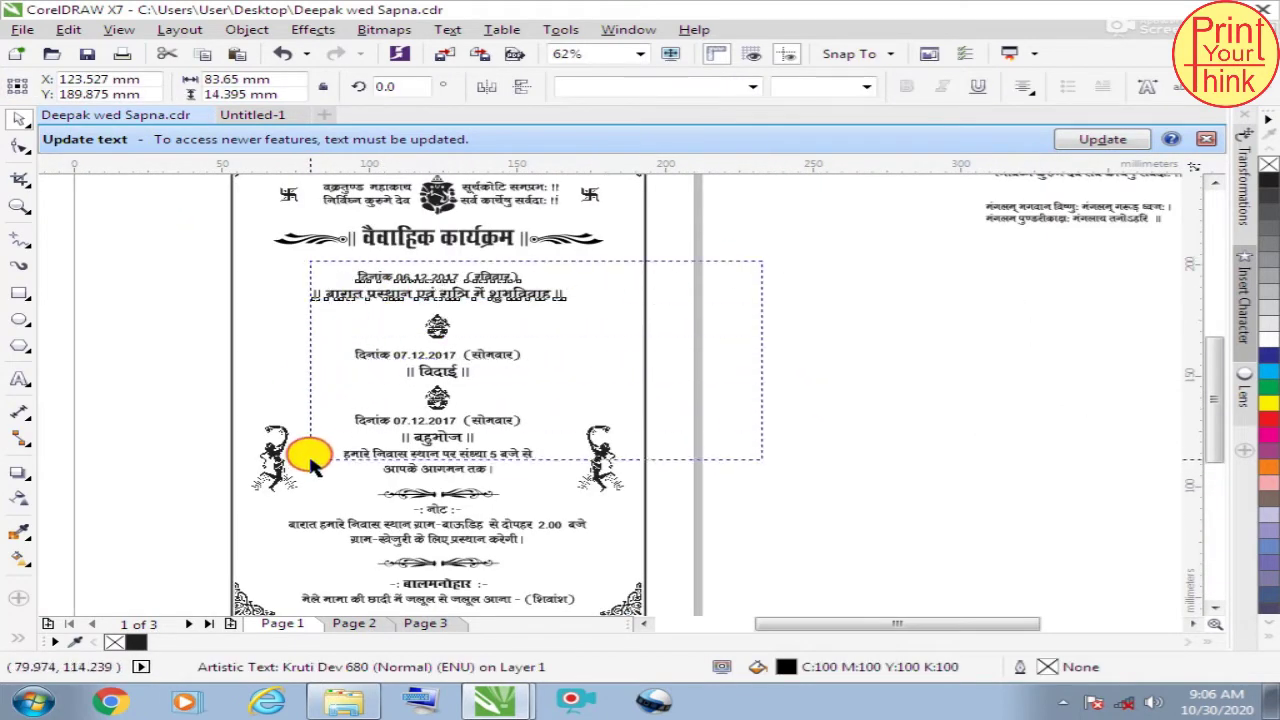
{"action": "left_click", "coordinate": [488, 280]}
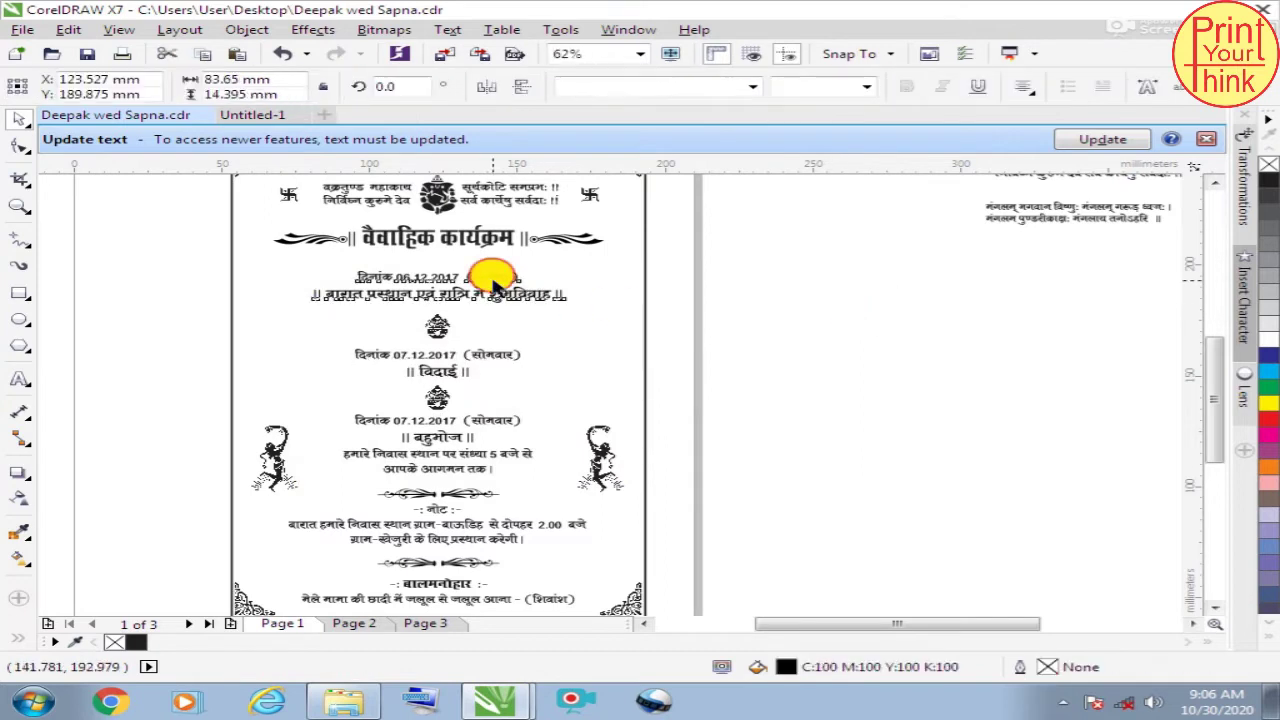
{"action": "left_click", "coordinate": [381, 352], "text": "shift"}
{"action": "left_click", "coordinate": [390, 420], "text": "shift"}
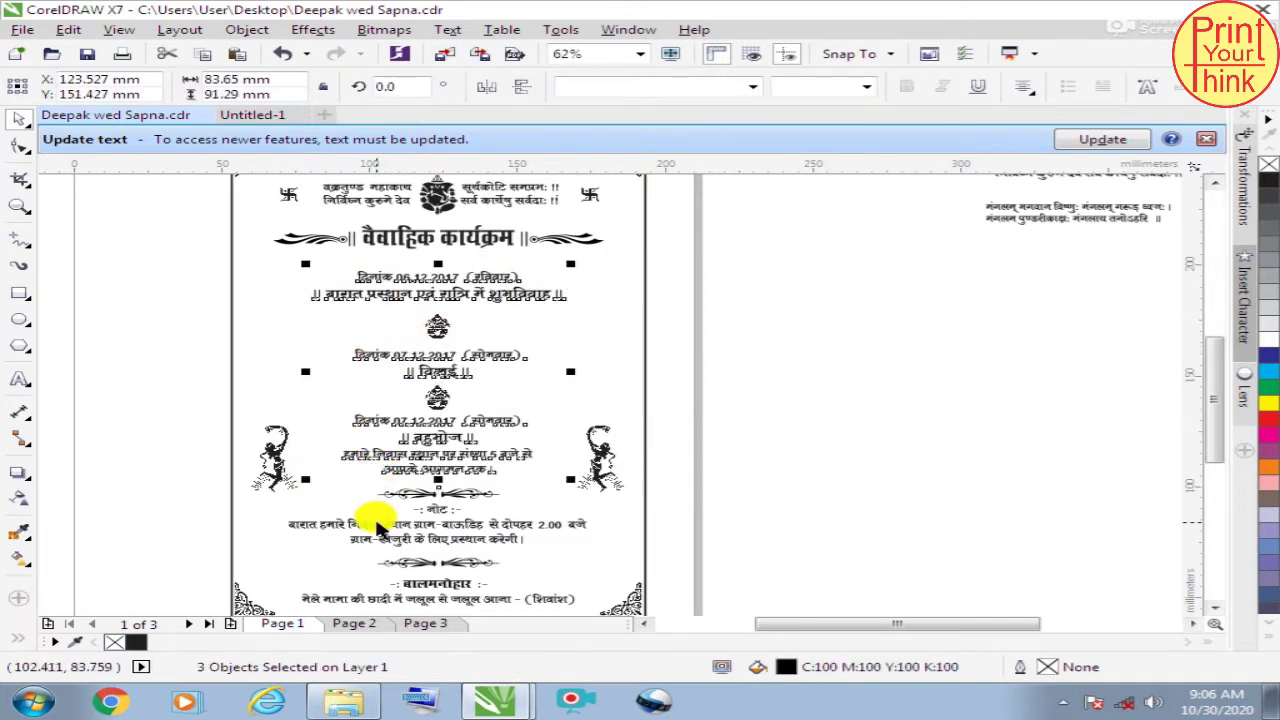
{"action": "left_click", "coordinate": [345, 520], "text": "shift"}
{"action": "left_click", "coordinate": [408, 590], "text": "shift"}
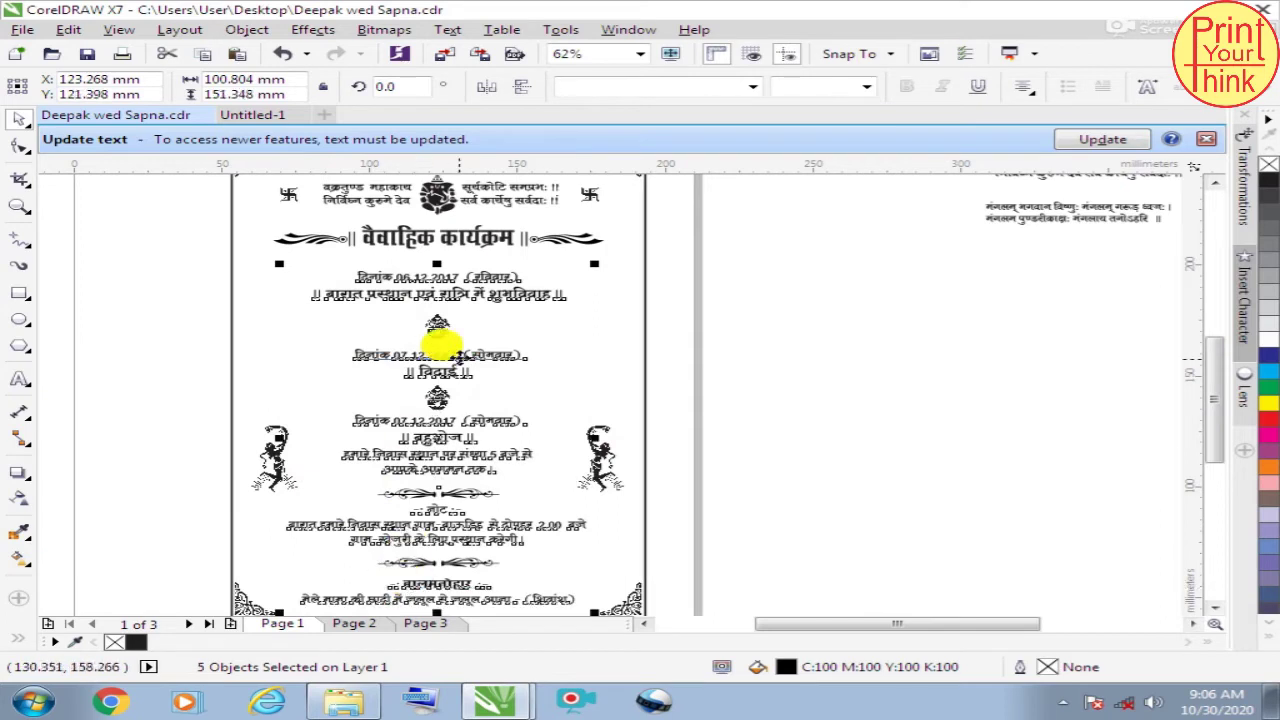
Step: Paste the text blocks into Untitled-1 and align them with the page frame
{"action": "left_click", "coordinate": [250, 114]}
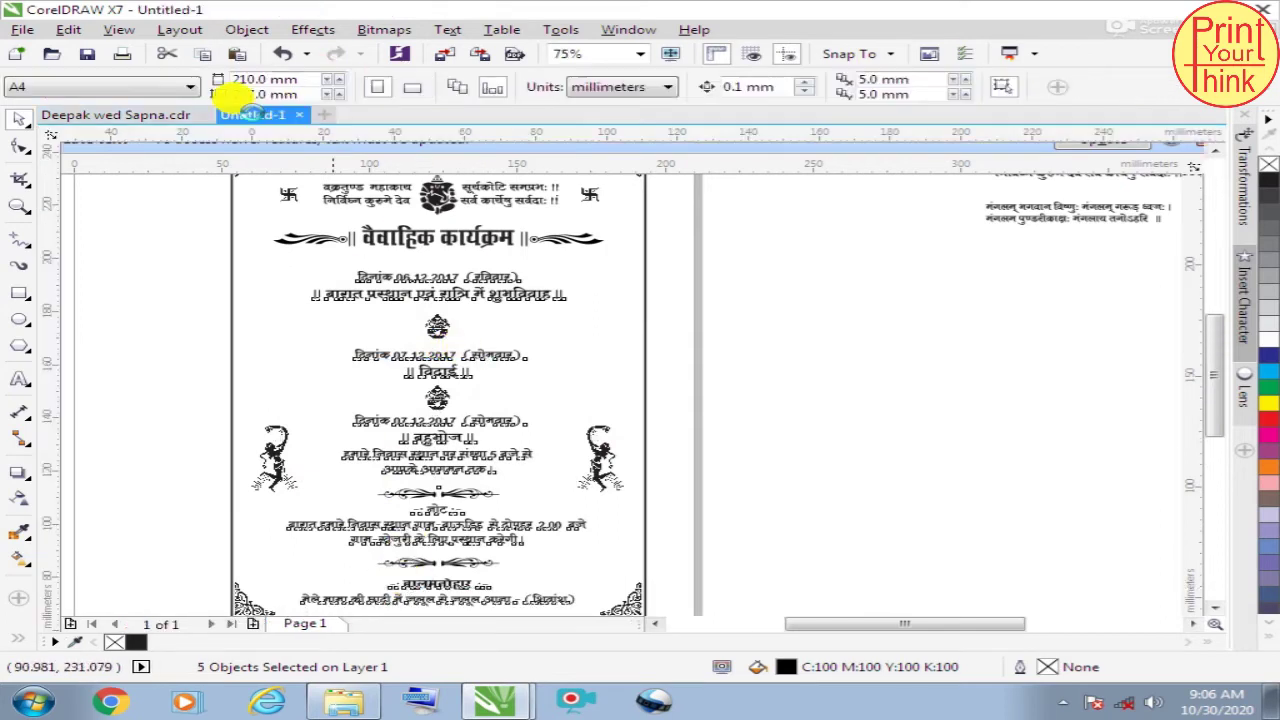
{"action": "key", "text": "ctrl+v"}
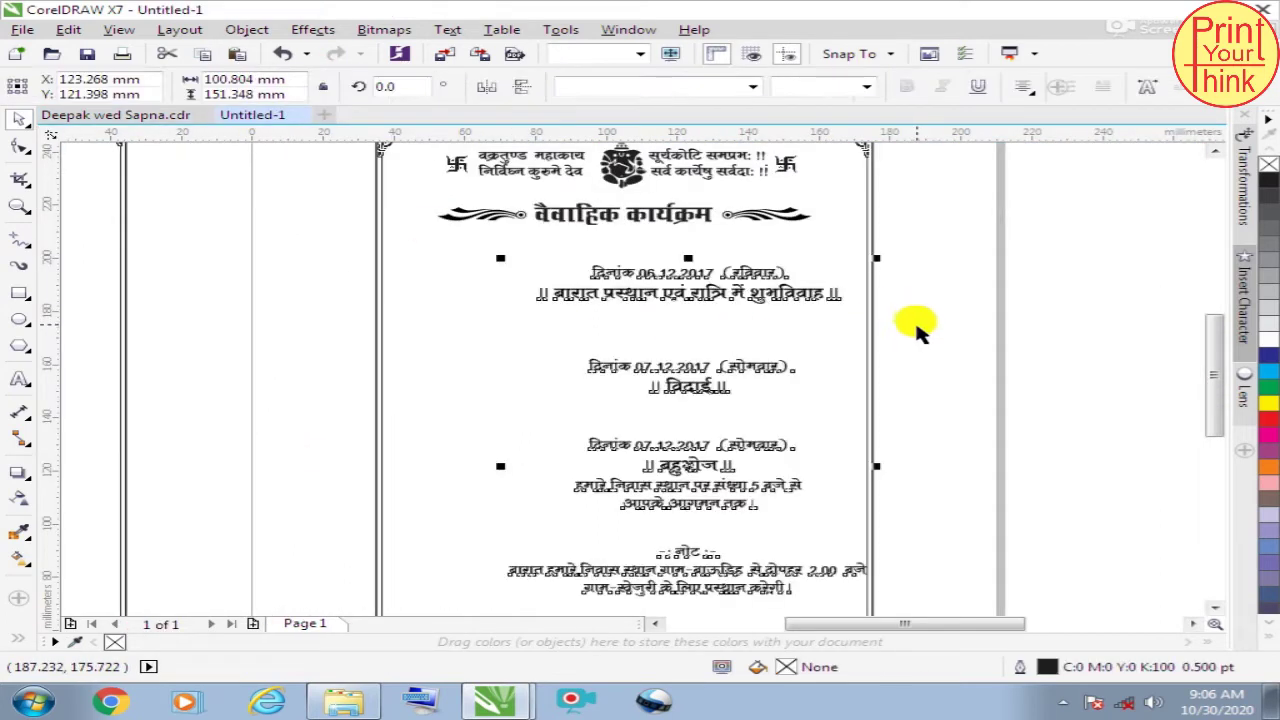
{"action": "left_click_drag", "start_coordinate": [740, 262], "coordinate": [678, 262]}
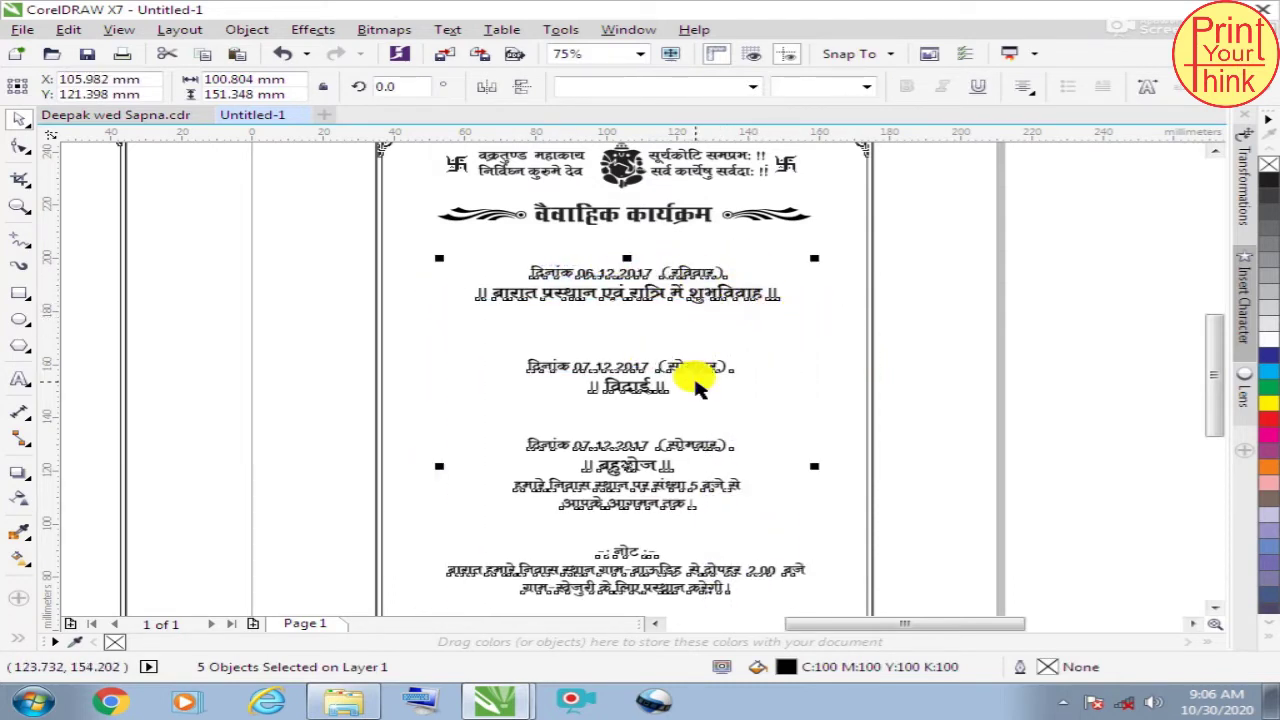
{"action": "left_click", "coordinate": [805, 381], "text": "shift"}
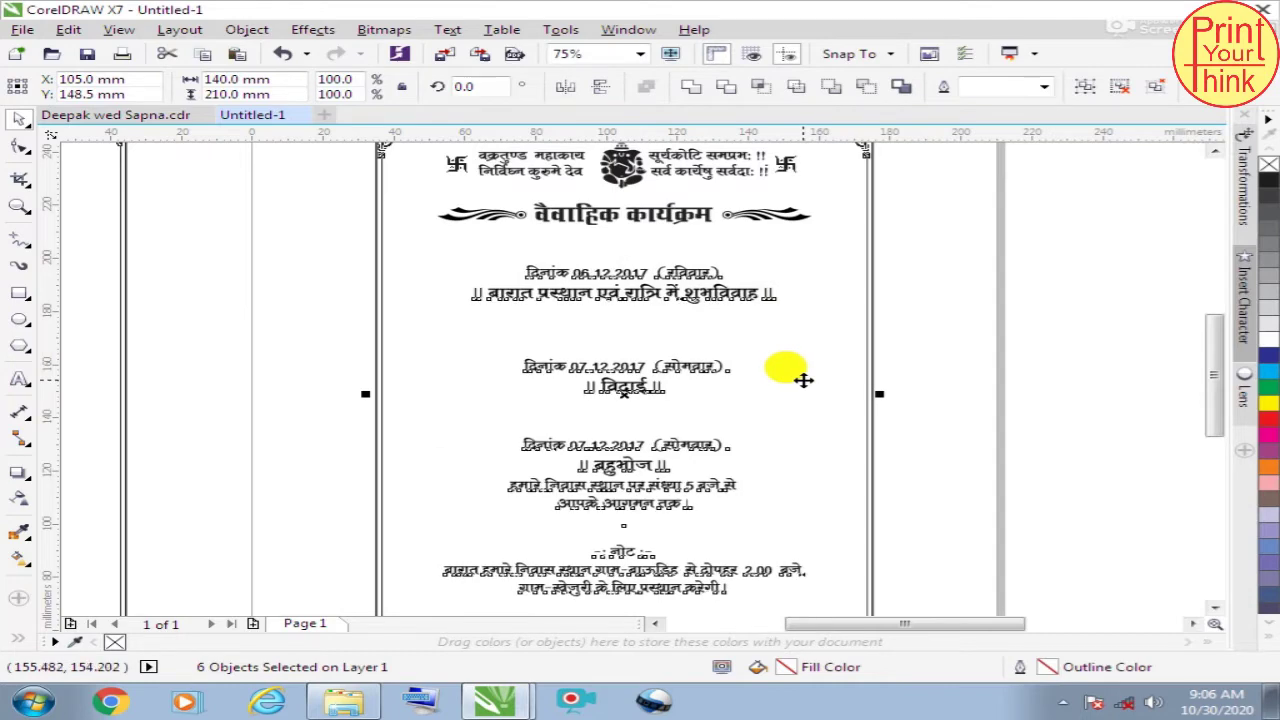
{"action": "left_click", "coordinate": [760, 366]}
{"action": "scroll", "coordinate": [566, 329], "scroll_direction": "down", "scroll_amount": 1}
{"action": "scroll", "coordinate": [640, 285], "scroll_direction": "up", "scroll_amount": 1}
Step: Place kalash pots below the विदाई line and below the आपके आगमन तक line
{"action": "scroll", "coordinate": [660, 320], "scroll_direction": "down", "scroll_amount": 1}
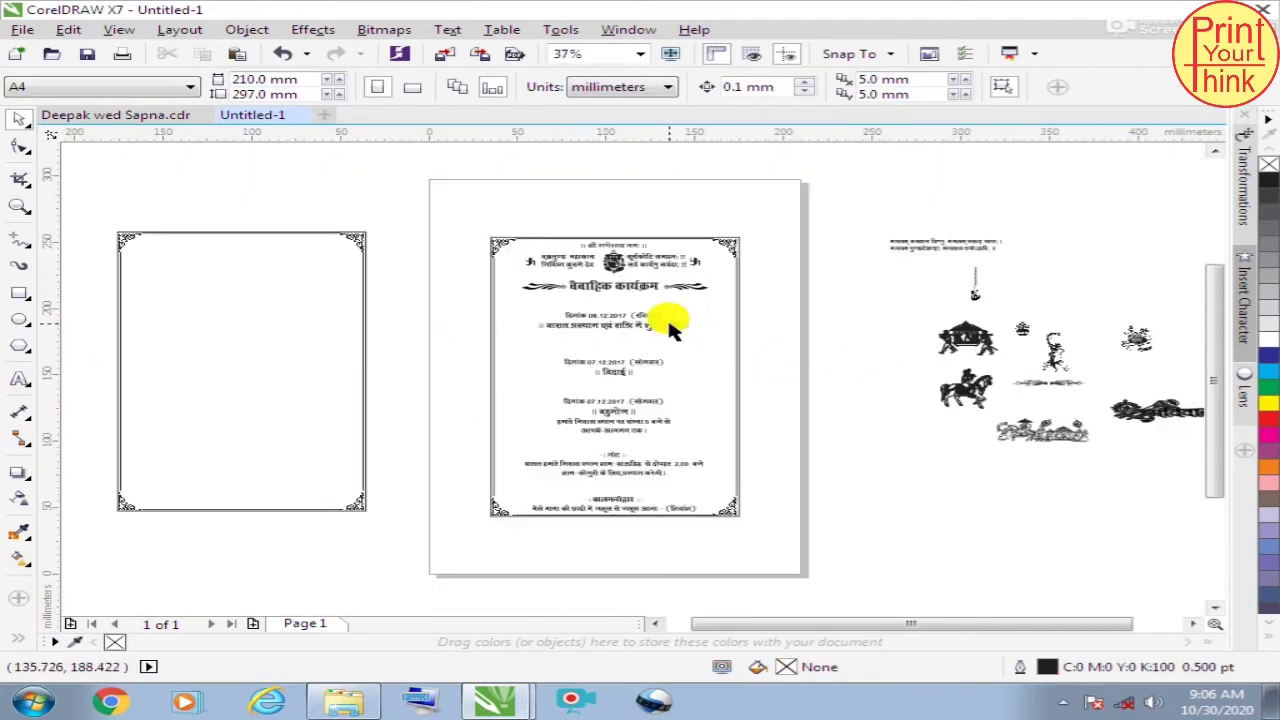
{"action": "left_click_drag", "start_coordinate": [1022, 330], "coordinate": [766, 312]}
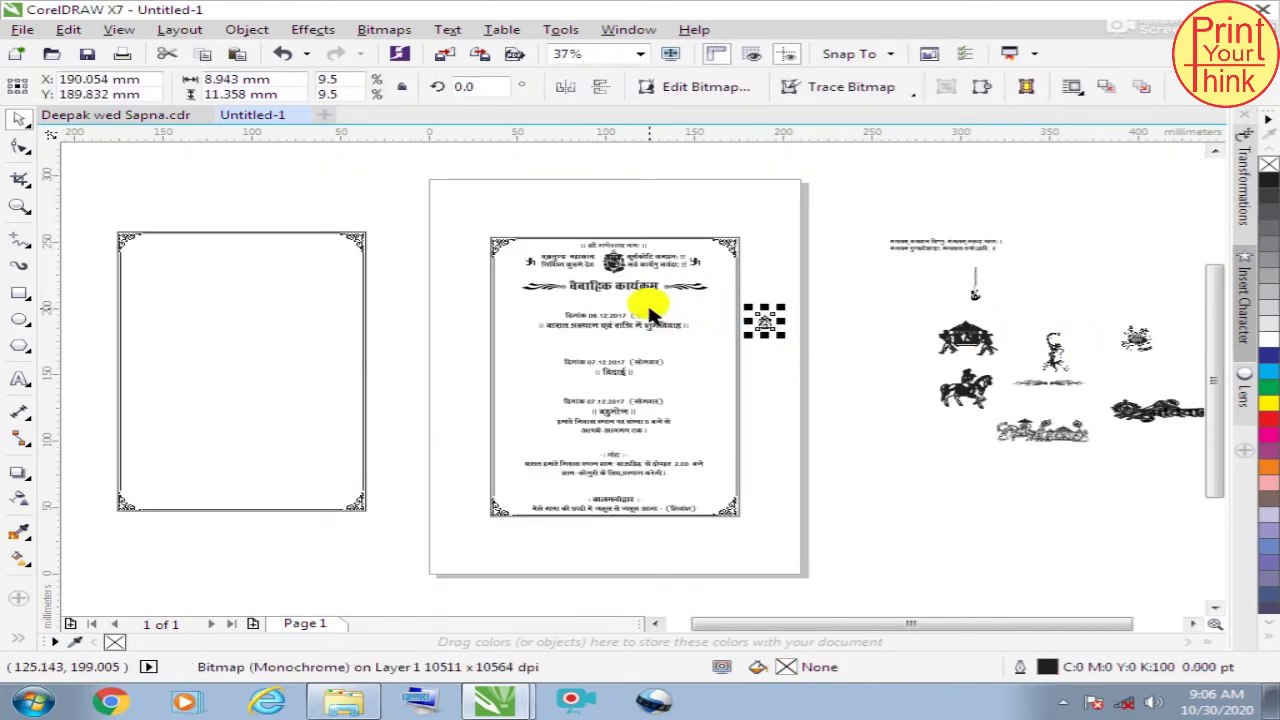
{"action": "scroll", "coordinate": [651, 305], "scroll_direction": "up", "scroll_amount": 2}
{"action": "left_click_drag", "start_coordinate": [1108, 362], "coordinate": [506, 455]}
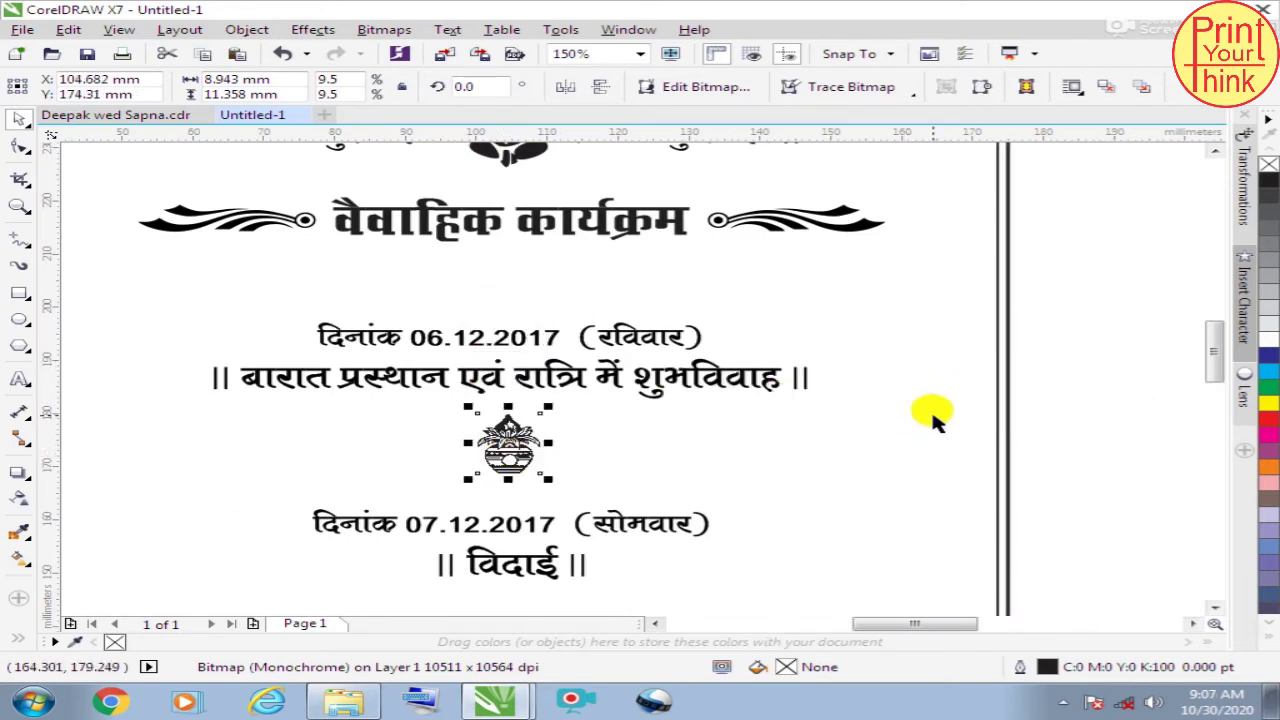
{"action": "scroll", "coordinate": [632, 285], "scroll_direction": "down", "scroll_amount": 2}
{"action": "scroll", "coordinate": [620, 368], "scroll_direction": "up", "scroll_amount": 1}
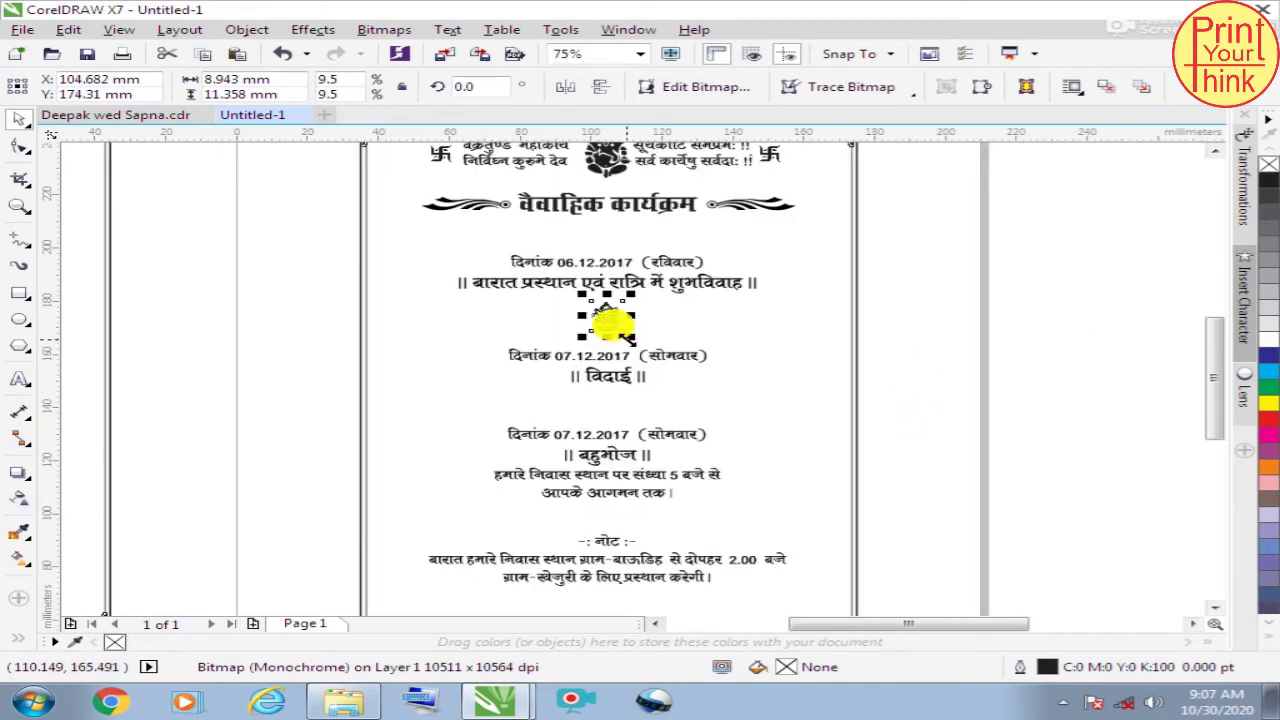
{"action": "scroll", "coordinate": [605, 378], "scroll_direction": "up", "scroll_amount": 1}
{"action": "left_click_drag", "start_coordinate": [578, 292], "coordinate": [584, 489]}
{"action": "scroll", "coordinate": [590, 430], "scroll_direction": "down", "scroll_amount": 1}
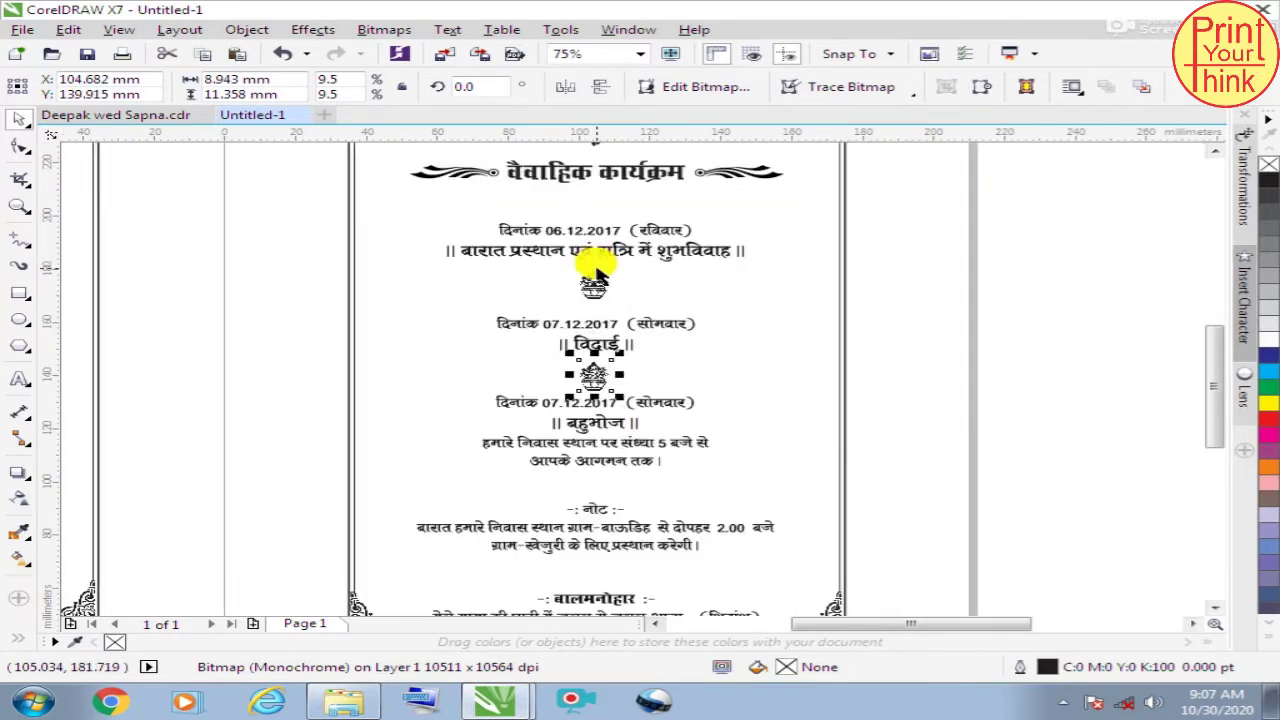
{"action": "scroll", "coordinate": [605, 470], "scroll_direction": "up", "scroll_amount": 1}
{"action": "left_click", "coordinate": [585, 380]}
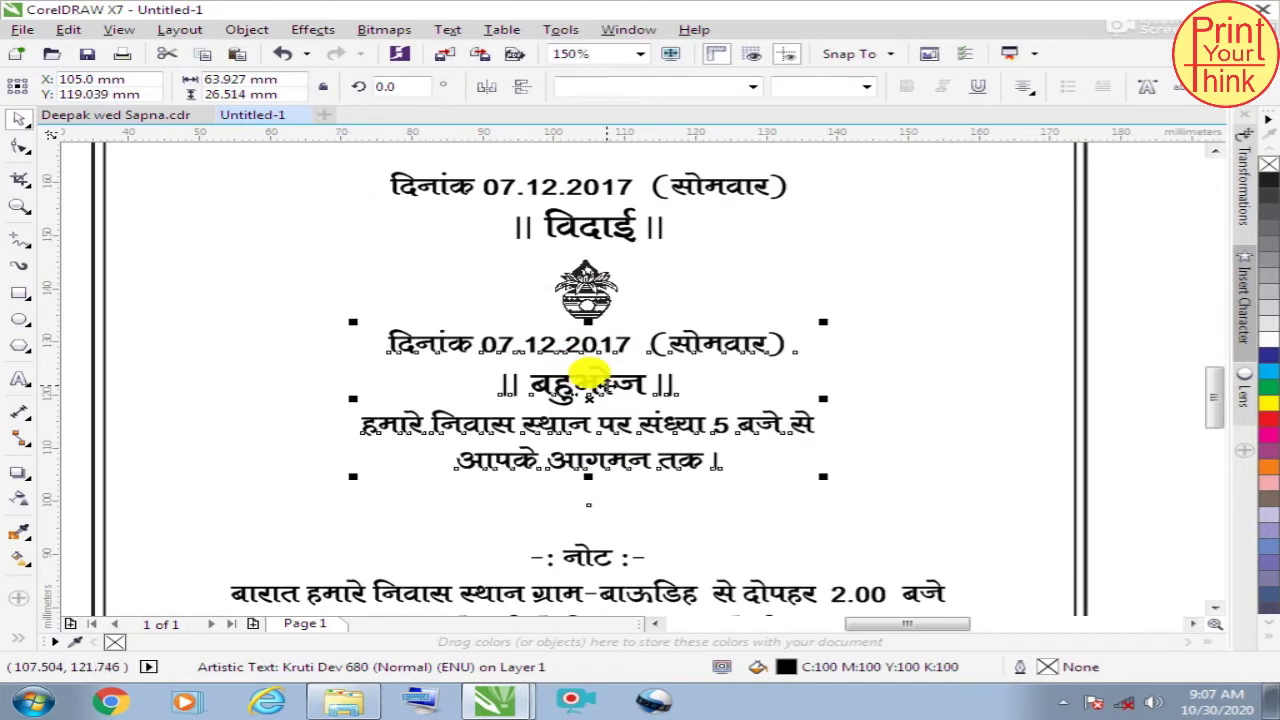
{"action": "left_click_drag", "start_coordinate": [590, 295], "coordinate": [573, 505]}
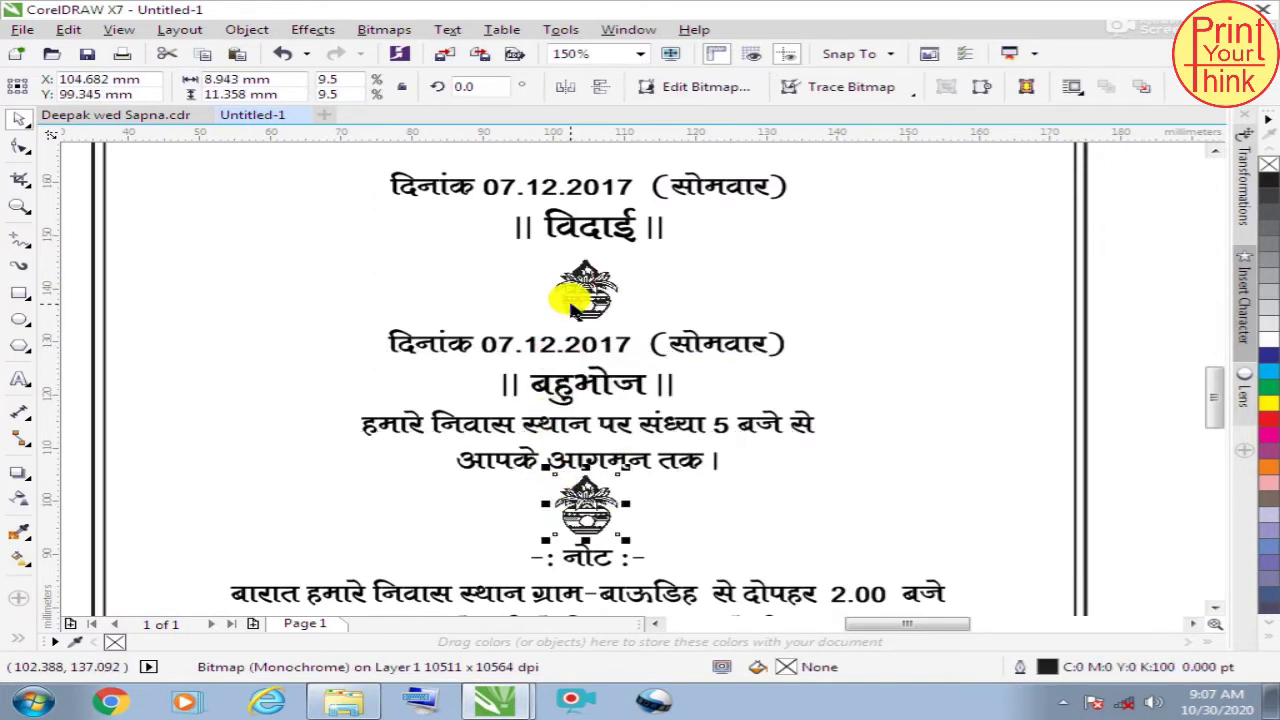
Step: Bring the thin decorative ornament onto the card above the बालमनोहार section
{"action": "scroll", "coordinate": [586, 290], "scroll_direction": "down", "scroll_amount": 1}
{"action": "scroll", "coordinate": [600, 395], "scroll_direction": "down", "scroll_amount": 1}
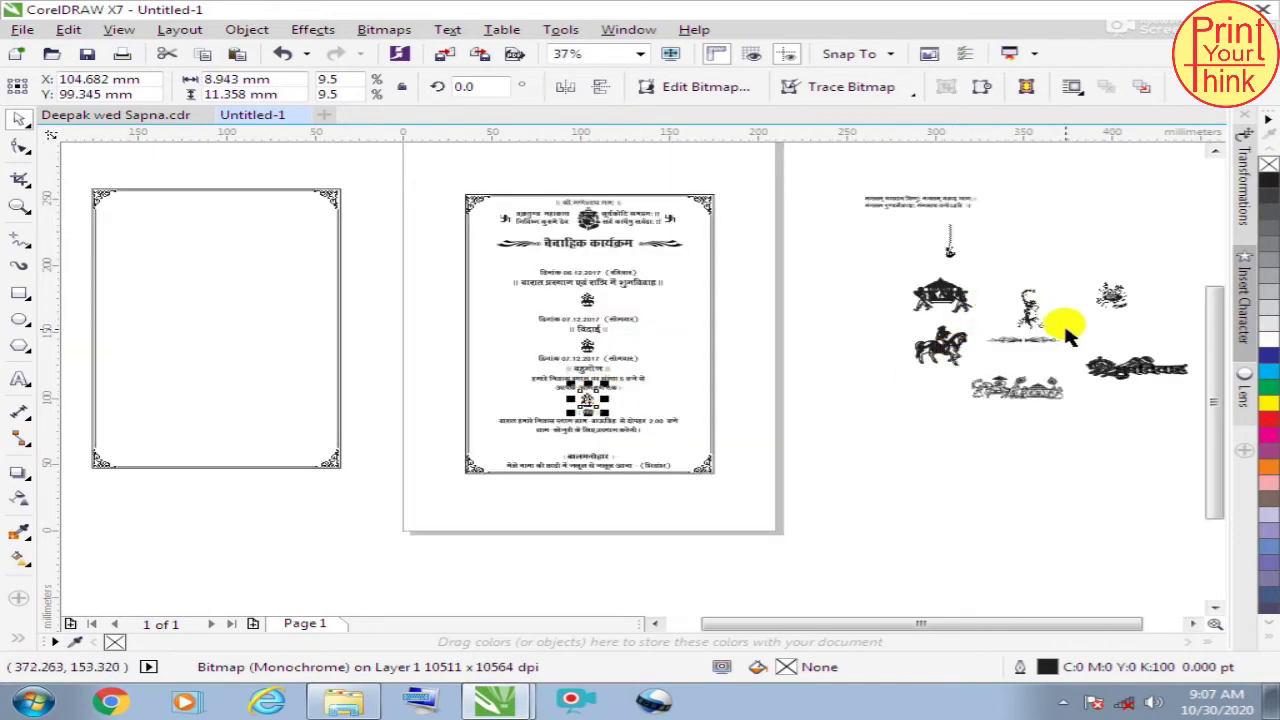
{"action": "left_click", "coordinate": [1037, 345]}
{"action": "mouse_move", "coordinate": [1037, 345]}
{"action": "left_mouse_down"}
{"action": "mouse_move", "coordinate": [605, 447]}
{"action": "mouse_move", "coordinate": [586, 440]}
{"action": "left_mouse_up"}
{"action": "scroll", "coordinate": [588, 432], "scroll_direction": "up", "scroll_amount": 2}
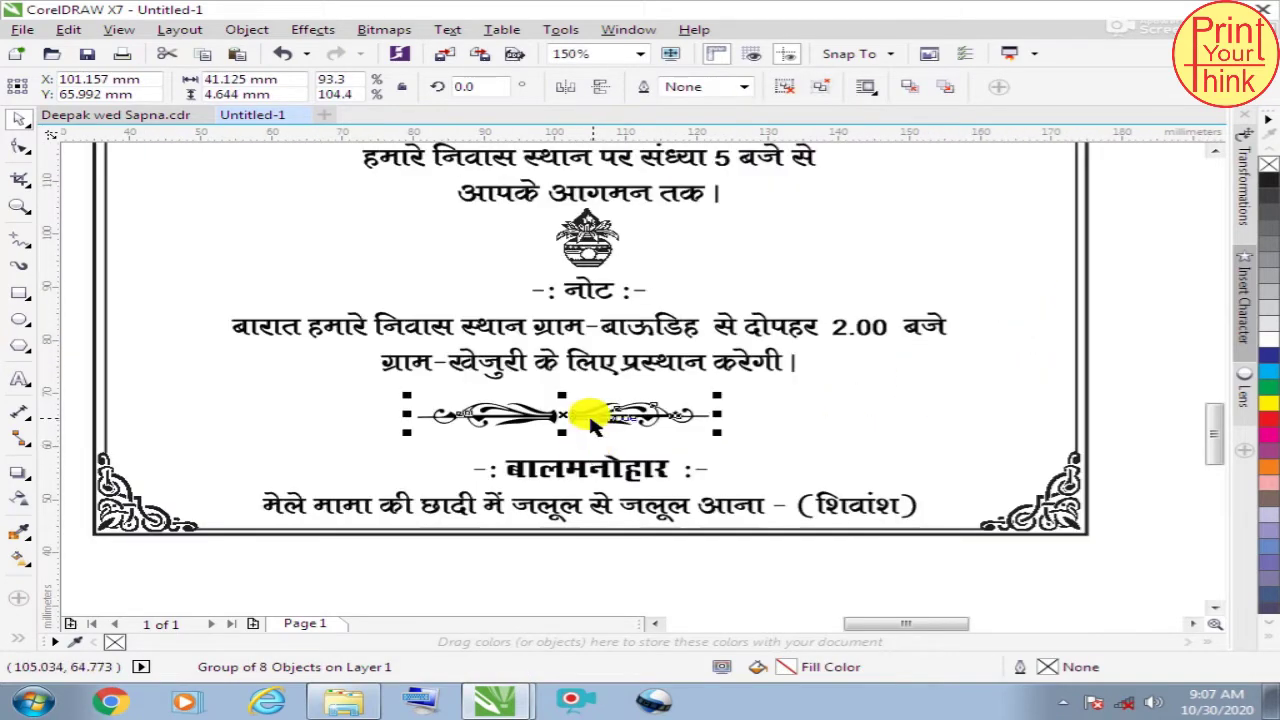
Step: Centre the divider ornament horizontally across the card
{"action": "left_click_drag", "start_coordinate": [543, 403], "coordinate": [575, 406]}
{"action": "left_click", "coordinate": [1070, 433]}
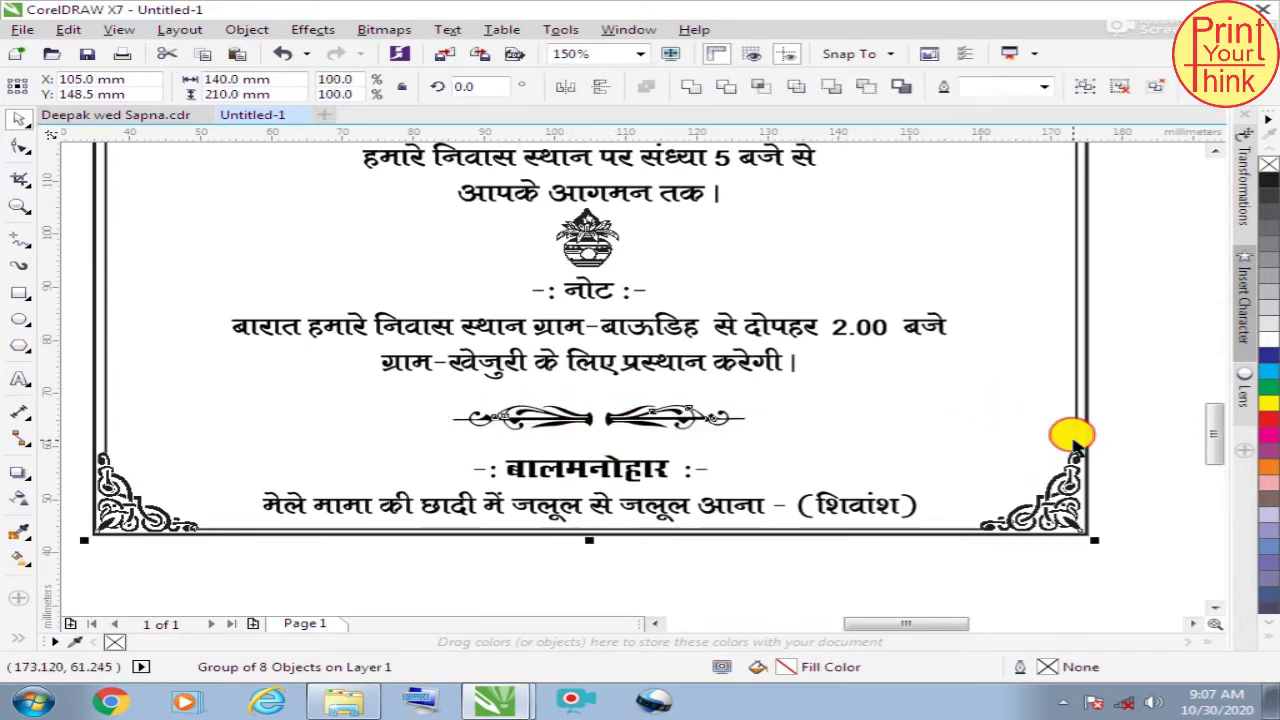
{"action": "left_click", "coordinate": [1112, 350]}
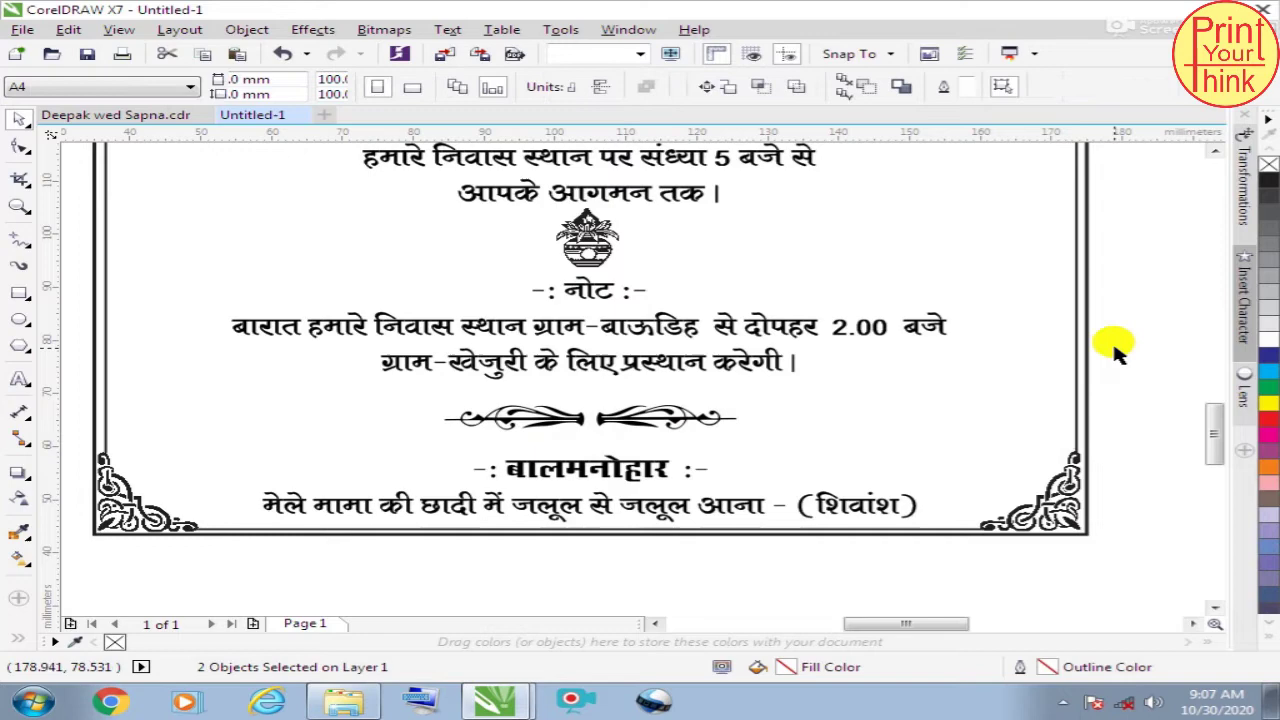
{"action": "left_click", "coordinate": [665, 325]}
Step: Select the opening letters of (शिवांश) in the closing line for editing
{"action": "left_click", "coordinate": [20, 378]}
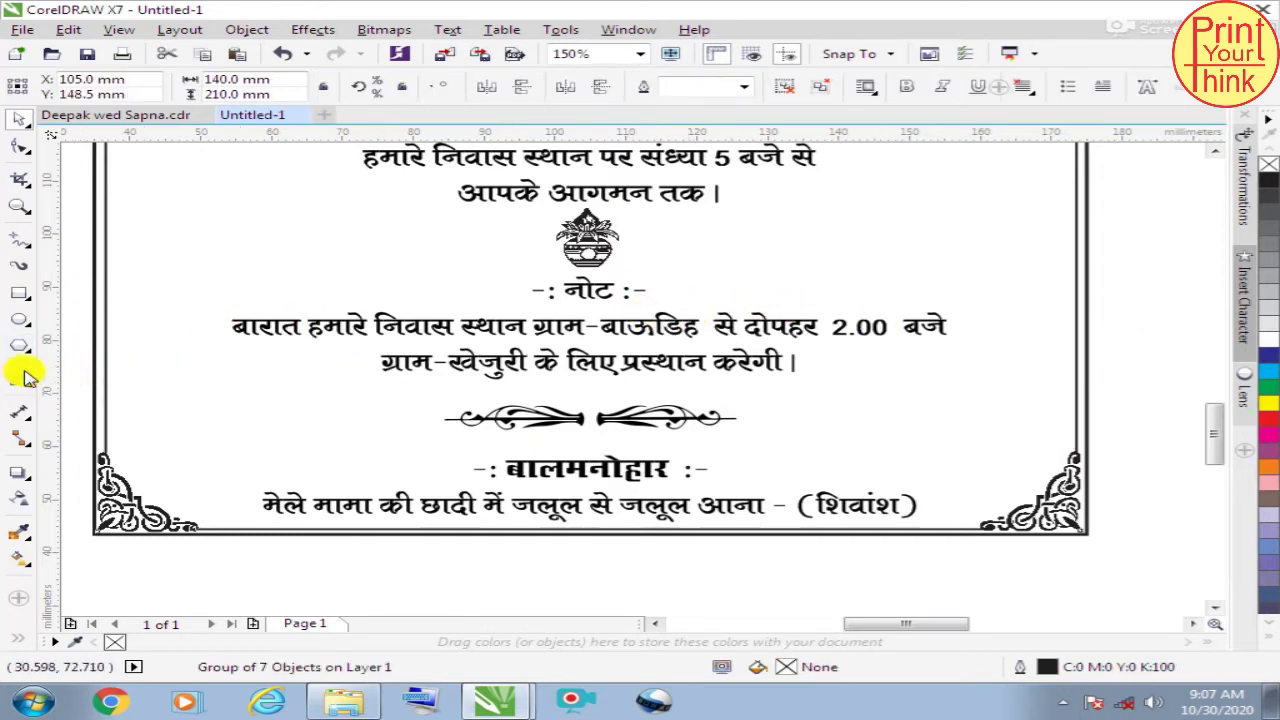
{"action": "scroll", "coordinate": [594, 323], "scroll_direction": "down", "scroll_amount": 1}
{"action": "scroll", "coordinate": [603, 323], "scroll_direction": "down", "scroll_amount": 1}
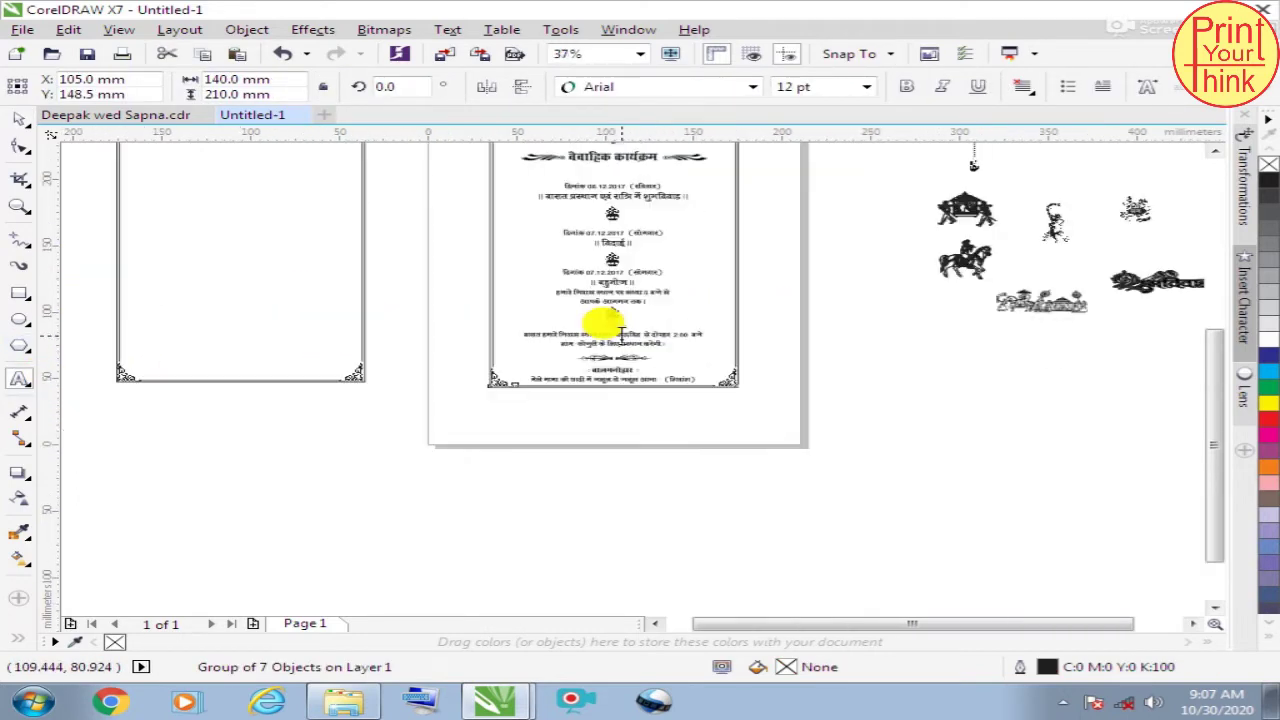
{"action": "scroll", "coordinate": [615, 312], "scroll_direction": "up", "scroll_amount": 2}
{"action": "scroll", "coordinate": [590, 360], "scroll_direction": "down", "scroll_amount": 1}
{"action": "scroll", "coordinate": [600, 480], "scroll_direction": "down", "scroll_amount": 1}
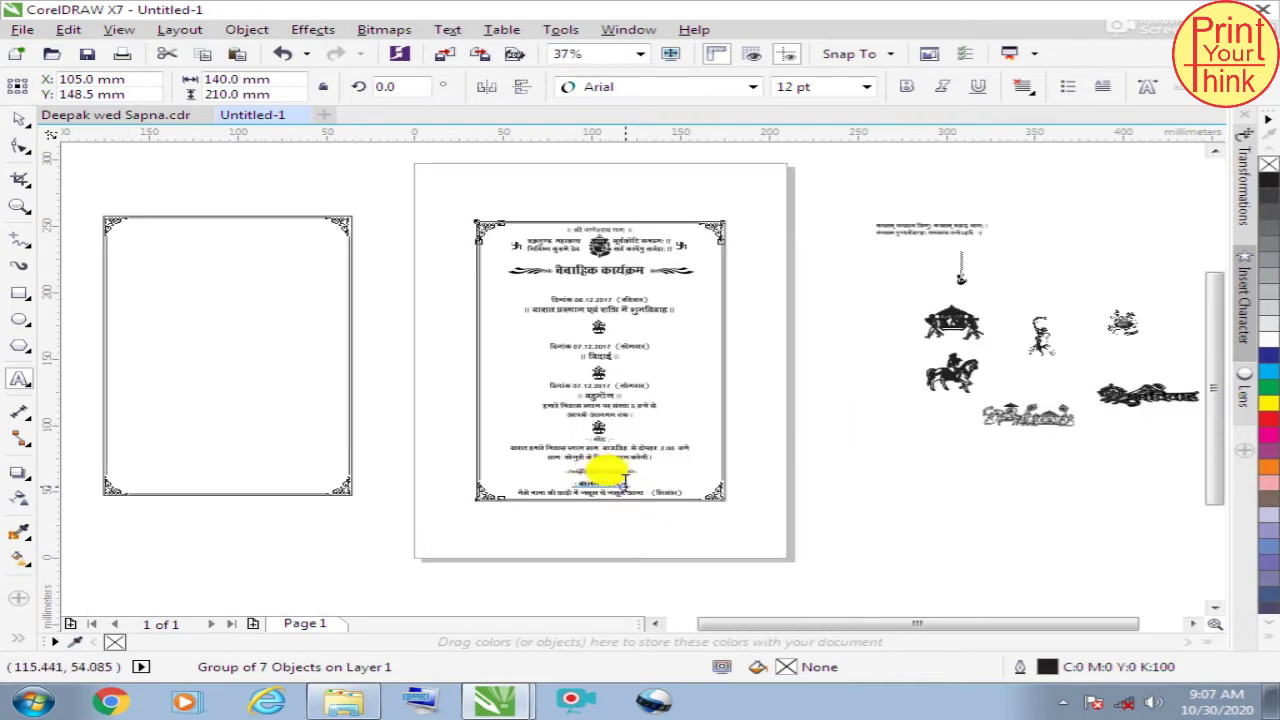
{"action": "scroll", "coordinate": [623, 491], "scroll_direction": "up", "scroll_amount": 1}
{"action": "scroll", "coordinate": [660, 490], "scroll_direction": "down", "scroll_amount": 1}
{"action": "scroll", "coordinate": [665, 492], "scroll_direction": "up", "scroll_amount": 1}
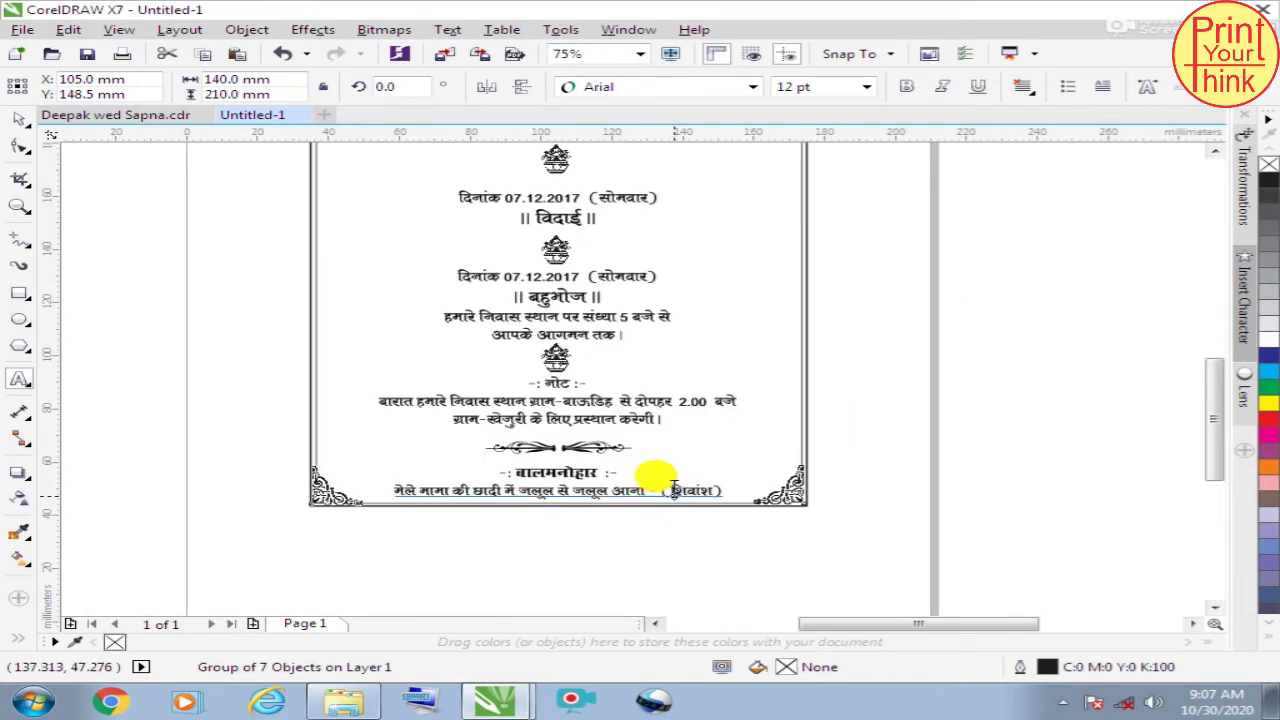
{"action": "scroll", "coordinate": [673, 487], "scroll_direction": "up", "scroll_amount": 2}
{"action": "left_click_drag", "start_coordinate": [660, 484], "coordinate": [703, 486]}
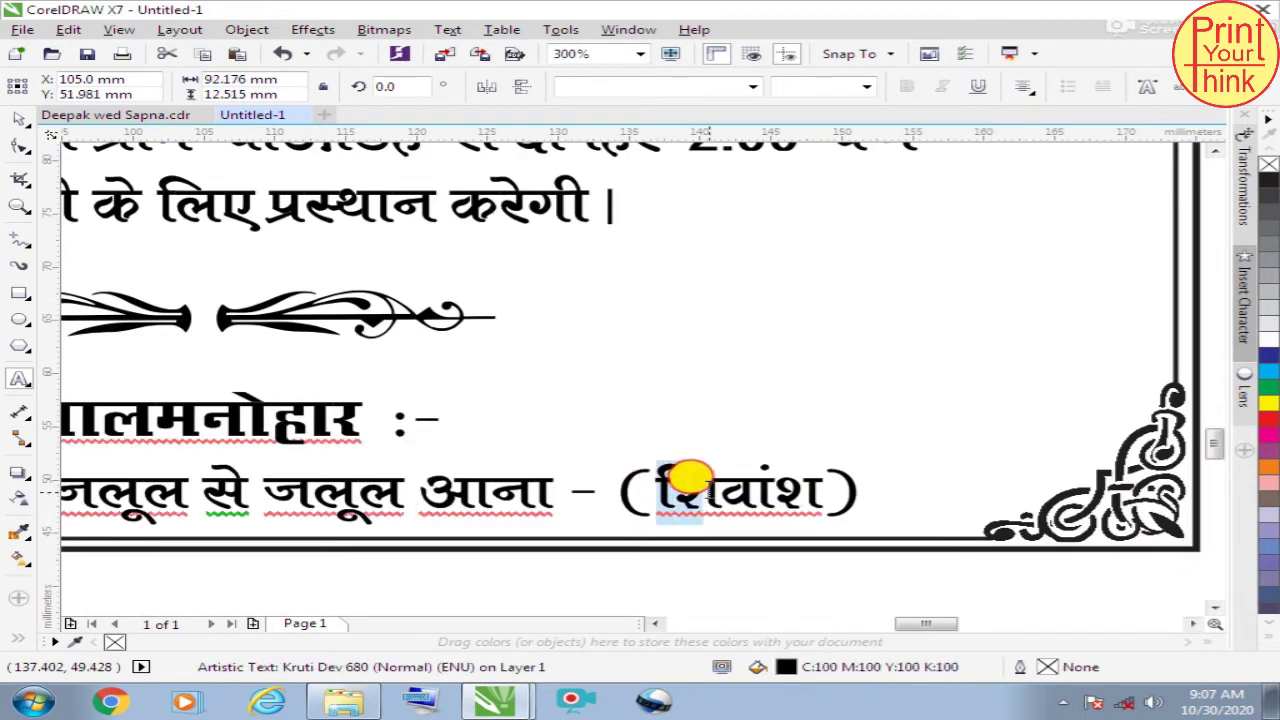
{"action": "scroll", "coordinate": [755, 485], "scroll_direction": "down", "scroll_amount": 1}
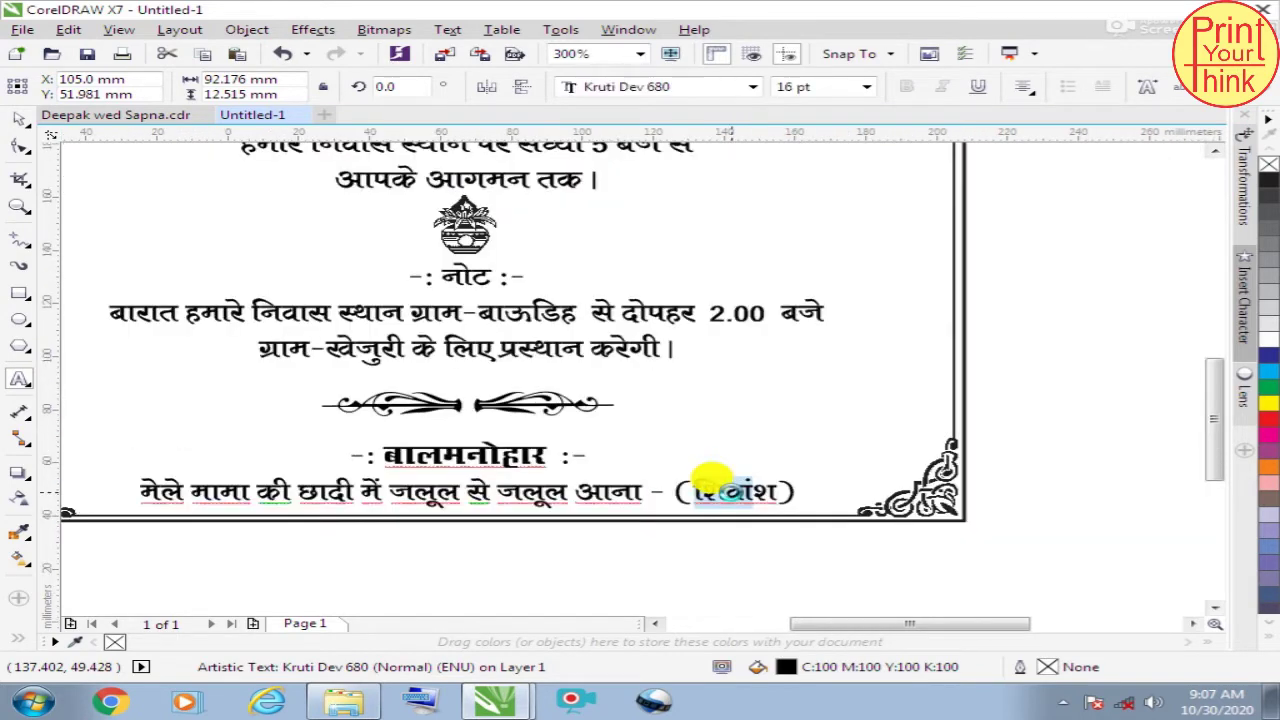
{"action": "scroll", "coordinate": [709, 491], "scroll_direction": "down", "scroll_amount": 1}
{"action": "scroll", "coordinate": [709, 491], "scroll_direction": "down", "scroll_amount": 1}
Step: Move the 06.12.2017 wedding event block up slightly
{"action": "left_click", "coordinate": [22, 121]}
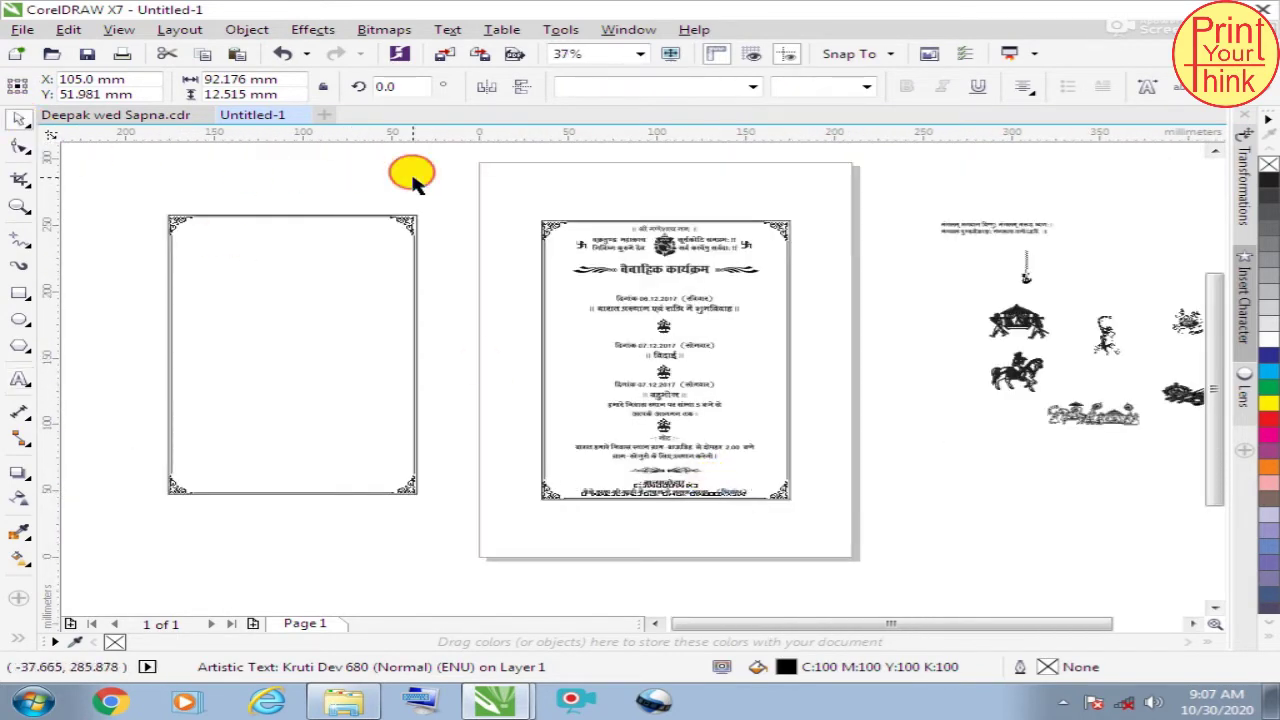
{"action": "left_click", "coordinate": [414, 177]}
{"action": "scroll", "coordinate": [686, 322], "scroll_direction": "up", "scroll_amount": 1}
{"action": "scroll", "coordinate": [692, 325], "scroll_direction": "up", "scroll_amount": 1}
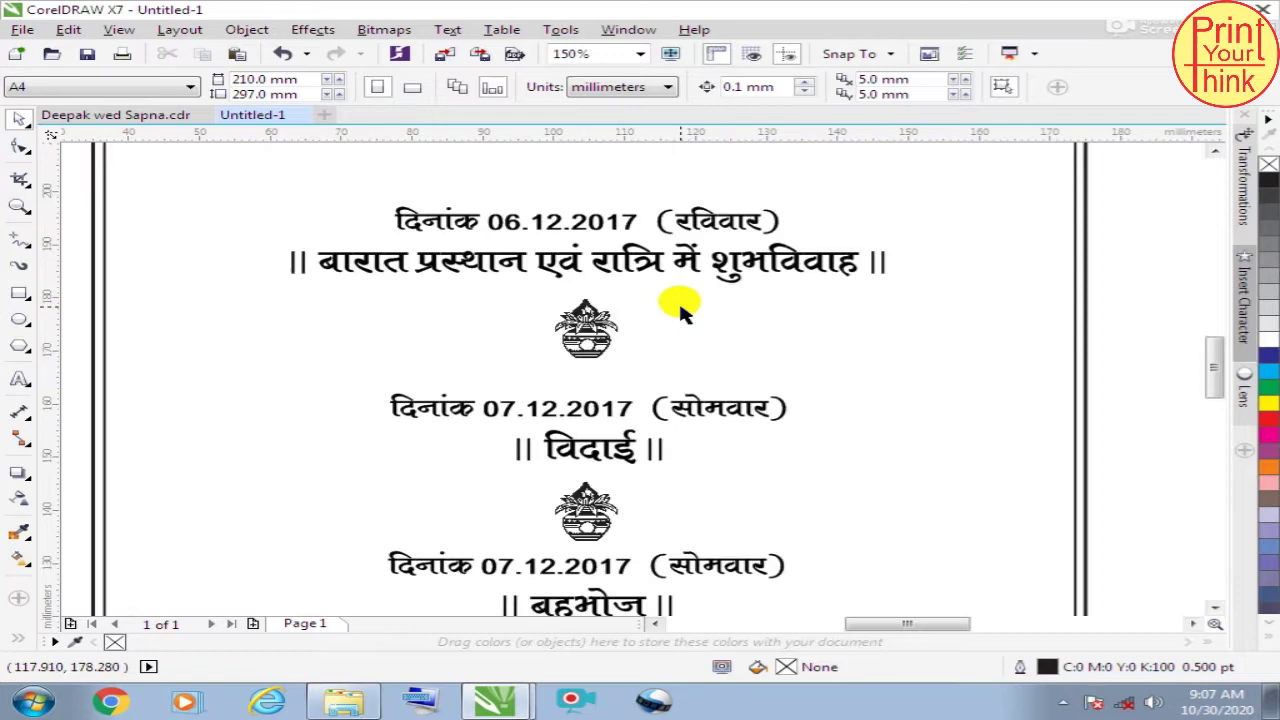
{"action": "left_click", "coordinate": [526, 206]}
{"action": "scroll", "coordinate": [591, 277], "scroll_direction": "down", "scroll_amount": 1}
{"action": "scroll", "coordinate": [620, 205], "scroll_direction": "up", "scroll_amount": 1}
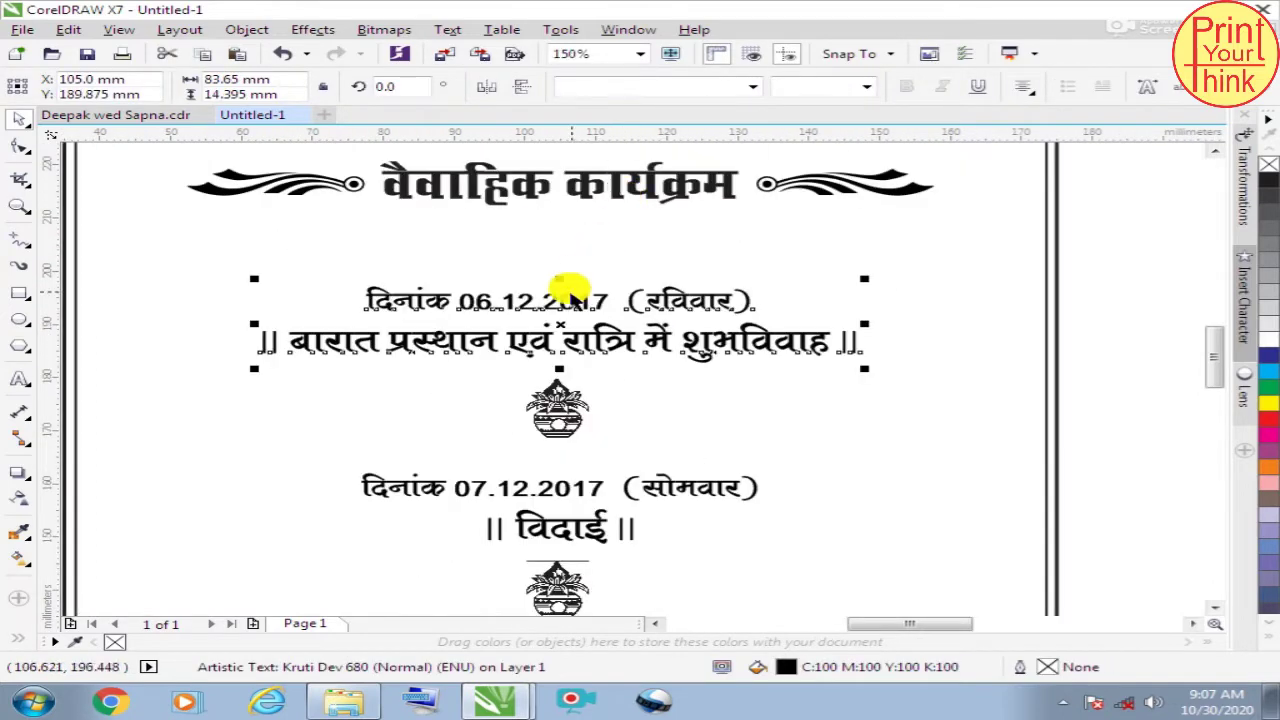
{"action": "left_click_drag", "start_coordinate": [548, 290], "coordinate": [544, 268]}
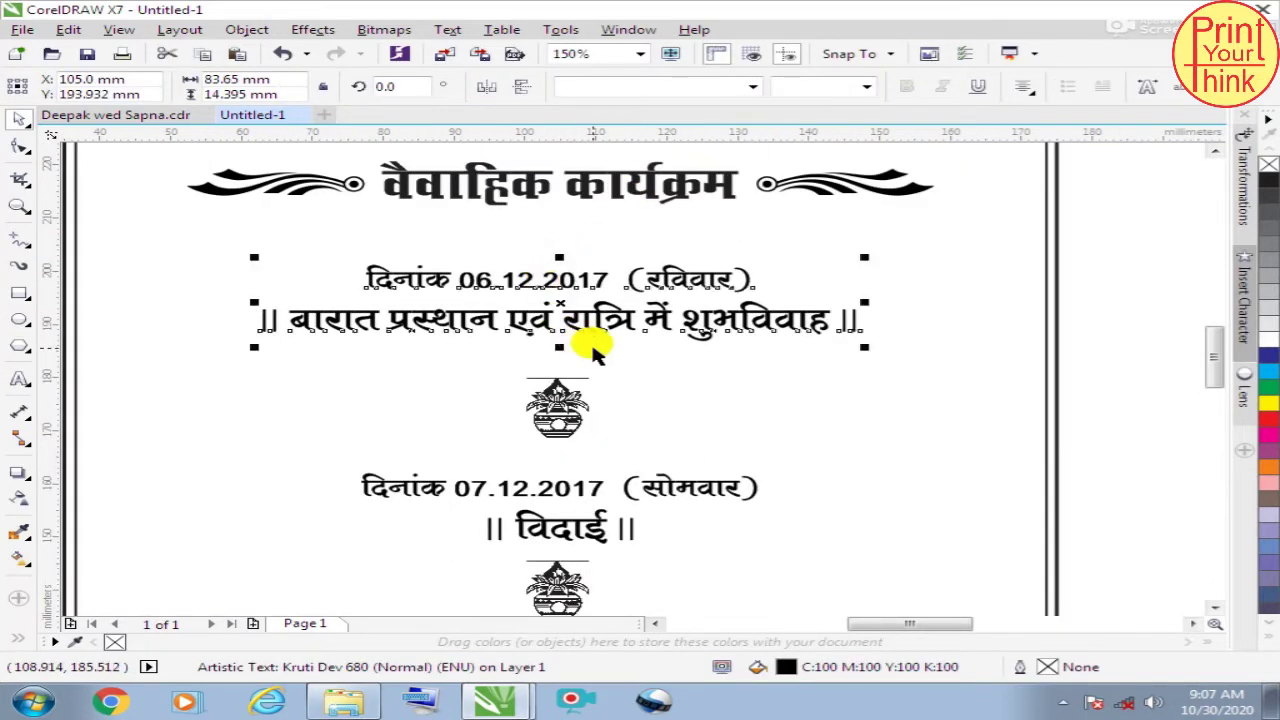
Step: Raise the first kalash, the विदाई block and the second kalash to tighten spacing
{"action": "scroll", "coordinate": [586, 335], "scroll_direction": "down", "scroll_amount": 1}
{"action": "scroll", "coordinate": [657, 343], "scroll_direction": "down", "scroll_amount": 1}
{"action": "left_click", "coordinate": [666, 371]}
{"action": "scroll", "coordinate": [666, 371], "scroll_direction": "up", "scroll_amount": 1}
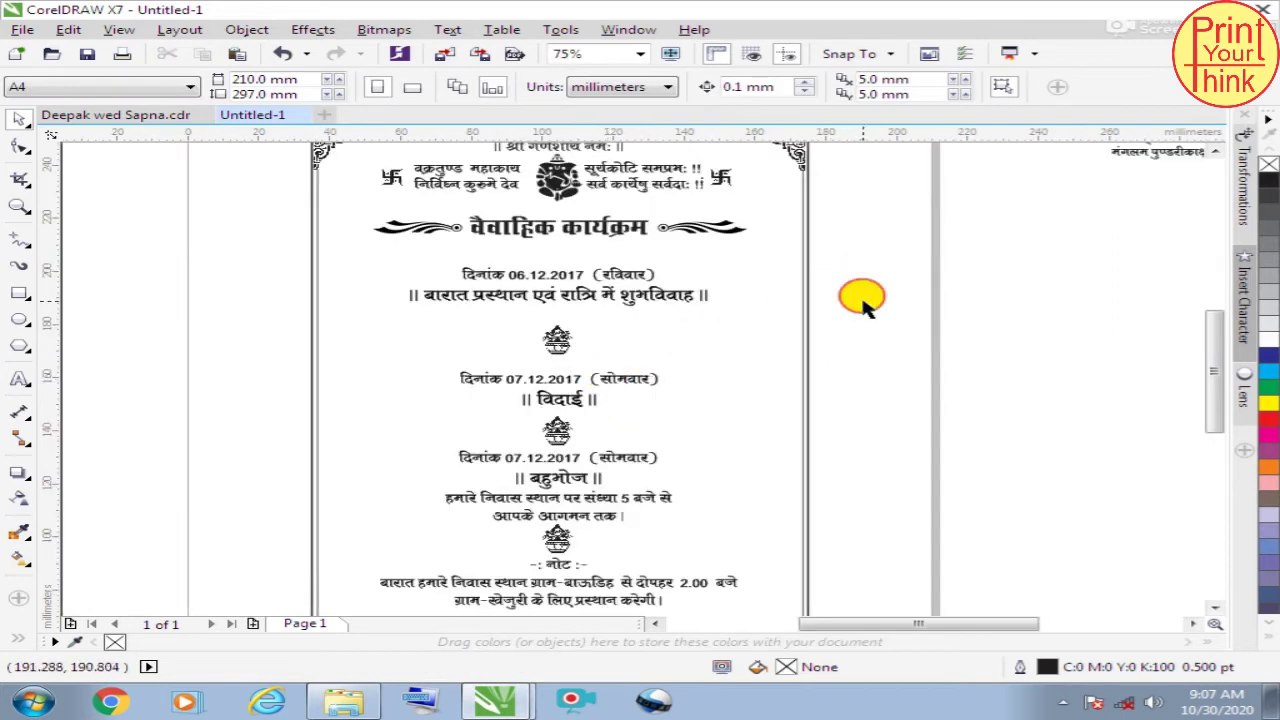
{"action": "left_click_drag", "start_coordinate": [858, 288], "coordinate": [523, 391]}
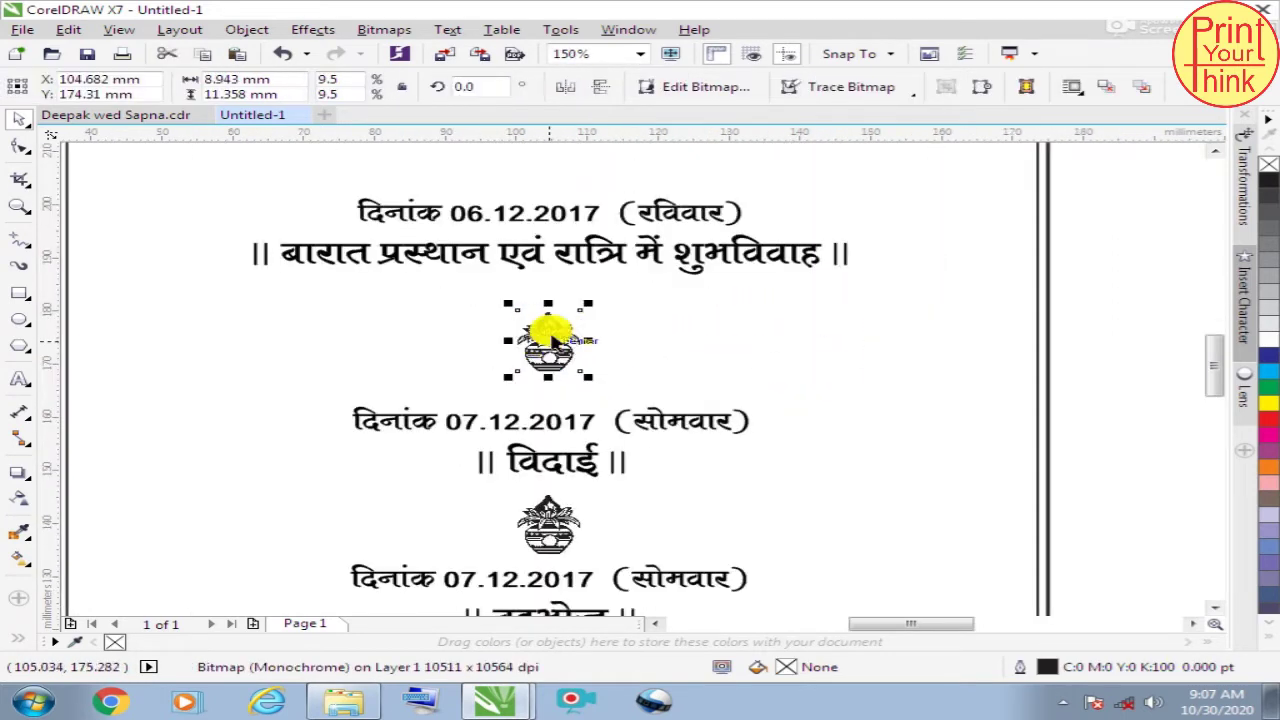
{"action": "left_click_drag", "start_coordinate": [530, 325], "coordinate": [529, 306]}
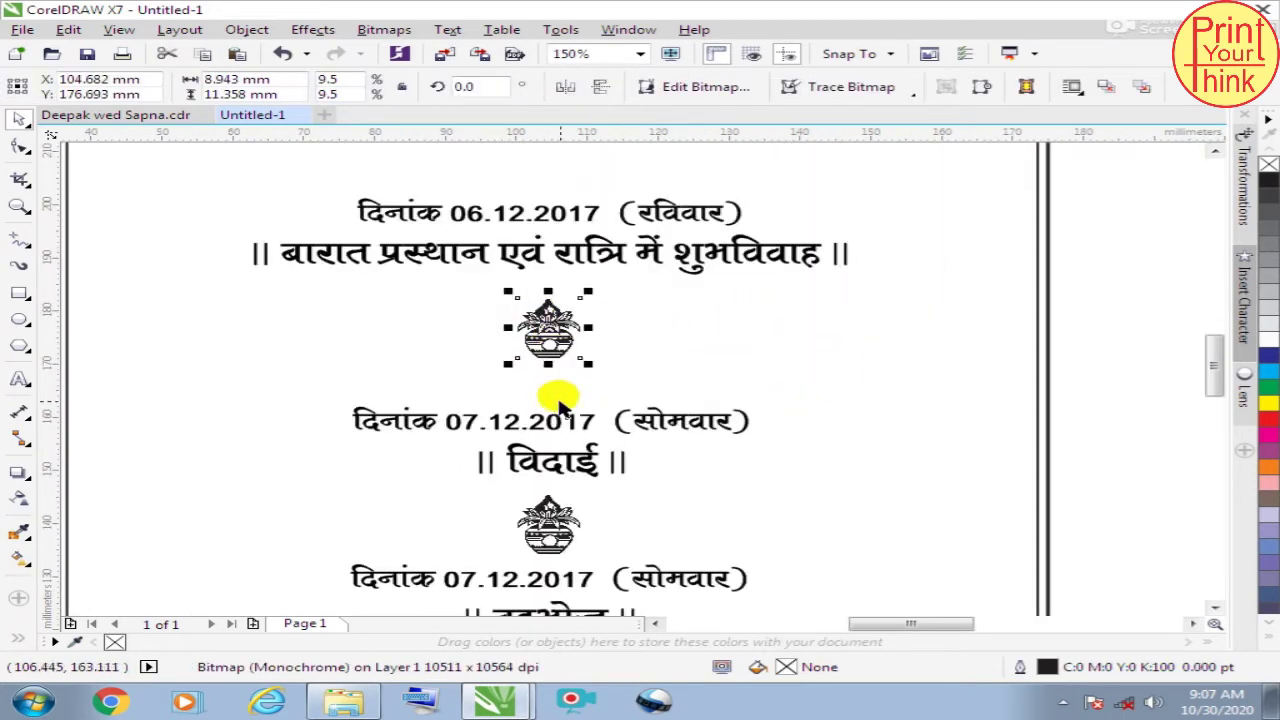
{"action": "left_click", "coordinate": [556, 420]}
{"action": "left_click_drag", "start_coordinate": [556, 420], "coordinate": [548, 393]}
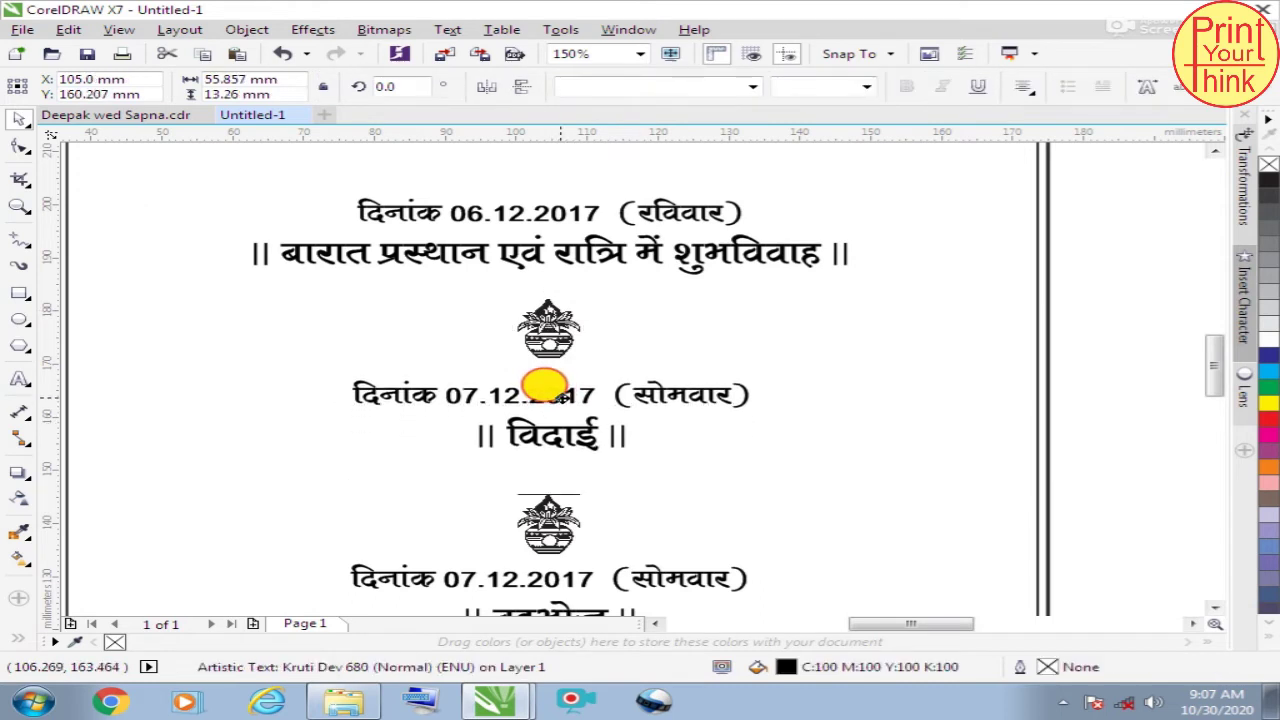
{"action": "left_click_drag", "start_coordinate": [548, 517], "coordinate": [529, 503]}
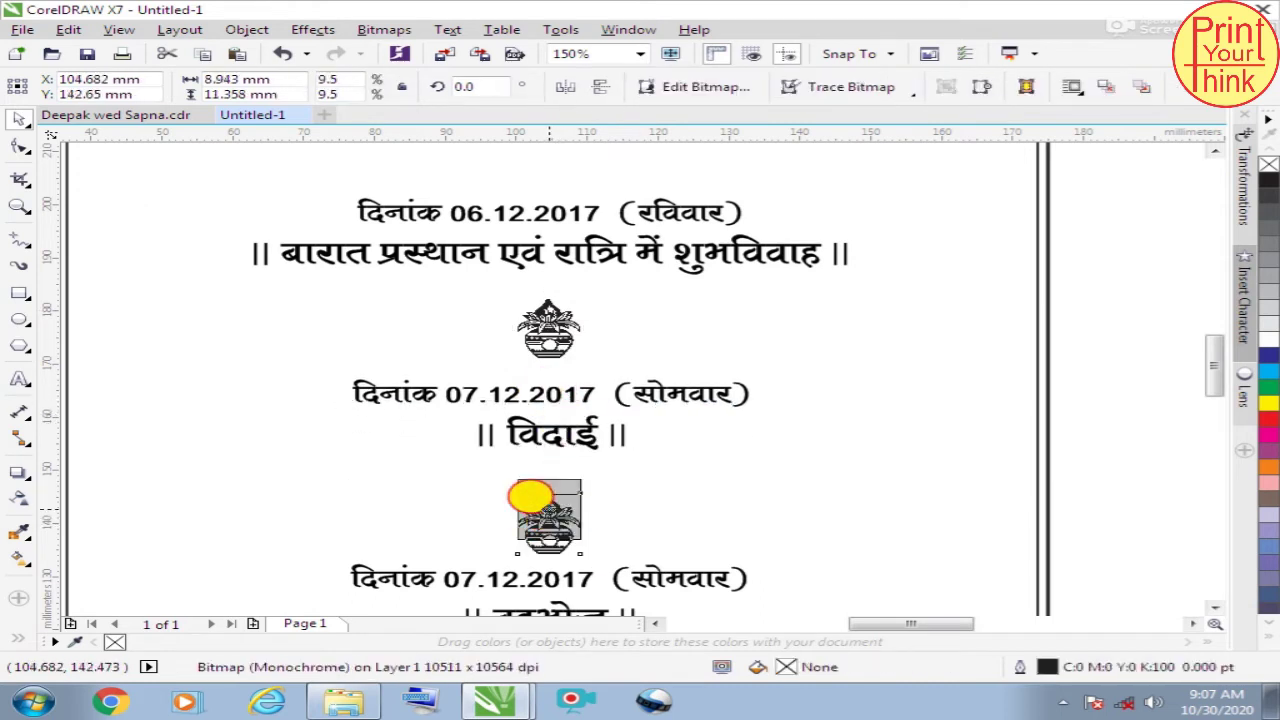
Step: Raise the बहुभोज block and lower the नोट and बारात note text slightly
{"action": "scroll", "coordinate": [525, 515], "scroll_direction": "down", "scroll_amount": 1}
{"action": "scroll", "coordinate": [530, 540], "scroll_direction": "down", "scroll_amount": 1}
{"action": "scroll", "coordinate": [535, 560], "scroll_direction": "up", "scroll_amount": 2}
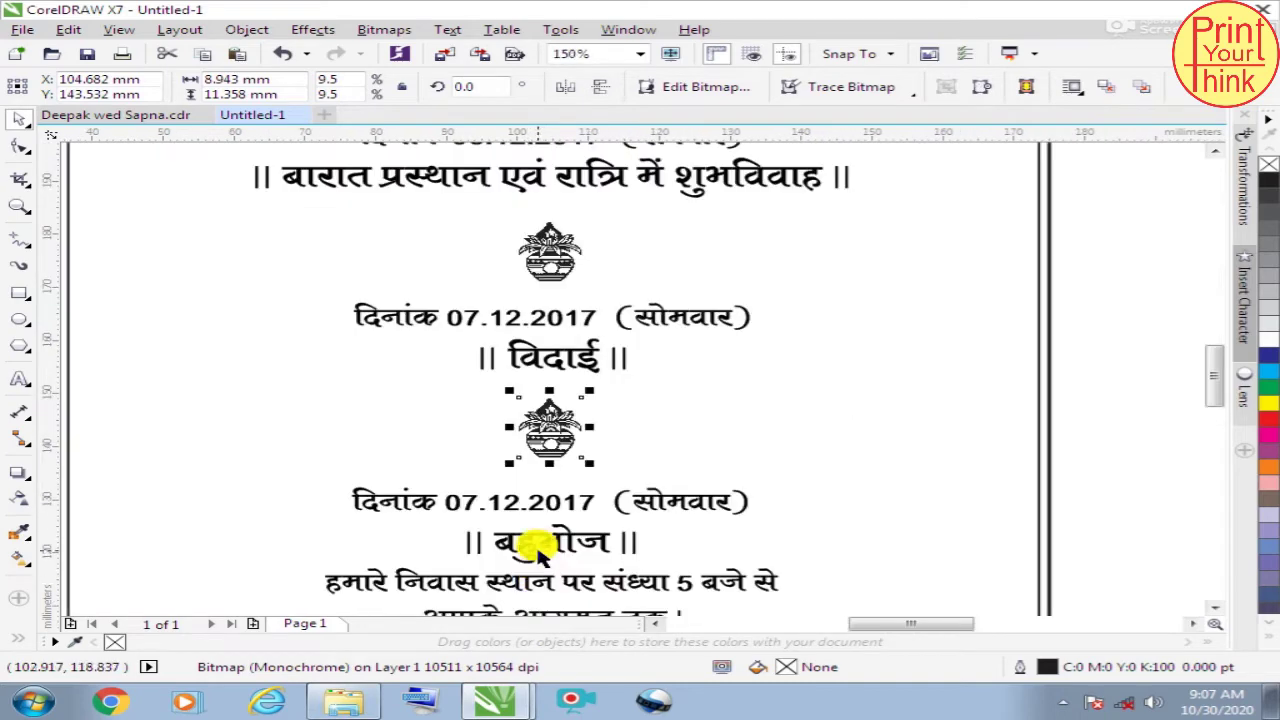
{"action": "left_click", "coordinate": [537, 504]}
{"action": "left_click_drag", "start_coordinate": [530, 505], "coordinate": [528, 372]}
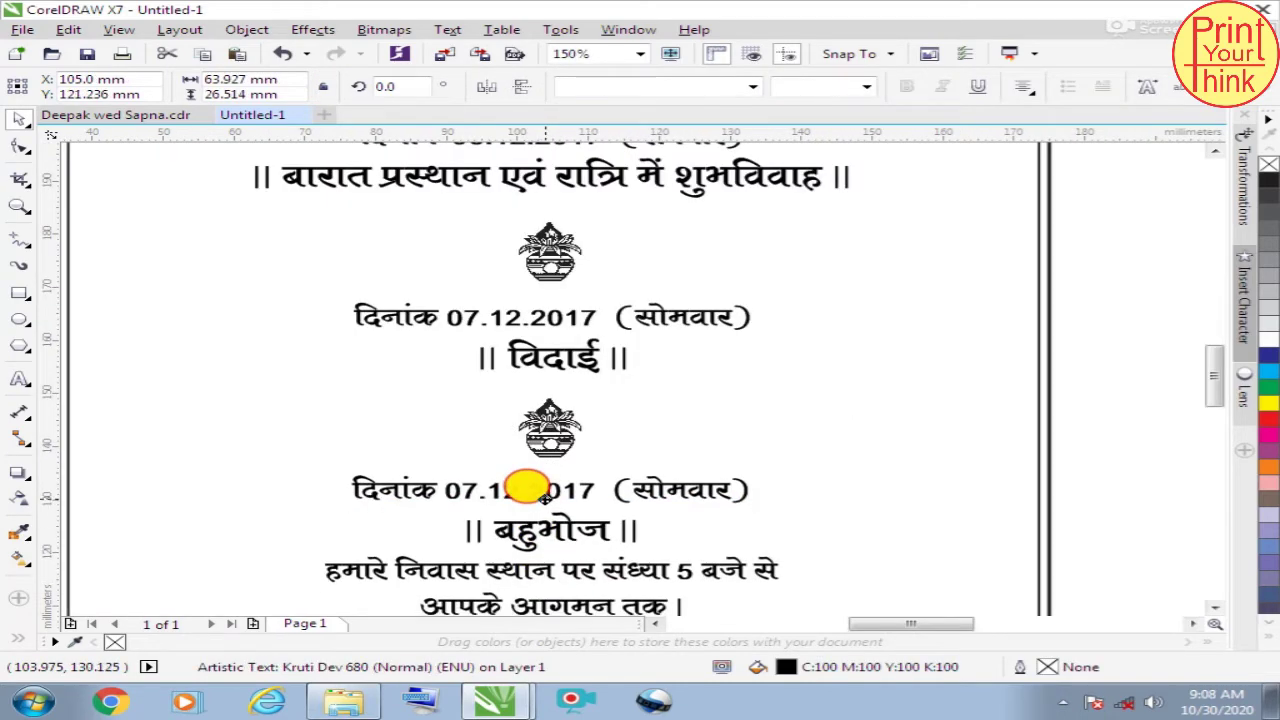
{"action": "scroll", "coordinate": [528, 372], "scroll_direction": "down", "scroll_amount": 1}
{"action": "scroll", "coordinate": [550, 305], "scroll_direction": "down", "scroll_amount": 1}
{"action": "scroll", "coordinate": [555, 420], "scroll_direction": "up", "scroll_amount": 1}
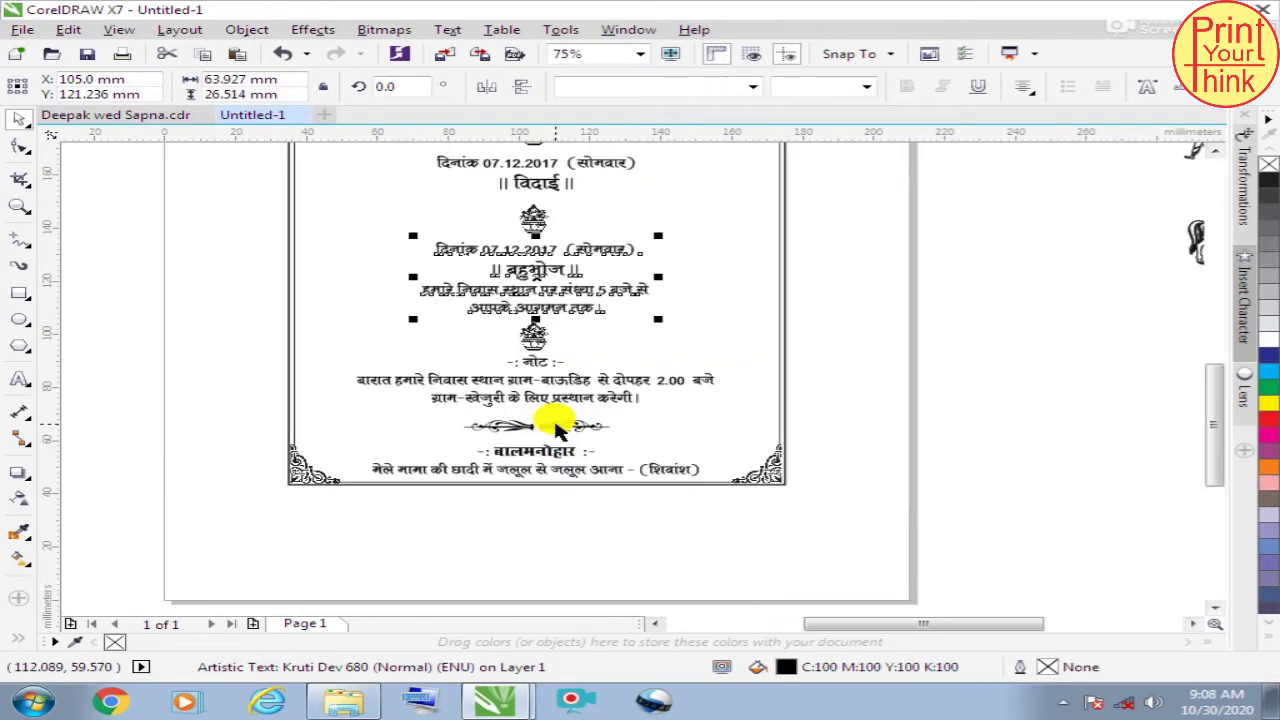
{"action": "scroll", "coordinate": [500, 380], "scroll_direction": "up", "scroll_amount": 1}
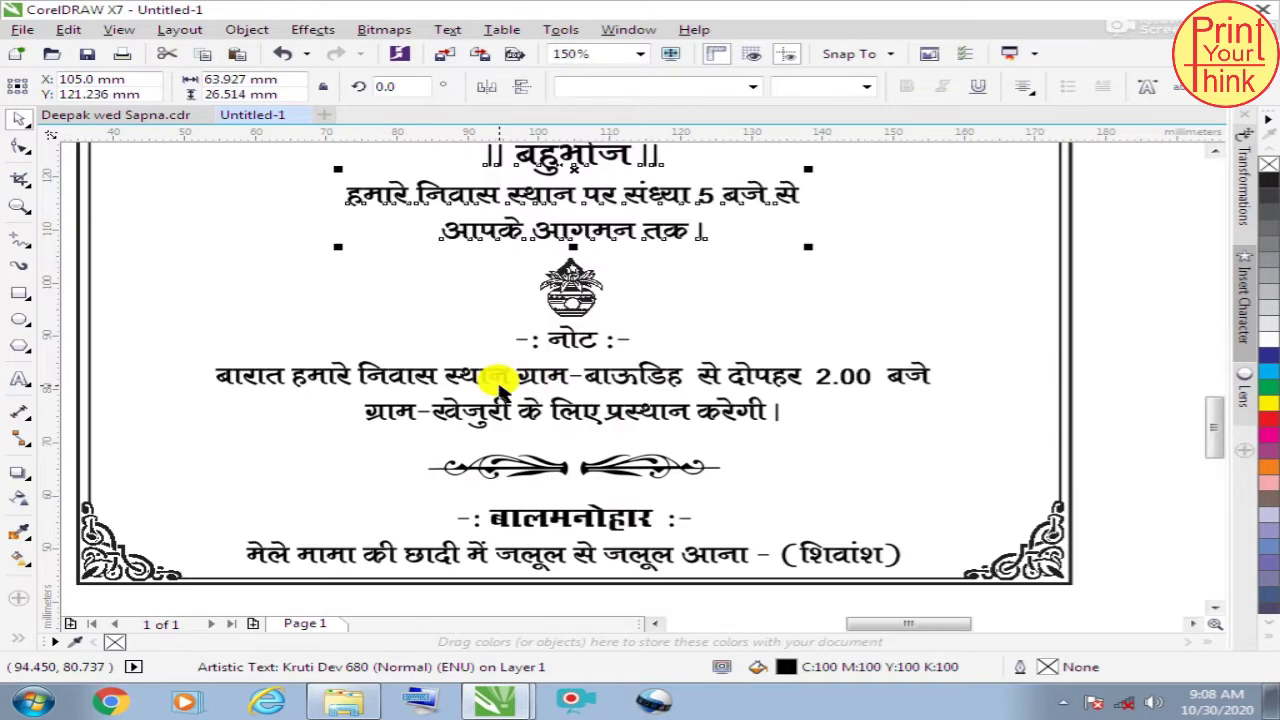
{"action": "left_click", "coordinate": [597, 380]}
{"action": "left_click_drag", "start_coordinate": [597, 380], "coordinate": [597, 389]}
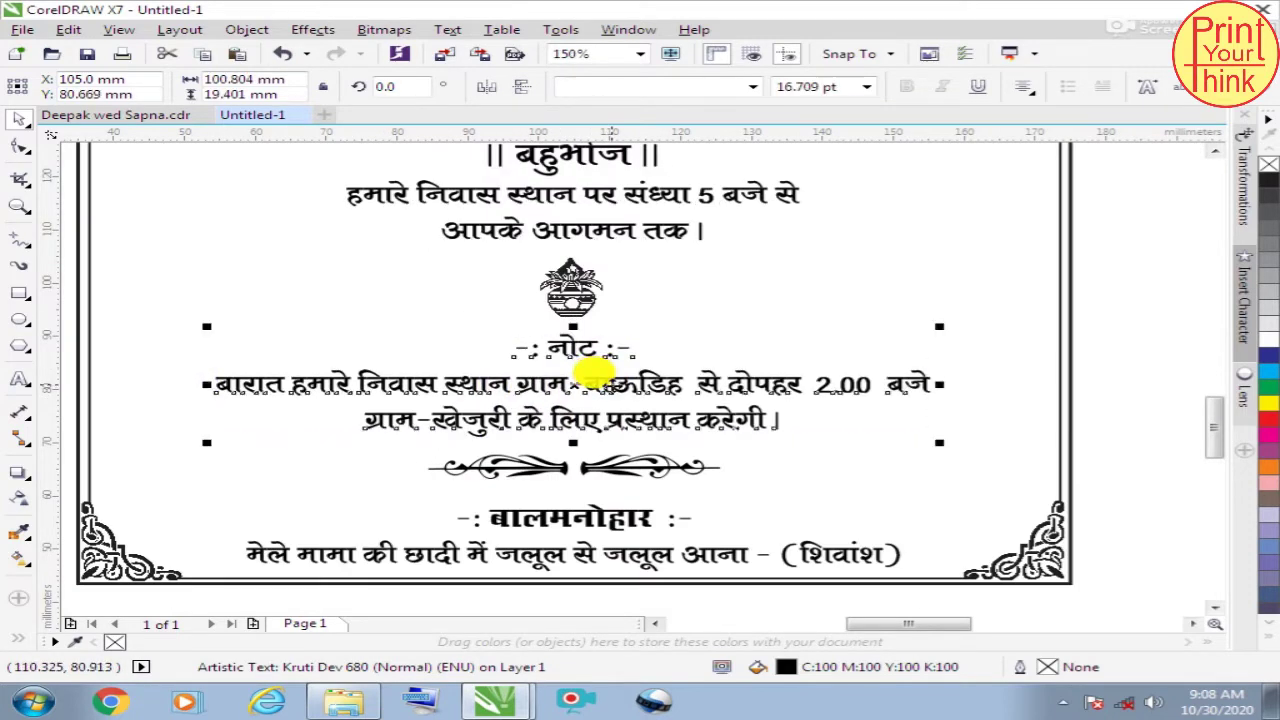
Step: Check the बालमनोहार lines' centring against the card border frame
{"action": "left_click", "coordinate": [1030, 540], "text": "shift"}
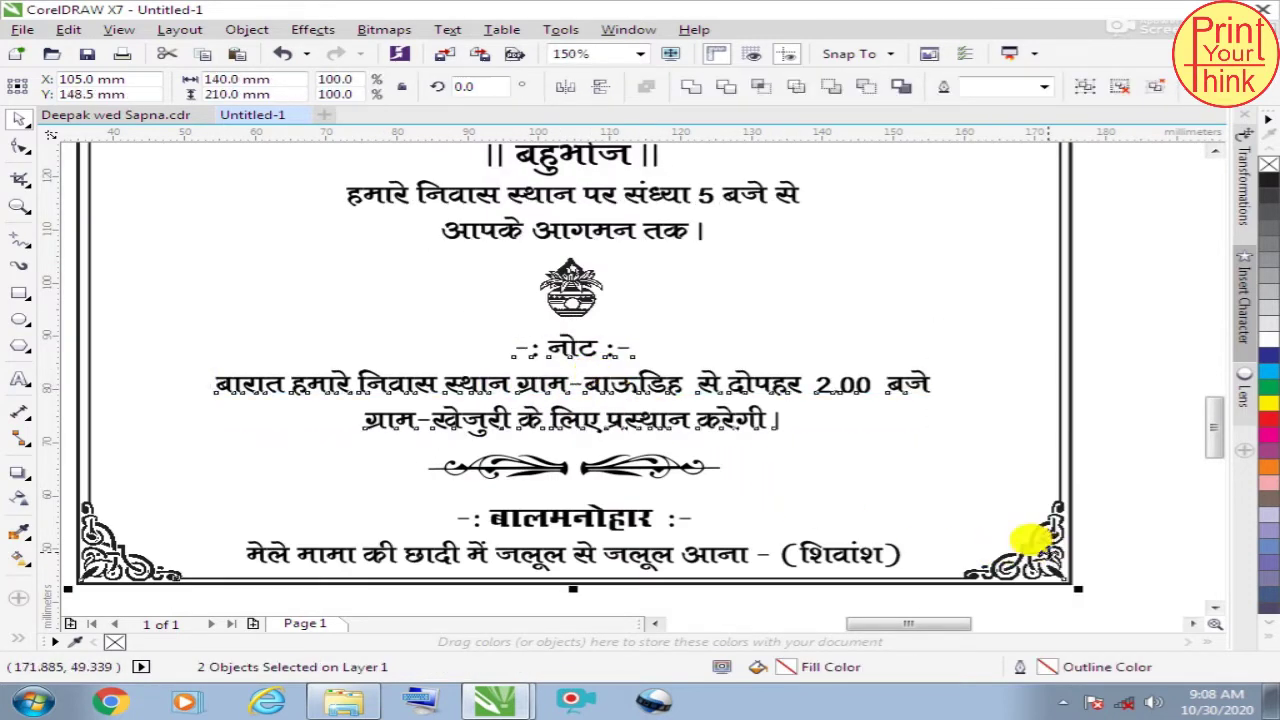
{"action": "left_click", "coordinate": [1112, 380]}
{"action": "left_click", "coordinate": [586, 514]}
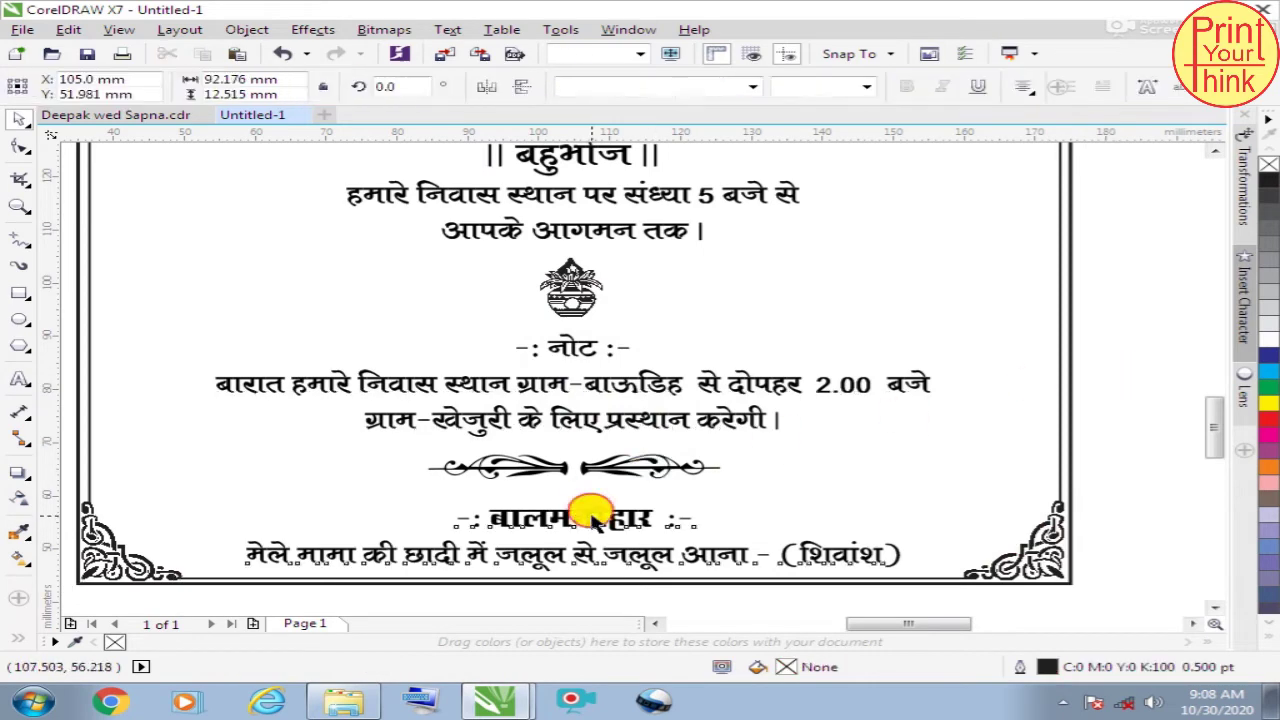
{"action": "left_click", "coordinate": [920, 480]}
{"action": "scroll", "coordinate": [468, 490], "scroll_direction": "down", "scroll_amount": 2}
Step: Place the dancing figure beside the third event's text and enlarge it slightly
{"action": "scroll", "coordinate": [470, 490], "scroll_direction": "down", "scroll_amount": 1}
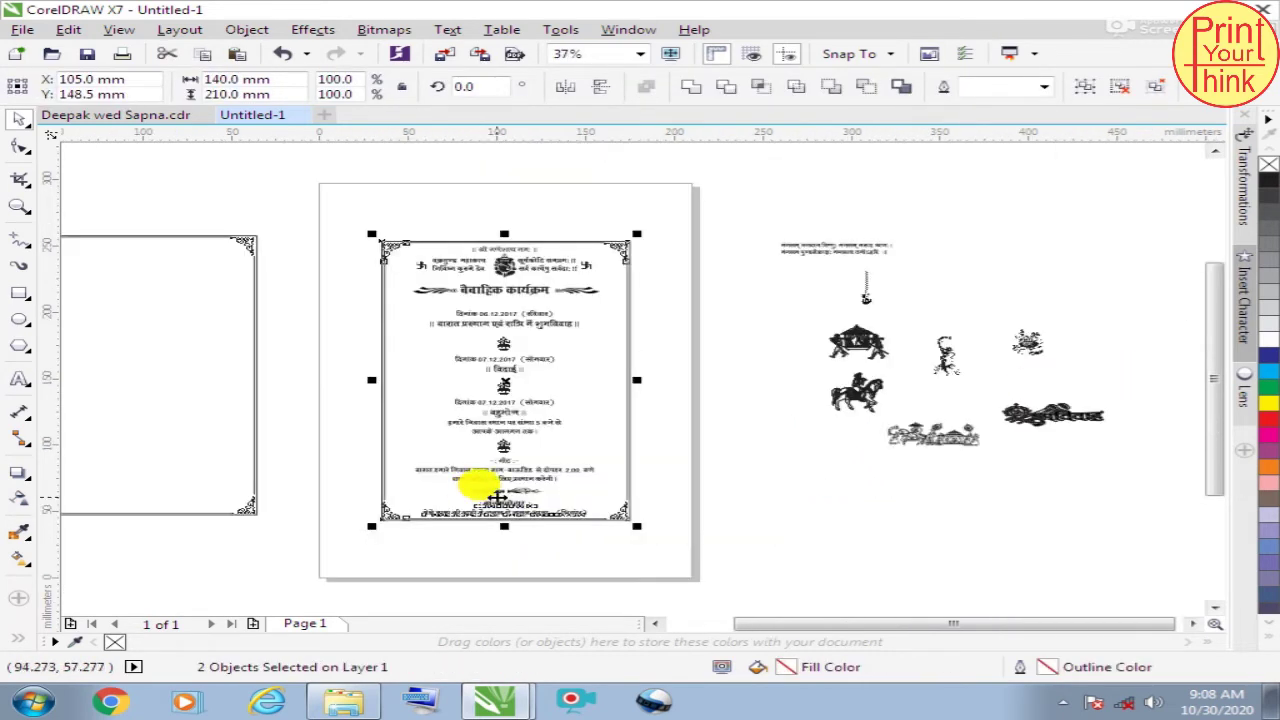
{"action": "left_click", "coordinate": [686, 328]}
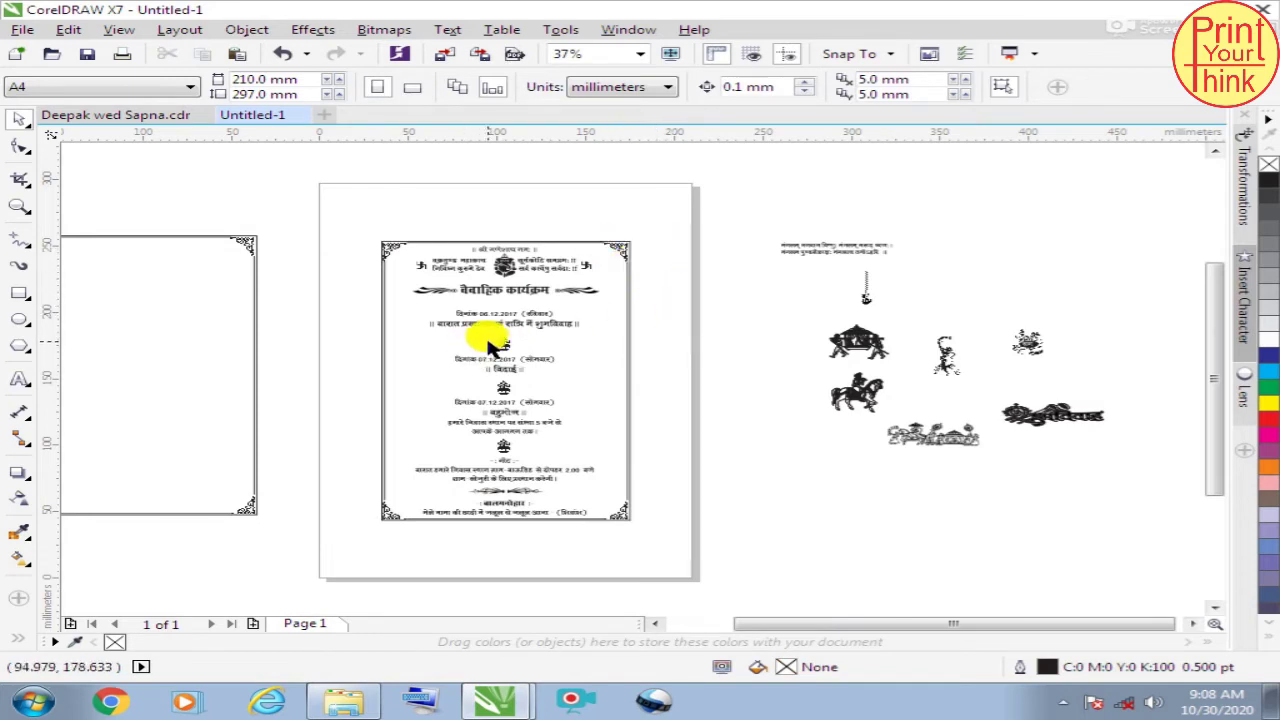
{"action": "left_click_drag", "start_coordinate": [940, 360], "coordinate": [703, 413]}
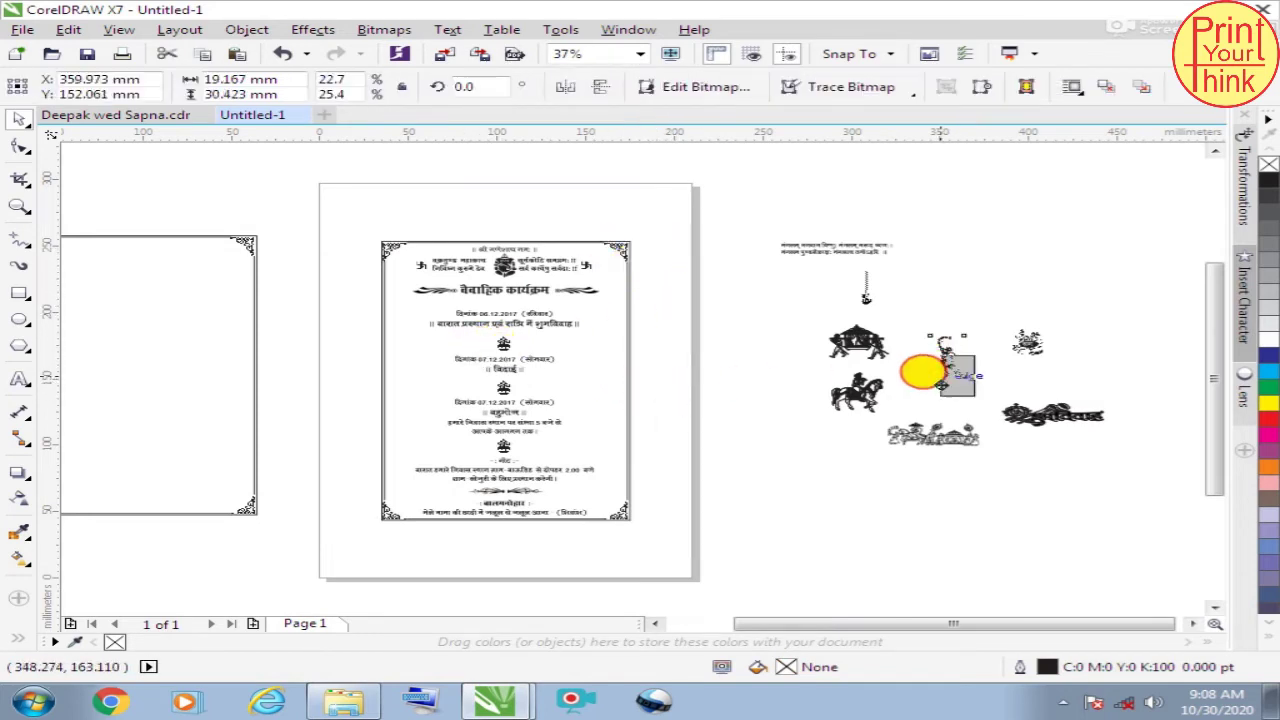
{"action": "scroll", "coordinate": [522, 430], "scroll_direction": "up", "scroll_amount": 2}
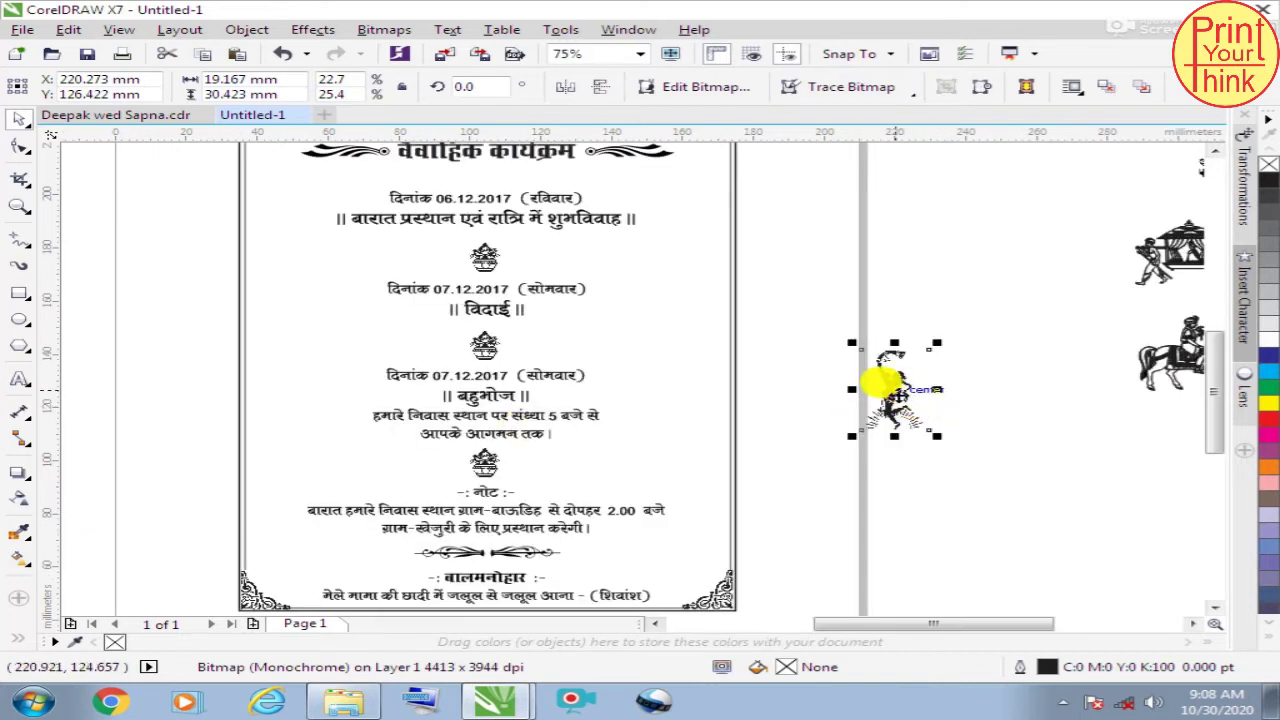
{"action": "left_click_drag", "start_coordinate": [900, 378], "coordinate": [660, 392]}
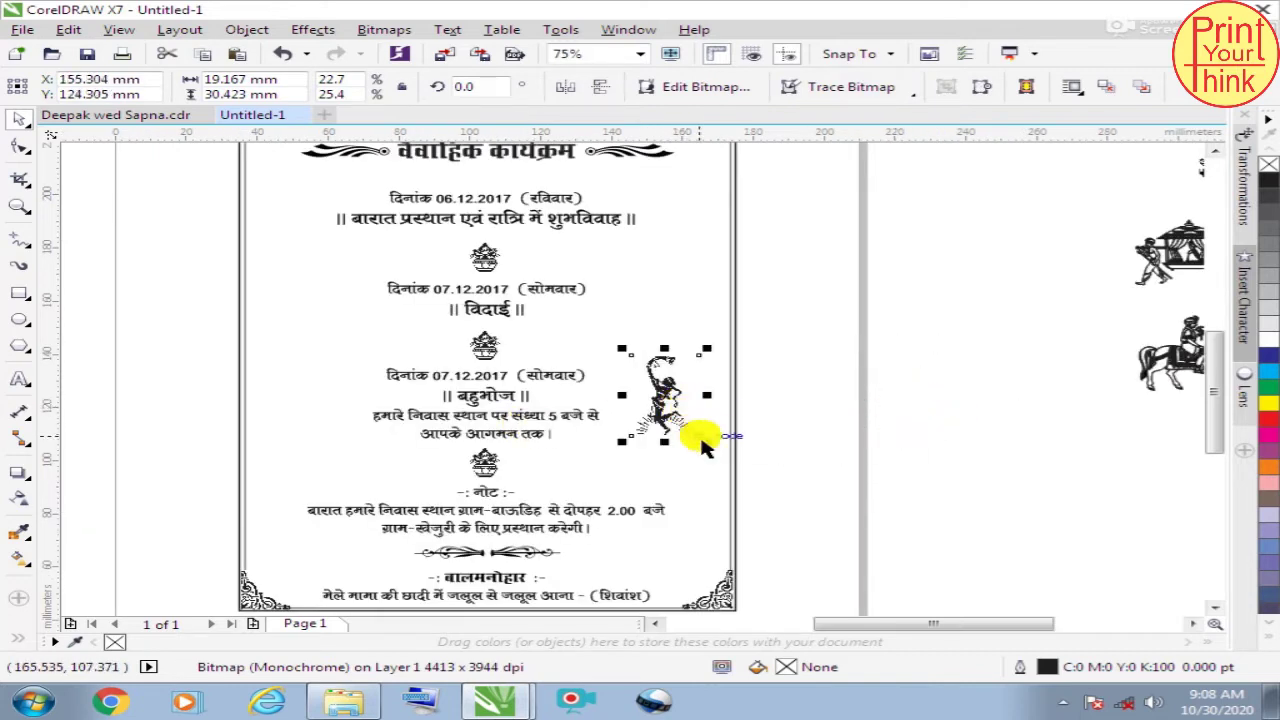
{"action": "left_click_drag", "start_coordinate": [707, 440], "coordinate": [710, 446]}
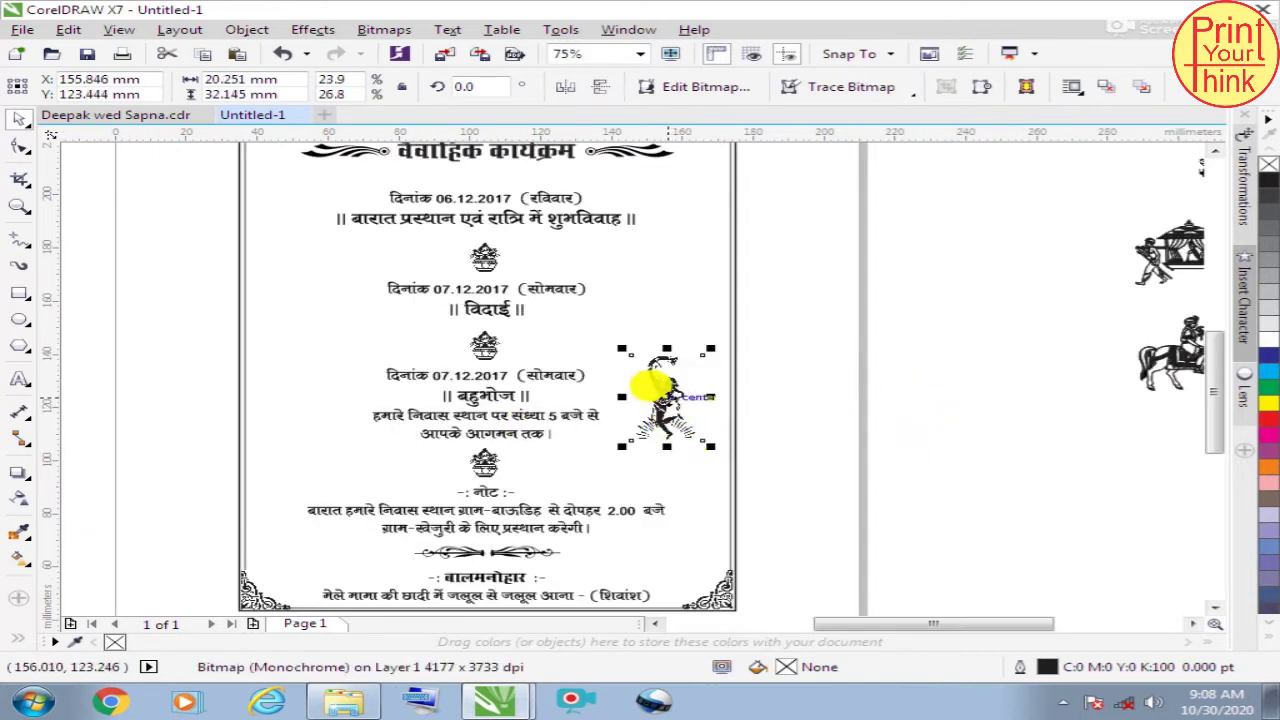
Step: Add a horizontally mirrored copy of the dancer on the left side of the text
{"action": "left_click_drag", "start_coordinate": [668, 396], "coordinate": [312, 400]}
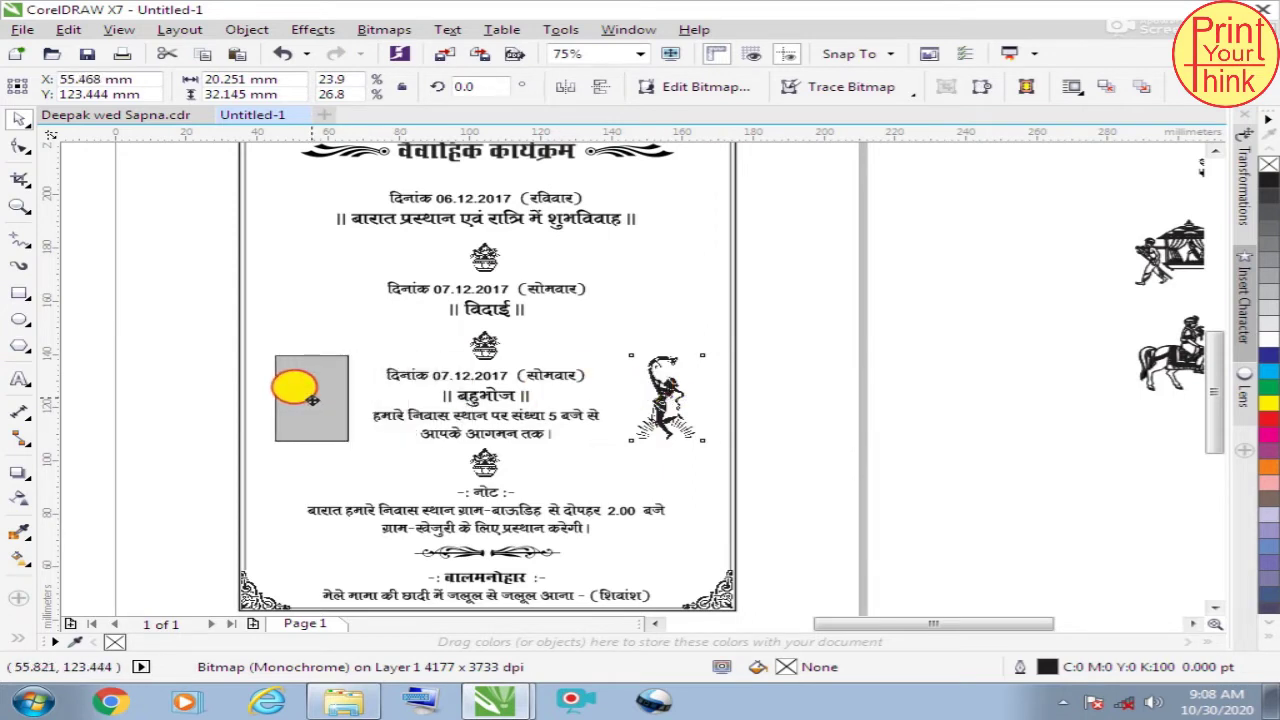
{"action": "right_click", "coordinate": [311, 399]}
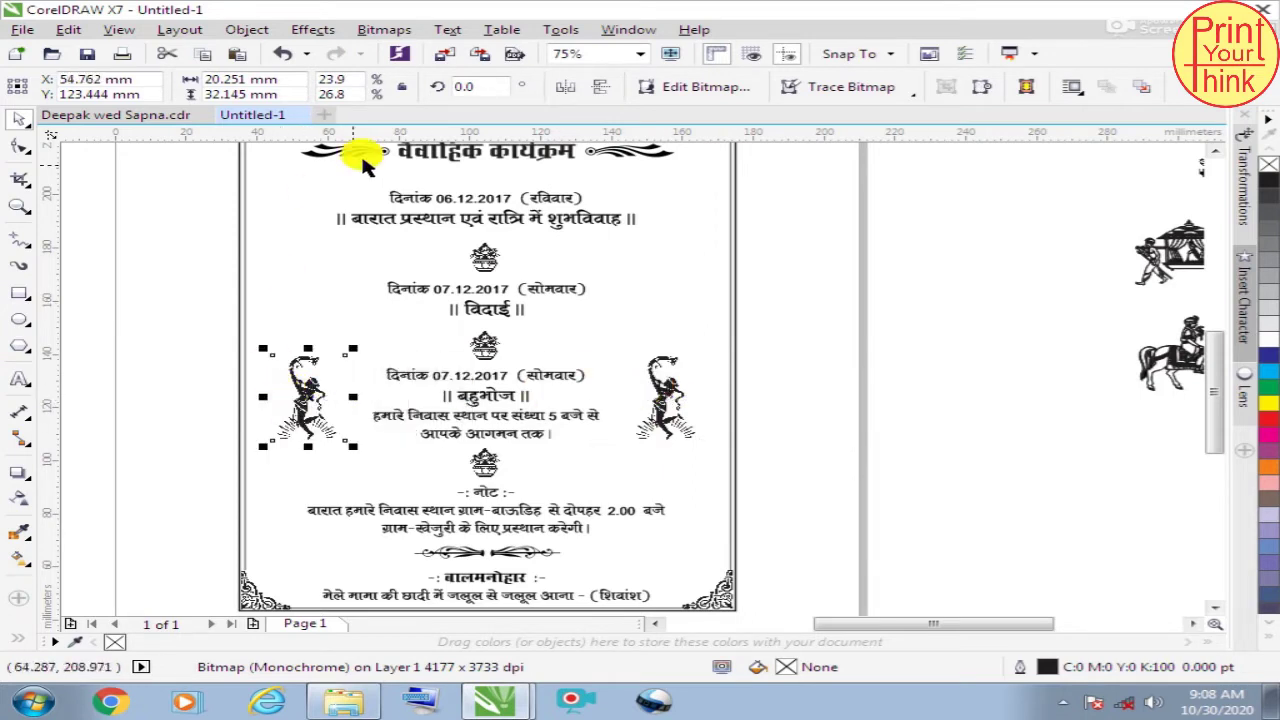
{"action": "left_click", "coordinate": [572, 88]}
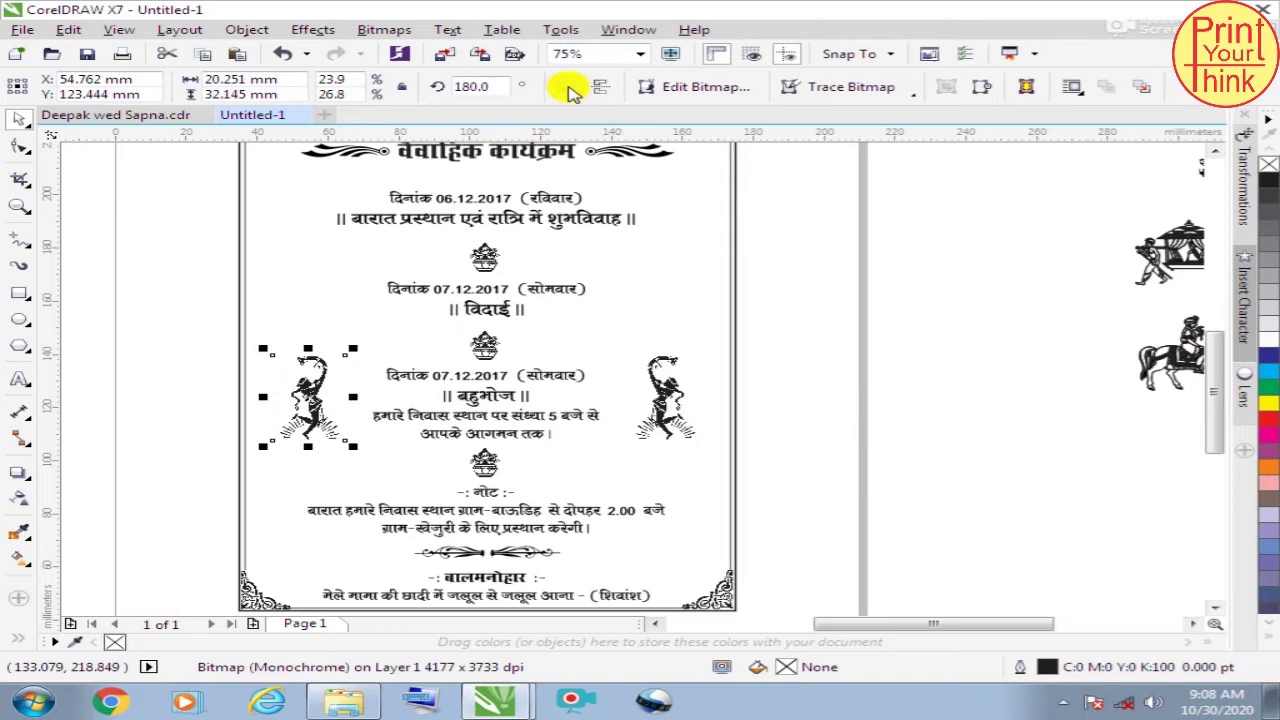
{"action": "left_click", "coordinate": [815, 335]}
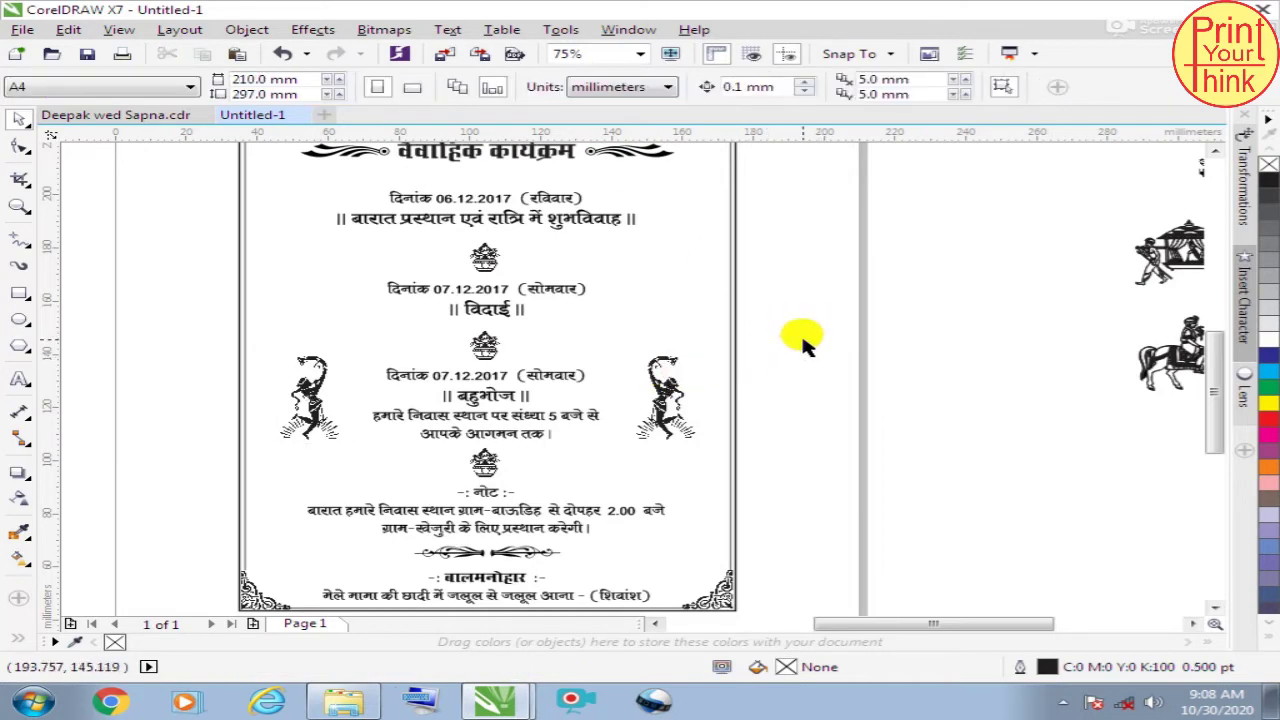
Step: Lower both dancing figures slightly on the card
{"action": "scroll", "coordinate": [605, 355], "scroll_direction": "down", "scroll_amount": 2}
{"action": "scroll", "coordinate": [567, 380], "scroll_direction": "up", "scroll_amount": 2}
{"action": "left_click", "coordinate": [350, 372]}
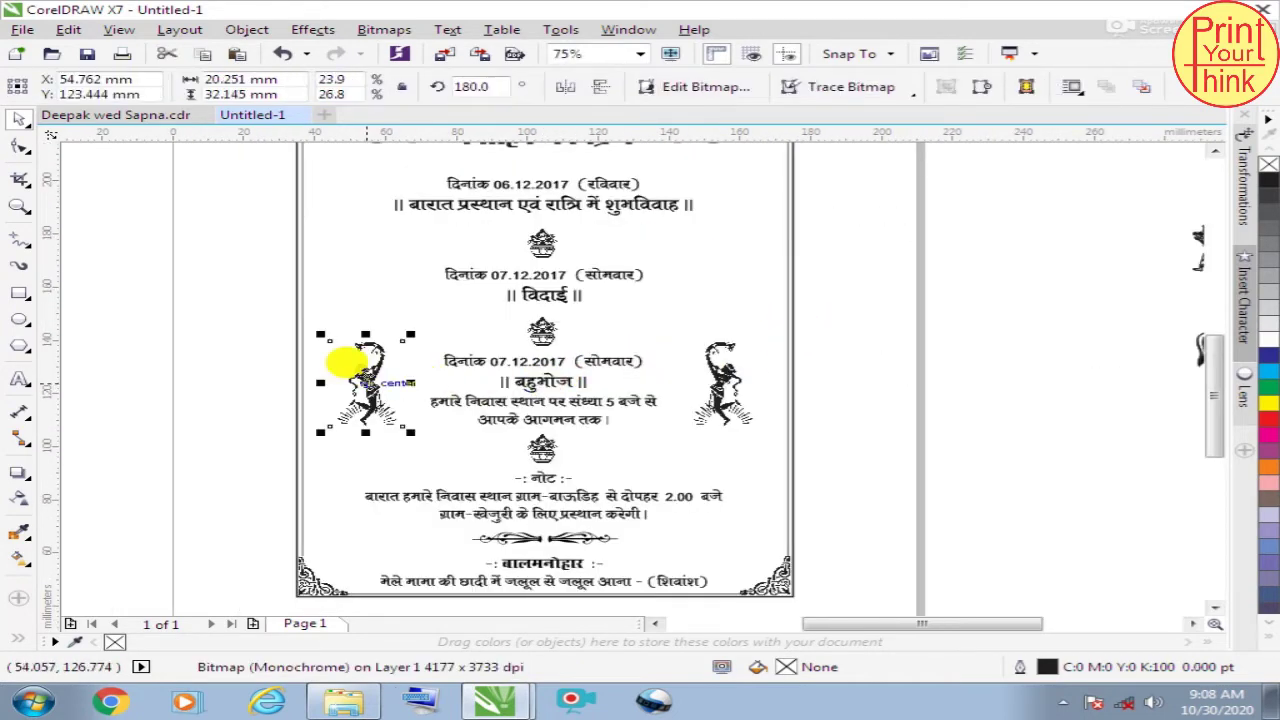
{"action": "left_click", "coordinate": [725, 390], "text": "shift"}
{"action": "left_click", "coordinate": [863, 274]}
{"action": "left_click_drag", "start_coordinate": [905, 270], "coordinate": [651, 440]}
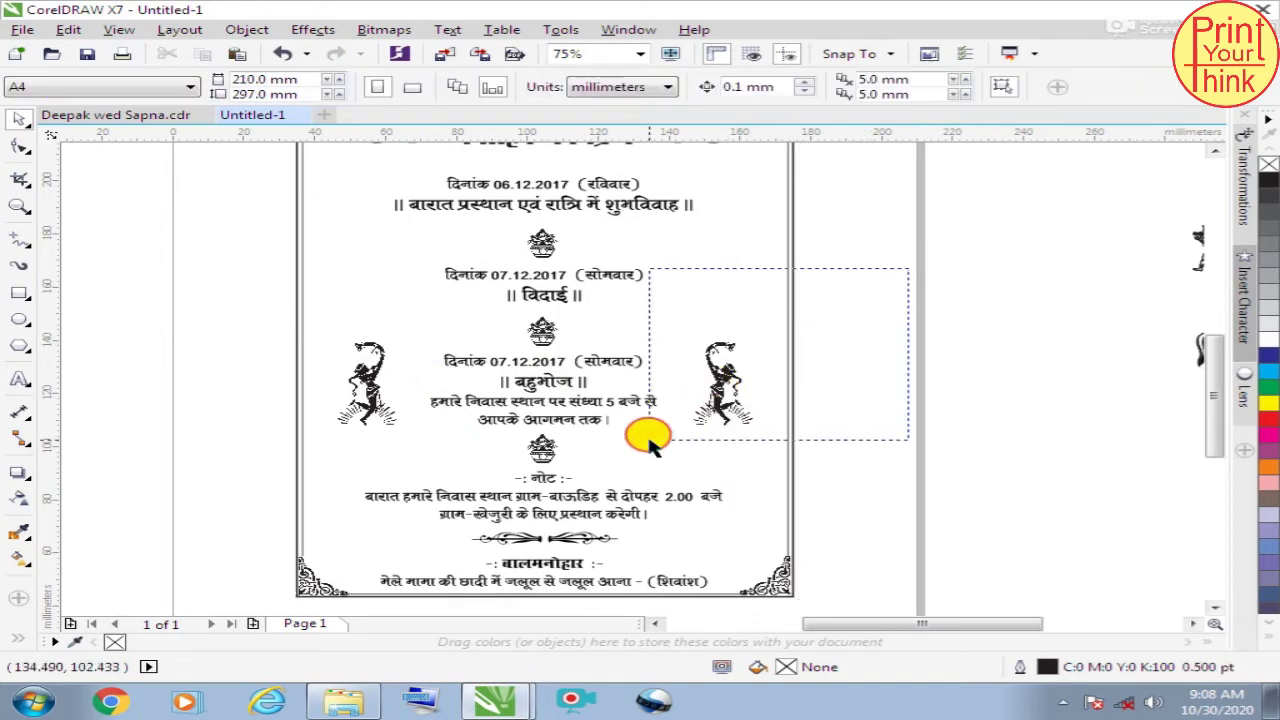
{"action": "left_click_drag", "start_coordinate": [198, 308], "coordinate": [430, 440]}
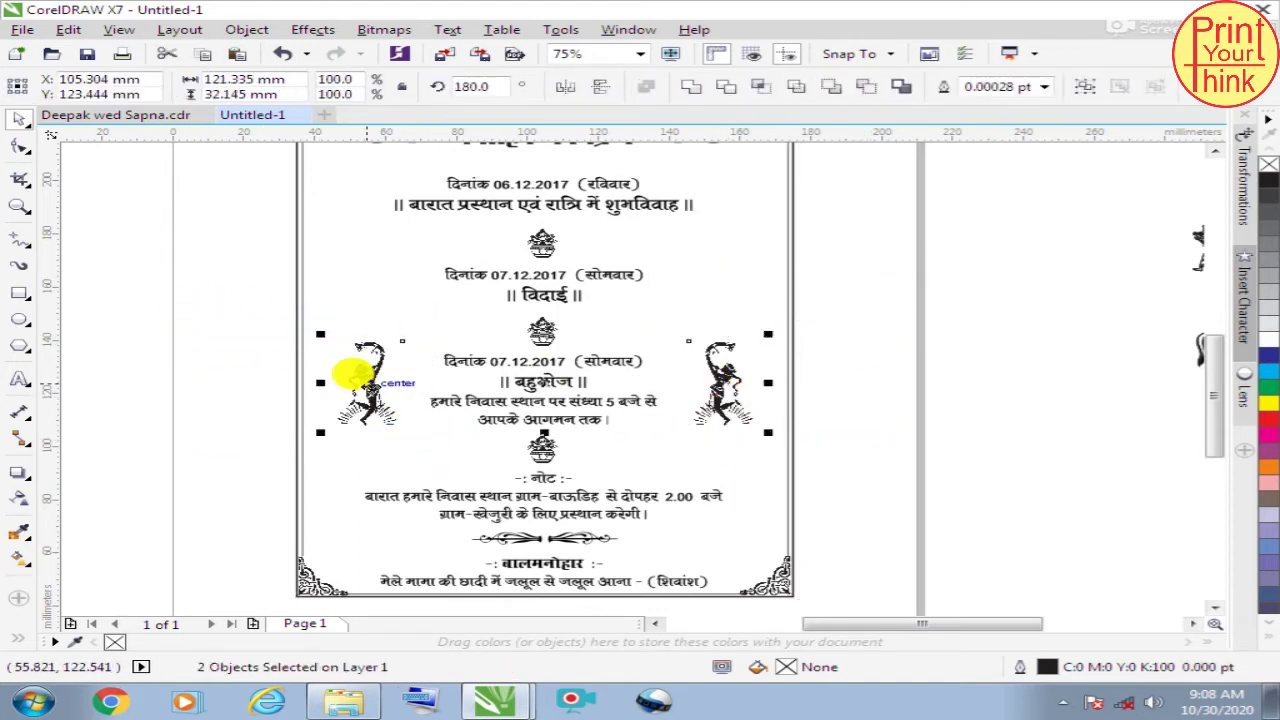
{"action": "left_click_drag", "start_coordinate": [352, 376], "coordinate": [350, 388]}
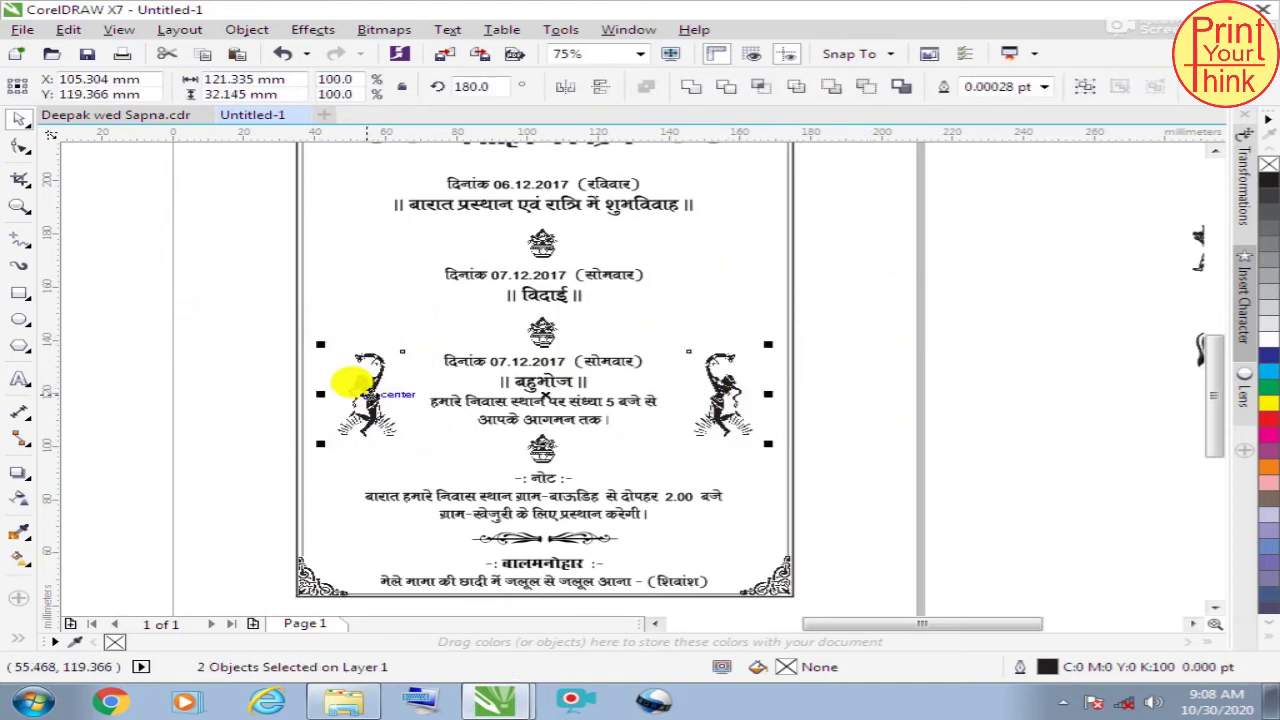
{"action": "left_click", "coordinate": [855, 370]}
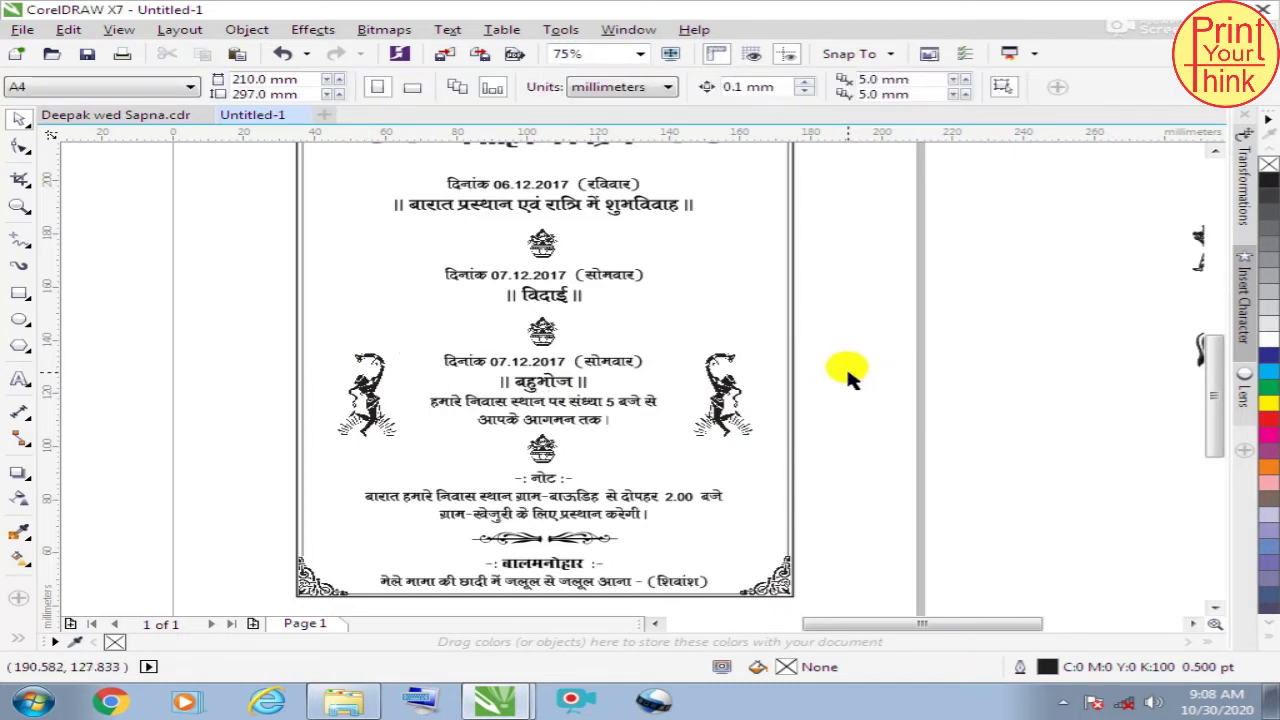
{"action": "scroll", "coordinate": [630, 415], "scroll_direction": "down", "scroll_amount": 2}
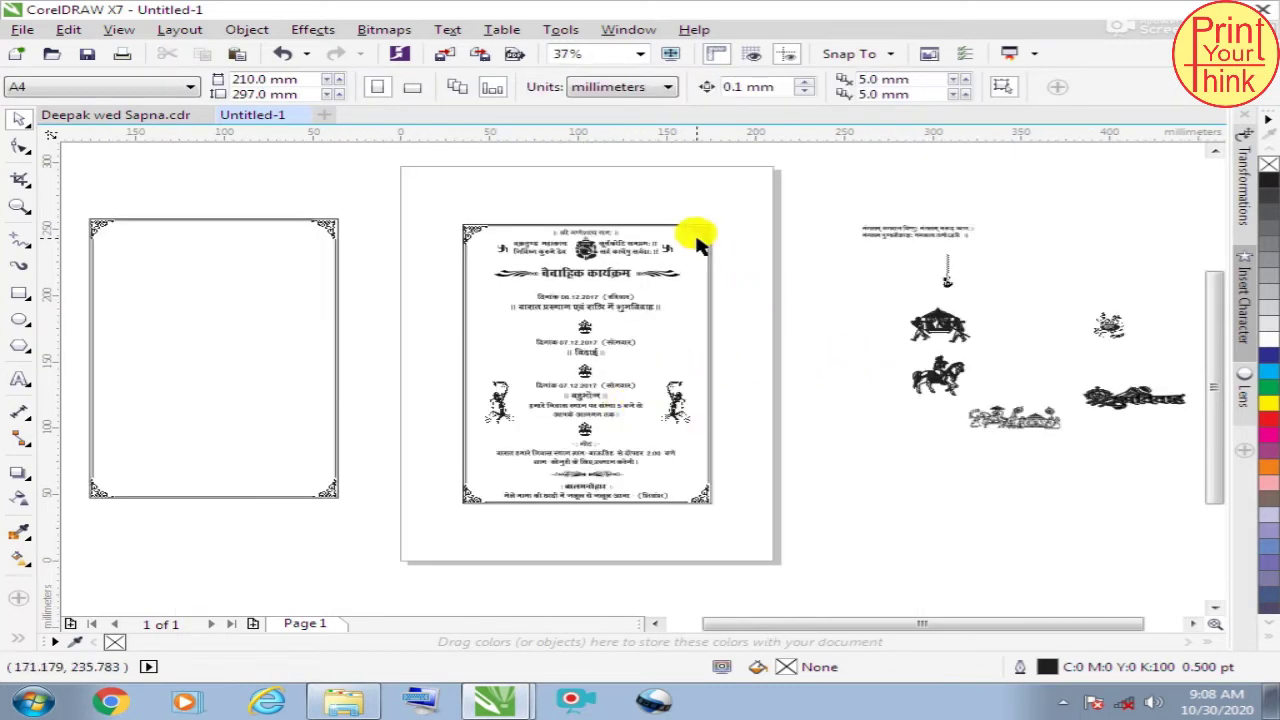
Step: Group all the finished invitation's objects into a single group
{"action": "left_click_drag", "start_coordinate": [745, 195], "coordinate": [417, 509]}
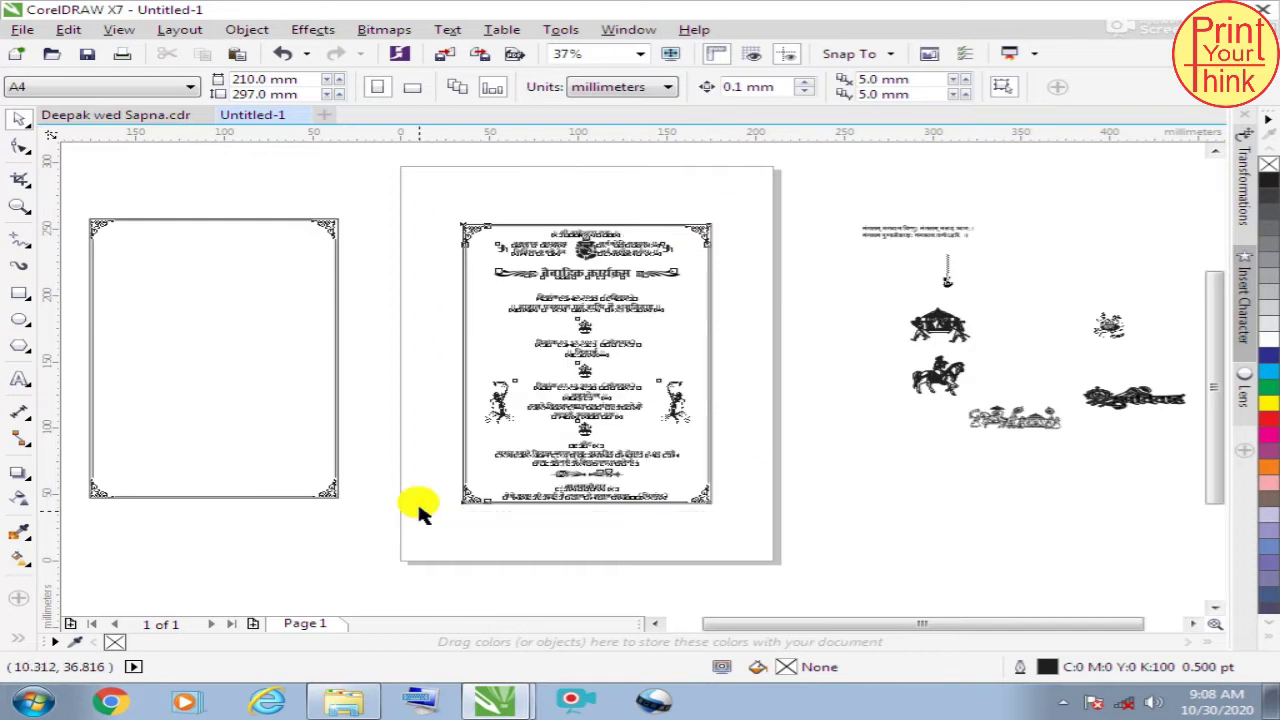
{"action": "key", "text": "ctrl+g"}
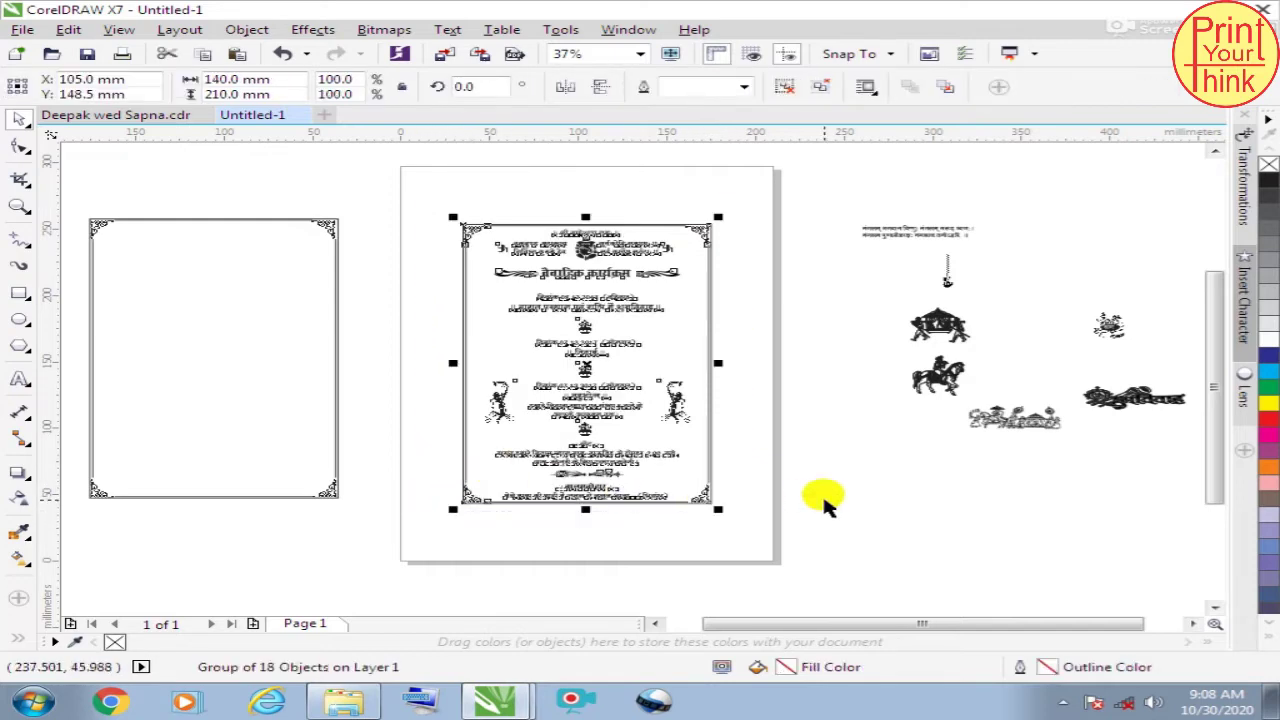
{"action": "left_click", "coordinate": [823, 500]}
{"action": "scroll", "coordinate": [610, 245], "scroll_direction": "up", "scroll_amount": 4}
{"action": "scroll", "coordinate": [610, 245], "scroll_direction": "down", "scroll_amount": 2}
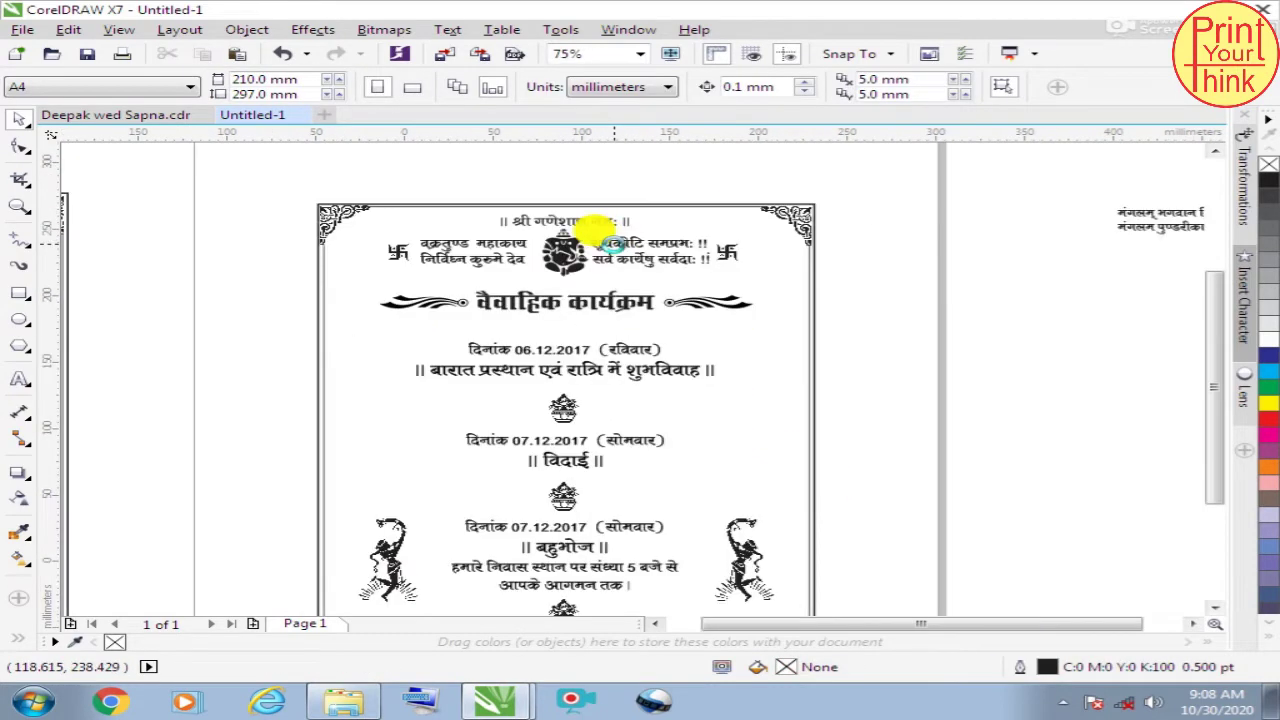
{"action": "scroll", "coordinate": [605, 240], "scroll_direction": "down", "scroll_amount": 2}
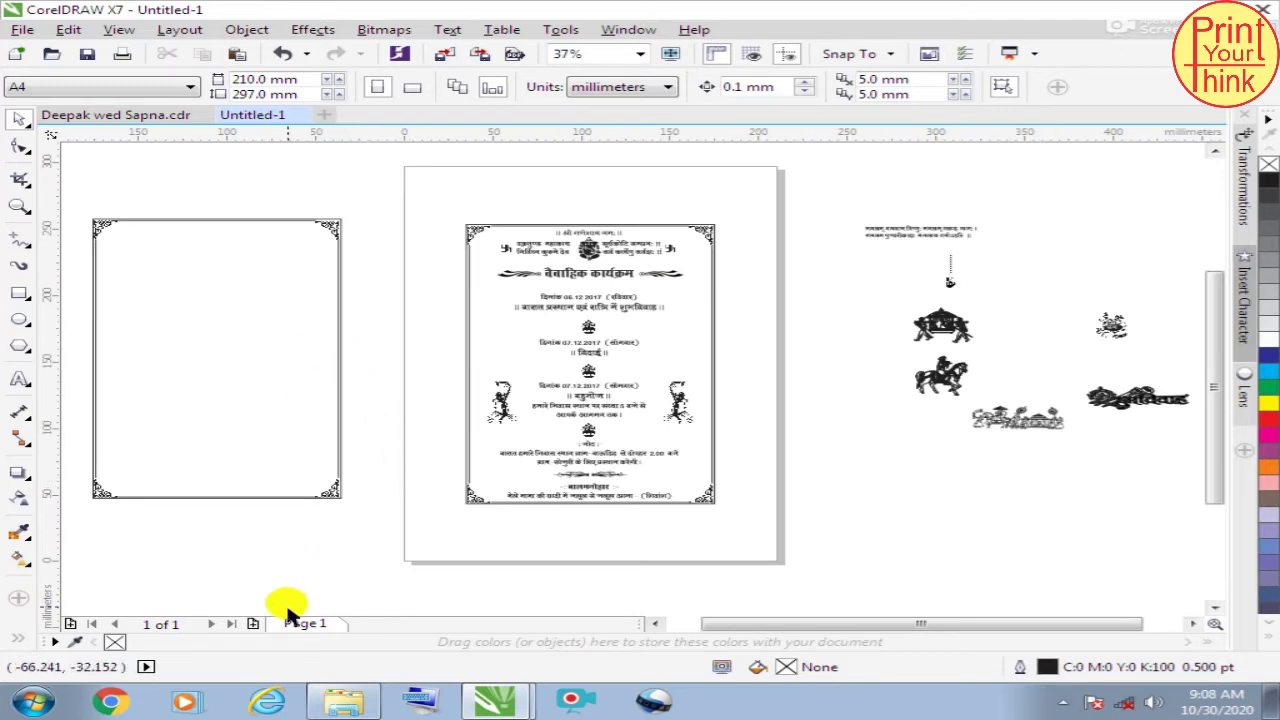
Step: Add a second page and centre the spare decorative frame on it
{"action": "left_click", "coordinate": [252, 623]}
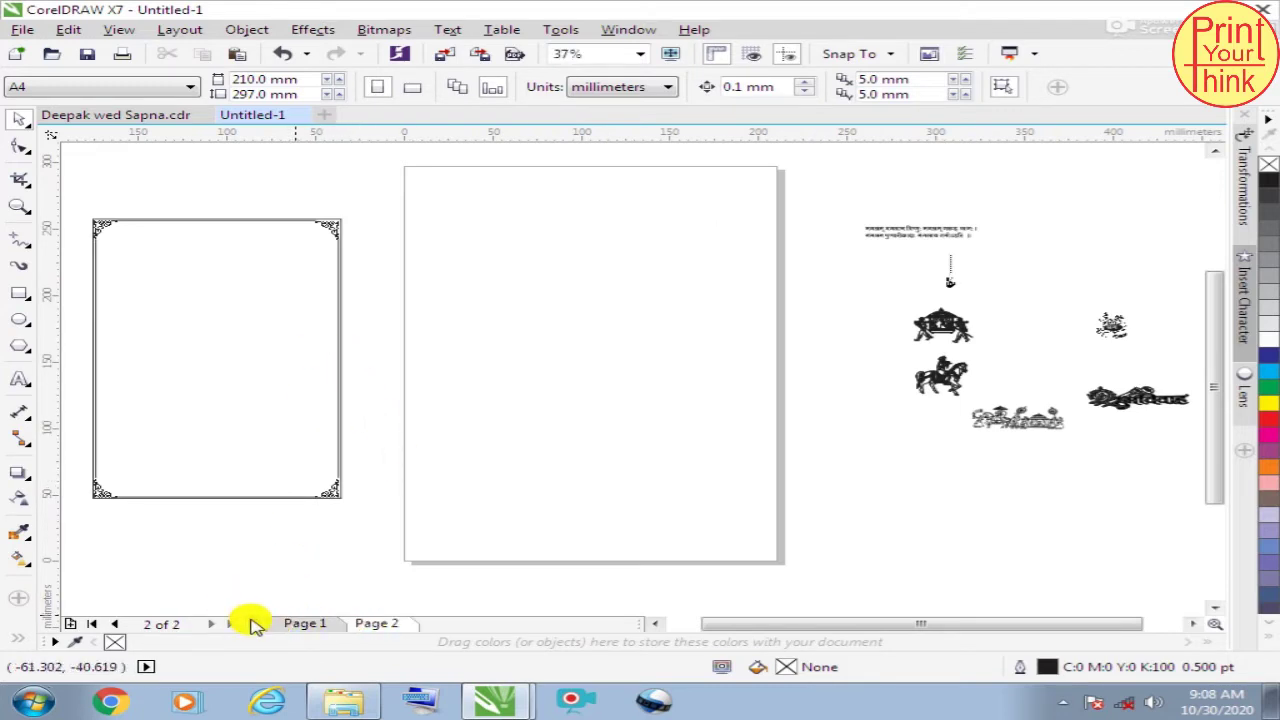
{"action": "left_click", "coordinate": [257, 358]}
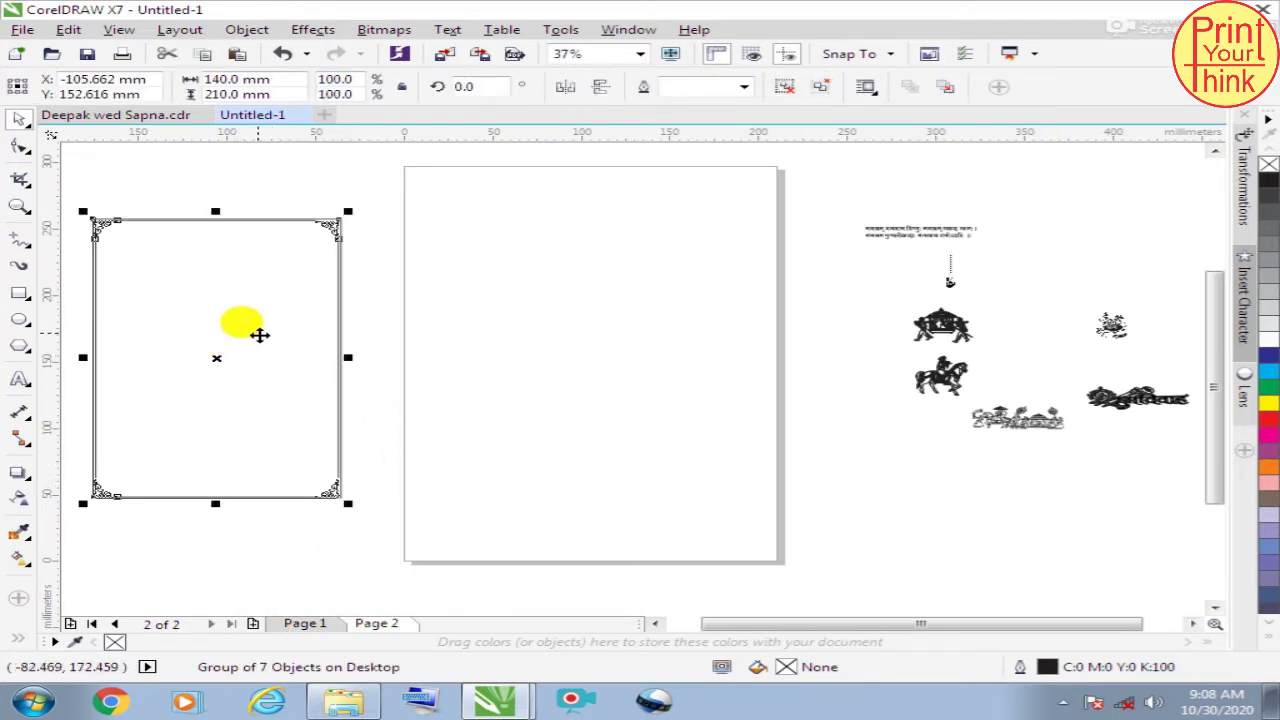
{"action": "key", "text": "p"}
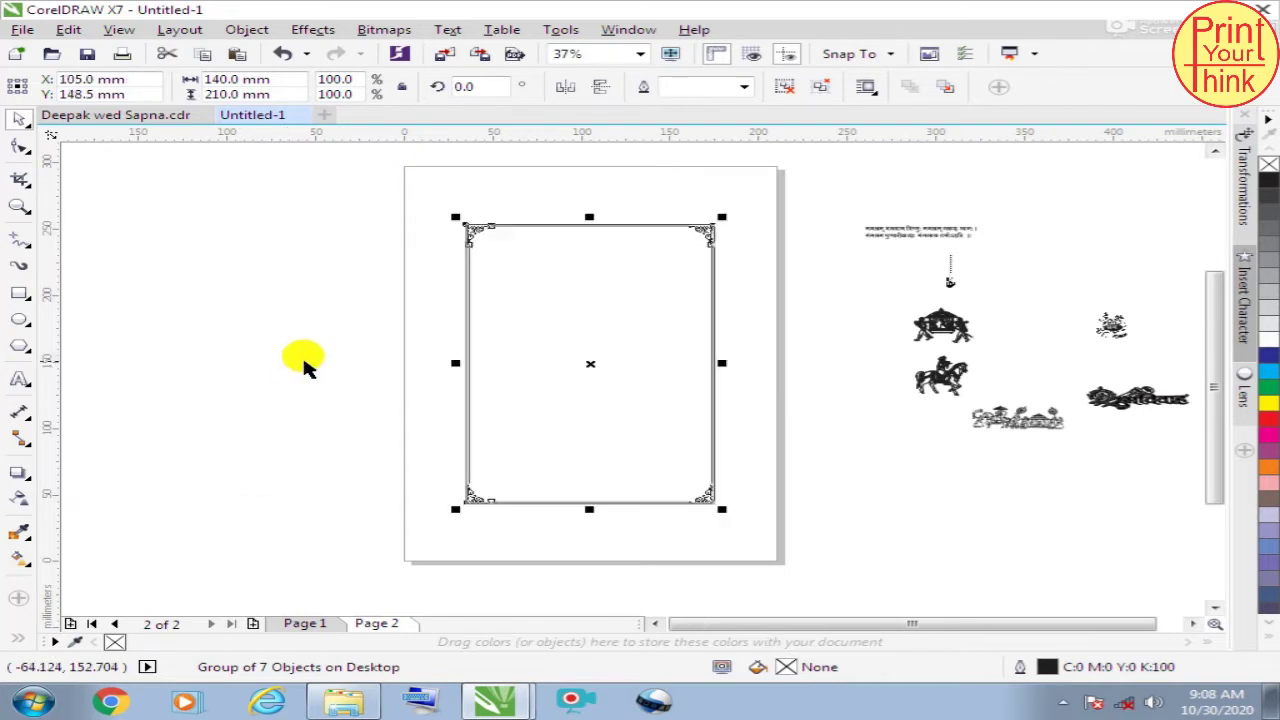
{"action": "left_click", "coordinate": [837, 471]}
{"action": "scroll", "coordinate": [684, 232], "scroll_direction": "up", "scroll_amount": 2}
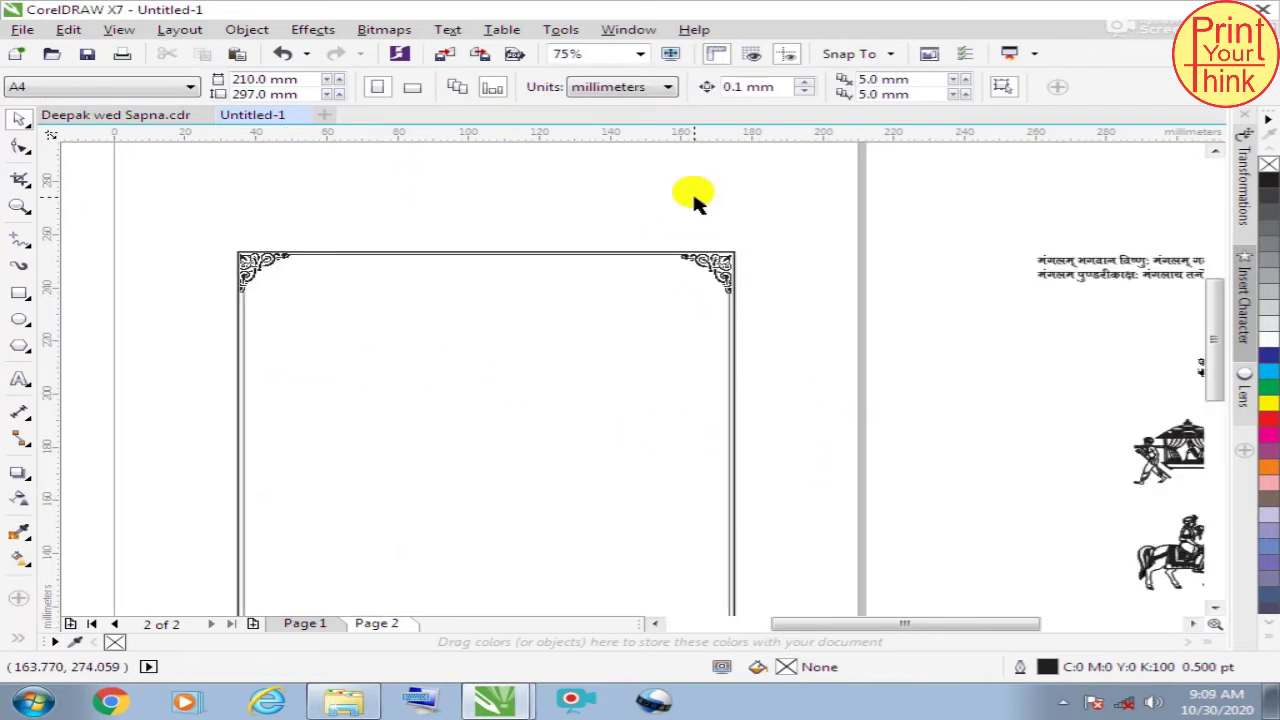
Step: Return to page 1 and select the grouped invitation
{"action": "left_click", "coordinate": [305, 623]}
{"action": "scroll", "coordinate": [518, 420], "scroll_direction": "down", "scroll_amount": 2}
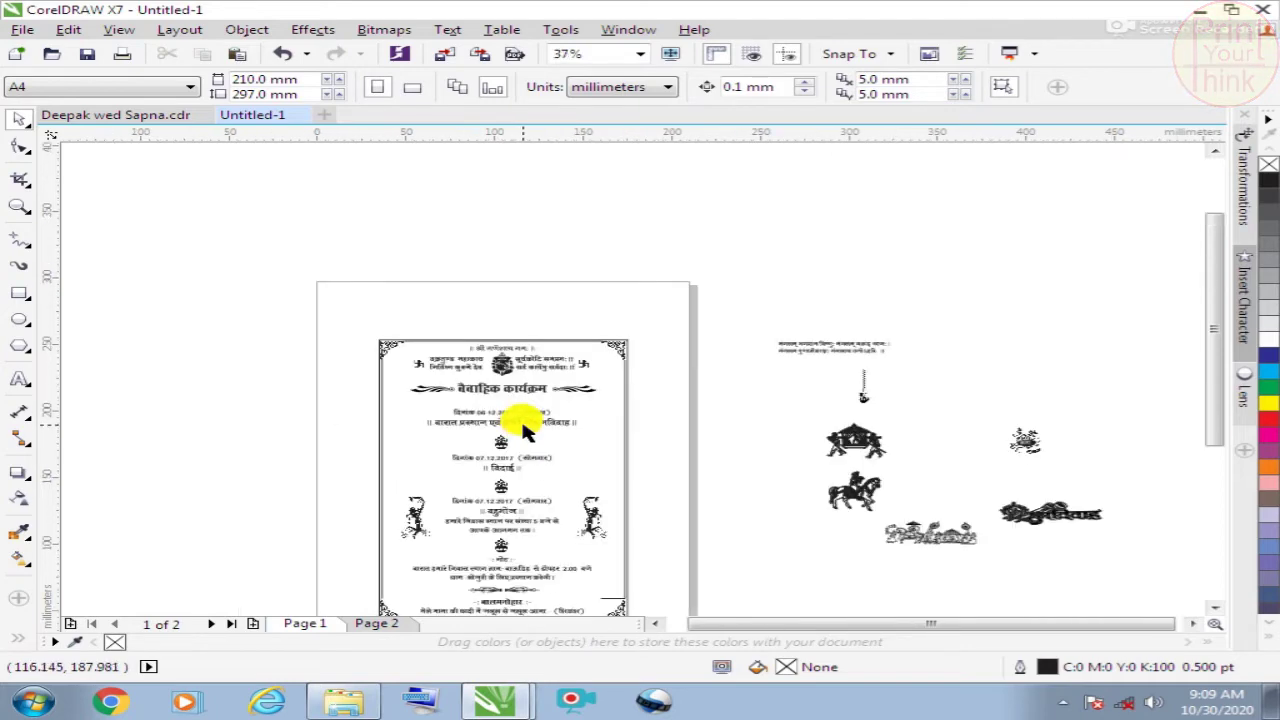
{"action": "scroll", "coordinate": [522, 414], "scroll_direction": "up", "scroll_amount": 2}
{"action": "left_click", "coordinate": [463, 322]}
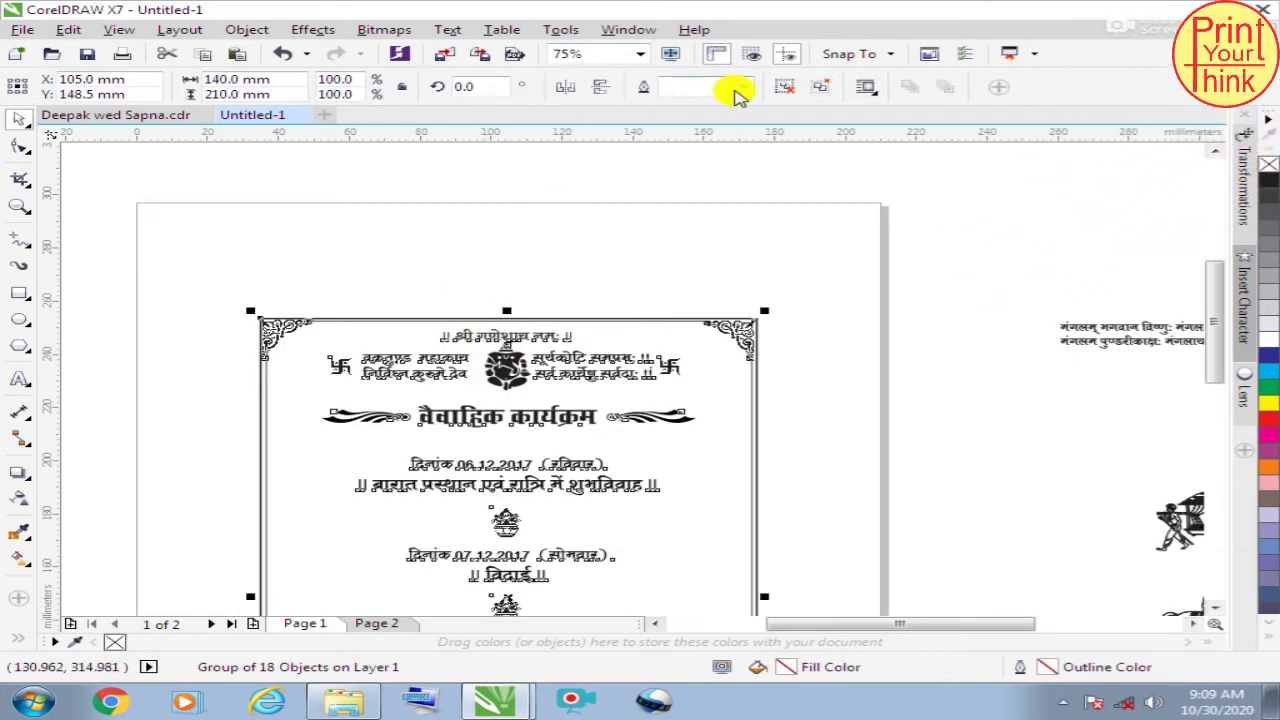
Step: Move the श्री गणेशाय नमः heading from the invitation onto page 2's frame
{"action": "left_click", "coordinate": [497, 327], "text": "ctrl"}
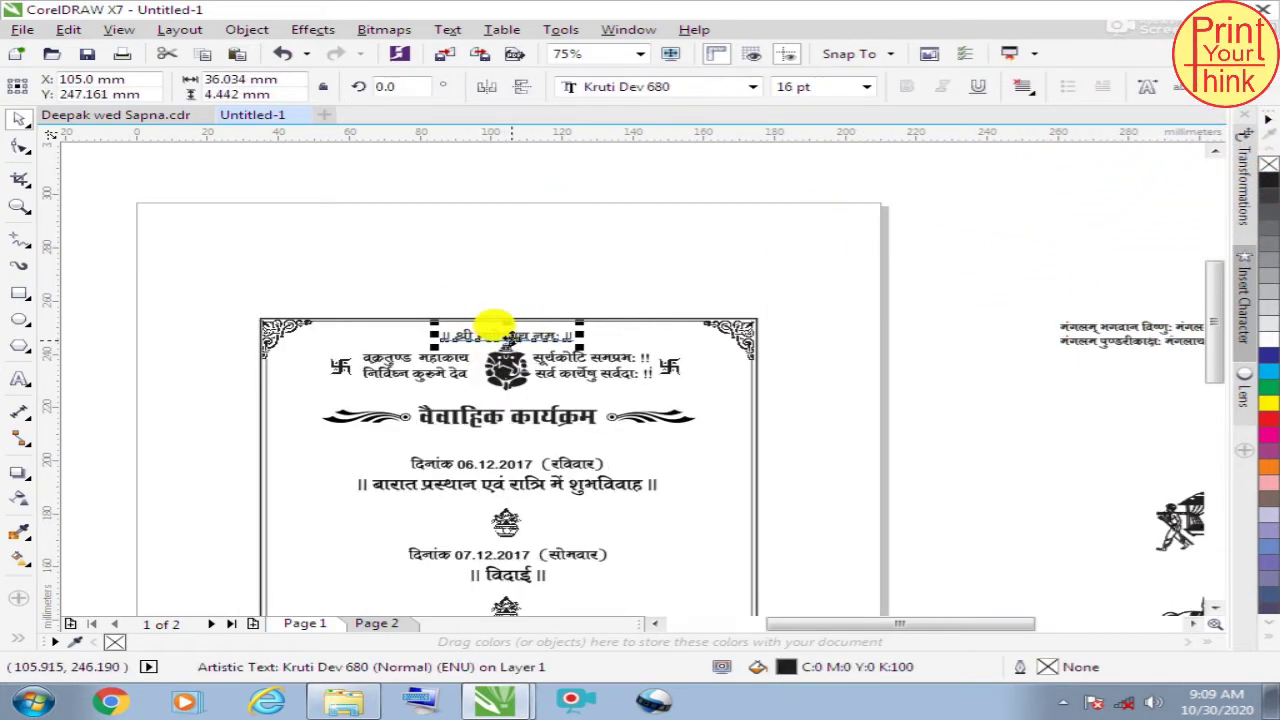
{"action": "mouse_move", "coordinate": [498, 330]}
{"action": "left_mouse_down"}
{"action": "mouse_move", "coordinate": [532, 320]}
{"action": "mouse_move", "coordinate": [980, 382]}
{"action": "mouse_move", "coordinate": [445, 340]}
{"action": "mouse_move", "coordinate": [466, 346]}
{"action": "left_mouse_up"}
{"action": "left_click", "coordinate": [405, 622]}
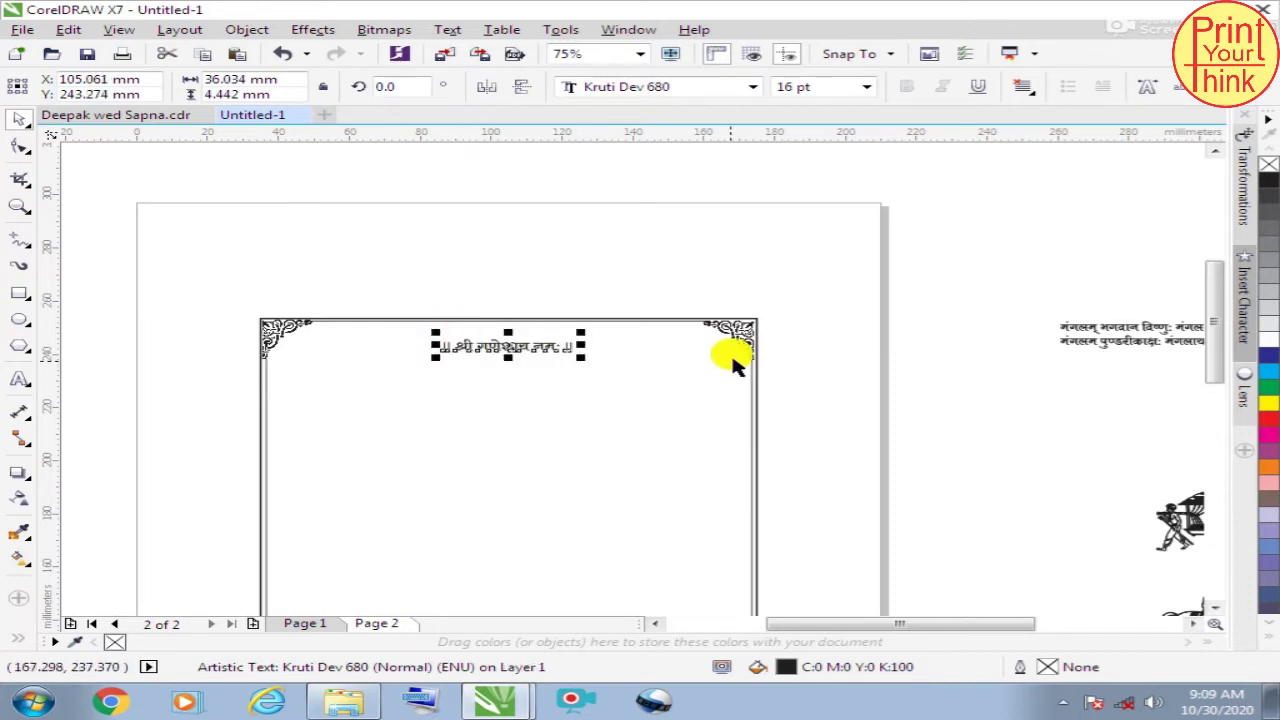
{"action": "left_click", "coordinate": [741, 335], "text": "shift"}
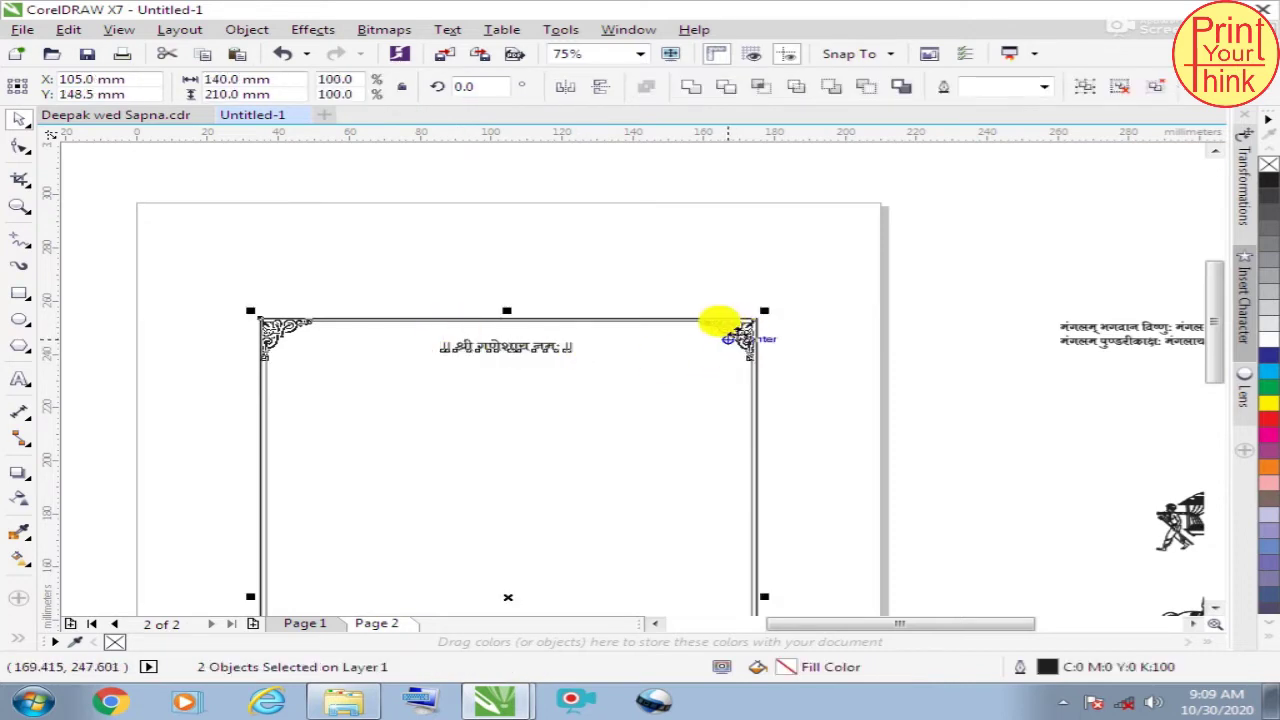
Step: Place the two-line Mangalam shloka beneath the heading and start editing it
{"action": "left_click", "coordinate": [1043, 343]}
{"action": "mouse_move", "coordinate": [1071, 329]}
{"action": "left_mouse_down"}
{"action": "mouse_move", "coordinate": [424, 378]}
{"action": "mouse_move", "coordinate": [414, 365]}
{"action": "left_mouse_up"}
{"action": "scroll", "coordinate": [490, 375], "scroll_direction": "up", "scroll_amount": 2}
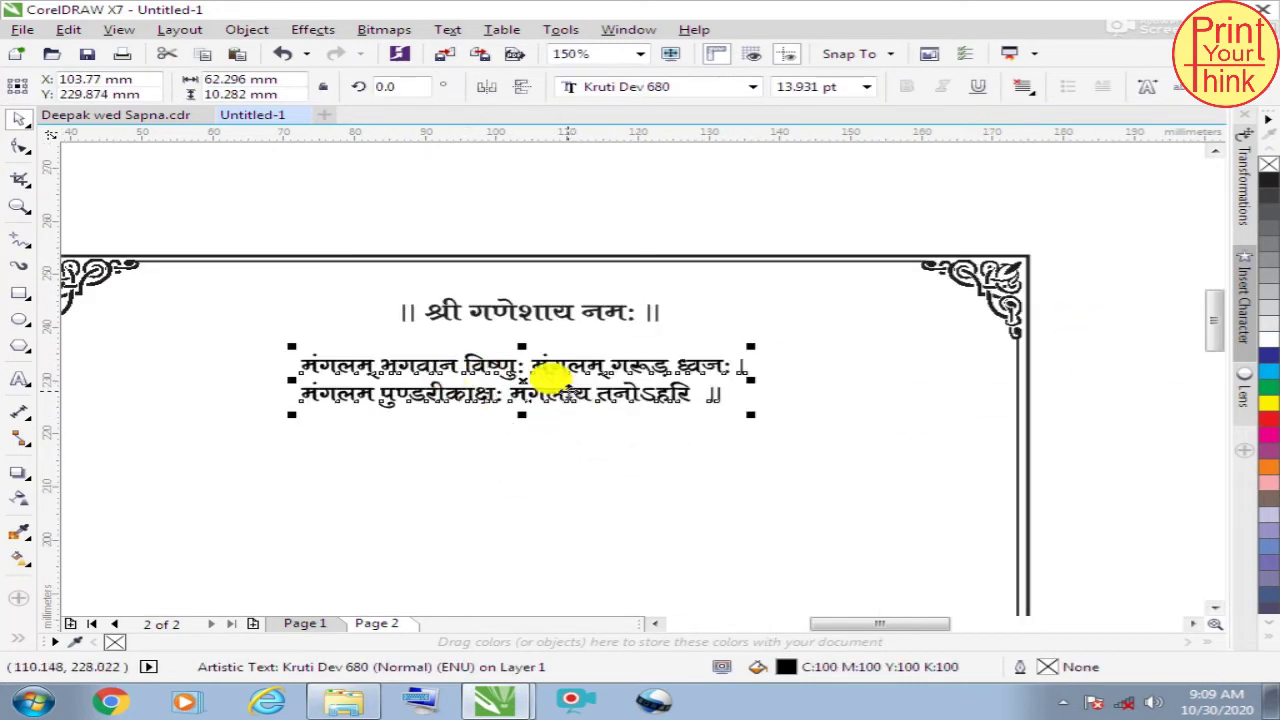
{"action": "left_click", "coordinate": [20, 378]}
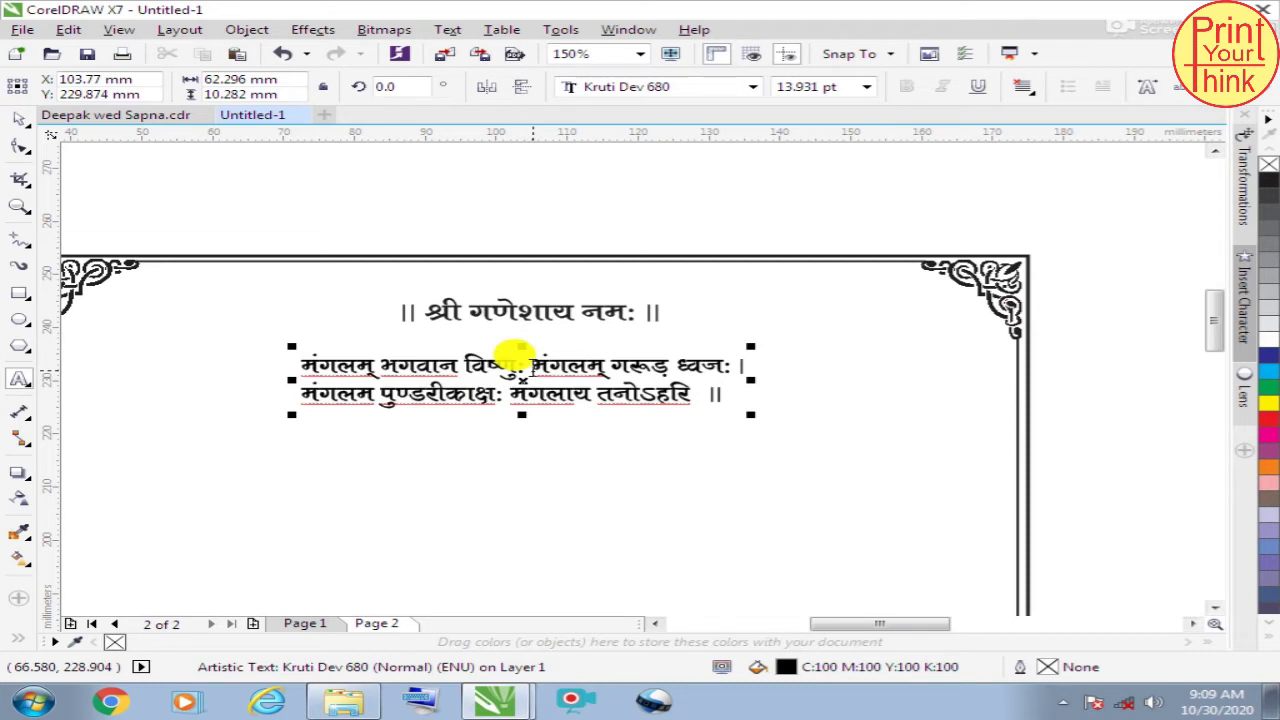
Step: Insert extra spaces before the right-hand lines of the mangalam verse to widen the column gap
{"action": "left_click", "coordinate": [503, 396]}
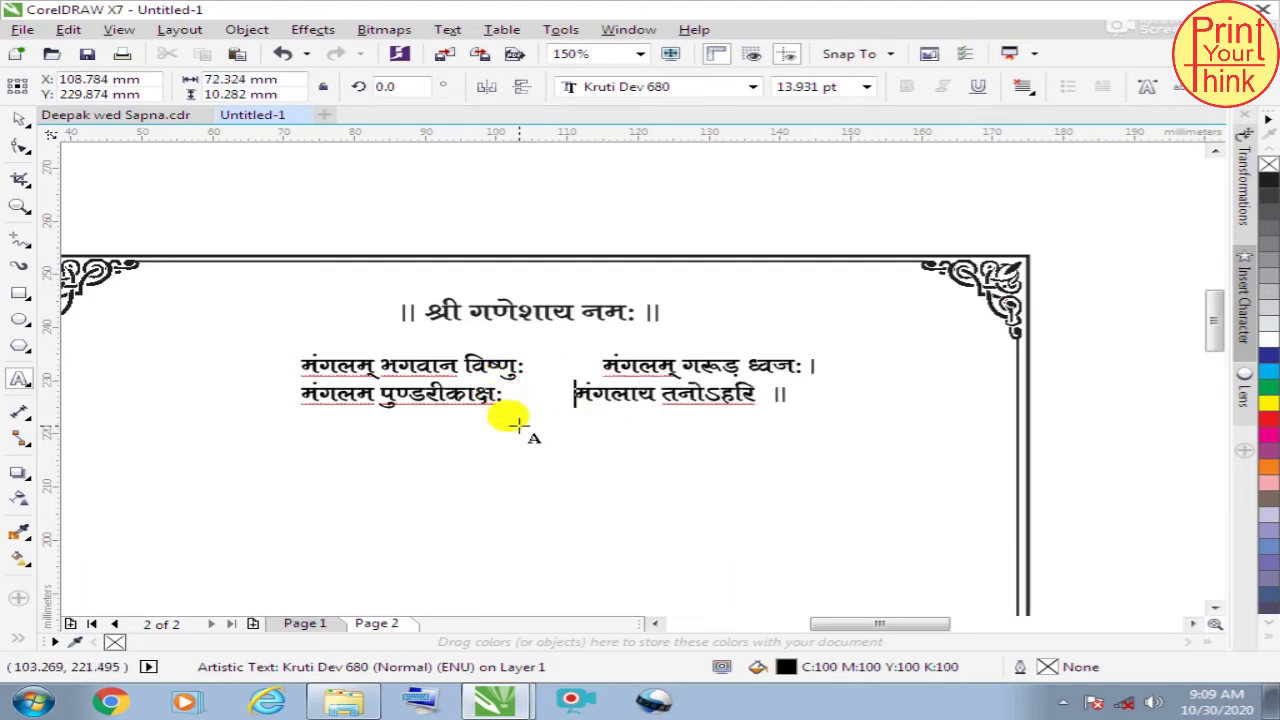
{"action": "key", "text": "Escape"}
{"action": "left_click", "coordinate": [603, 368]}
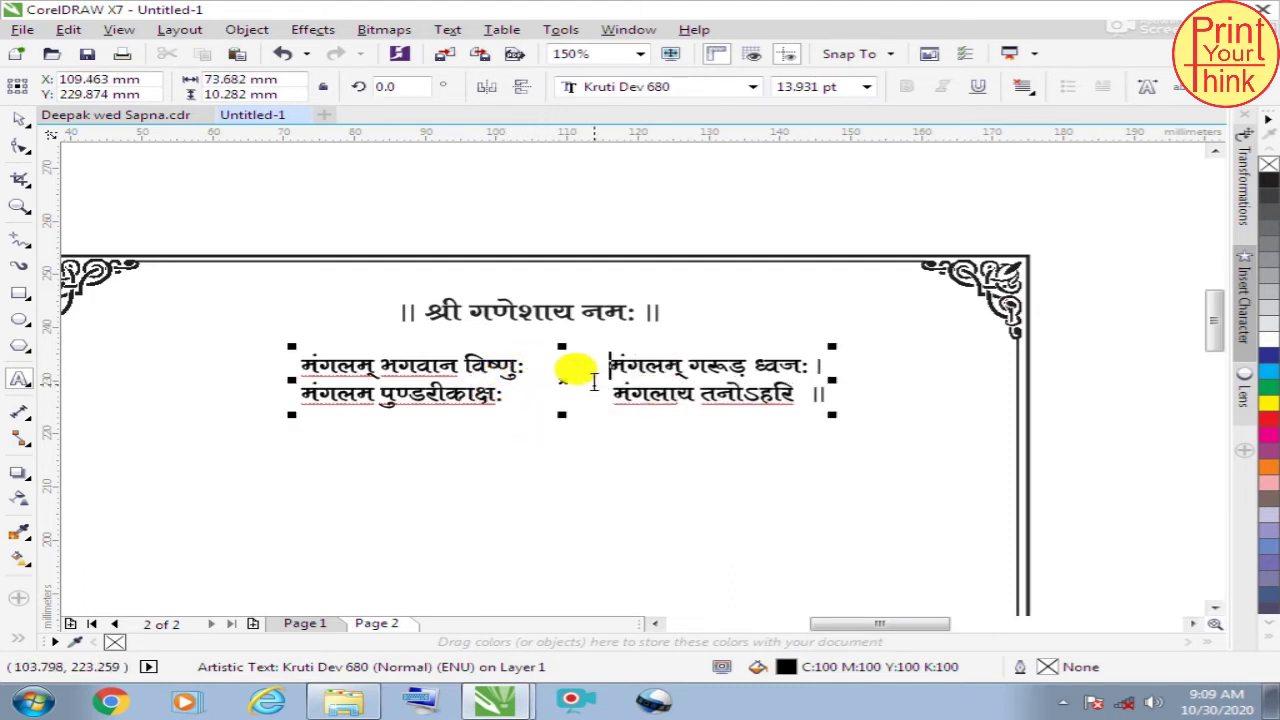
{"action": "left_click", "coordinate": [20, 123]}
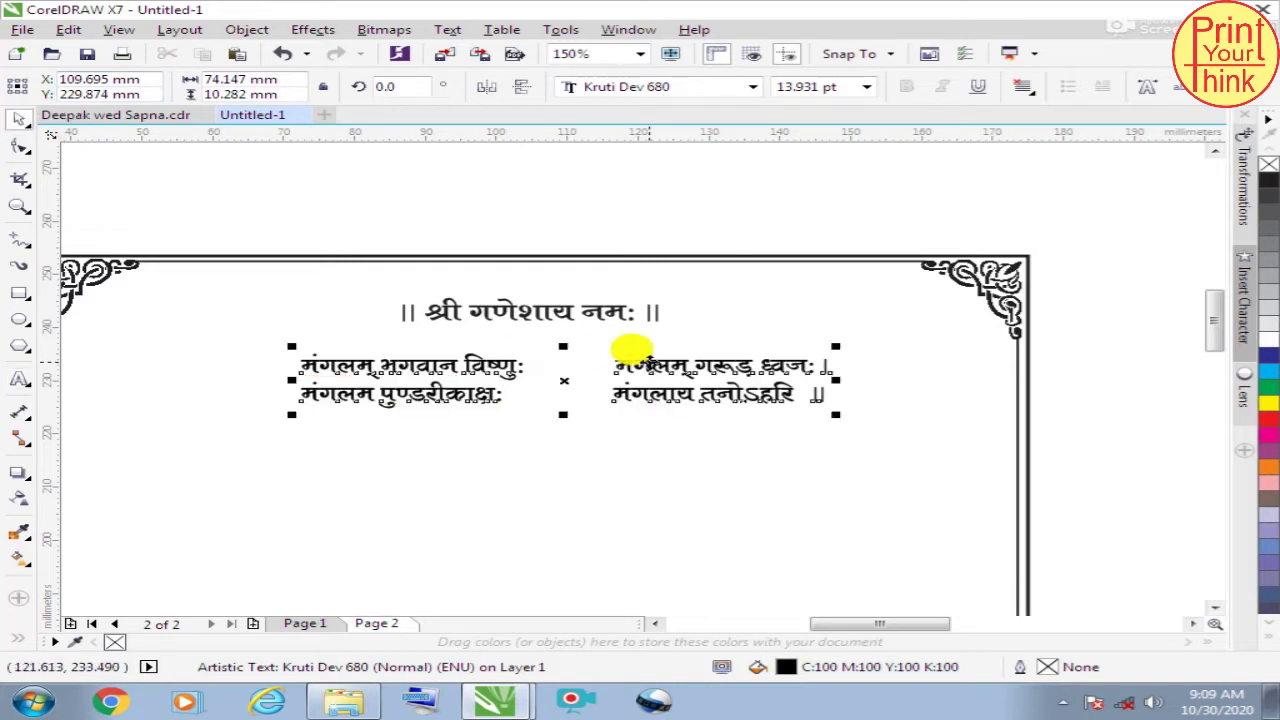
Step: Deselect, zoom out and return to page 1
{"action": "scroll", "coordinate": [629, 343], "scroll_direction": "down", "scroll_amount": 2}
{"action": "left_click", "coordinate": [835, 355]}
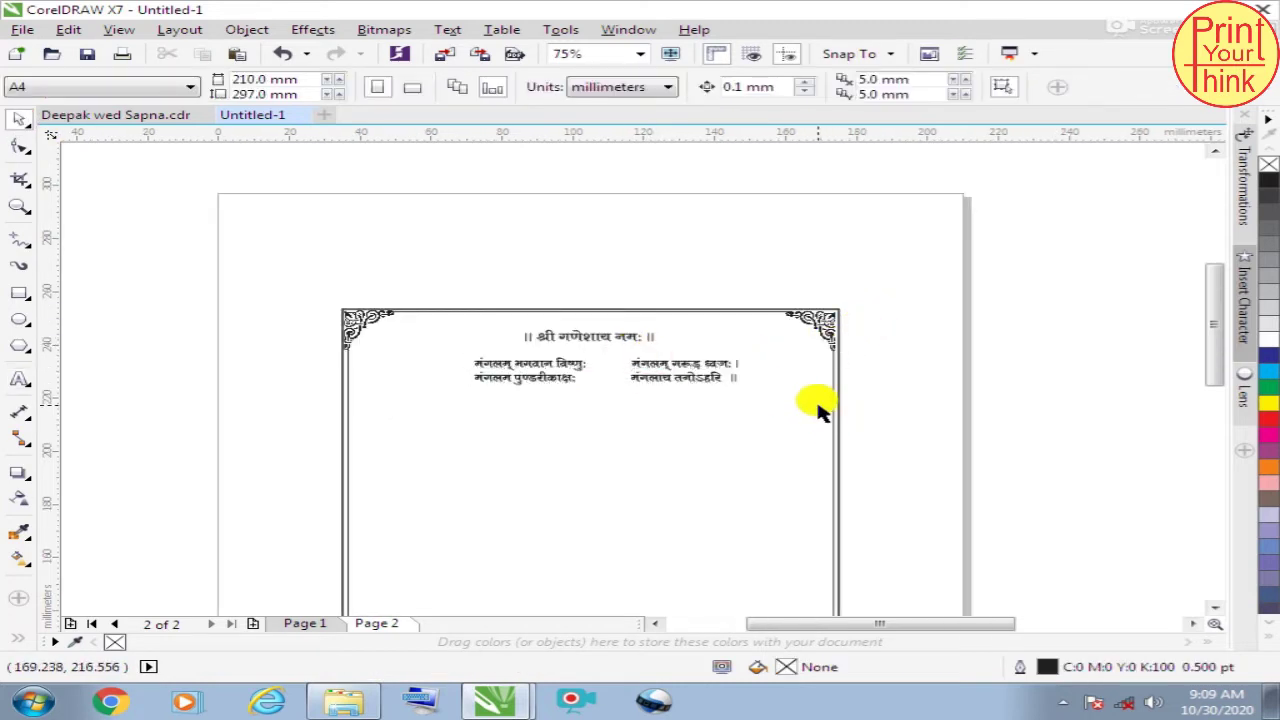
{"action": "scroll", "coordinate": [485, 383], "scroll_direction": "down", "scroll_amount": 1}
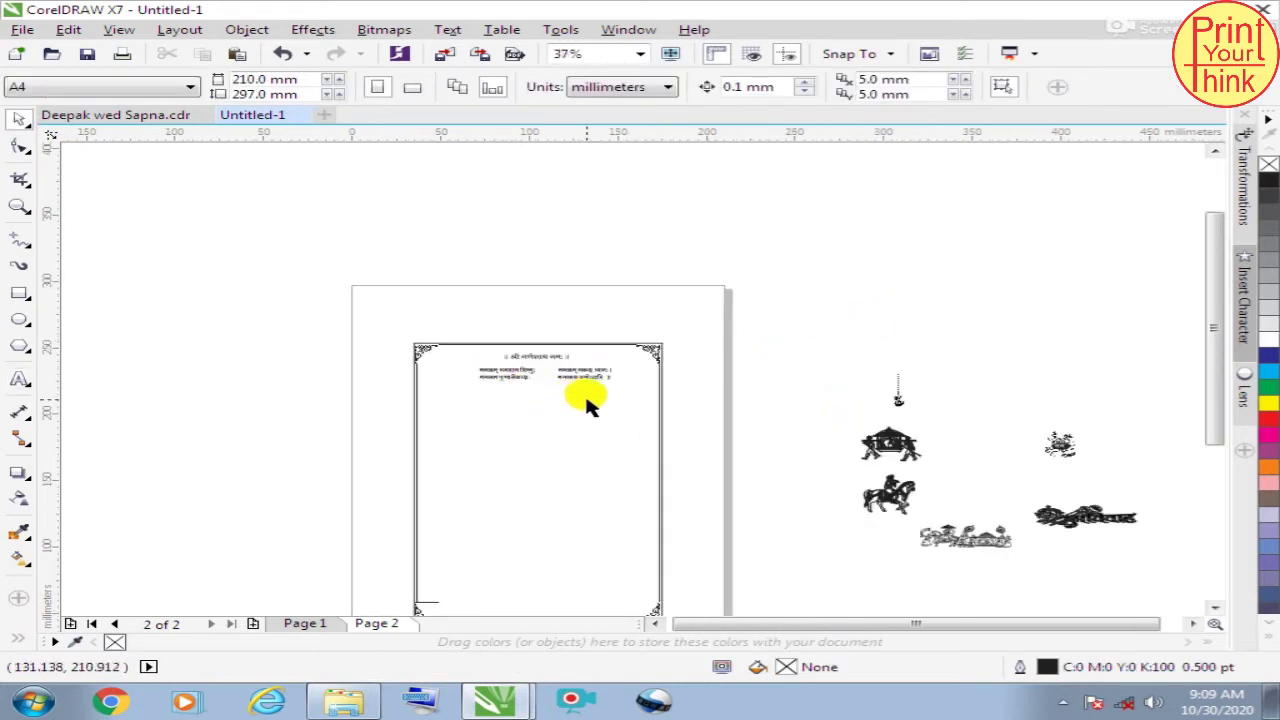
{"action": "scroll", "coordinate": [895, 450], "scroll_direction": "down", "scroll_amount": 1}
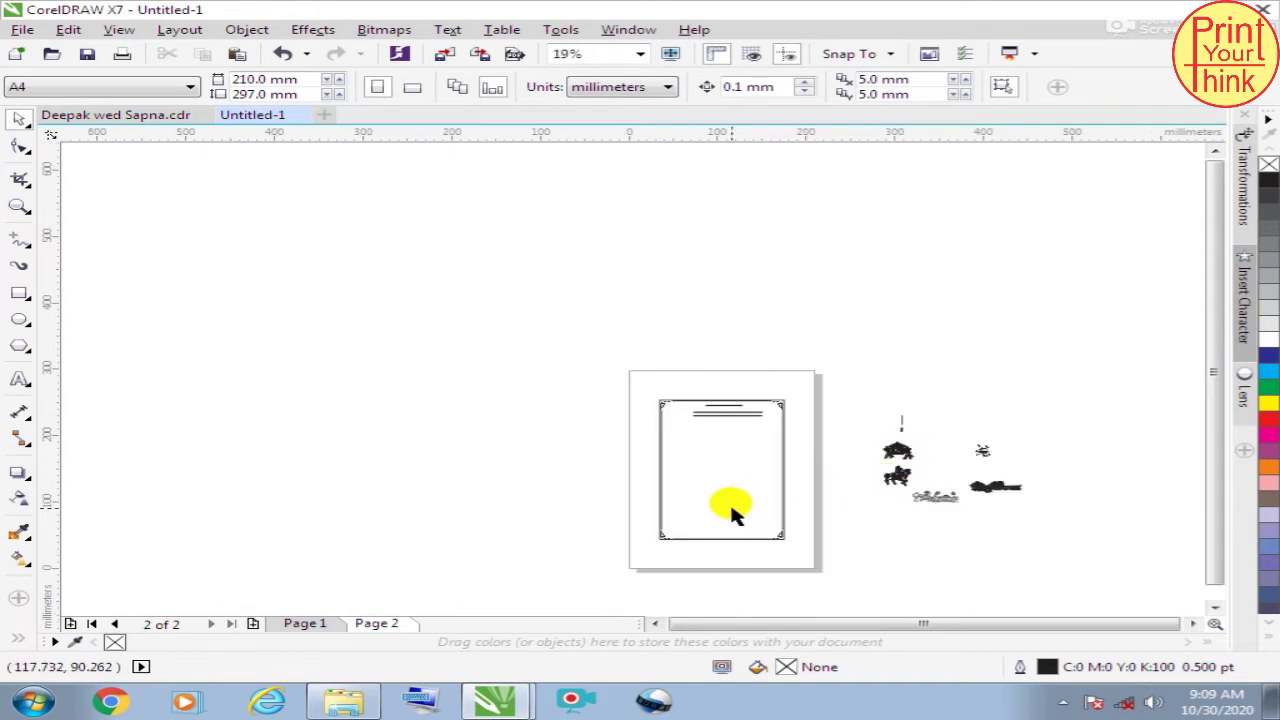
{"action": "left_click", "coordinate": [300, 623]}
{"action": "scroll", "coordinate": [737, 400], "scroll_direction": "up", "scroll_amount": 2}
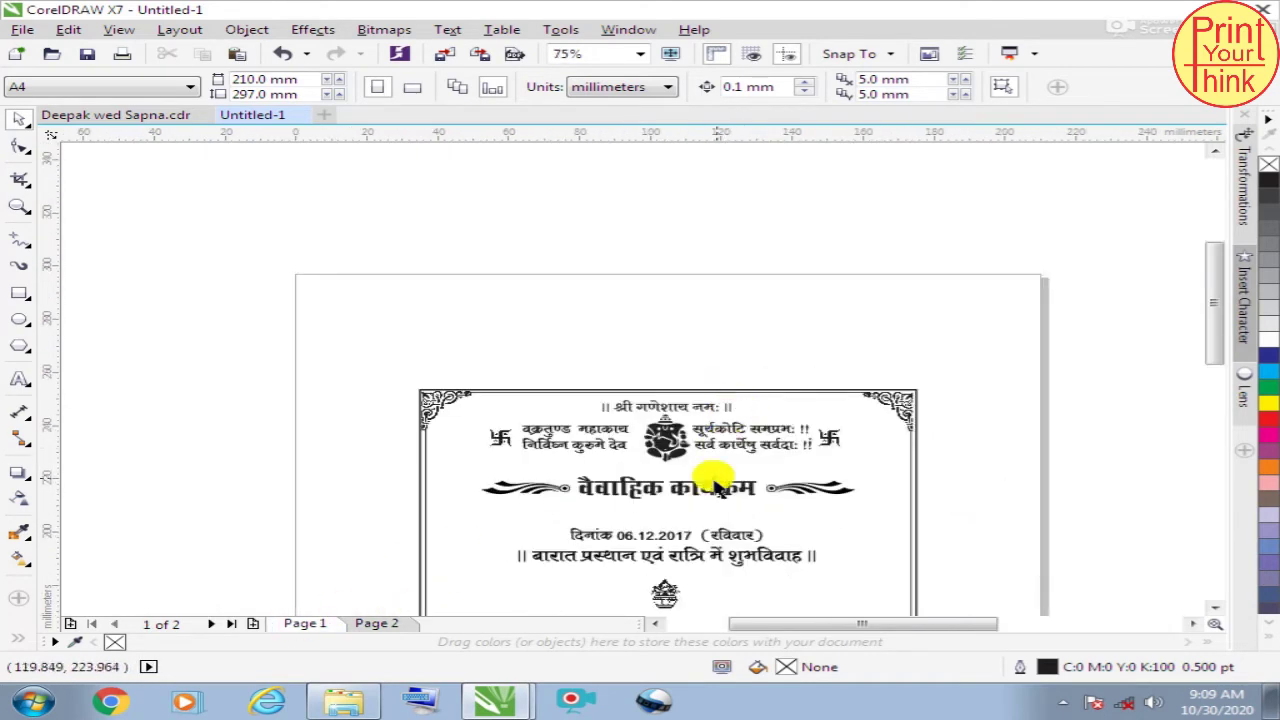
Step: Ungroup the page 1 card and pull the small kalash motif off the page
{"action": "left_click", "coordinate": [663, 580]}
{"action": "scroll", "coordinate": [694, 300], "scroll_direction": "down", "scroll_amount": 1}
{"action": "scroll", "coordinate": [660, 450], "scroll_direction": "up", "scroll_amount": 1}
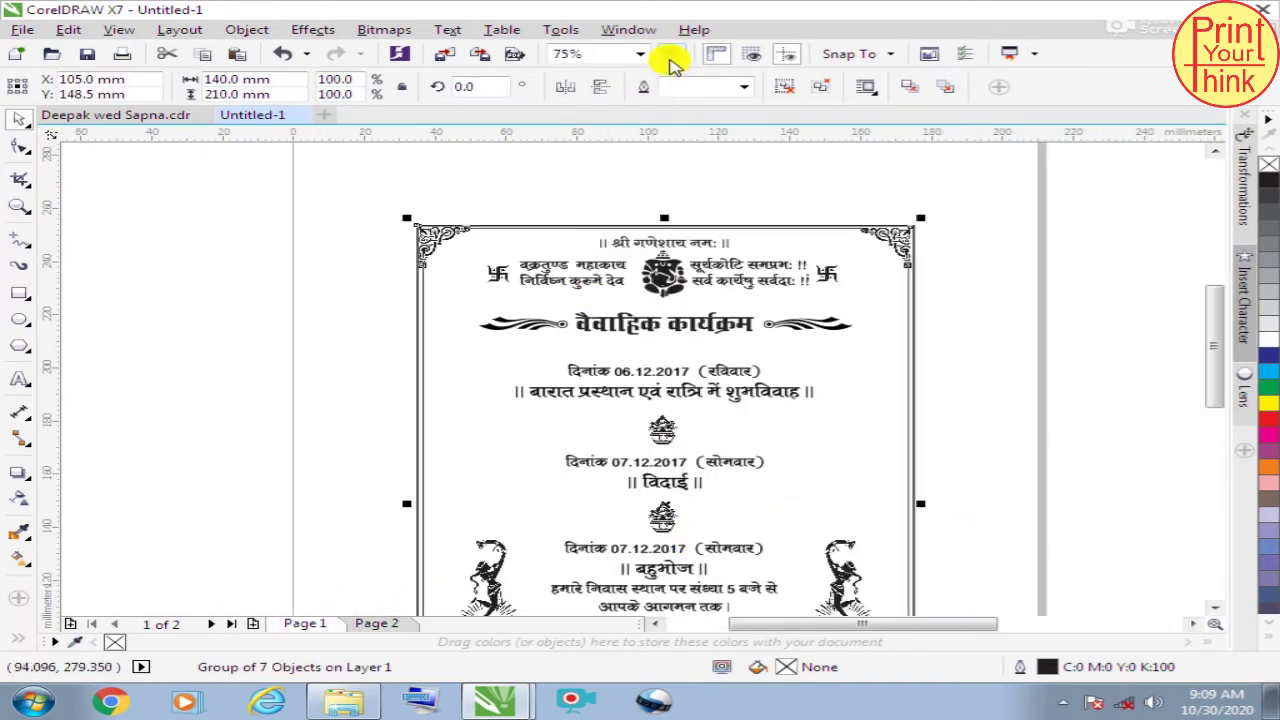
{"action": "left_click", "coordinate": [790, 89]}
{"action": "left_click", "coordinate": [943, 349]}
{"action": "left_click", "coordinate": [763, 421]}
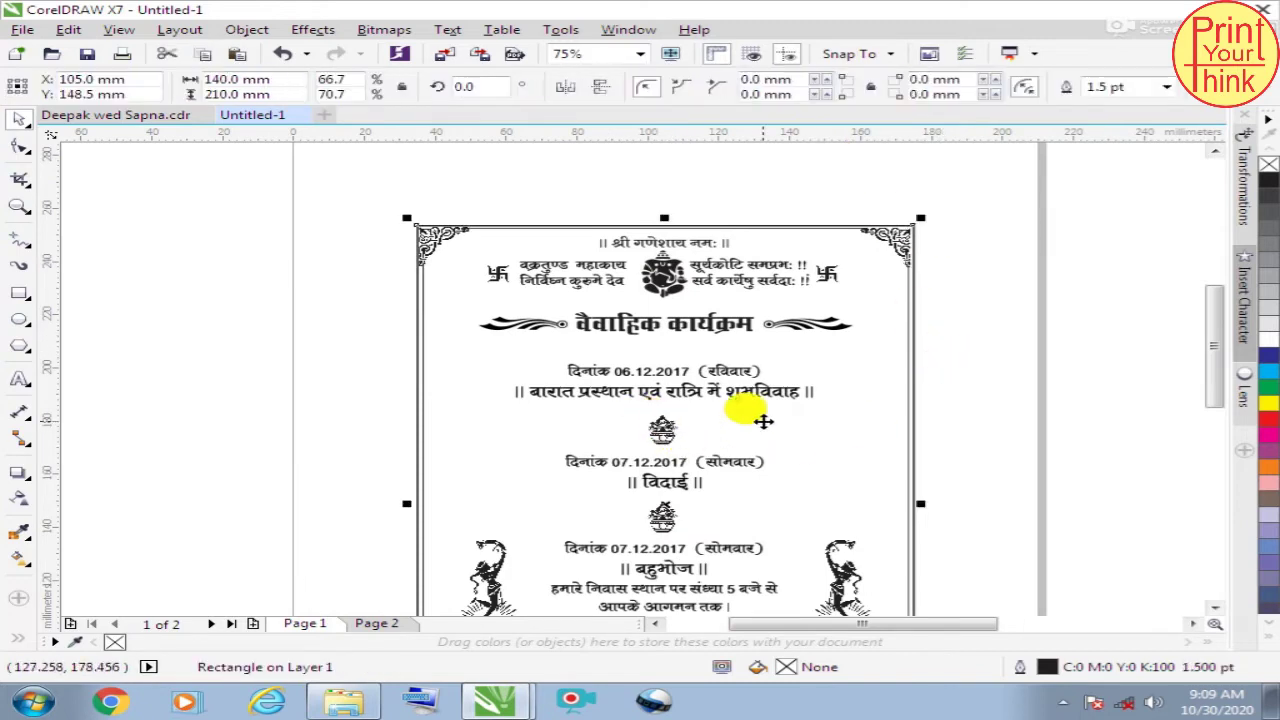
{"action": "mouse_move", "coordinate": [968, 396]}
{"action": "left_mouse_down"}
{"action": "mouse_move", "coordinate": [635, 447]}
{"action": "mouse_move", "coordinate": [705, 405]}
{"action": "mouse_move", "coordinate": [1080, 371]}
{"action": "mouse_move", "coordinate": [681, 289]}
{"action": "left_mouse_up"}
{"action": "left_click", "coordinate": [1106, 454]}
Step: Place the kalash between page 2's verse columns, slightly enlarged and level with the text
{"action": "left_click", "coordinate": [395, 625]}
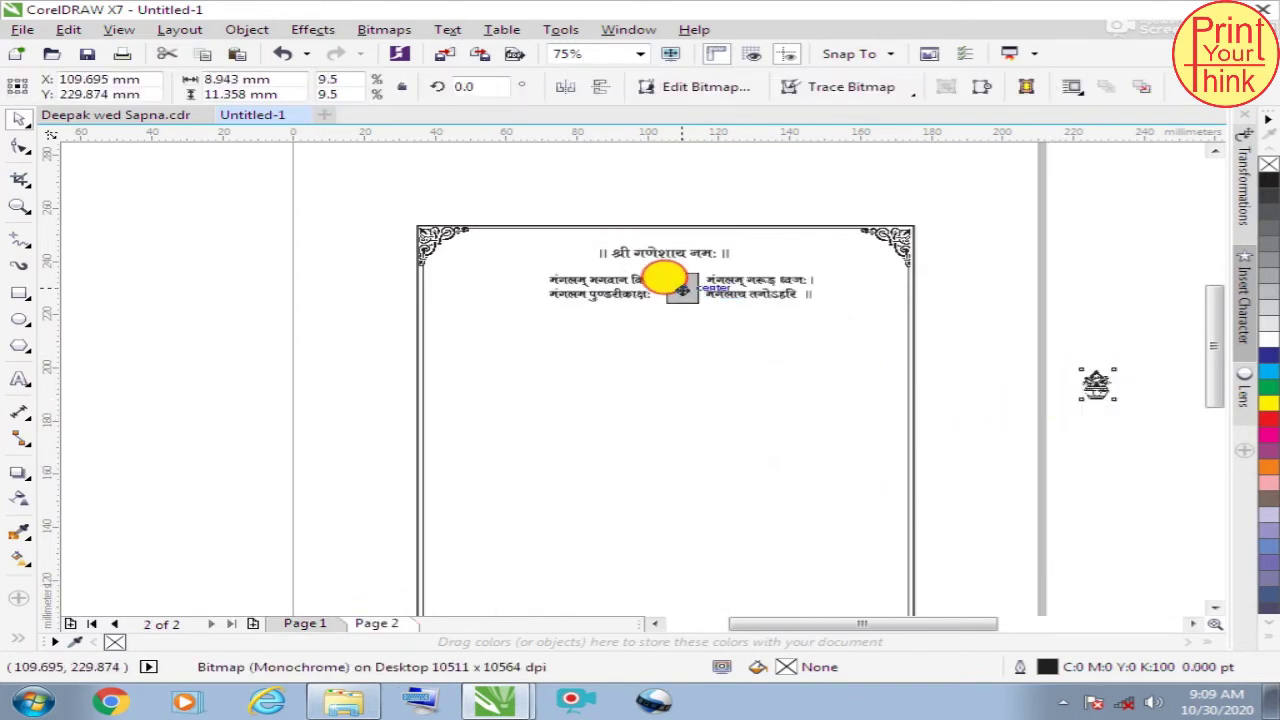
{"action": "scroll", "coordinate": [681, 289], "scroll_direction": "up", "scroll_amount": 3}
{"action": "left_click_drag", "start_coordinate": [698, 318], "coordinate": [683, 295]}
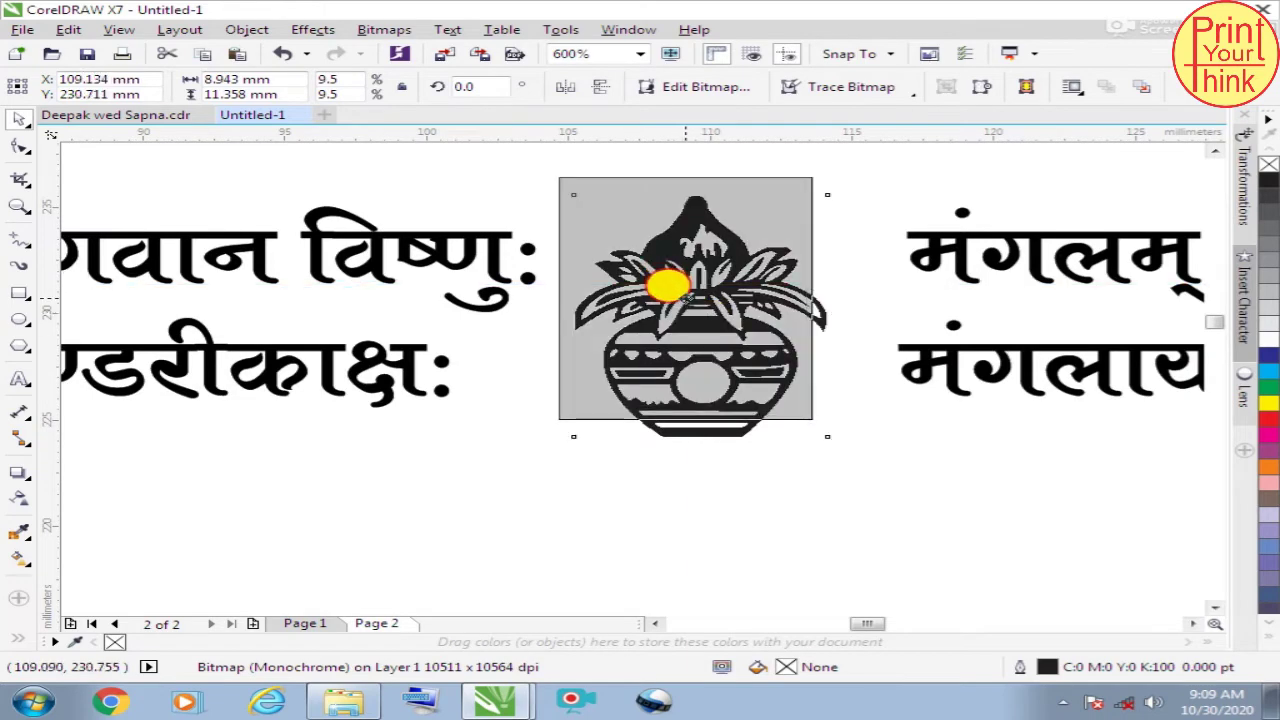
{"action": "left_click_drag", "start_coordinate": [811, 414], "coordinate": [908, 446]}
{"action": "scroll", "coordinate": [740, 350], "scroll_direction": "down", "scroll_amount": 3}
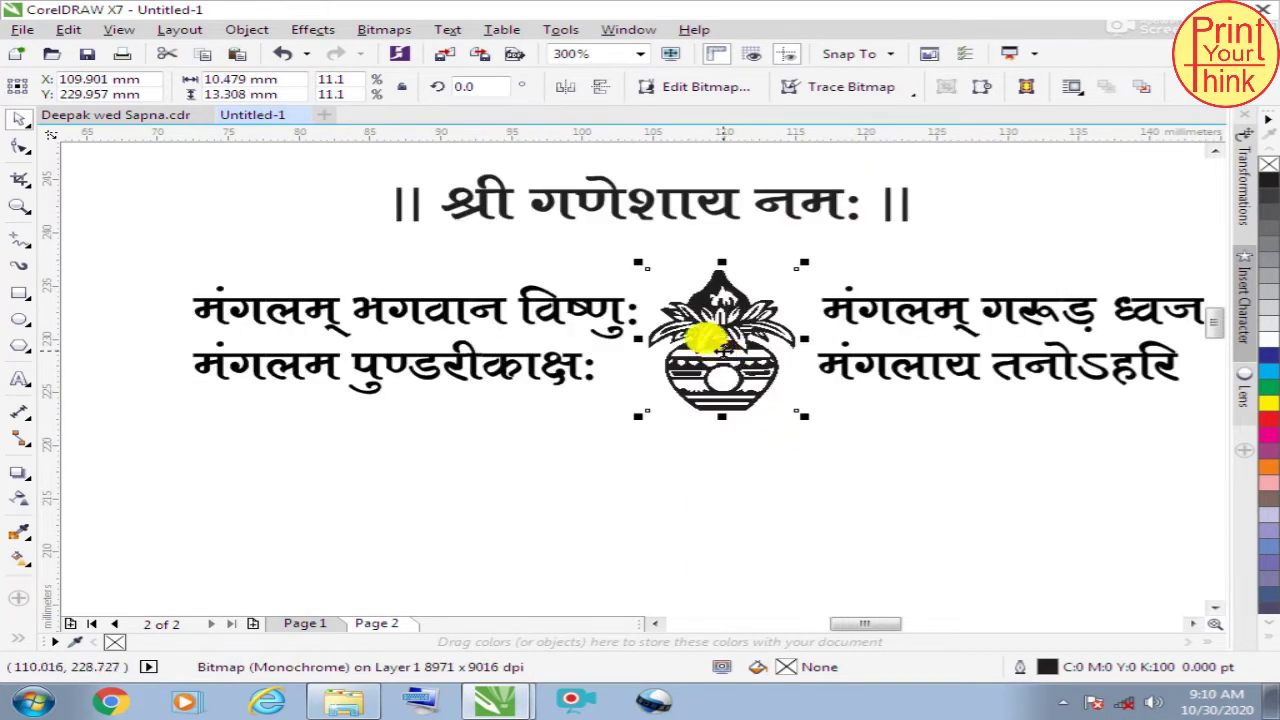
{"action": "left_click_drag", "start_coordinate": [718, 337], "coordinate": [719, 318]}
Step: Group the kalash together with the verse text
{"action": "scroll", "coordinate": [720, 320], "scroll_direction": "down", "scroll_amount": 4}
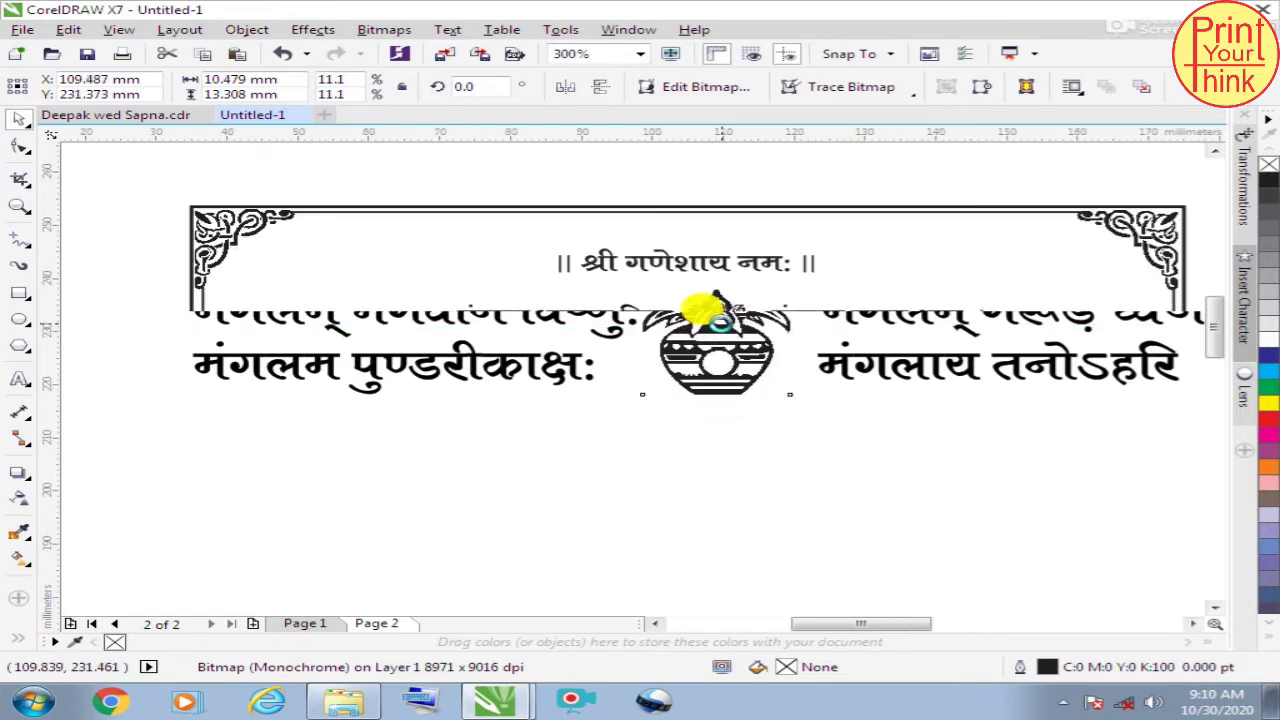
{"action": "scroll", "coordinate": [707, 318], "scroll_direction": "up", "scroll_amount": 2}
{"action": "left_click_drag", "start_coordinate": [150, 272], "coordinate": [1065, 440]}
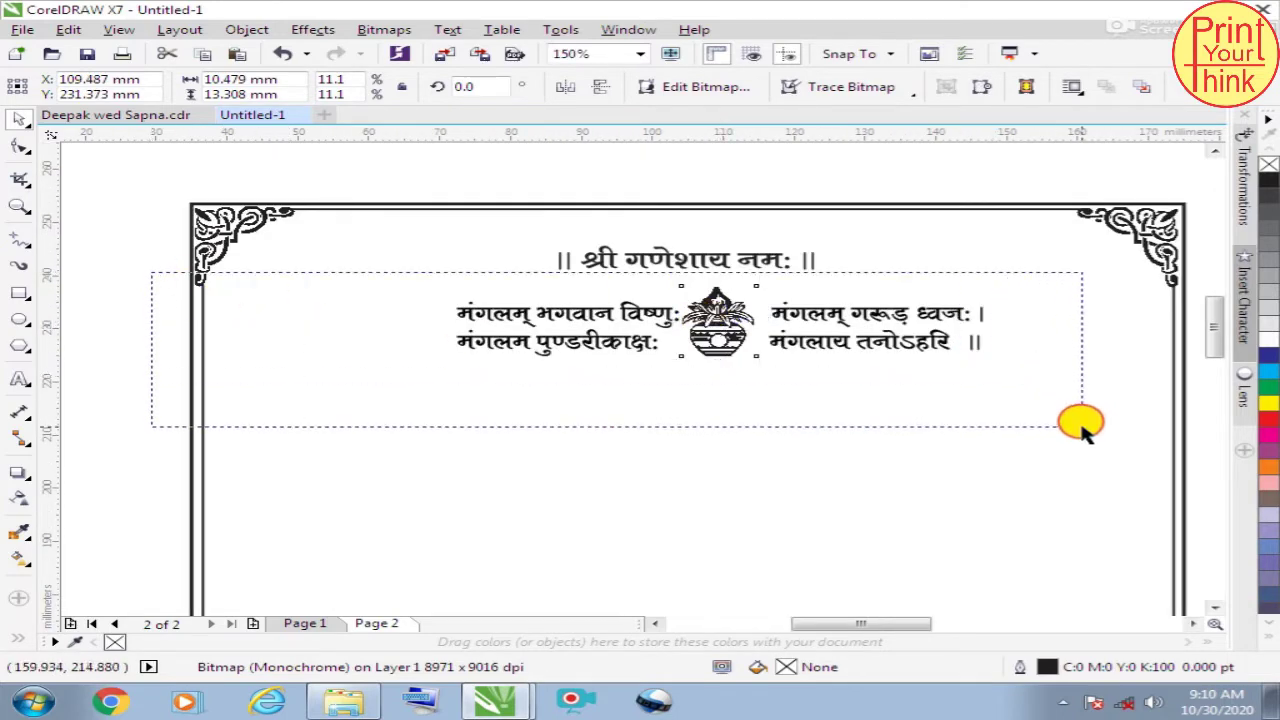
{"action": "key", "text": "ctrl+g"}
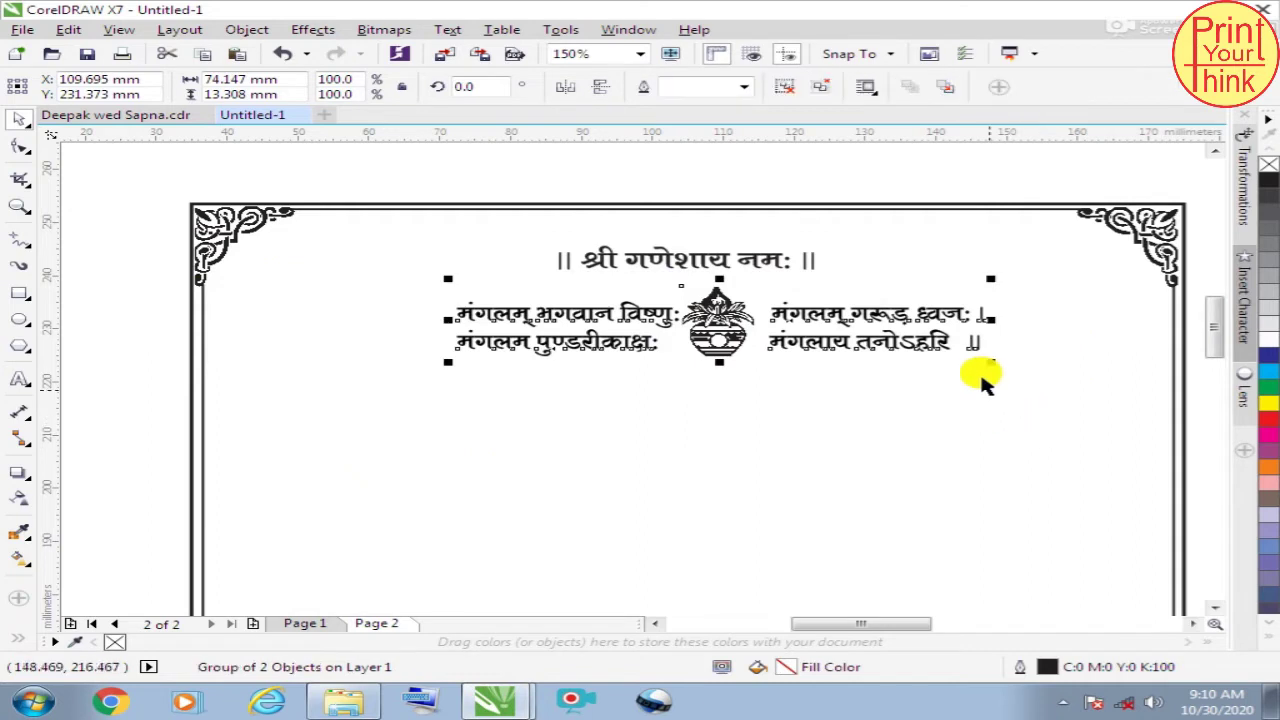
Step: Centre the verse-and-kalash group horizontally on the page 2 border frame
{"action": "left_click", "coordinate": [900, 205], "text": "shift"}
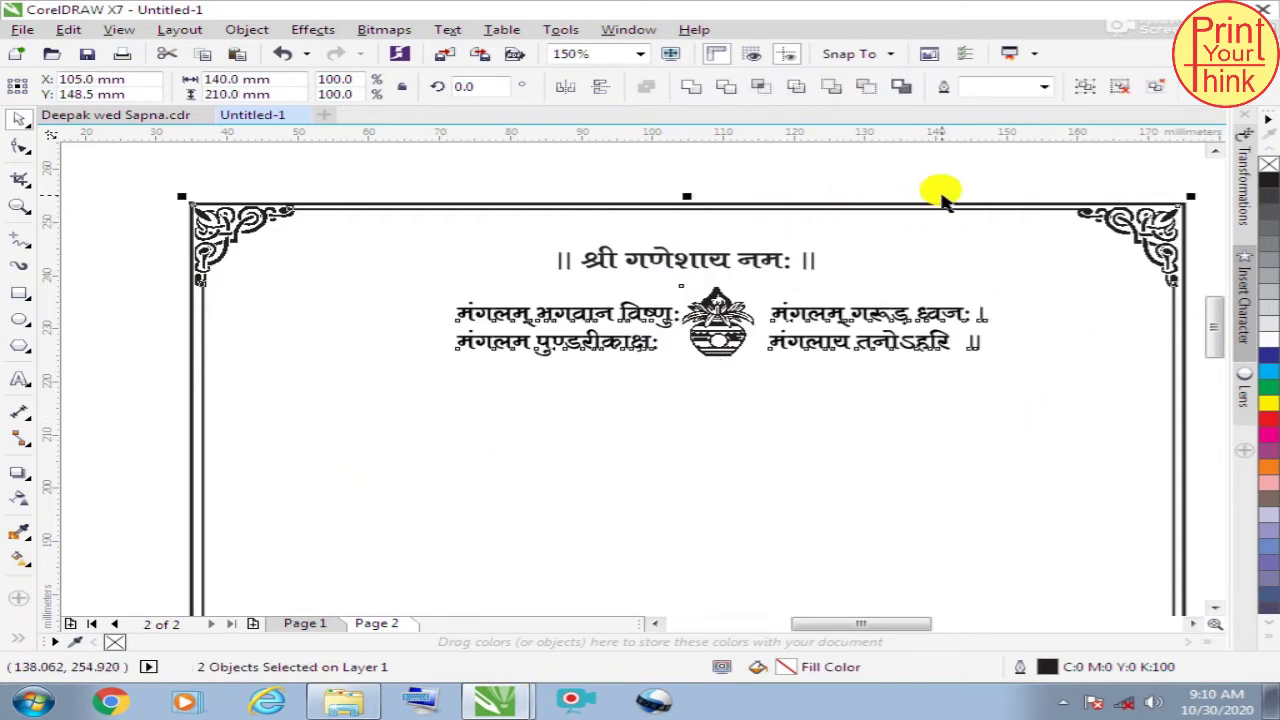
{"action": "key", "text": "c"}
{"action": "left_click", "coordinate": [890, 175]}
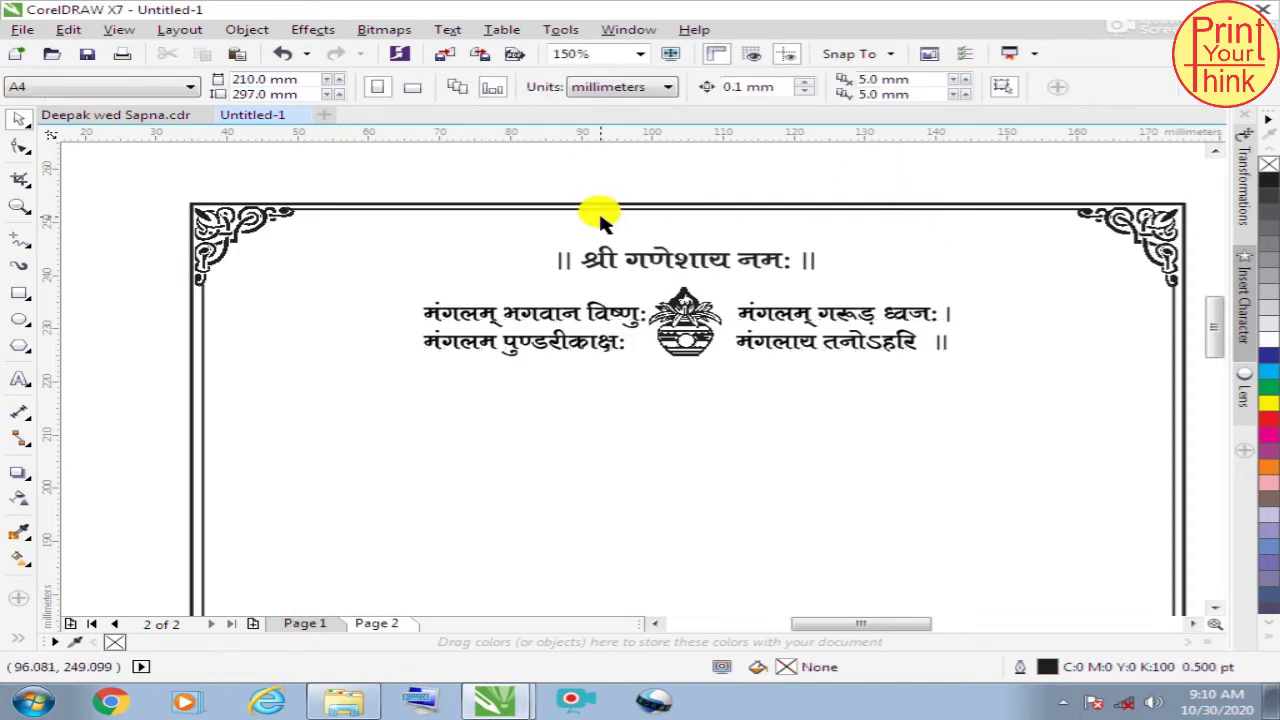
Step: Move the Ganesh heading and verse block slightly higher on the page
{"action": "left_click_drag", "start_coordinate": [366, 171], "coordinate": [1063, 437]}
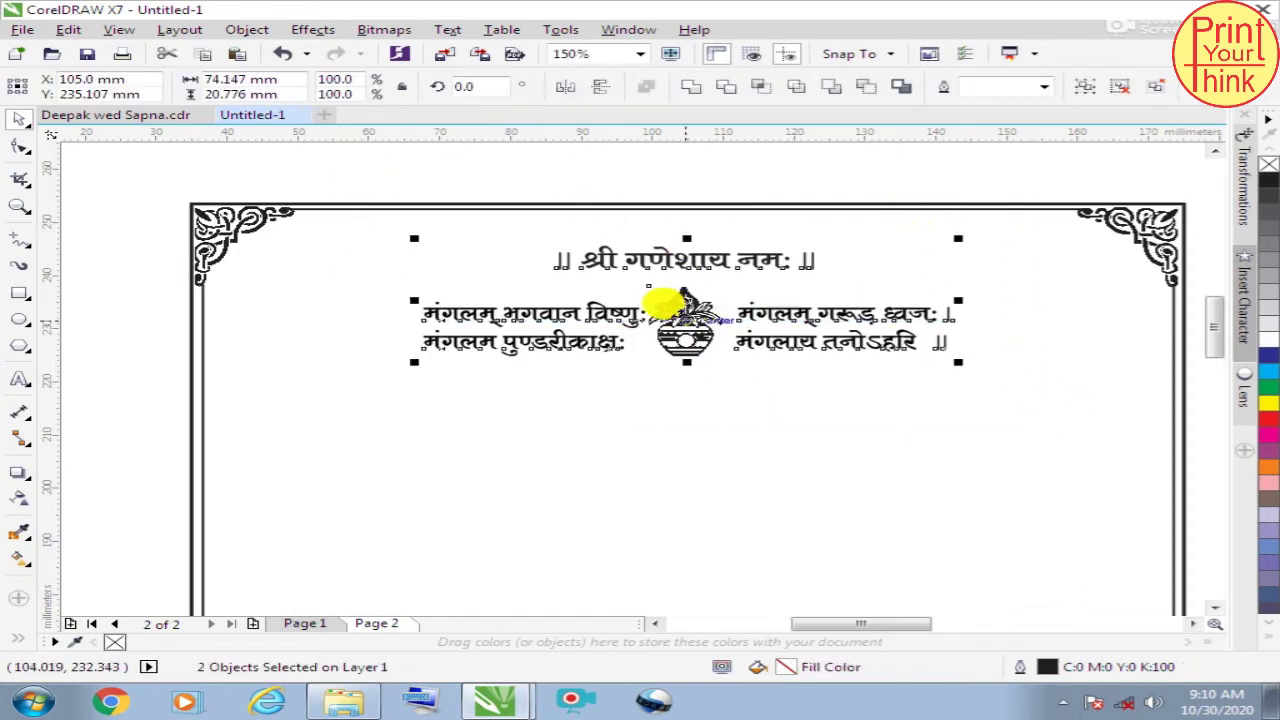
{"action": "left_click_drag", "start_coordinate": [665, 297], "coordinate": [658, 279]}
{"action": "key", "text": "ctrl+a"}
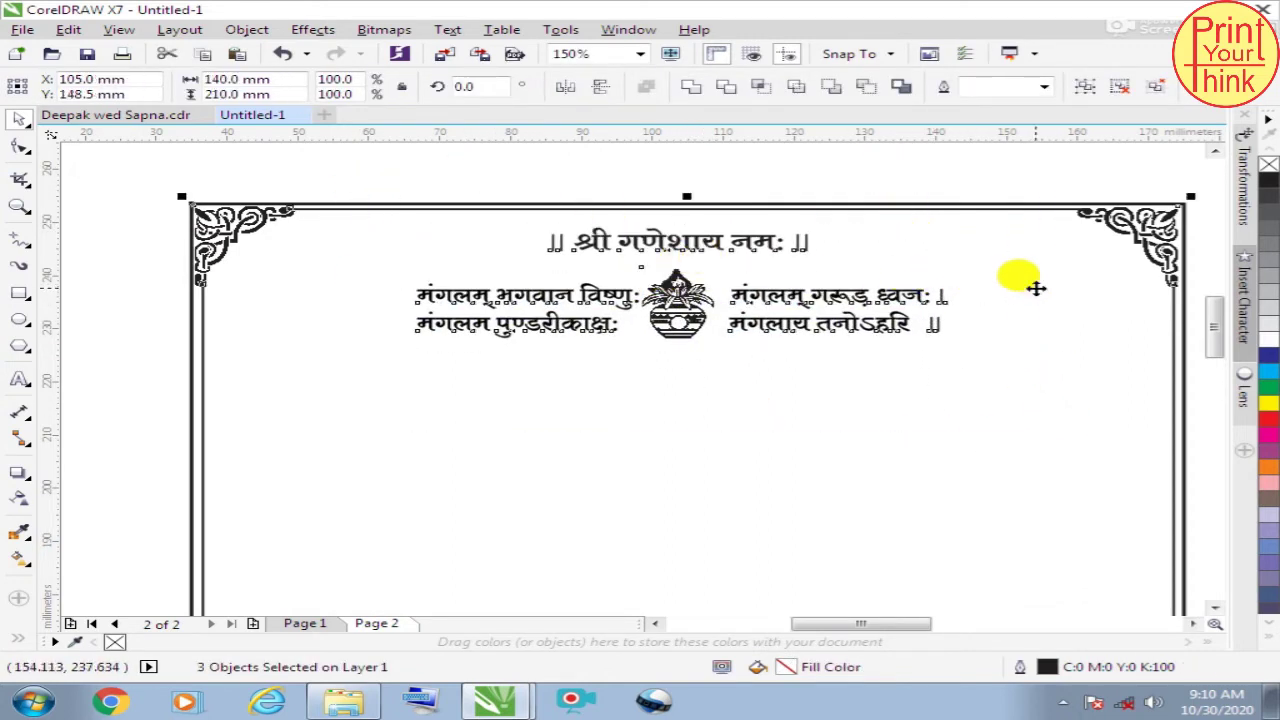
{"action": "left_click", "coordinate": [731, 180]}
{"action": "scroll", "coordinate": [703, 166], "scroll_direction": "down", "scroll_amount": 2}
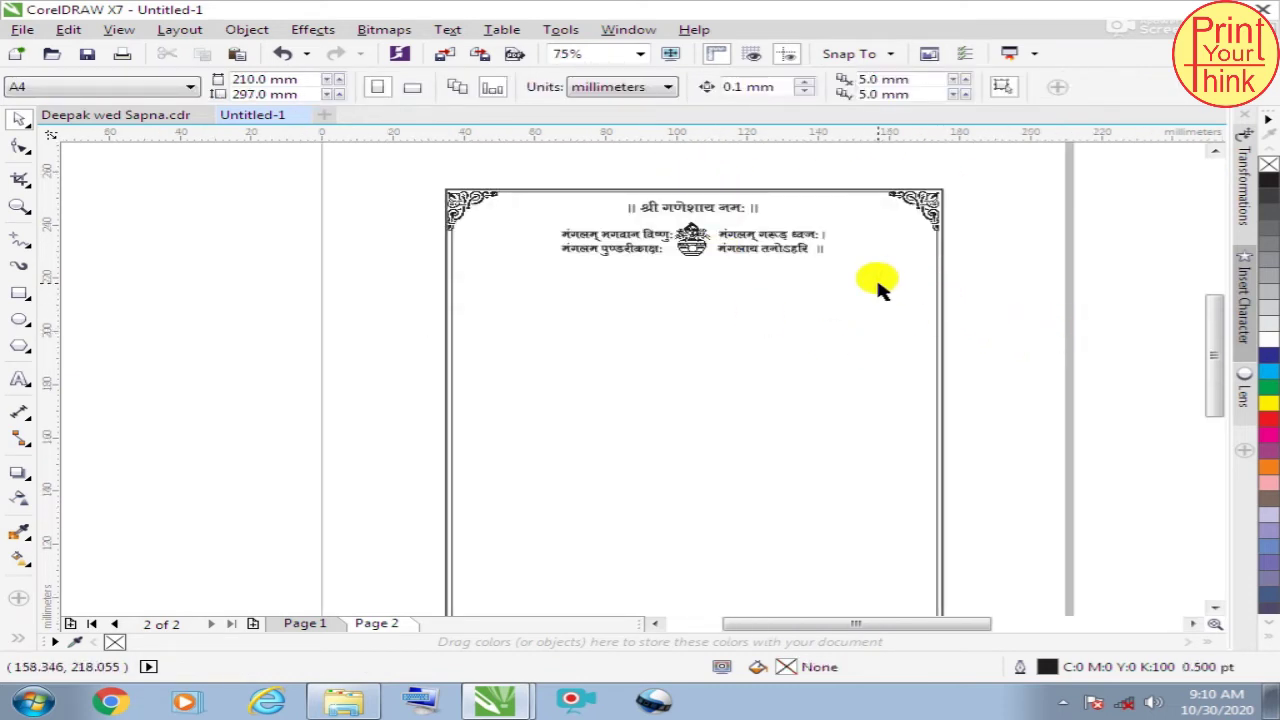
Step: Take the swastika symbol from the page 1 card and move it off the page
{"action": "scroll", "coordinate": [672, 254], "scroll_direction": "down", "scroll_amount": 2}
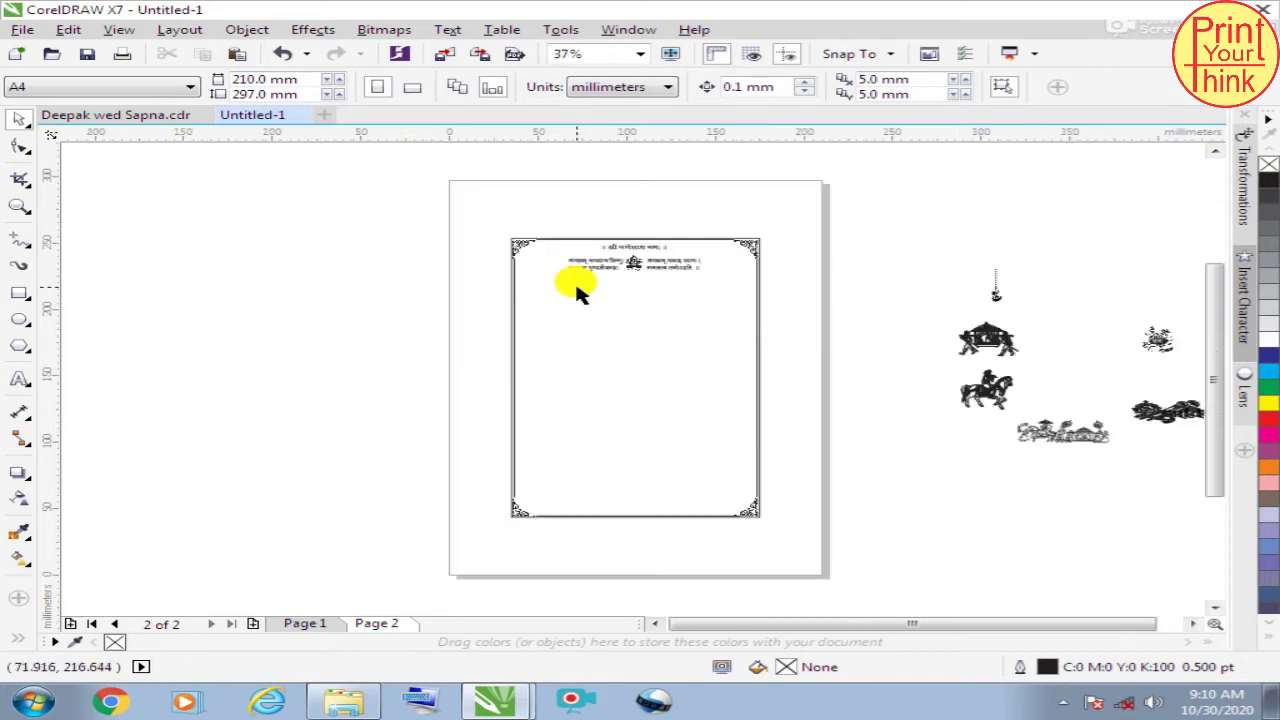
{"action": "left_click", "coordinate": [315, 628]}
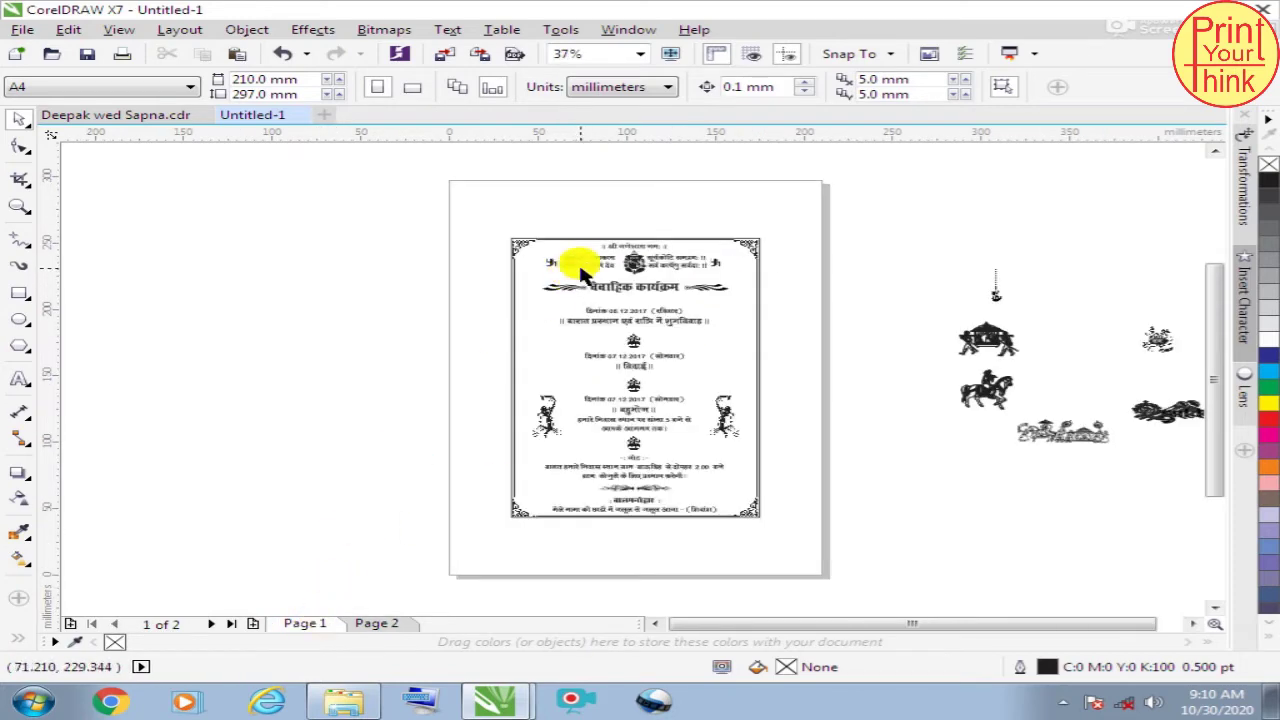
{"action": "scroll", "coordinate": [580, 260], "scroll_direction": "up", "scroll_amount": 4}
{"action": "left_click", "coordinate": [425, 243]}
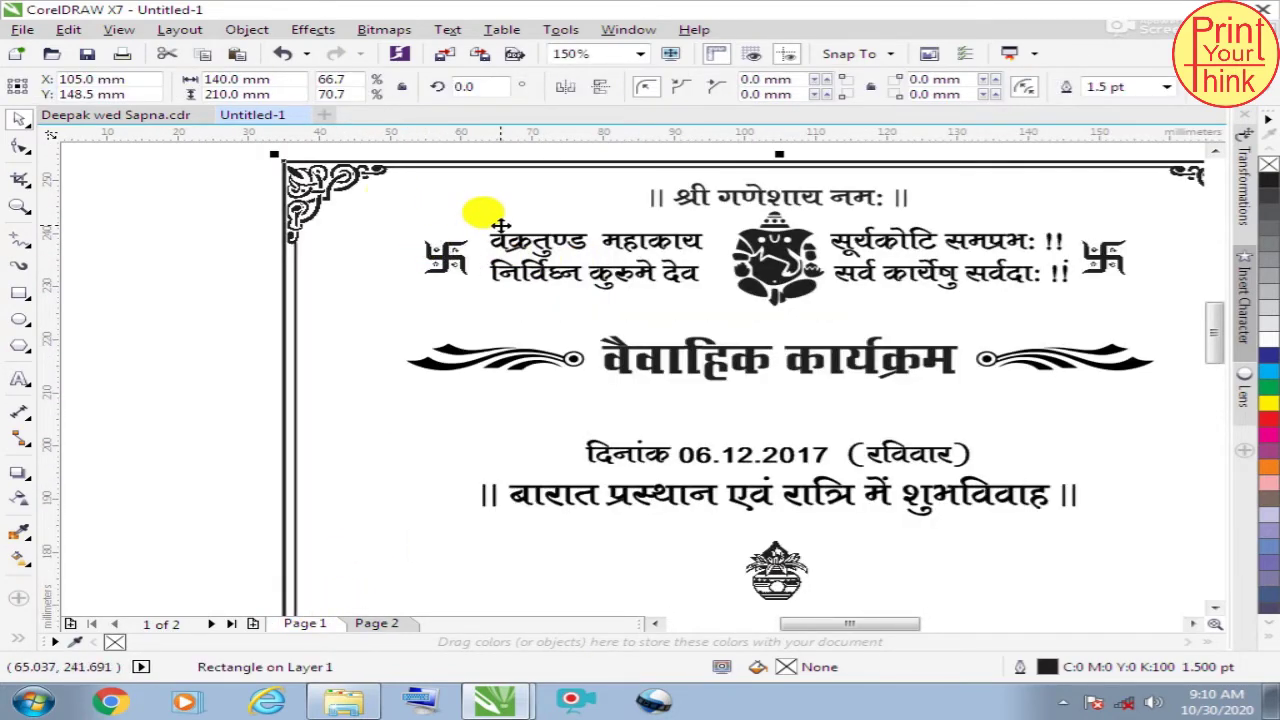
{"action": "left_click_drag", "start_coordinate": [194, 189], "coordinate": [520, 290]}
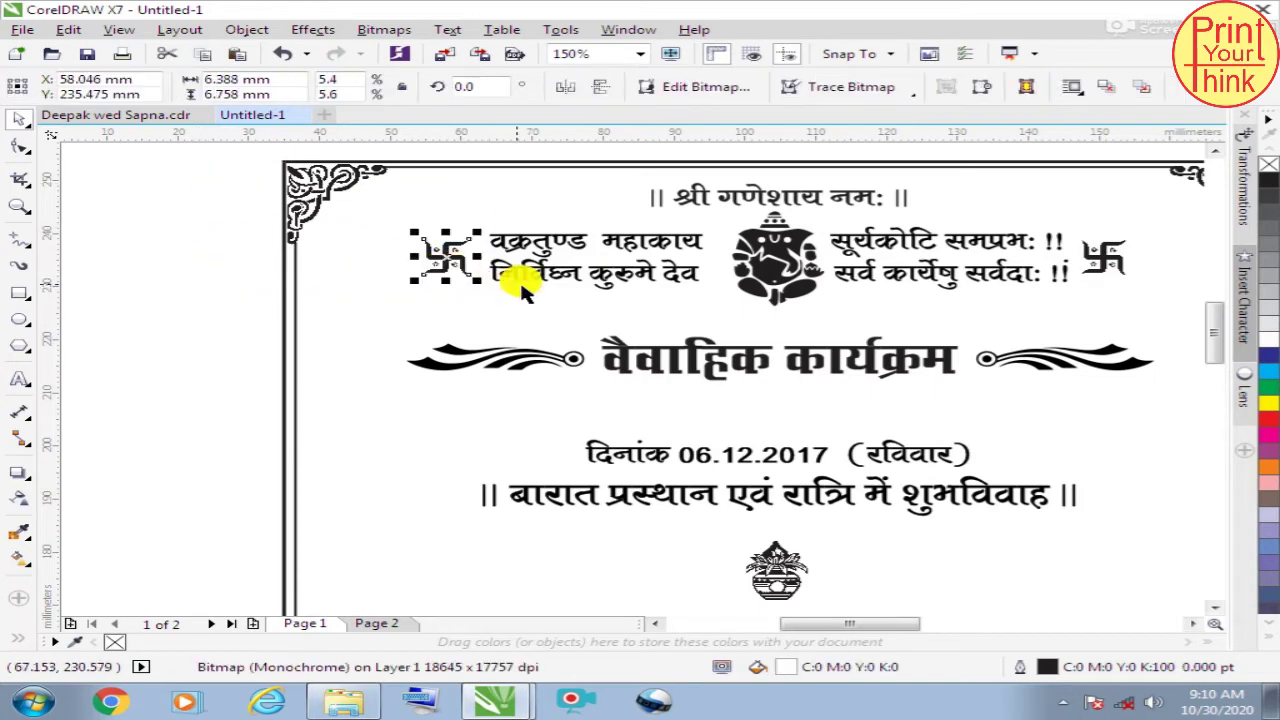
{"action": "scroll", "coordinate": [578, 322], "scroll_direction": "down", "scroll_amount": 1}
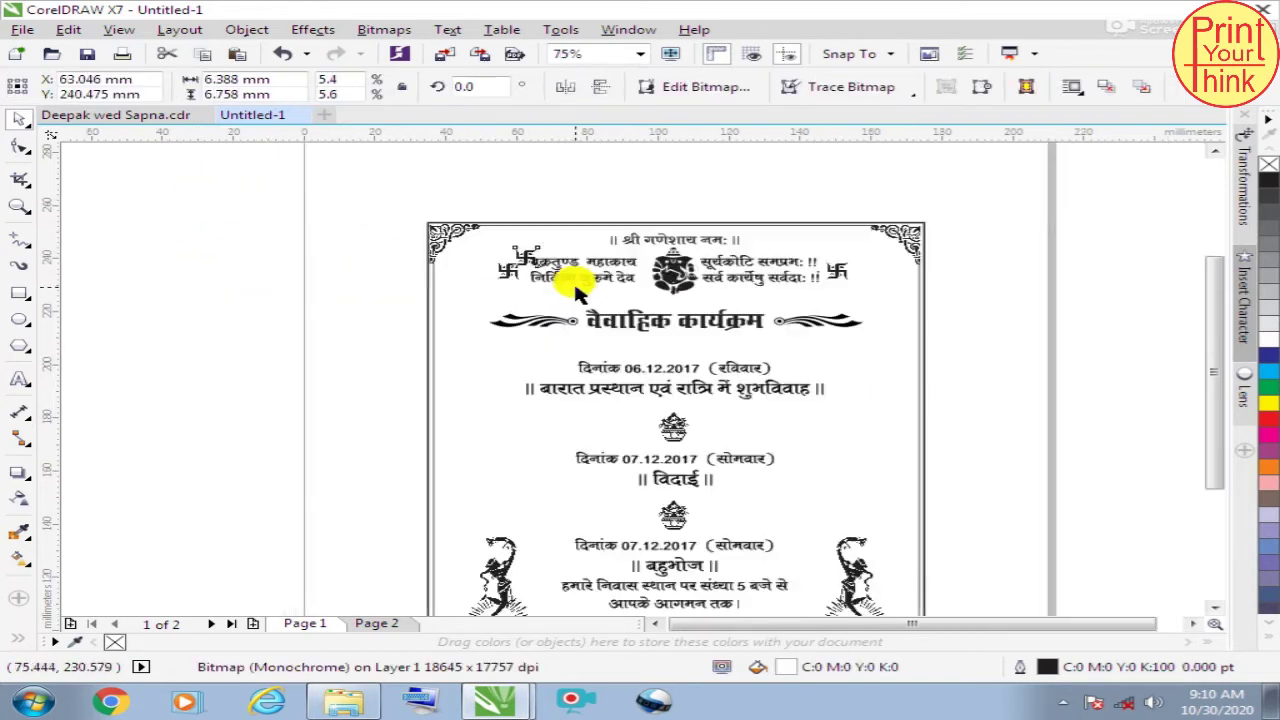
{"action": "scroll", "coordinate": [571, 271], "scroll_direction": "down", "scroll_amount": 1}
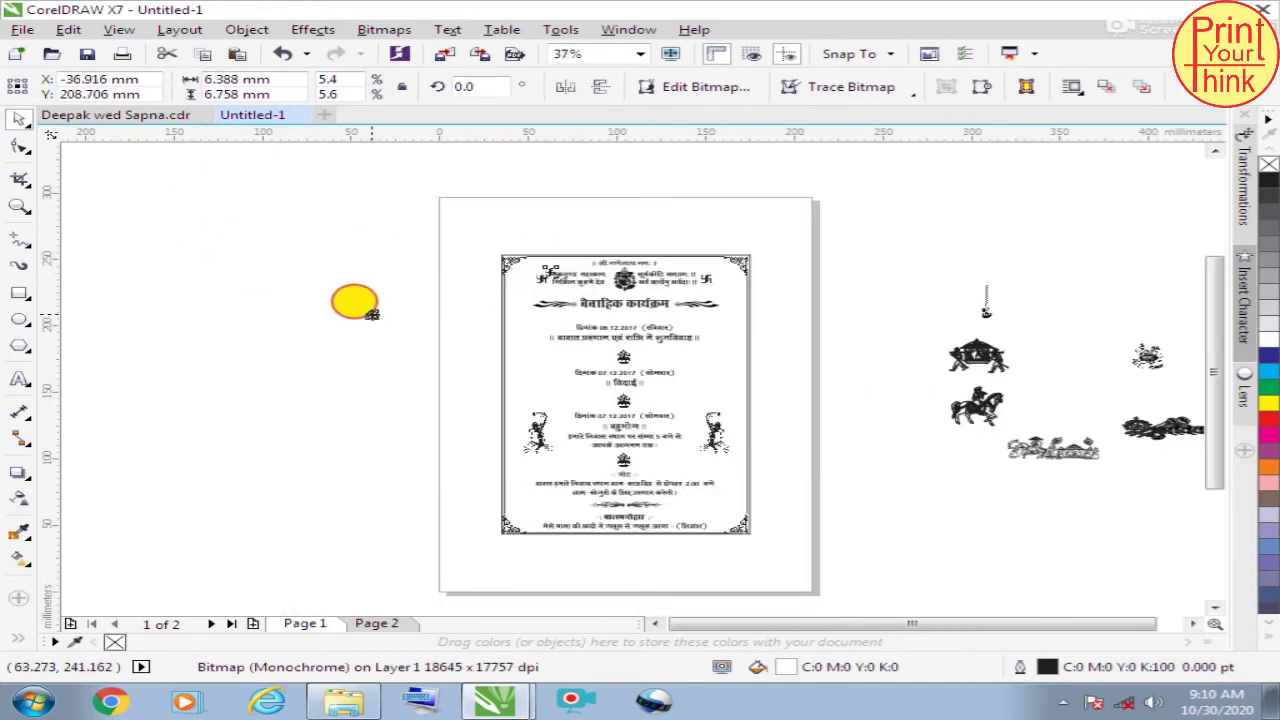
{"action": "left_click_drag", "start_coordinate": [535, 258], "coordinate": [356, 295]}
Step: Place the swastika at page 2's top-left and a copy after the right verse
{"action": "left_click", "coordinate": [380, 625]}
{"action": "scroll", "coordinate": [491, 294], "scroll_direction": "up", "scroll_amount": 1}
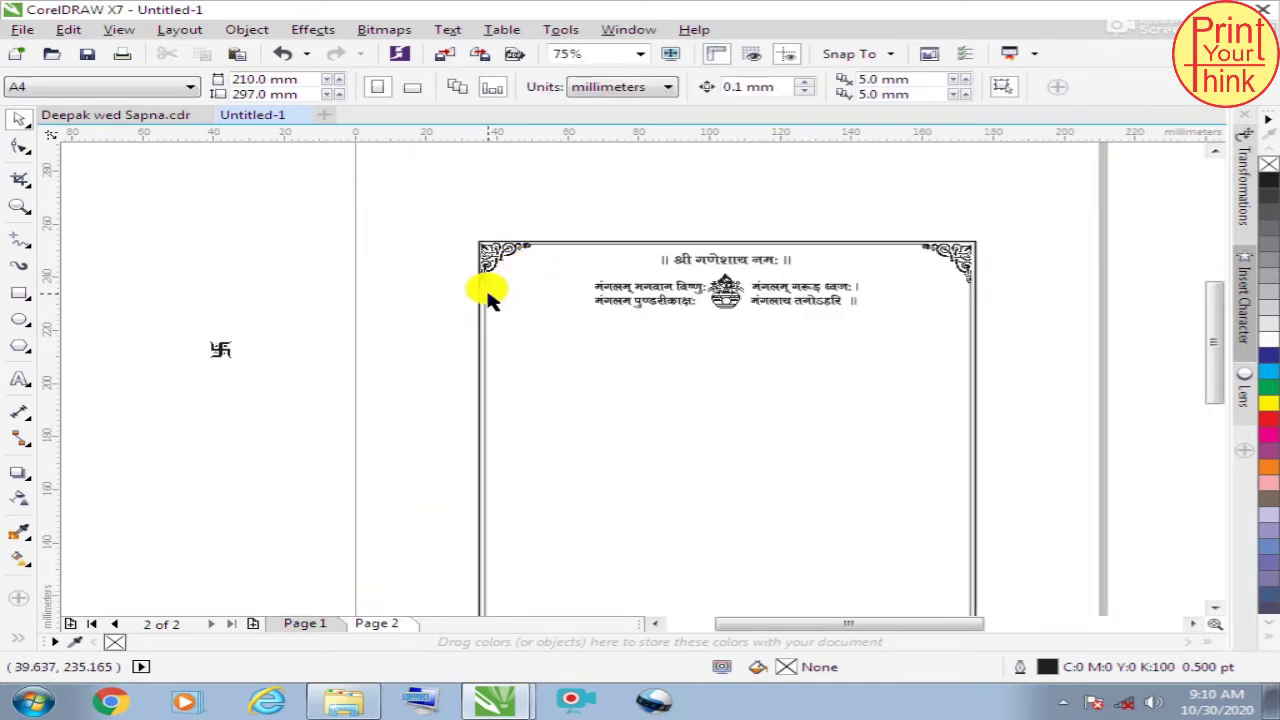
{"action": "left_click_drag", "start_coordinate": [225, 349], "coordinate": [572, 292]}
{"action": "scroll", "coordinate": [777, 300], "scroll_direction": "up", "scroll_amount": 1}
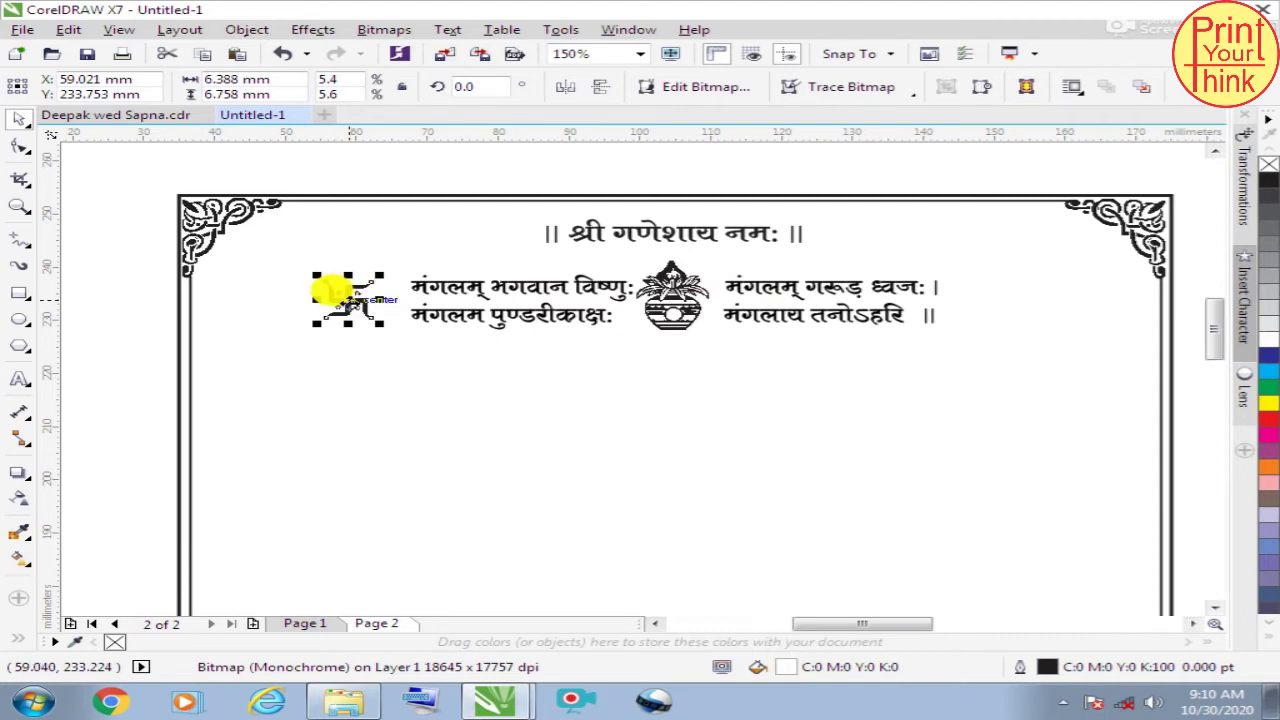
{"action": "left_click_drag", "start_coordinate": [345, 298], "coordinate": [980, 335]}
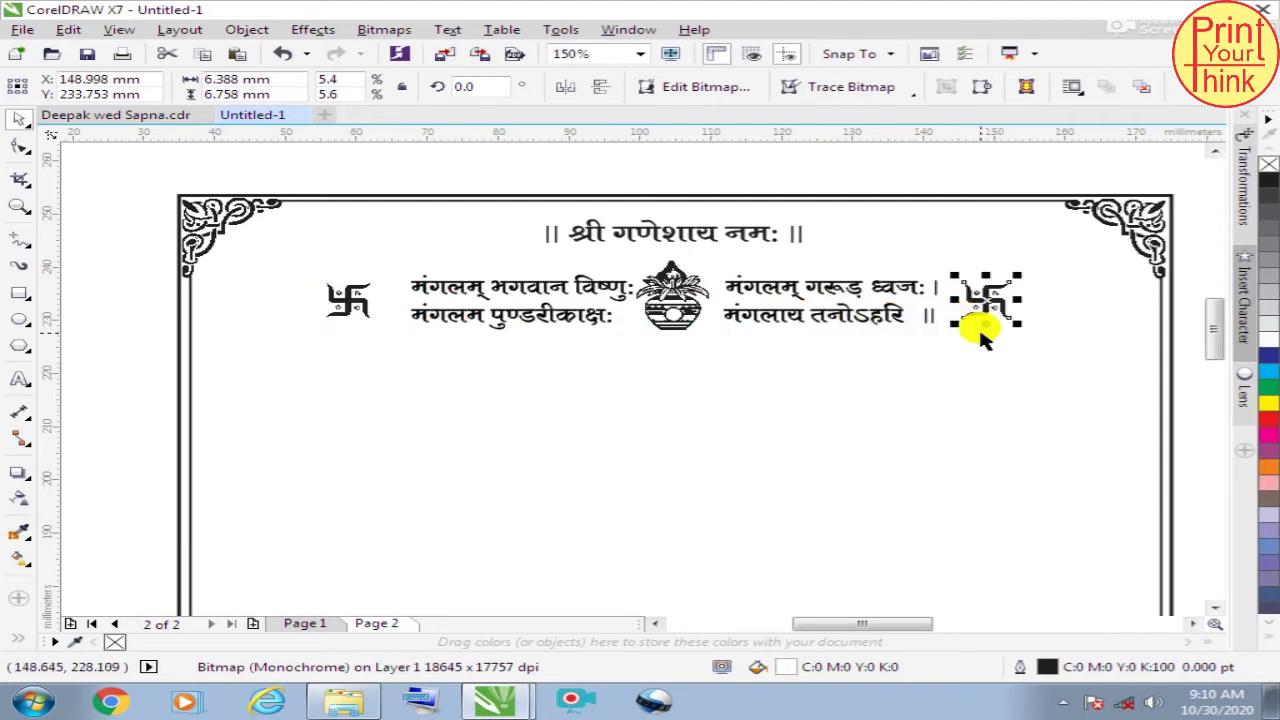
Step: Group both swastikas and centre them horizontally on the page border
{"action": "left_click_drag", "start_coordinate": [135, 245], "coordinate": [410, 355]}
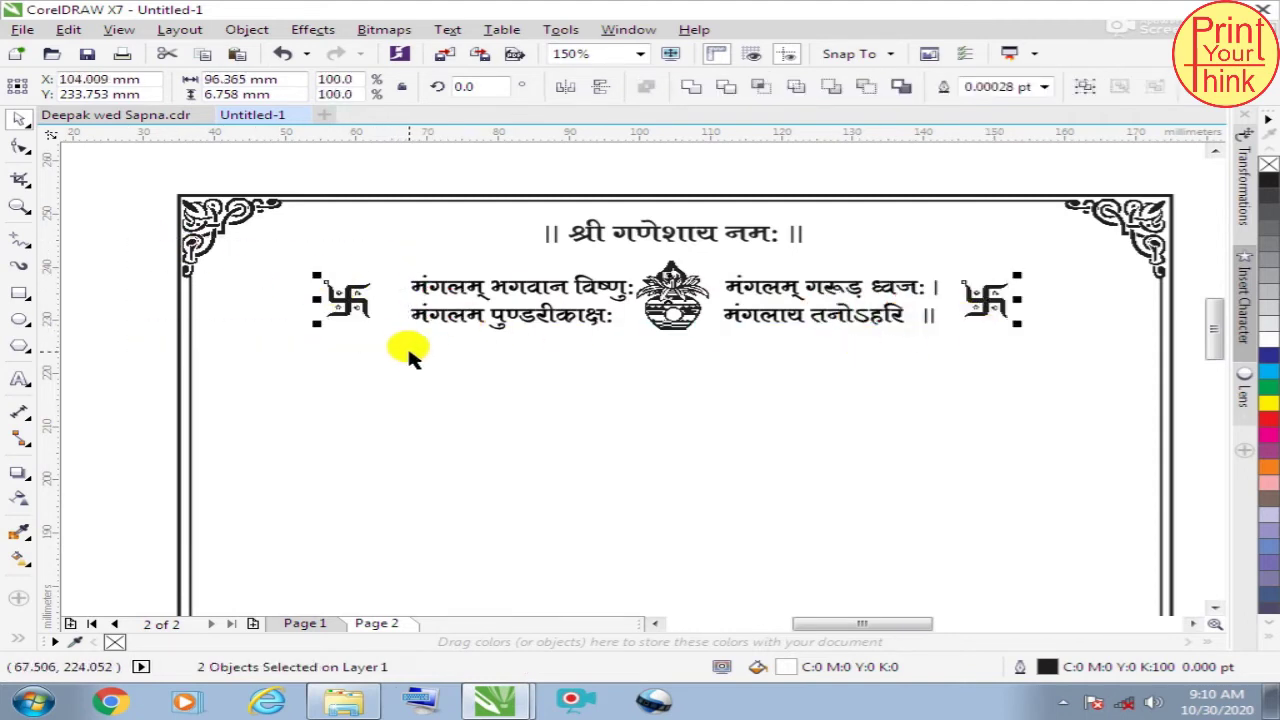
{"action": "key", "text": "ctrl+g"}
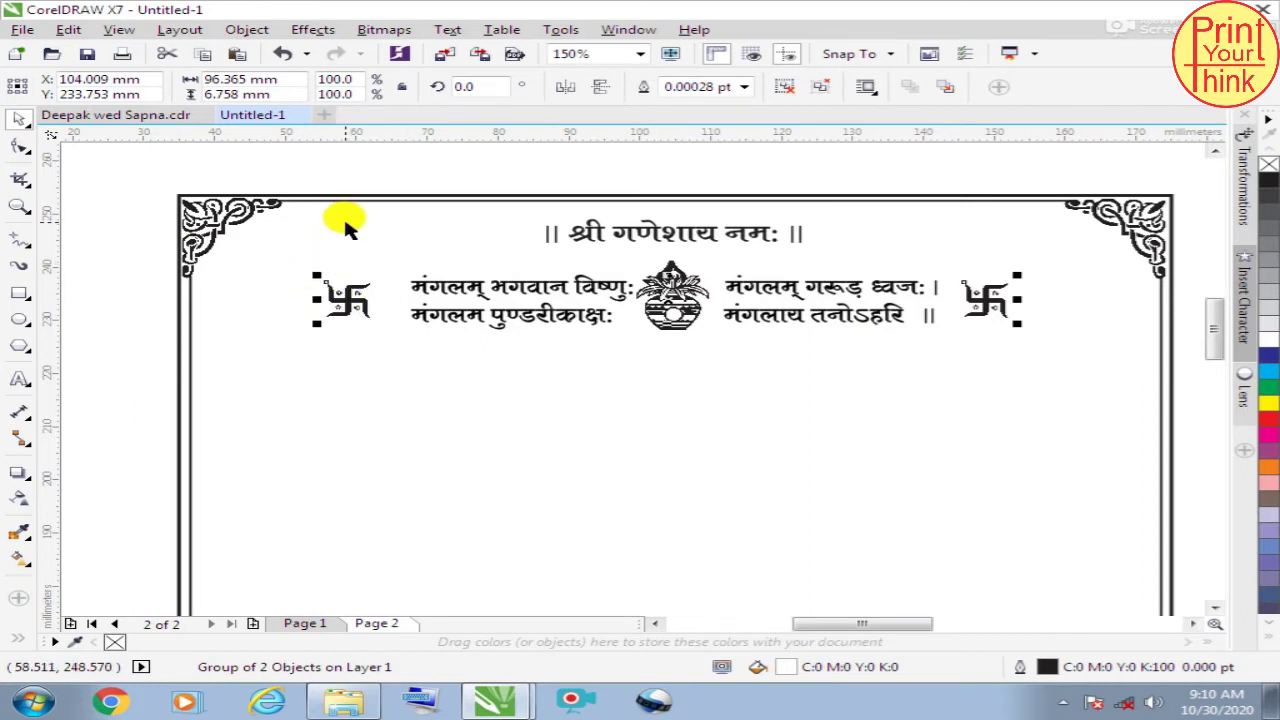
{"action": "left_click", "coordinate": [337, 211], "text": "shift"}
{"action": "key", "text": "e"}
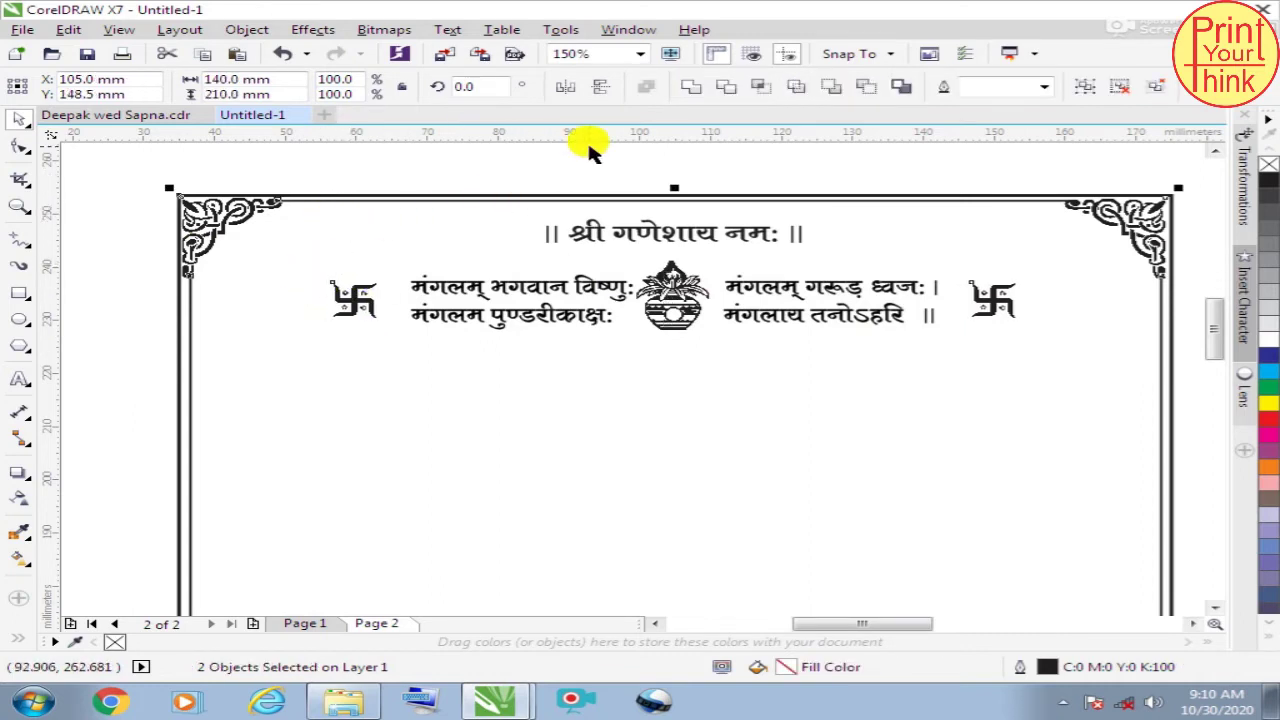
{"action": "left_click", "coordinate": [588, 150]}
{"action": "scroll", "coordinate": [563, 251], "scroll_direction": "down", "scroll_amount": 2}
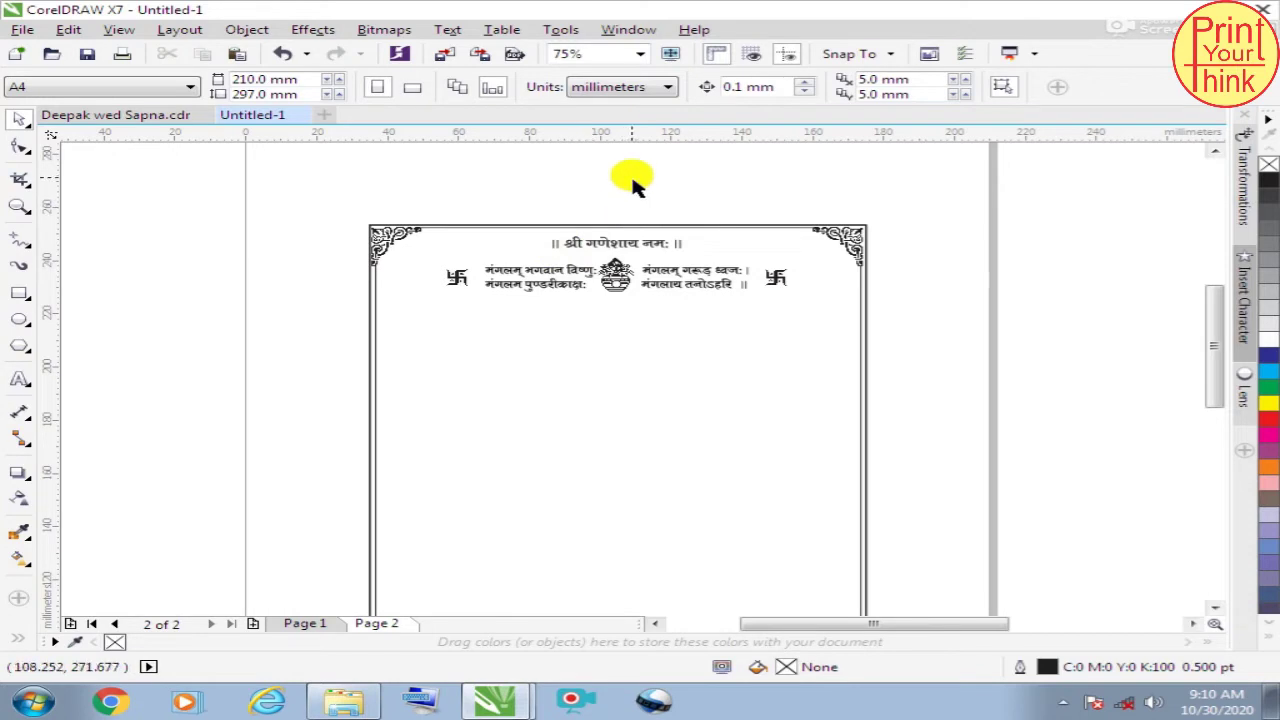
Step: Duplicate the श्री गणेशाय नमः heading lower on page 2
{"action": "scroll", "coordinate": [590, 198], "scroll_direction": "up", "scroll_amount": 2}
{"action": "left_click", "coordinate": [590, 282]}
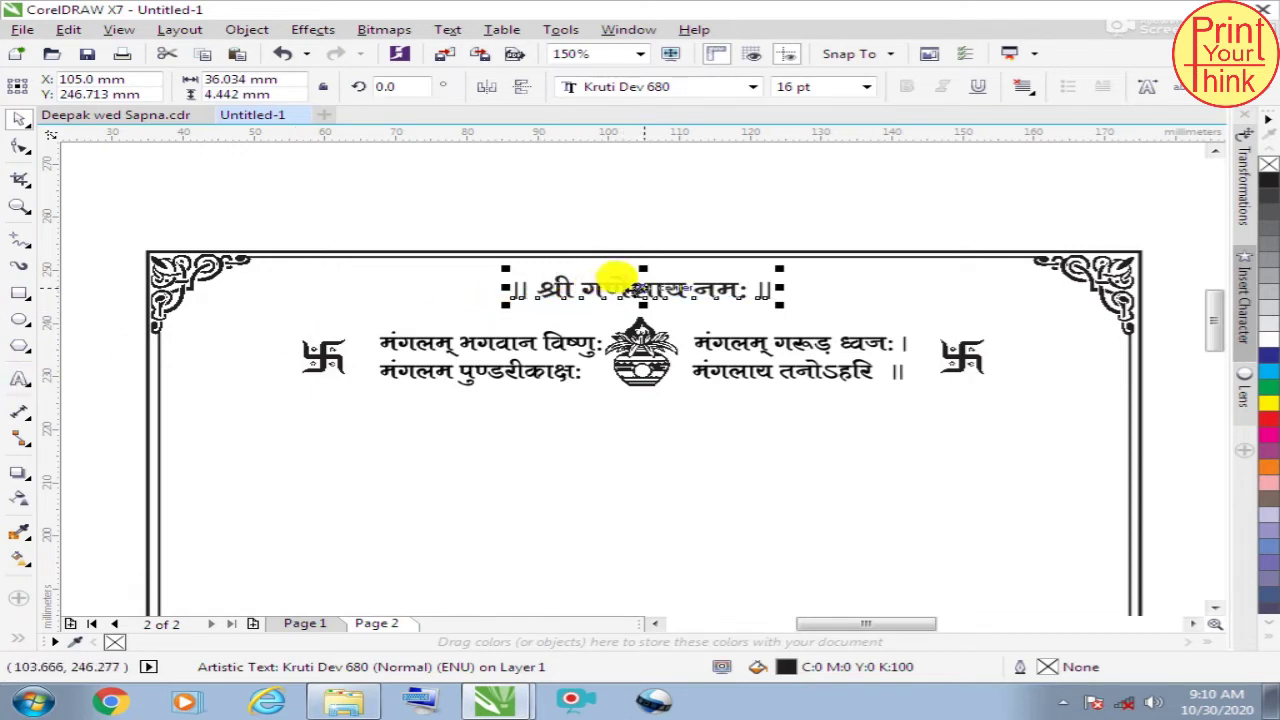
{"action": "mouse_move", "coordinate": [620, 275]}
{"action": "left_mouse_down"}
{"action": "mouse_move", "coordinate": [345, 465]}
{"action": "mouse_move", "coordinate": [325, 451]}
{"action": "left_mouse_up"}
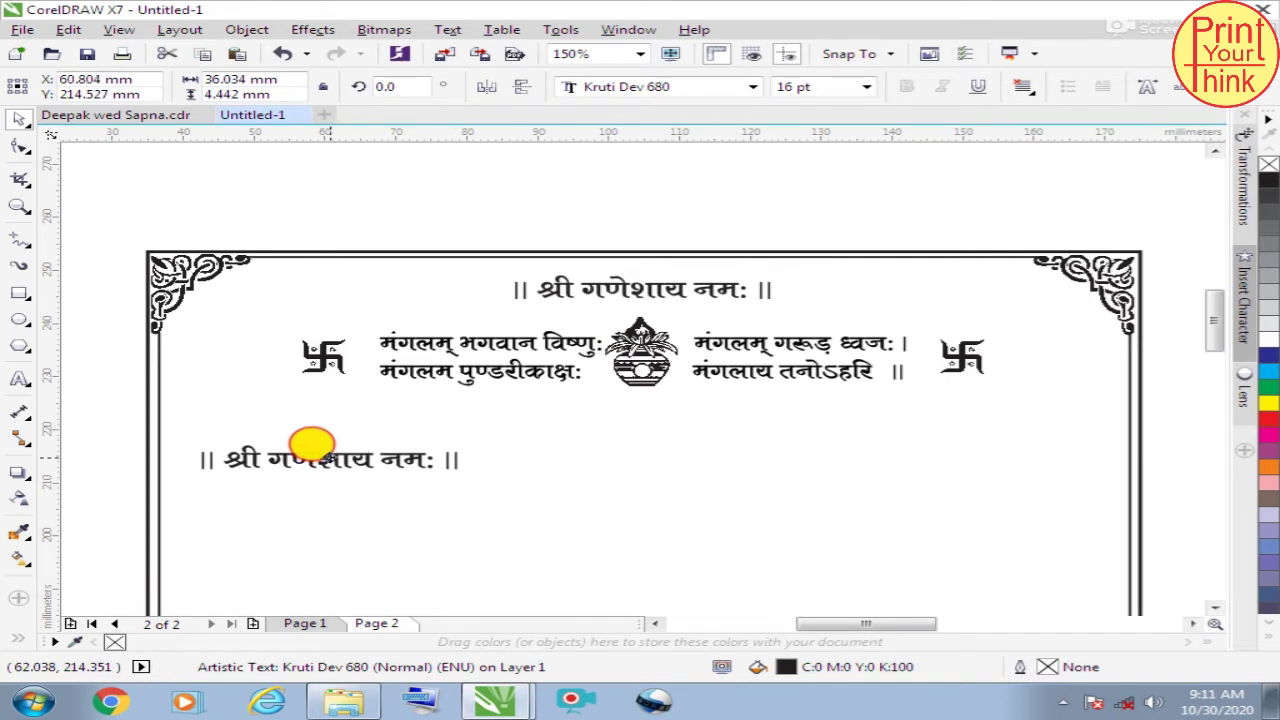
Step: Retype the copy as 'स्नेही स्वजन, / भगवान की असीम अनुकम्पा से' and move it under the mantra
{"action": "left_click", "coordinate": [19, 378]}
{"action": "key", "text": "ctrl+a"}
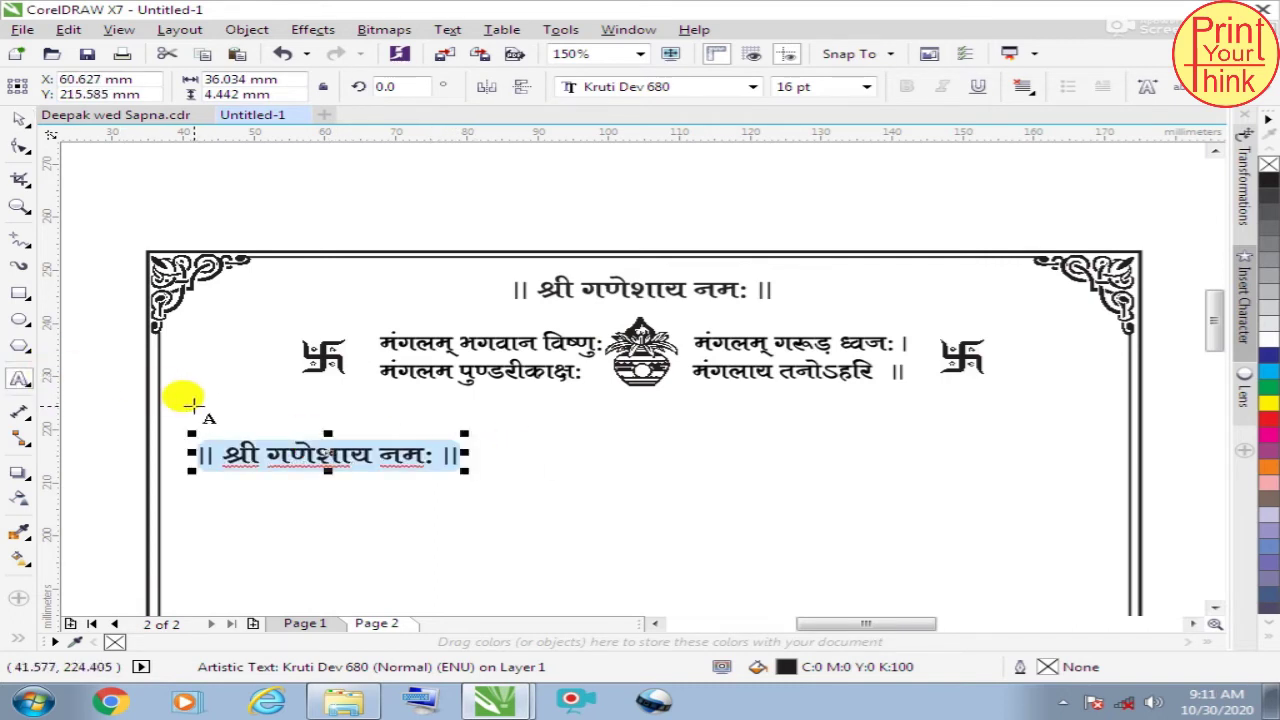
{"action": "type", "text": "M"}
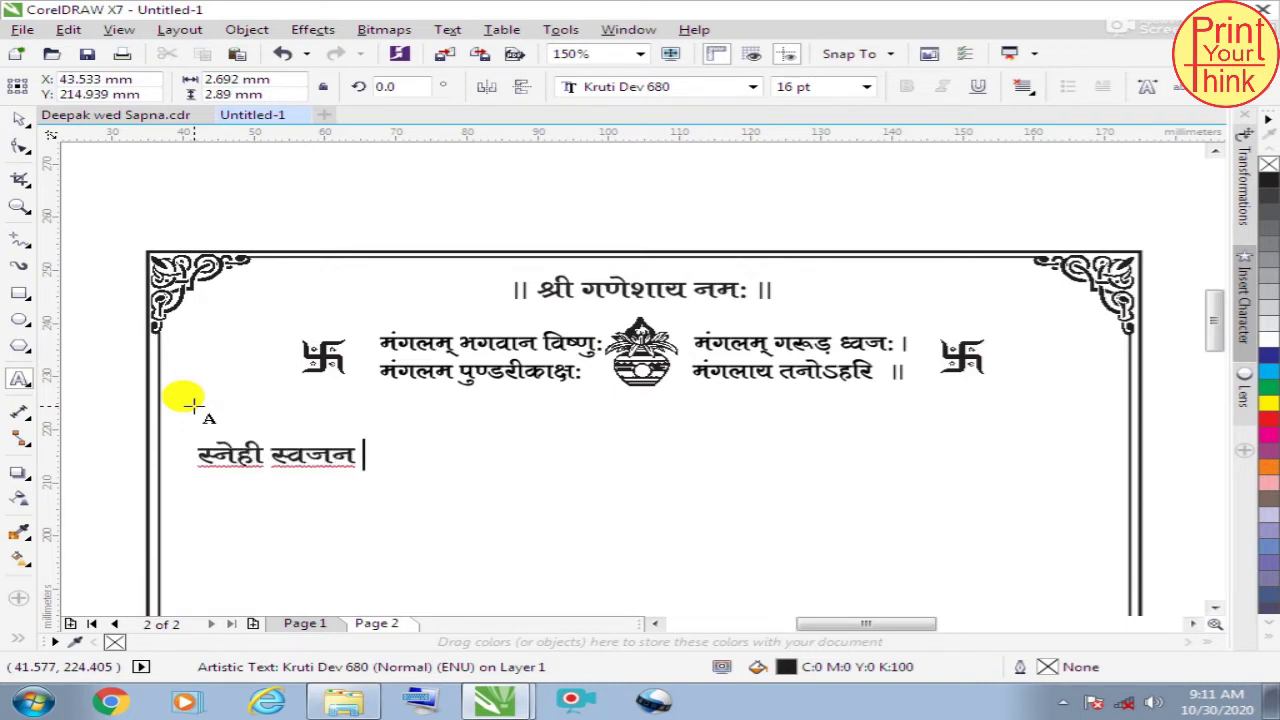
{"action": "key", "text": "BackSpace"}
{"action": "type", "text": "v"}
{"action": "type", "text": "kxoku"}
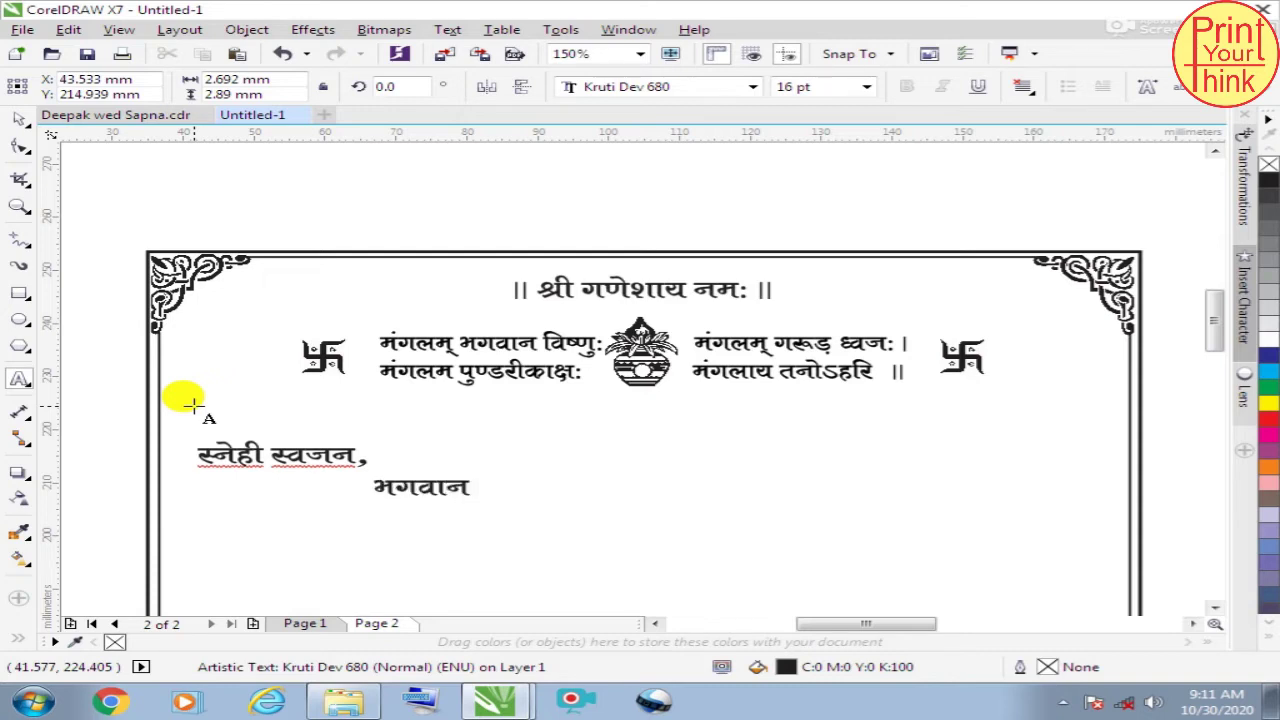
{"action": "type", "text": " d"}
{"action": "type", "text": "h "}
{"action": "type", "text": "v"}
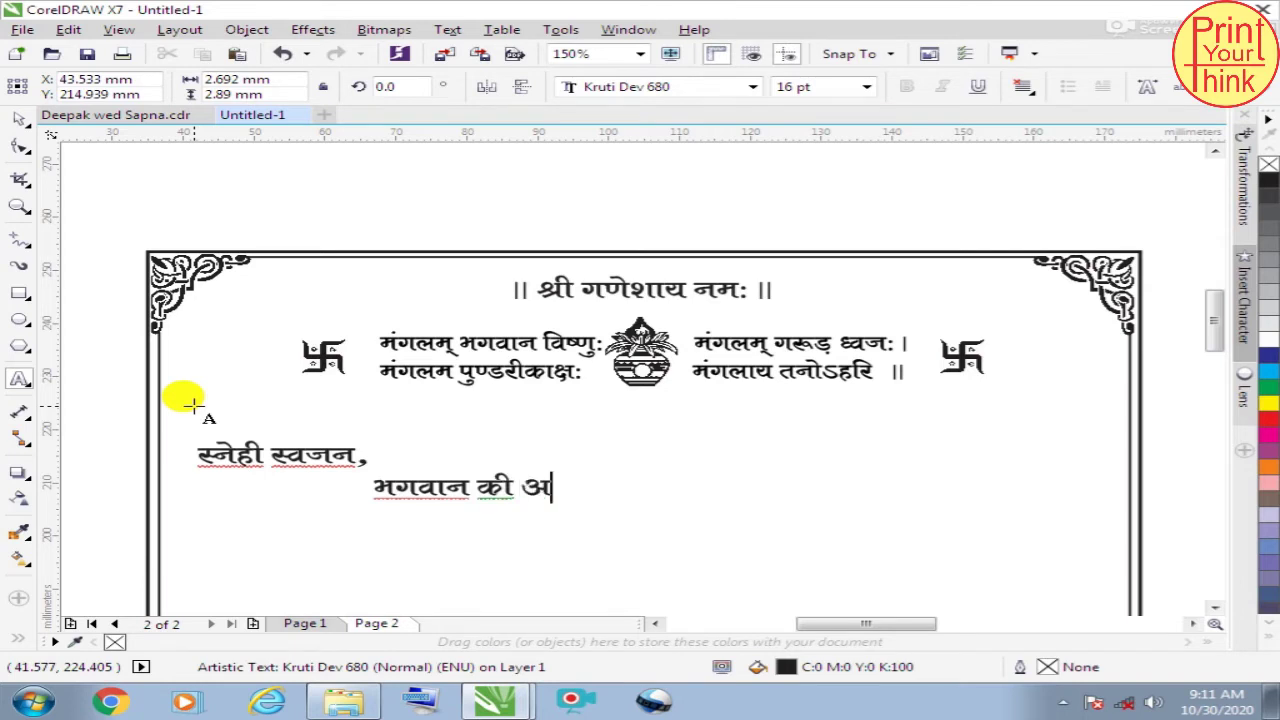
{"action": "type", "text": "lhe vuq"}
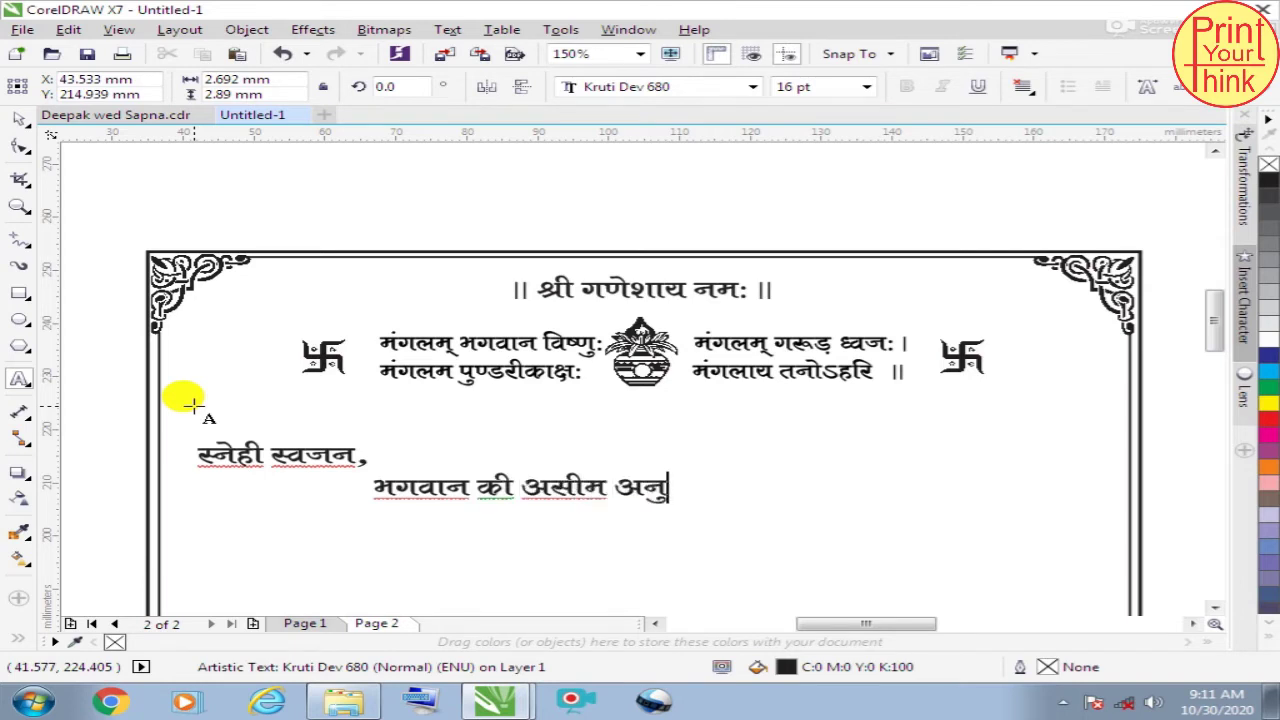
{"action": "type", "text": "dEi"}
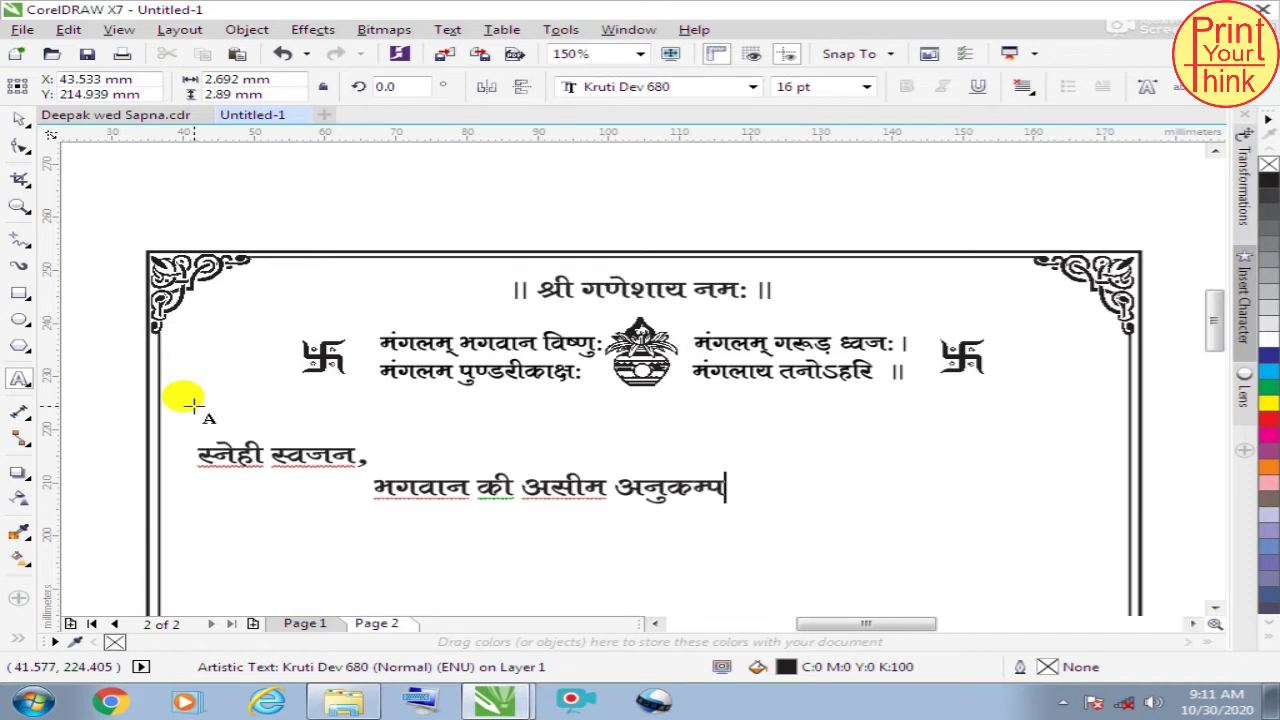
{"action": "type", "text": "k ls"}
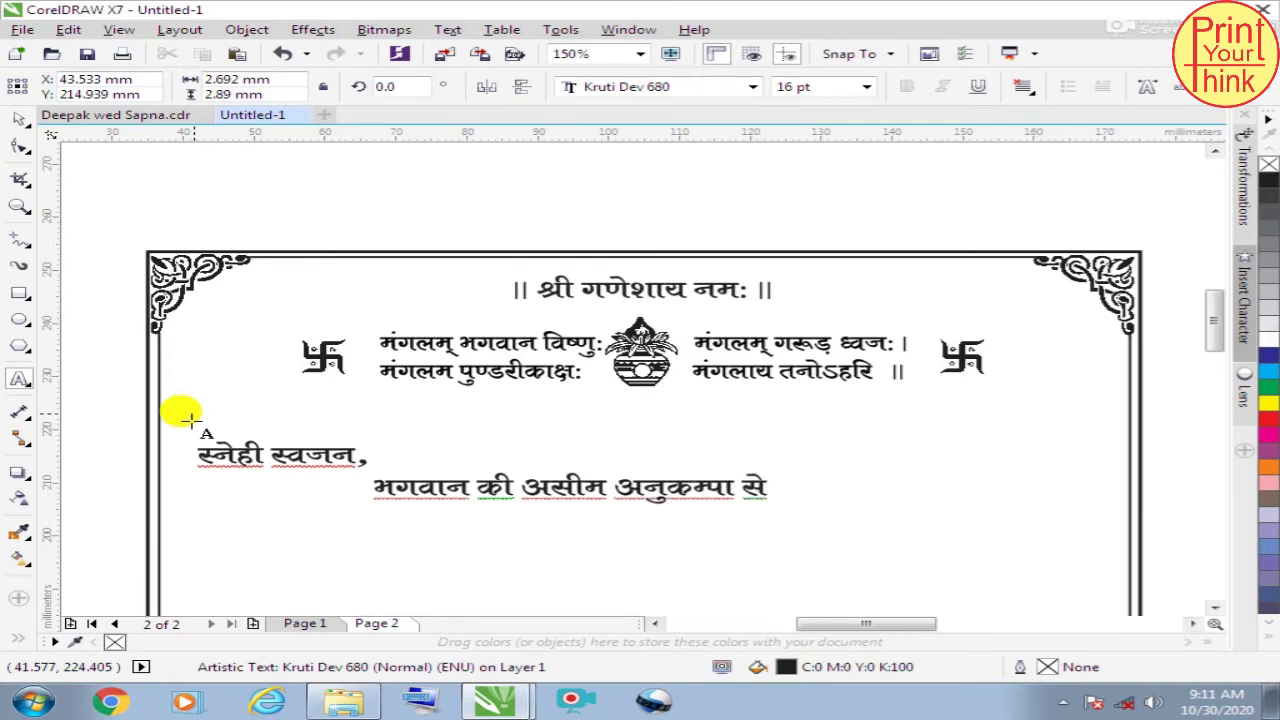
{"action": "key", "text": "Escape"}
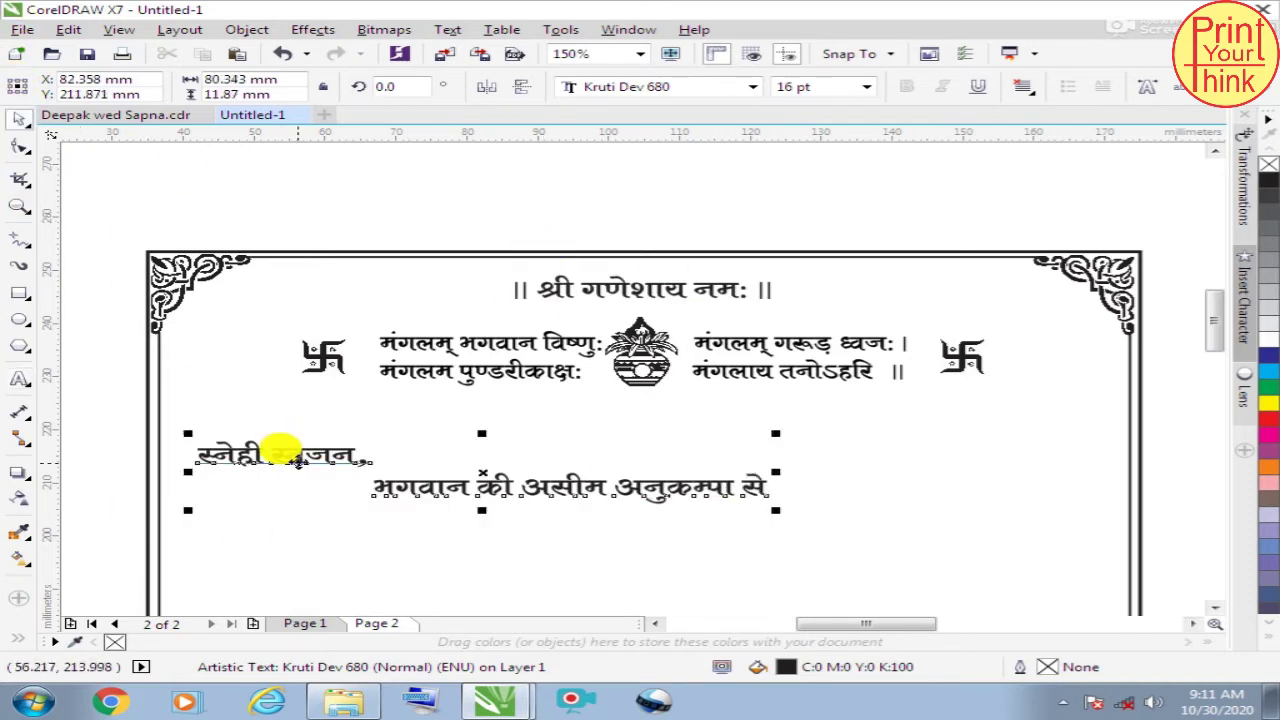
{"action": "left_click_drag", "start_coordinate": [296, 463], "coordinate": [288, 420]}
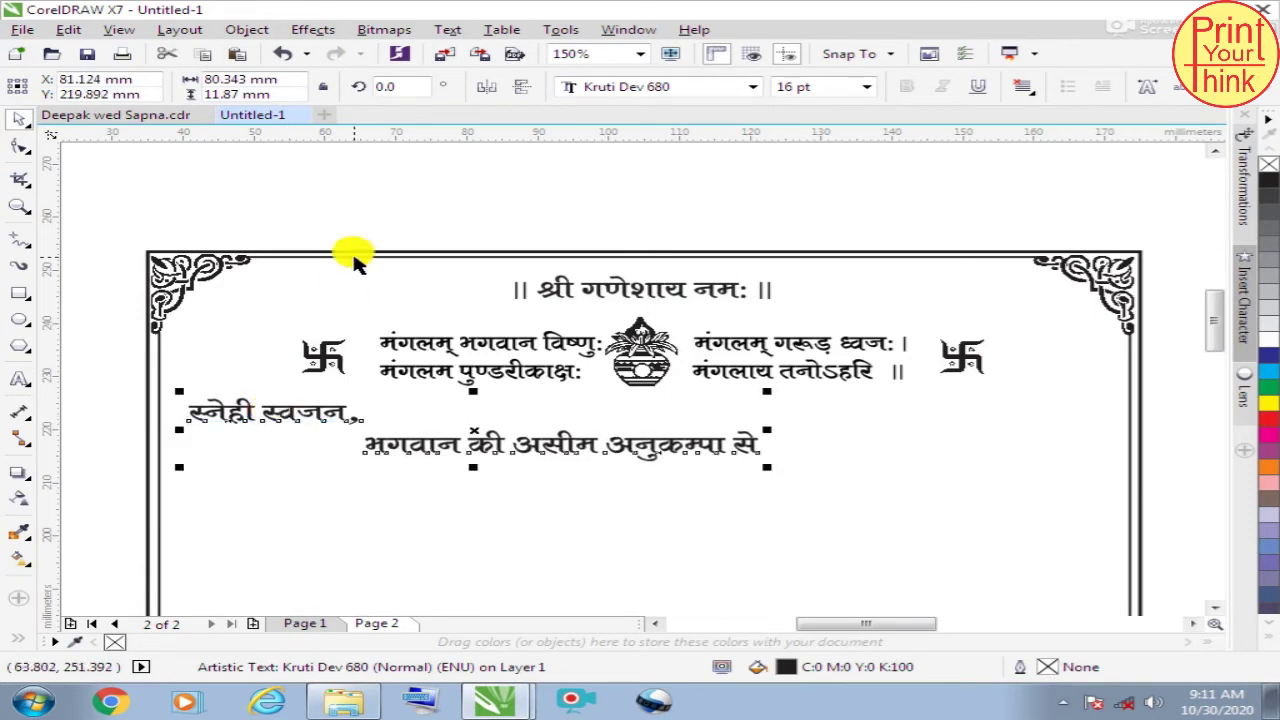
{"action": "scroll", "coordinate": [342, 391], "scroll_direction": "down", "scroll_amount": 1}
{"action": "scroll", "coordinate": [343, 394], "scroll_direction": "up", "scroll_amount": 1}
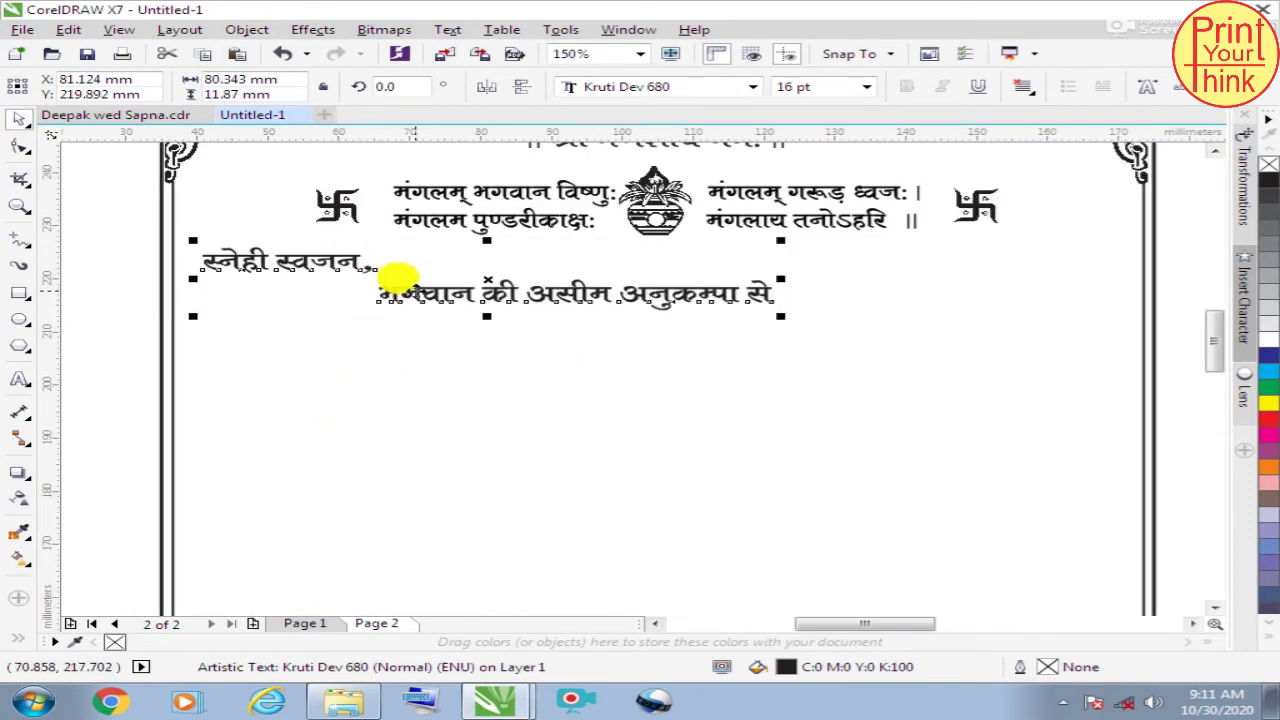
Step: Duplicate the greeting lower down and replace its text with the groom's name
{"action": "left_click_drag", "start_coordinate": [398, 276], "coordinate": [404, 397]}
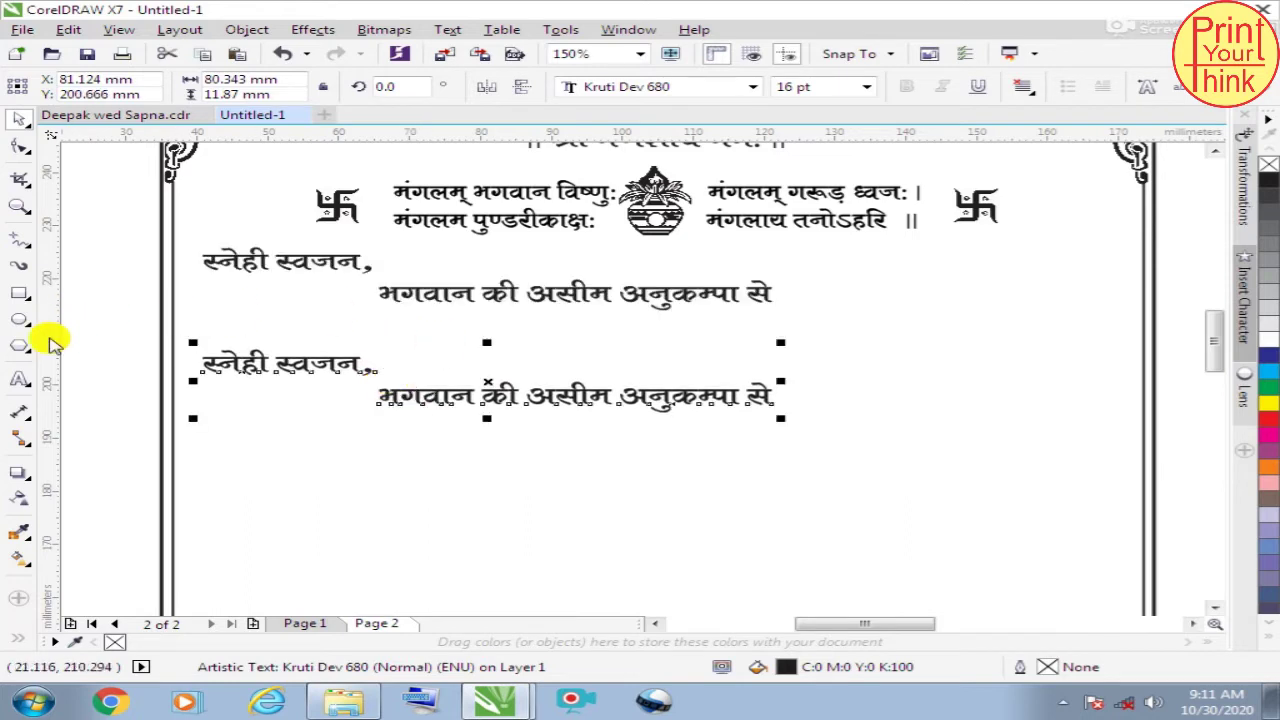
{"action": "left_click", "coordinate": [19, 378]}
{"action": "key", "text": "Escape"}
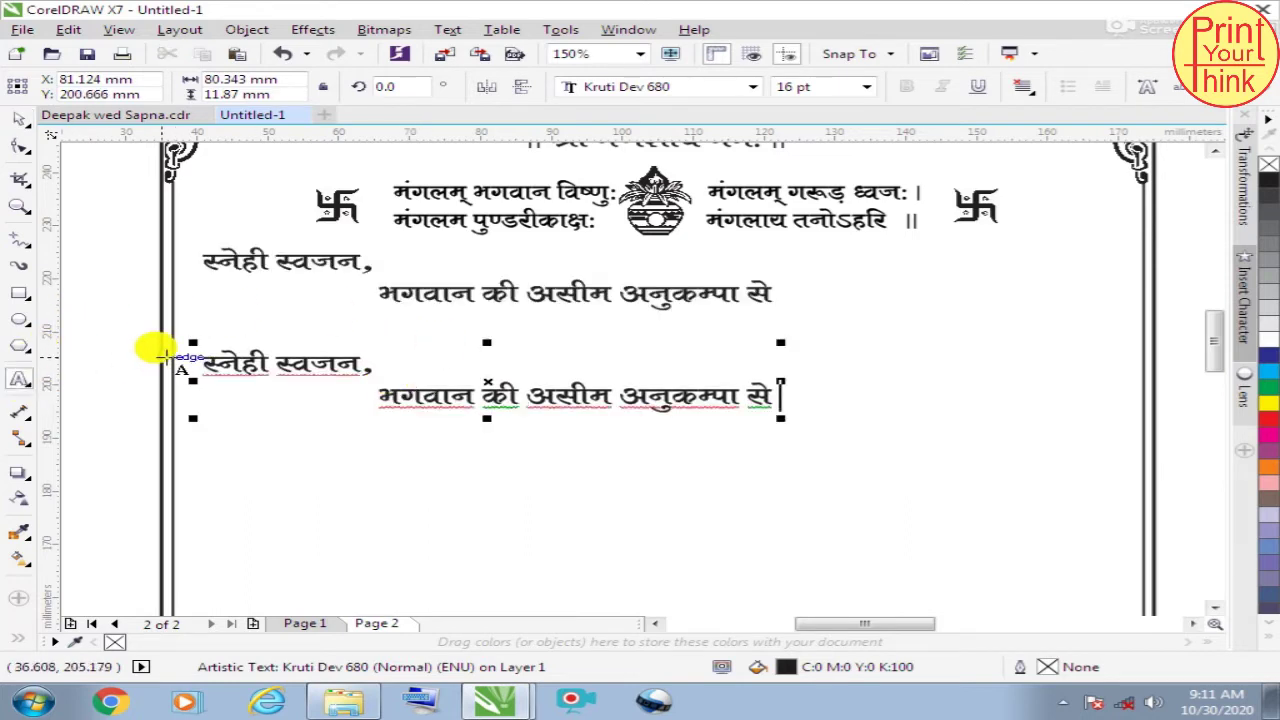
{"action": "key", "text": "ctrl+a"}
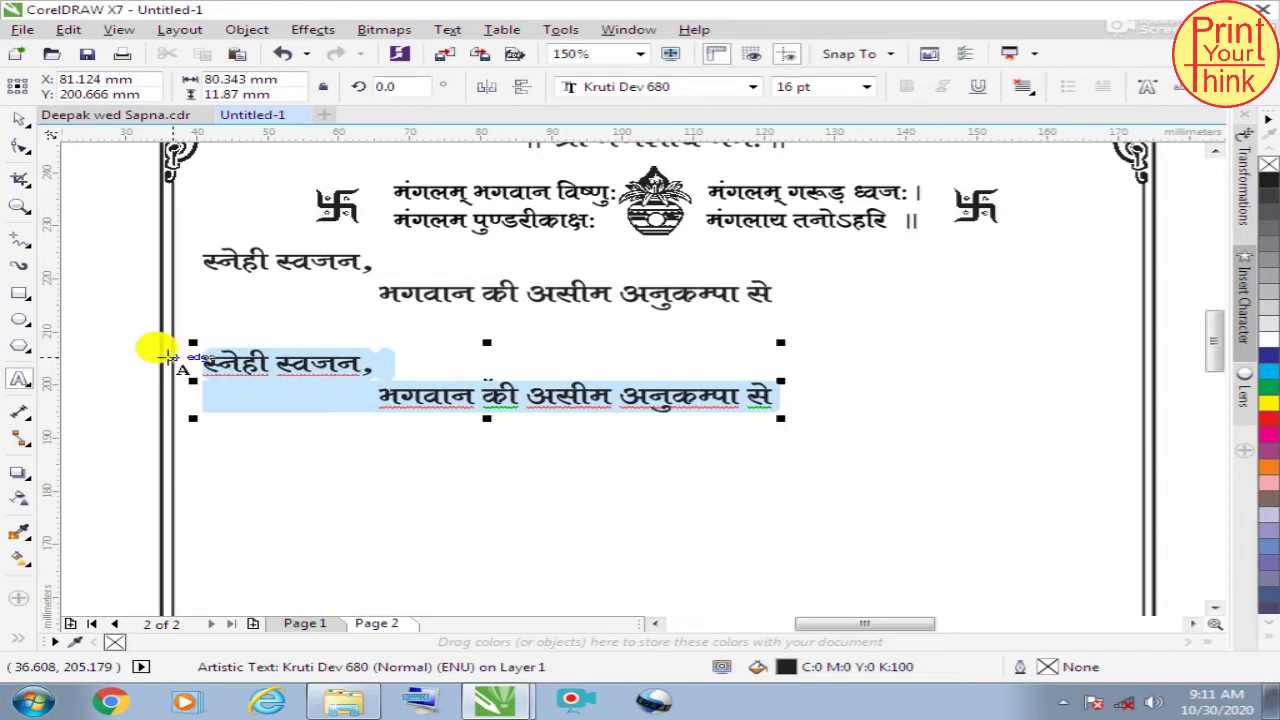
{"action": "key", "text": "Delete"}
{"action": "type", "text": "fp"}
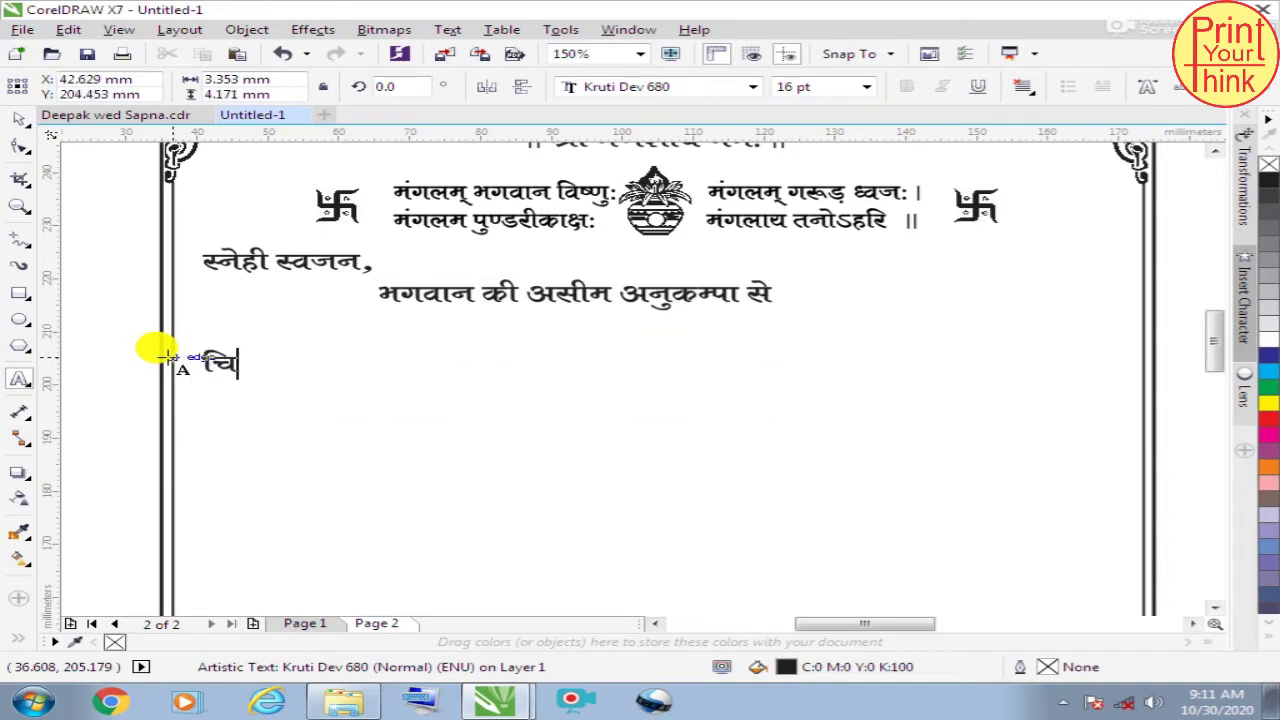
{"action": "type", "text": "0 "}
{"action": "type", "text": "jho"}
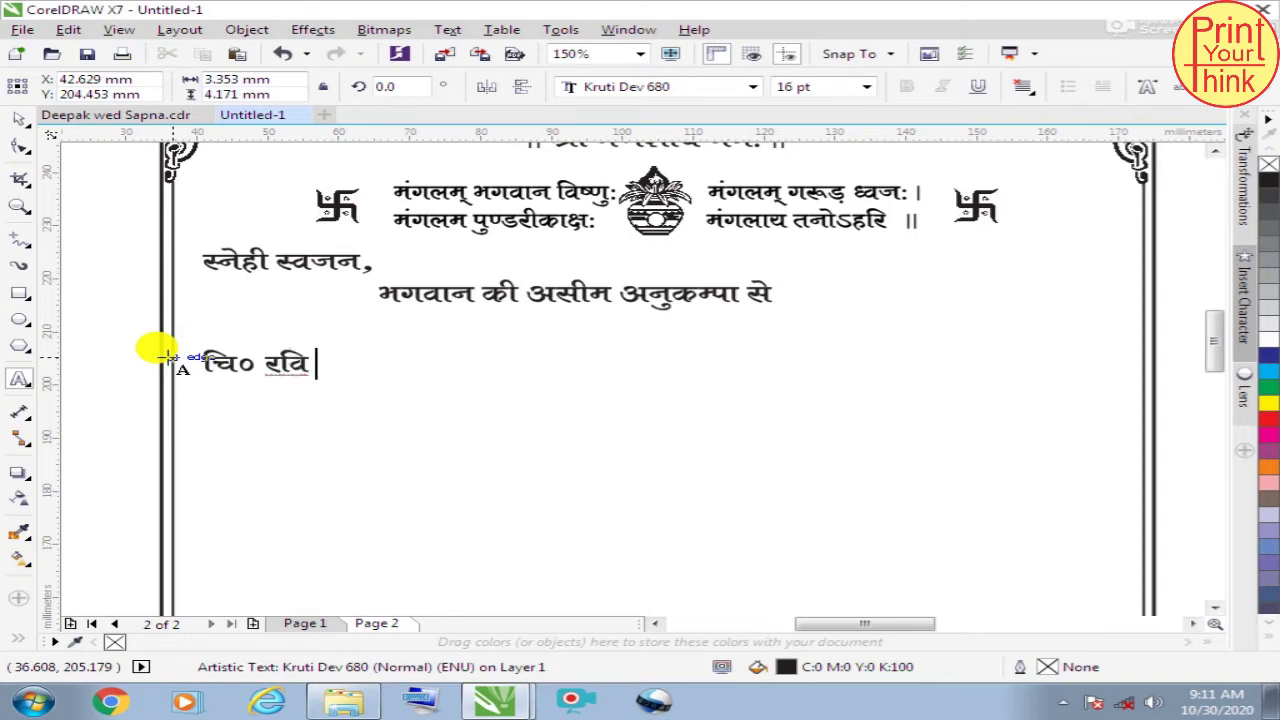
{"action": "type", "text": " dq"}
{"action": "type", "text": "rkj"}
{"action": "key", "text": "BackSpace"}
{"action": "key", "text": "BackSpace"}
{"action": "key", "text": "BackSpace"}
{"action": "type", "text": "ek"}
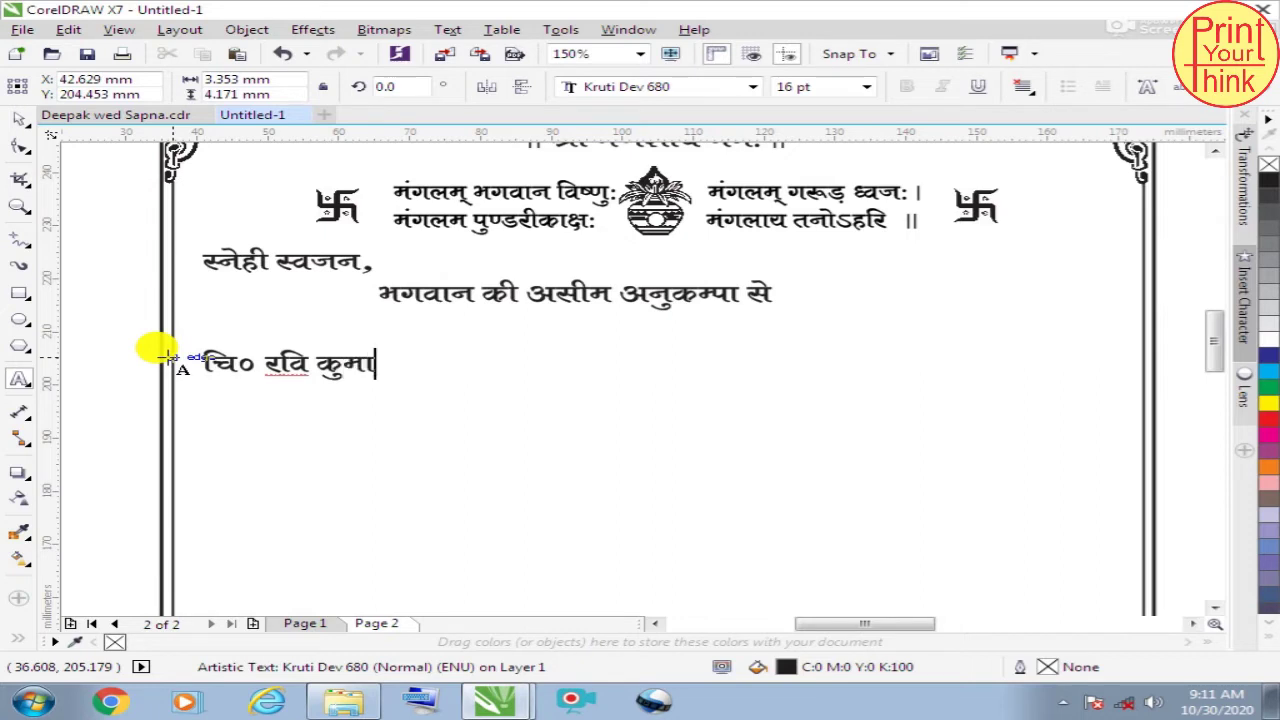
{"action": "type", "text": "j"}
Step: Add a line naming him प्रथम सुपुत्र of his father, and begin the mother's line
{"action": "key", "text": "Return"}
{"action": "type", "text": "i"}
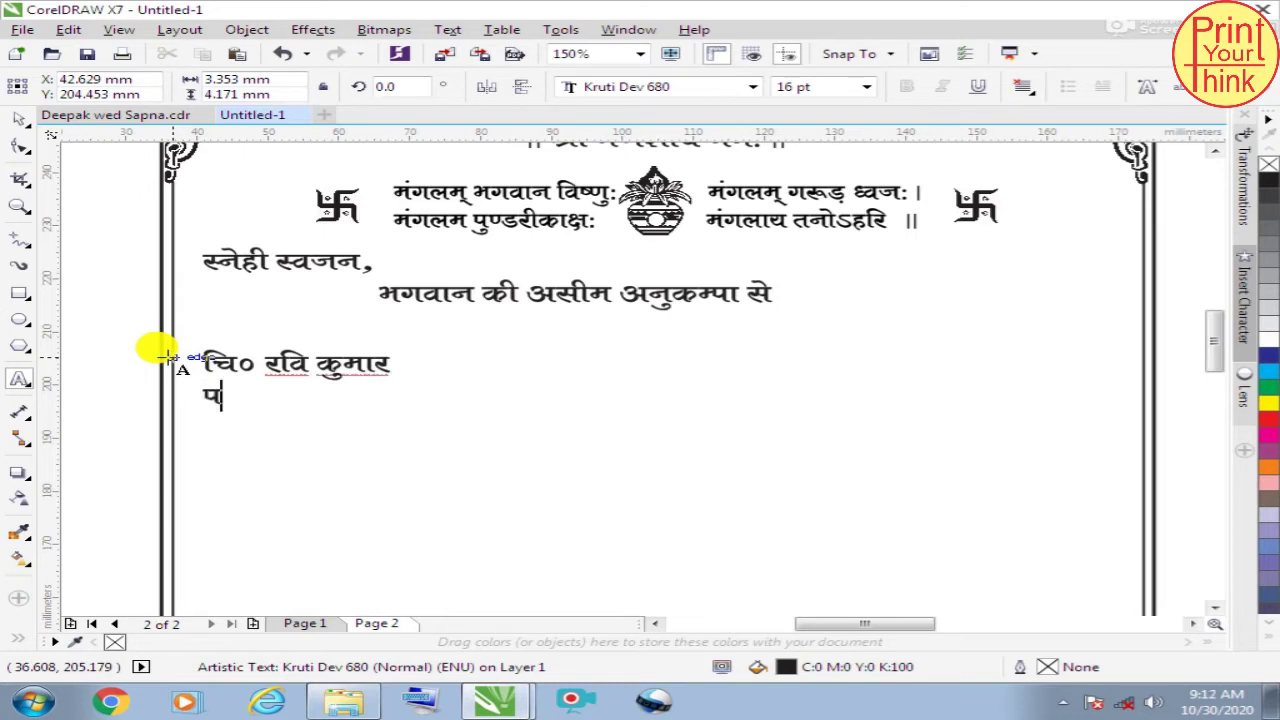
{"action": "type", "text": "z"}
{"action": "type", "text": "Fke "}
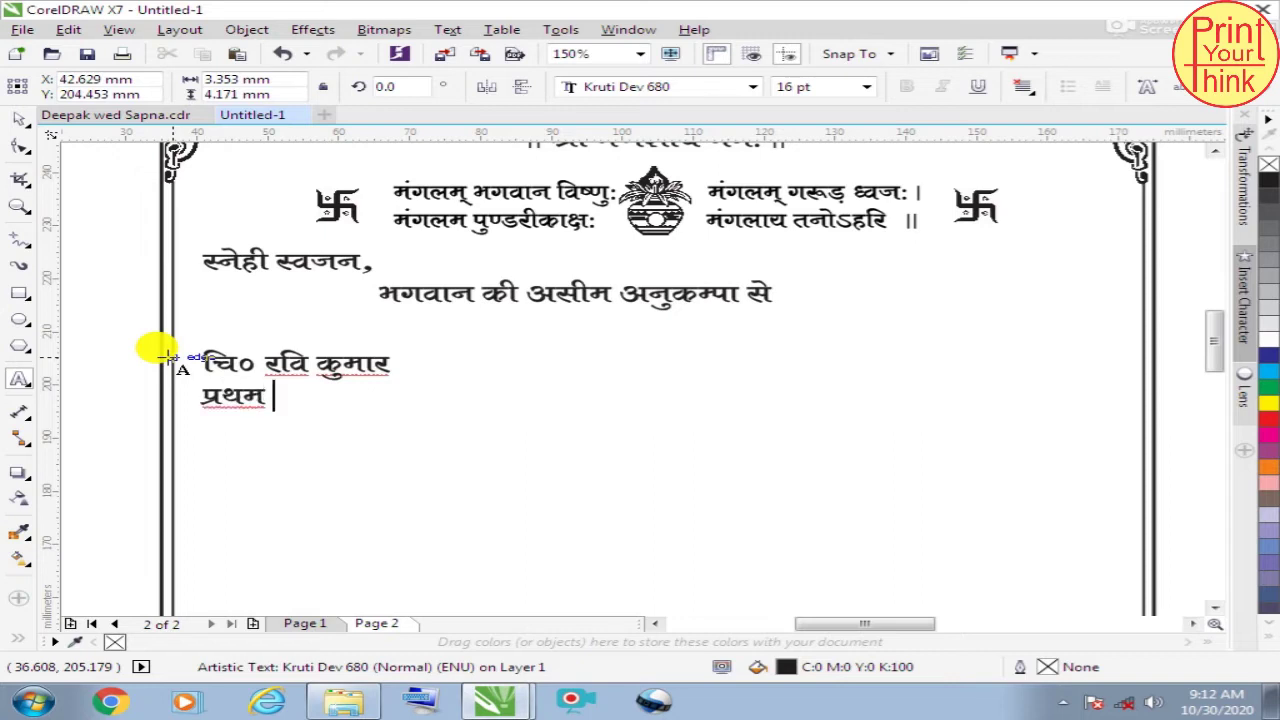
{"action": "type", "text": "lqiq"}
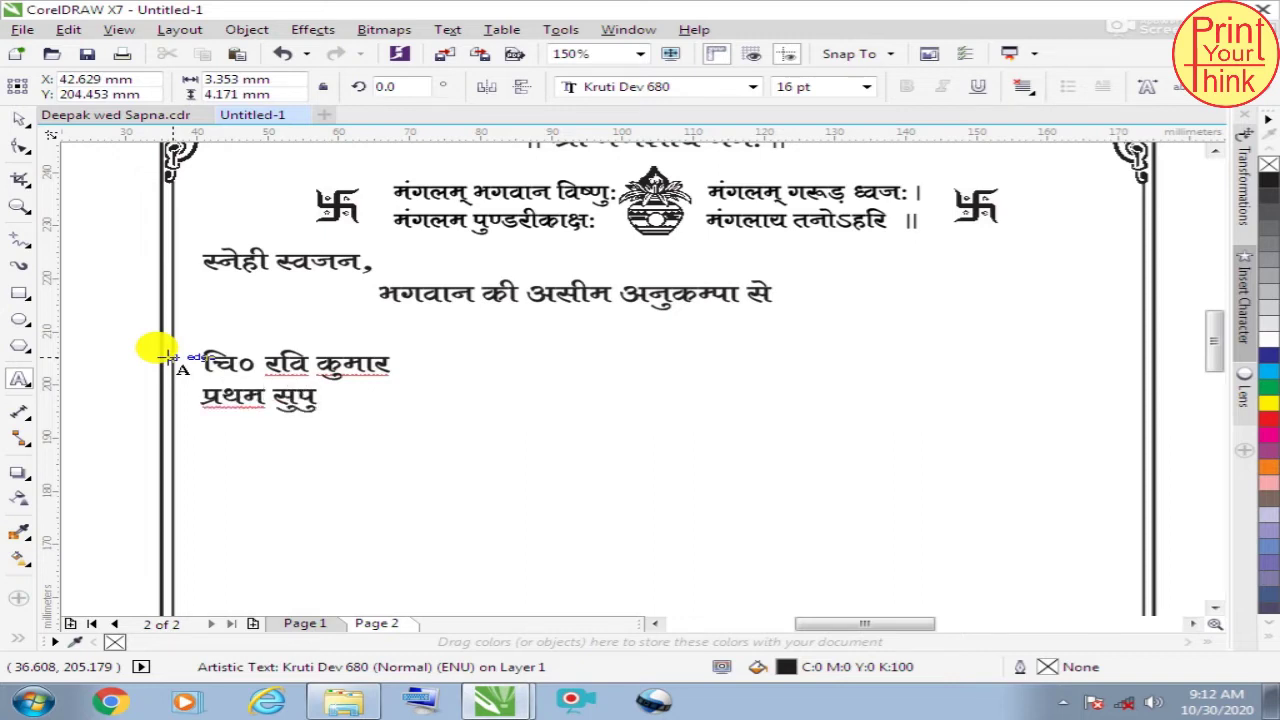
{"action": "type", "text": "= "}
{"action": "type", "text": "Jh"}
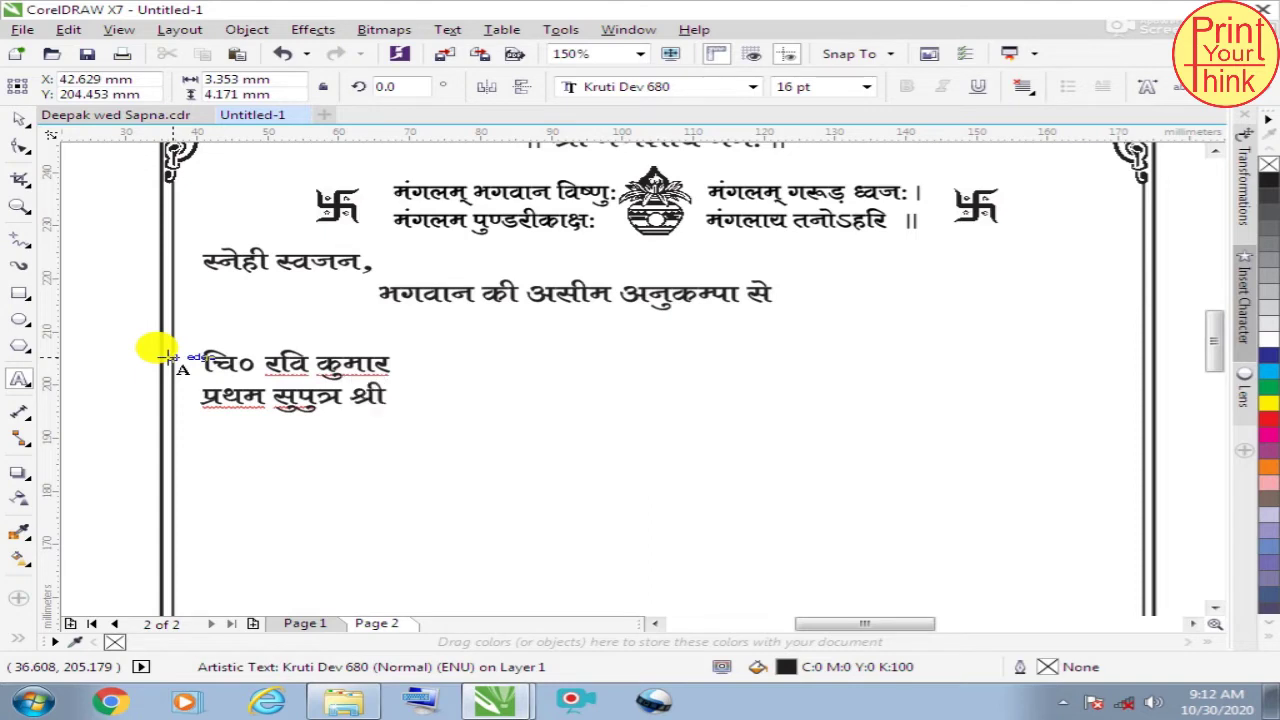
{"action": "key", "text": "BackSpace"}
{"action": "key", "text": "BackSpace"}
{"action": "type", "text": ": "}
{"action": "type", "text": "Jh"}
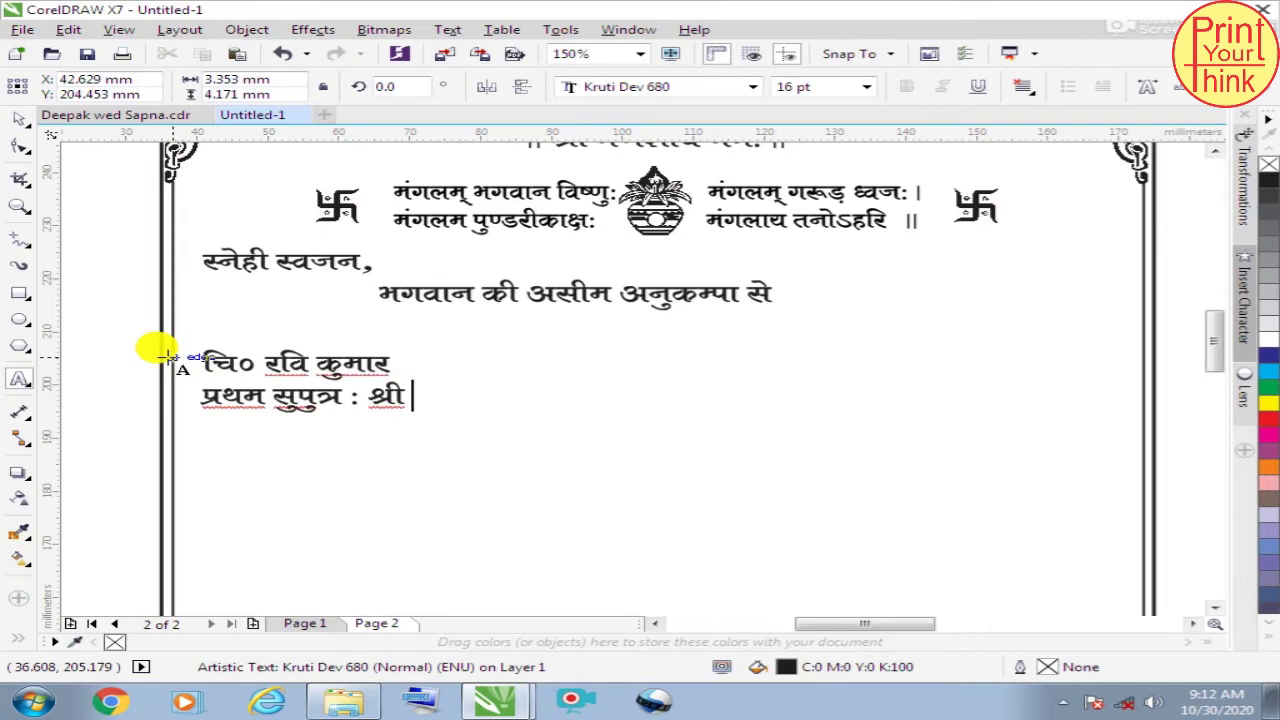
{"action": "type", "text": "j"}
{"action": "type", "text": "ktdqekj"}
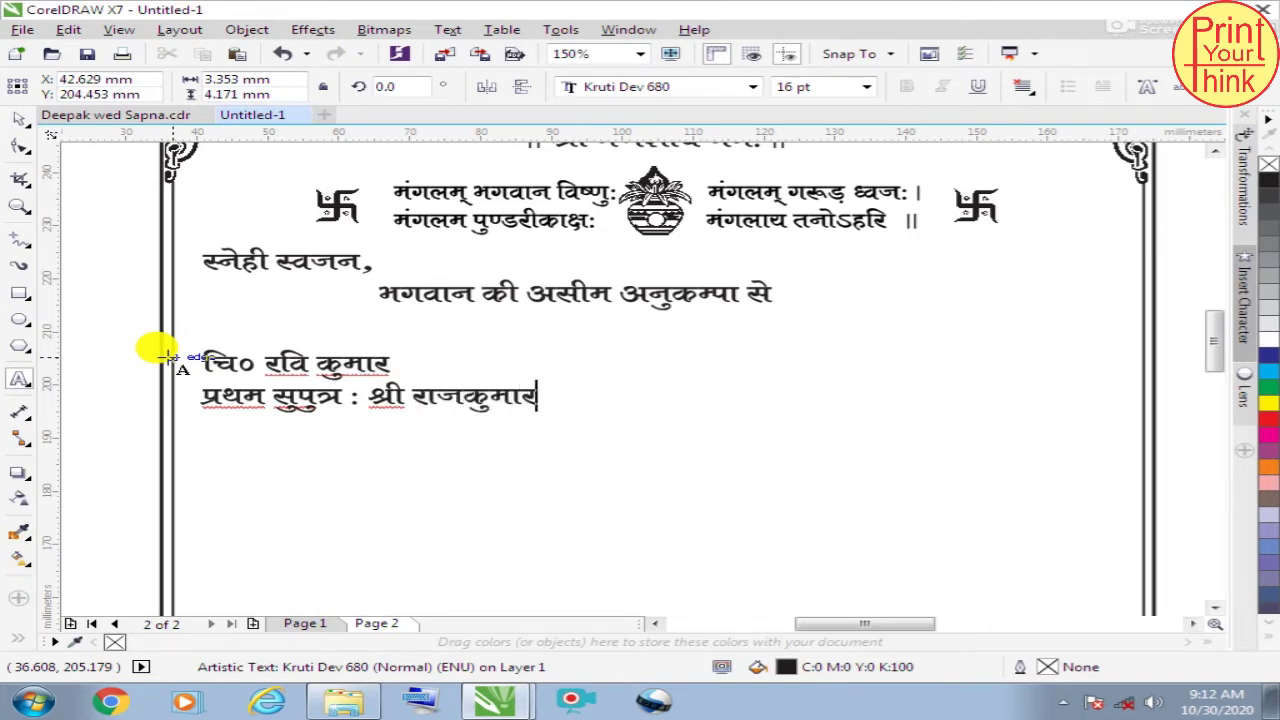
{"action": "type", "text": " fl"}
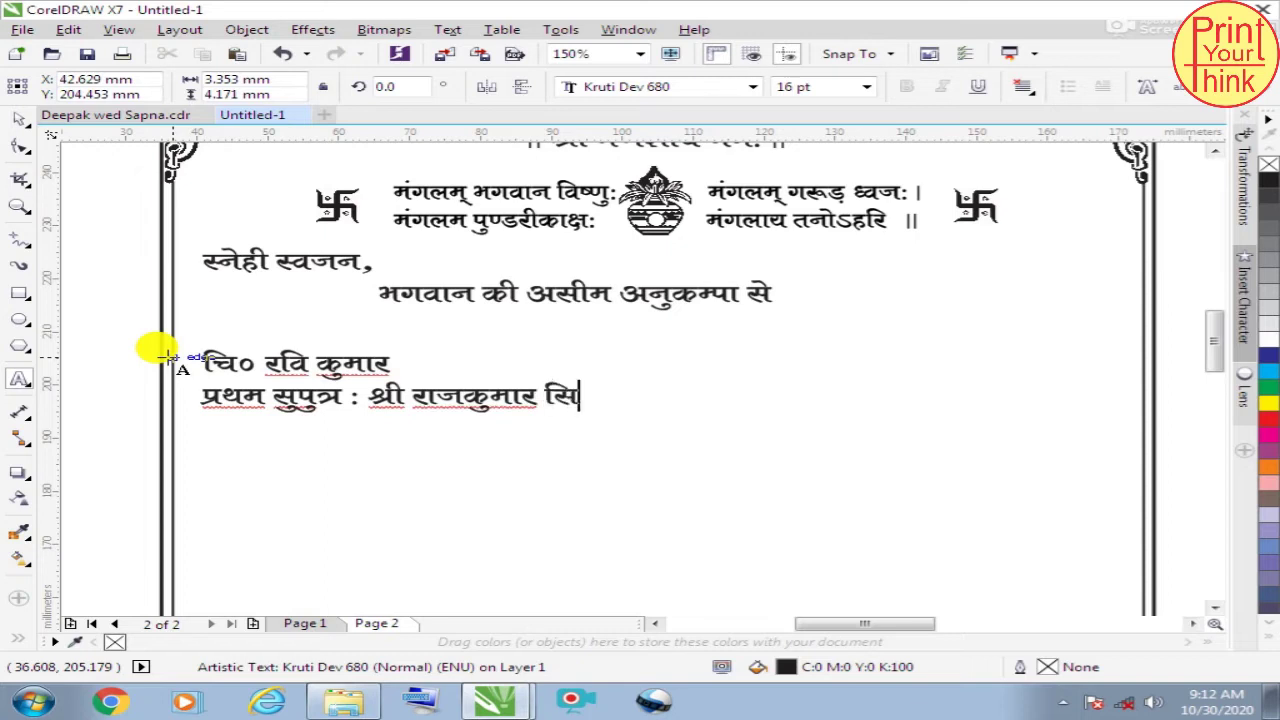
{"action": "type", "text": "ag"}
{"action": "key", "text": "Return"}
{"action": "type", "text": ",oa J"}
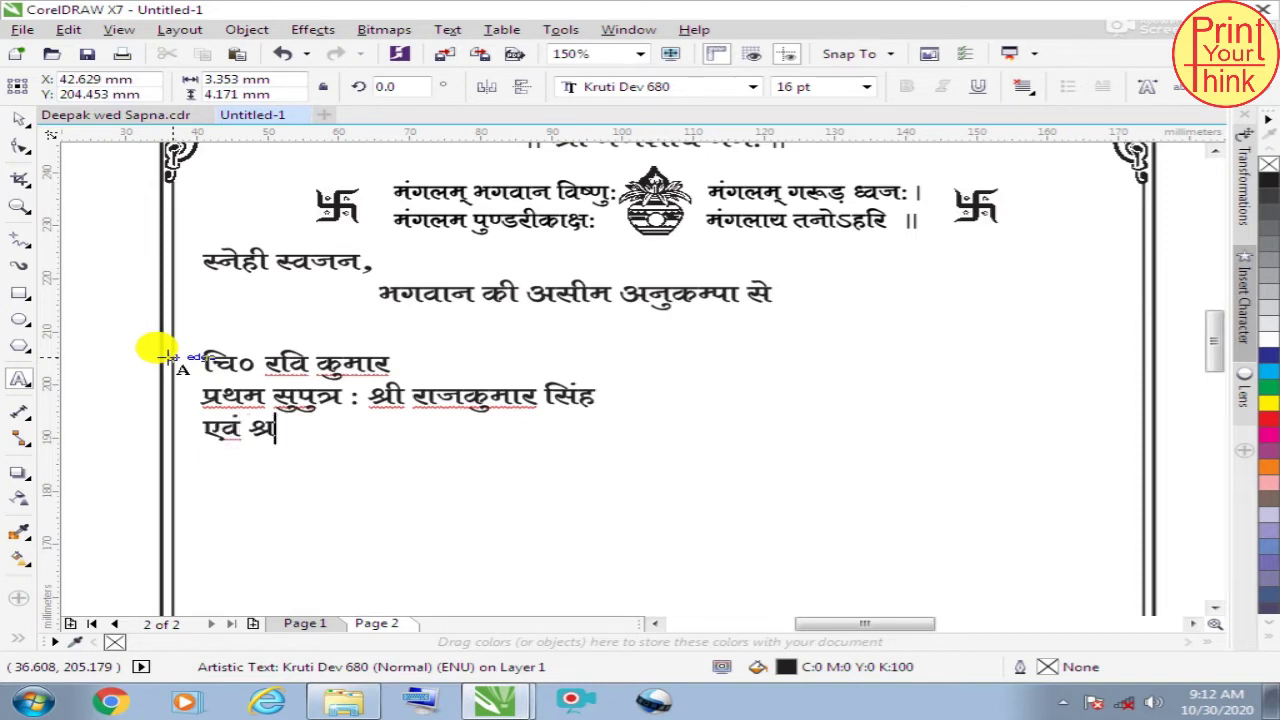
{"action": "type", "text": "herh "}
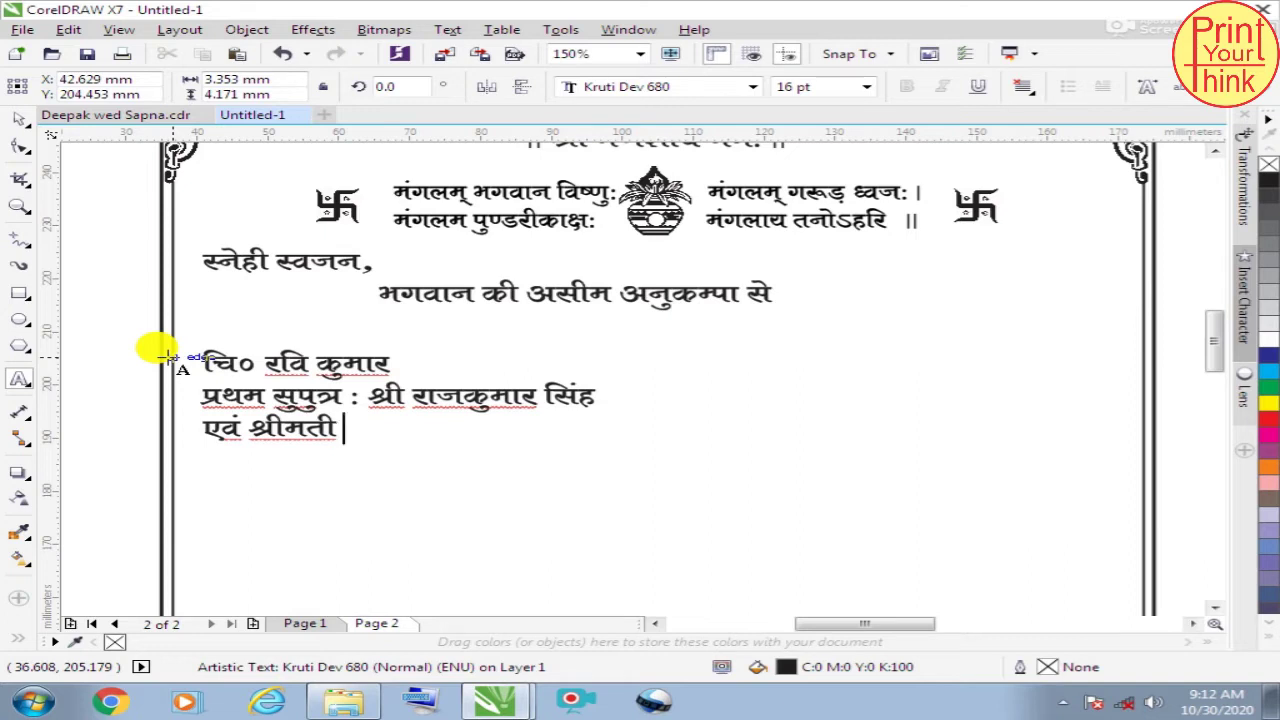
{"action": "type", "text": "jkuh n"}
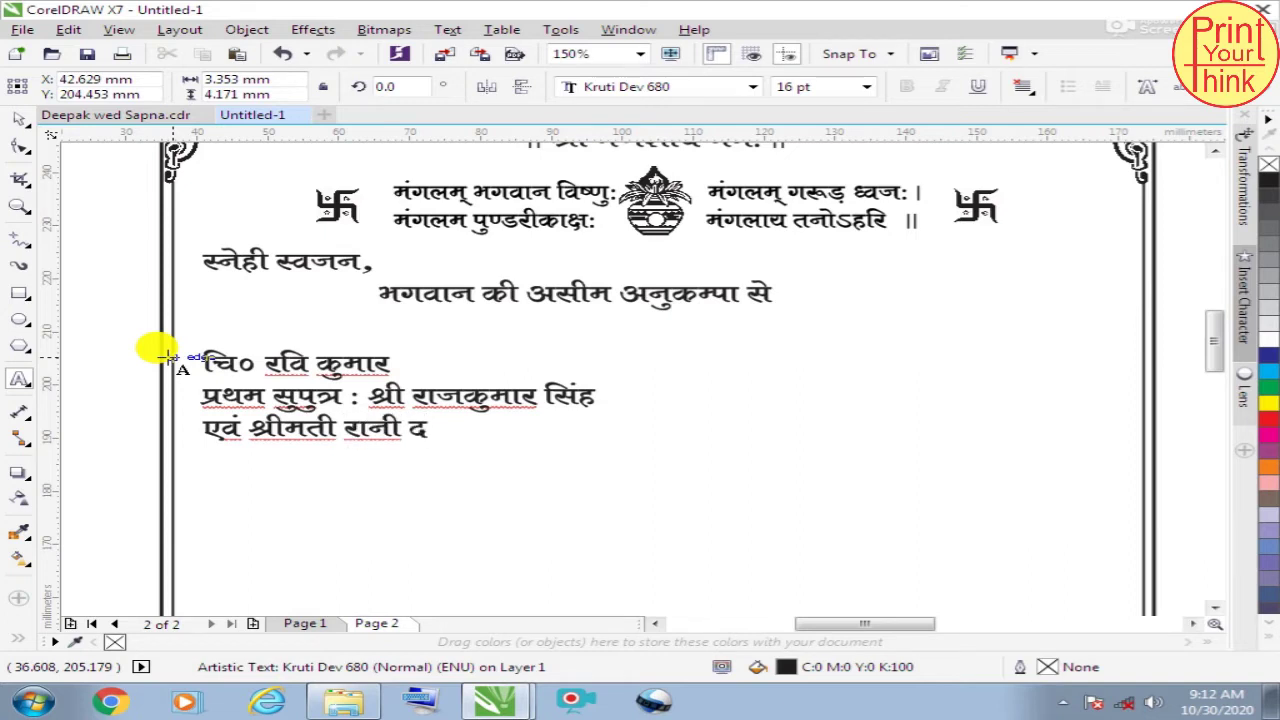
{"action": "type", "text": "soh"}
Step: Type the village, police station and district address lines in Kruti Dev below the parents
{"action": "key", "text": "Return"}
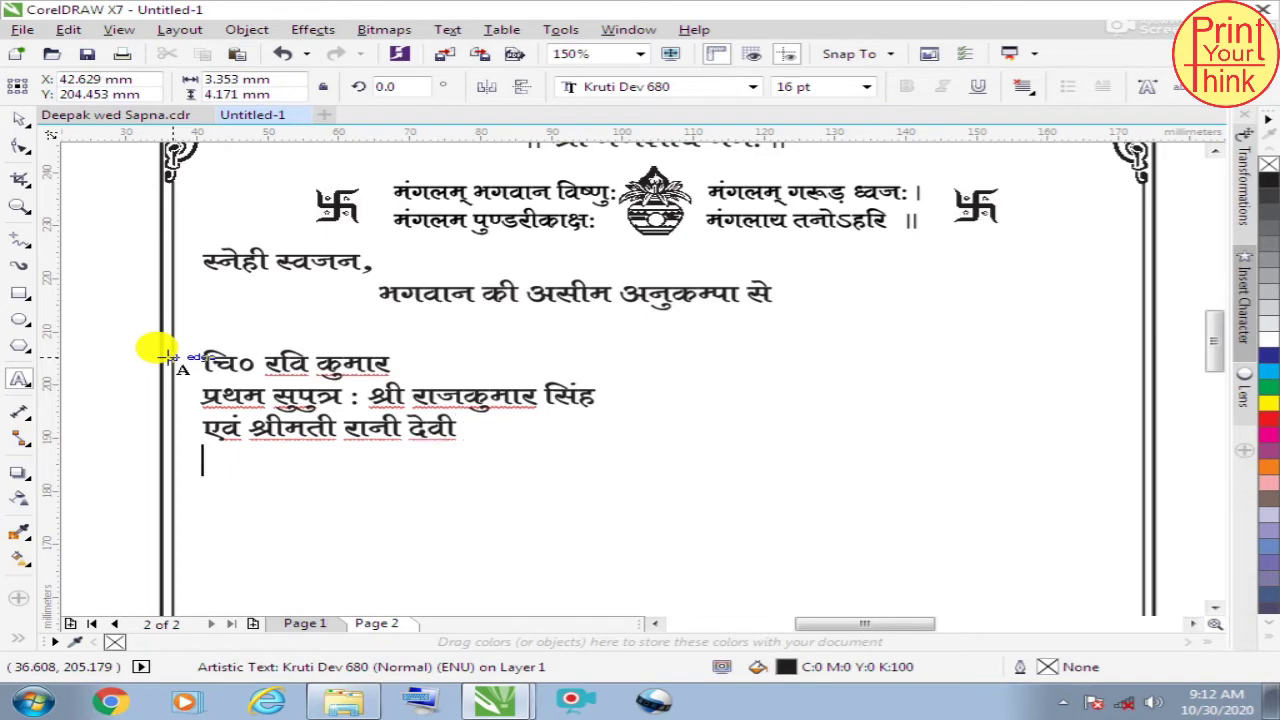
{"action": "type", "text": "xzke"}
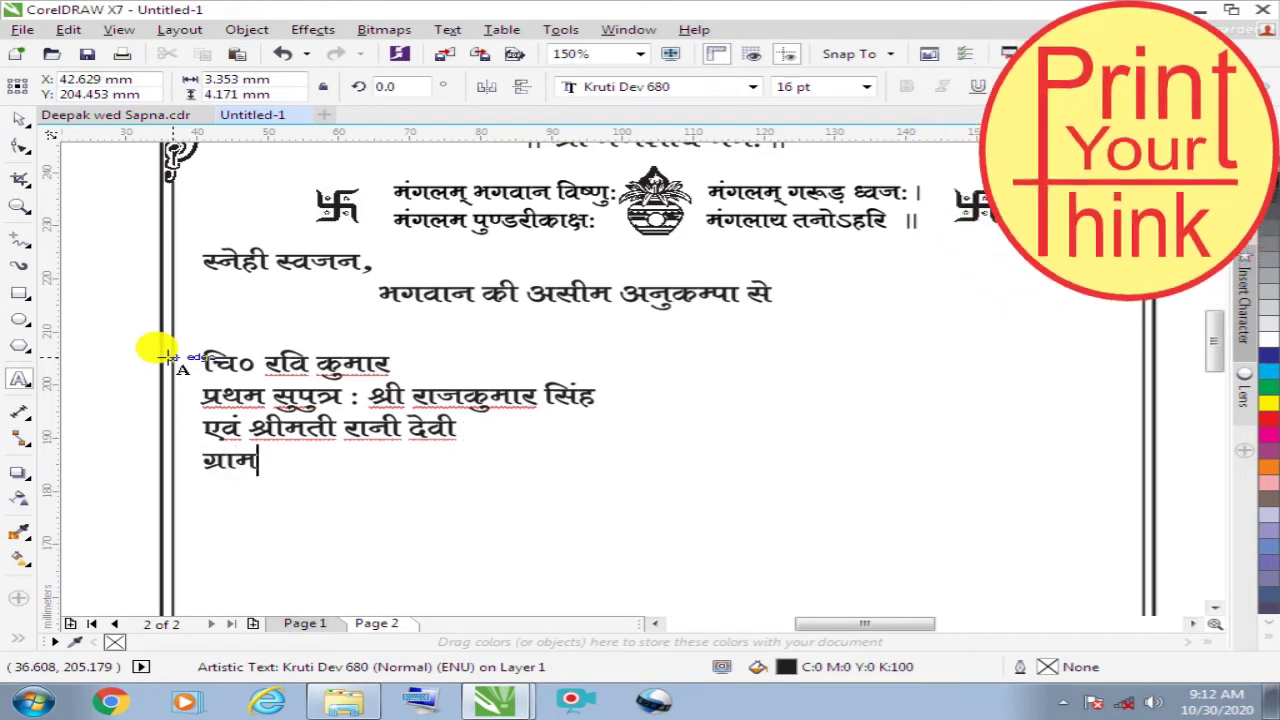
{"action": "type", "text": "+"}
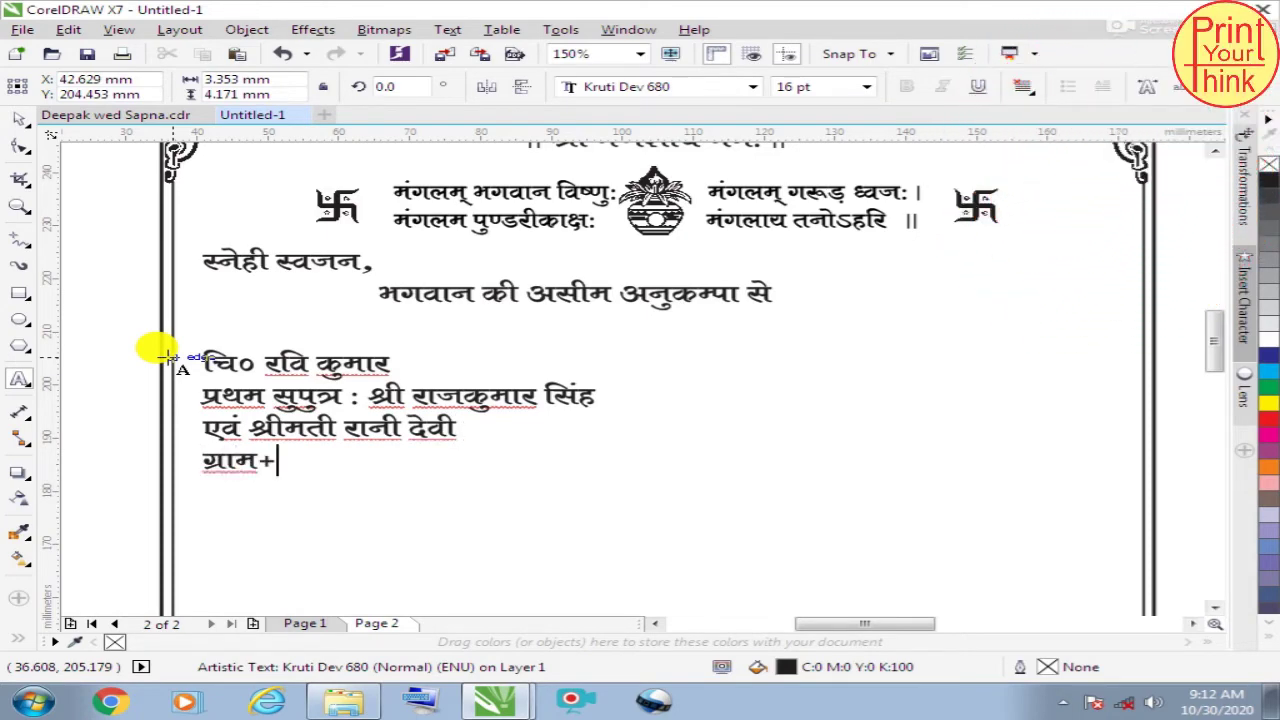
{"action": "type", "text": "Ik0"}
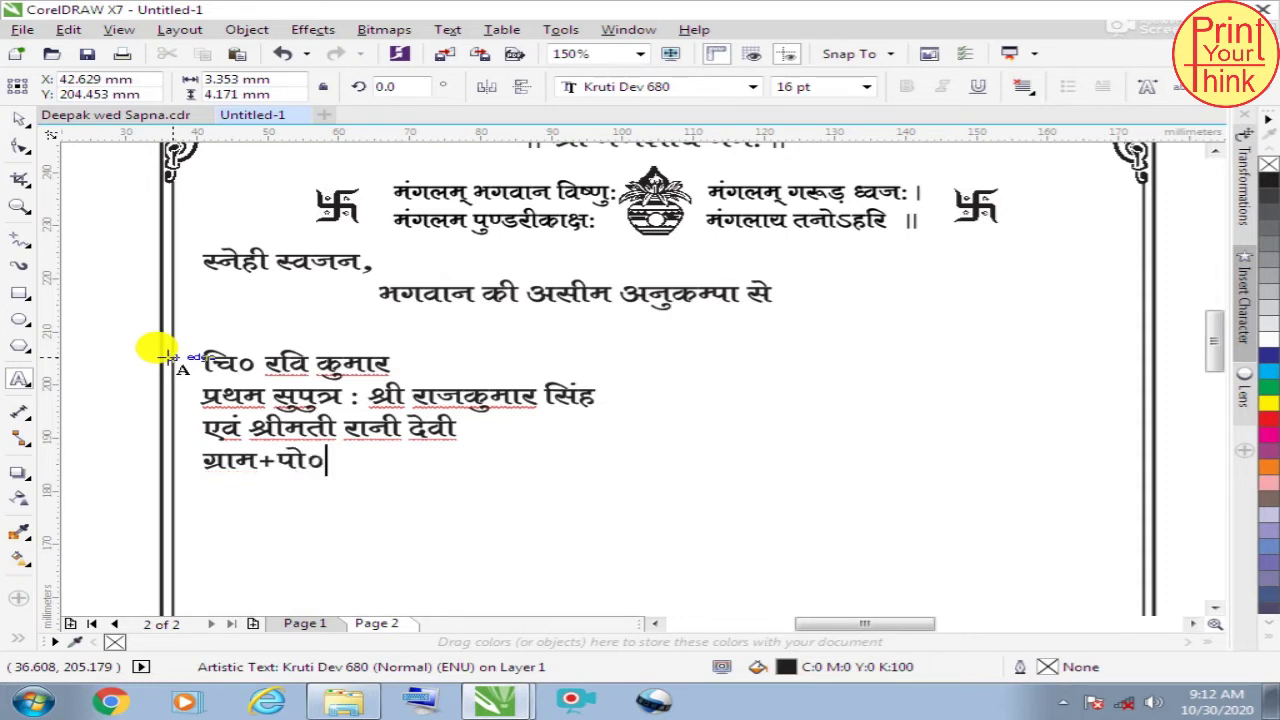
{"action": "type", "text": " &"}
{"action": "key", "text": "Escape"}
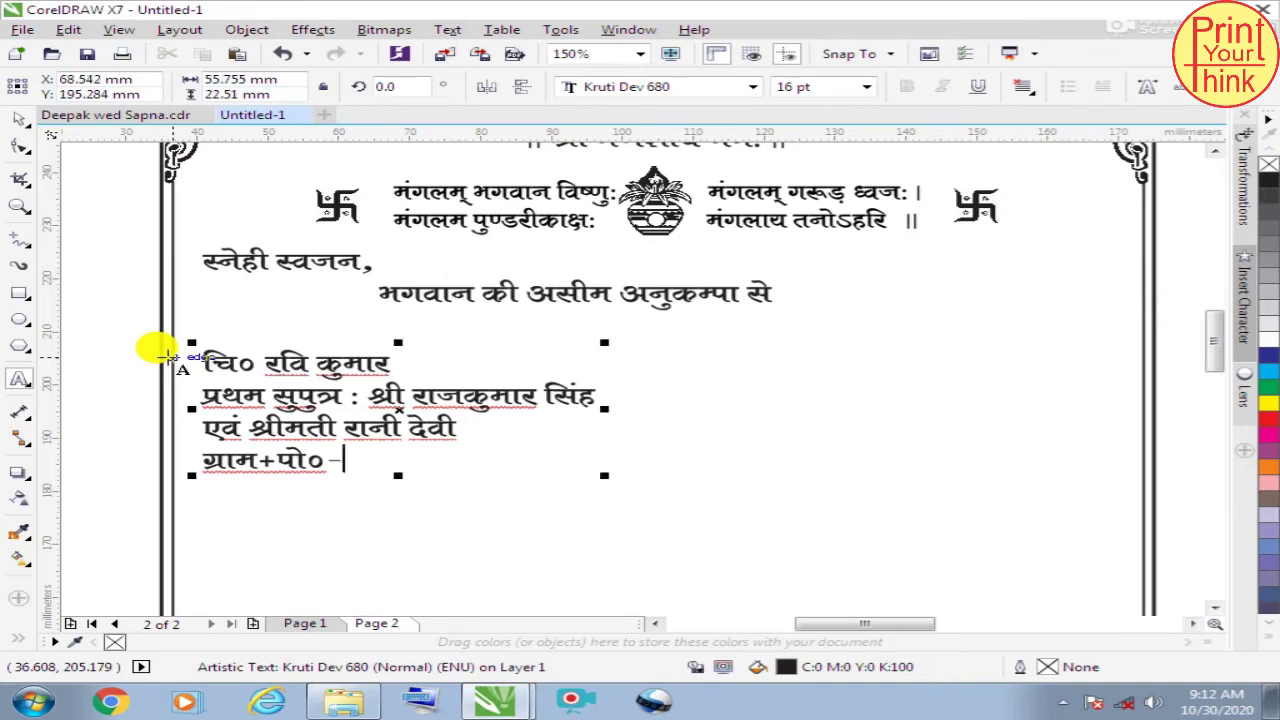
{"action": "type", "text": "jke"}
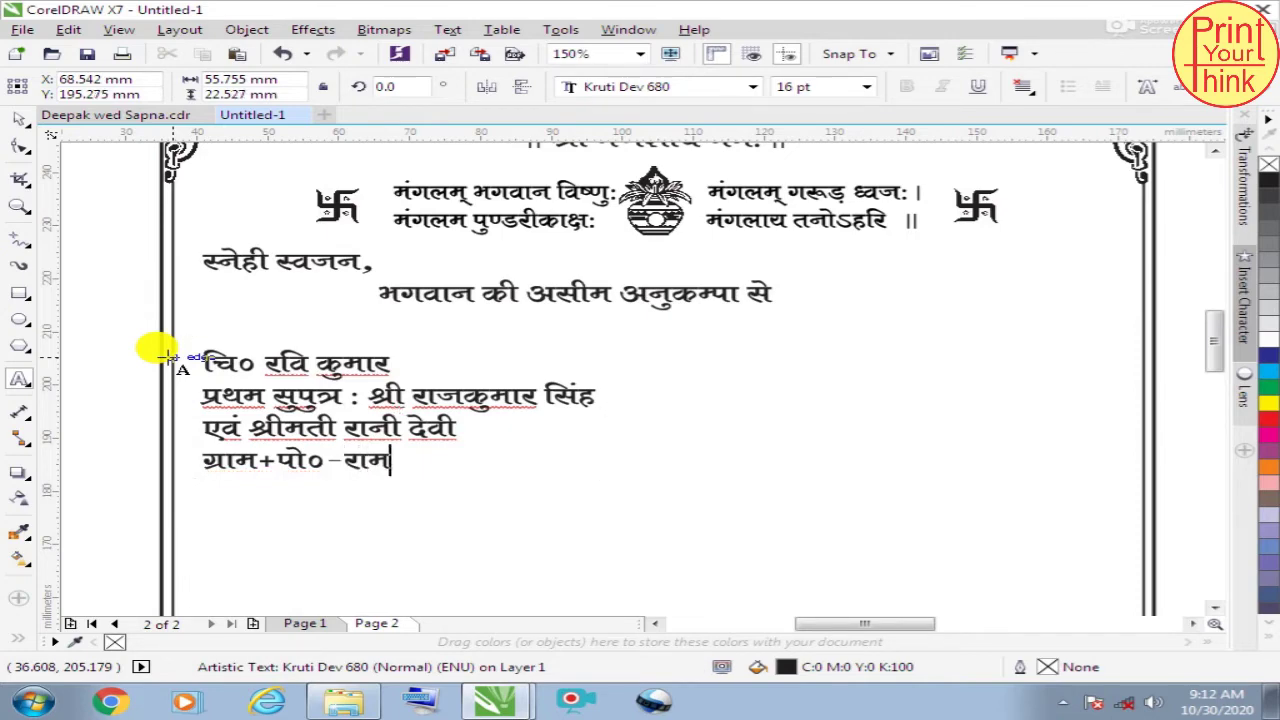
{"action": "type", "text": "iqj "}
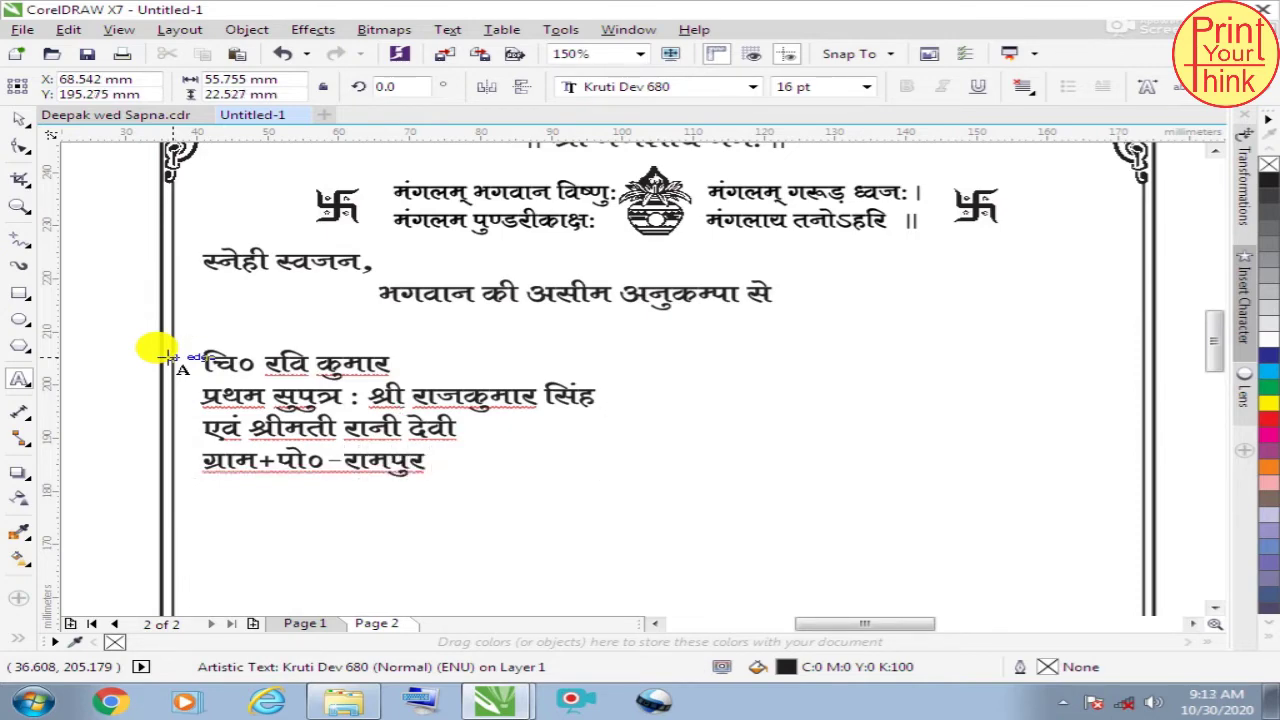
{"action": "type", "text": ", "}
{"action": "type", "text": "Fk"}
{"action": "type", "text": "uk"}
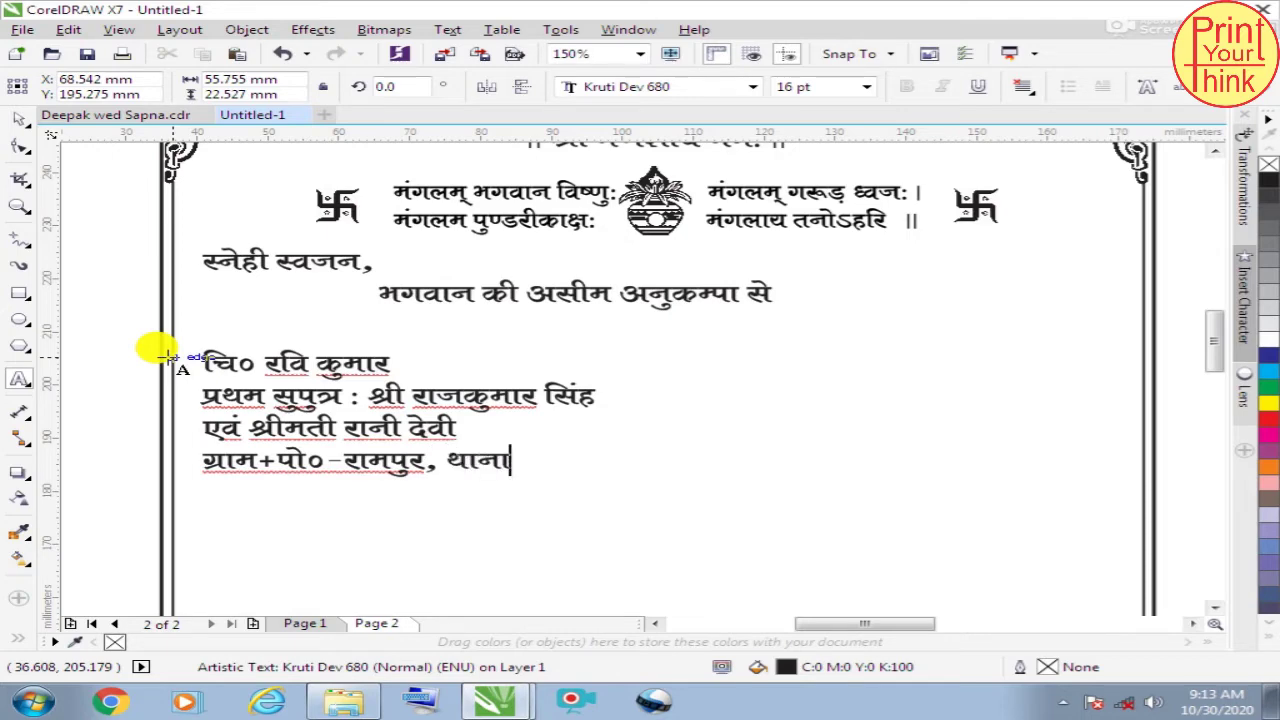
{"action": "type", "text": "&cku"}
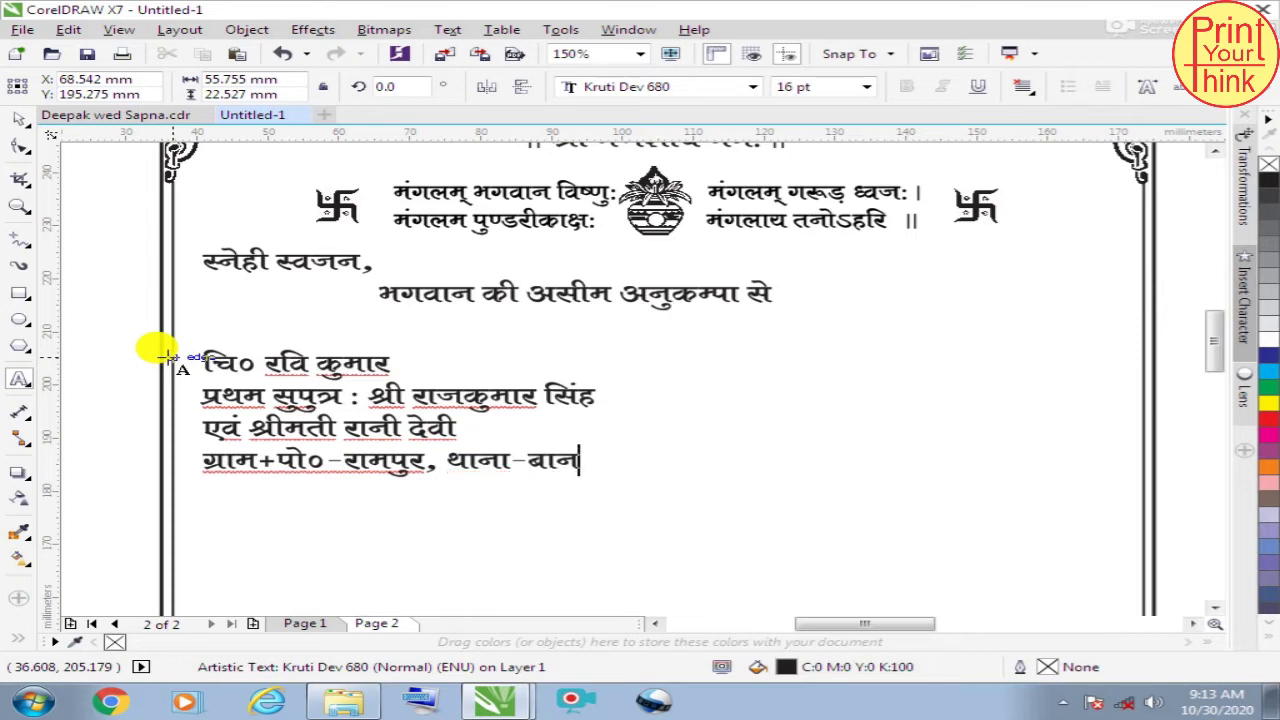
{"action": "type", "text": "k"}
{"action": "key", "text": "Return"}
{"action": "type", "text": "ftyk"}
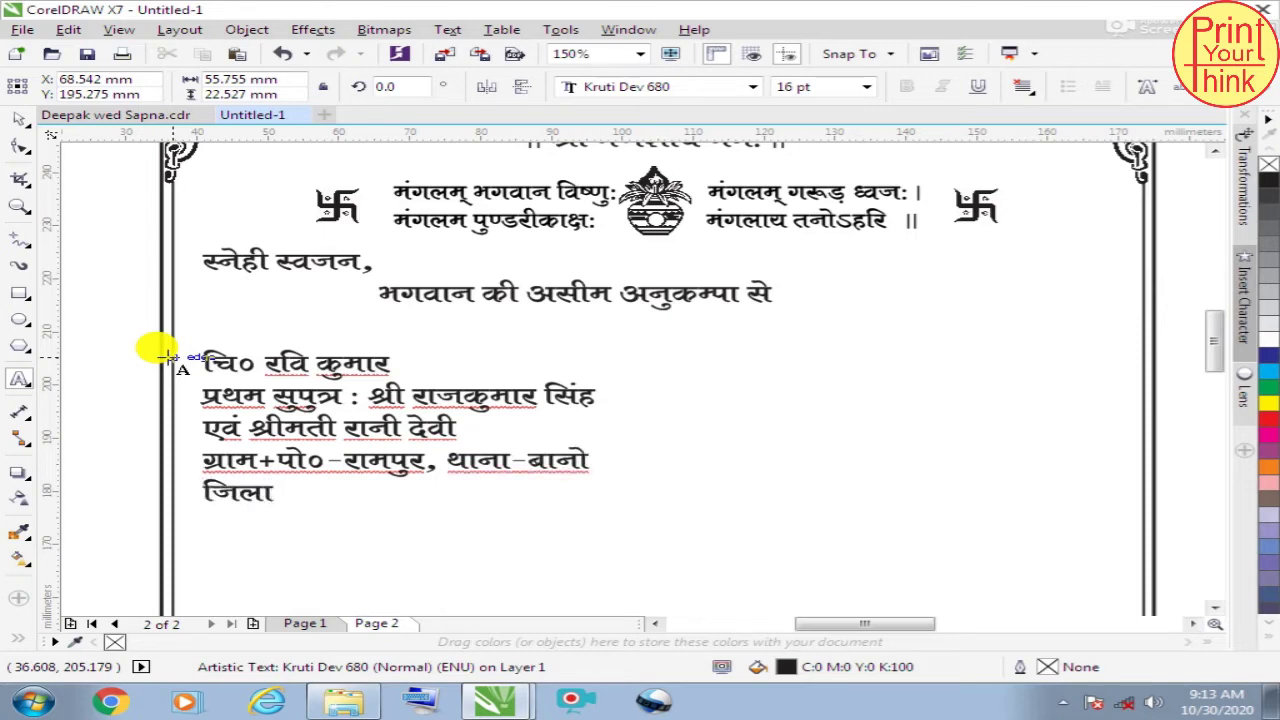
{"action": "type", "text": "-"}
{"action": "type", "text": "jk"}
{"action": "type", "text": "ex<+"}
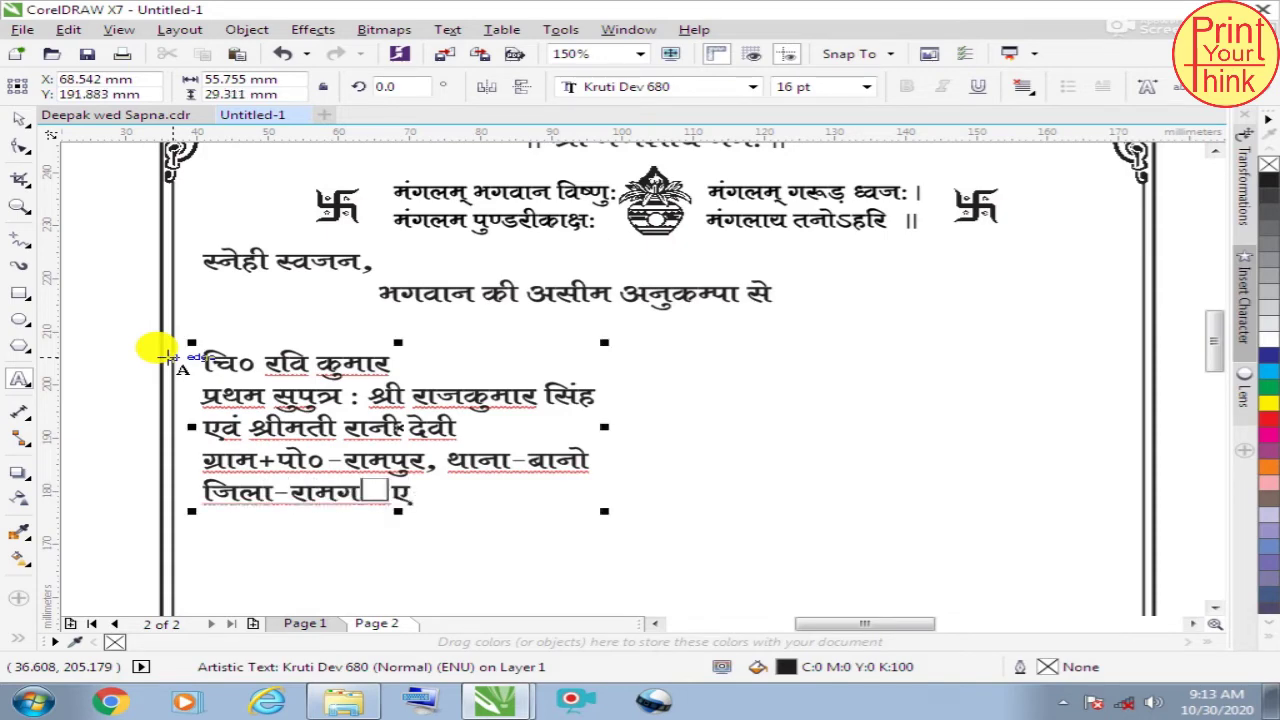
{"action": "key", "text": "BackSpace"}
{"action": "key", "text": "BackSpace"}
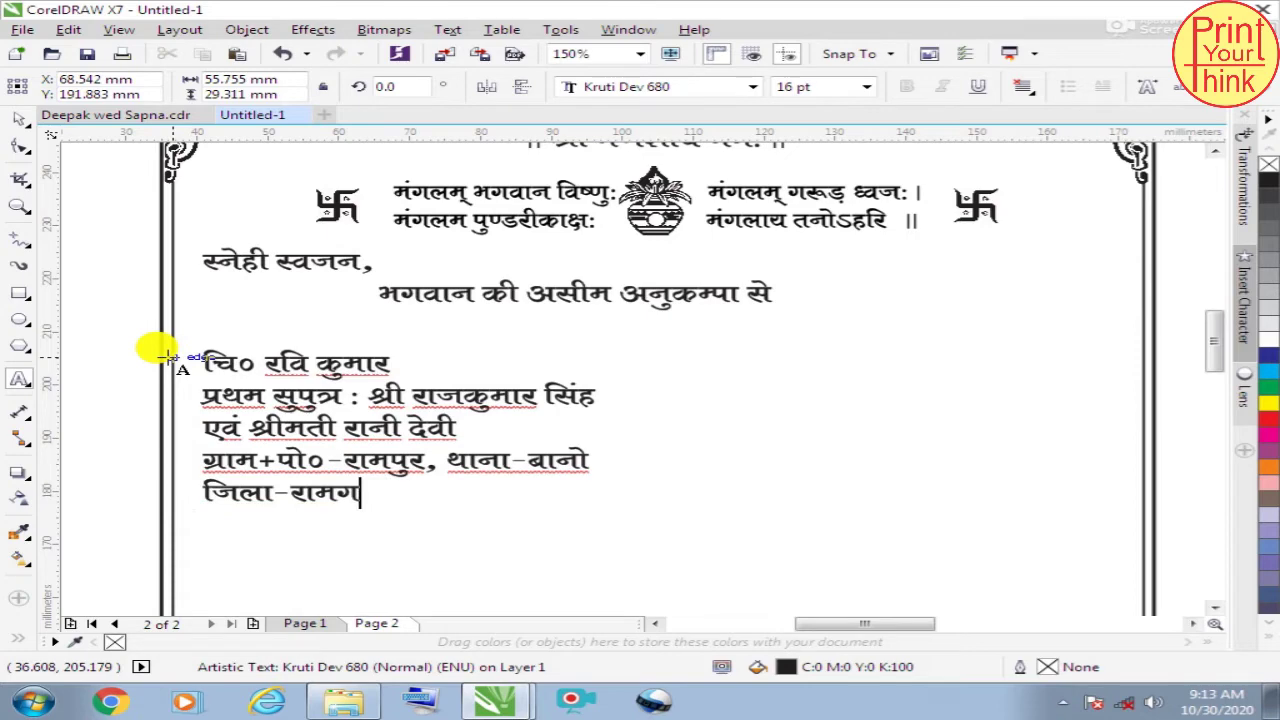
{"action": "key", "text": "BackSpace"}
{"action": "type", "text": "x<"}
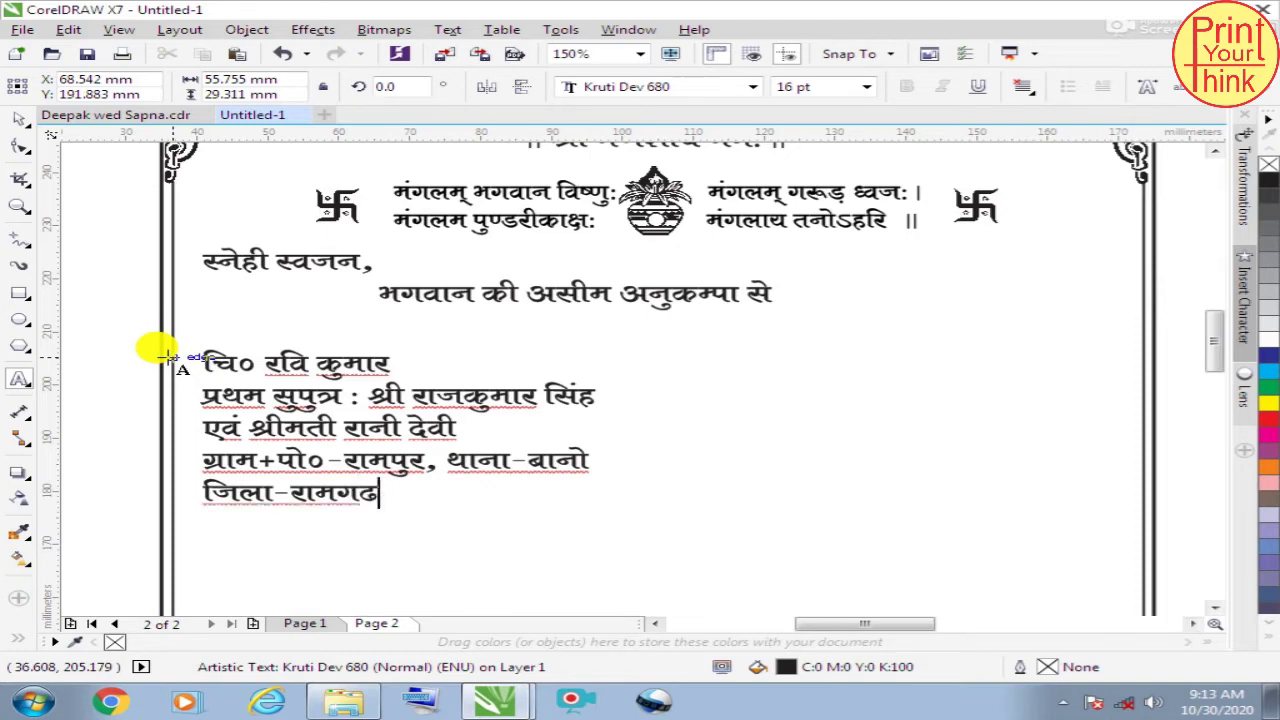
{"action": "type", "text": "+"}
{"action": "type", "text": " ,"}
{"action": "type", "text": "("}
{"action": "type", "text": ">kj"}
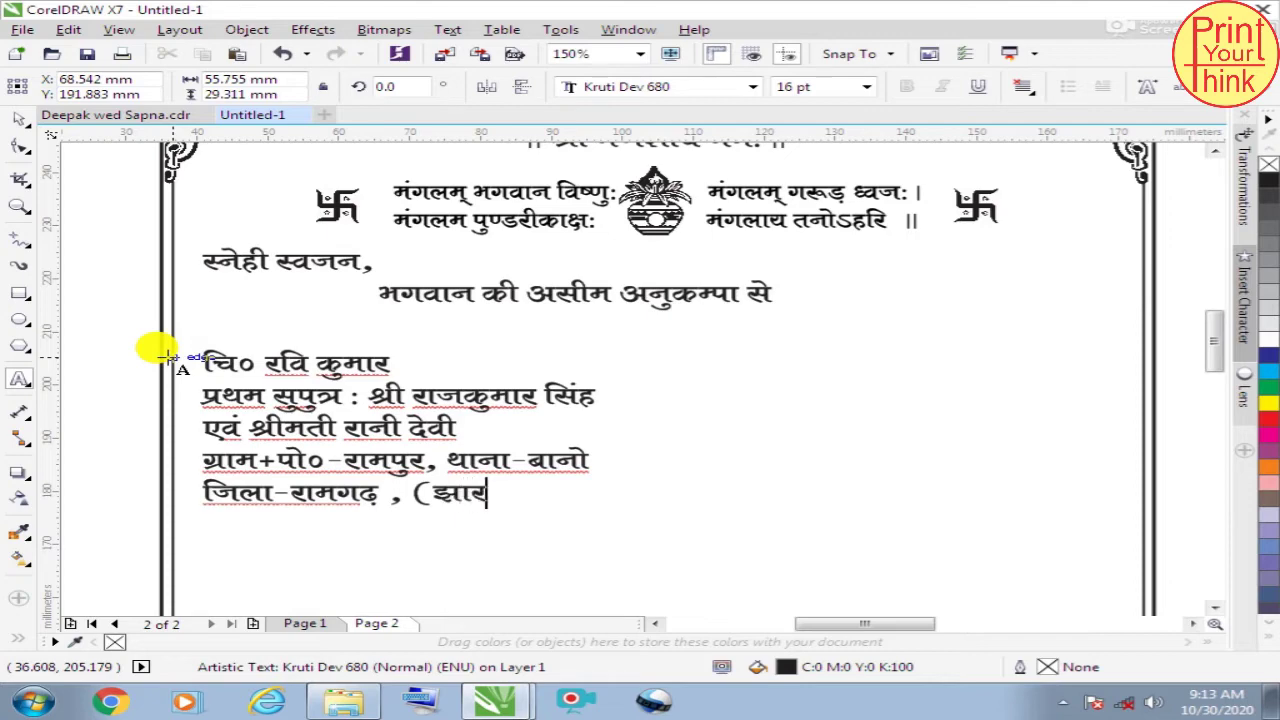
{"action": "type", "text": "[k.M"}
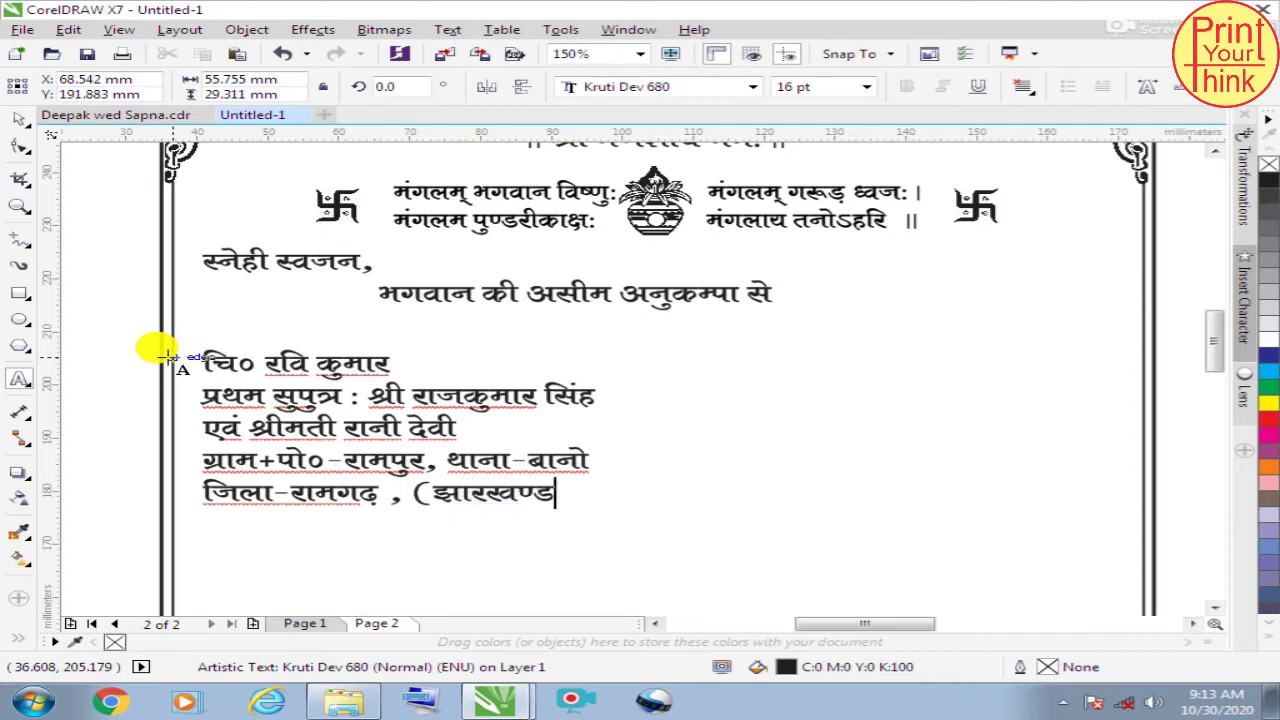
{"action": "type", "text": ")"}
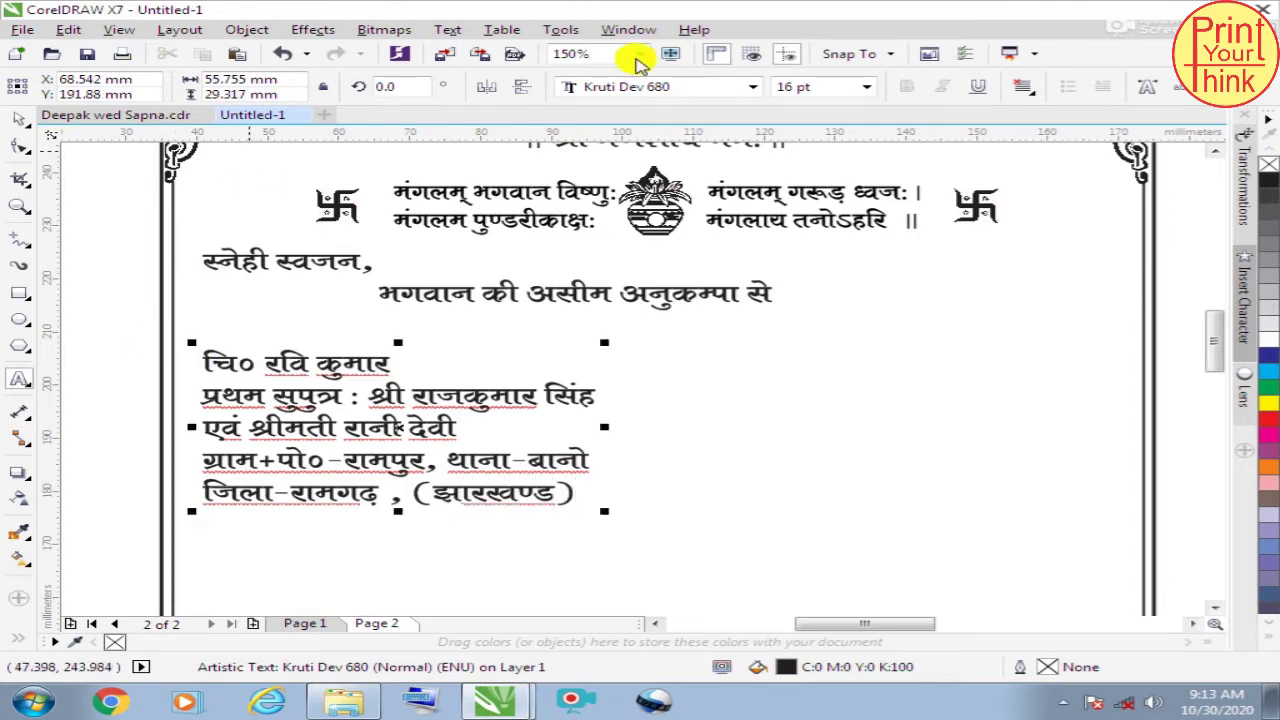
Step: Centre-align all lines of the groom's block and set the name line in Kruti Dev 630
{"action": "left_click", "coordinate": [18, 119]}
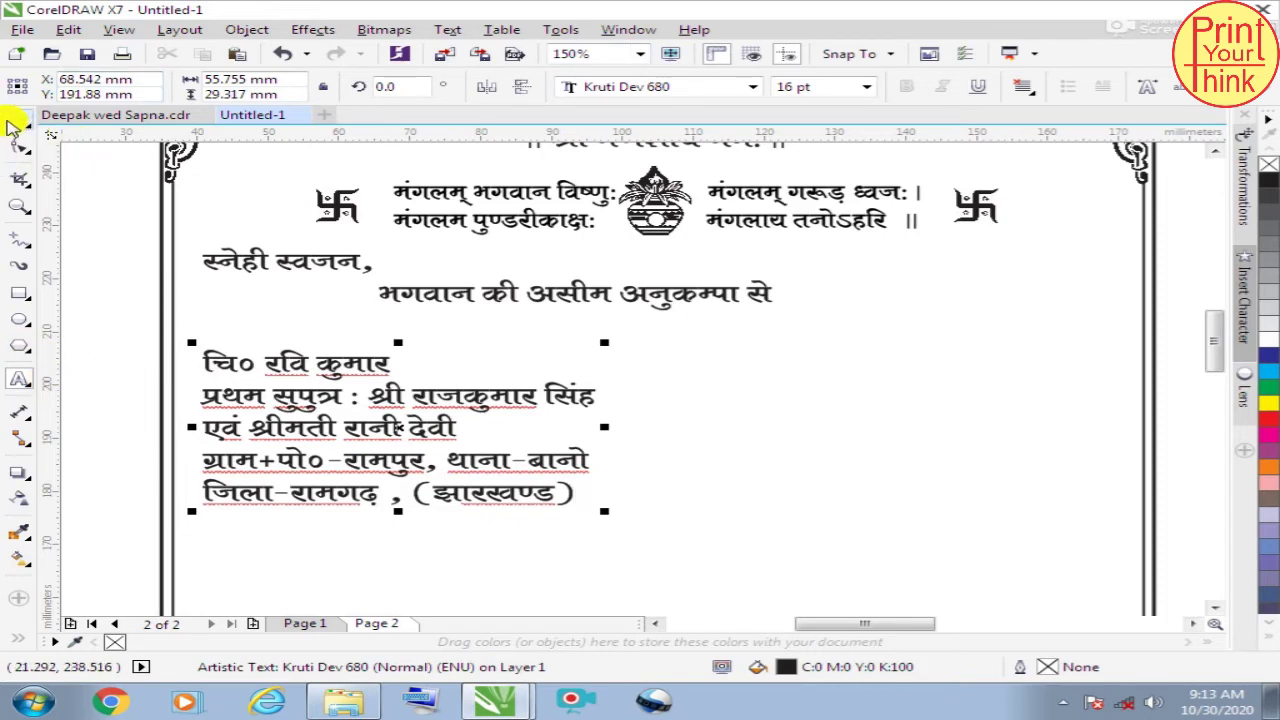
{"action": "left_click", "coordinate": [1021, 87]}
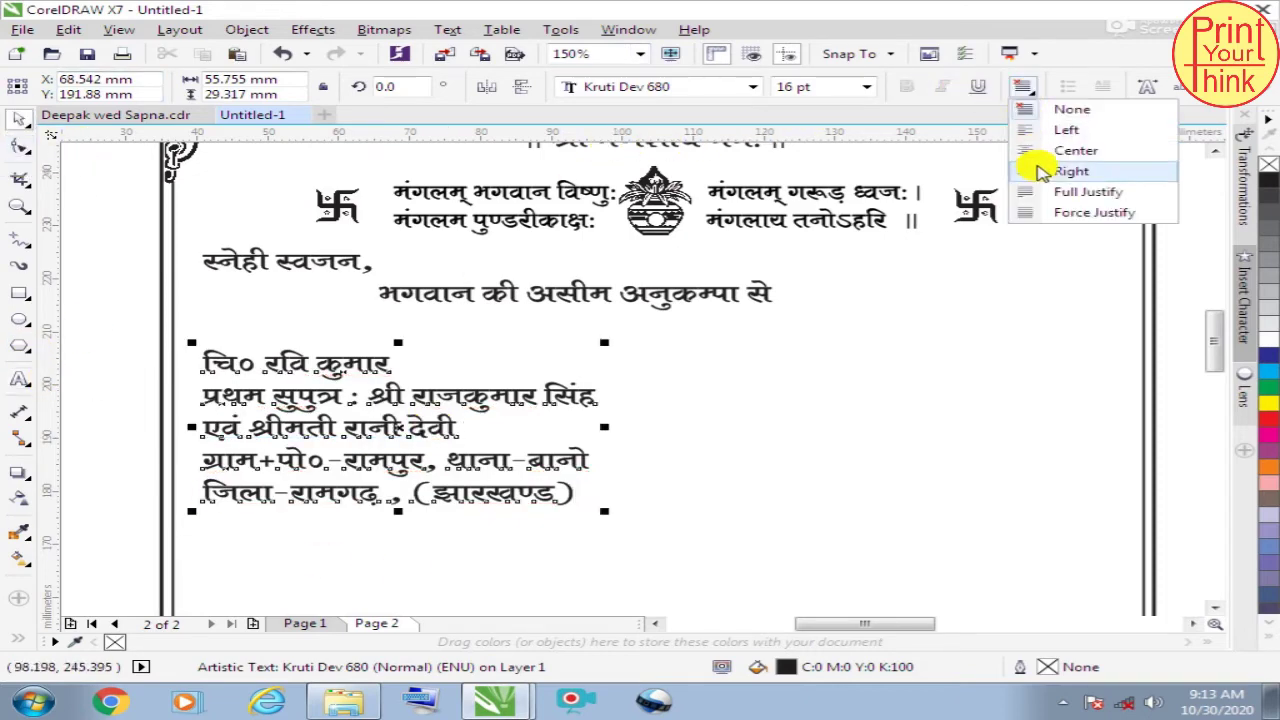
{"action": "left_click", "coordinate": [1040, 150]}
{"action": "left_click", "coordinate": [18, 378]}
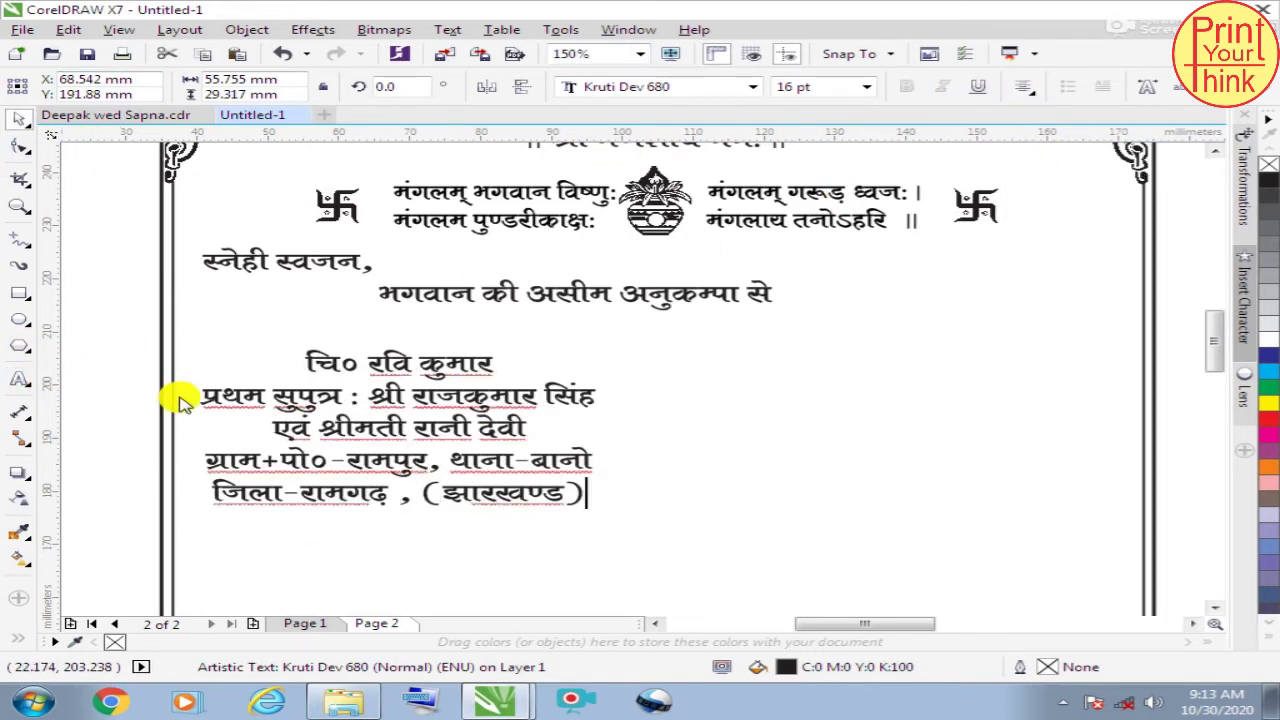
{"action": "left_click_drag", "start_coordinate": [300, 355], "coordinate": [500, 358]}
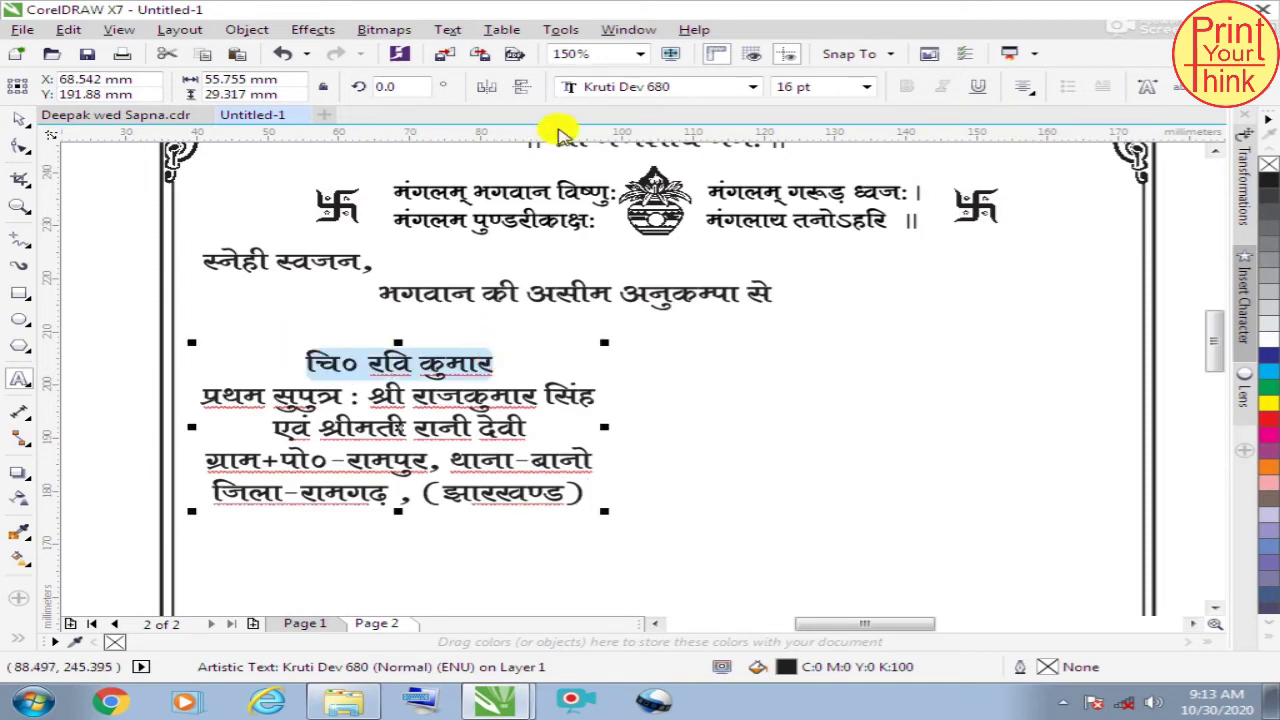
{"action": "left_click", "coordinate": [620, 88]}
{"action": "left_click", "coordinate": [652, 152]}
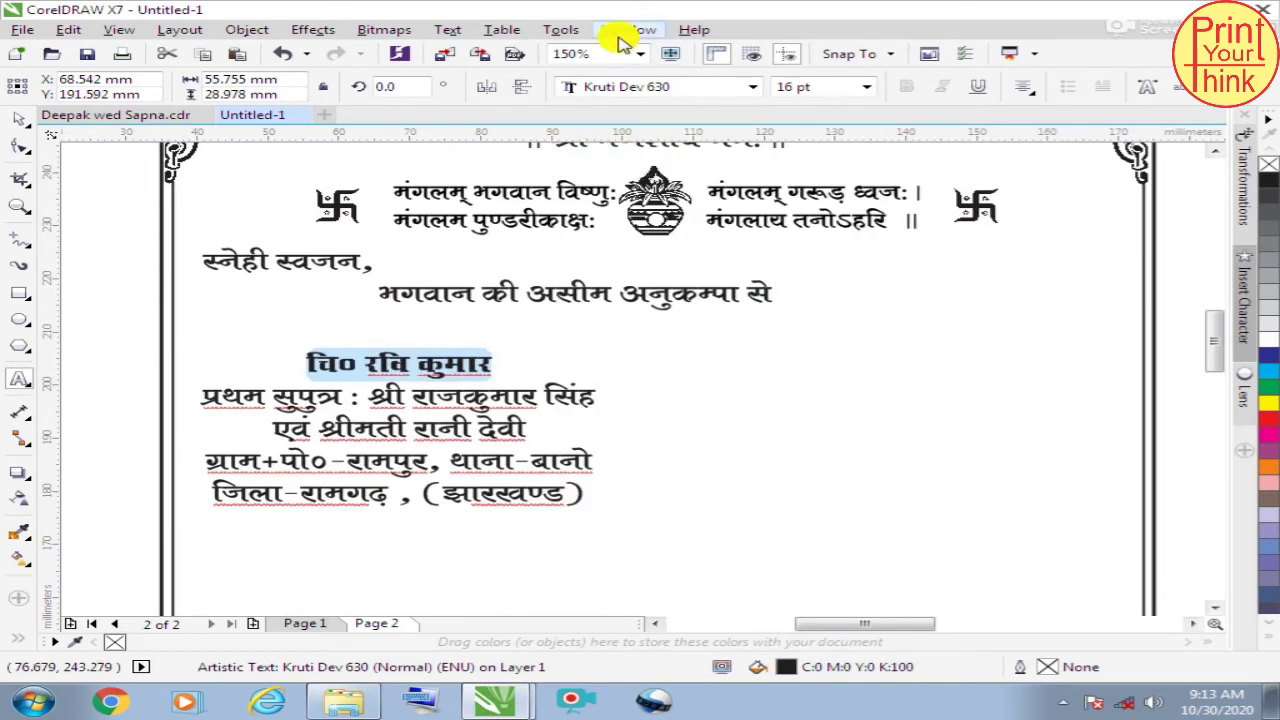
Step: Restyle the highlighted name line to Kruti Dev 690 at size 25
{"action": "left_click", "coordinate": [660, 90]}
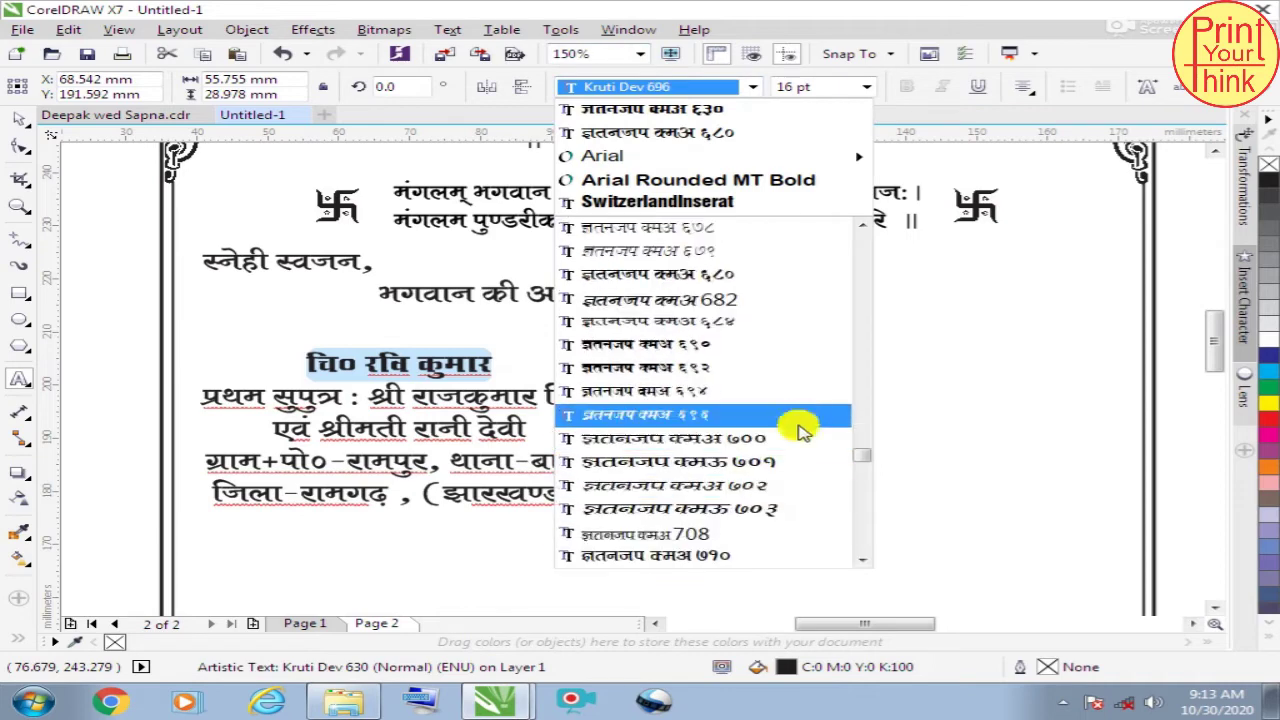
{"action": "left_click", "coordinate": [740, 344]}
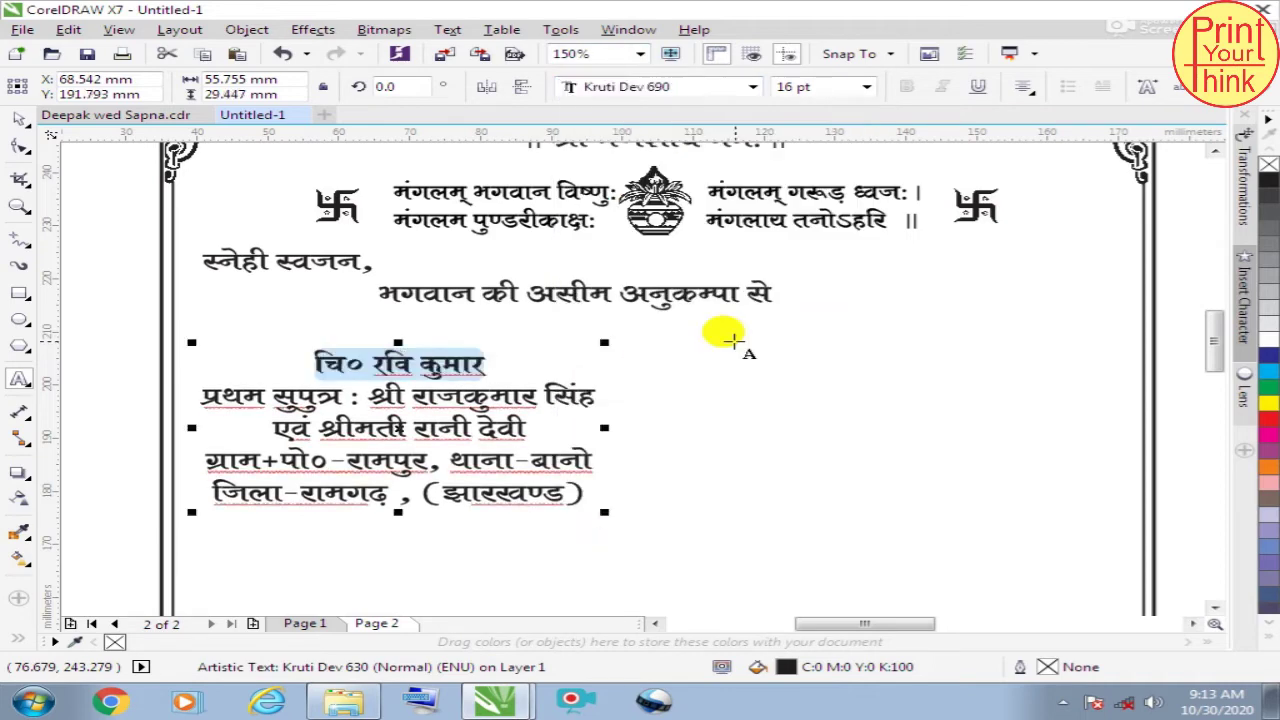
{"action": "left_click", "coordinate": [810, 86]}
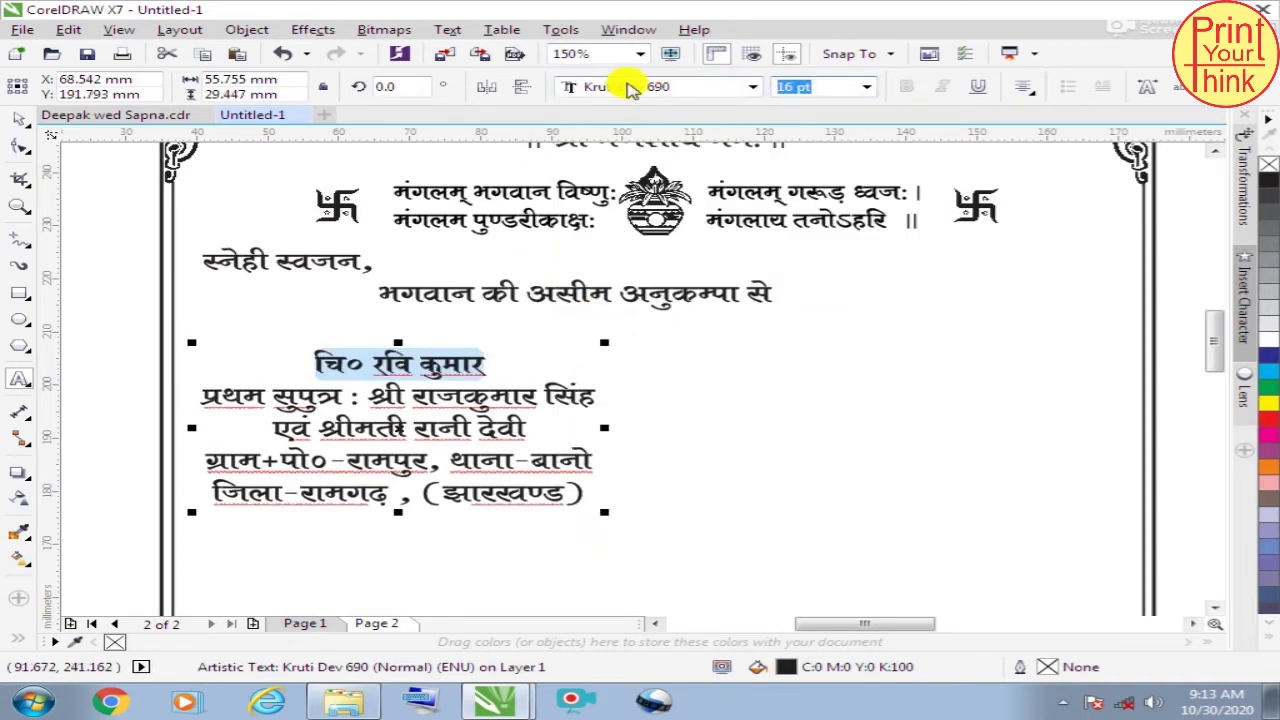
{"action": "type", "text": "25"}
{"action": "key", "text": "Return"}
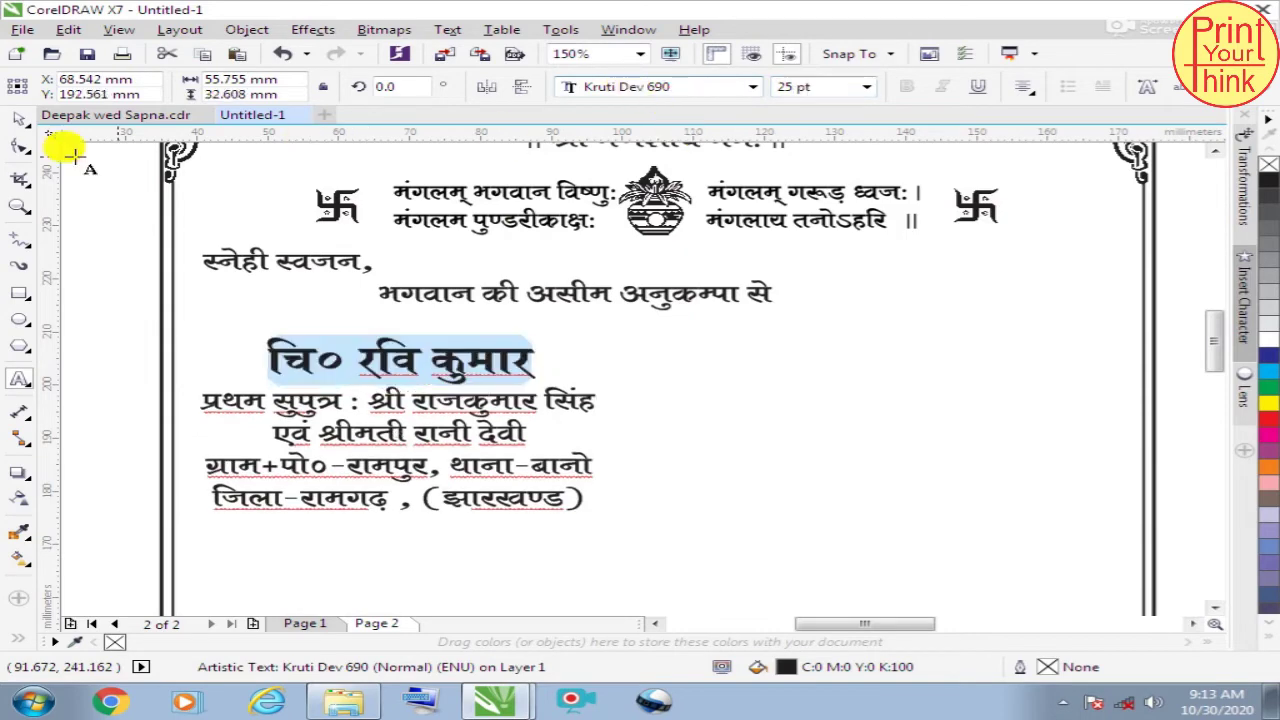
{"action": "left_click", "coordinate": [18, 120]}
Step: Nudge the details block right, then drop a copy and move it to the lower right
{"action": "scroll", "coordinate": [329, 257], "scroll_direction": "down", "scroll_amount": 2}
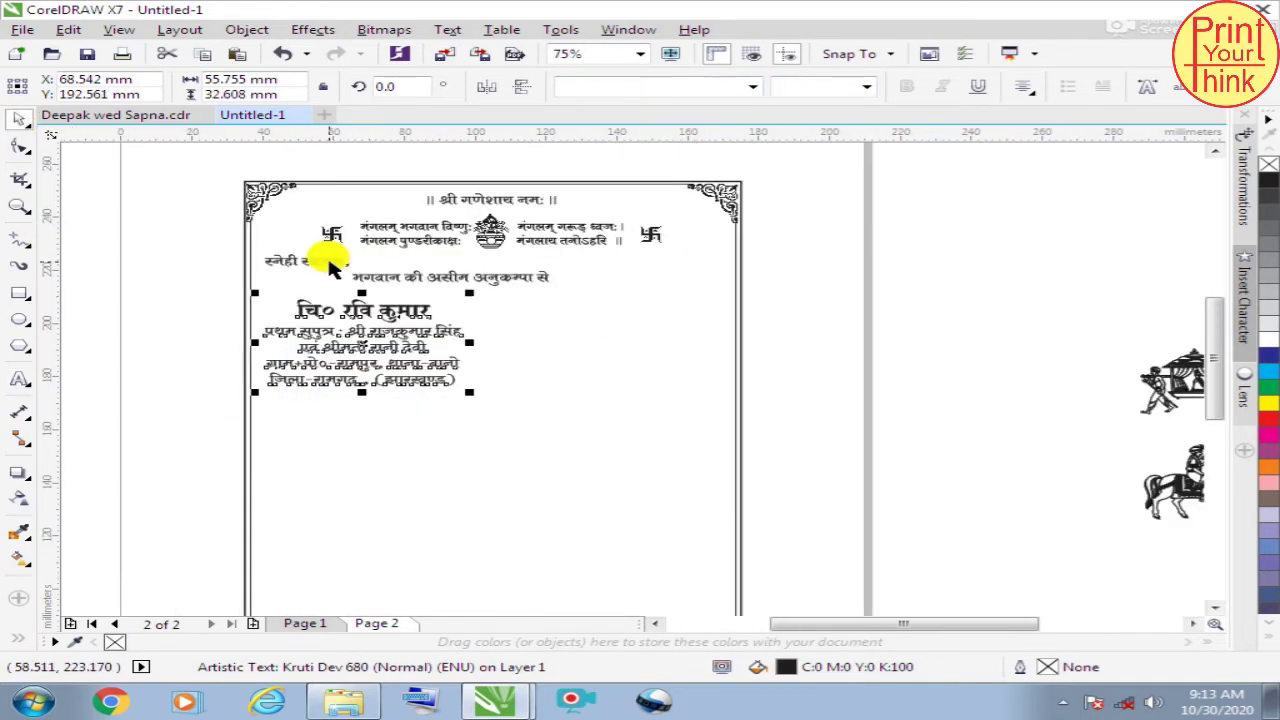
{"action": "left_click_drag", "start_coordinate": [398, 349], "coordinate": [418, 352]}
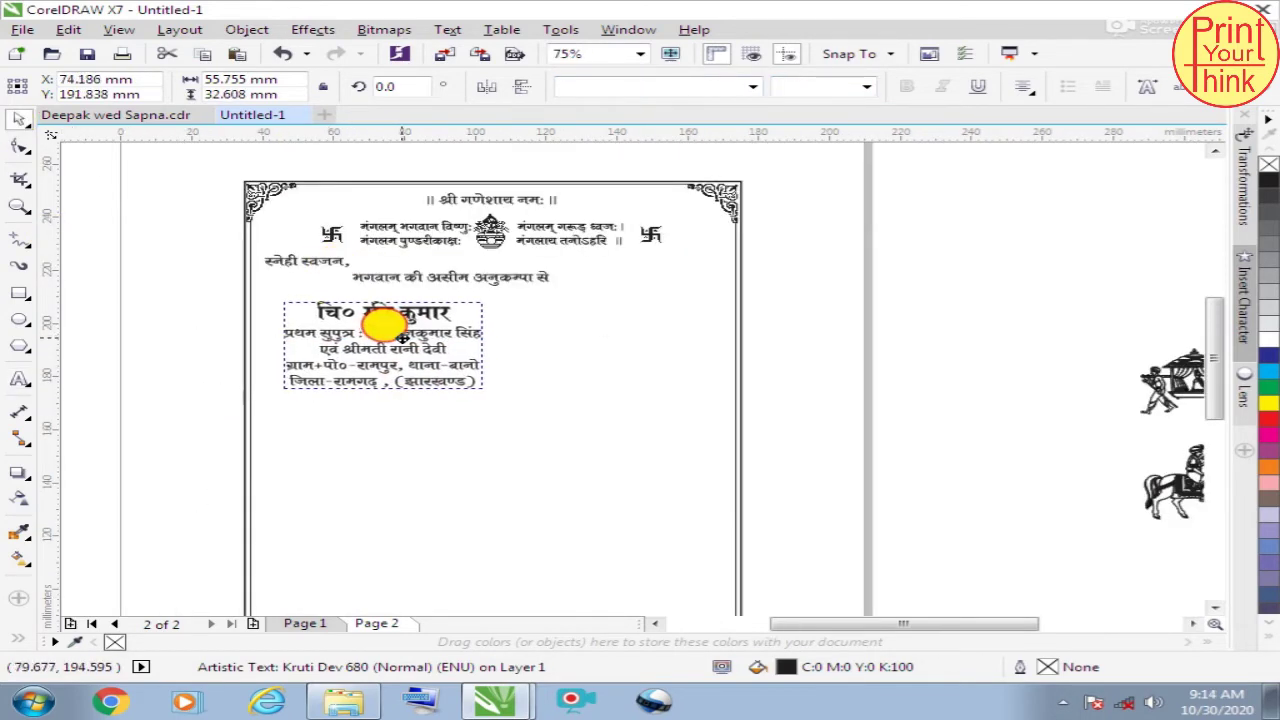
{"action": "scroll", "coordinate": [380, 330], "scroll_direction": "up", "scroll_amount": 2}
{"action": "scroll", "coordinate": [405, 335], "scroll_direction": "down", "scroll_amount": 2}
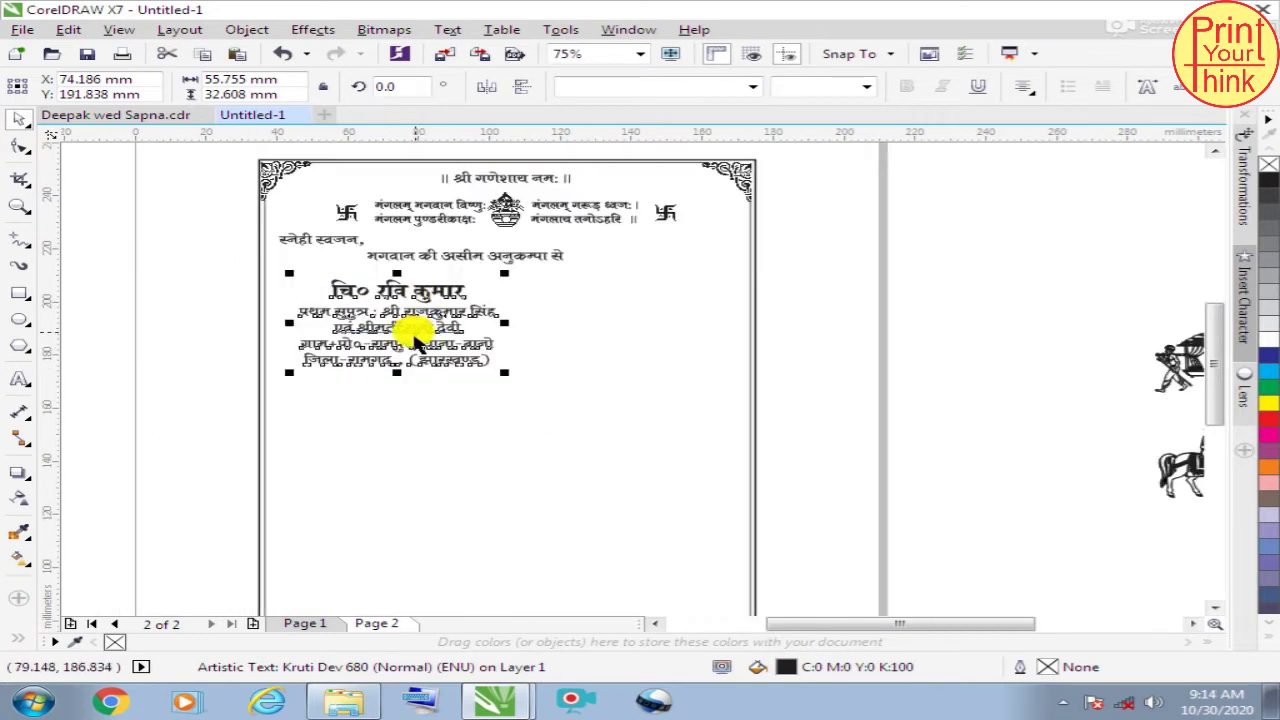
{"action": "left_click_drag", "start_coordinate": [400, 316], "coordinate": [498, 458]}
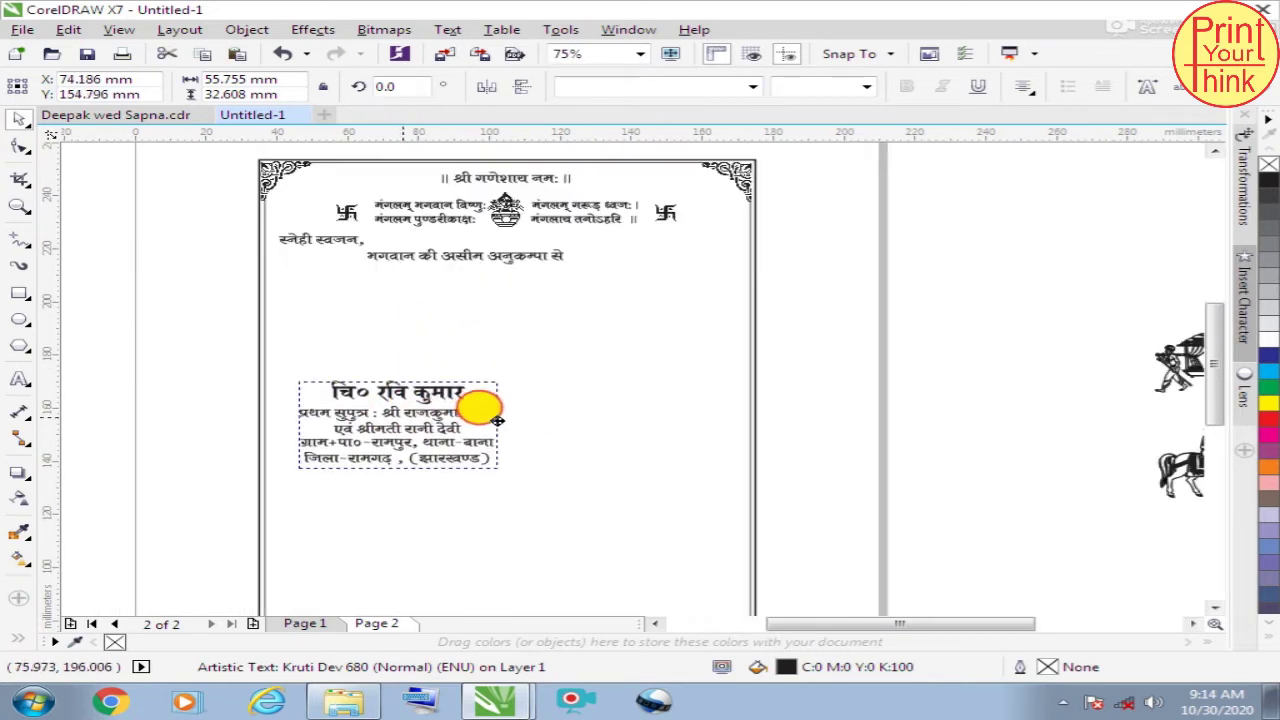
{"action": "right_click", "coordinate": [500, 455]}
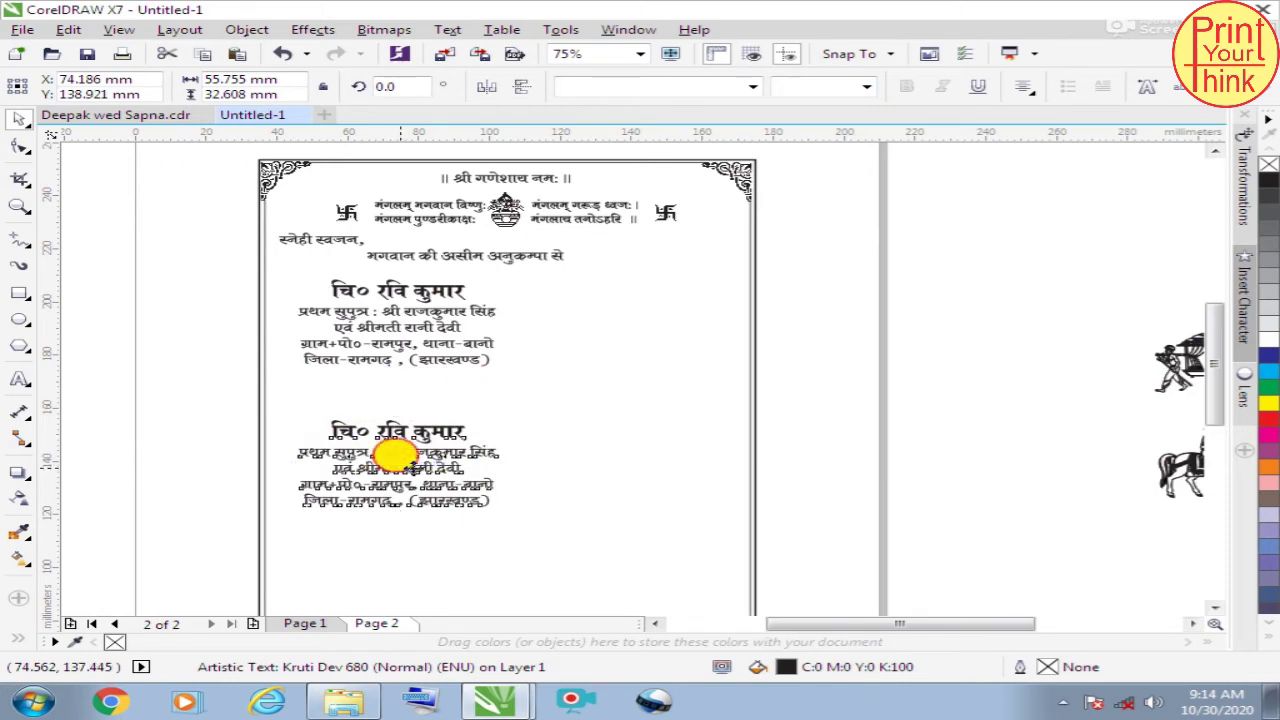
{"action": "left_click_drag", "start_coordinate": [400, 451], "coordinate": [616, 460]}
{"action": "left_click", "coordinate": [942, 410]}
{"action": "scroll", "coordinate": [634, 400], "scroll_direction": "down", "scroll_amount": 2}
{"action": "scroll", "coordinate": [634, 400], "scroll_direction": "up", "scroll_amount": 4}
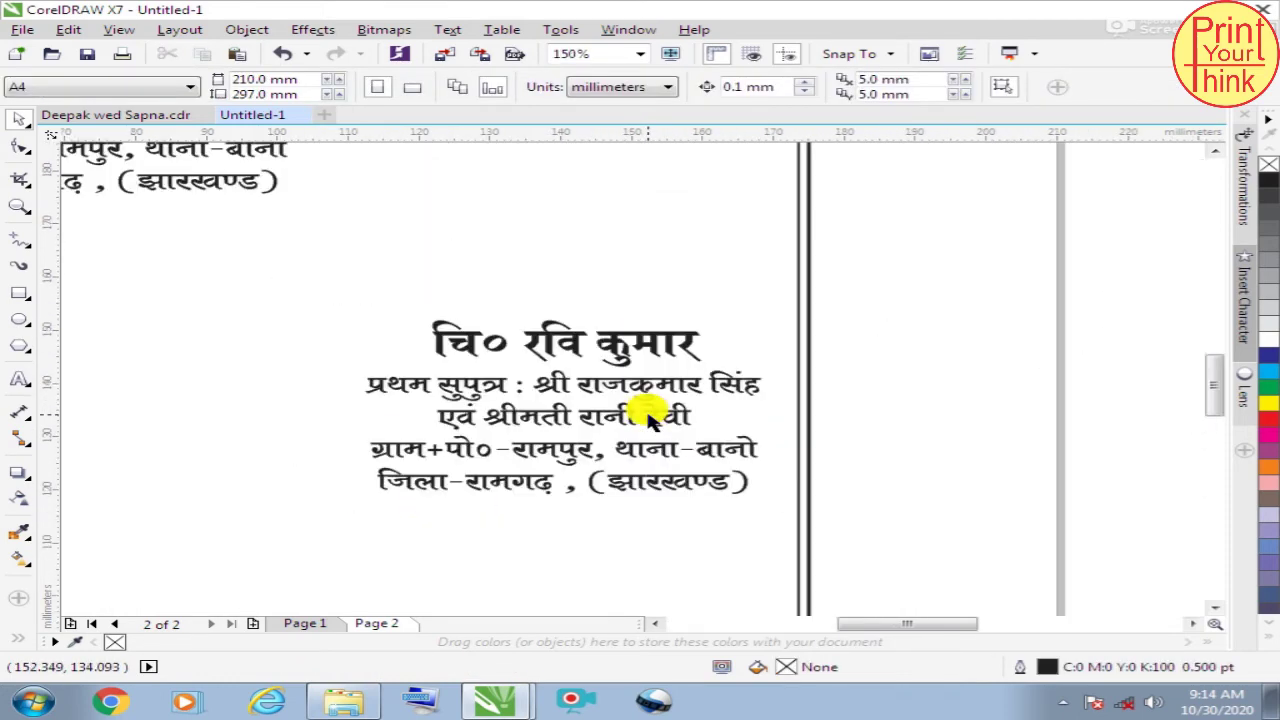
{"action": "left_click", "coordinate": [19, 380]}
{"action": "left_click_drag", "start_coordinate": [482, 342], "coordinate": [375, 342]}
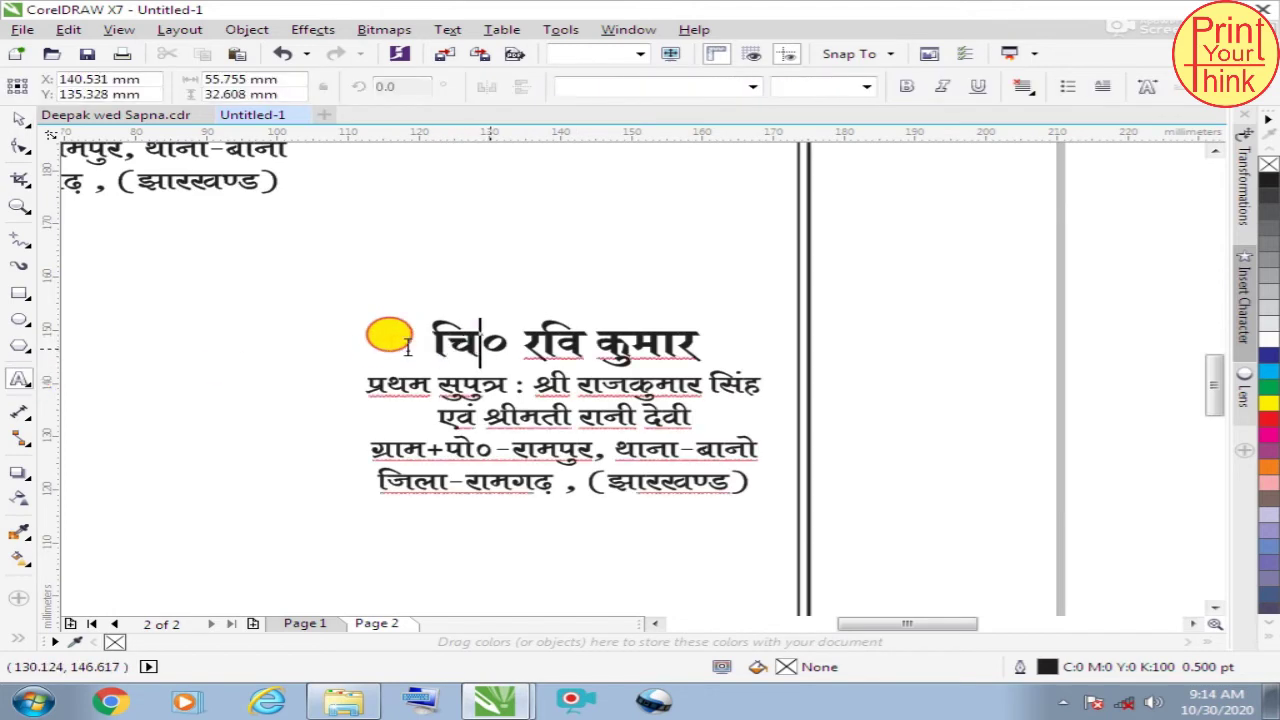
{"action": "type", "text": "vk;q"}
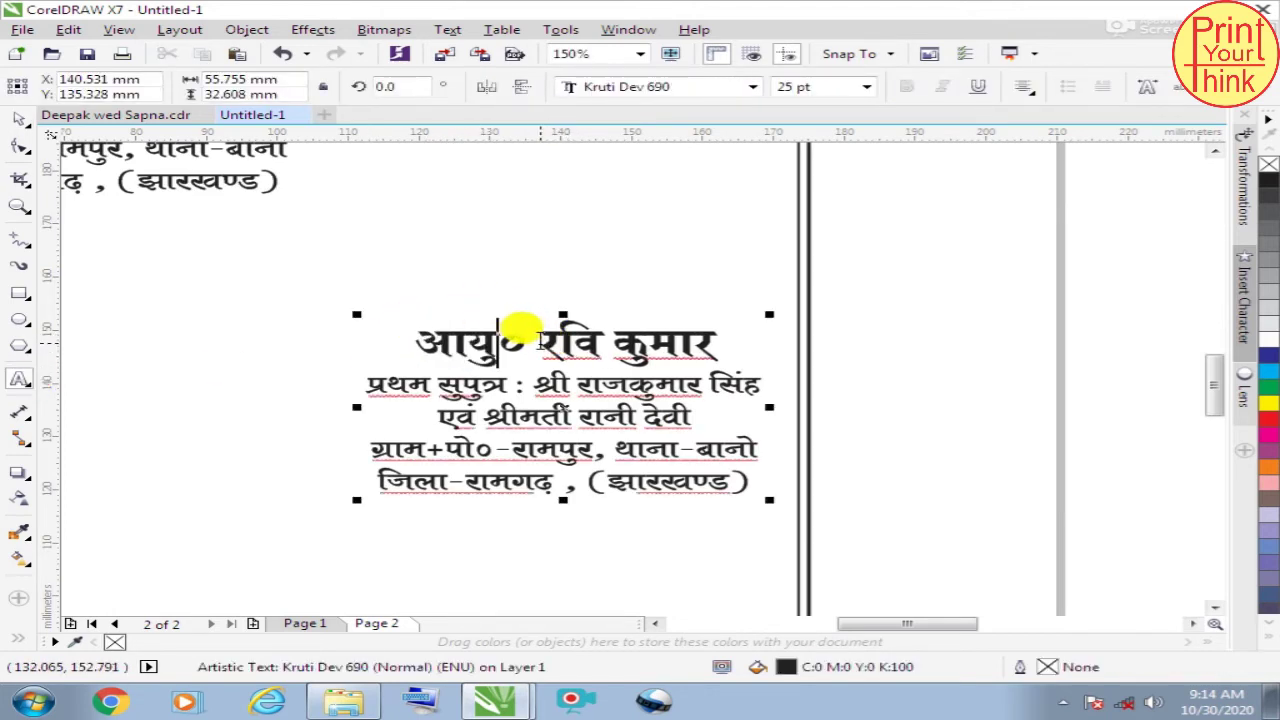
{"action": "mouse_move", "coordinate": [542, 342]}
{"action": "left_mouse_down"}
{"action": "mouse_move", "coordinate": [680, 340]}
{"action": "mouse_move", "coordinate": [720, 352]}
{"action": "mouse_move", "coordinate": [710, 372]}
{"action": "left_mouse_up"}
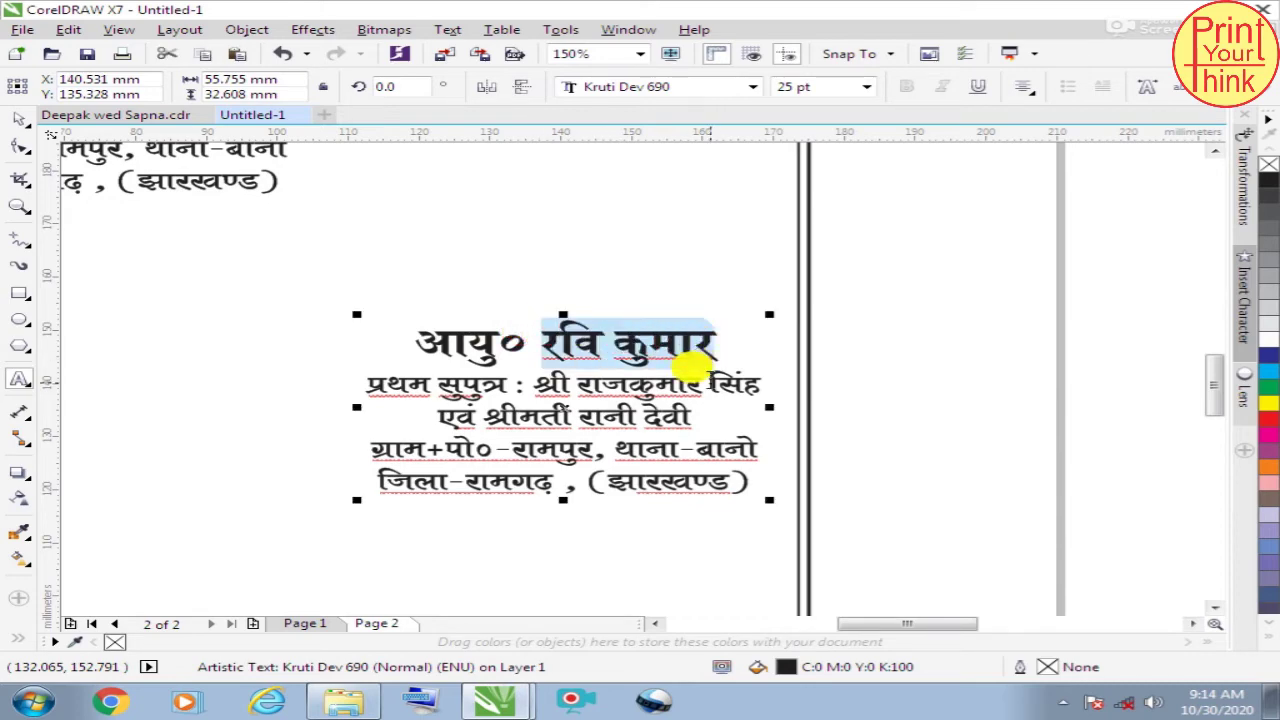
{"action": "type", "text": "lksuk"}
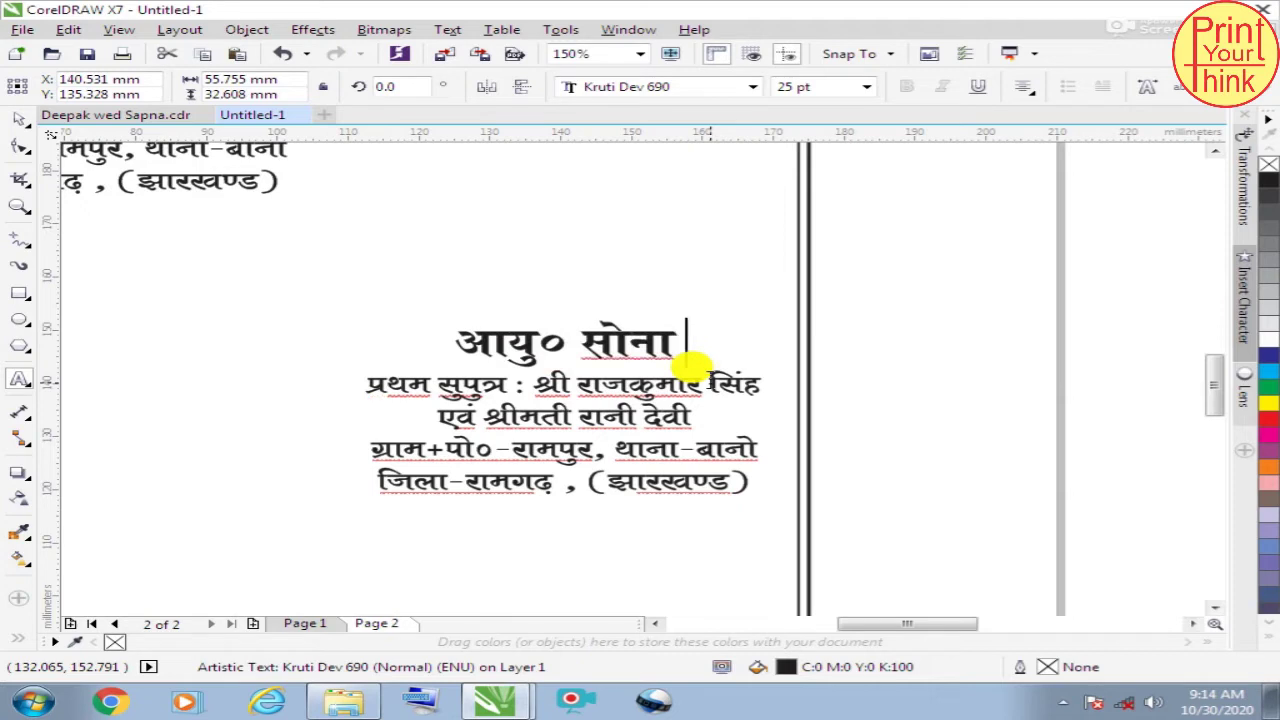
{"action": "type", "text": " dqekjh"}
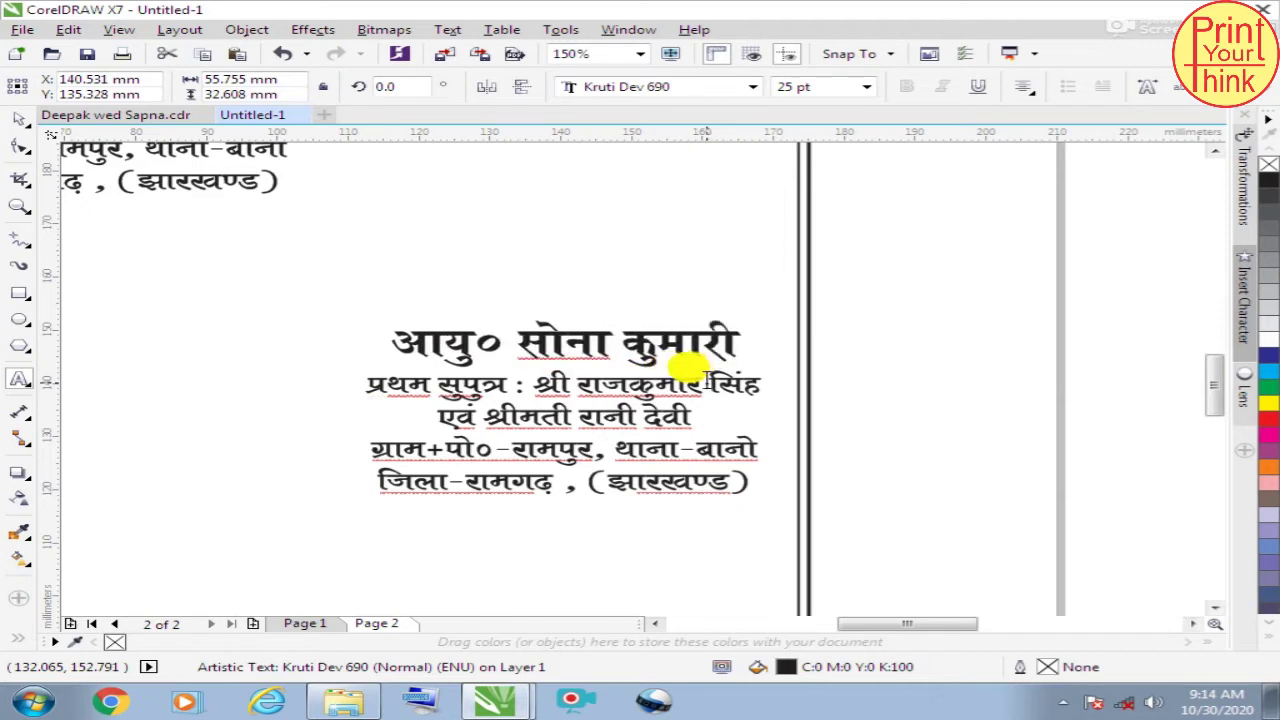
Step: Correct सोना to सोनी, सुपुत्र to सुपुत्री, राजकुमार to रामकुमार, and रानी to लक्ष्मी
{"action": "left_click", "coordinate": [592, 338]}
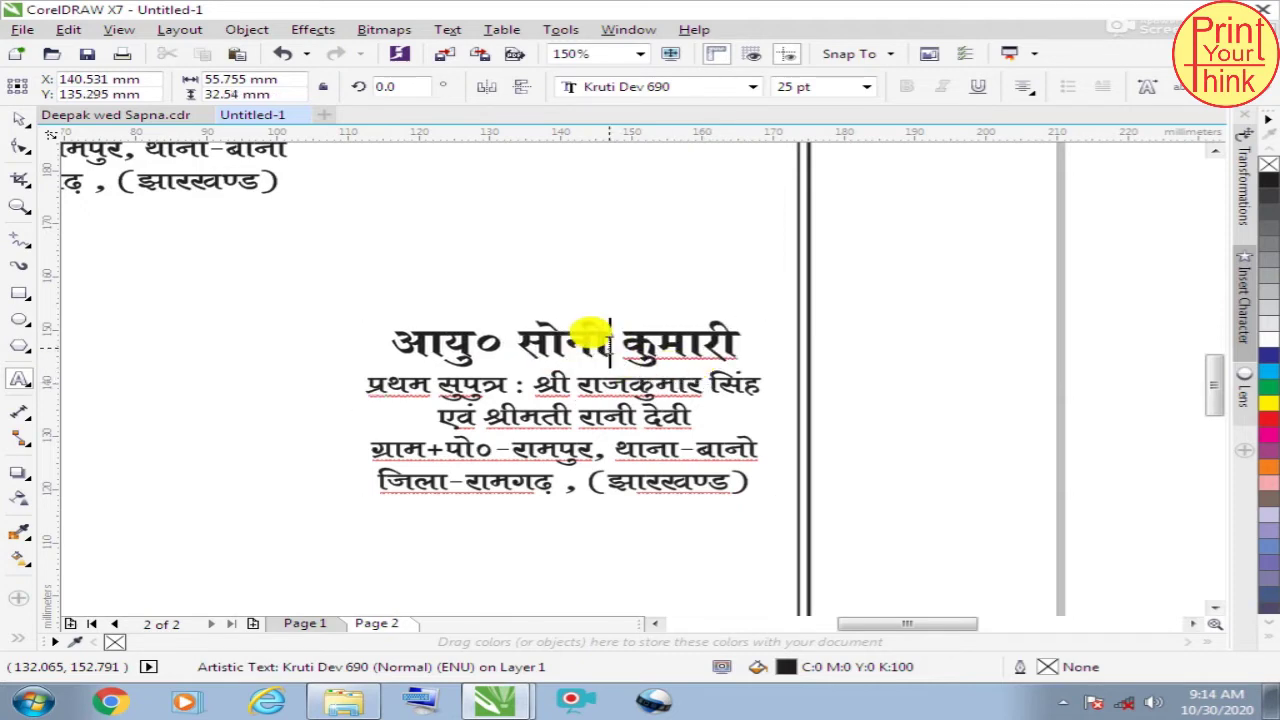
{"action": "key", "text": "BackSpace"}
{"action": "type", "text": "h"}
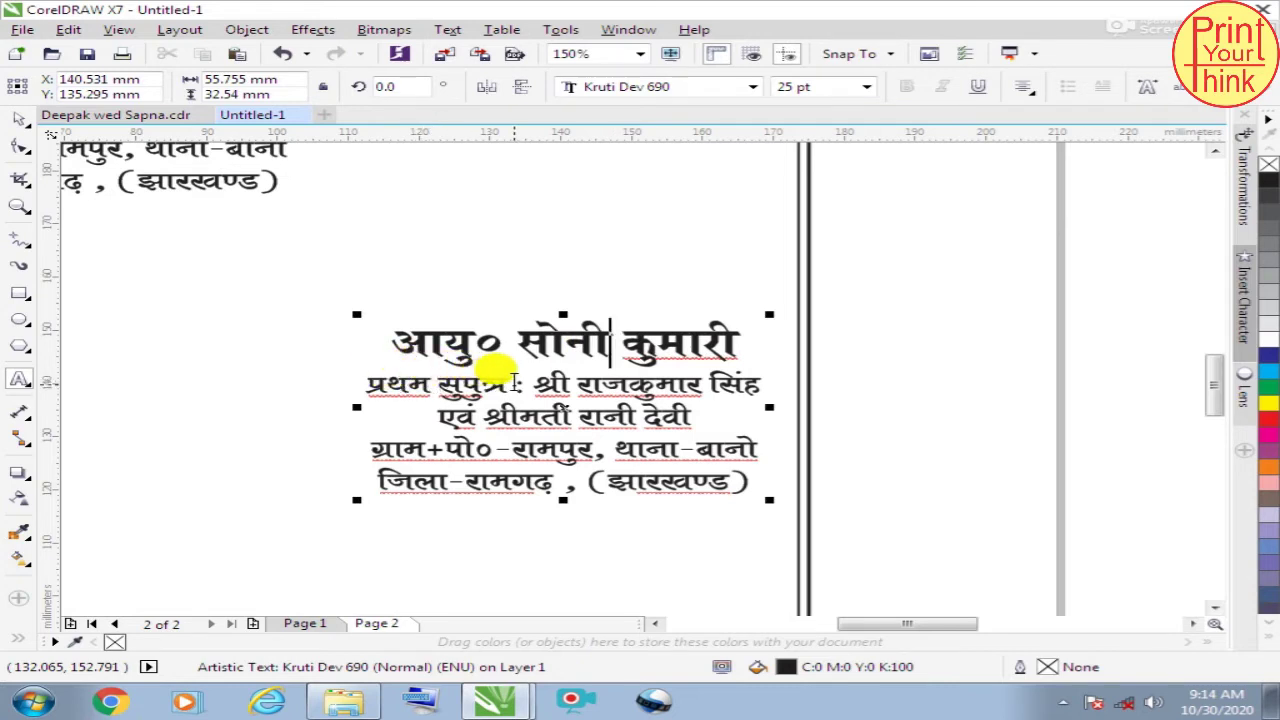
{"action": "left_click", "coordinate": [516, 373]}
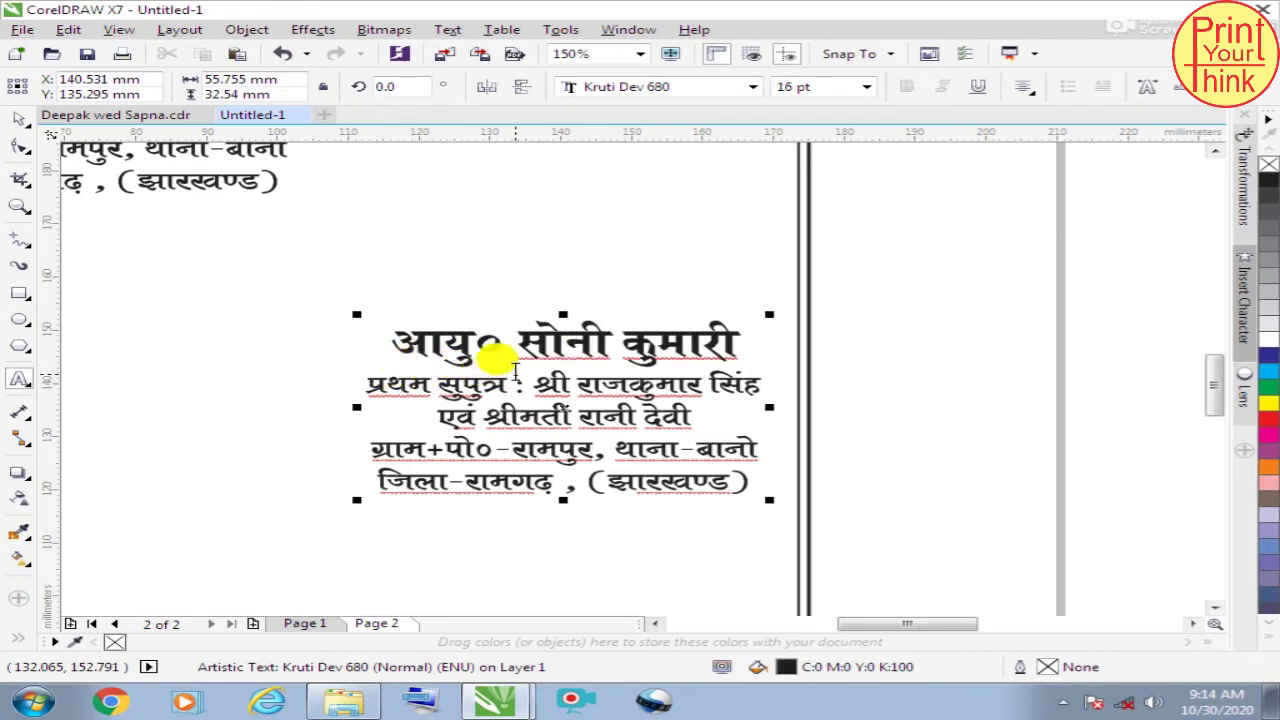
{"action": "type", "text": "h"}
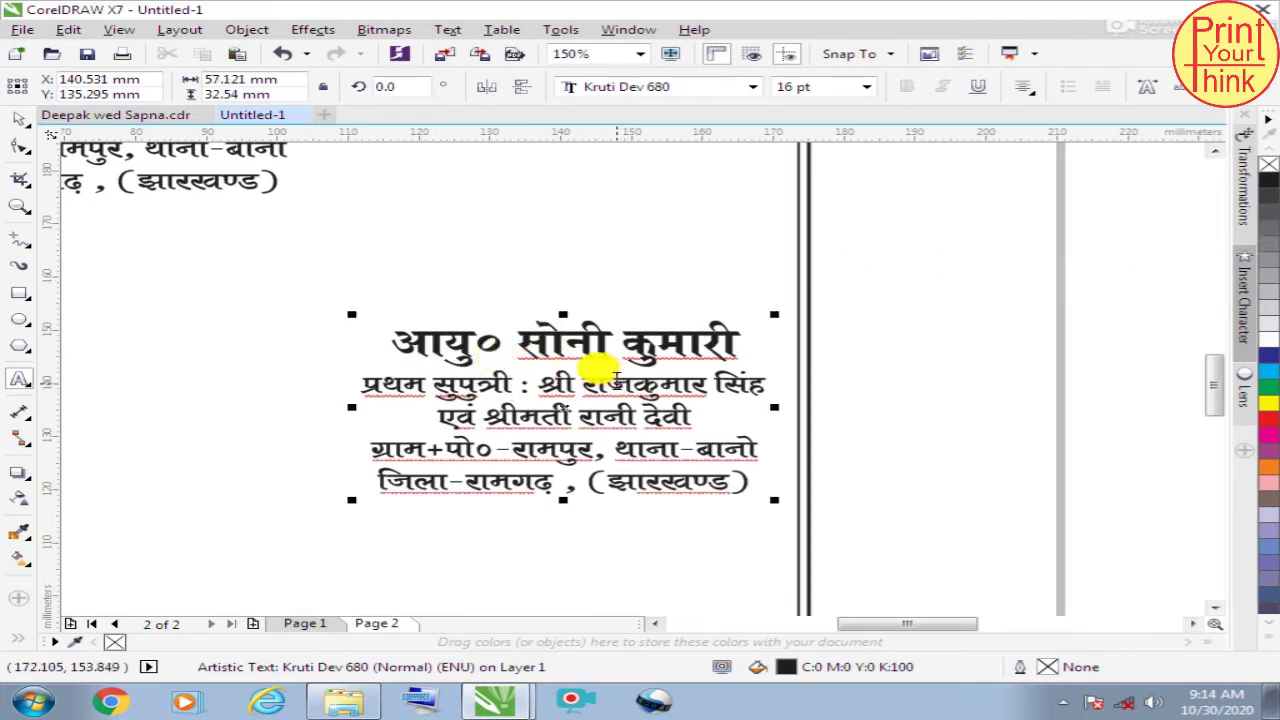
{"action": "left_click", "coordinate": [617, 380]}
{"action": "key", "text": "BackSpace"}
{"action": "type", "text": "e"}
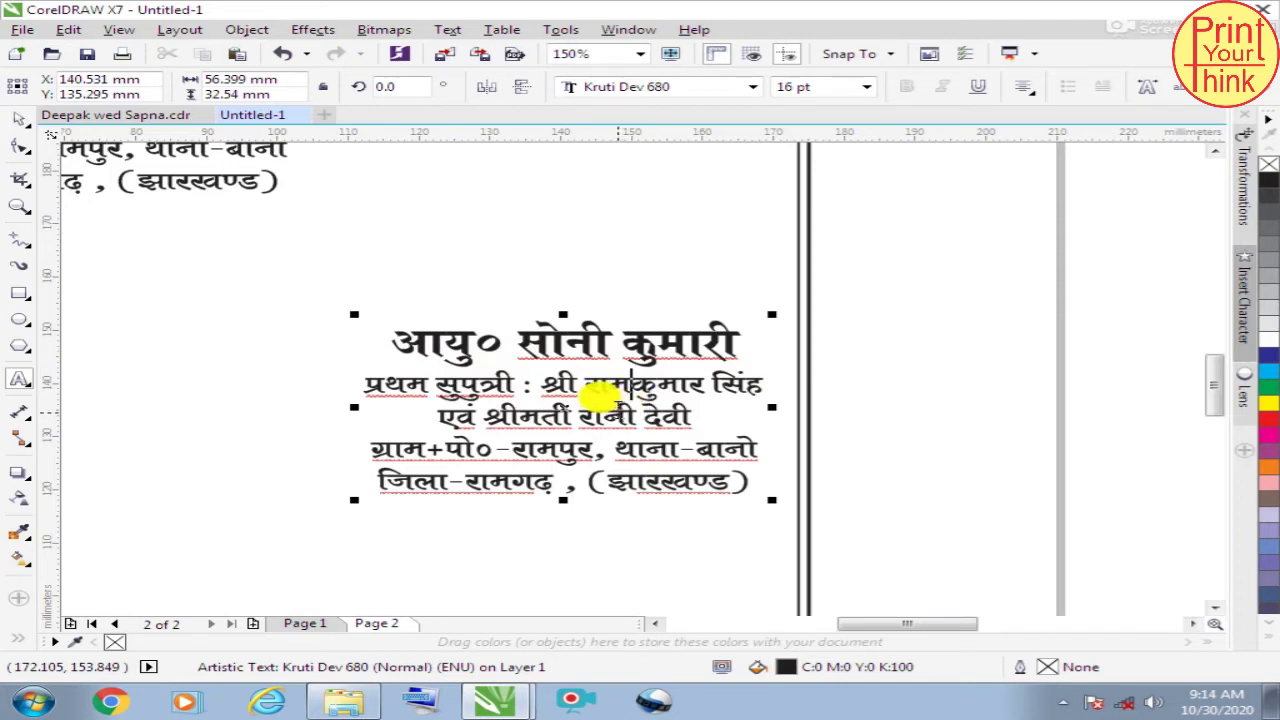
{"action": "left_click_drag", "start_coordinate": [600, 412], "coordinate": [634, 410]}
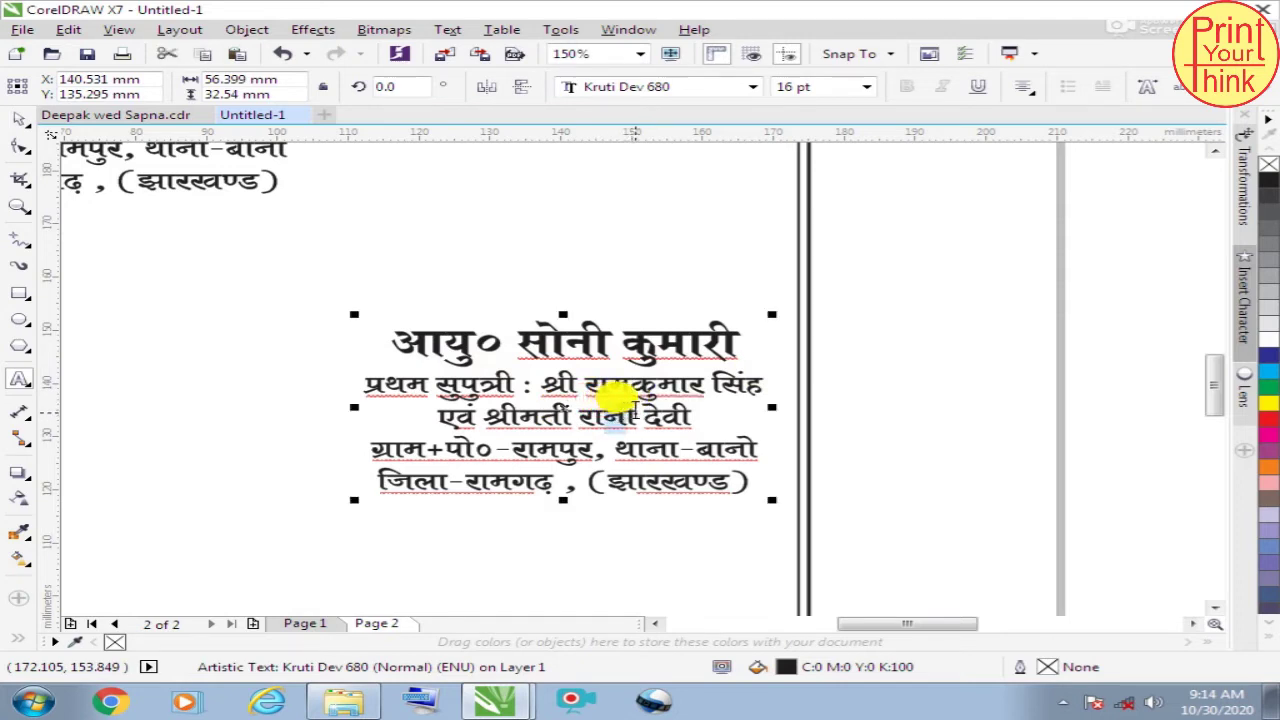
{"action": "type", "text": "y"}
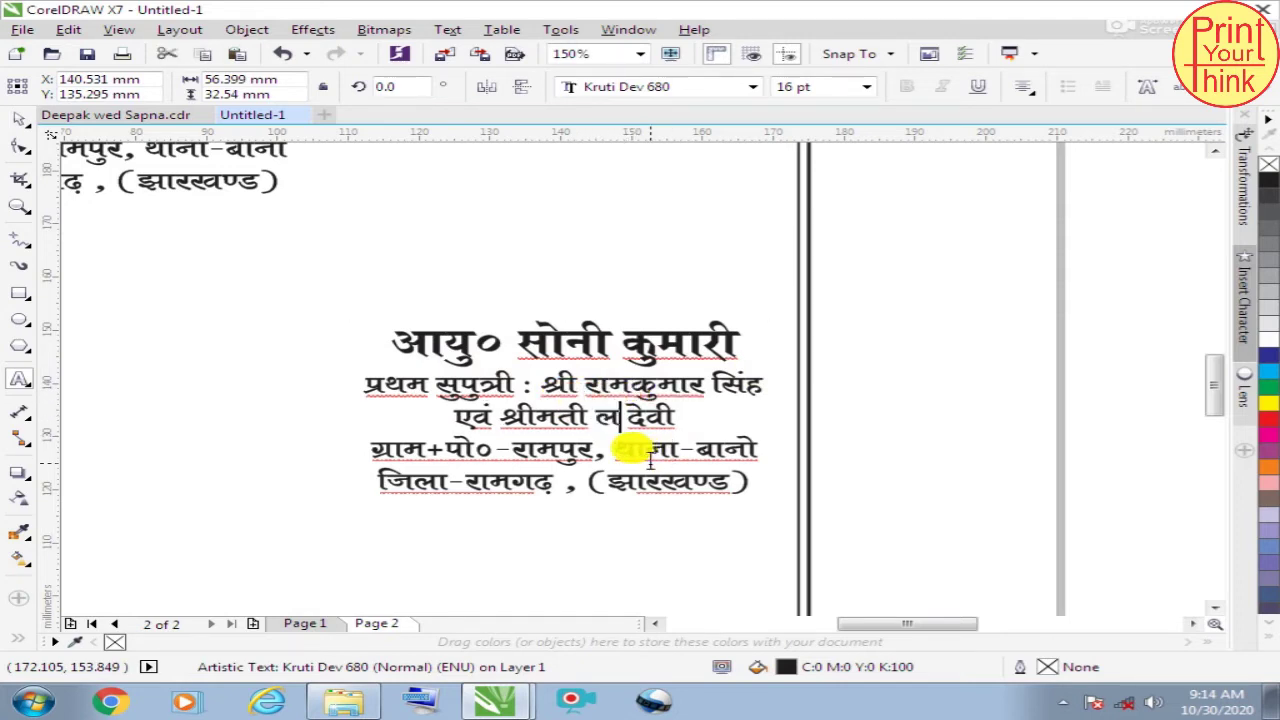
{"action": "type", "text": "{eh"}
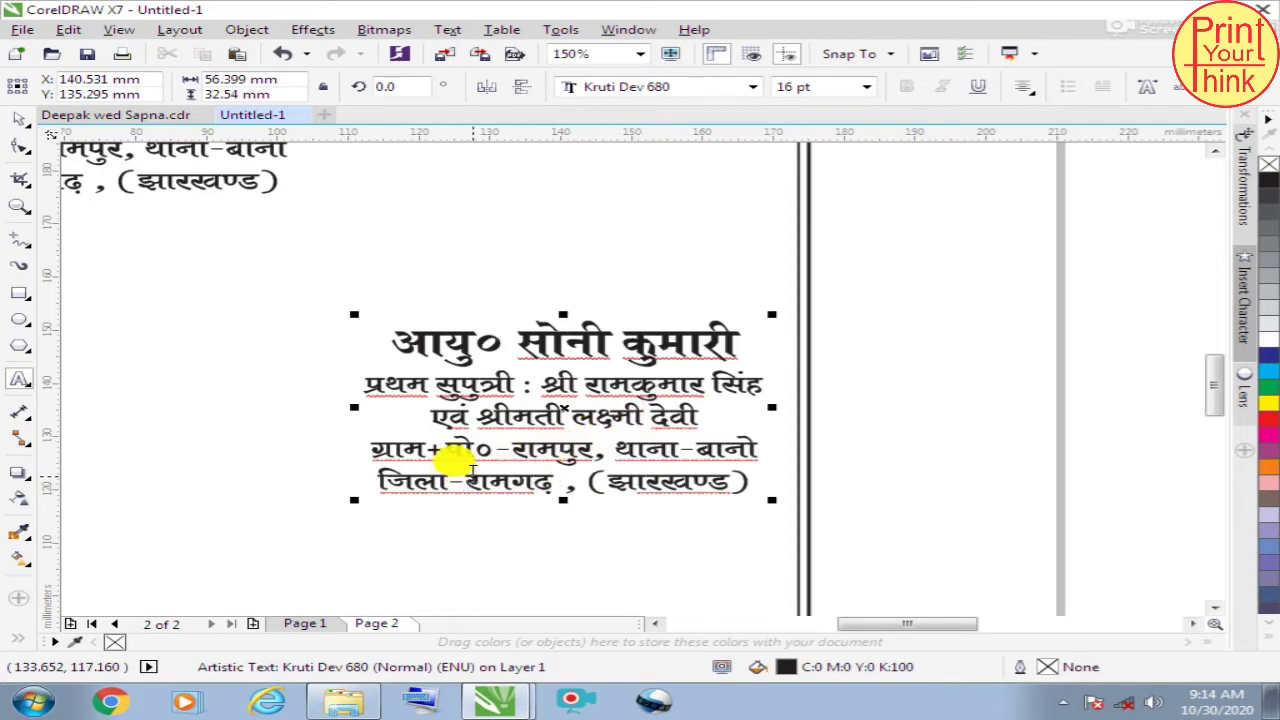
{"action": "left_click", "coordinate": [19, 118]}
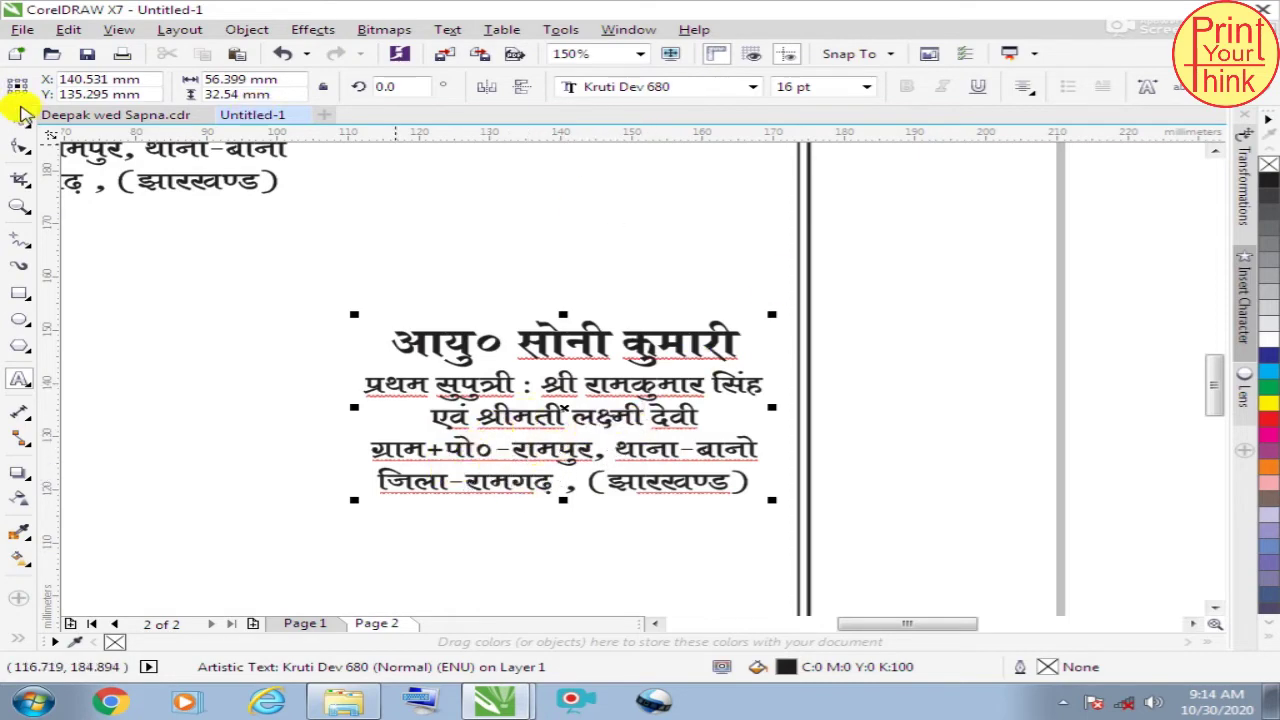
Step: Move the bride's details block lower on page 2
{"action": "left_click", "coordinate": [450, 270]}
{"action": "scroll", "coordinate": [830, 335], "scroll_direction": "down", "scroll_amount": 5}
{"action": "scroll", "coordinate": [830, 335], "scroll_direction": "up", "scroll_amount": 2}
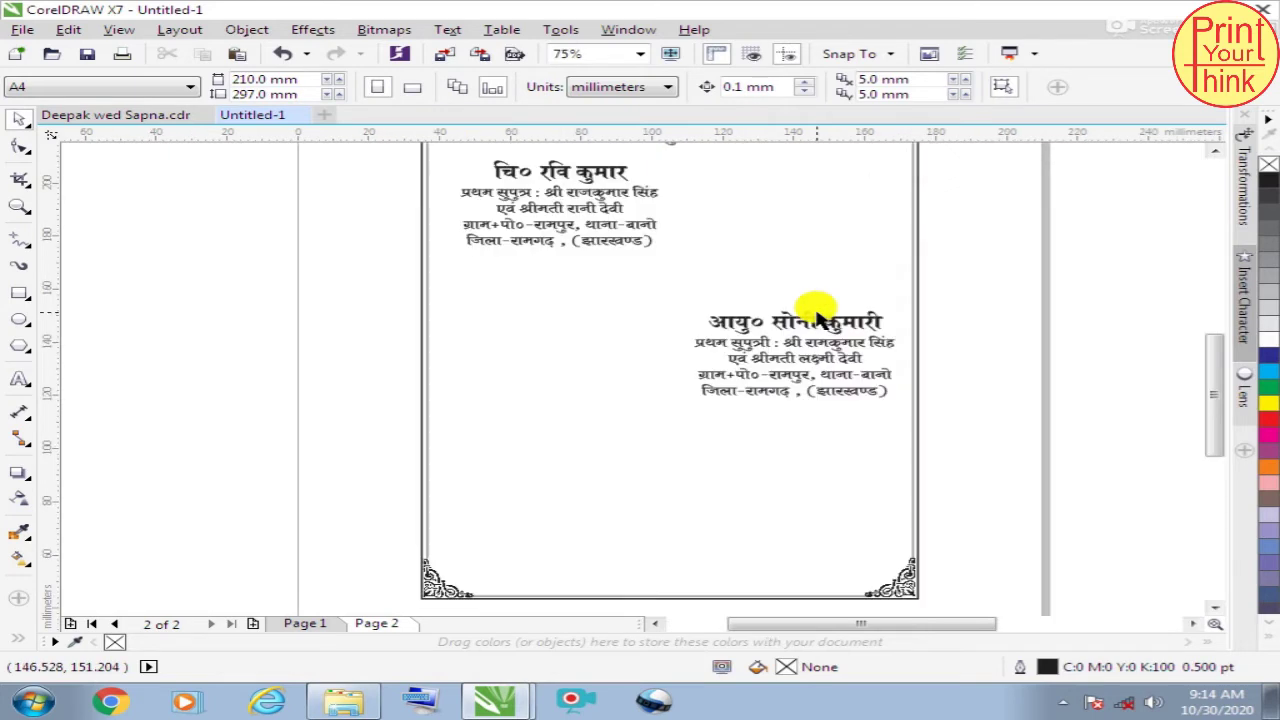
{"action": "left_click_drag", "start_coordinate": [800, 240], "coordinate": [771, 306]}
{"action": "left_click", "coordinate": [930, 318]}
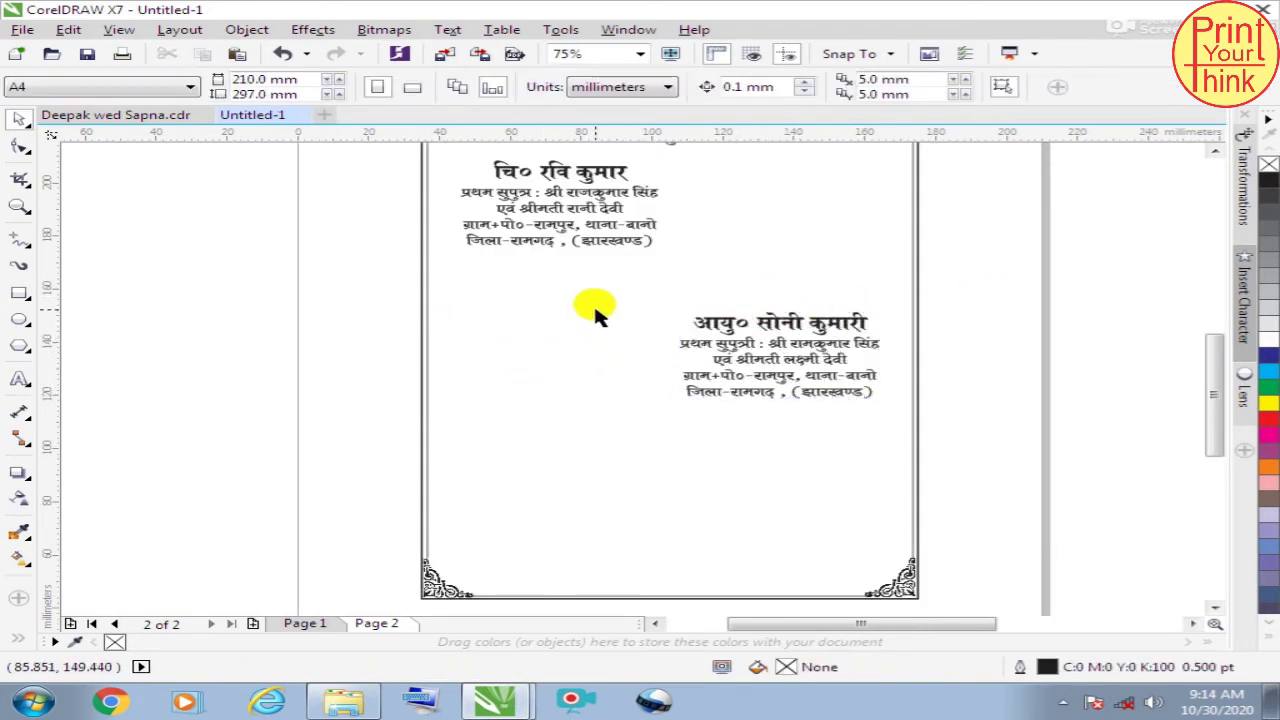
Step: Start a new Kruti Dev 680 text below the bride's details
{"action": "left_click", "coordinate": [19, 379]}
{"action": "left_click", "coordinate": [630, 430]}
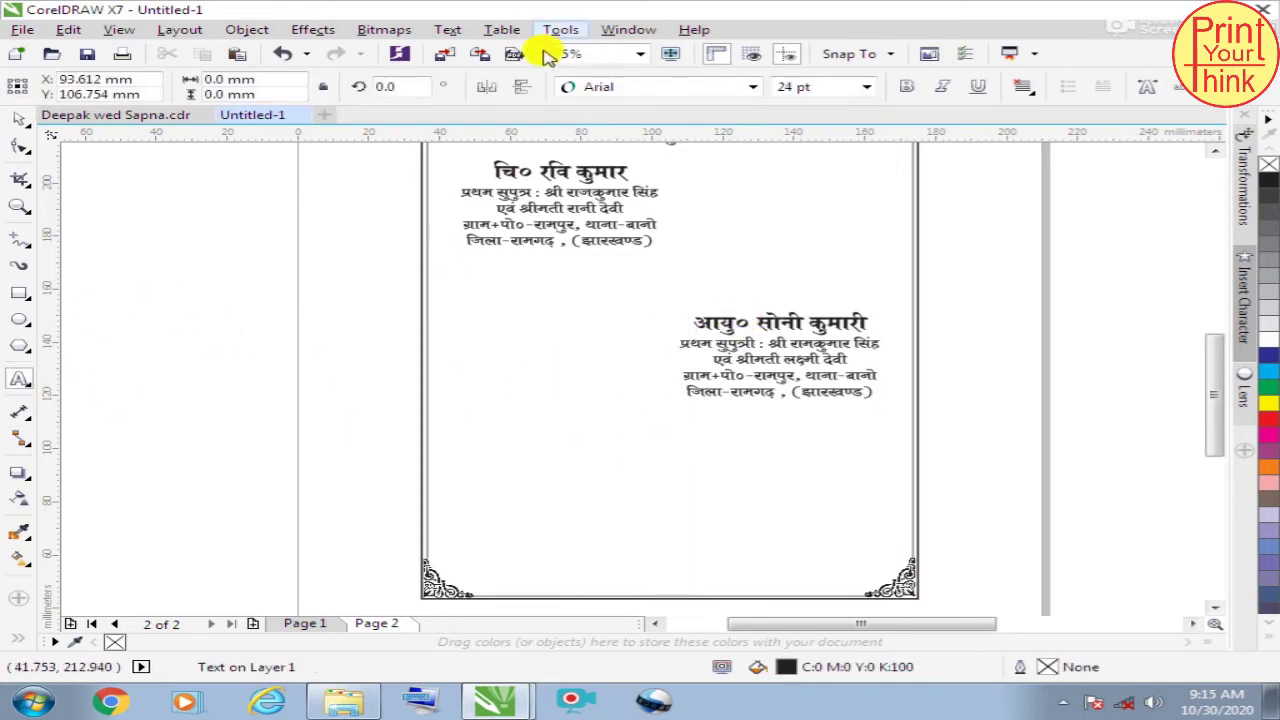
{"action": "left_click", "coordinate": [600, 87]}
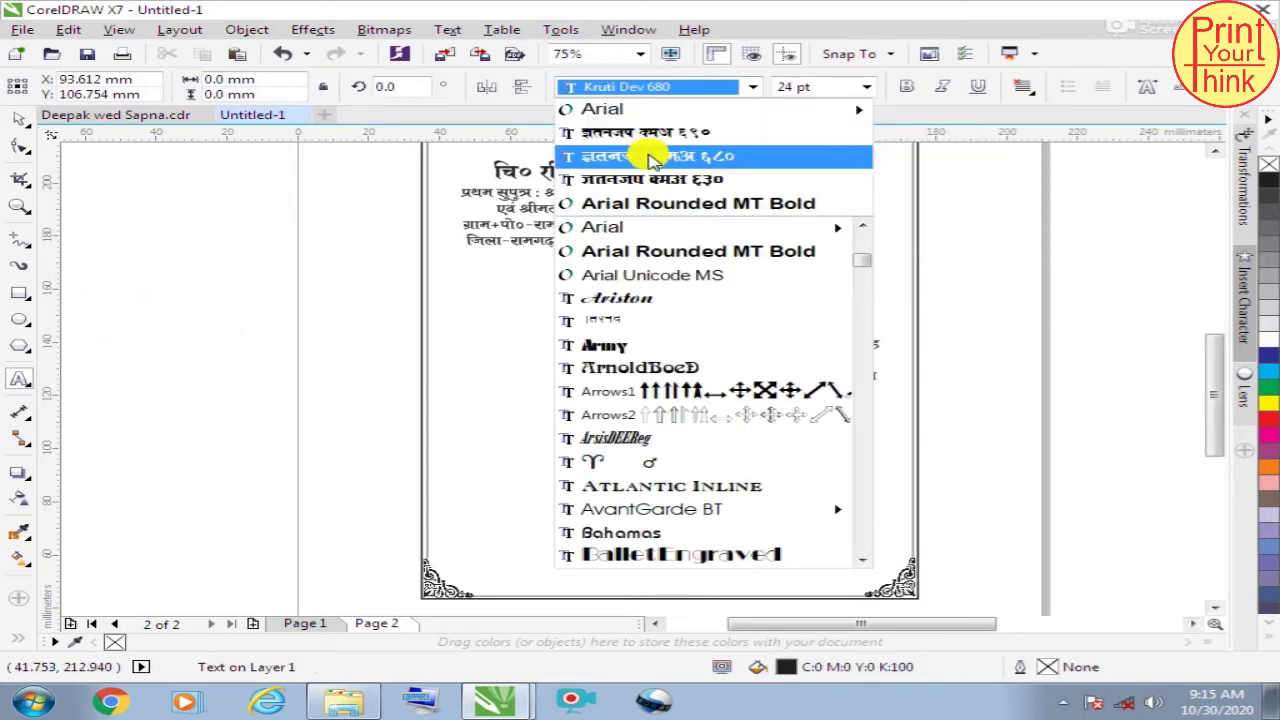
{"action": "left_click", "coordinate": [652, 158]}
{"action": "scroll", "coordinate": [749, 420], "scroll_direction": "up", "scroll_amount": 2}
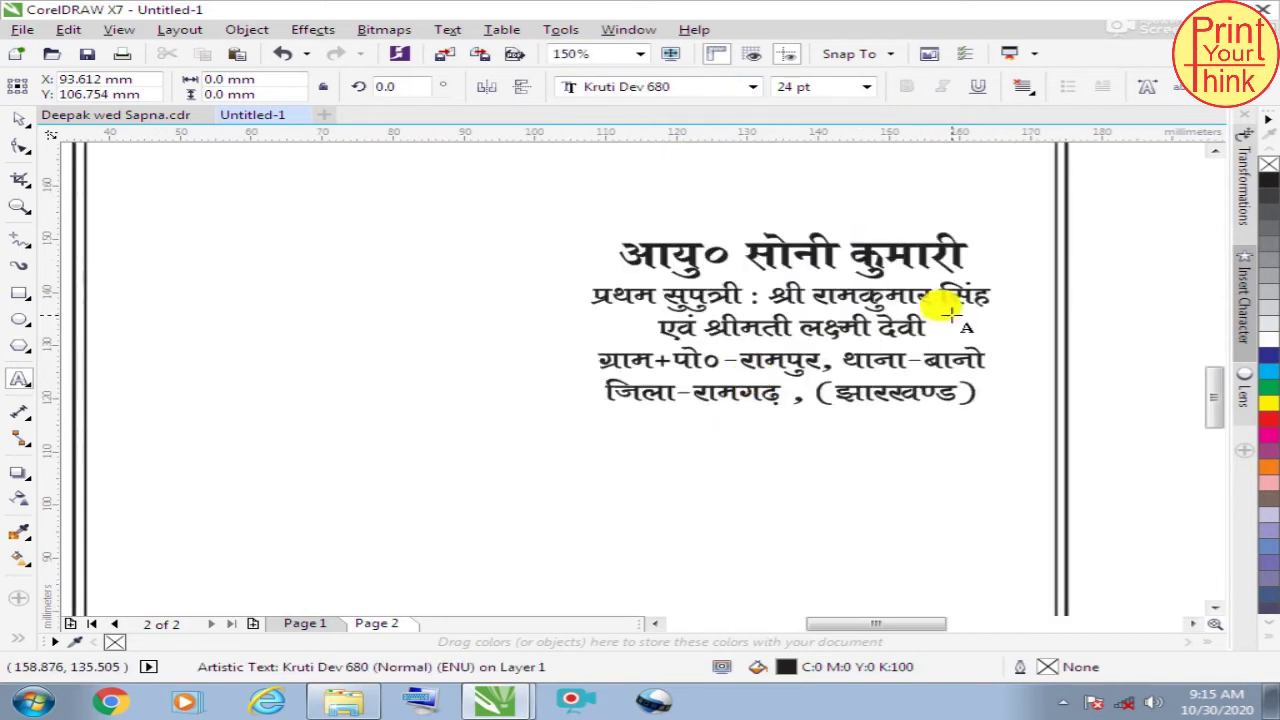
Step: Type the invitation's first line, के पावन परिणयोत्सव, and begin the second line
{"action": "type", "text": "ds"}
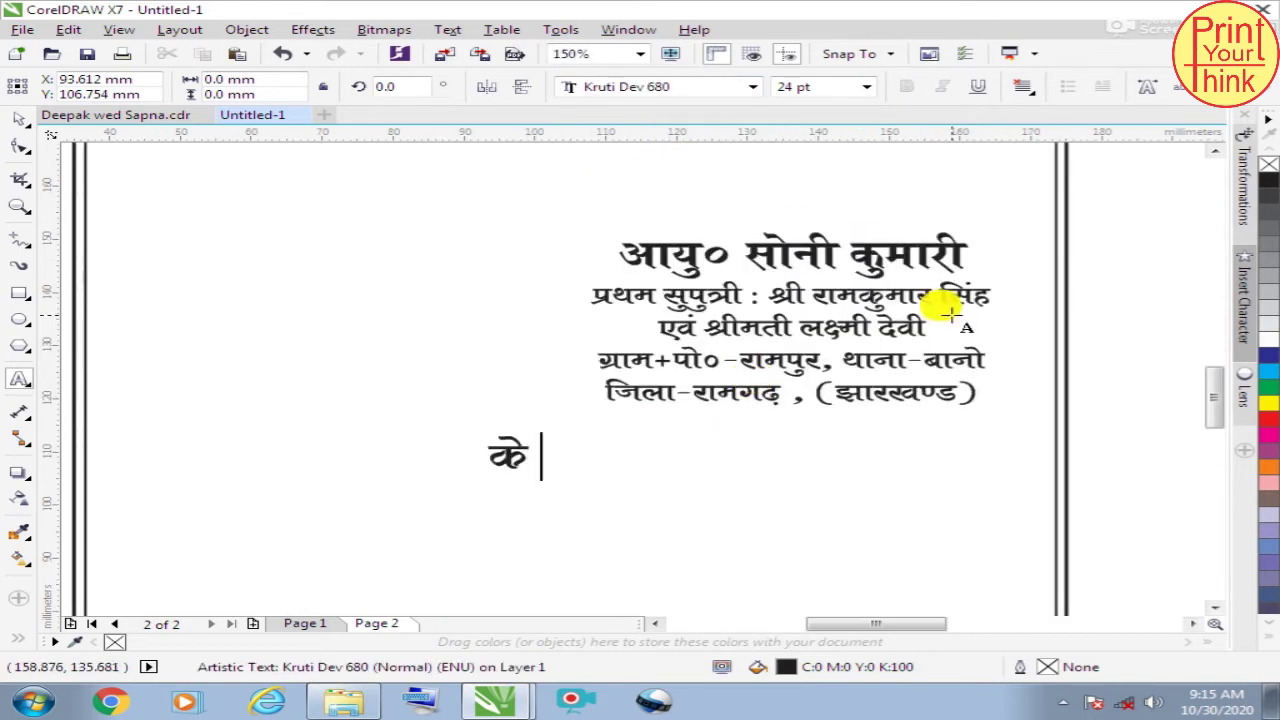
{"action": "type", "text": " ikou "}
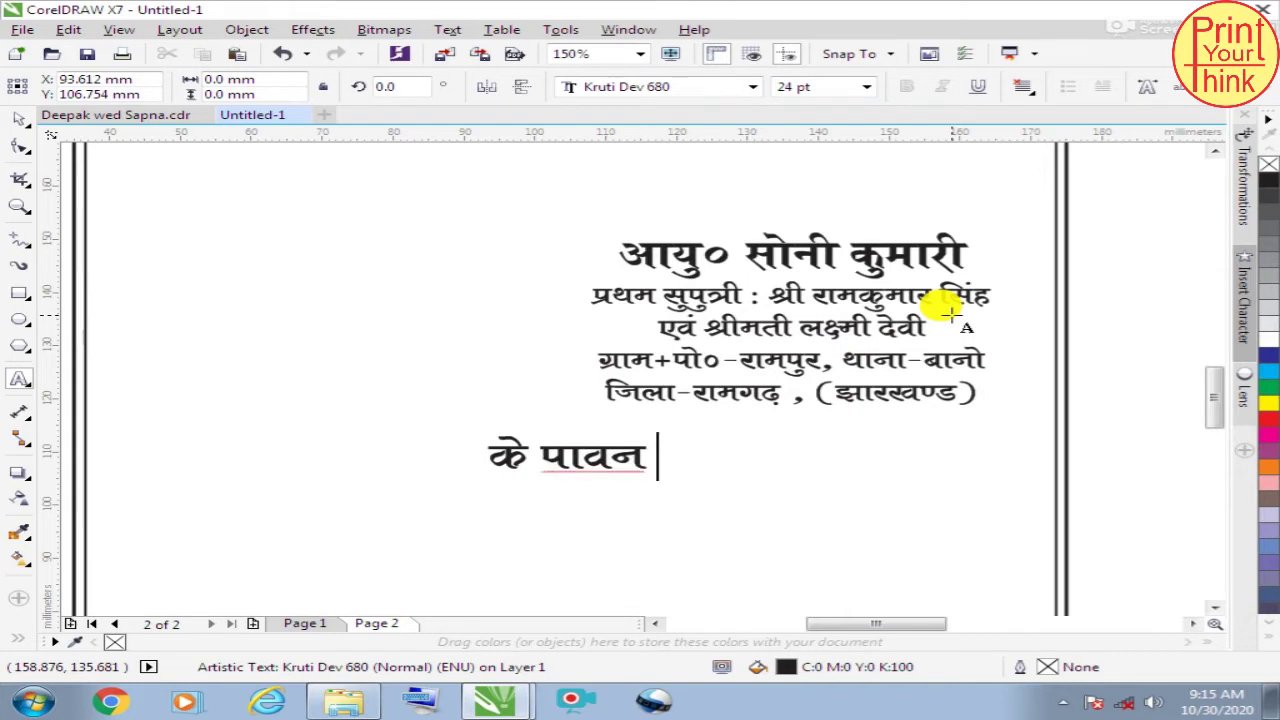
{"action": "type", "text": "o"}
{"action": "key", "text": "BackSpace"}
{"action": "type", "text": "if"}
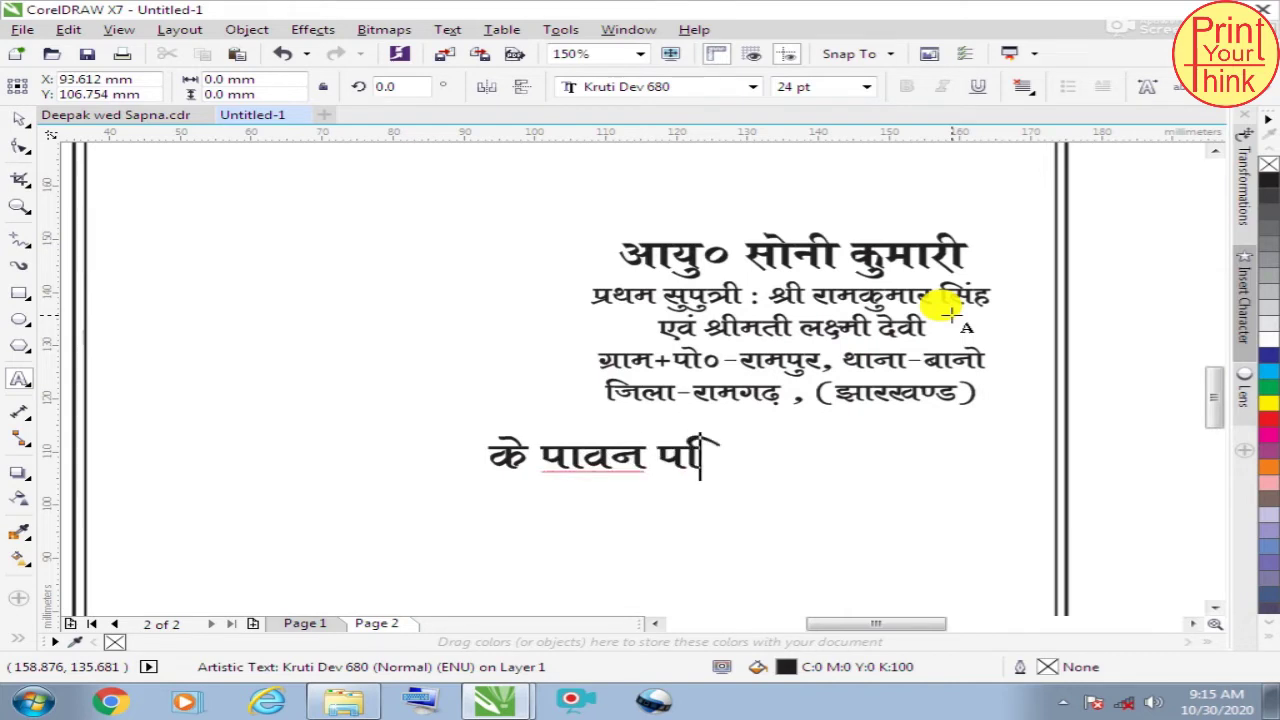
{"action": "type", "text": "j.kks"}
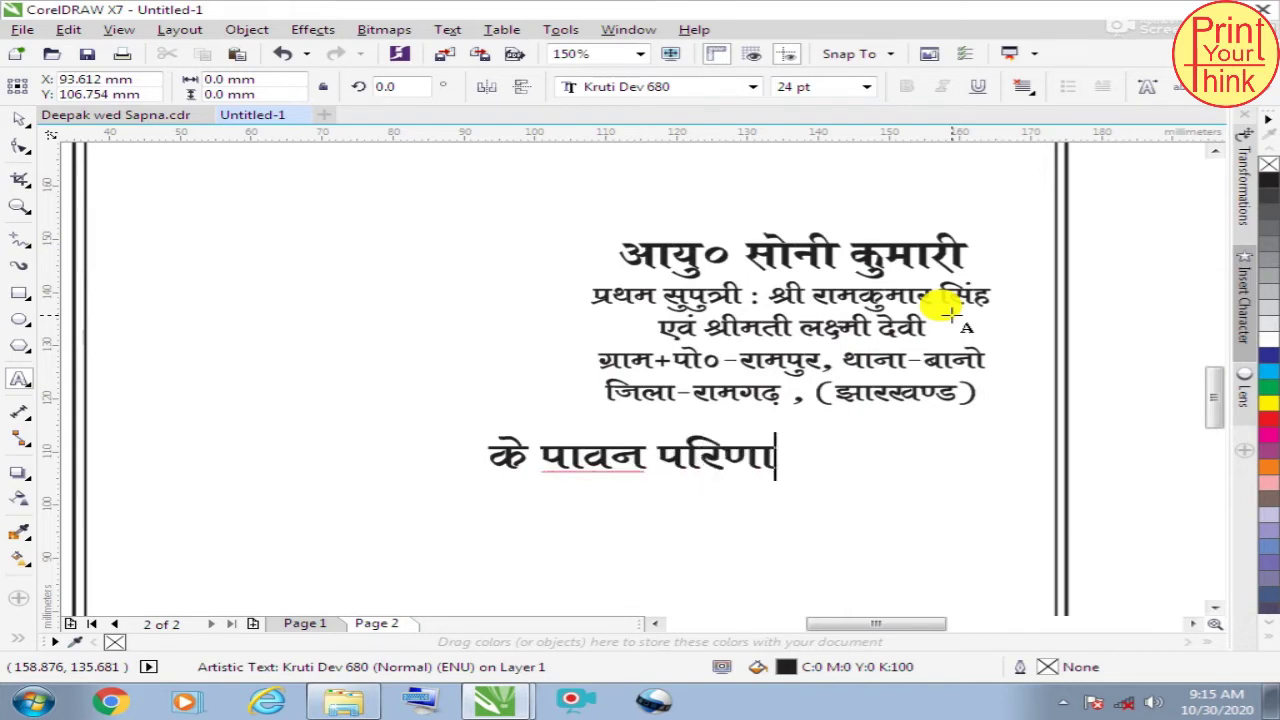
{"action": "type", "text": "R"}
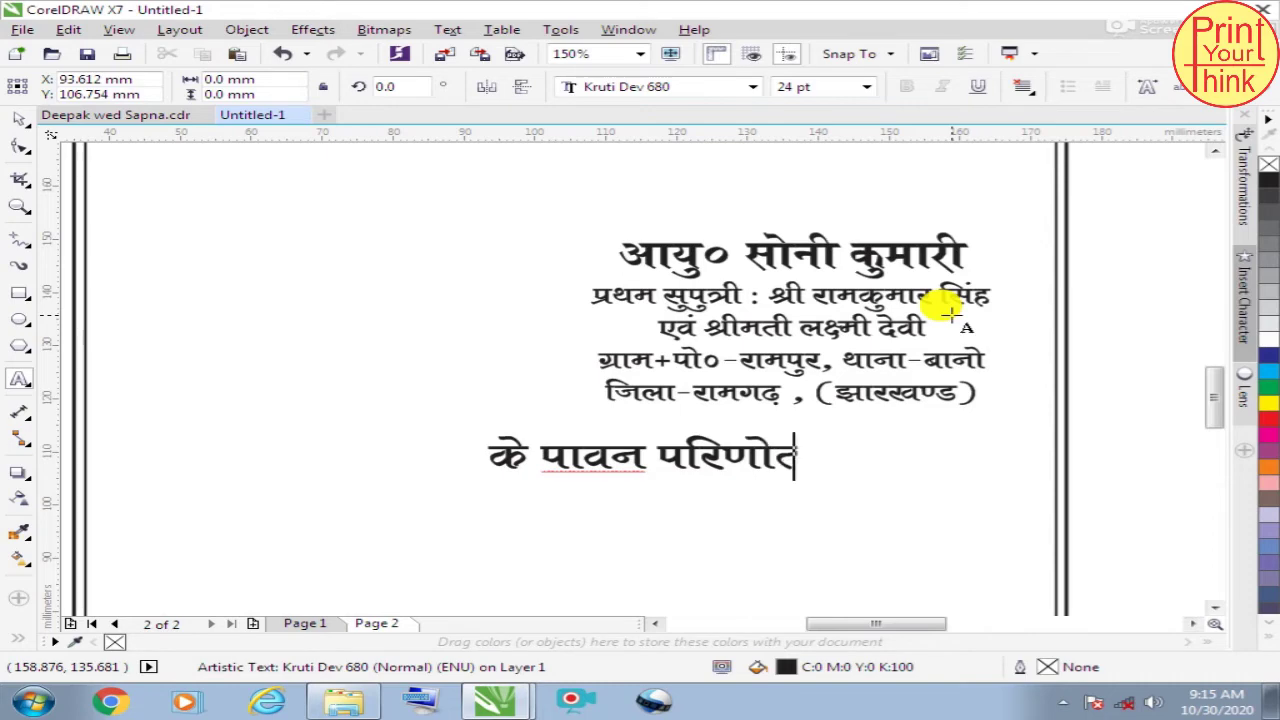
{"action": "type", "text": "lo"}
{"action": "key", "text": "Return"}
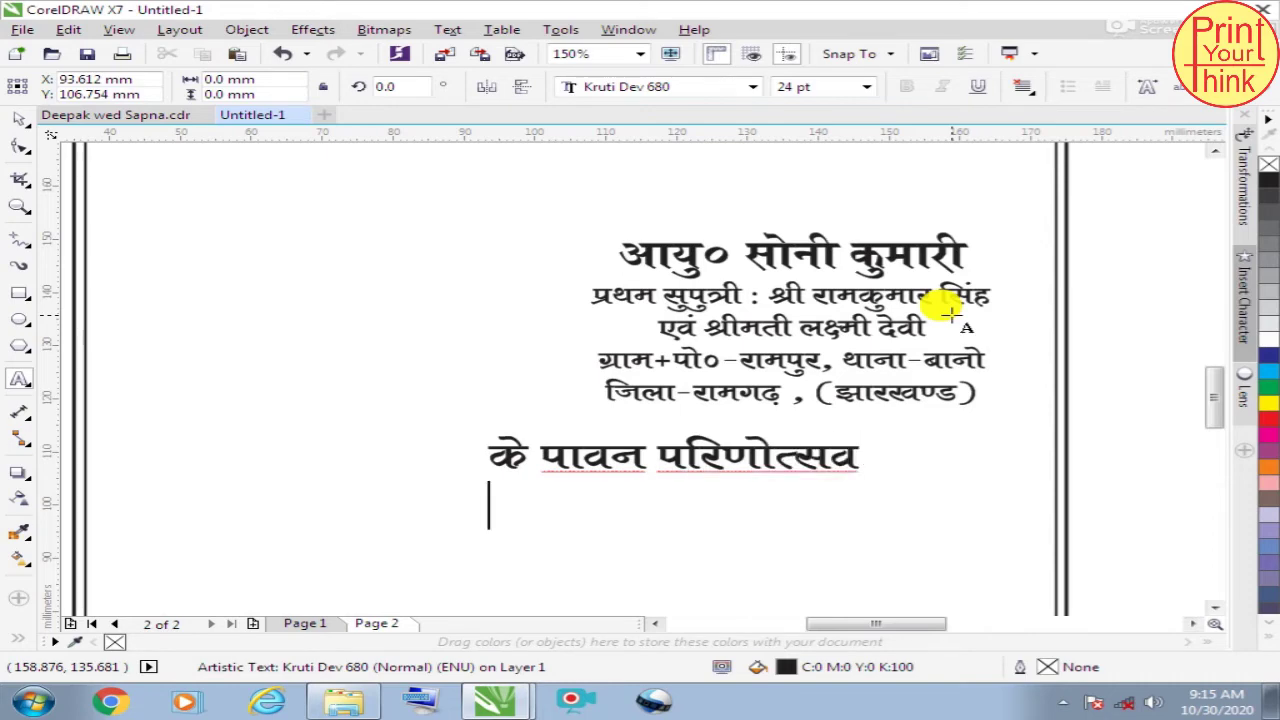
{"action": "type", "text": "d"}
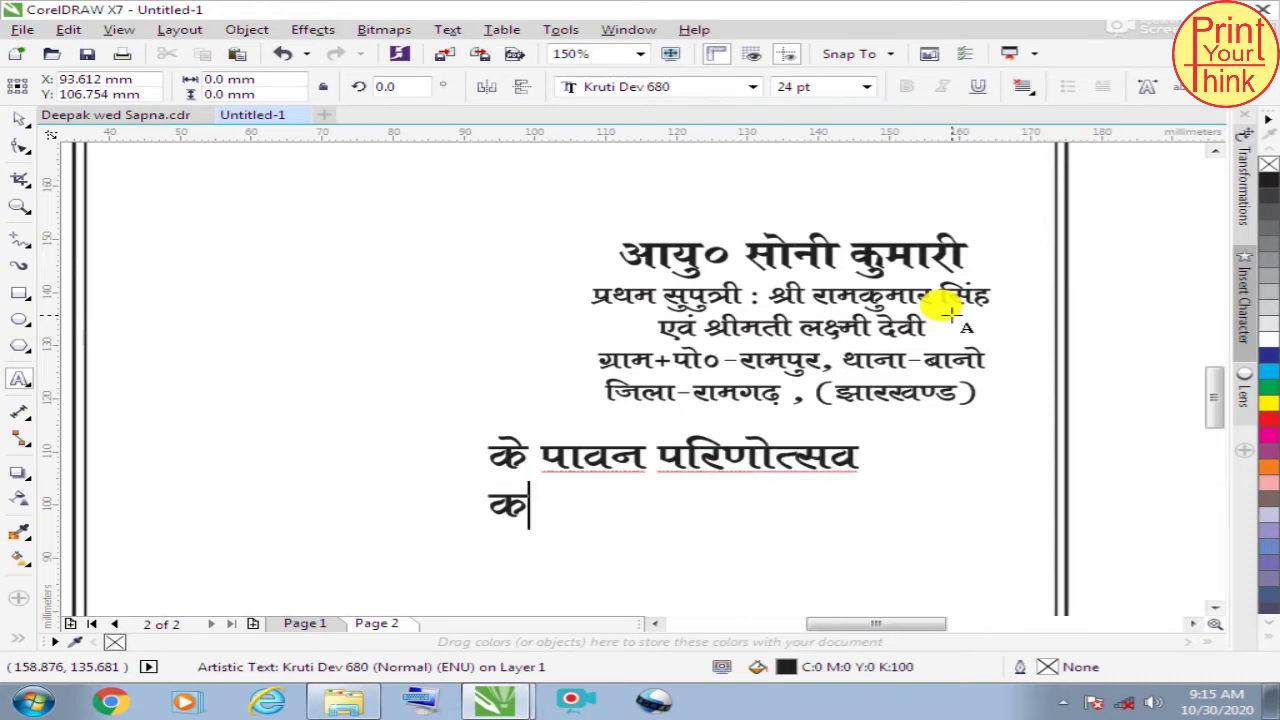
{"action": "type", "text": "h ek"}
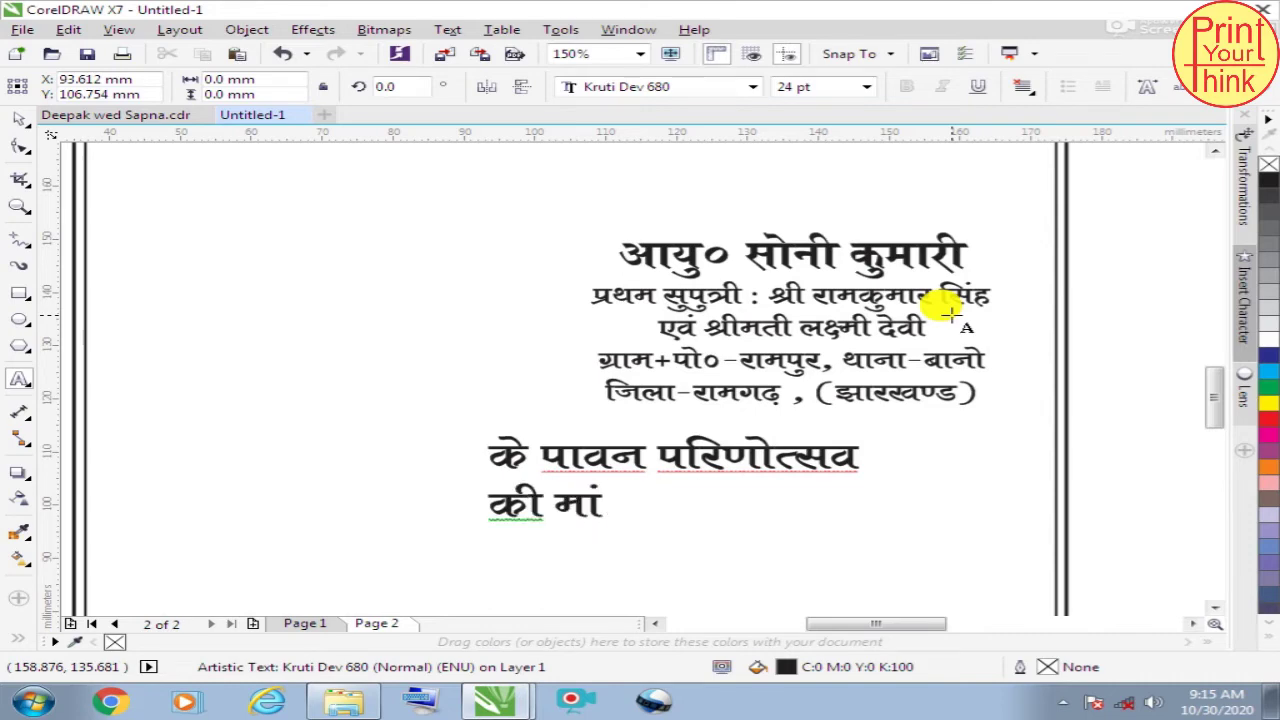
{"action": "type", "text": "xfy"}
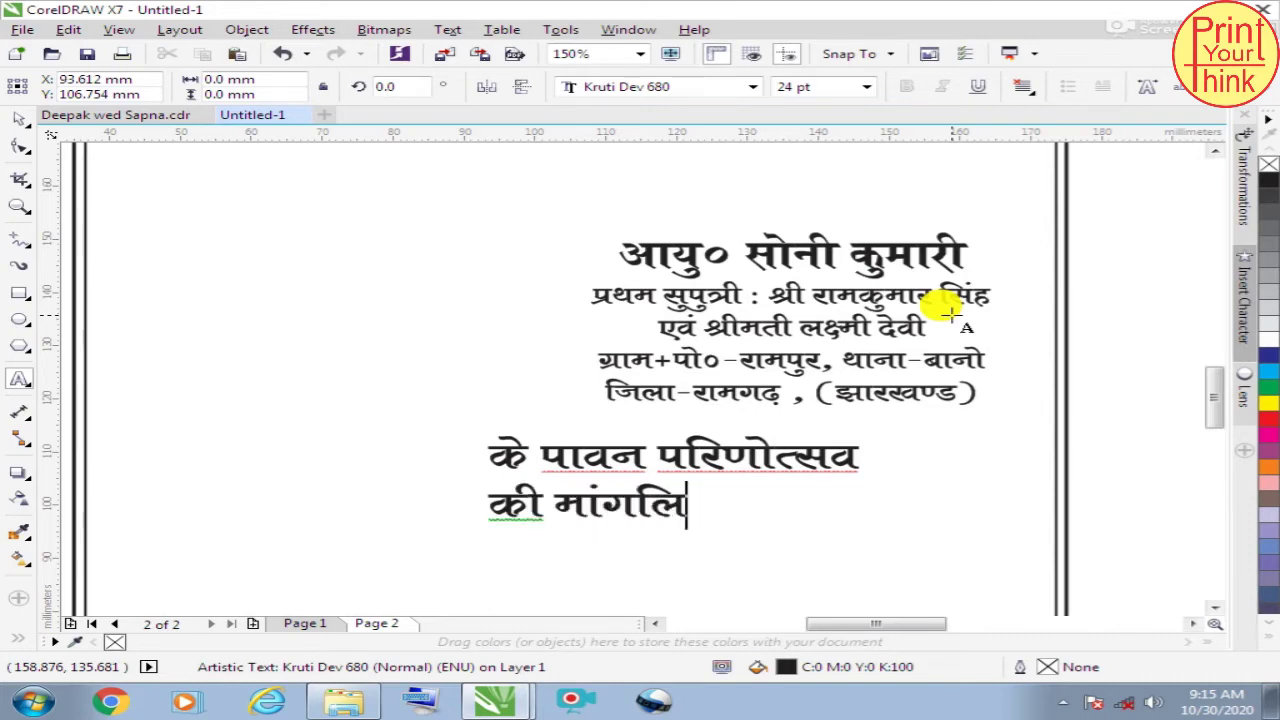
{"action": "type", "text": "d "}
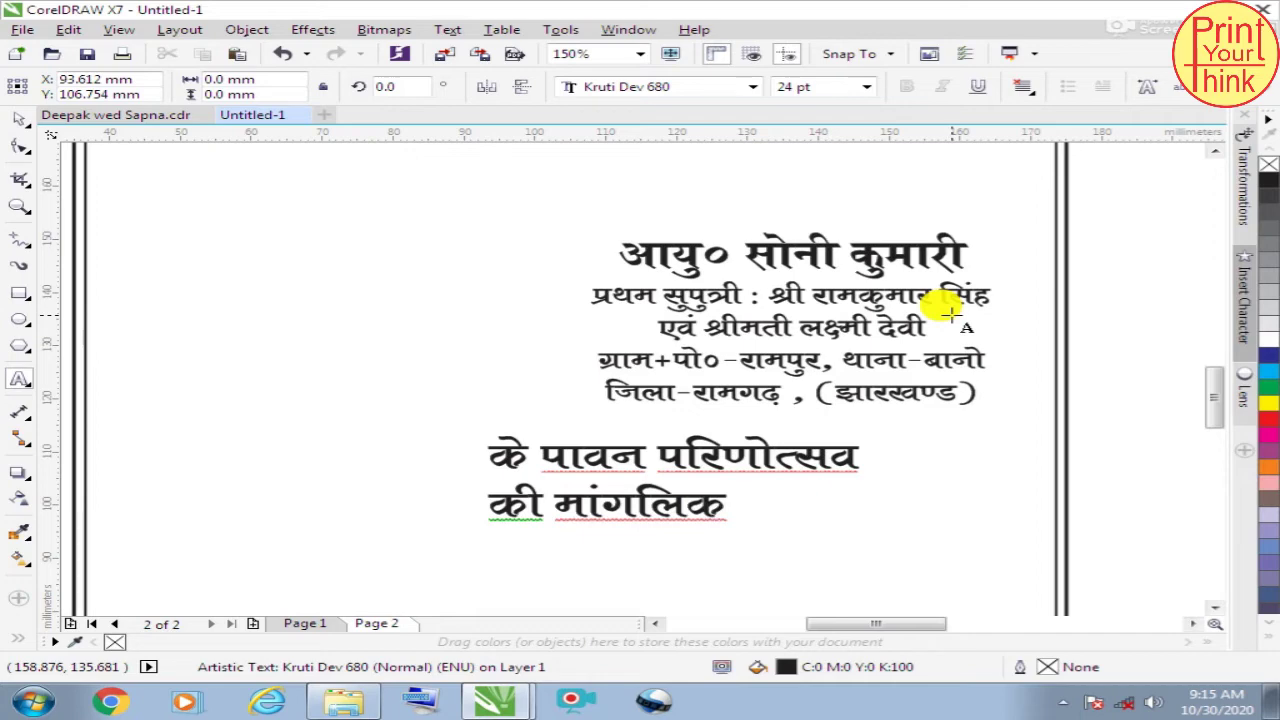
{"action": "type", "text": "csyk esa "}
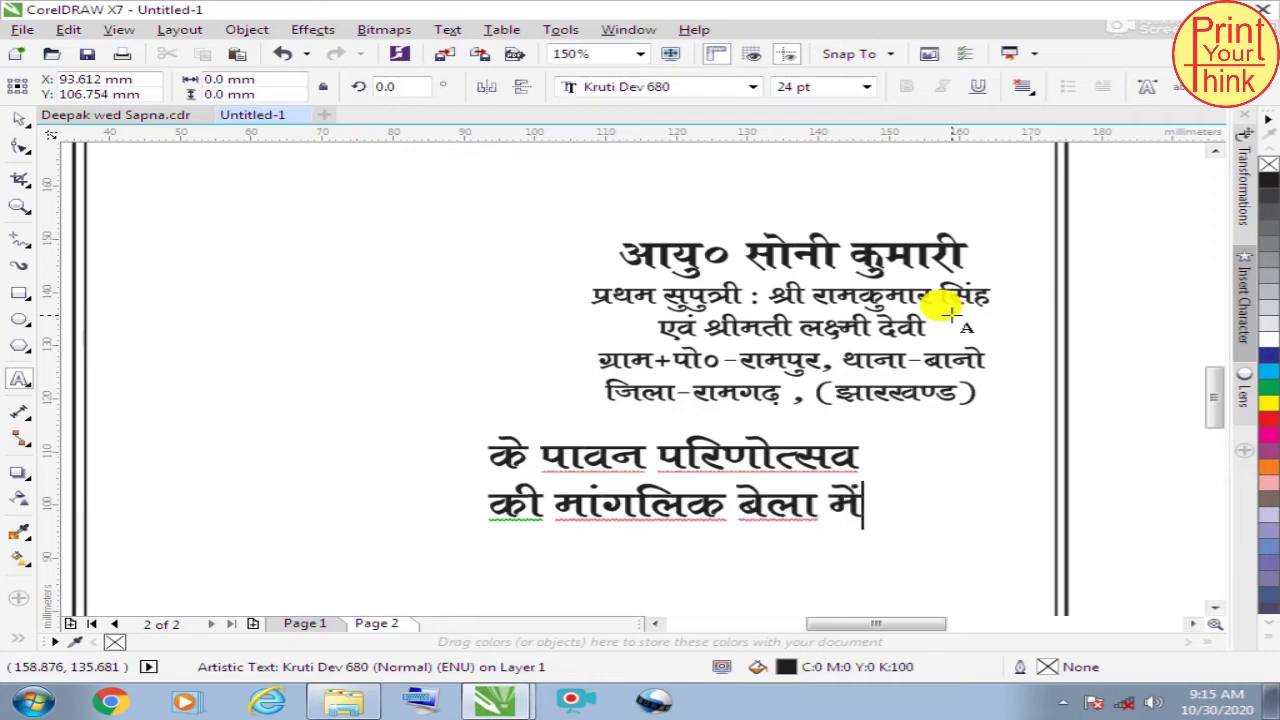
{"action": "type", "text": "vkid"}
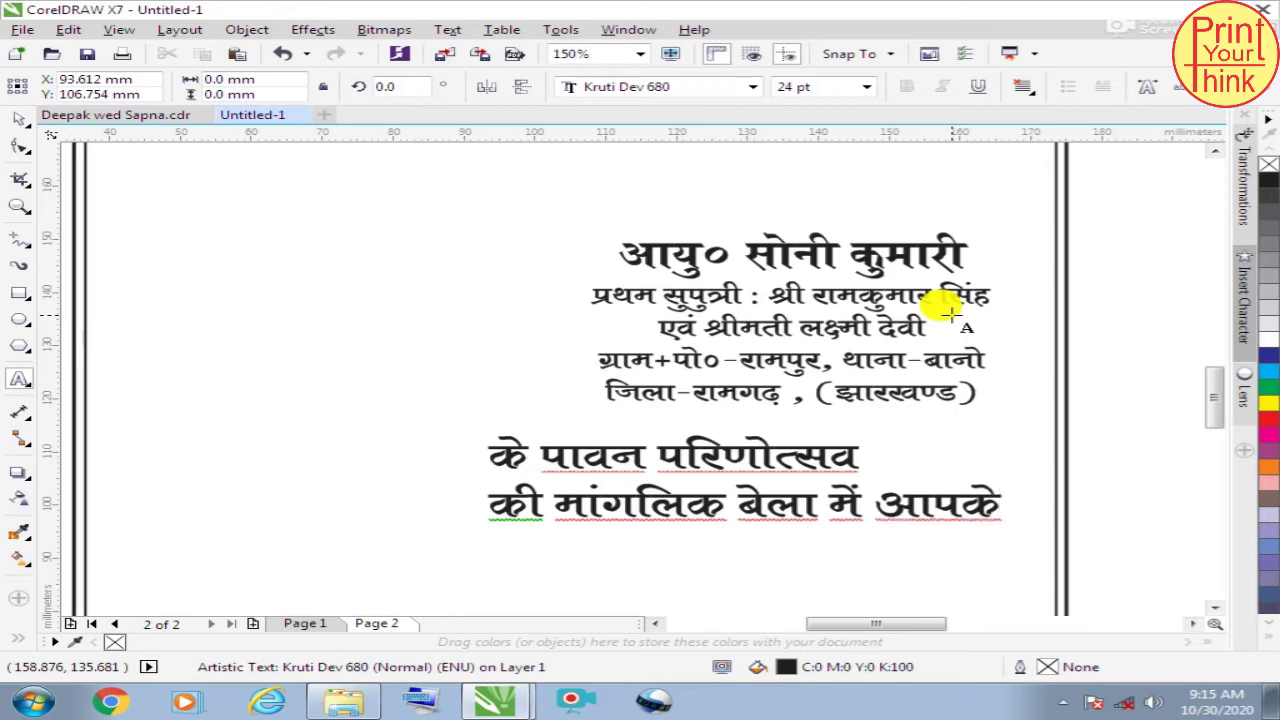
{"action": "type", "text": " lifj"}
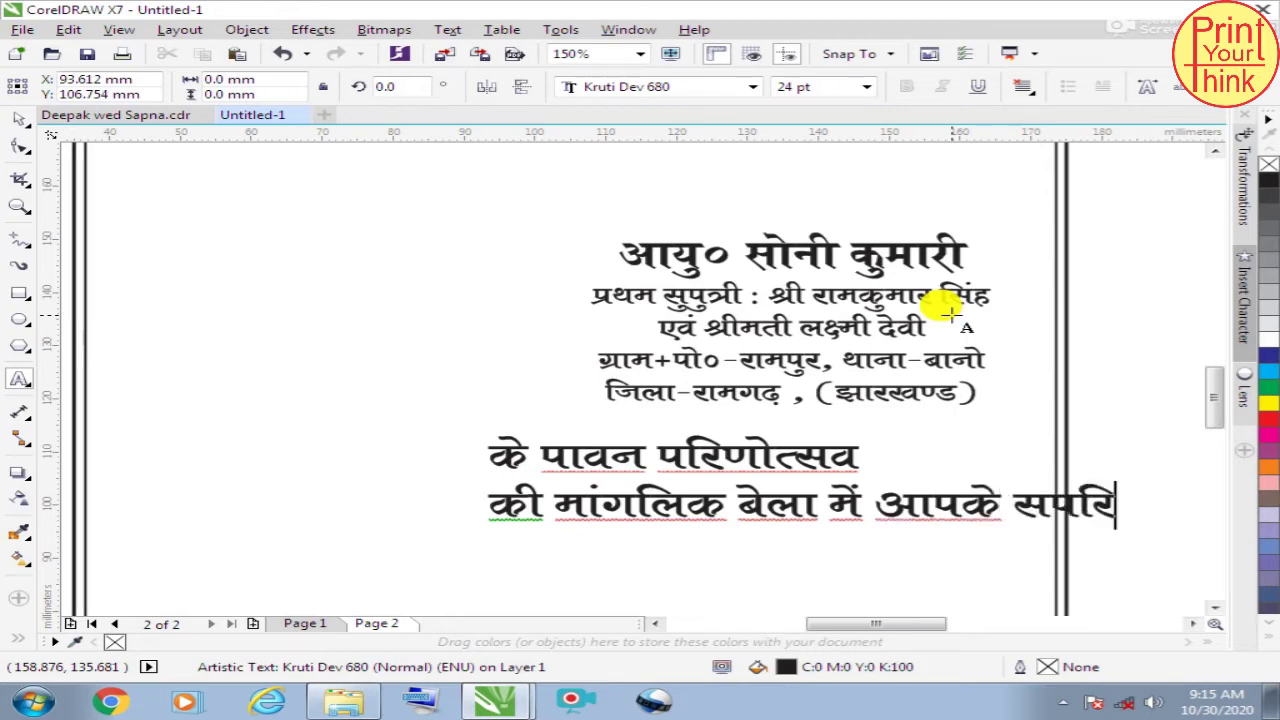
{"action": "type", "text": "okj mi"}
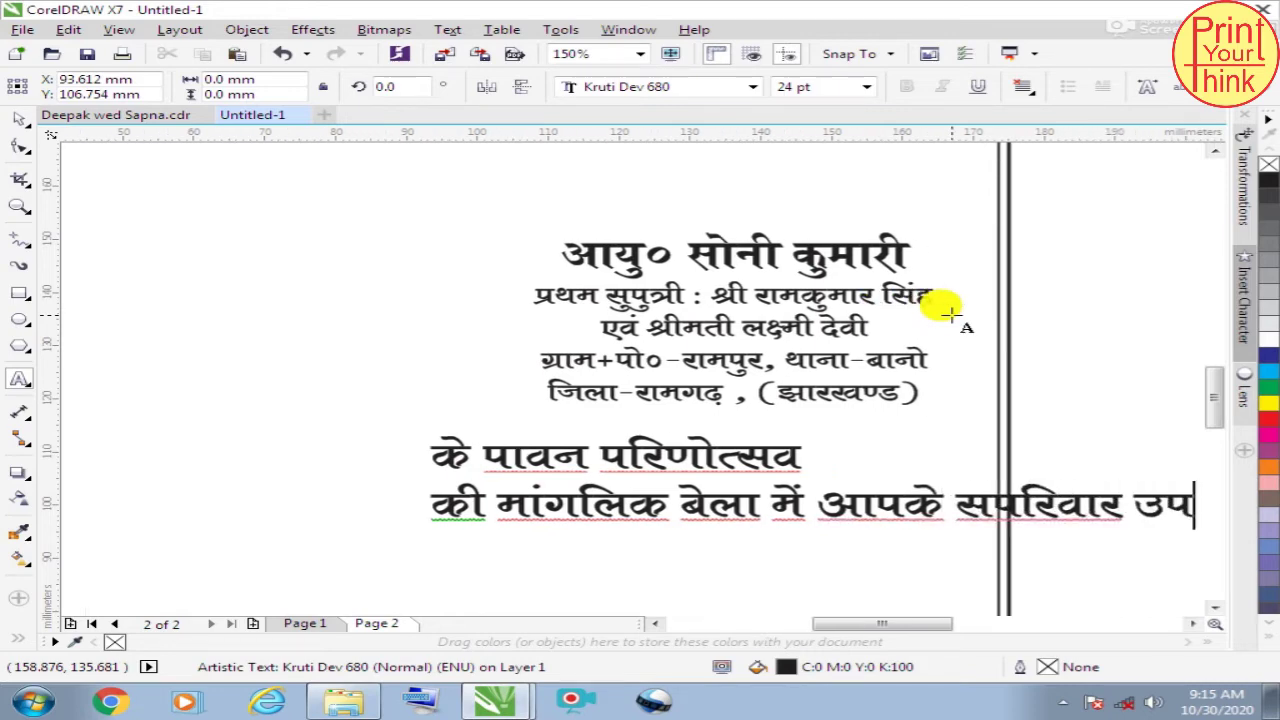
{"action": "type", "text": "fL"}
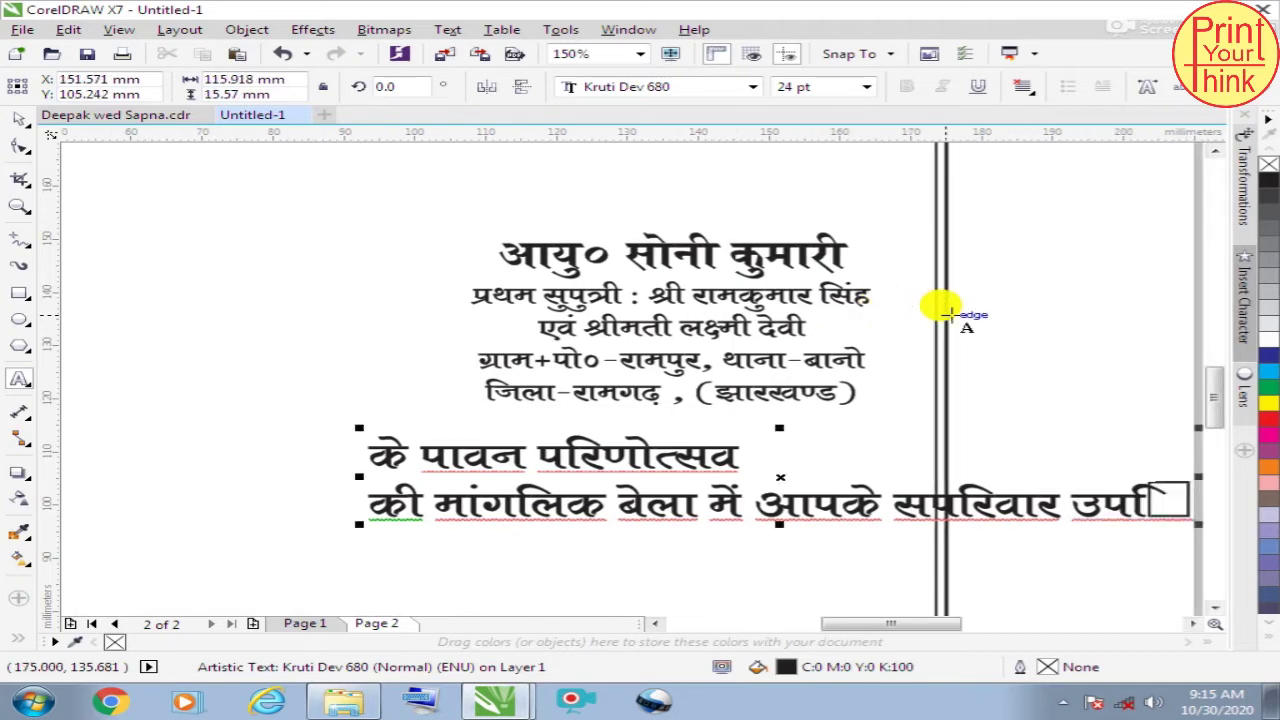
{"action": "key", "text": "BackSpace"}
{"action": "type", "text": "F"}
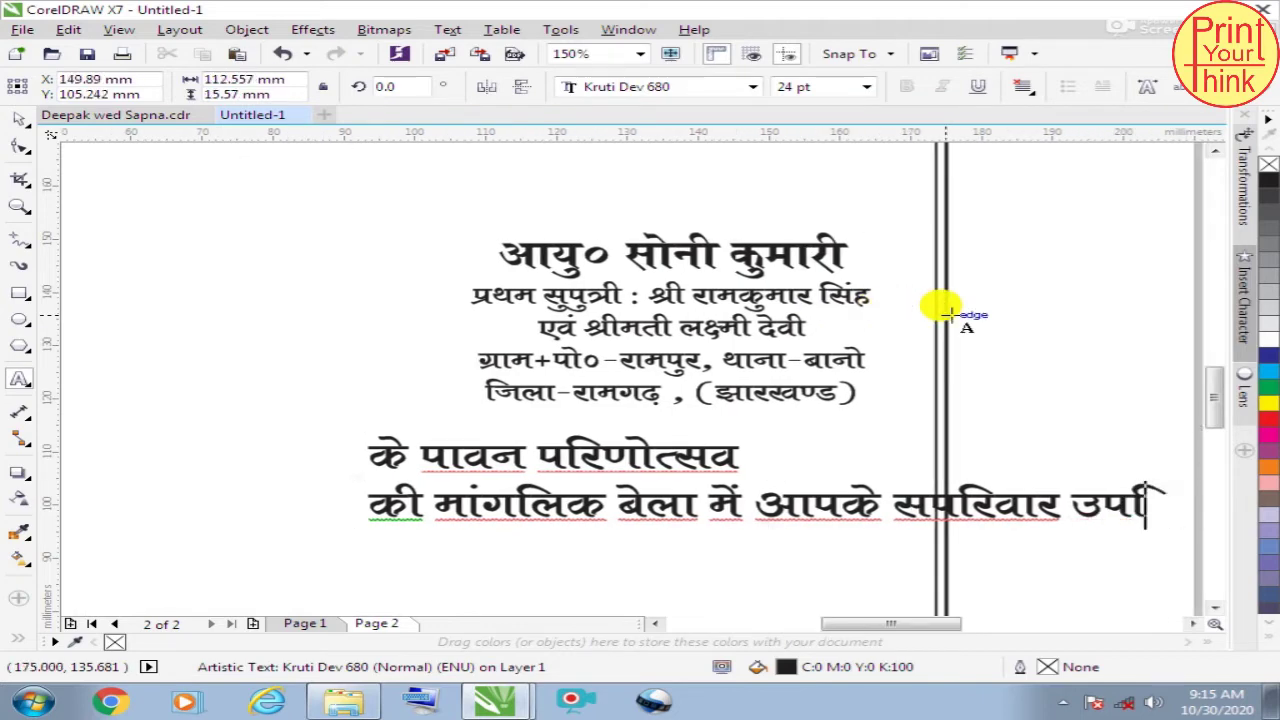
{"action": "type", "text": "k"}
{"action": "key", "text": "BackSpace"}
{"action": "type", "text": "LFk"}
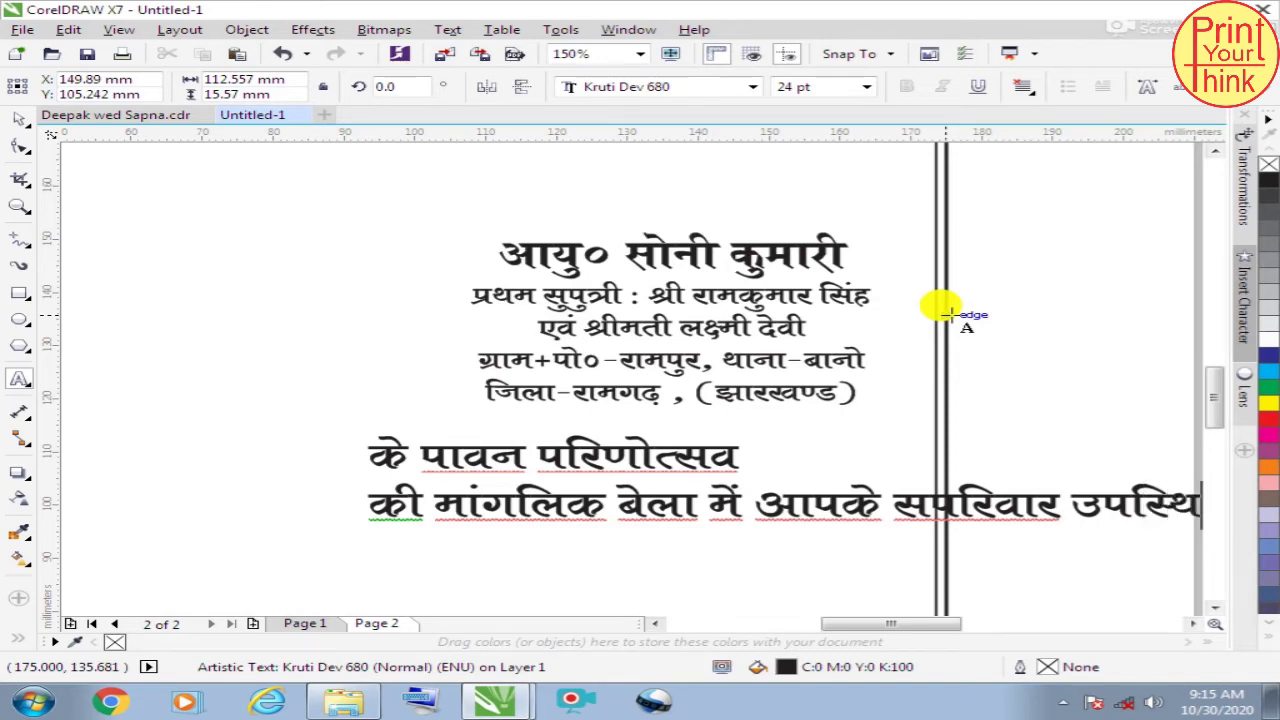
{"action": "type", "text": "fr"}
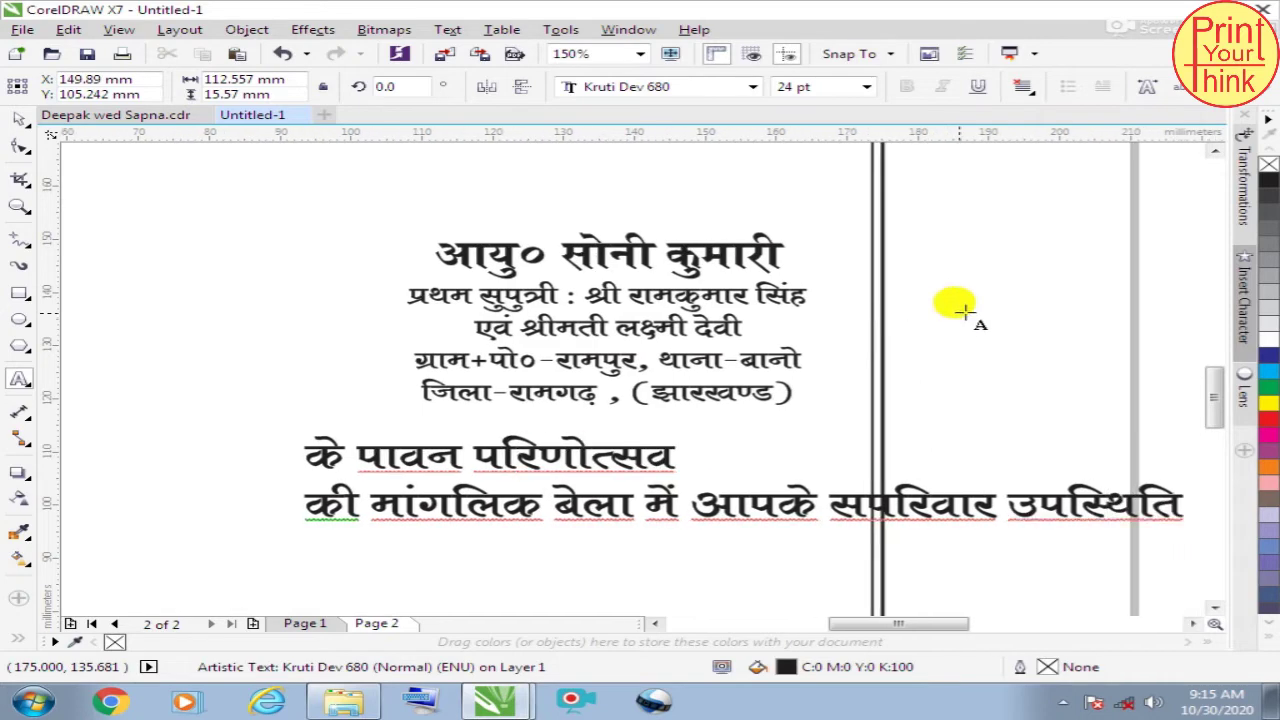
Step: Finish the second line, add the line स्नेहभरा आमंत्रण, and select all the text
{"action": "scroll", "coordinate": [908, 487], "scroll_direction": "down", "scroll_amount": 2}
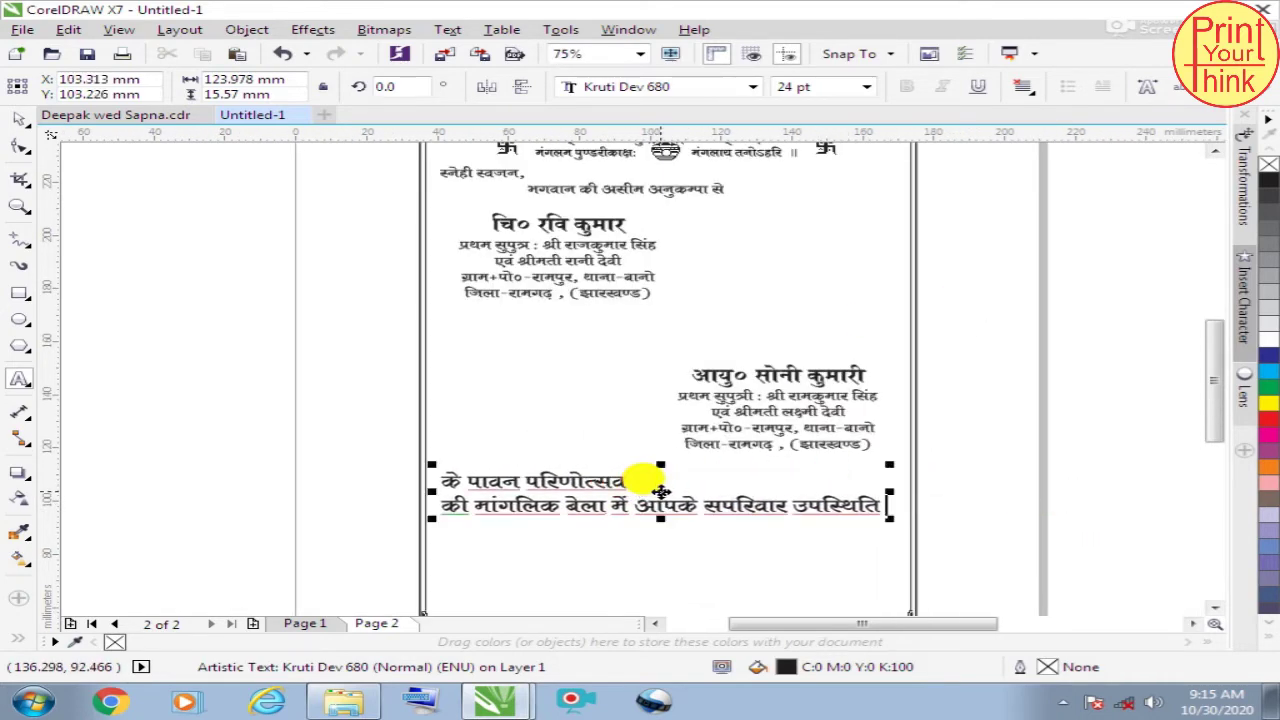
{"action": "type", "text": ",o"}
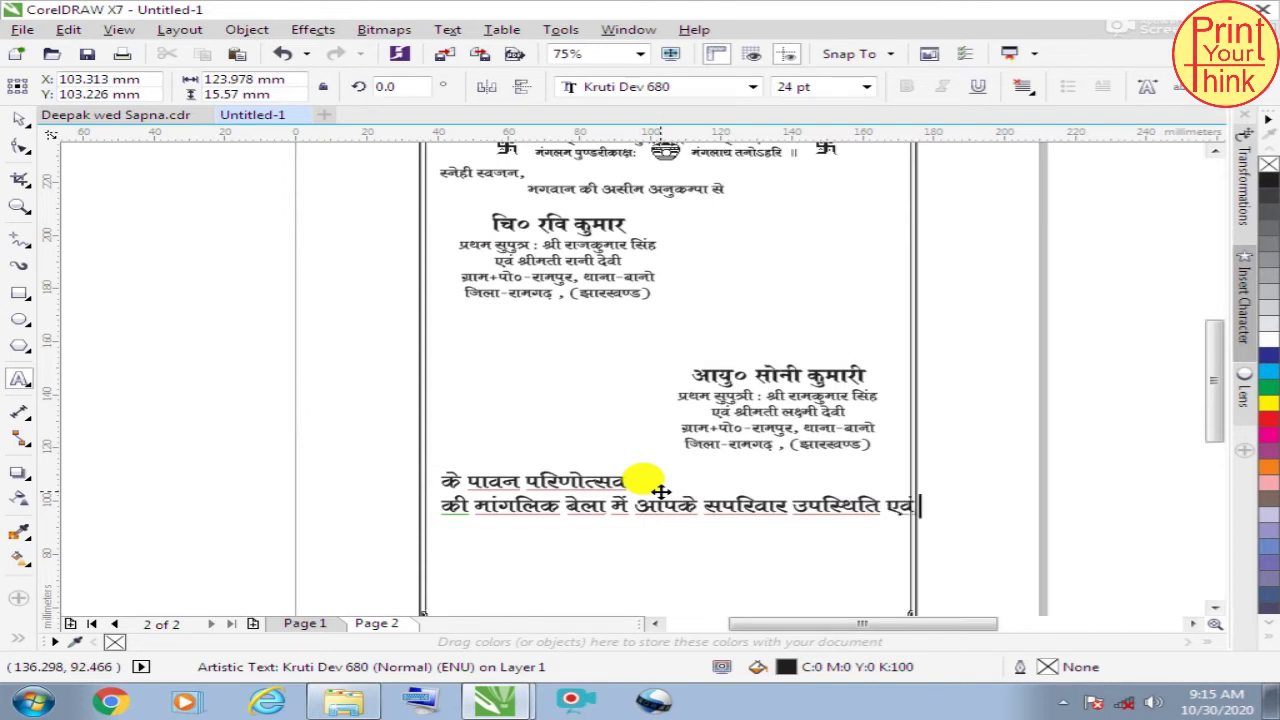
{"action": "type", "text": " v"}
{"action": "type", "text": "h"}
{"action": "type", "text": "o"}
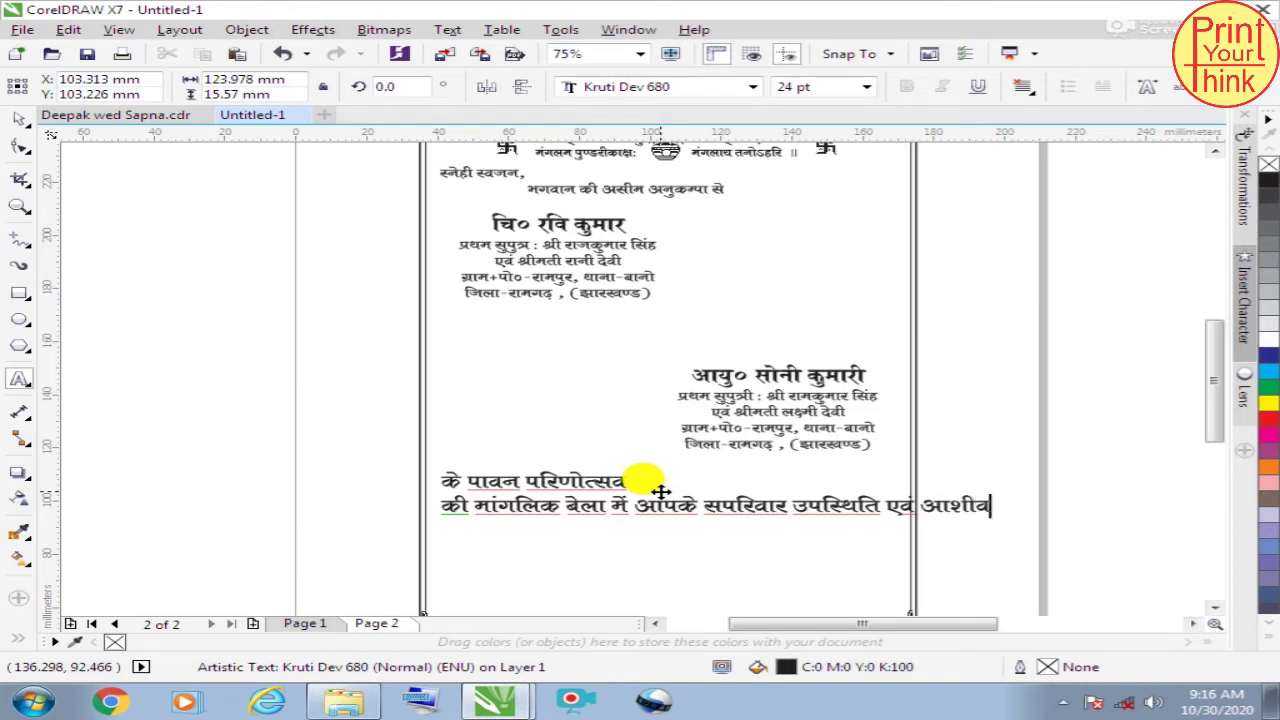
{"action": "type", "text": "puks"}
{"action": "type", "text": " g"}
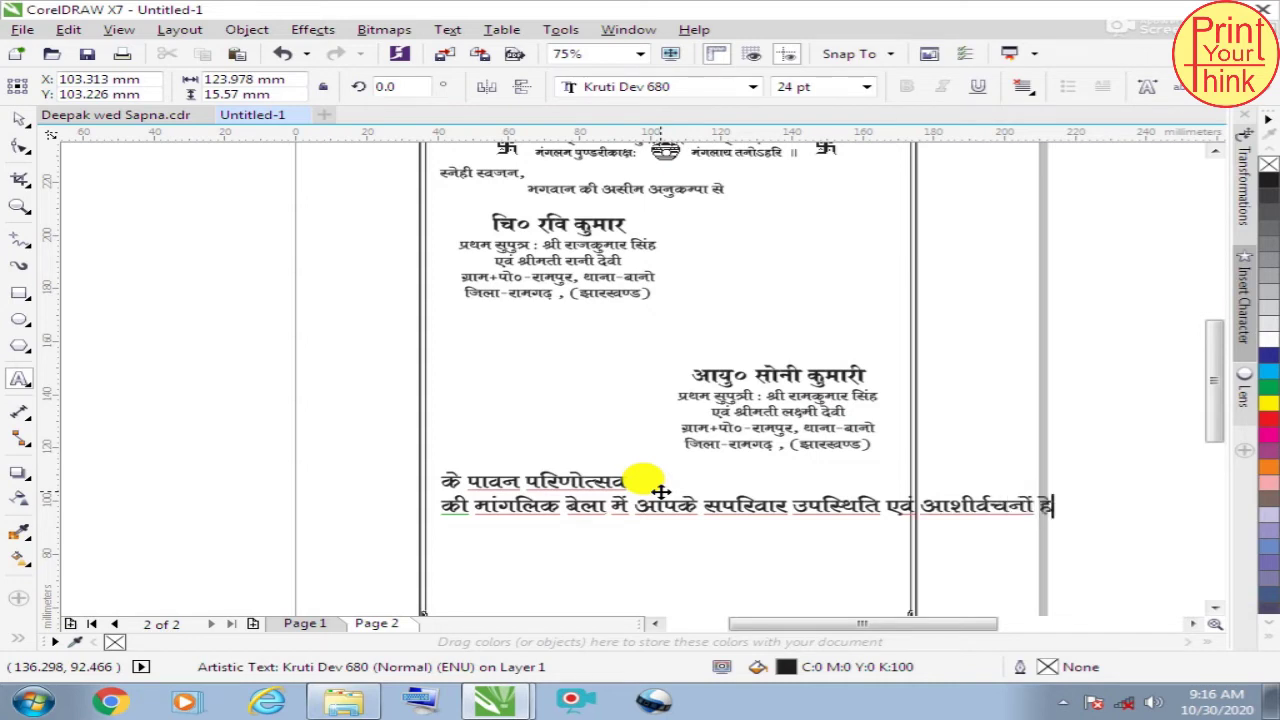
{"action": "type", "text": "srq gekj"}
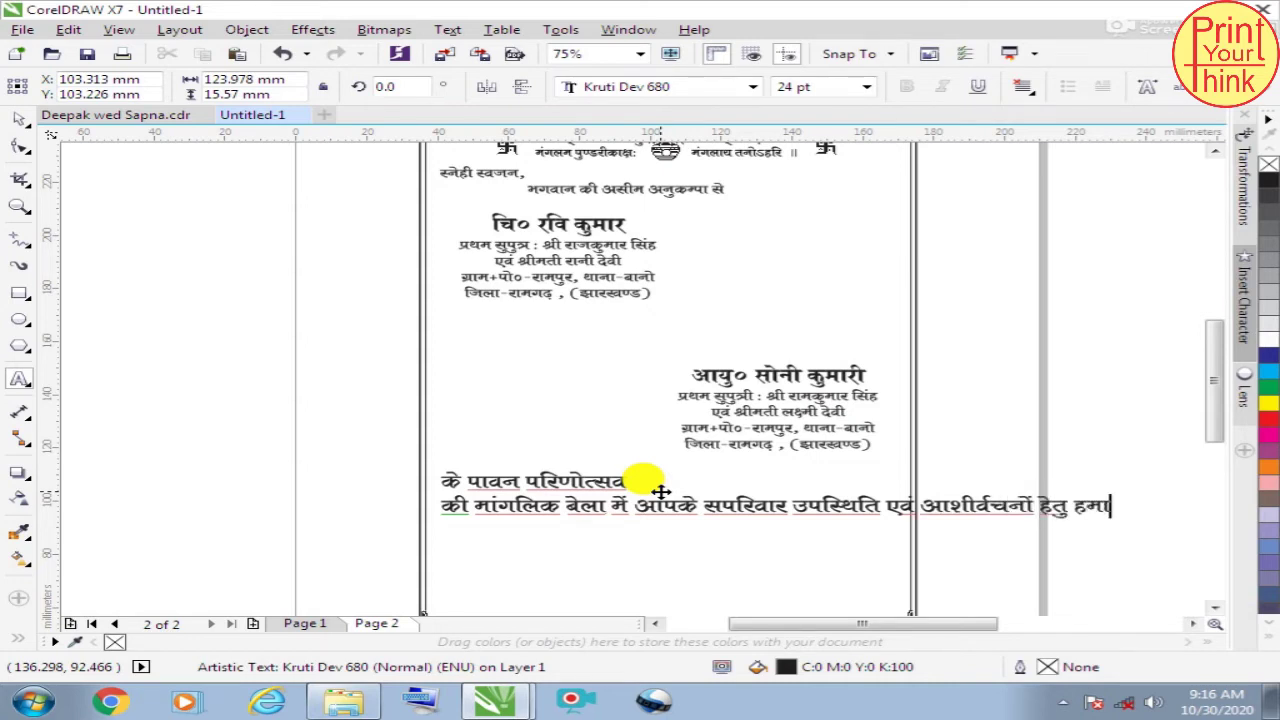
{"action": "type", "text": "k"}
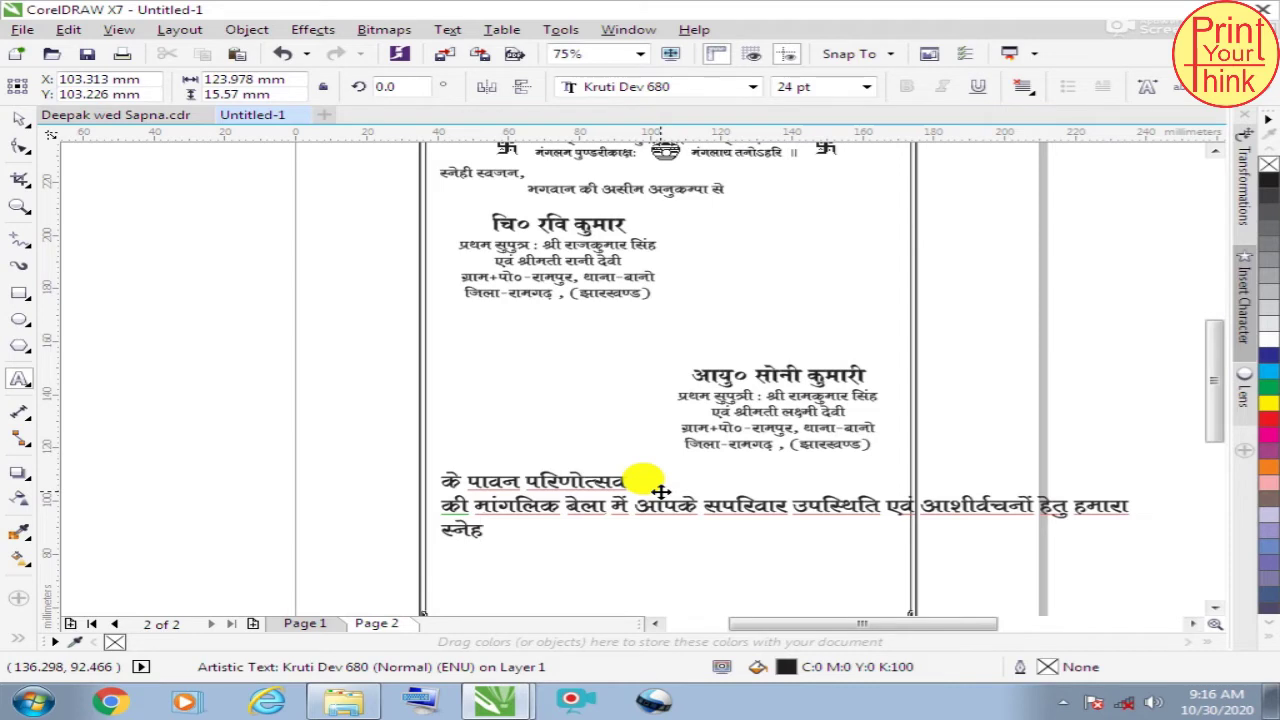
{"action": "left_click", "coordinate": [638, 488]}
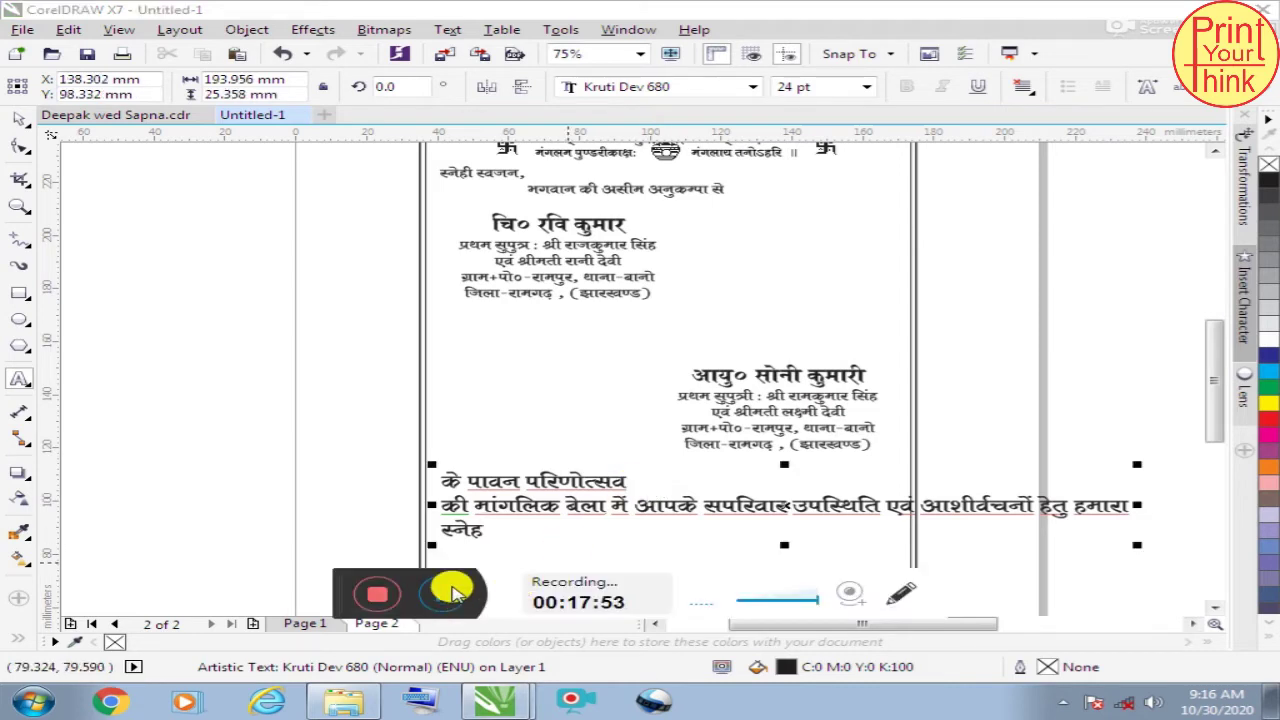
{"action": "left_click", "coordinate": [452, 592]}
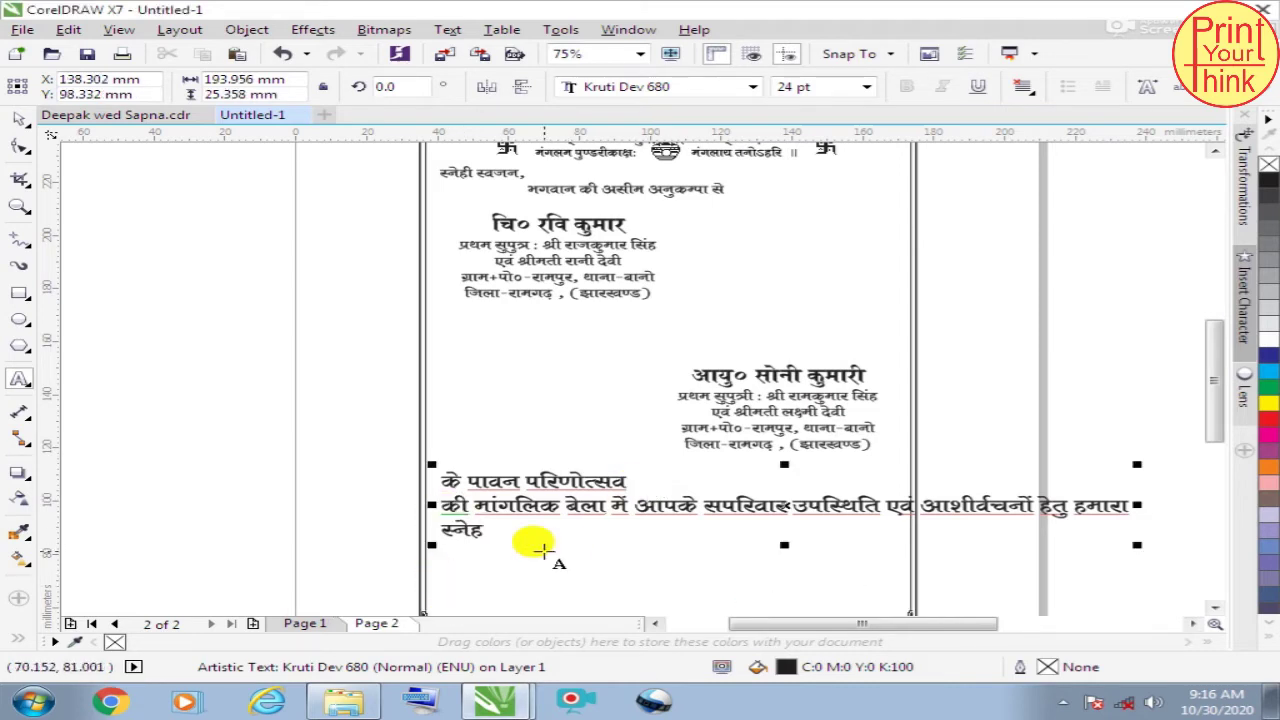
{"action": "scroll", "coordinate": [529, 548], "scroll_direction": "up", "scroll_amount": 2}
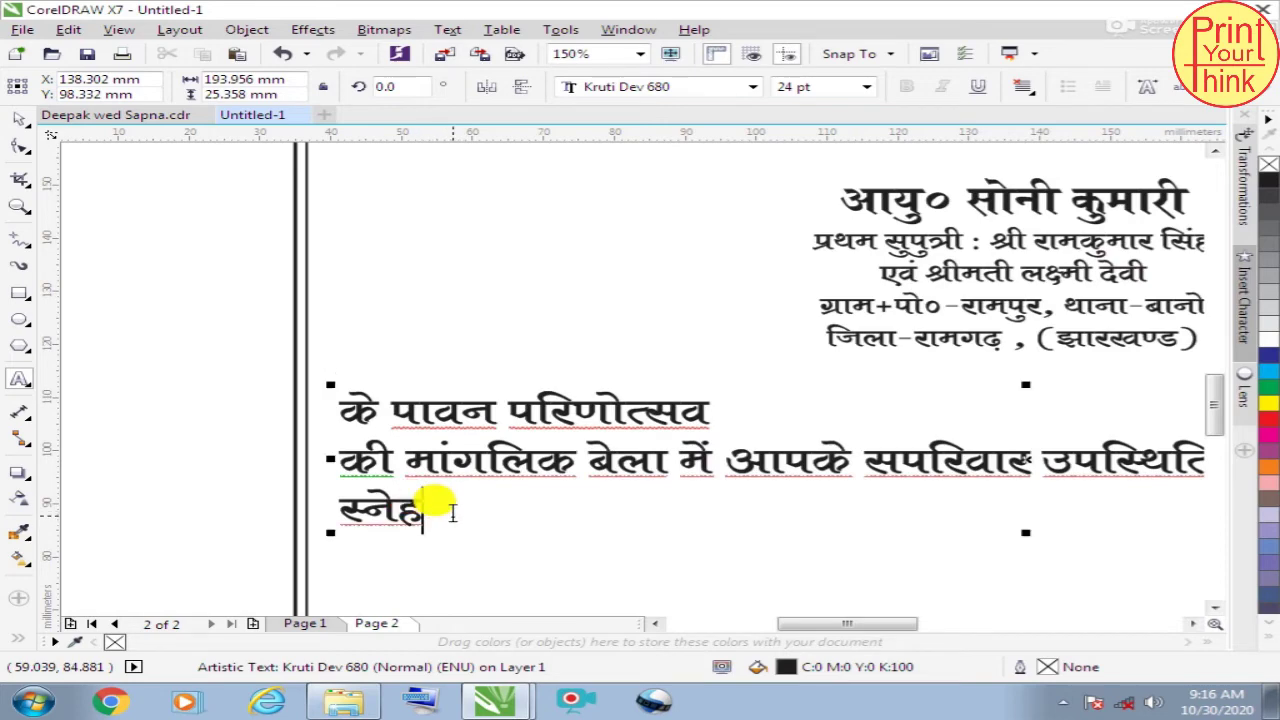
{"action": "type", "text": "l"}
{"action": "key", "text": "BackSpace"}
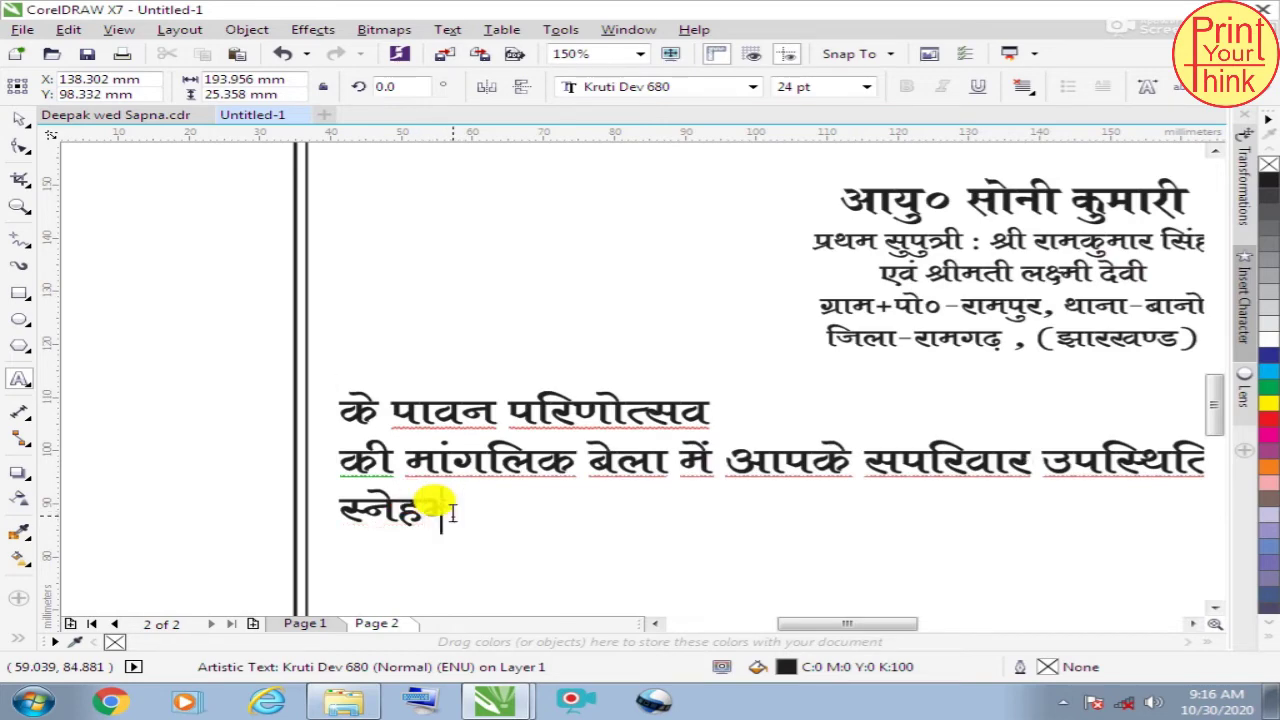
{"action": "type", "text": "Hkjk "}
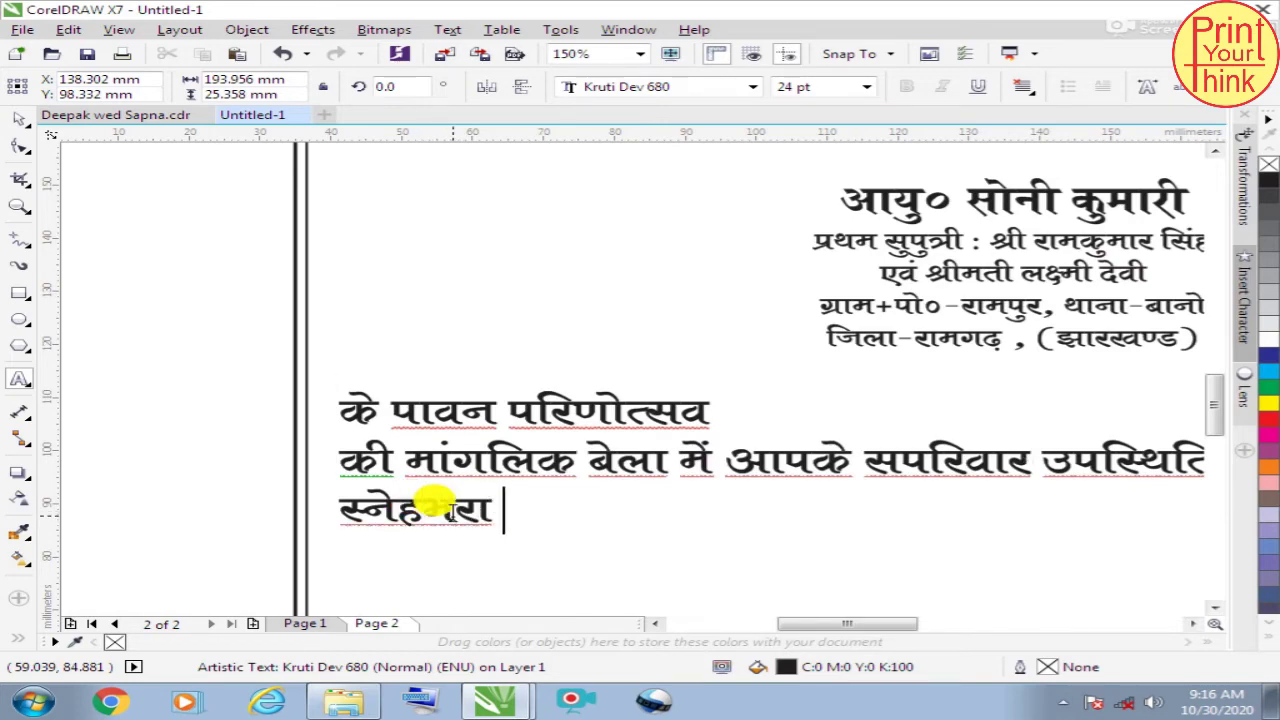
{"action": "type", "text": "vkea="}
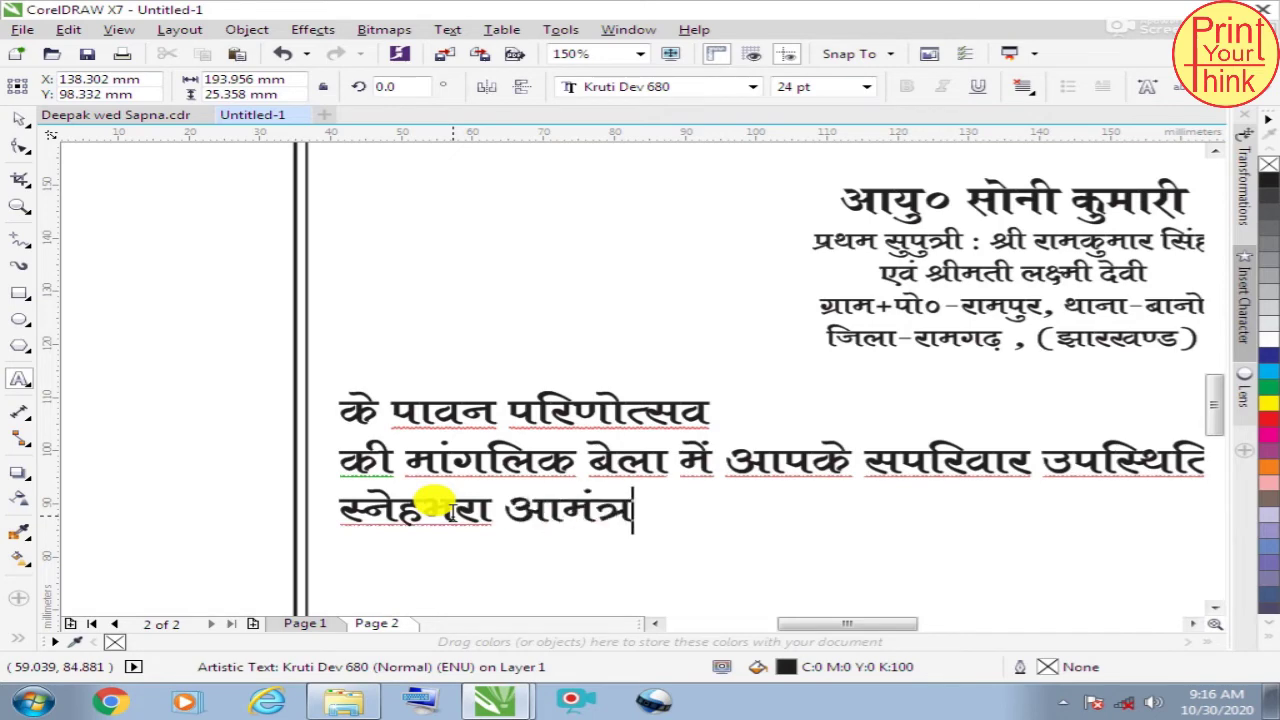
{"action": "type", "text": ".k"}
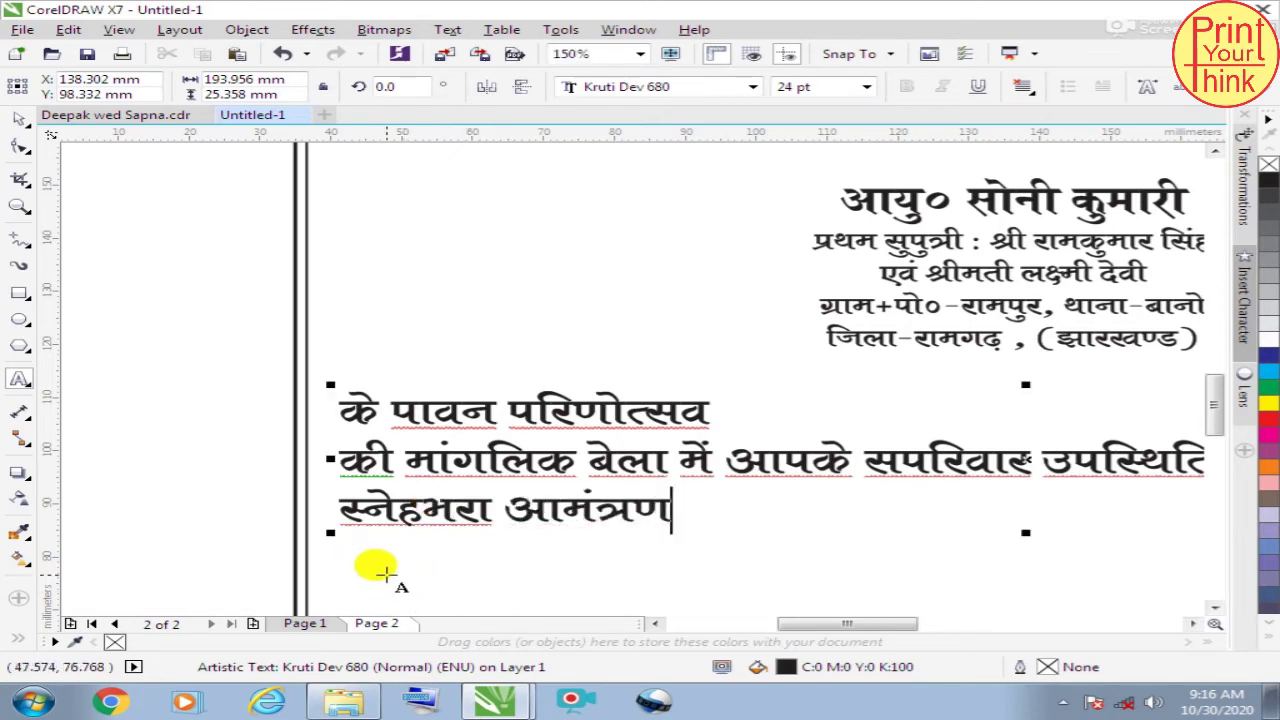
{"action": "key", "text": "ctrl+a"}
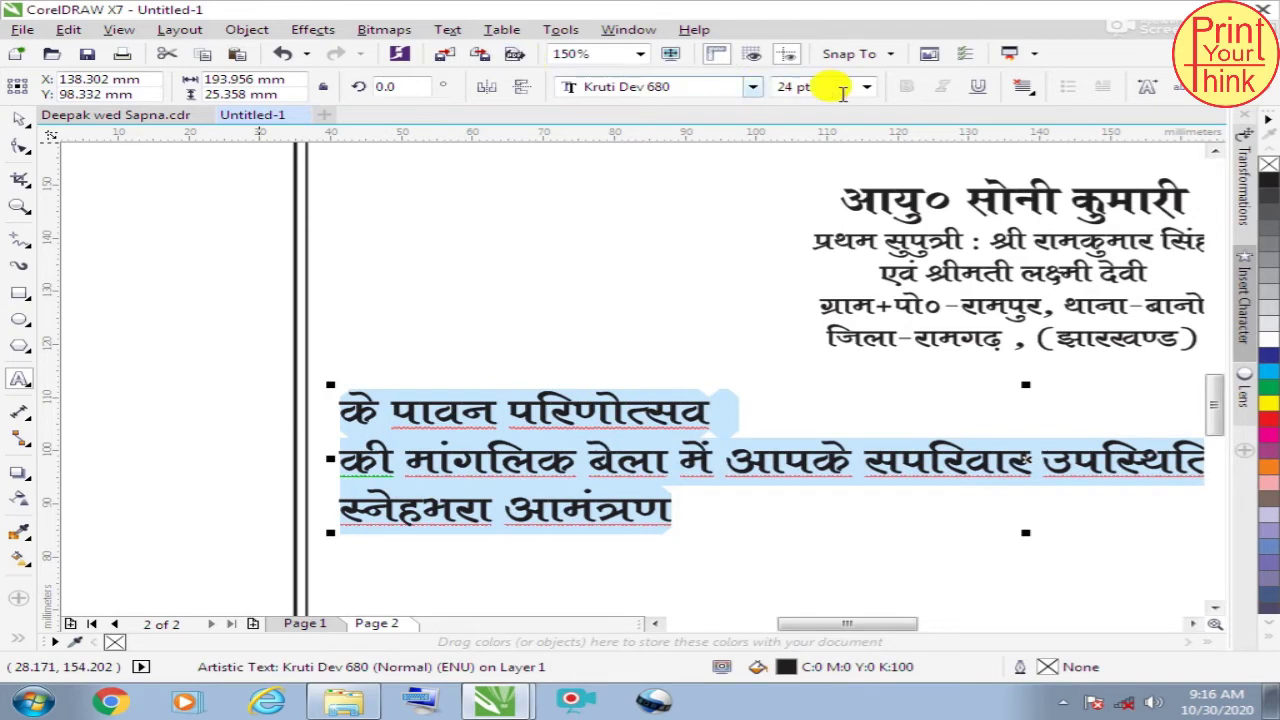
Step: Set the invitation paragraph to 16 pt and centre-align it
{"action": "left_click", "coordinate": [826, 87]}
{"action": "type", "text": "16"}
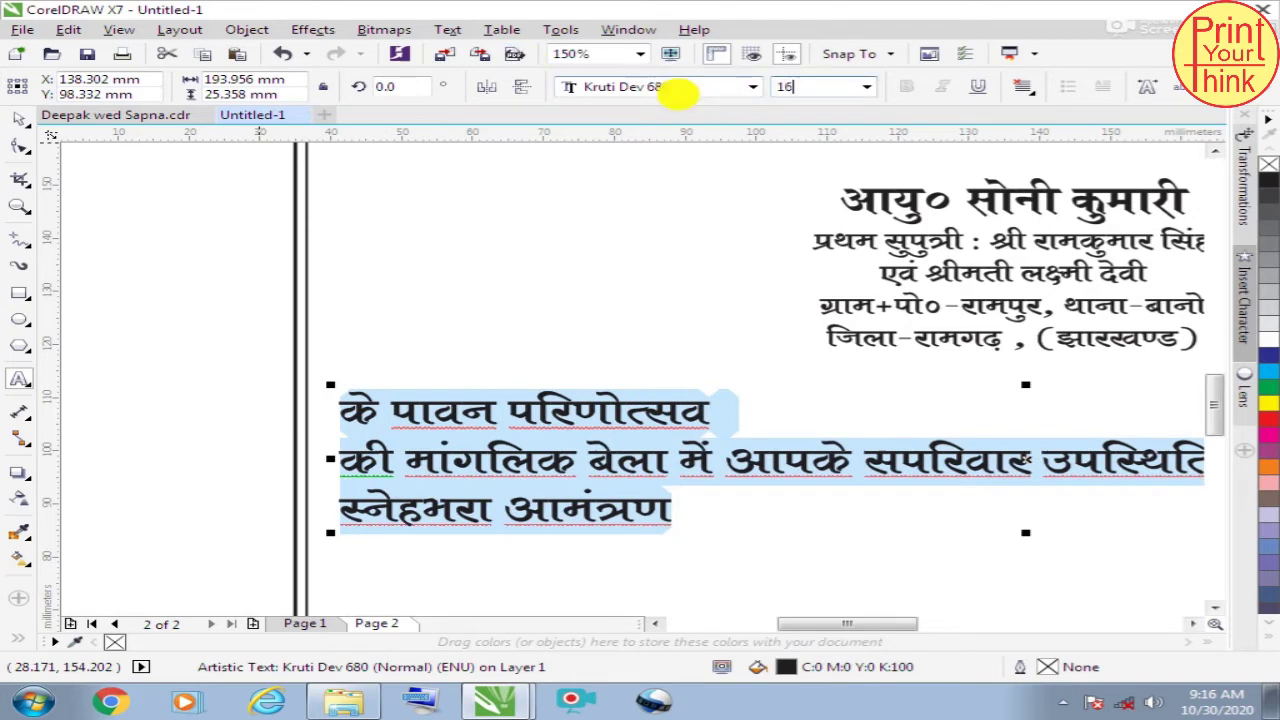
{"action": "key", "text": "Return"}
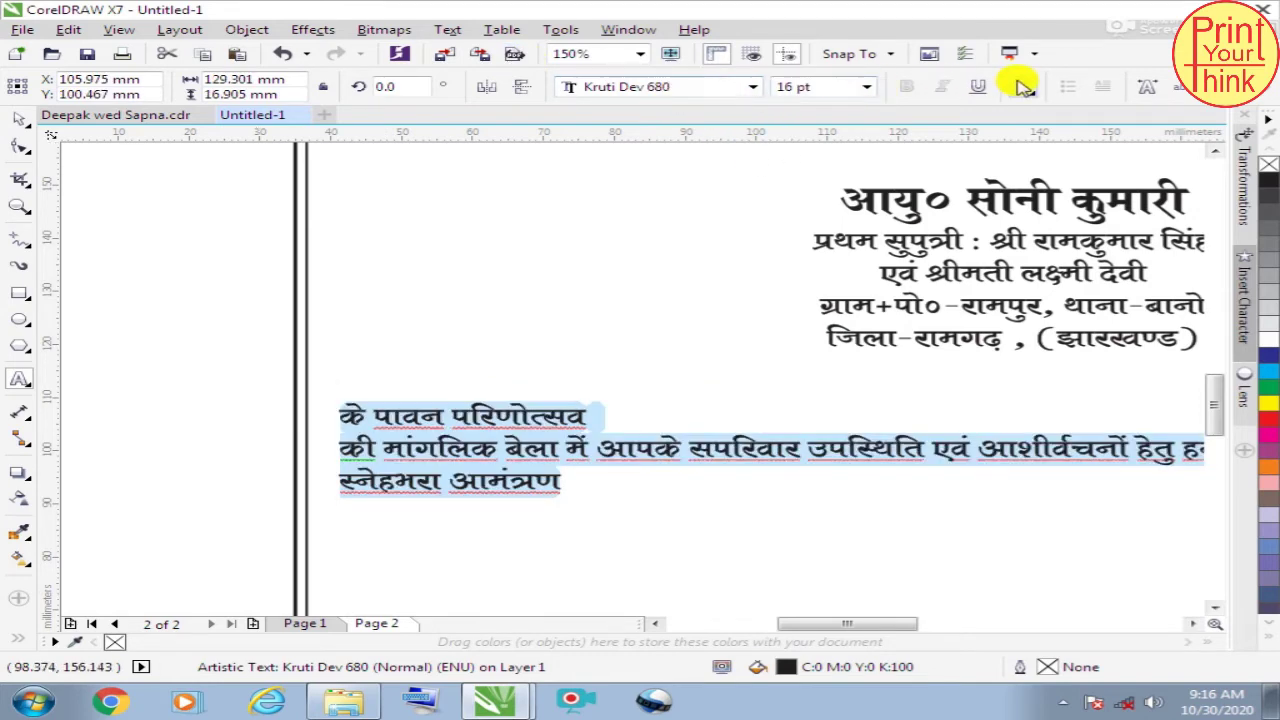
{"action": "left_click", "coordinate": [1021, 87]}
{"action": "left_click", "coordinate": [1074, 150]}
{"action": "scroll", "coordinate": [309, 409], "scroll_direction": "down", "scroll_amount": 2}
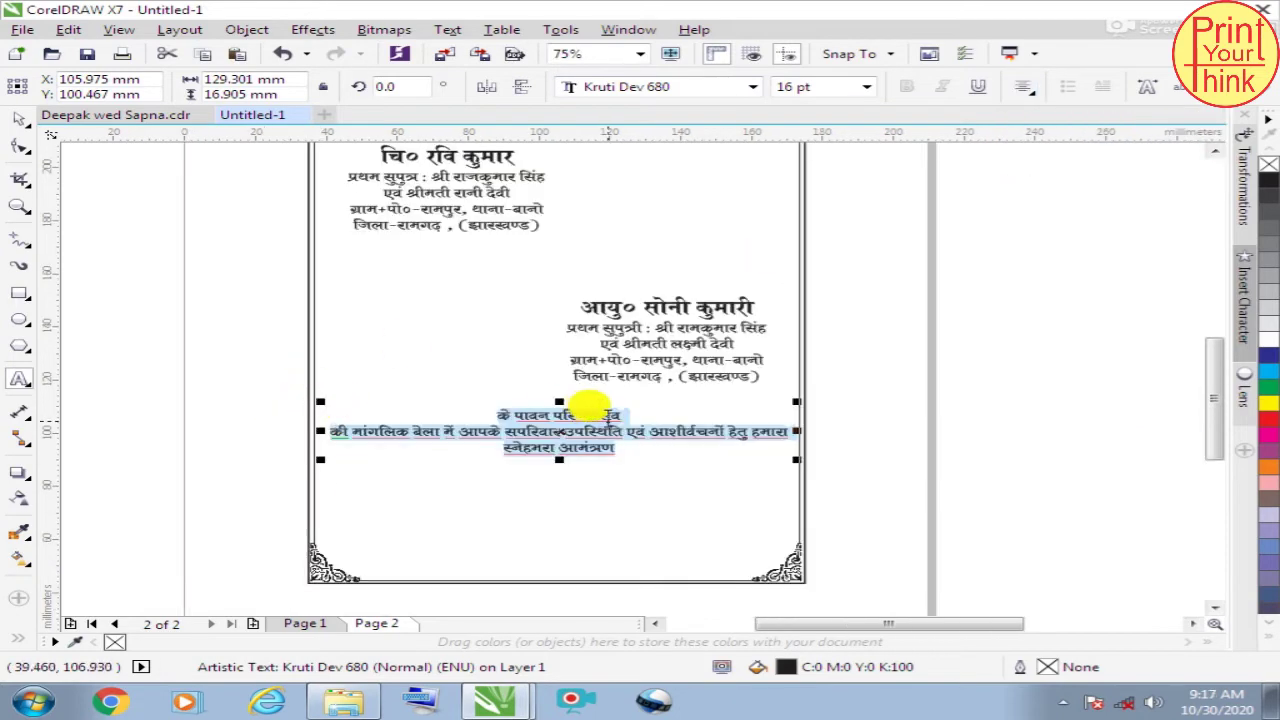
{"action": "scroll", "coordinate": [600, 409], "scroll_direction": "up", "scroll_amount": 2}
{"action": "scroll", "coordinate": [570, 405], "scroll_direction": "down", "scroll_amount": 2}
{"action": "scroll", "coordinate": [490, 410], "scroll_direction": "up", "scroll_amount": 2}
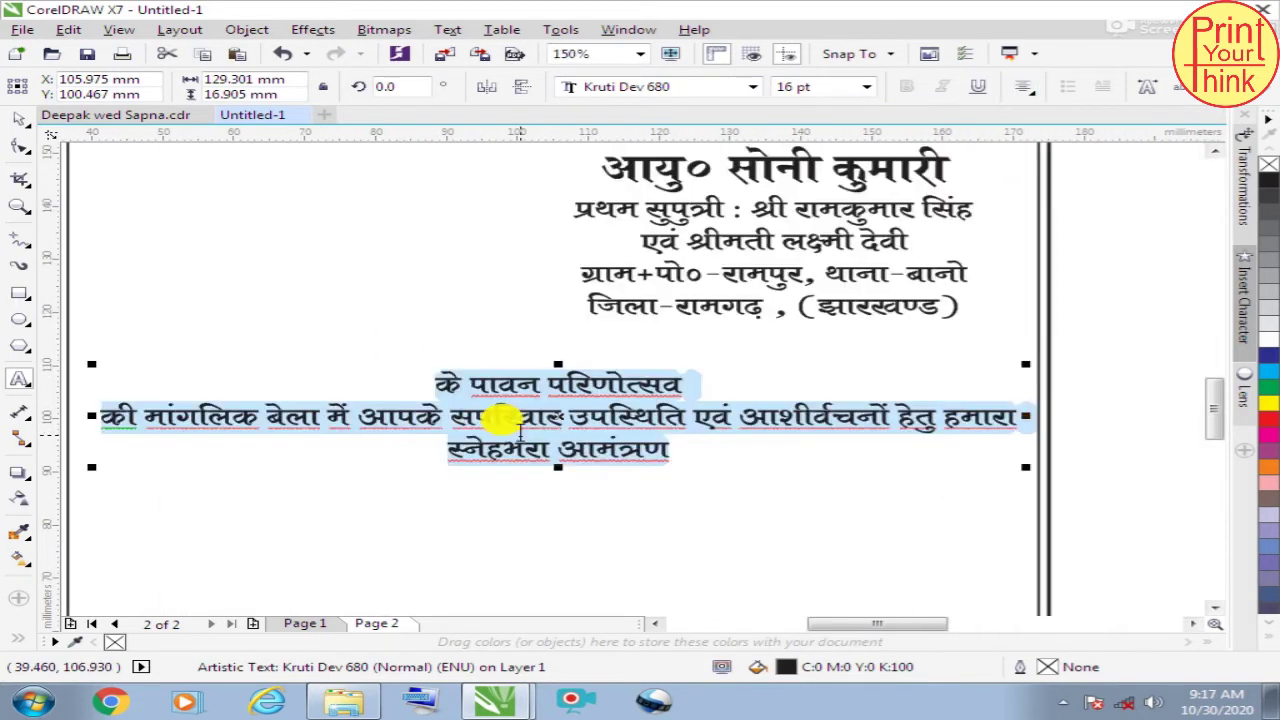
Step: Enlarge the स्नेहभरा आमंत्रण line to 20 pt
{"action": "left_click", "coordinate": [494, 443]}
{"action": "left_click_drag", "start_coordinate": [440, 448], "coordinate": [688, 455]}
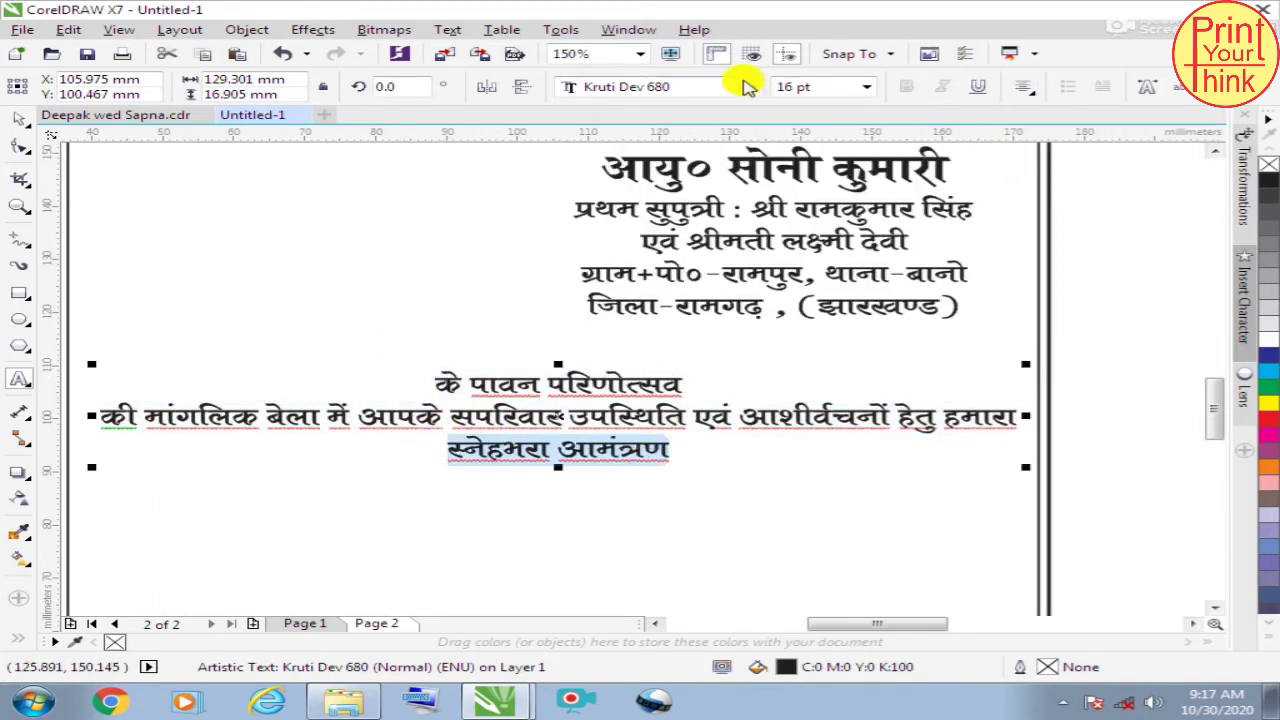
{"action": "left_click", "coordinate": [826, 86]}
{"action": "type", "text": "20"}
{"action": "key", "text": "Return"}
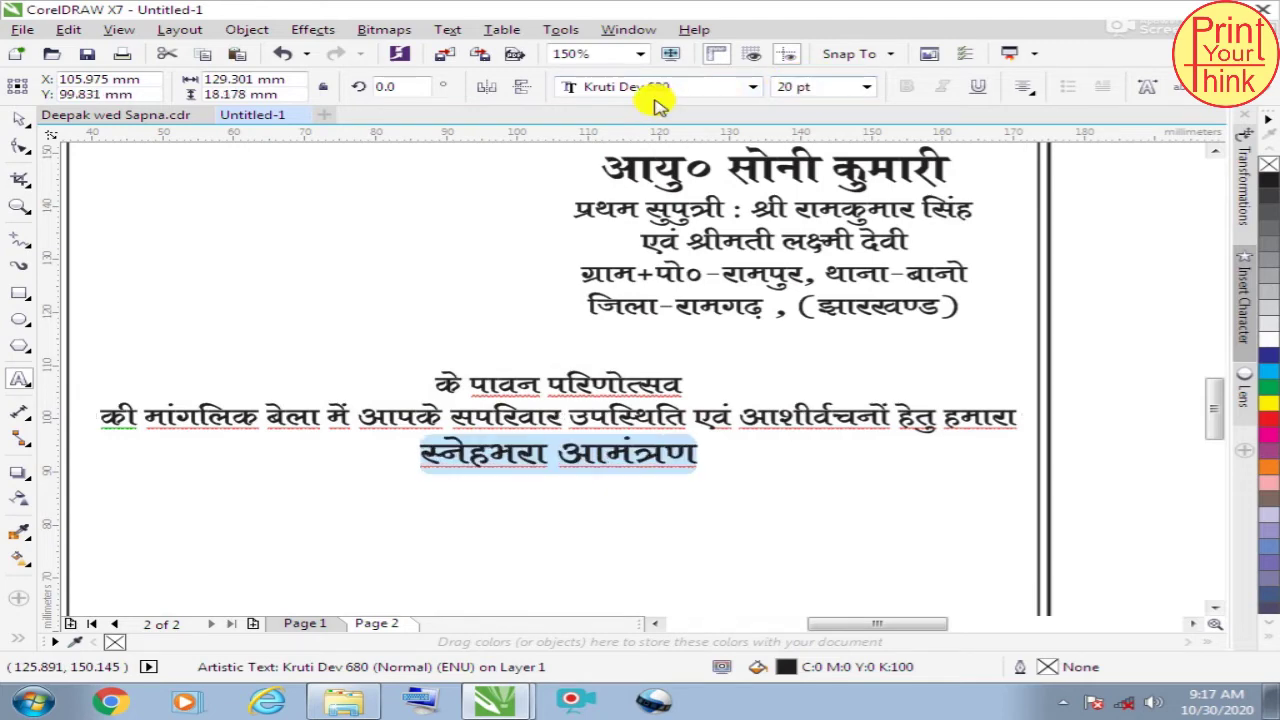
Step: Change the whole invitation paragraph's font to Kruti Dev 630
{"action": "left_click", "coordinate": [19, 119]}
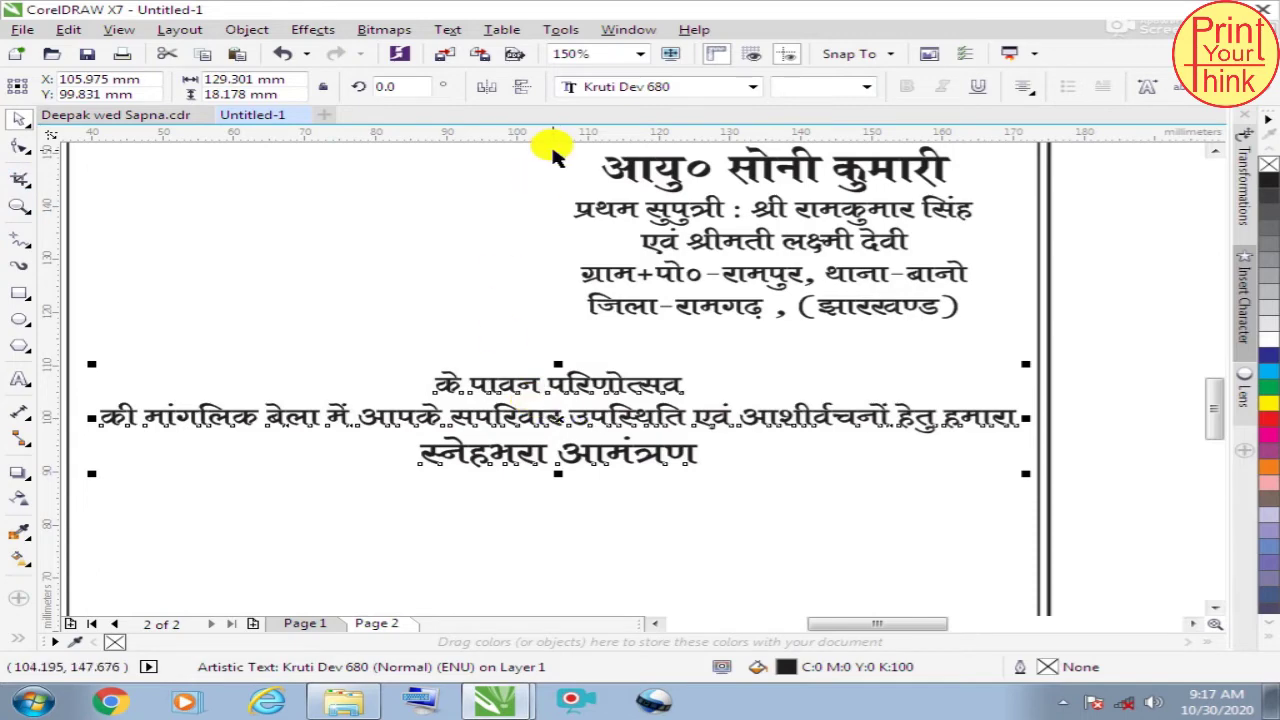
{"action": "left_click", "coordinate": [605, 90]}
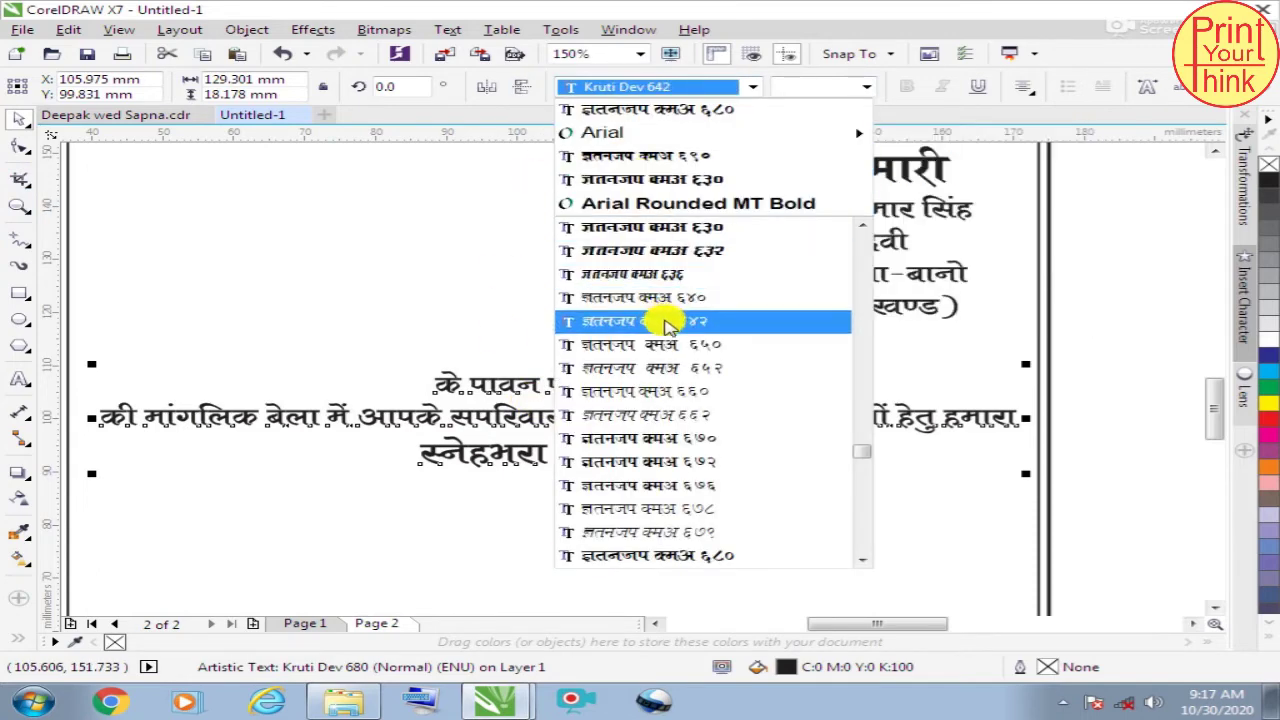
{"action": "scroll", "coordinate": [683, 500], "scroll_direction": "up", "scroll_amount": 2}
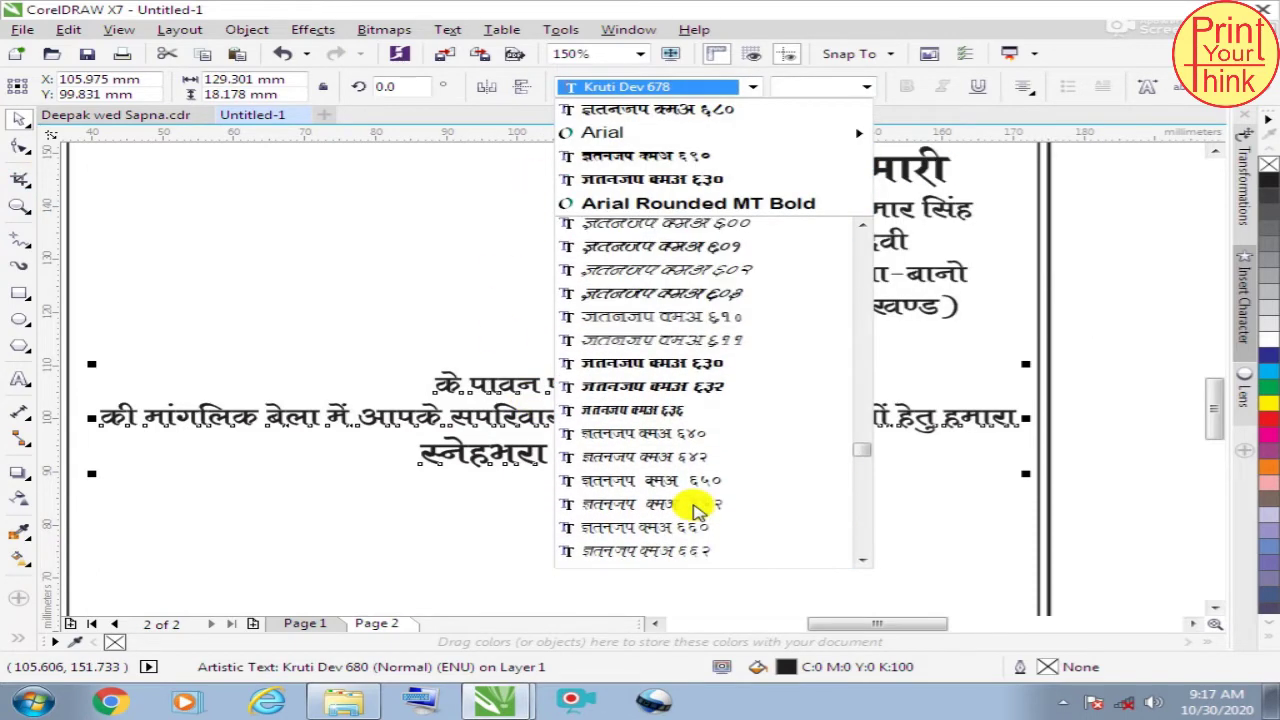
{"action": "scroll", "coordinate": [700, 460], "scroll_direction": "up", "scroll_amount": 1}
{"action": "left_click", "coordinate": [712, 438]}
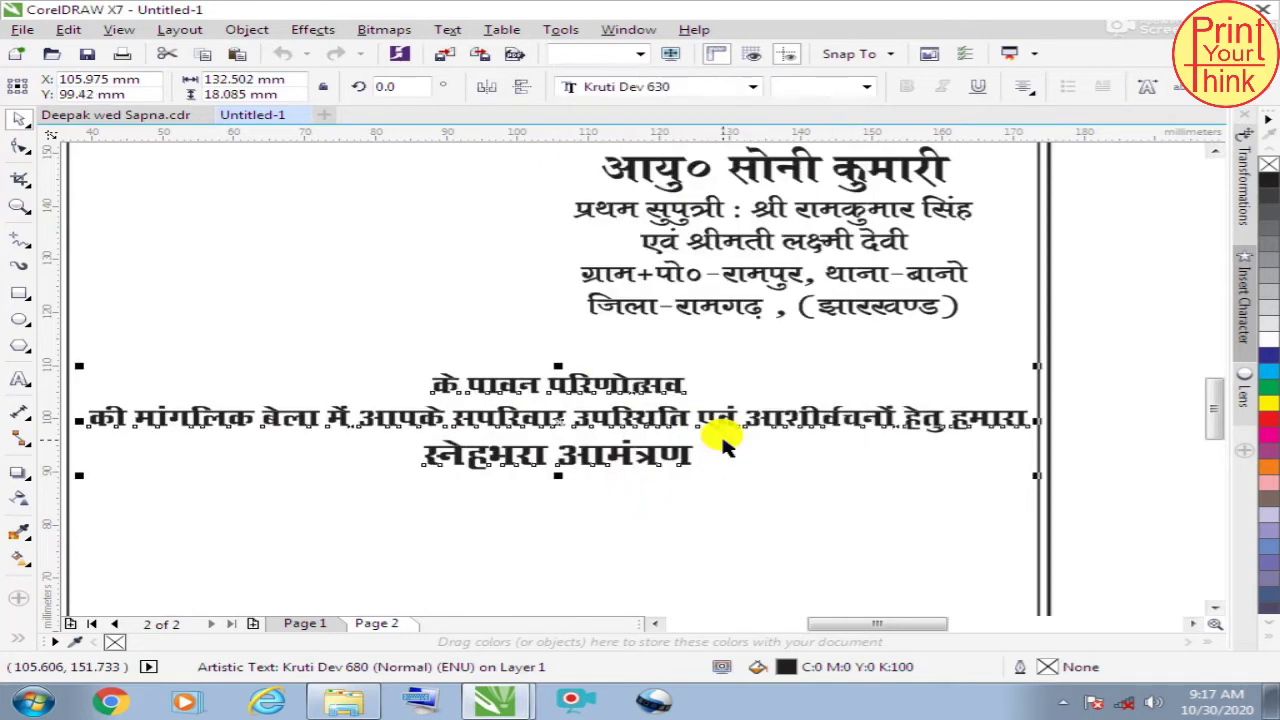
{"action": "left_click", "coordinate": [1080, 355]}
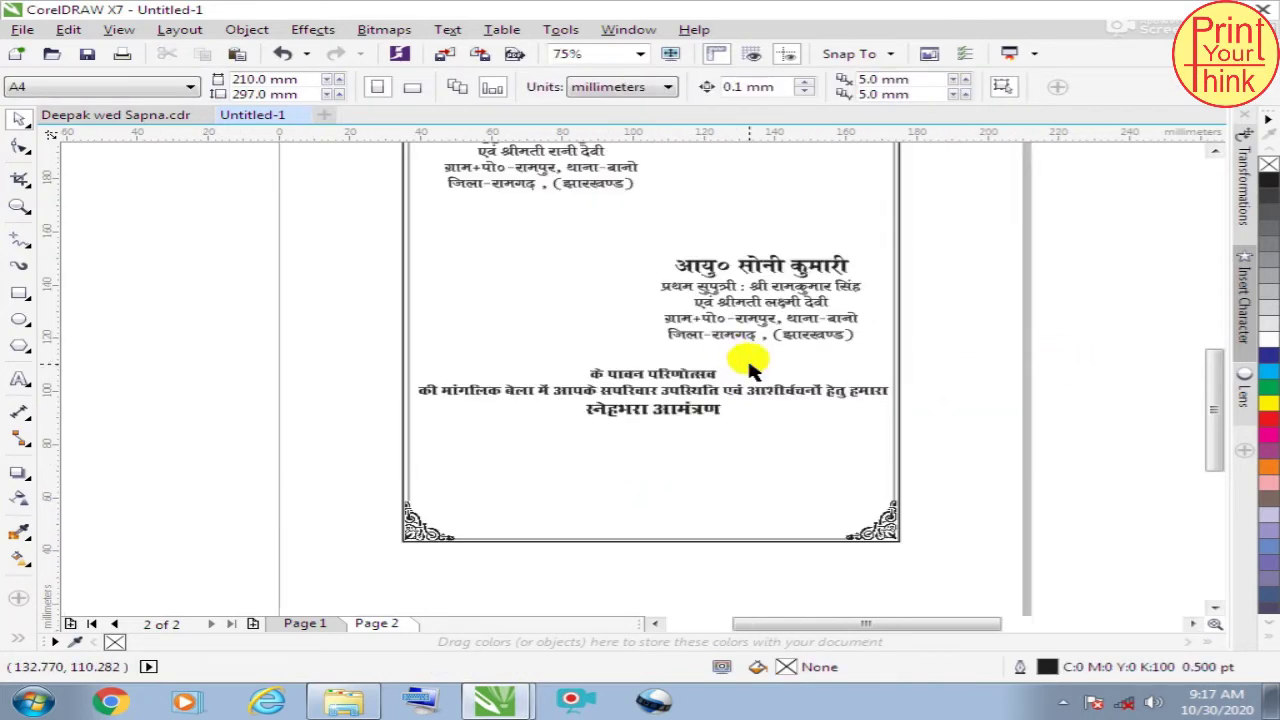
{"action": "scroll", "coordinate": [745, 365], "scroll_direction": "down", "scroll_amount": 1}
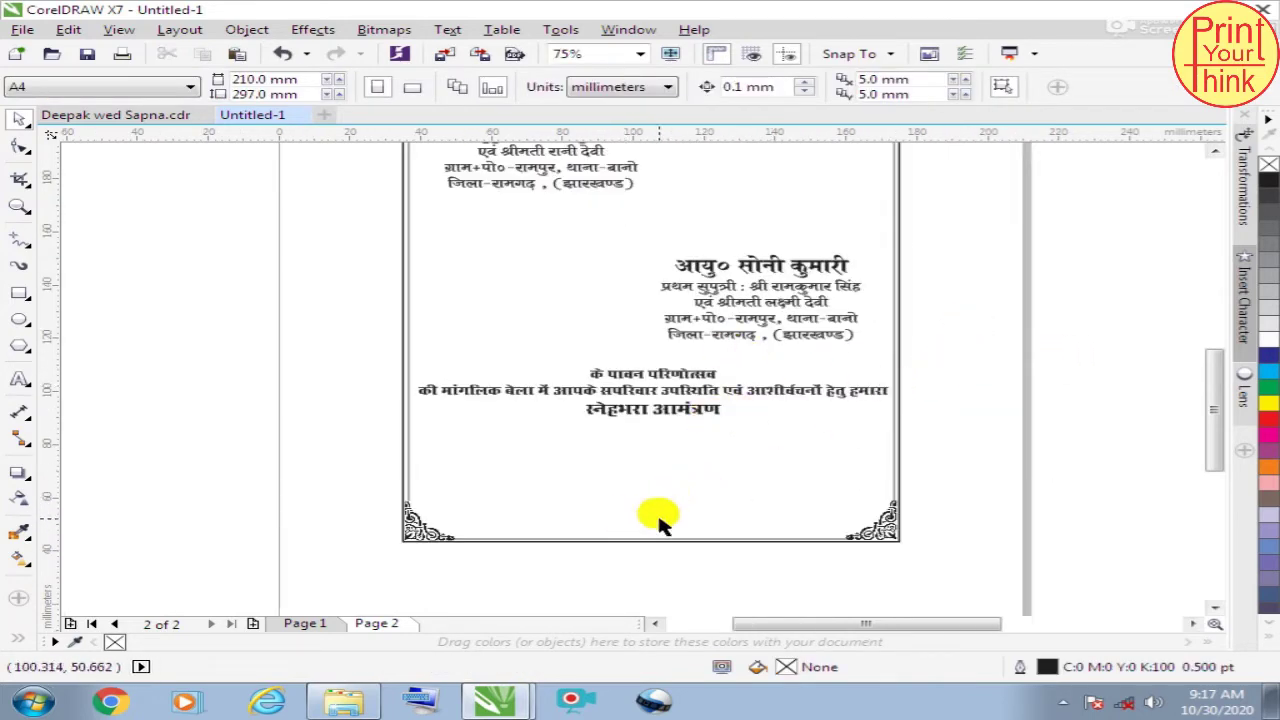
{"action": "scroll", "coordinate": [672, 474], "scroll_direction": "up", "scroll_amount": 1}
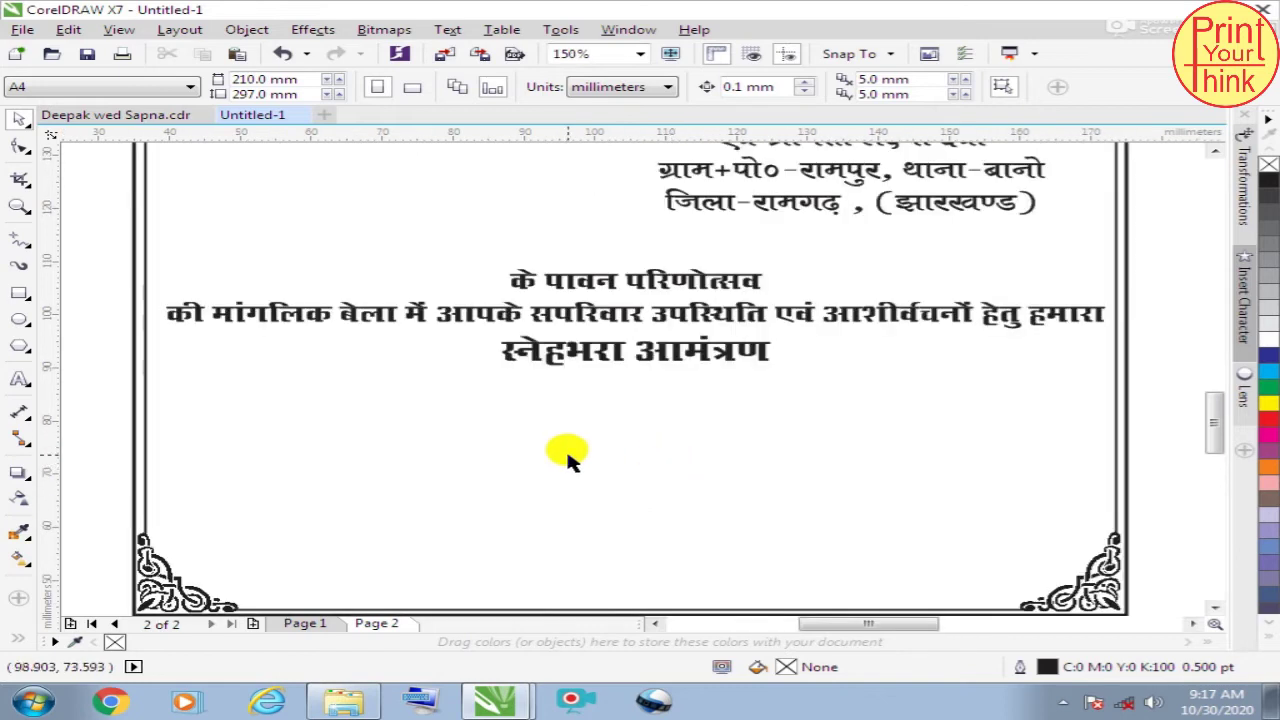
{"action": "left_click", "coordinate": [19, 378]}
Step: Start a new text below the invitation in Kruti Dev 680 at 16 pt
{"action": "left_click", "coordinate": [200, 432]}
{"action": "left_click", "coordinate": [666, 86]}
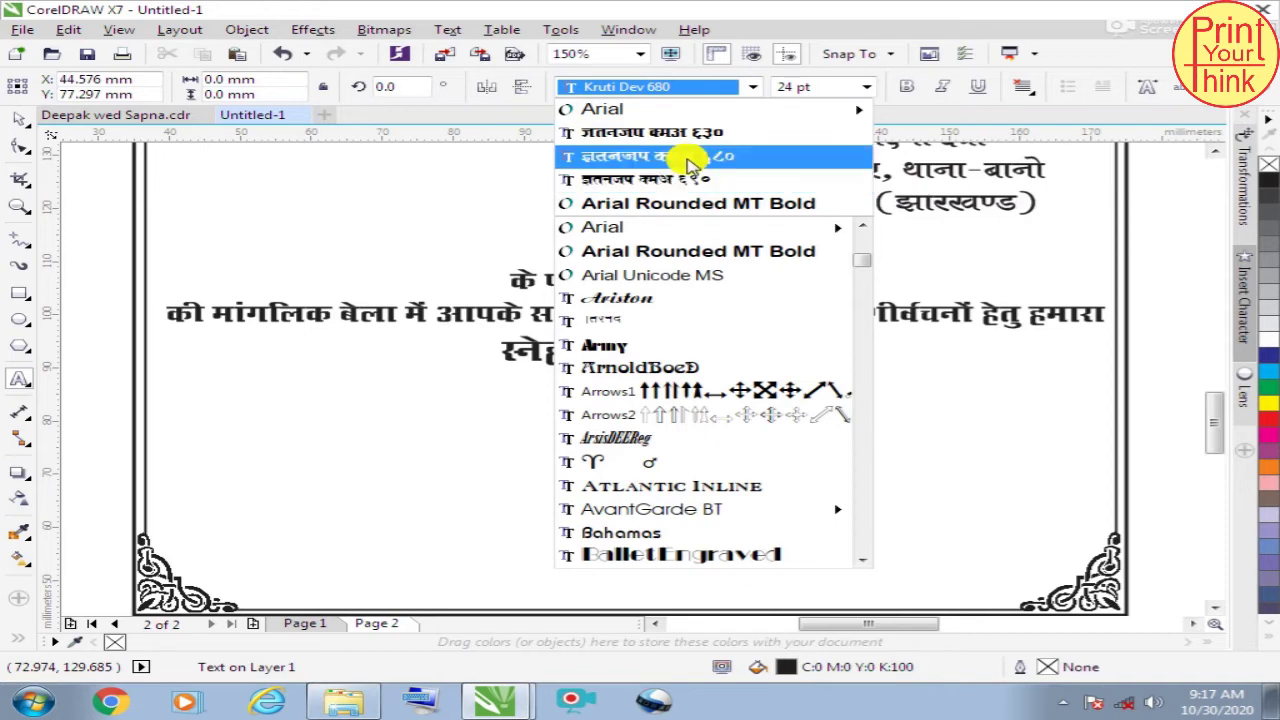
{"action": "left_click", "coordinate": [690, 160]}
{"action": "left_click", "coordinate": [820, 87]}
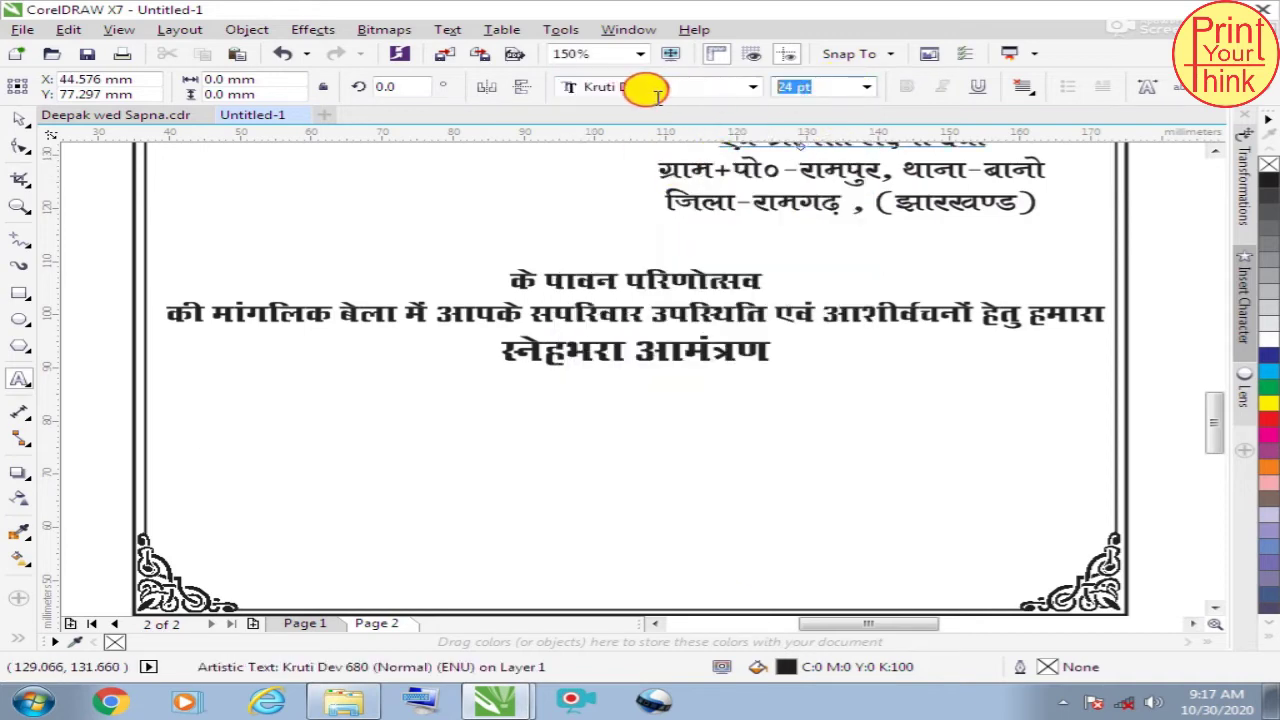
{"action": "type", "text": "16"}
{"action": "key", "text": "Return"}
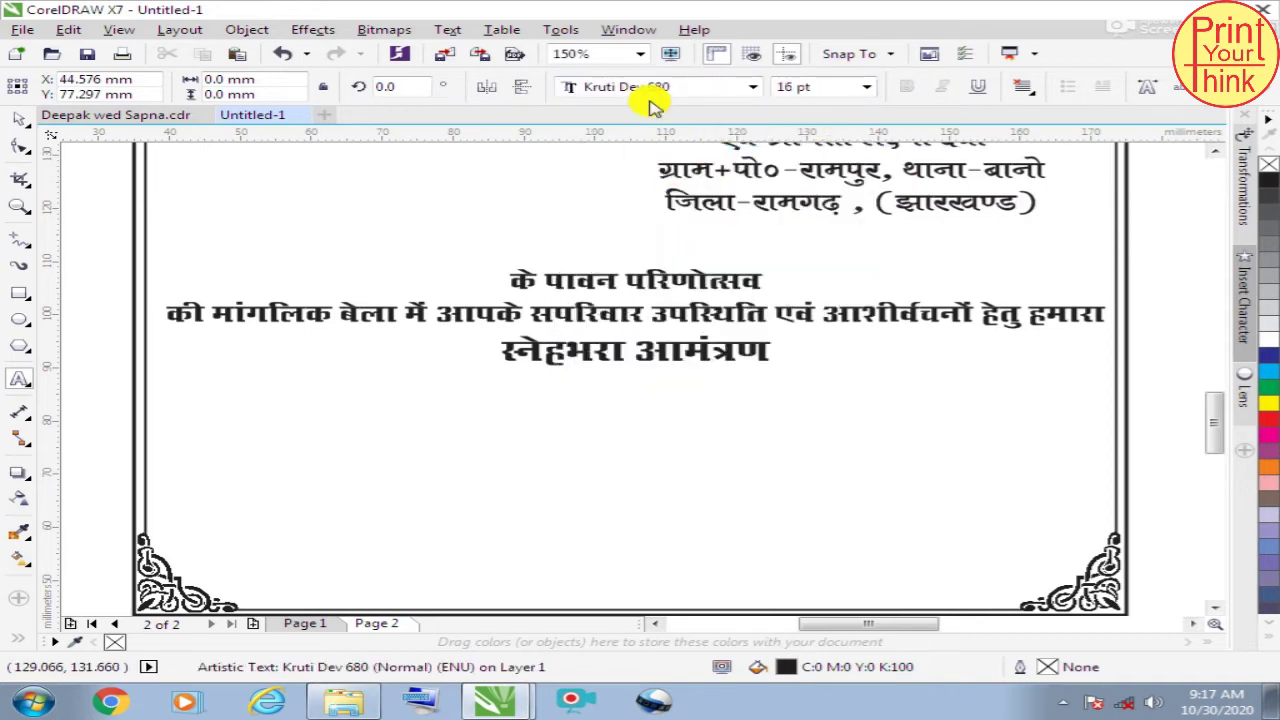
Step: Type the heading दर्शनाभिलाषी : followed by the list of family names
{"action": "type", "text": "n'"}
{"action": "type", "text": "ukh"}
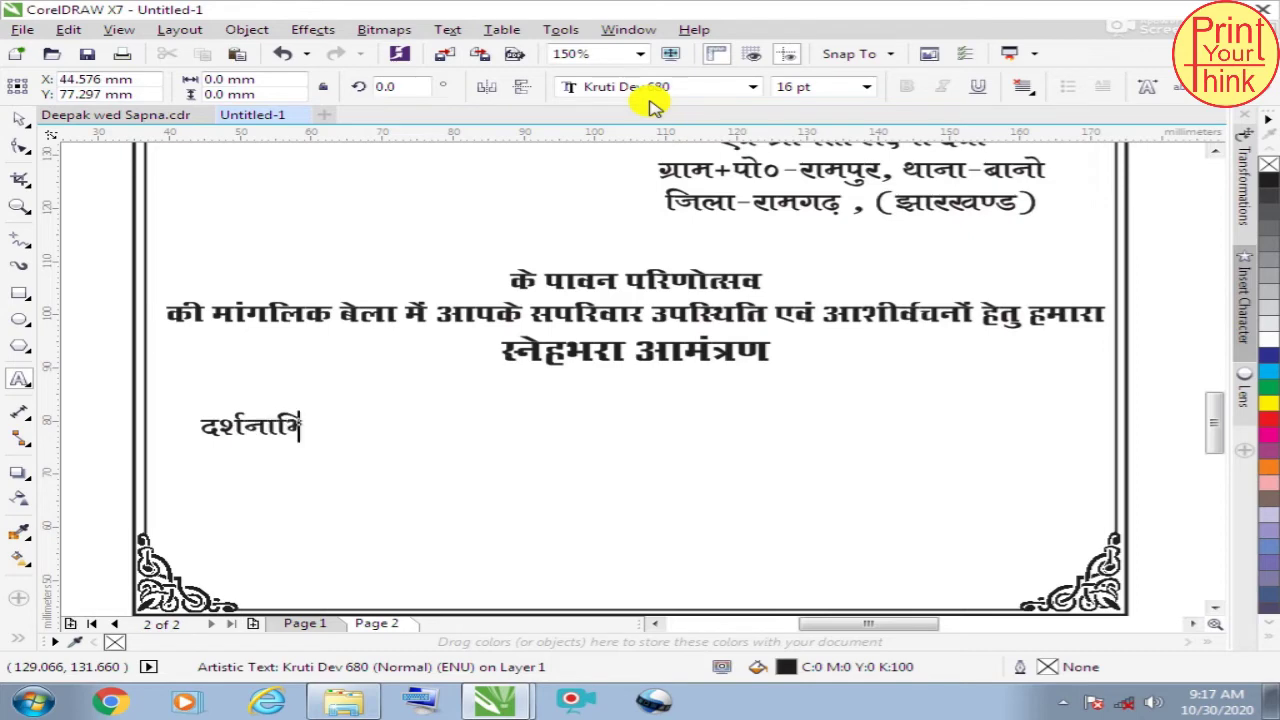
{"action": "type", "text": "Hkykl"}
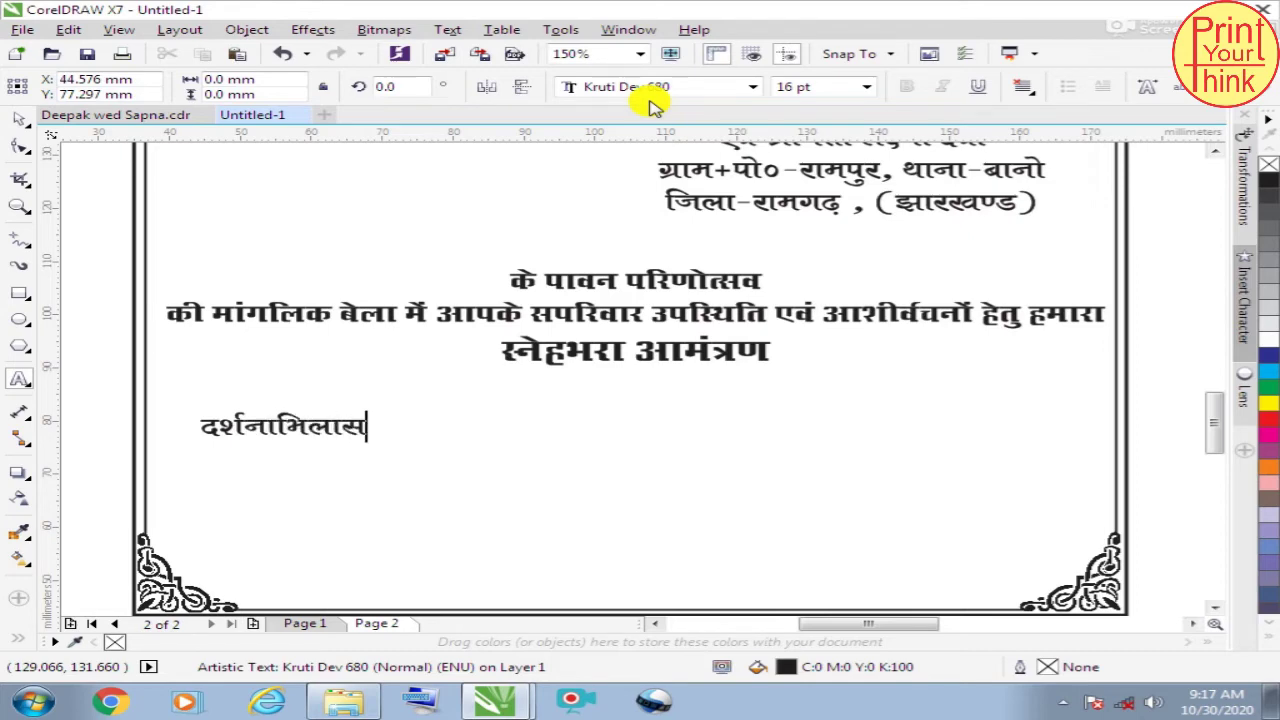
{"action": "key", "text": "BackSpace"}
{"action": "type", "text": ":"}
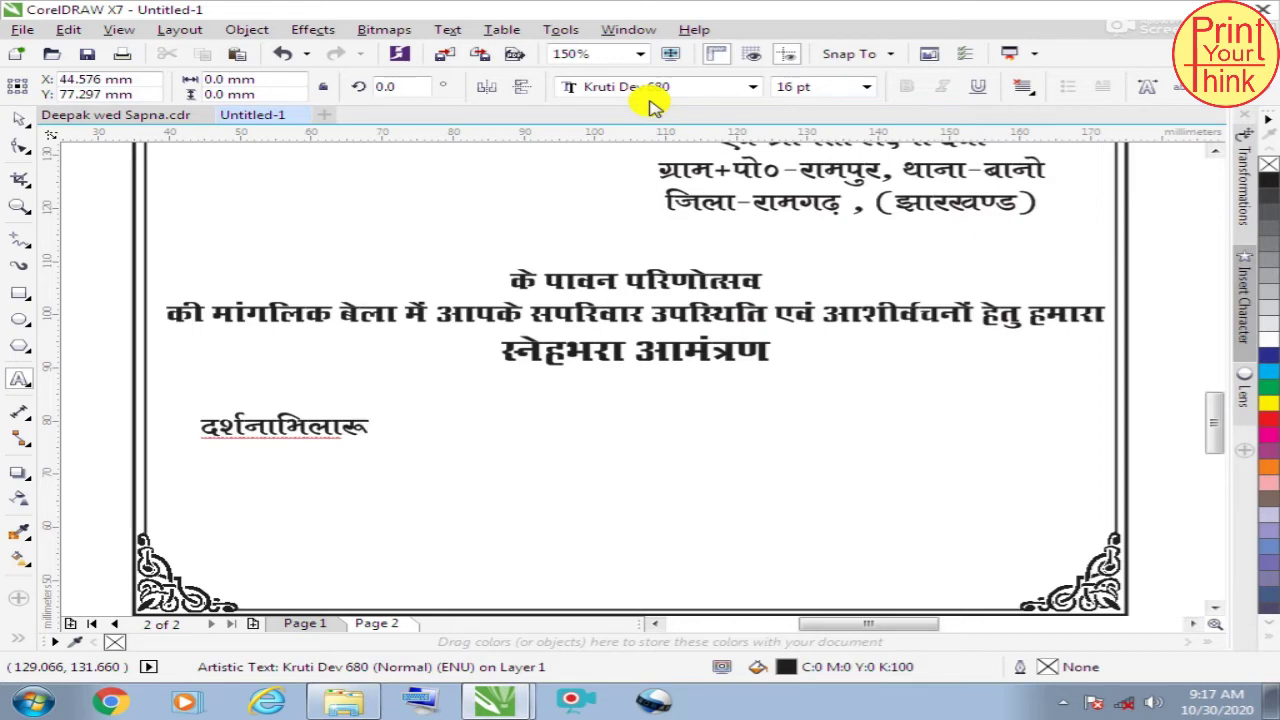
{"action": "key", "text": "BackSpace"}
{"action": "type", "text": "\"h"}
{"action": "type", "text": "jke "}
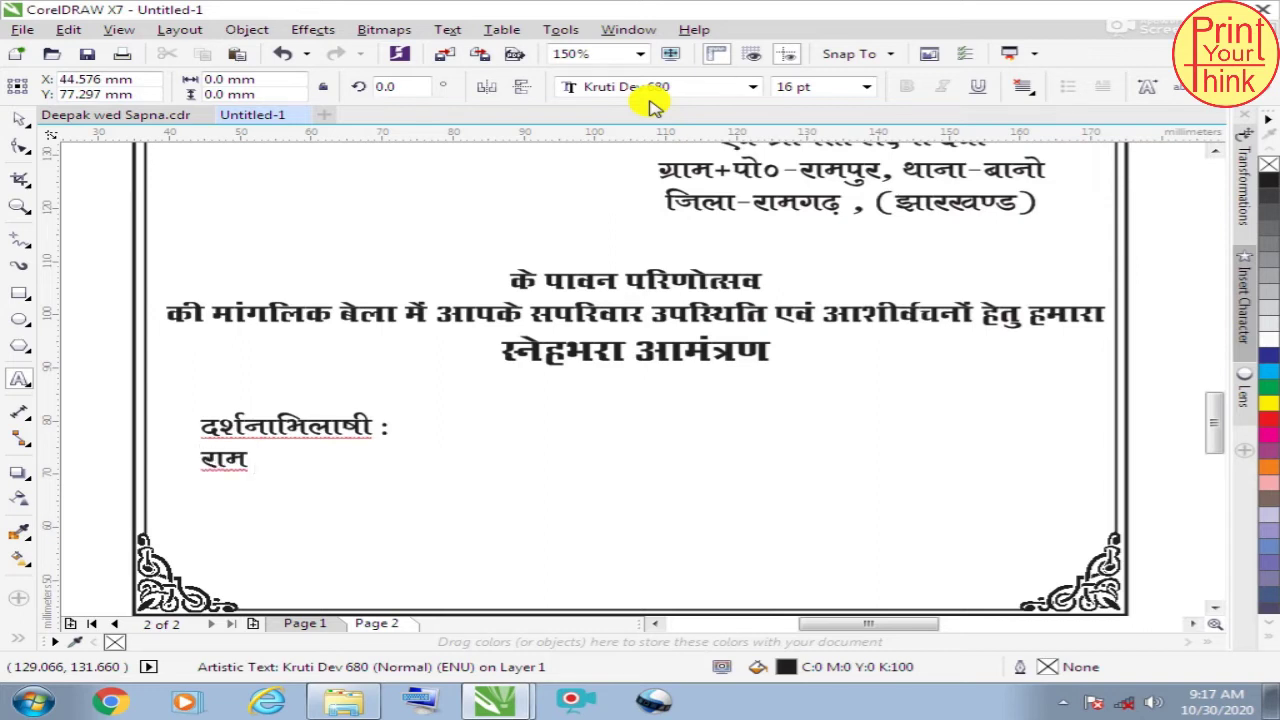
{"action": "type", "text": ", "}
{"action": "type", "text": "'k"}
{"action": "key", "text": "BackSpace"}
{"action": "type", "text": ";ke"}
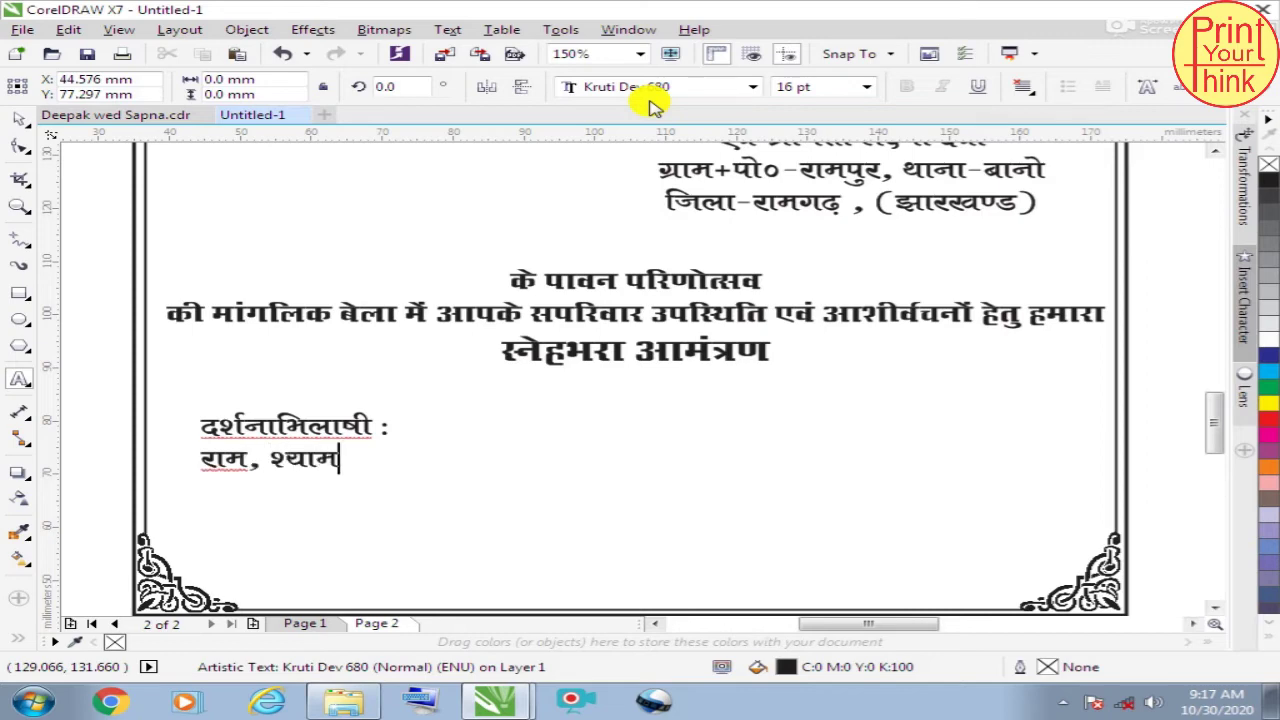
{"action": "type", "text": ","}
{"action": "type", "text": "x"}
{"action": "type", "text": "k"}
{"action": "type", "text": "tdq"}
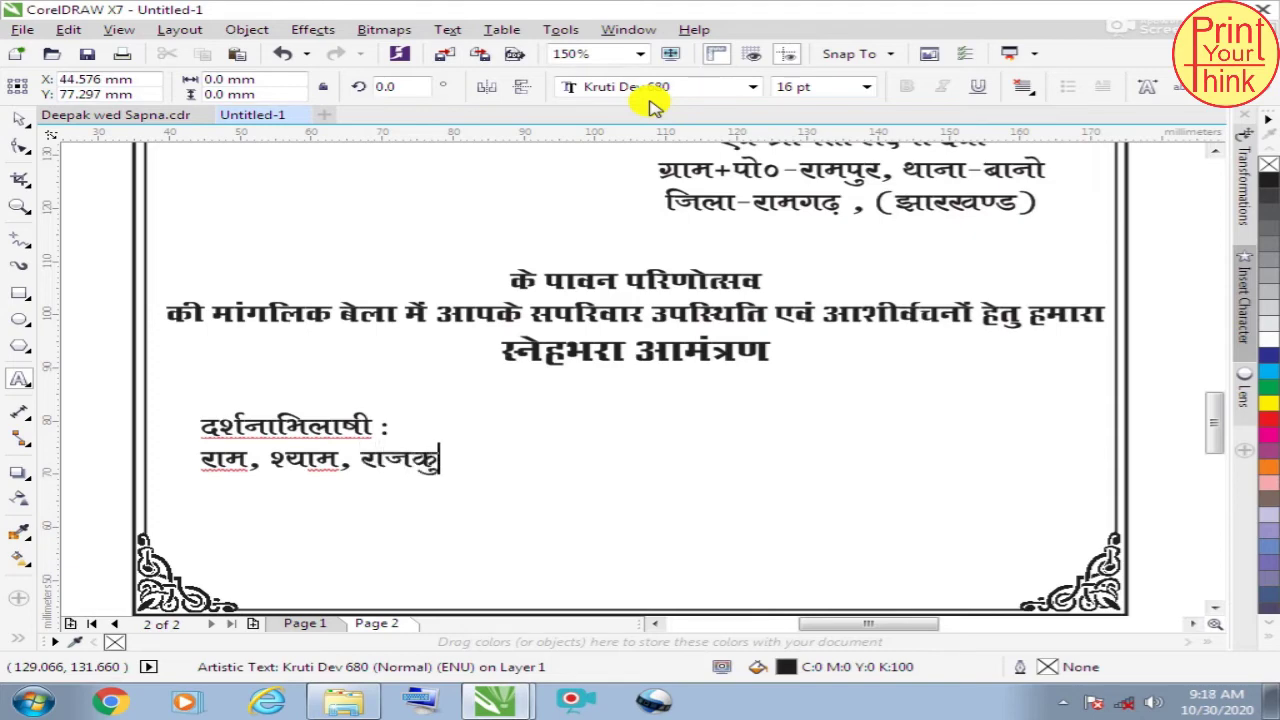
{"action": "type", "text": "ekj]"}
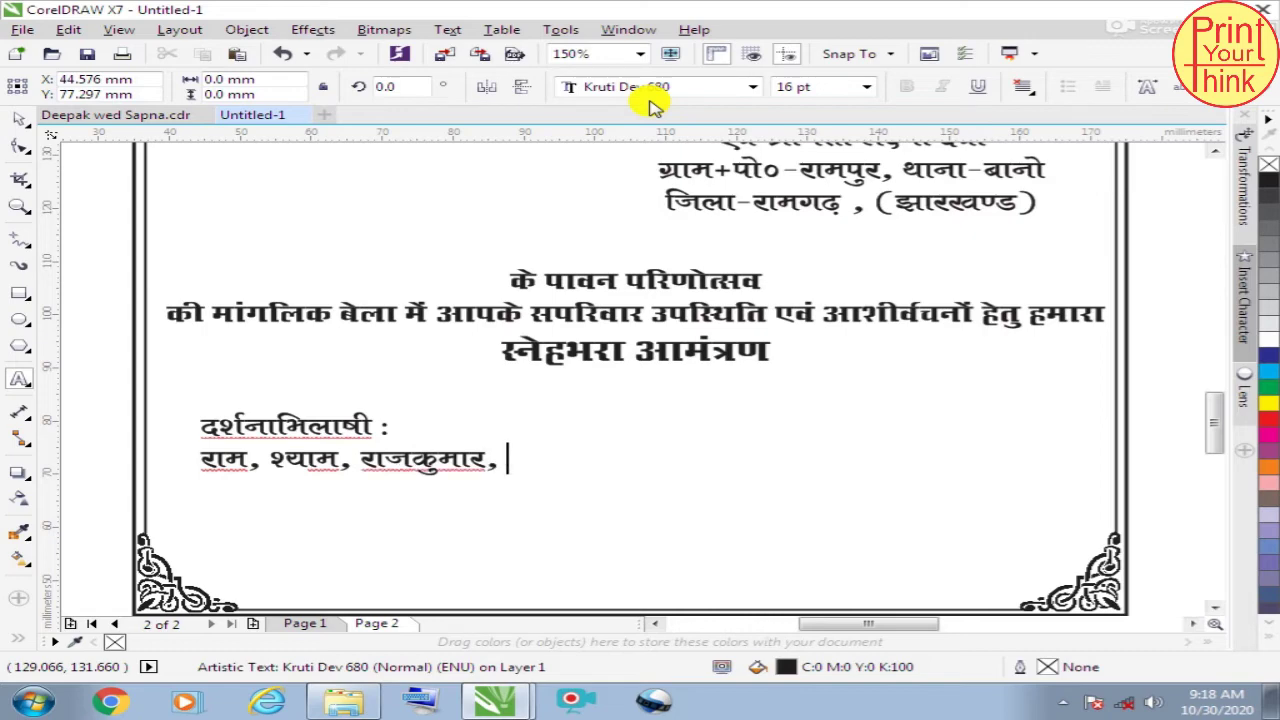
{"action": "type", "text": " fot;"}
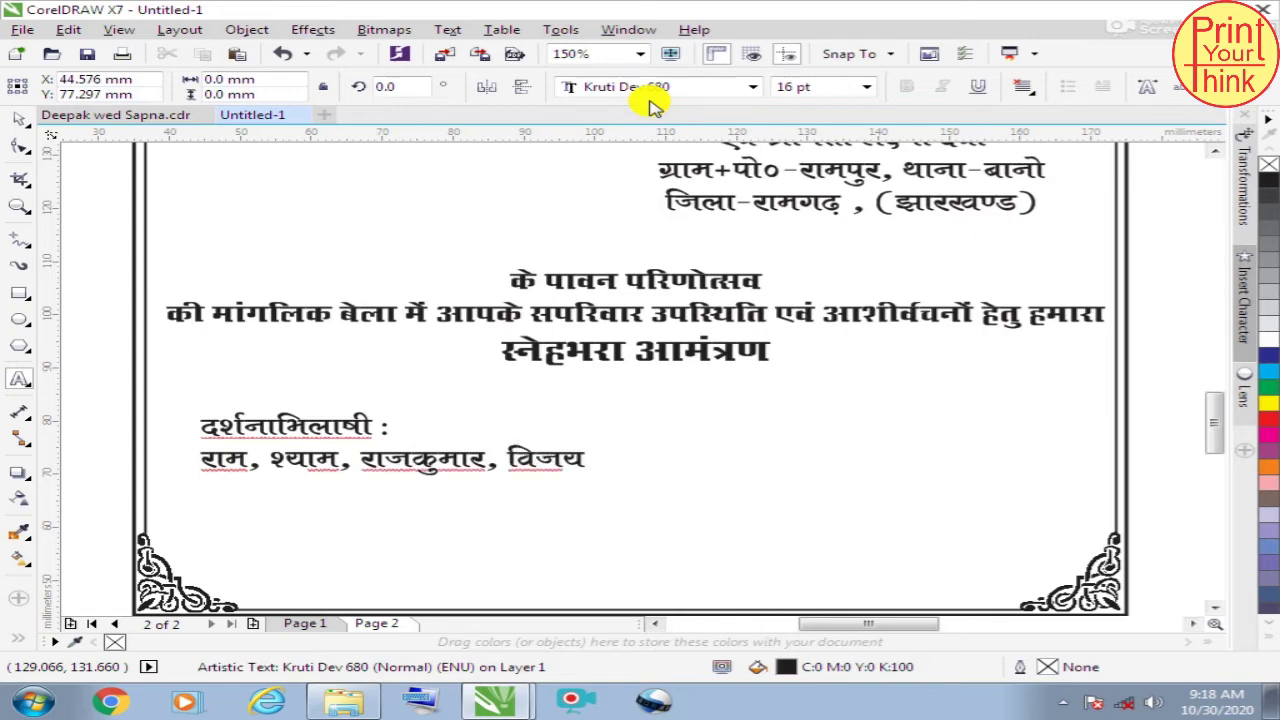
{"action": "type", "text": " vt;"}
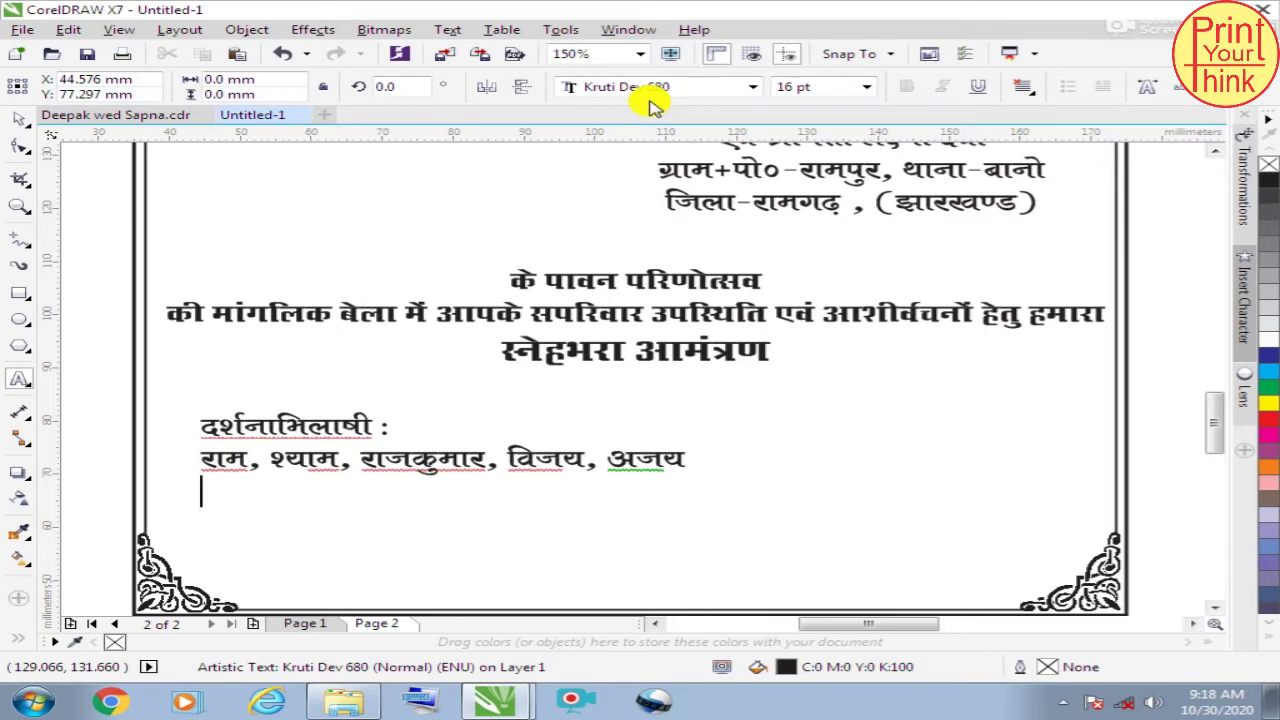
{"action": "type", "text": "'p"}
{"action": "type", "text": "h"}
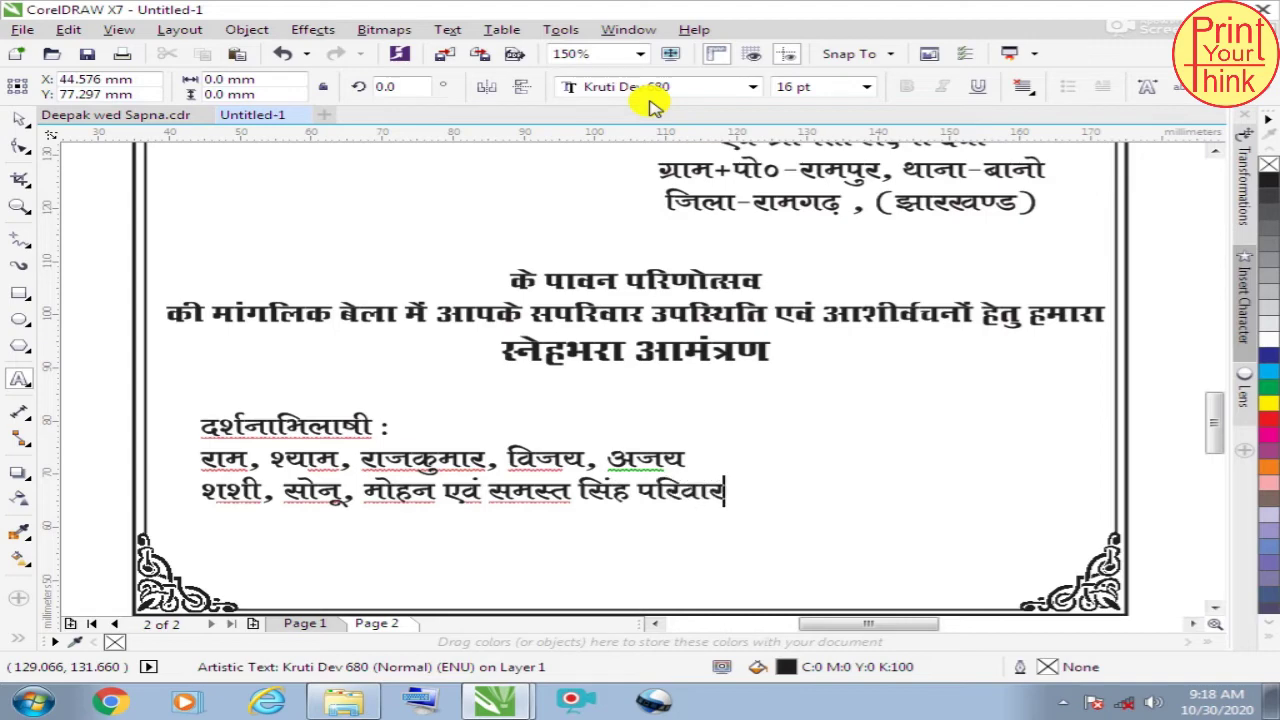
{"action": "left_click", "coordinate": [578, 452]}
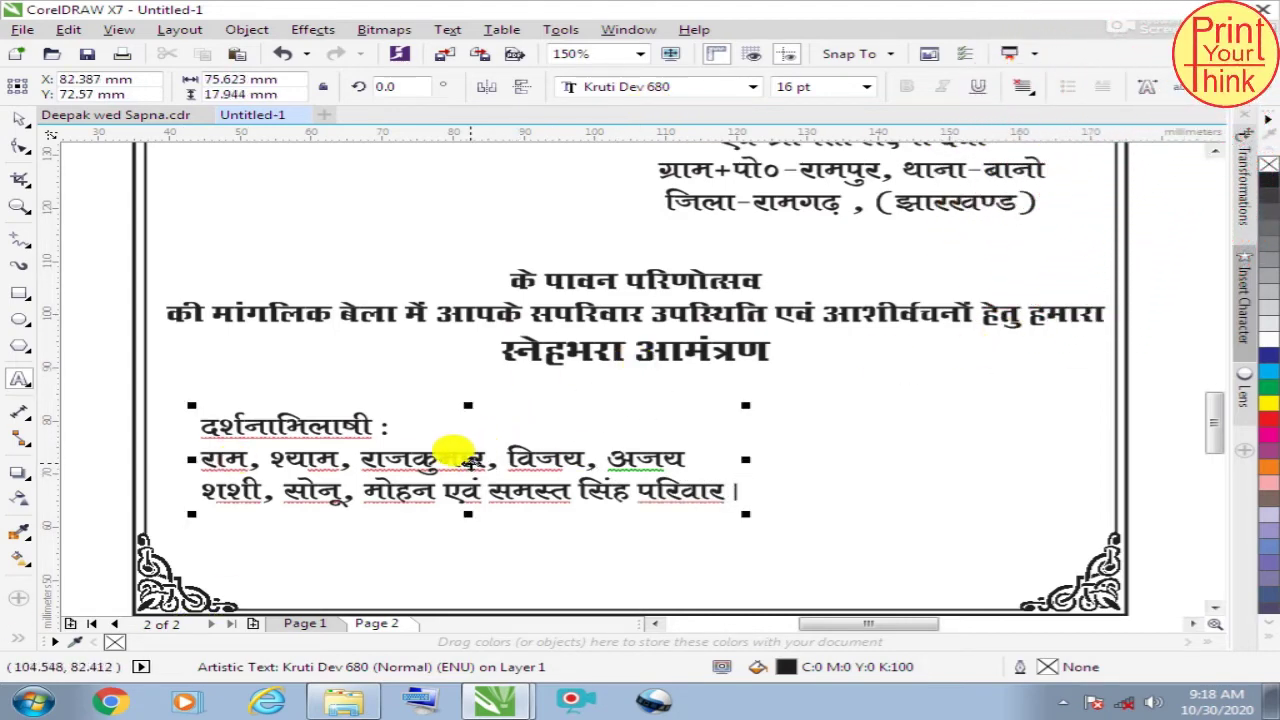
Step: Move the दर्शनाभिलाषी block near the bottom border and copy it to the bottom right
{"action": "left_click_drag", "start_coordinate": [468, 463], "coordinate": [462, 537]}
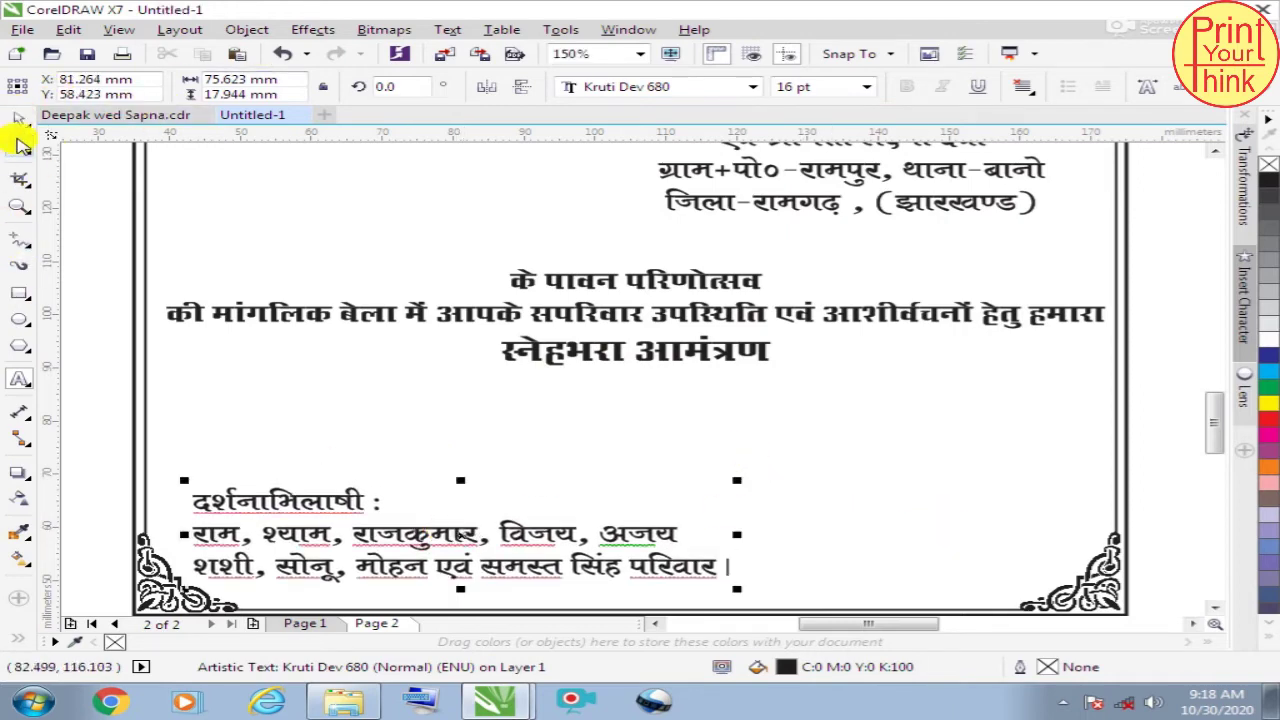
{"action": "left_click", "coordinate": [14, 377]}
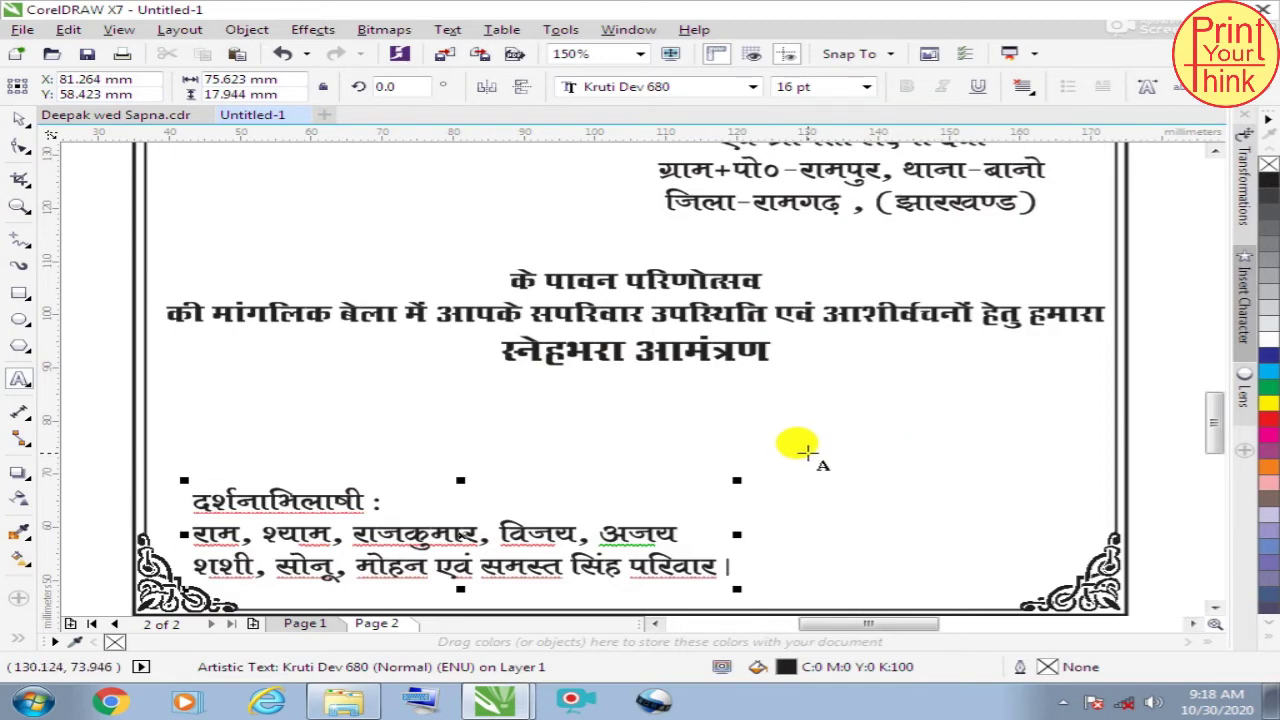
{"action": "left_click", "coordinate": [22, 120]}
{"action": "left_click", "coordinate": [232, 490]}
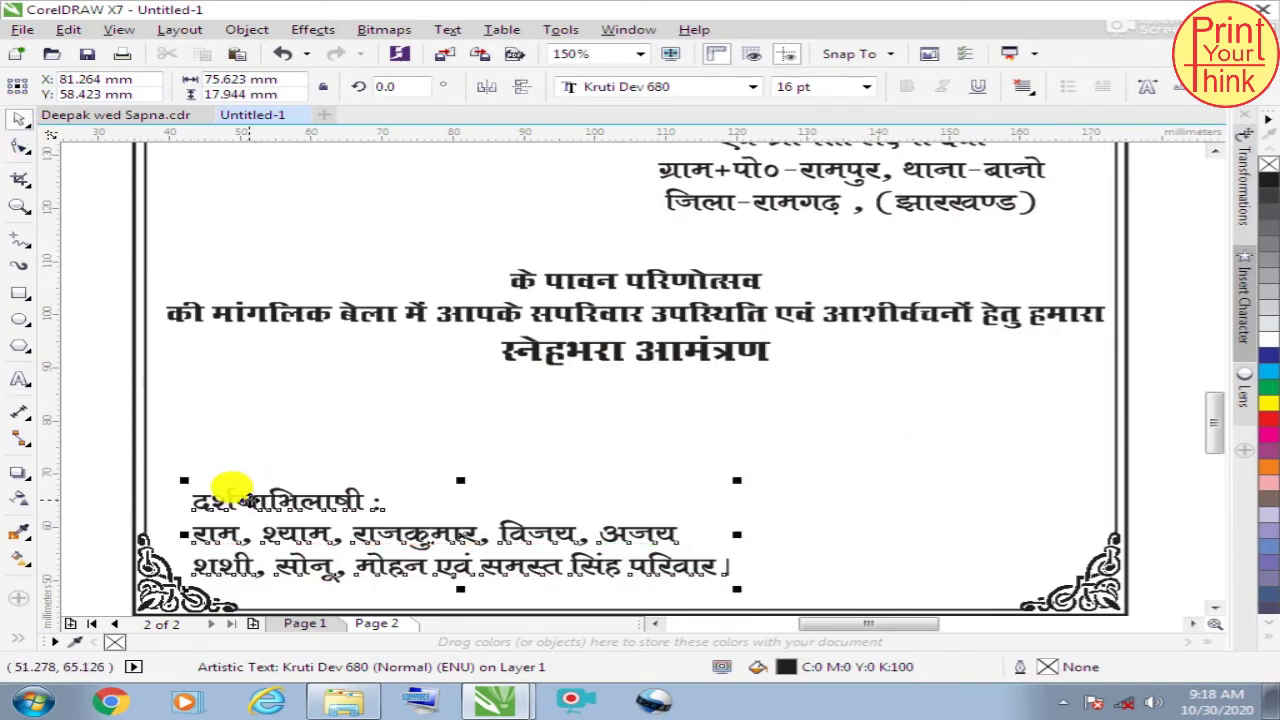
{"action": "left_click_drag", "start_coordinate": [232, 490], "coordinate": [875, 465]}
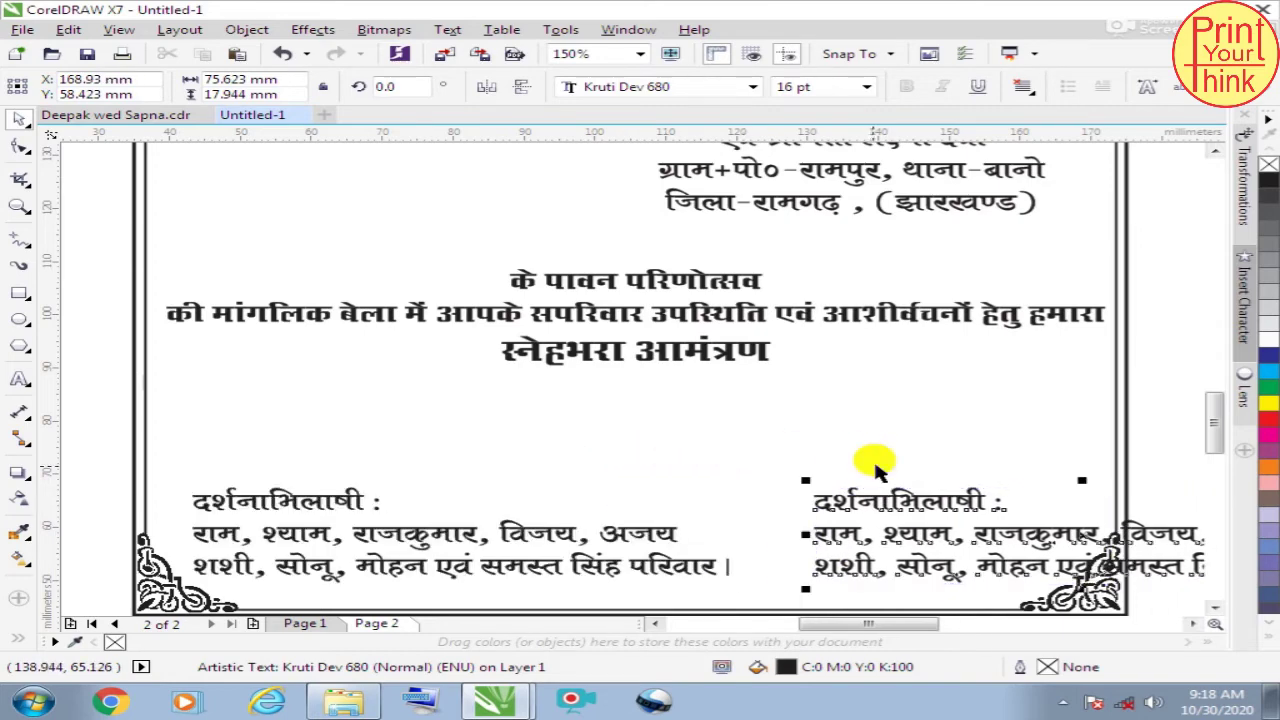
Step: Replace the copied block's text with आकांक्षी
{"action": "left_click", "coordinate": [18, 378]}
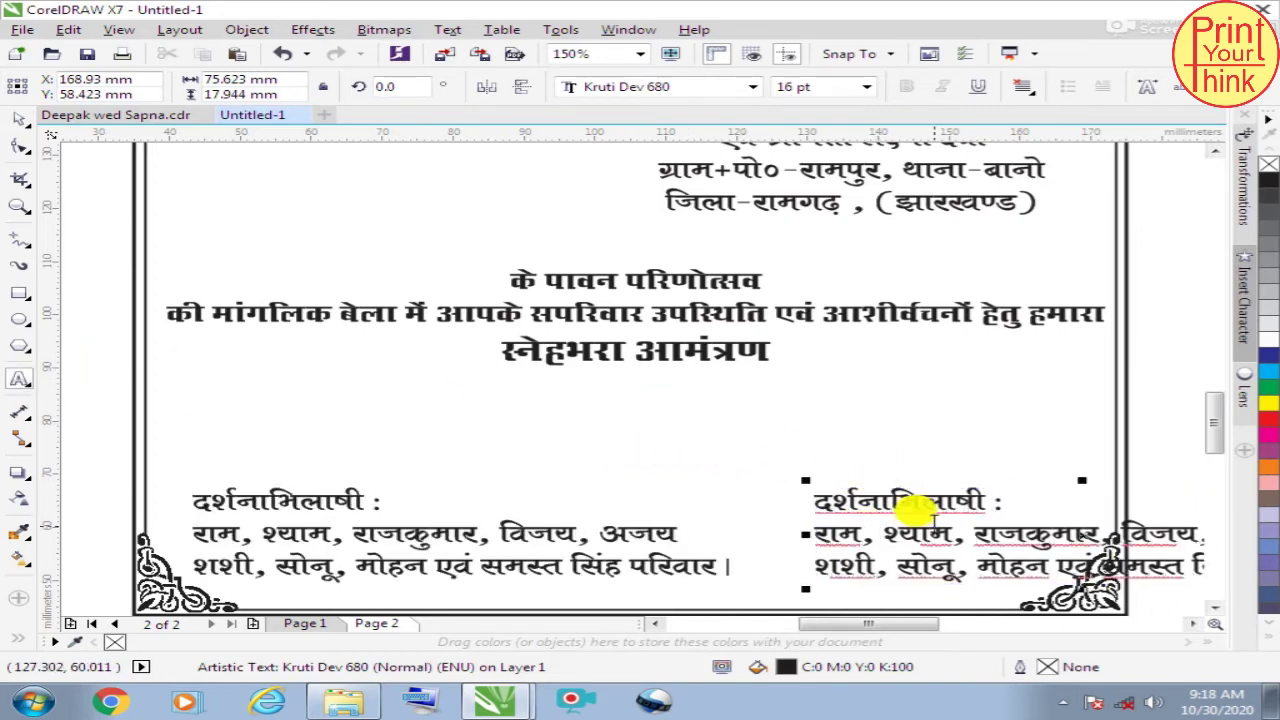
{"action": "left_click", "coordinate": [930, 535]}
{"action": "key", "text": "ctrl+a"}
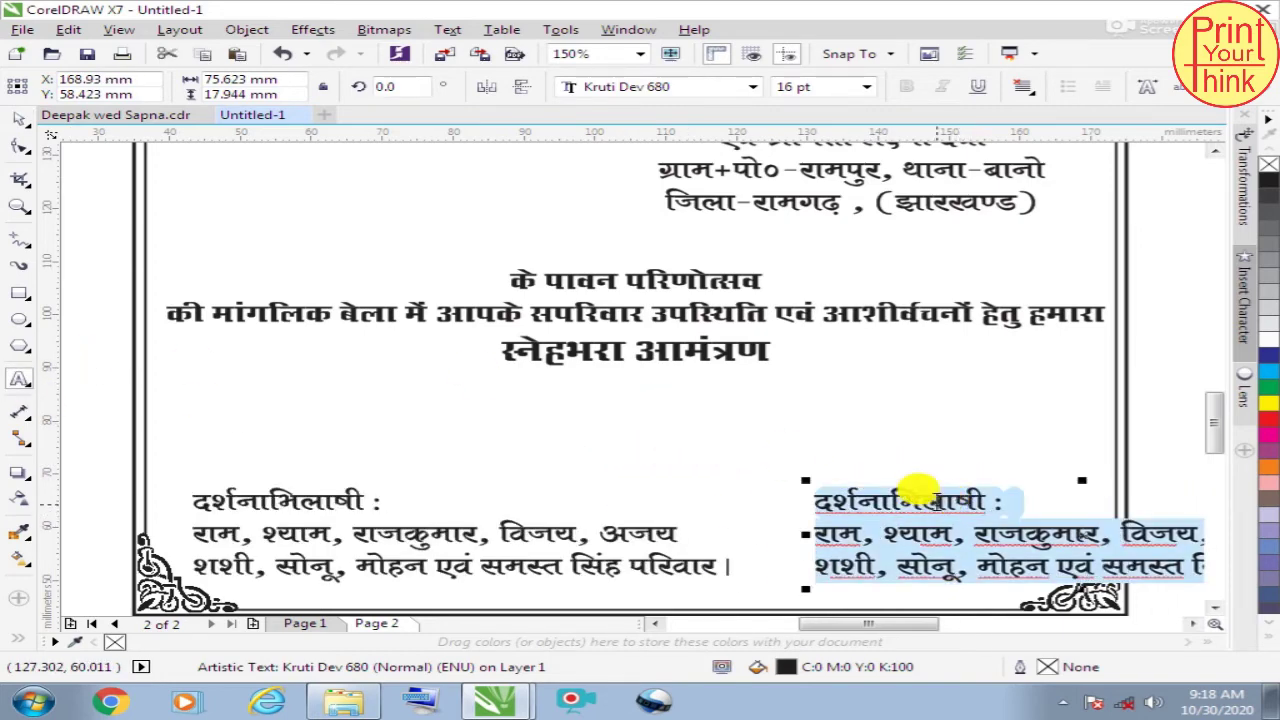
{"action": "type", "text": "vk"}
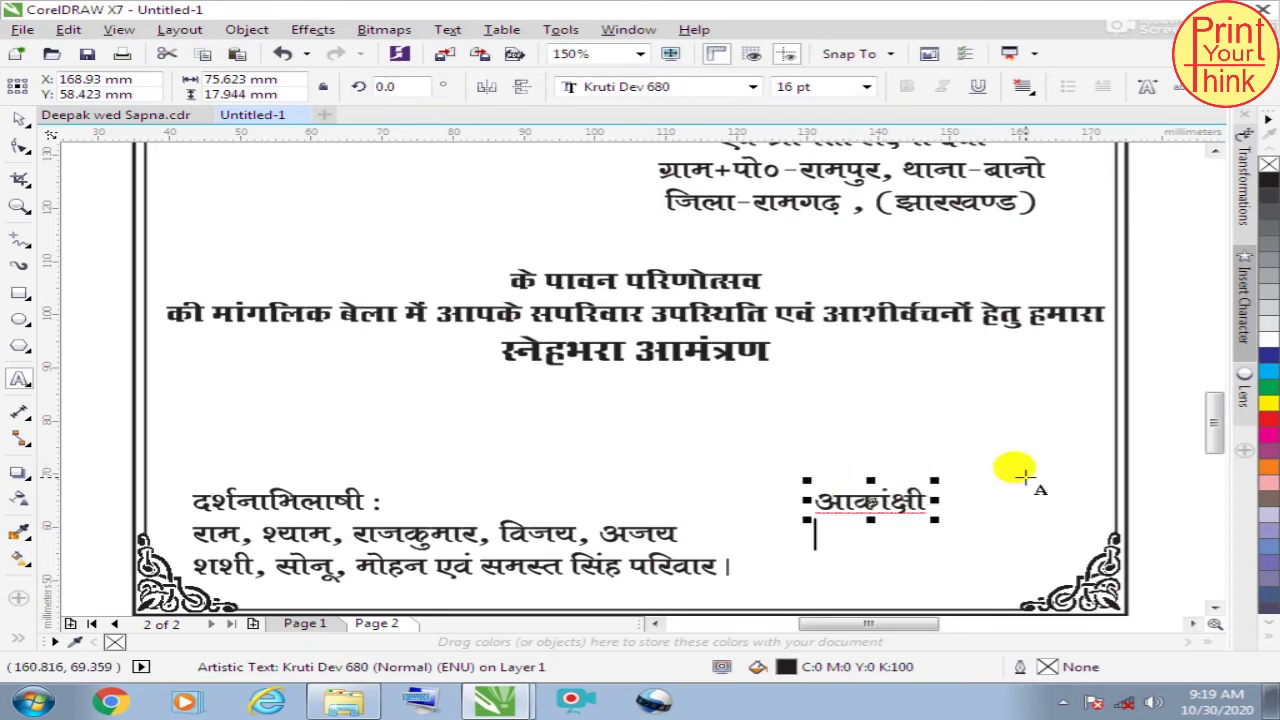
{"action": "scroll", "coordinate": [900, 475], "scroll_direction": "down", "scroll_amount": 2}
{"action": "scroll", "coordinate": [780, 290], "scroll_direction": "down", "scroll_amount": 2}
{"action": "scroll", "coordinate": [740, 280], "scroll_direction": "up", "scroll_amount": 4}
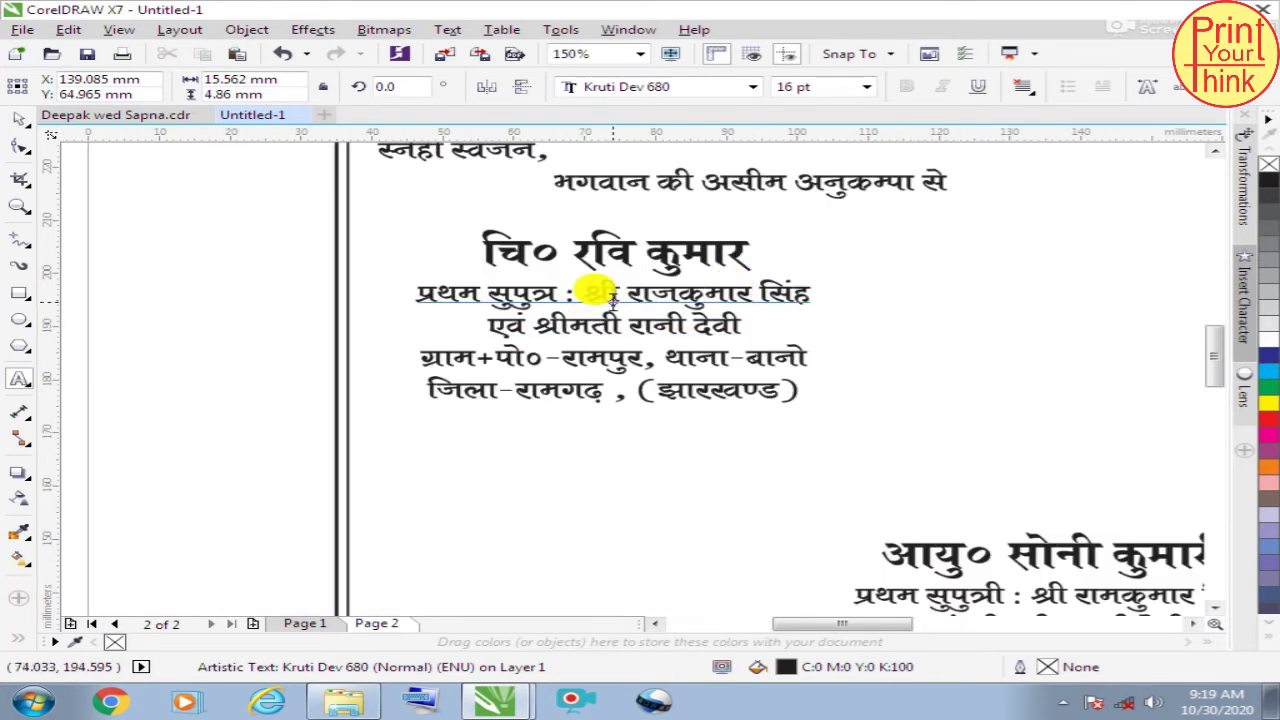
{"action": "scroll", "coordinate": [583, 236], "scroll_direction": "down", "scroll_amount": 1}
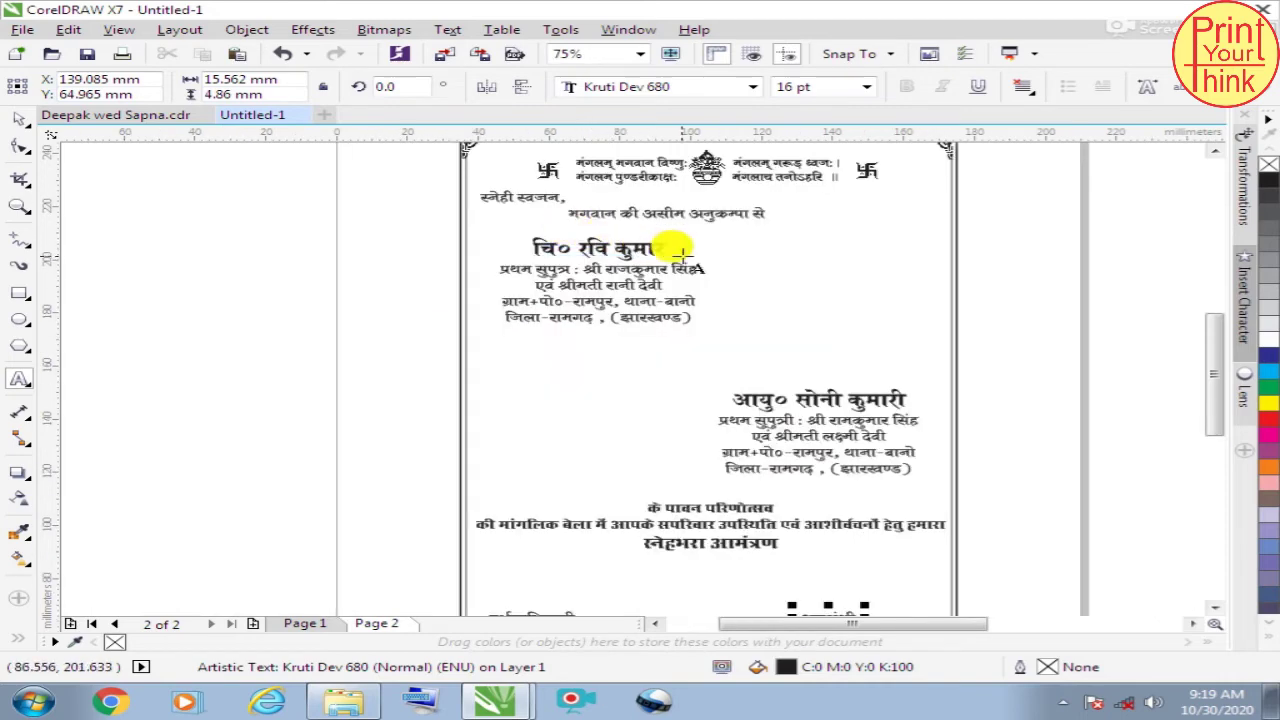
{"action": "scroll", "coordinate": [535, 265], "scroll_direction": "up", "scroll_amount": 1}
{"action": "mouse_move", "coordinate": [484, 284]}
{"action": "left_mouse_down"}
{"action": "mouse_move", "coordinate": [633, 288]}
{"action": "mouse_move", "coordinate": [749, 354]}
{"action": "left_mouse_up"}
{"action": "key", "text": "ctrl+c"}
{"action": "scroll", "coordinate": [612, 292], "scroll_direction": "down", "scroll_amount": 2}
{"action": "scroll", "coordinate": [600, 288], "scroll_direction": "down", "scroll_amount": 2}
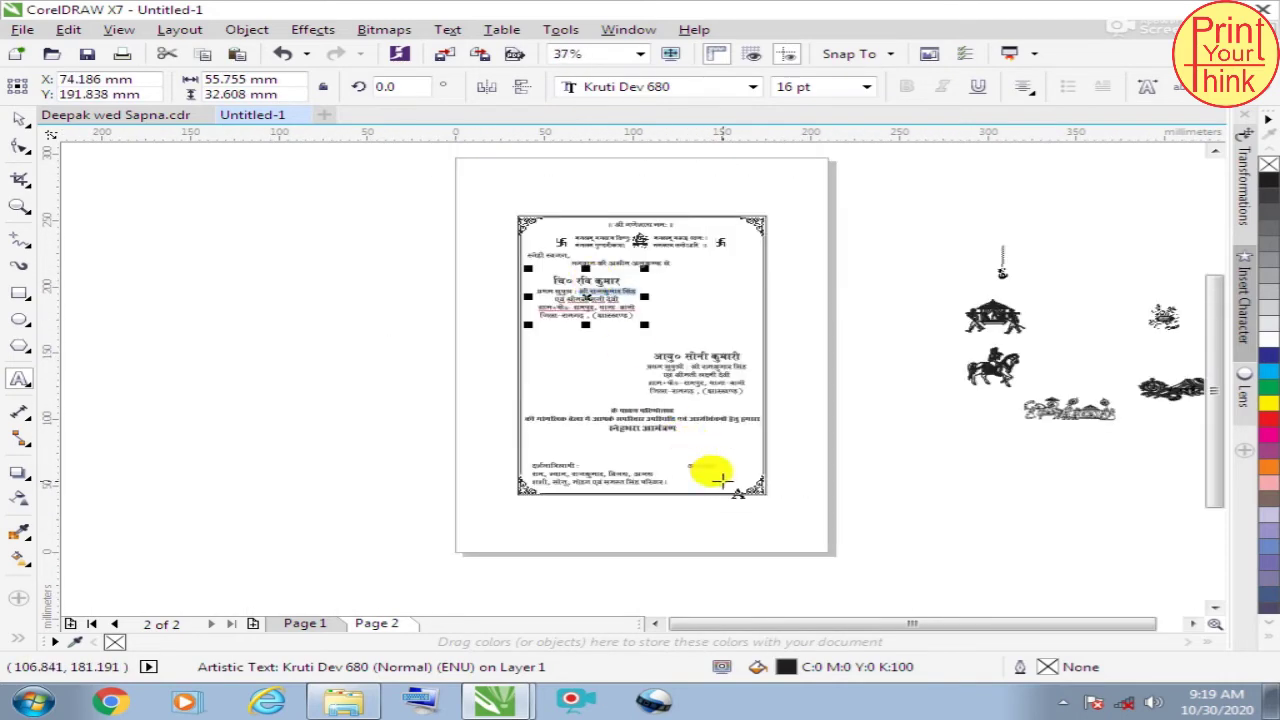
{"action": "scroll", "coordinate": [709, 486], "scroll_direction": "up", "scroll_amount": 2}
{"action": "left_click", "coordinate": [643, 425]}
{"action": "left_click", "coordinate": [710, 406]}
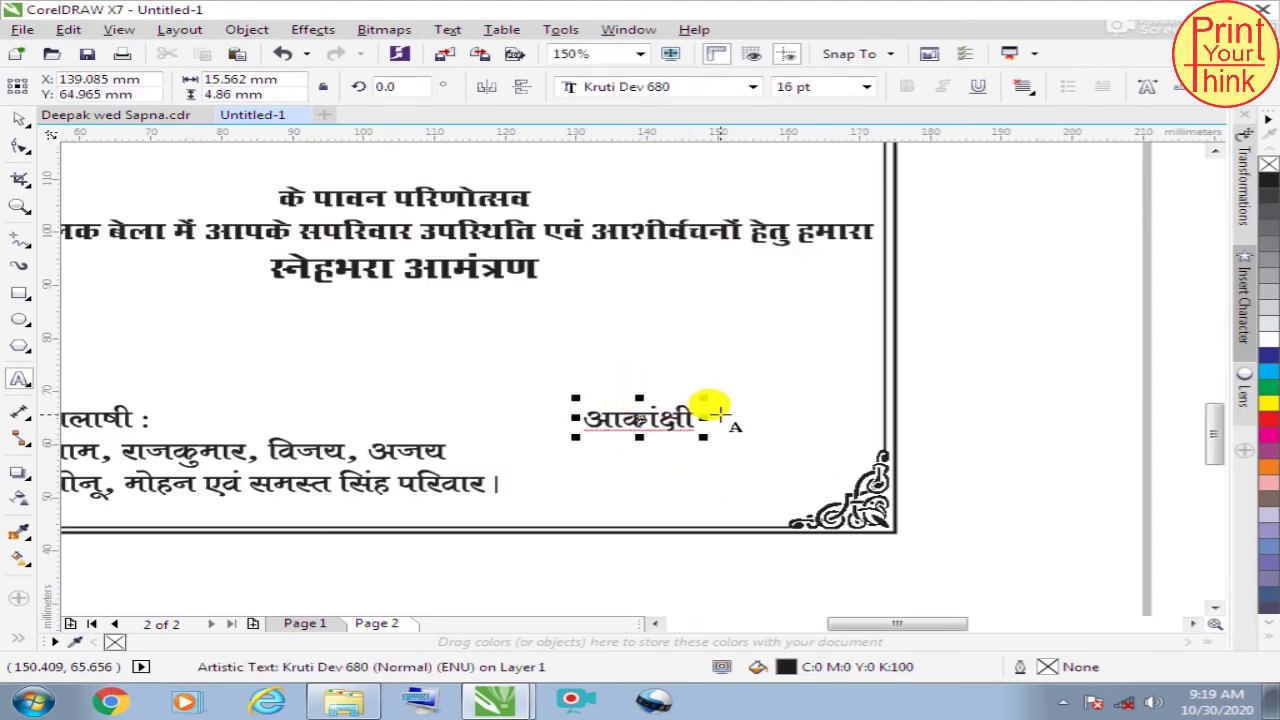
{"action": "key", "text": "Return"}
{"action": "key", "text": "ctrl+v"}
{"action": "key", "text": "ctrl+a"}
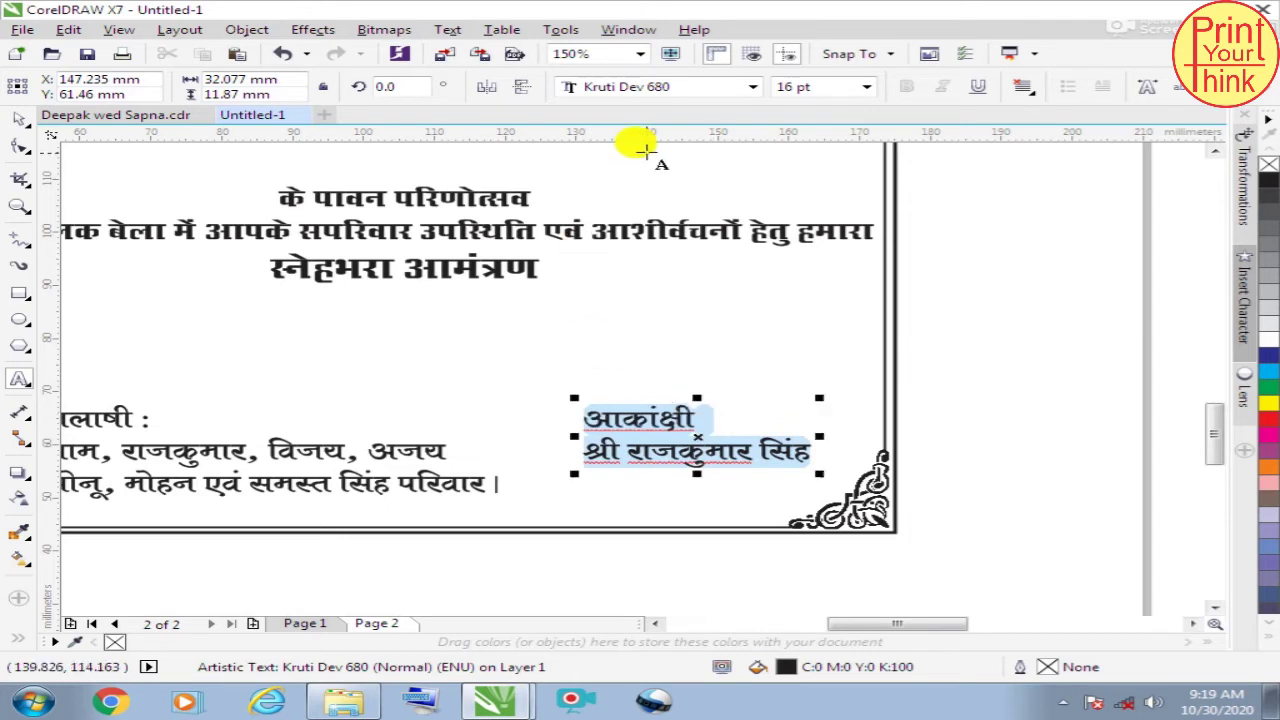
{"action": "left_click", "coordinate": [1024, 87]}
{"action": "left_click", "coordinate": [1035, 152]}
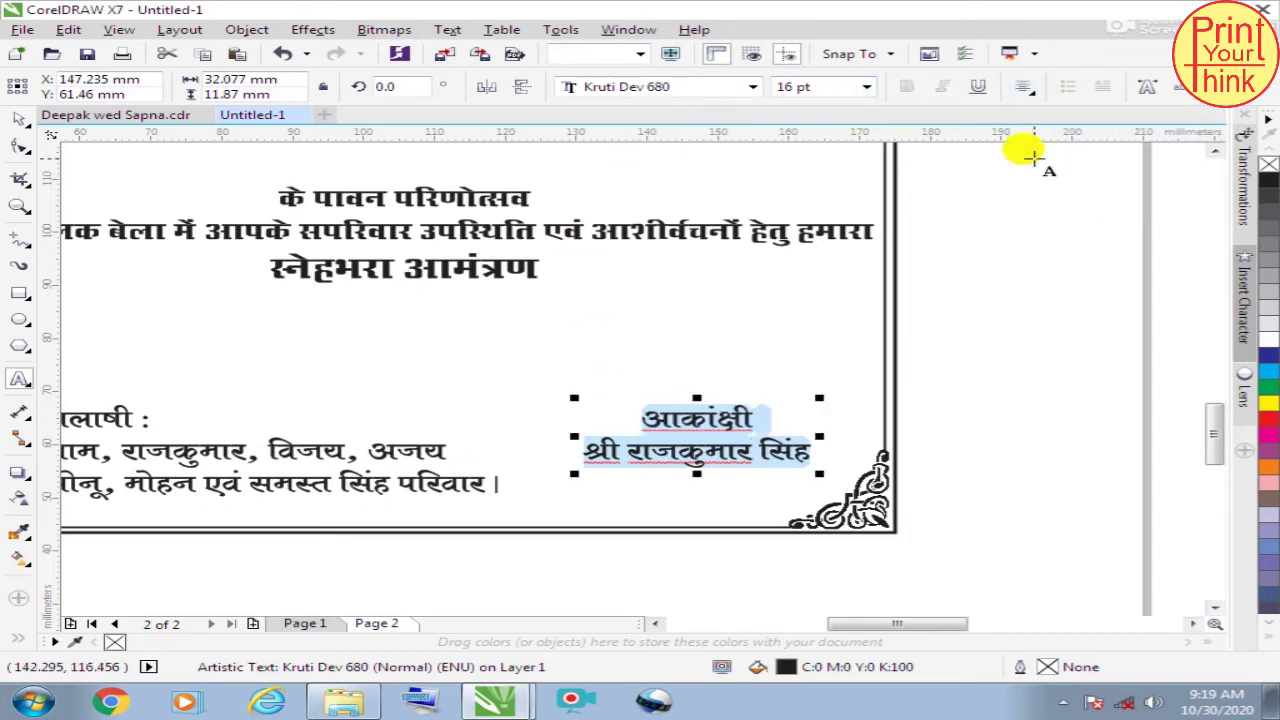
{"action": "left_click", "coordinate": [20, 125]}
{"action": "left_click", "coordinate": [1051, 363]}
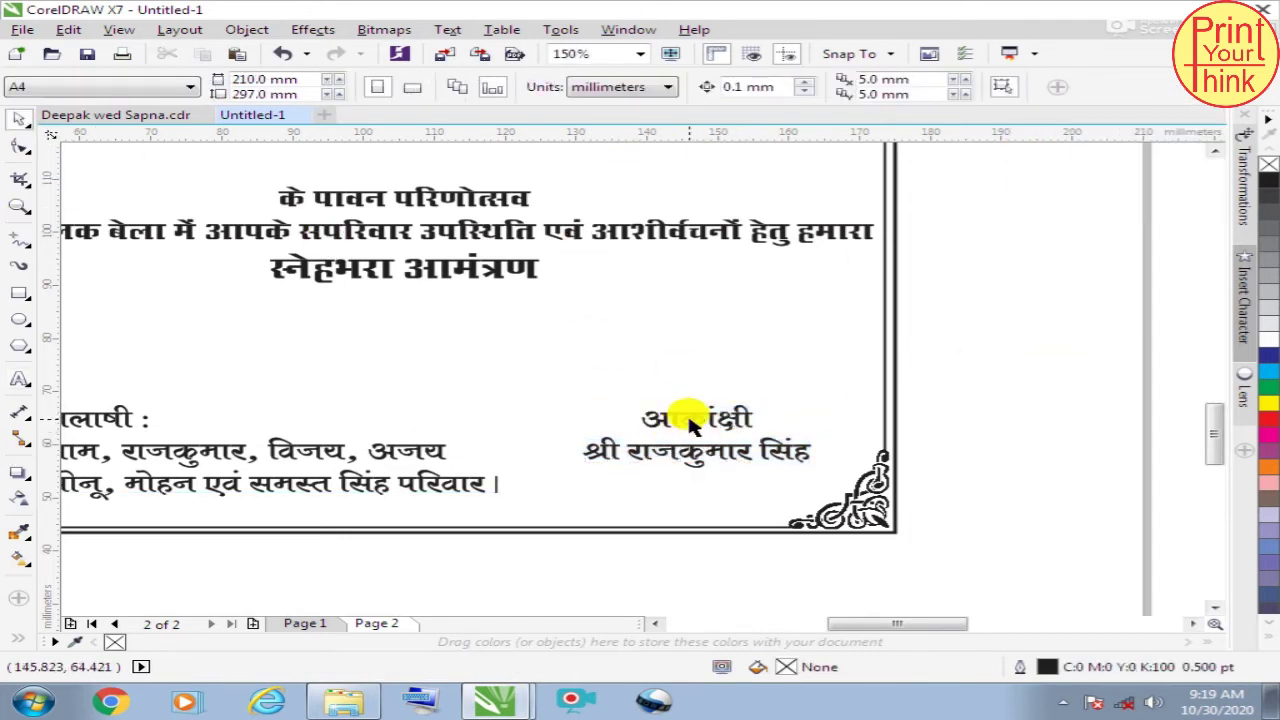
{"action": "left_click_drag", "start_coordinate": [675, 402], "coordinate": [680, 417]}
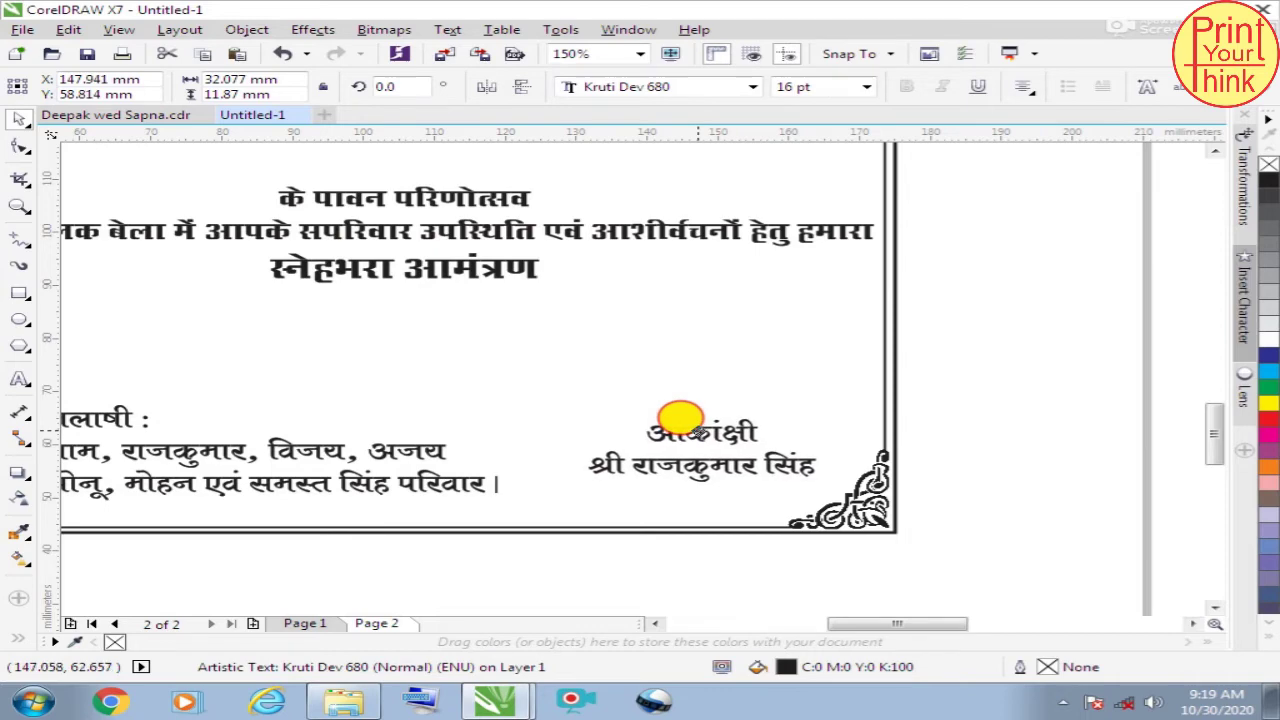
{"action": "left_click", "coordinate": [1010, 392]}
{"action": "scroll", "coordinate": [775, 425], "scroll_direction": "down", "scroll_amount": 4}
{"action": "scroll", "coordinate": [795, 375], "scroll_direction": "up", "scroll_amount": 2}
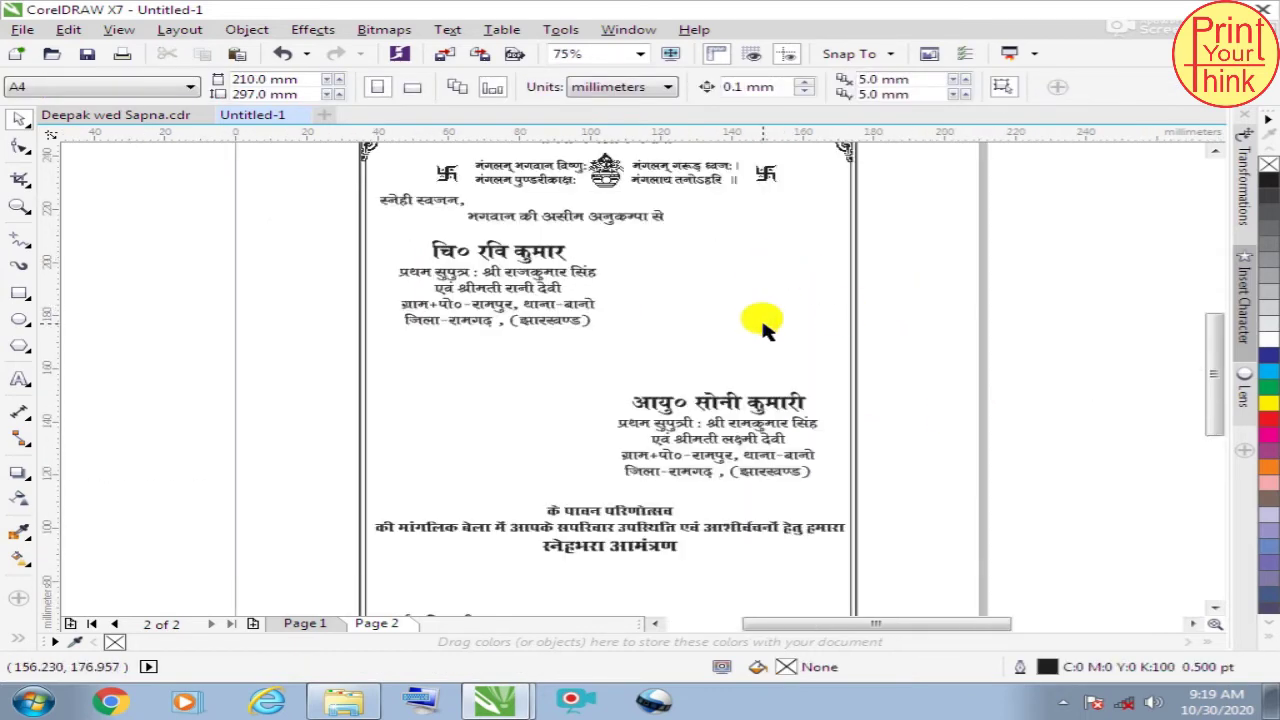
{"action": "scroll", "coordinate": [634, 323], "scroll_direction": "down", "scroll_amount": 2}
{"action": "scroll", "coordinate": [810, 262], "scroll_direction": "up", "scroll_amount": 2}
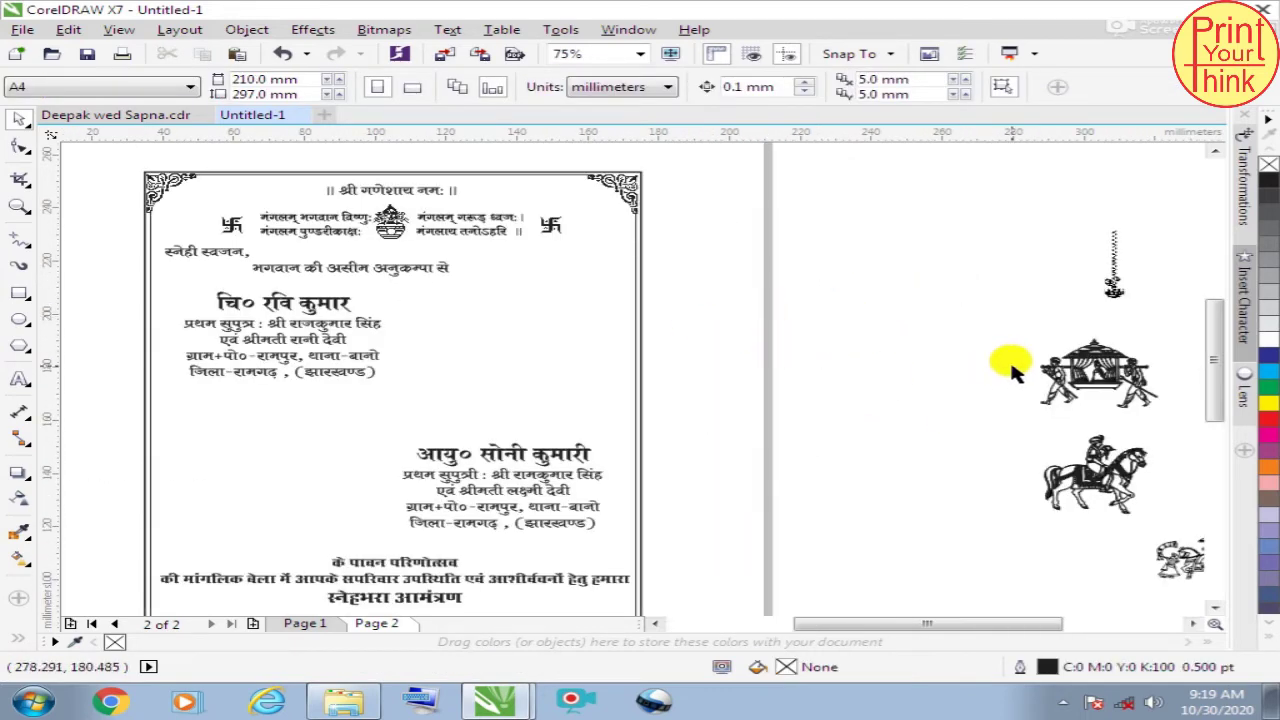
Step: Place the palanquin beside the groom's details and the horseman left of the bride's
{"action": "left_click", "coordinate": [1078, 378]}
{"action": "mouse_move", "coordinate": [1078, 378]}
{"action": "left_mouse_down"}
{"action": "mouse_move", "coordinate": [571, 331]}
{"action": "mouse_move", "coordinate": [493, 345]}
{"action": "mouse_move", "coordinate": [526, 337]}
{"action": "left_mouse_up"}
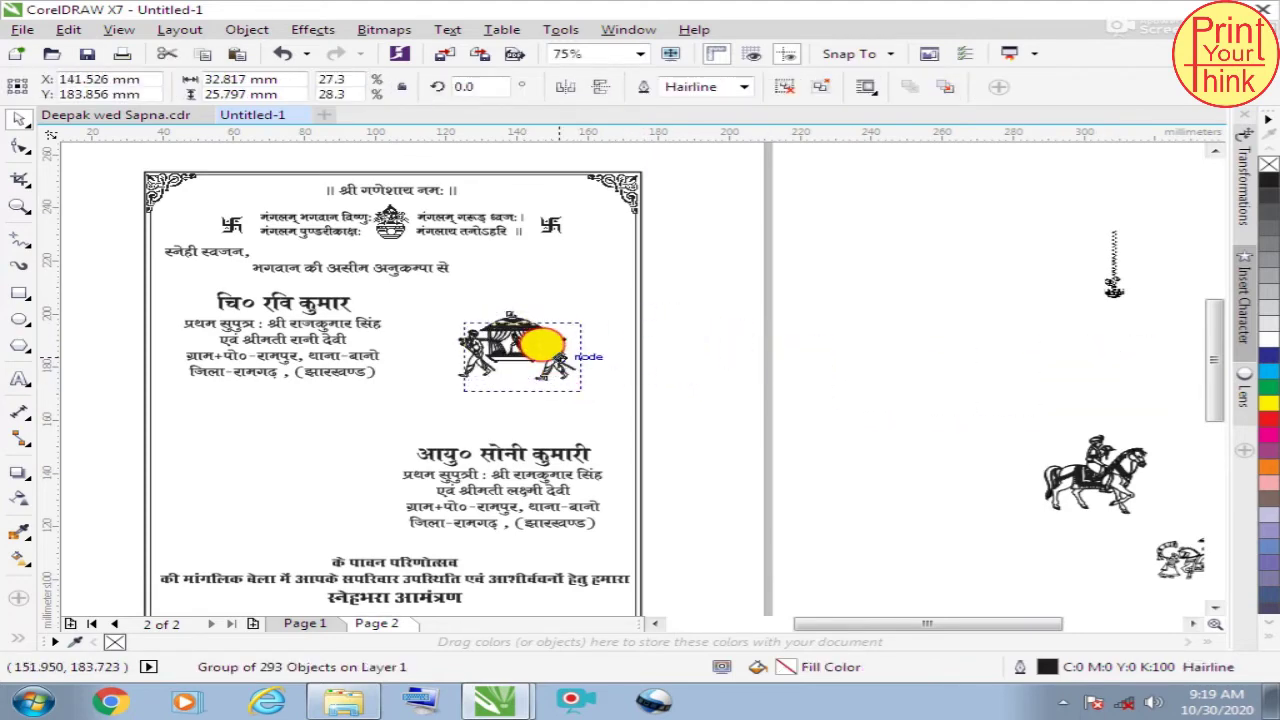
{"action": "left_click", "coordinate": [735, 383]}
{"action": "scroll", "coordinate": [778, 365], "scroll_direction": "down", "scroll_amount": 2}
{"action": "mouse_move", "coordinate": [925, 417]}
{"action": "left_mouse_down"}
{"action": "mouse_move", "coordinate": [528, 412]}
{"action": "mouse_move", "coordinate": [516, 378]}
{"action": "left_mouse_up"}
{"action": "scroll", "coordinate": [512, 403], "scroll_direction": "up", "scroll_amount": 2}
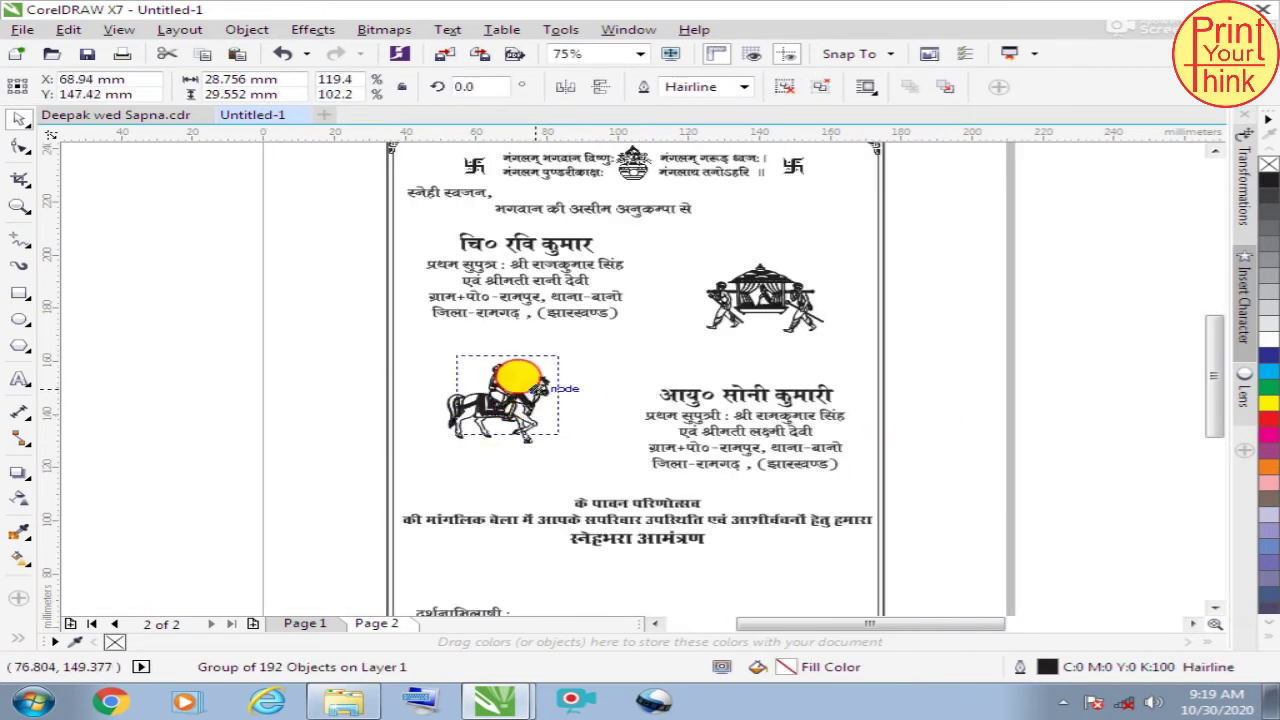
{"action": "left_click", "coordinate": [871, 337]}
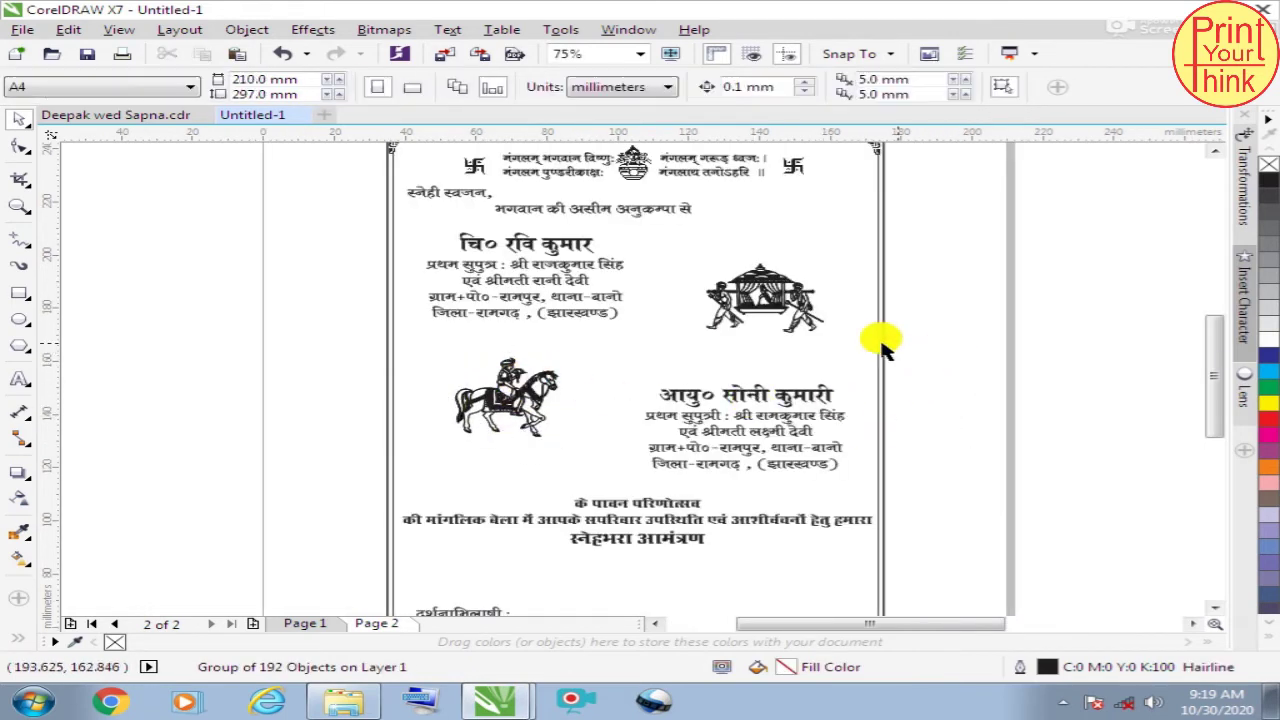
{"action": "scroll", "coordinate": [580, 330], "scroll_direction": "down", "scroll_amount": 2}
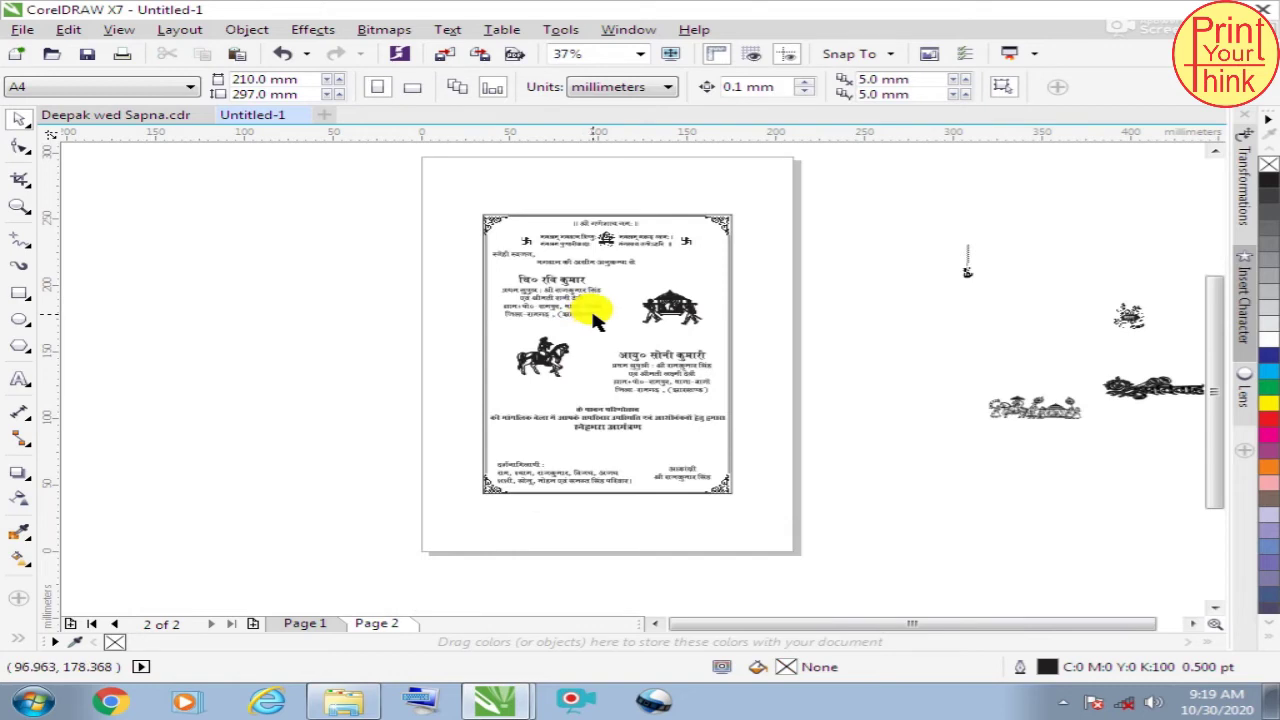
{"action": "scroll", "coordinate": [690, 314], "scroll_direction": "up", "scroll_amount": 2}
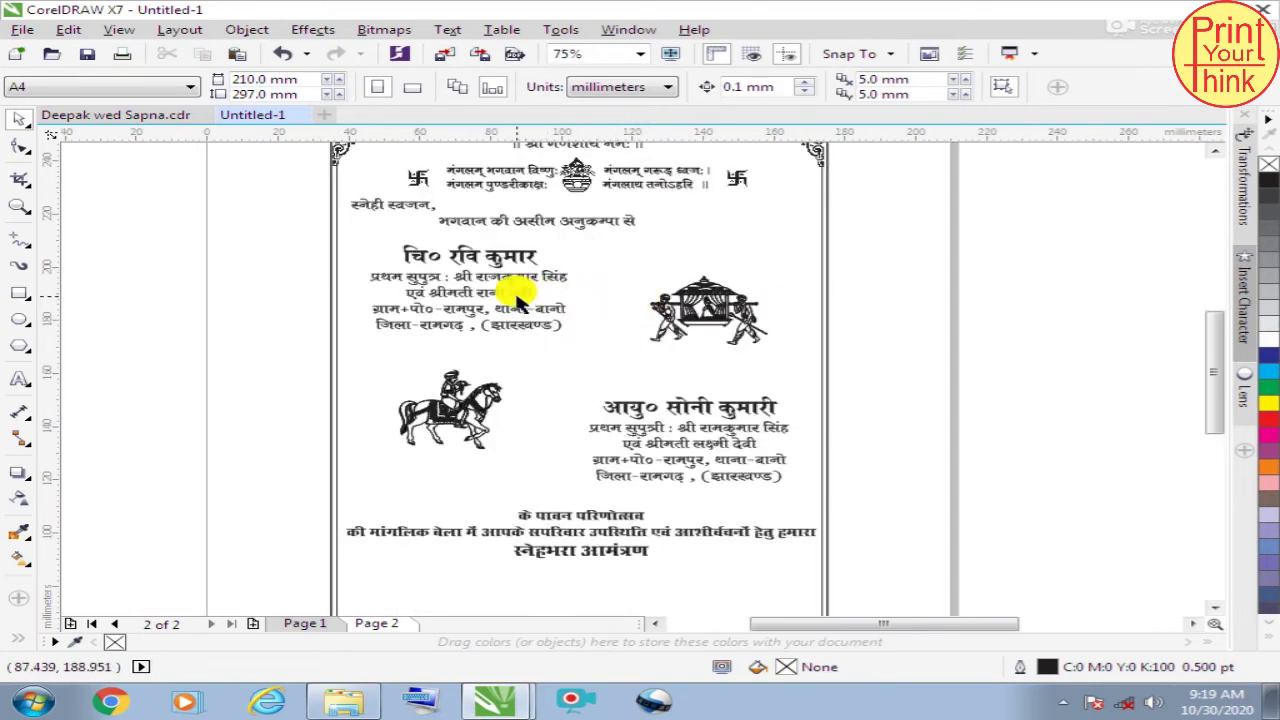
Step: Nudge the bride's text block into position, then shift the groom's block right and down
{"action": "left_click", "coordinate": [632, 410]}
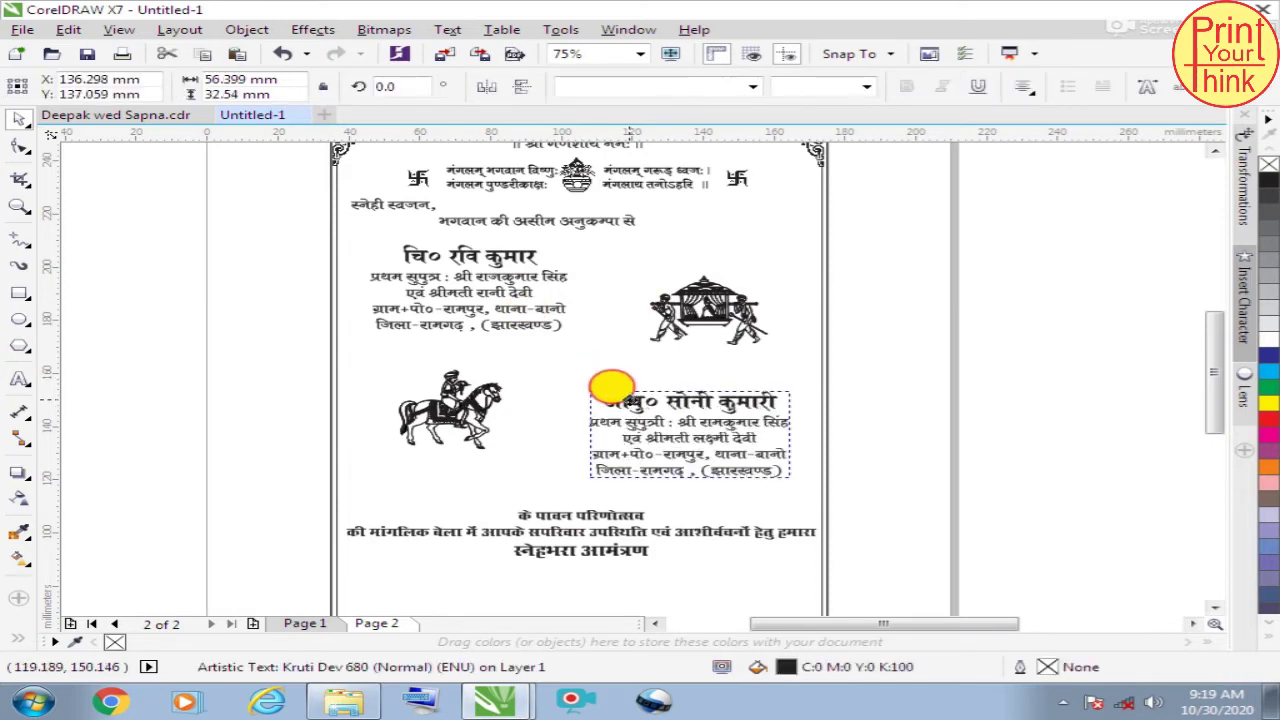
{"action": "left_click_drag", "start_coordinate": [608, 405], "coordinate": [608, 398]}
{"action": "left_click", "coordinate": [565, 345]}
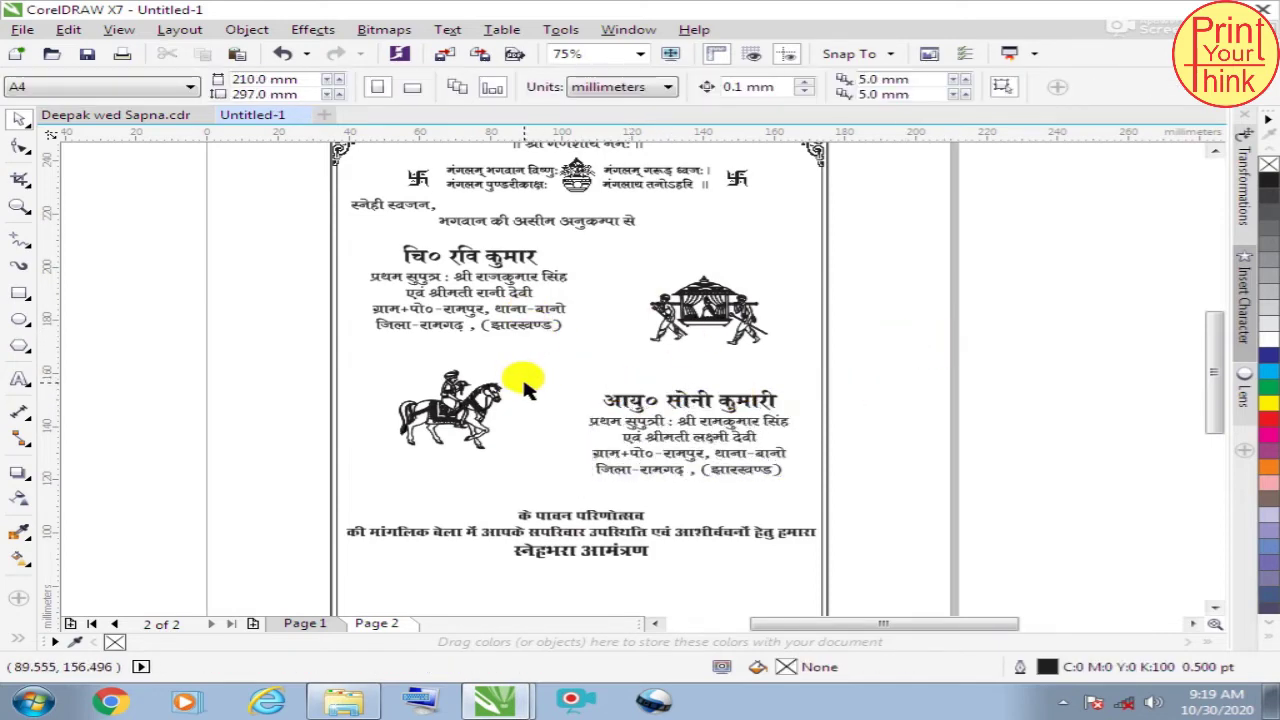
{"action": "scroll", "coordinate": [514, 457], "scroll_direction": "down", "scroll_amount": 1}
{"action": "scroll", "coordinate": [543, 523], "scroll_direction": "up", "scroll_amount": 1}
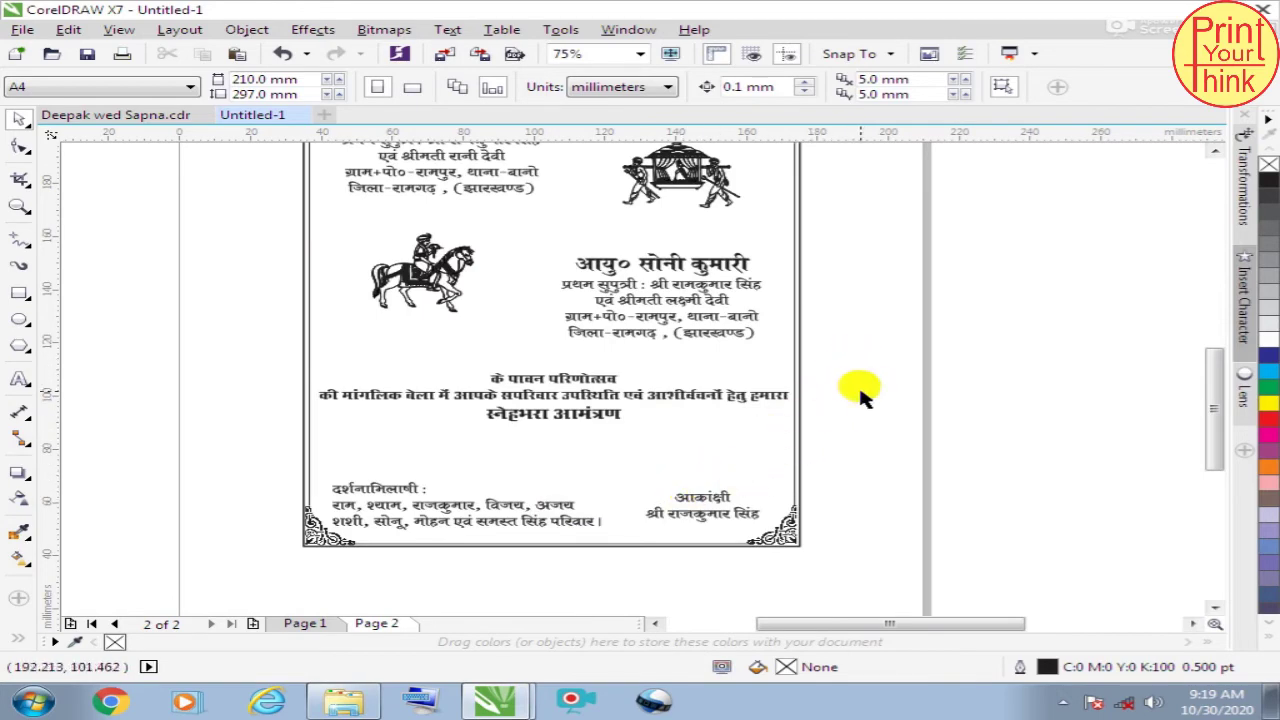
{"action": "left_click_drag", "start_coordinate": [709, 336], "coordinate": [693, 333]}
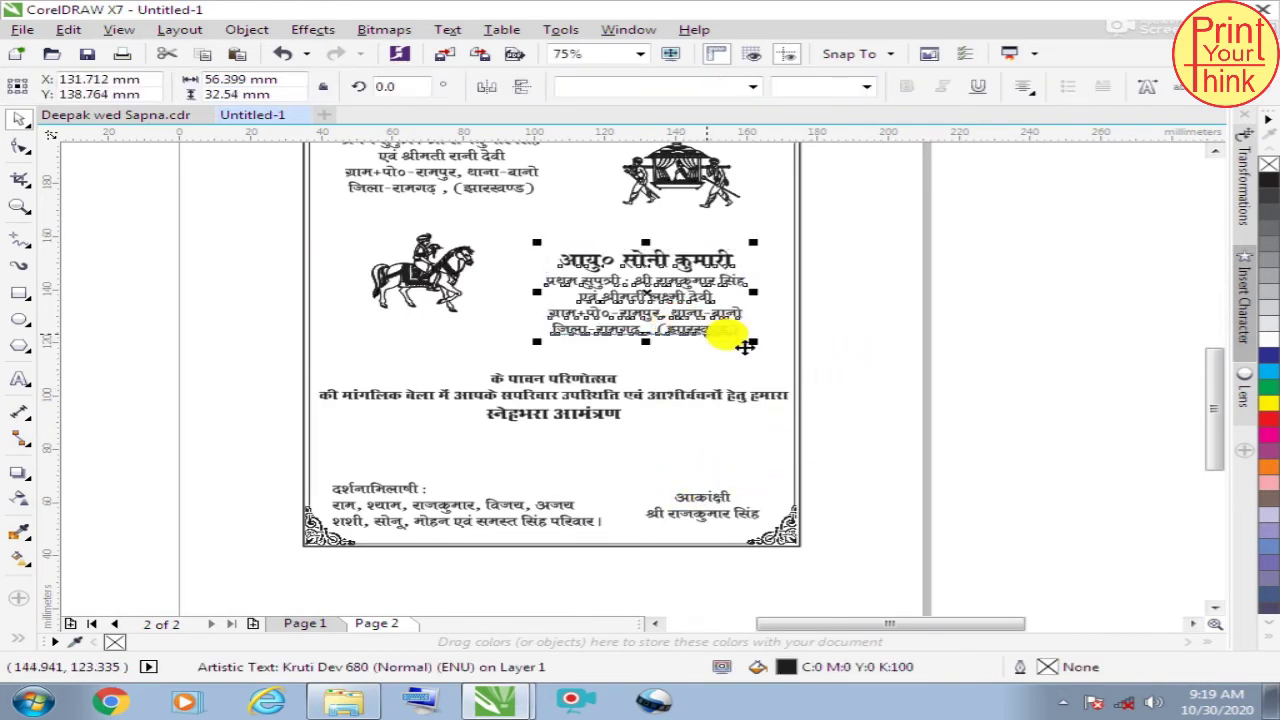
{"action": "left_click", "coordinate": [640, 364]}
{"action": "scroll", "coordinate": [640, 364], "scroll_direction": "down", "scroll_amount": 1}
{"action": "scroll", "coordinate": [645, 345], "scroll_direction": "up", "scroll_amount": 1}
{"action": "left_click_drag", "start_coordinate": [637, 348], "coordinate": [644, 348]}
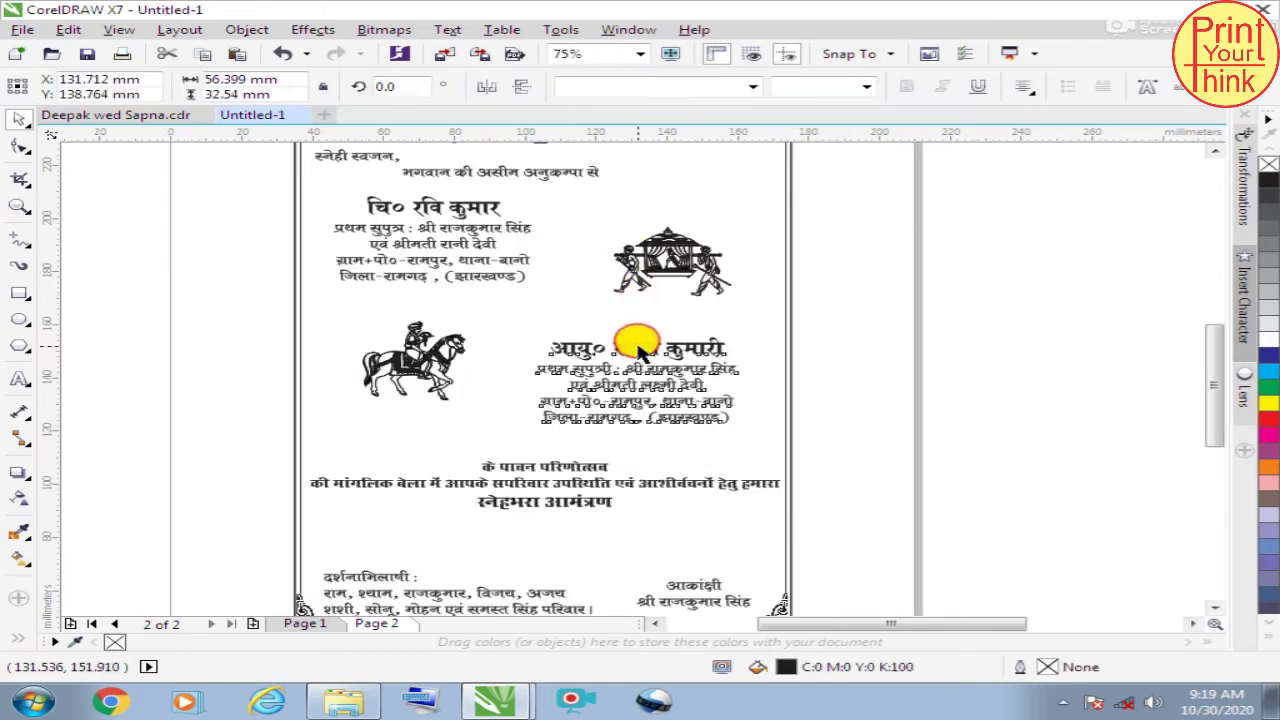
{"action": "left_click", "coordinate": [818, 328]}
{"action": "left_click_drag", "start_coordinate": [490, 282], "coordinate": [500, 289]}
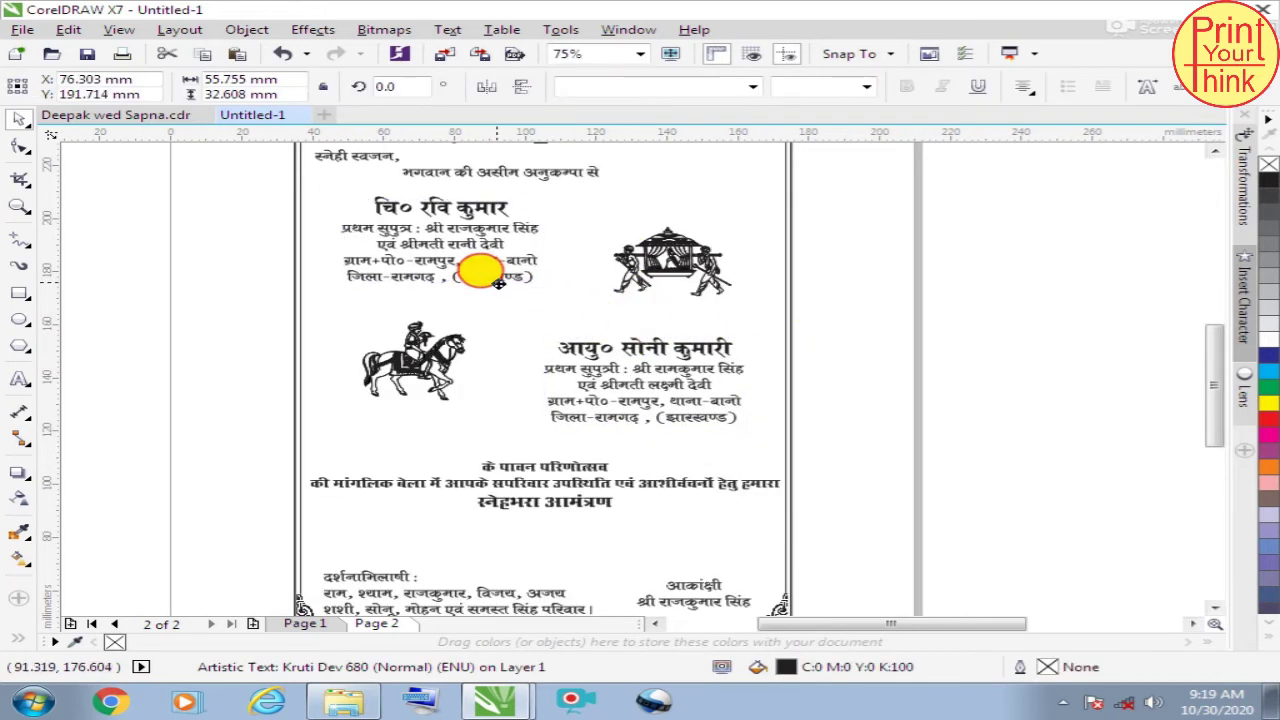
{"action": "left_click", "coordinate": [560, 325]}
{"action": "scroll", "coordinate": [560, 325], "scroll_direction": "down", "scroll_amount": 1}
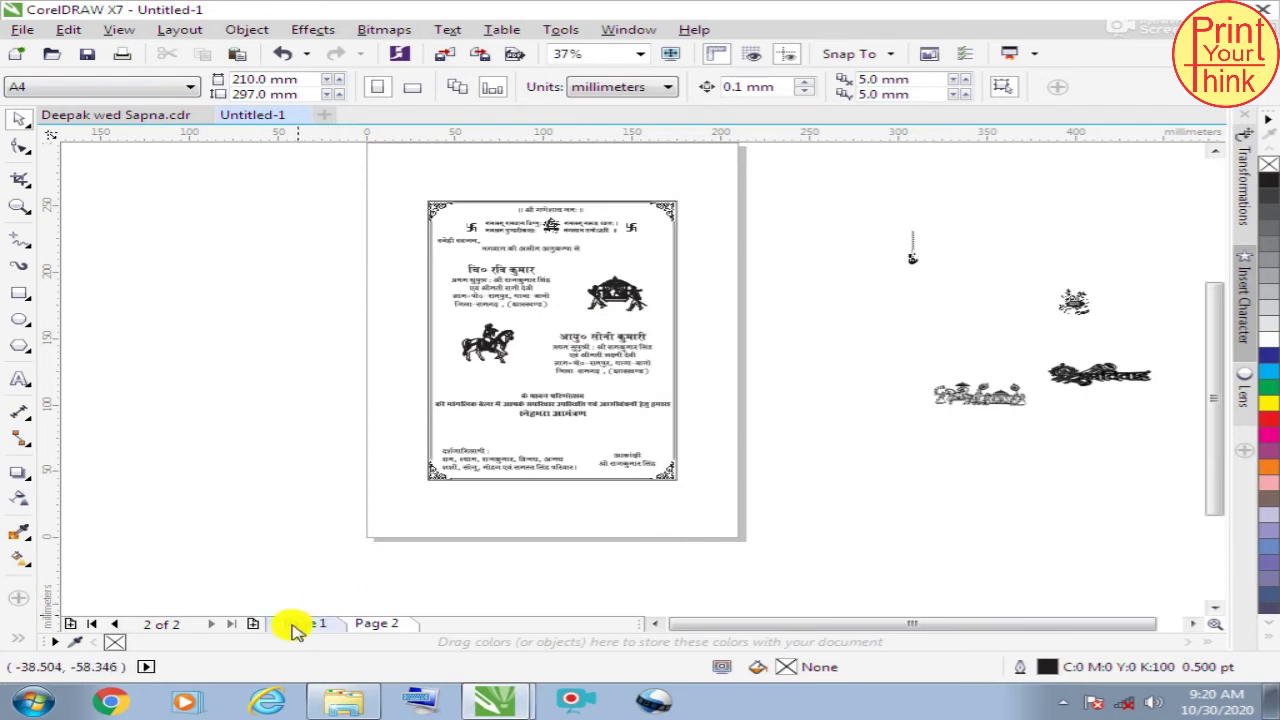
Step: Add a third page and draw a rectangle on it
{"action": "left_click_drag", "start_coordinate": [296, 630], "coordinate": [358, 638]}
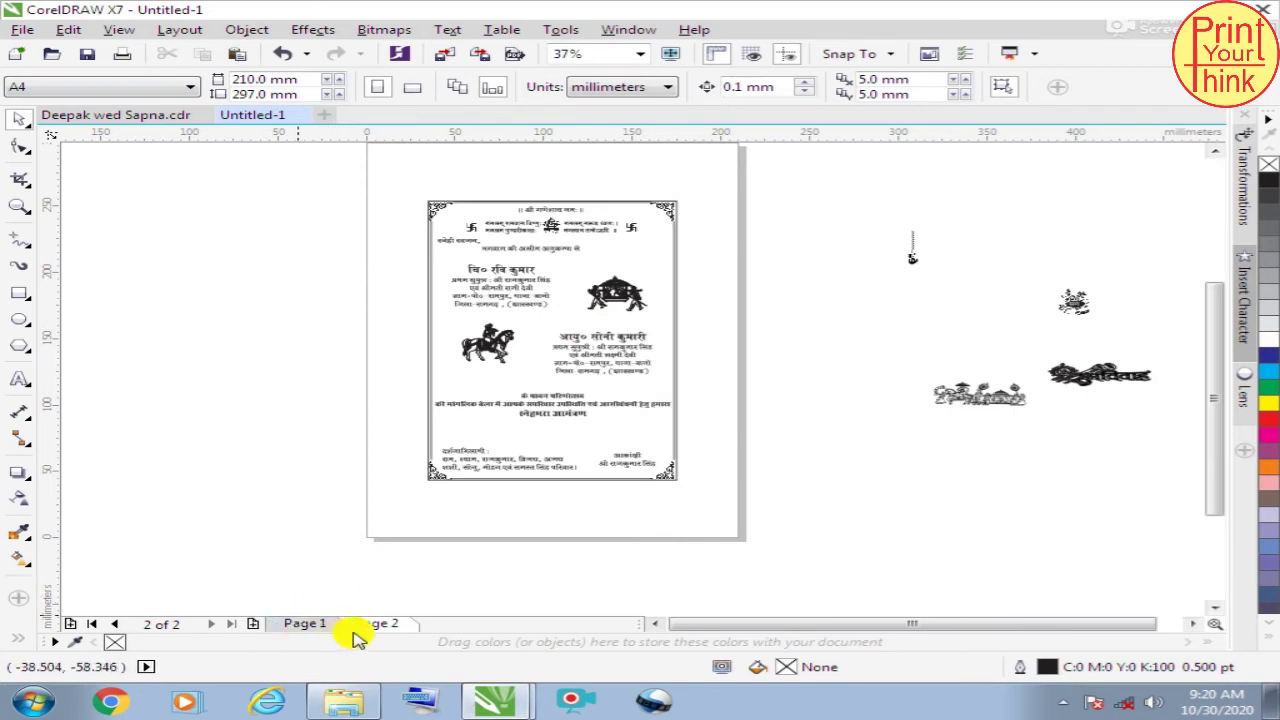
{"action": "left_click", "coordinate": [250, 624]}
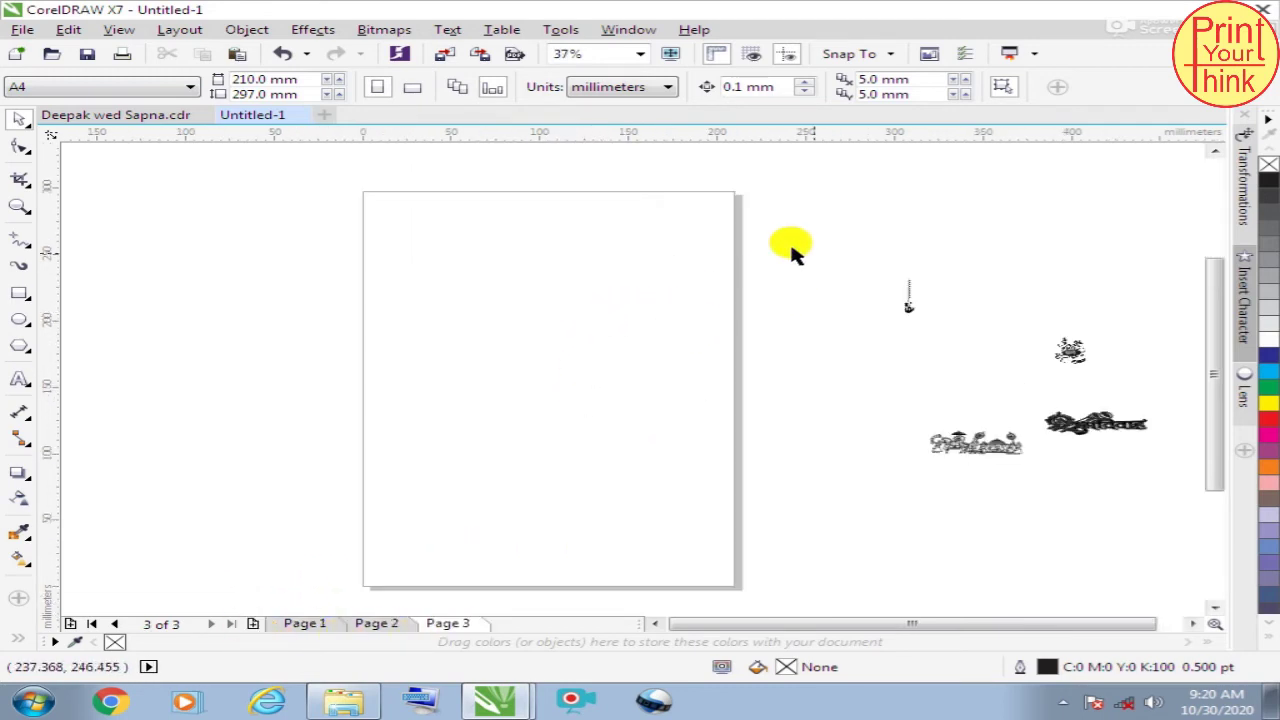
{"action": "left_click", "coordinate": [20, 292]}
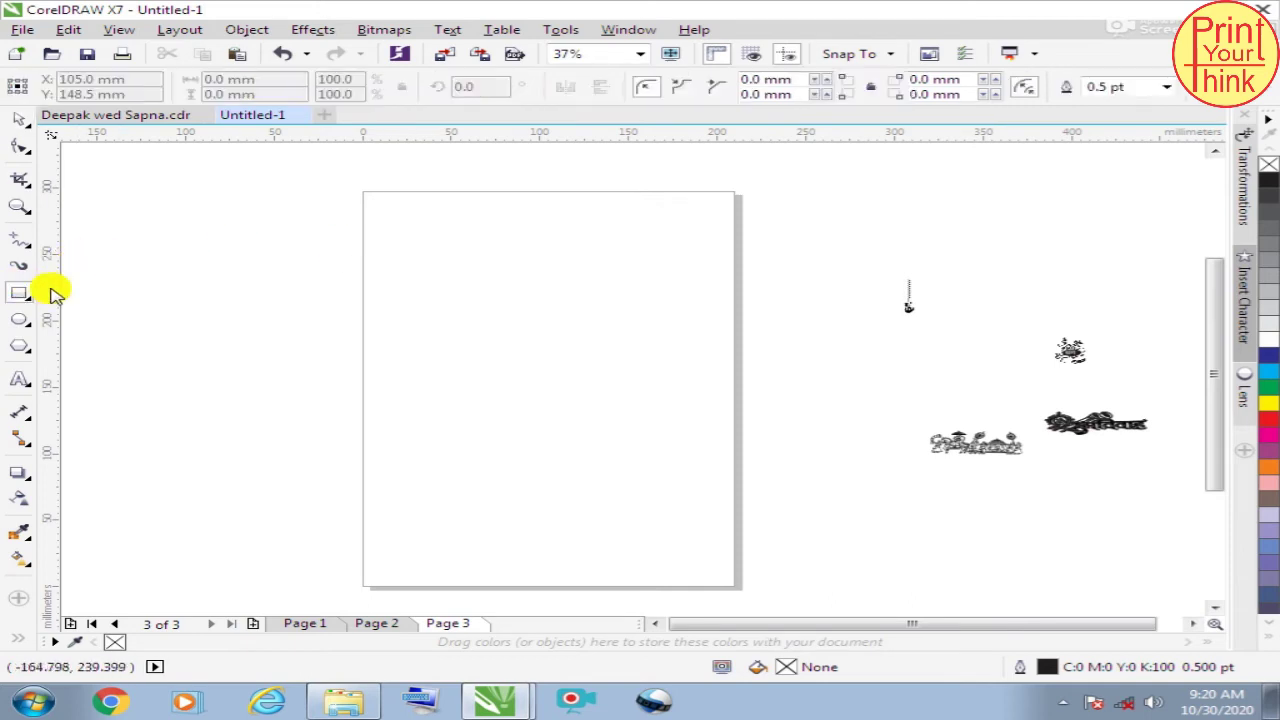
{"action": "left_click_drag", "start_coordinate": [427, 263], "coordinate": [652, 526]}
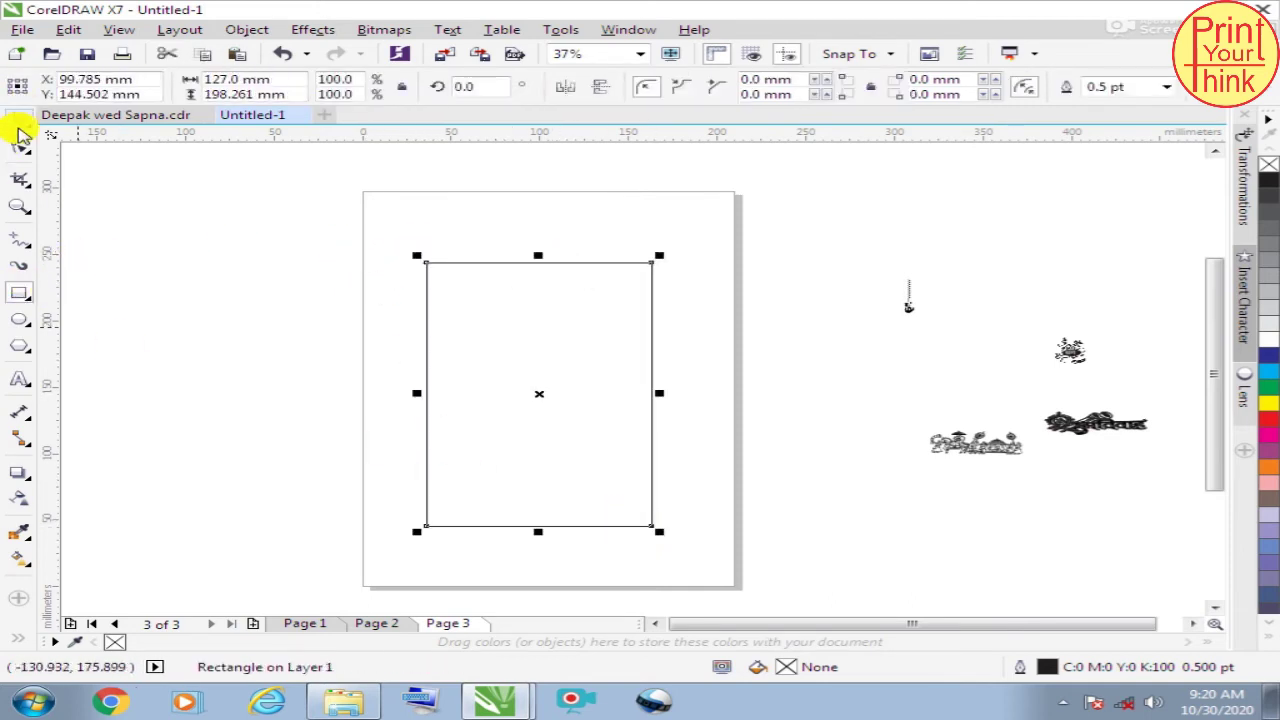
Step: After checking the page 2 card size, resize the rectangle to 140 × 210 mm and centre it
{"action": "left_click", "coordinate": [10, 118]}
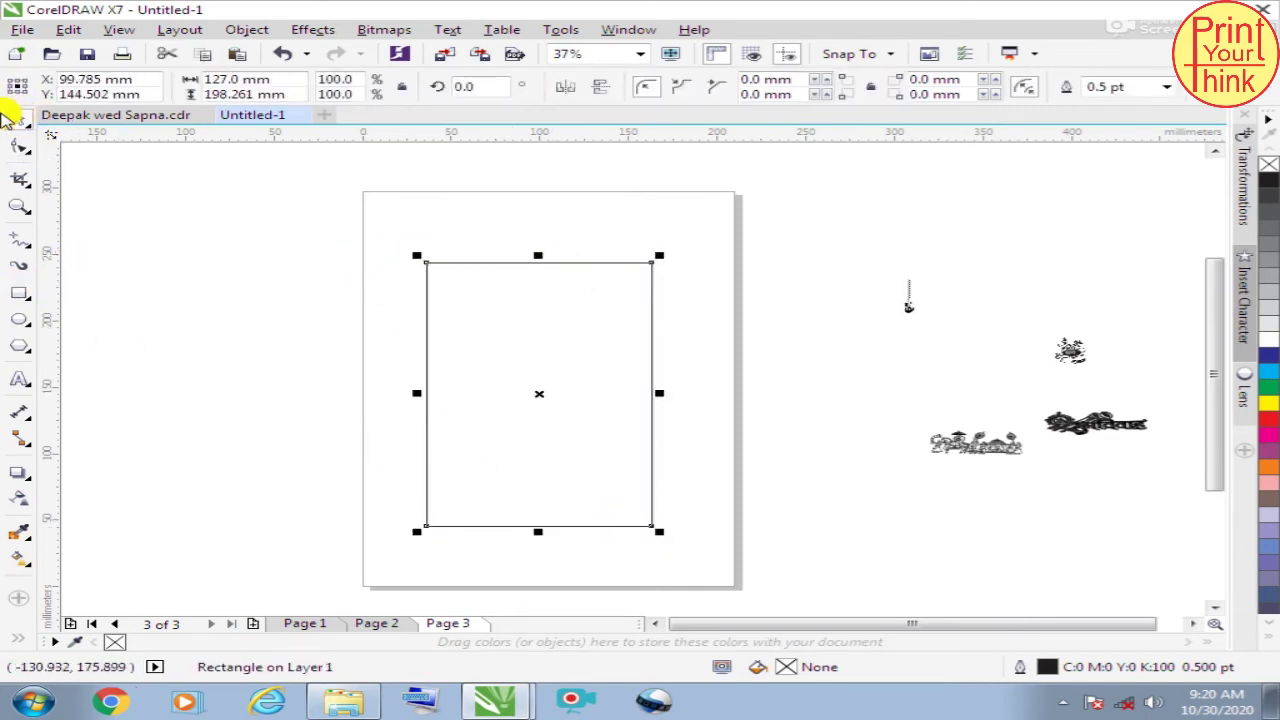
{"action": "left_click", "coordinate": [152, 283]}
{"action": "left_click", "coordinate": [376, 623]}
{"action": "left_click", "coordinate": [437, 258]}
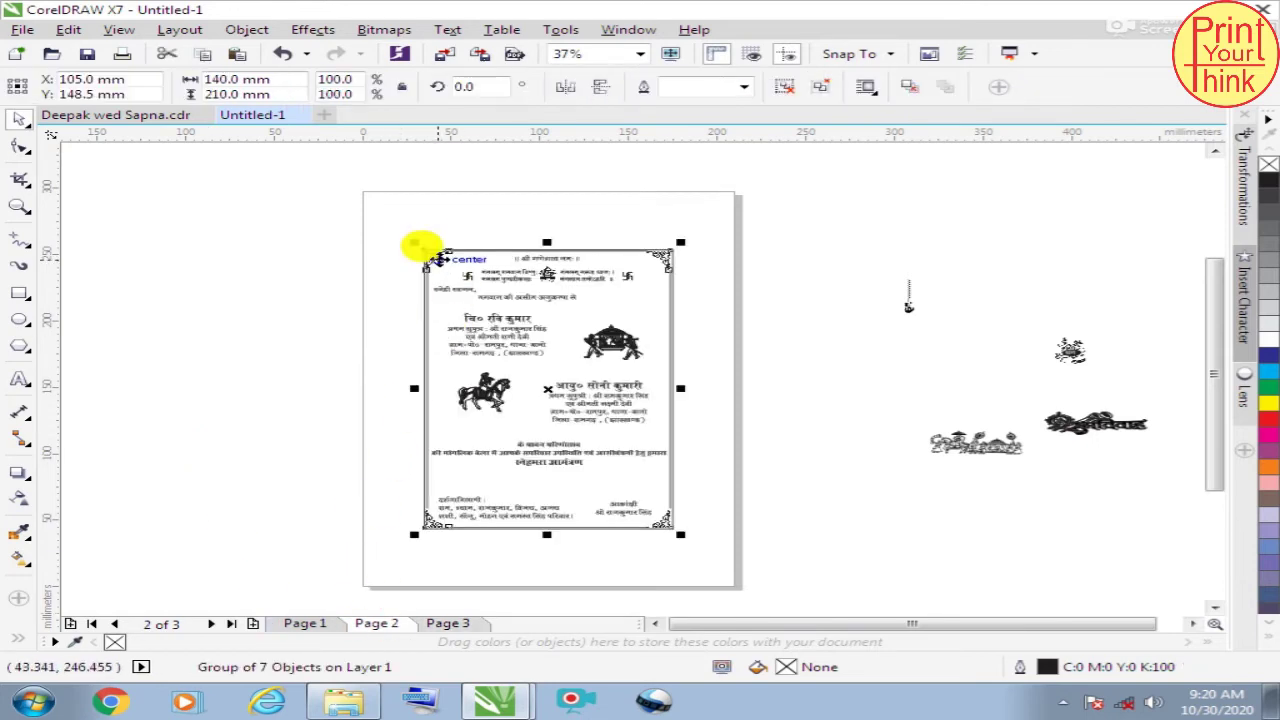
{"action": "left_click", "coordinate": [274, 423]}
{"action": "left_click", "coordinate": [447, 623]}
{"action": "left_click", "coordinate": [507, 371]}
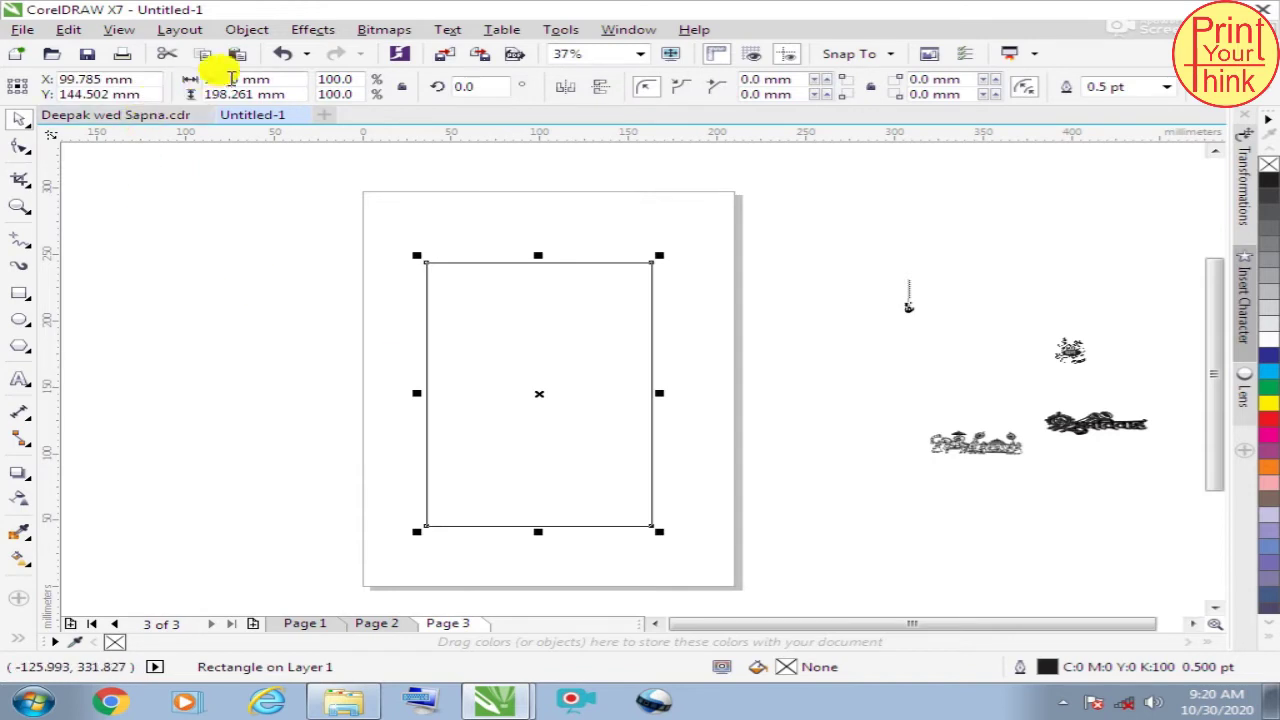
{"action": "left_click", "coordinate": [276, 78]}
{"action": "type", "text": "210"}
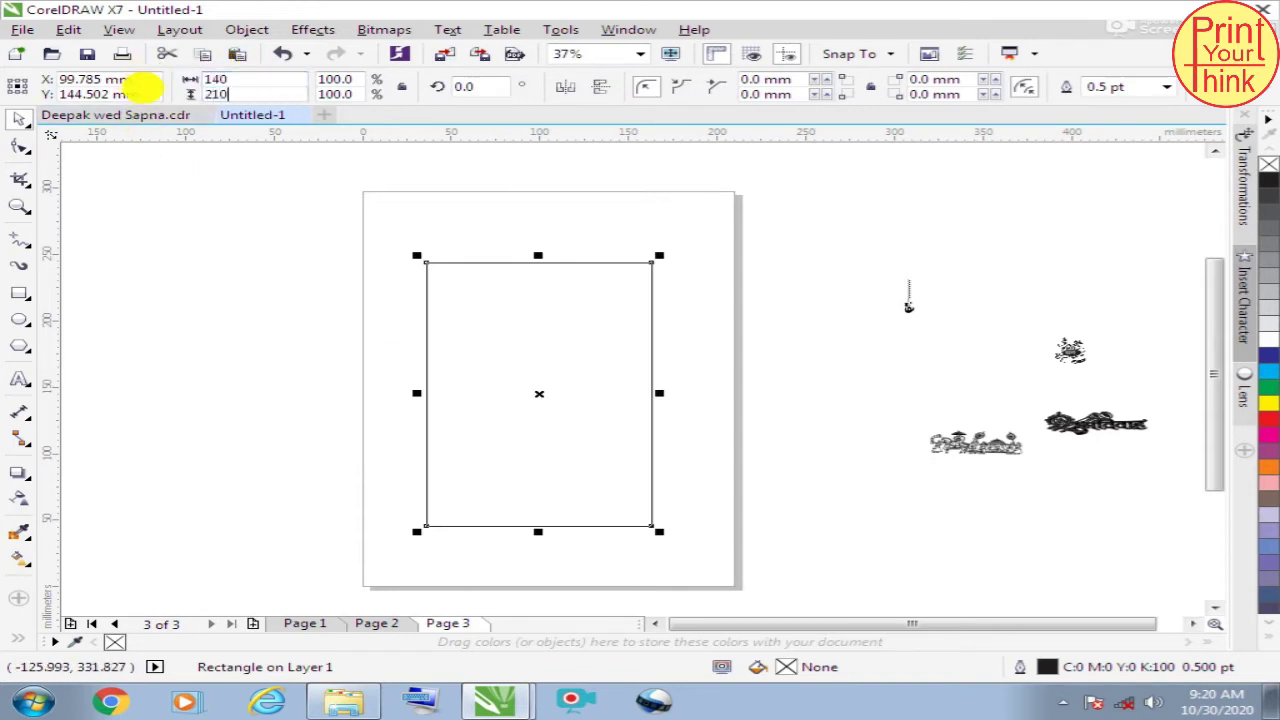
{"action": "key", "text": "Return"}
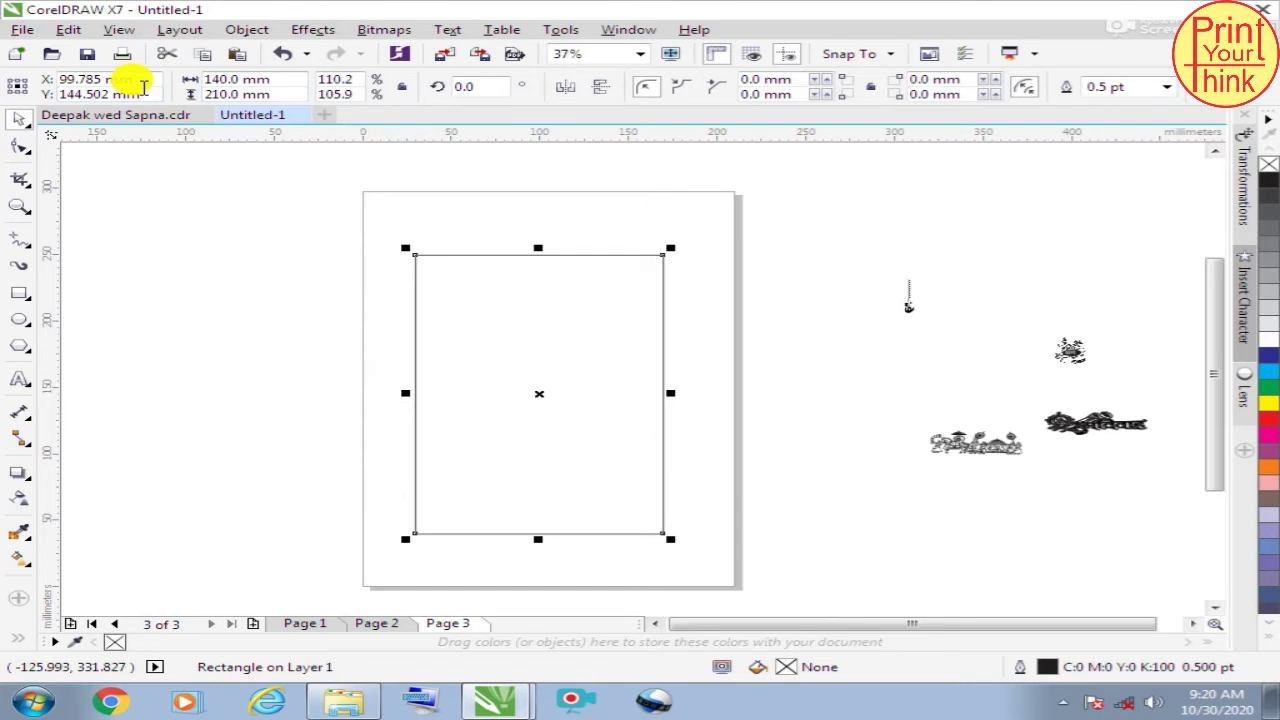
{"action": "key", "text": "p"}
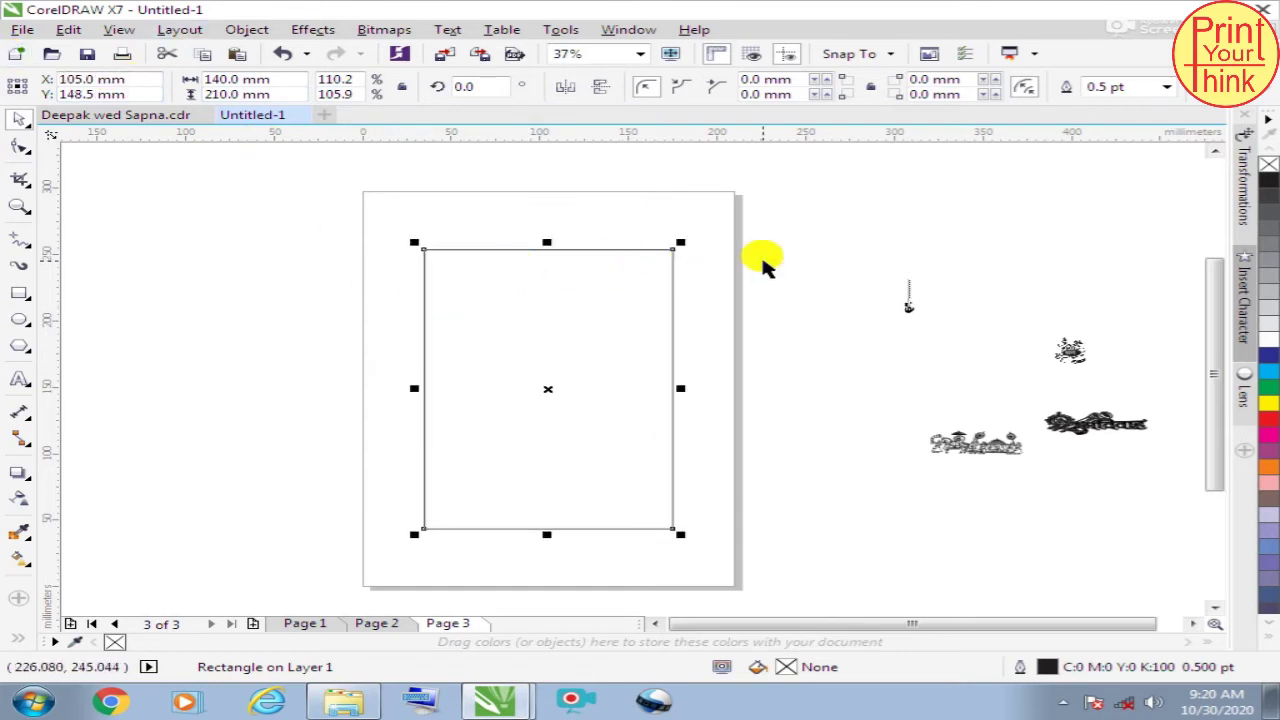
{"action": "left_click", "coordinate": [763, 263]}
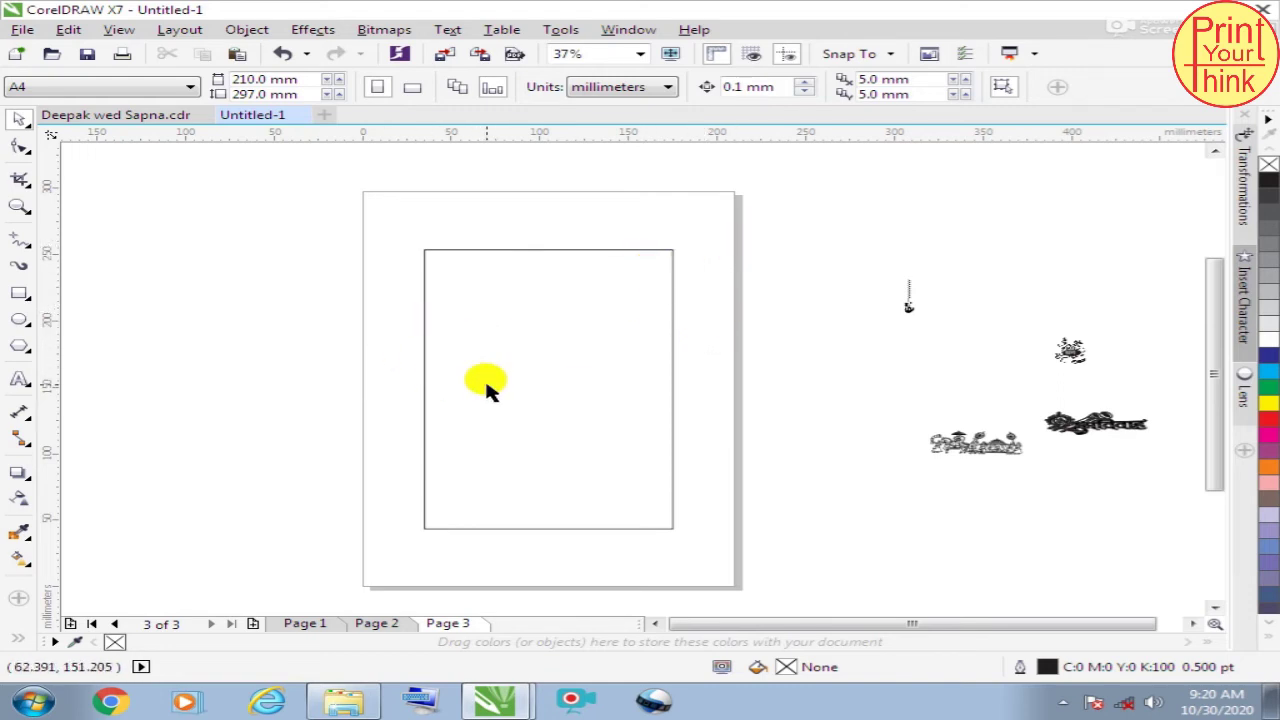
Step: Drop the शुभ विवाह art atop page 3, draw a thin box beneath it, then show page 1
{"action": "mouse_move", "coordinate": [1095, 424]}
{"action": "left_mouse_down"}
{"action": "mouse_move", "coordinate": [605, 268]}
{"action": "mouse_move", "coordinate": [604, 292]}
{"action": "left_mouse_up"}
{"action": "scroll", "coordinate": [605, 268], "scroll_direction": "up", "scroll_amount": 4}
{"action": "left_click", "coordinate": [891, 251]}
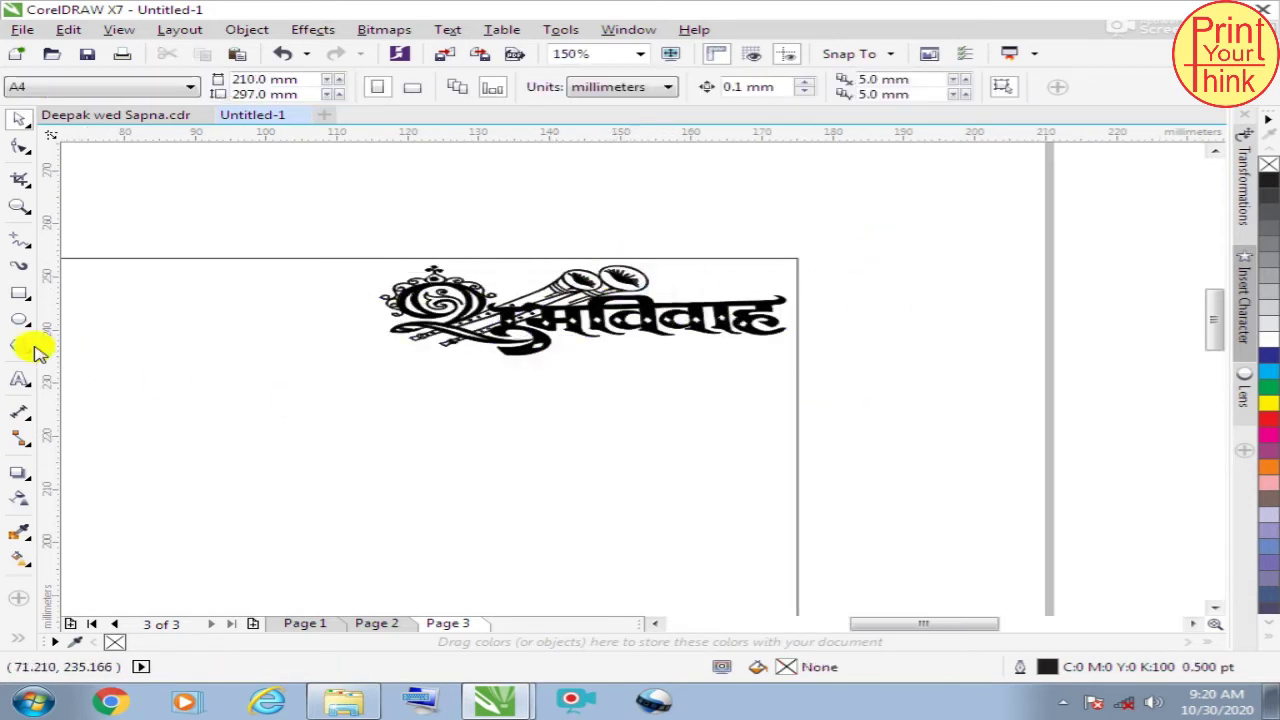
{"action": "left_click", "coordinate": [20, 294]}
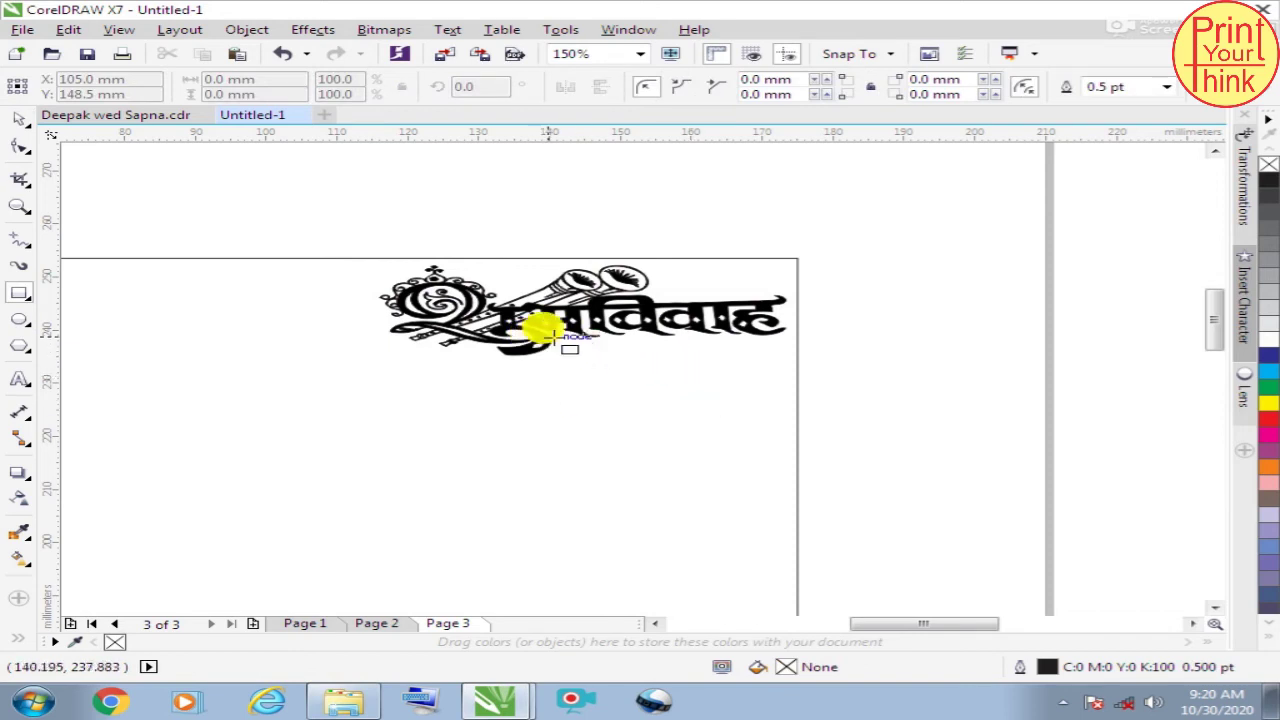
{"action": "left_click_drag", "start_coordinate": [548, 337], "coordinate": [843, 372]}
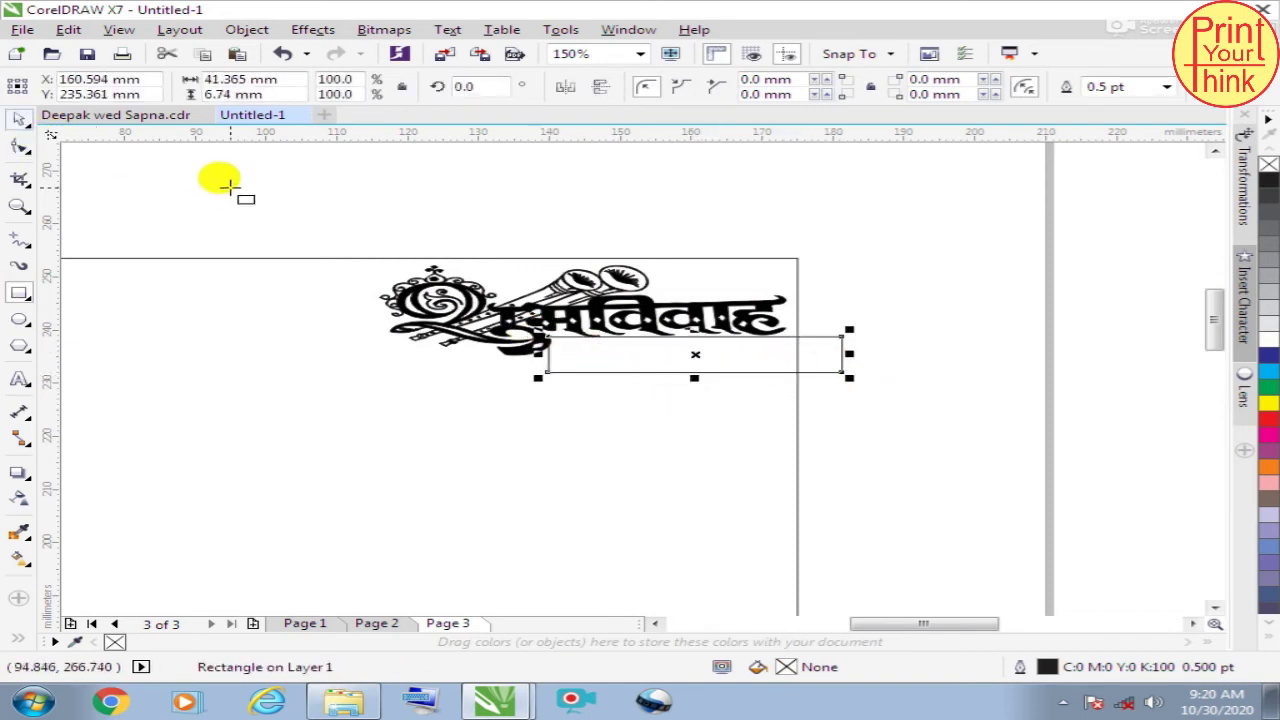
{"action": "left_click", "coordinate": [310, 623]}
Step: Copy the date 06.12.2017 (रविवार) from the top text line on page 1
{"action": "scroll", "coordinate": [570, 290], "scroll_direction": "down", "scroll_amount": 3}
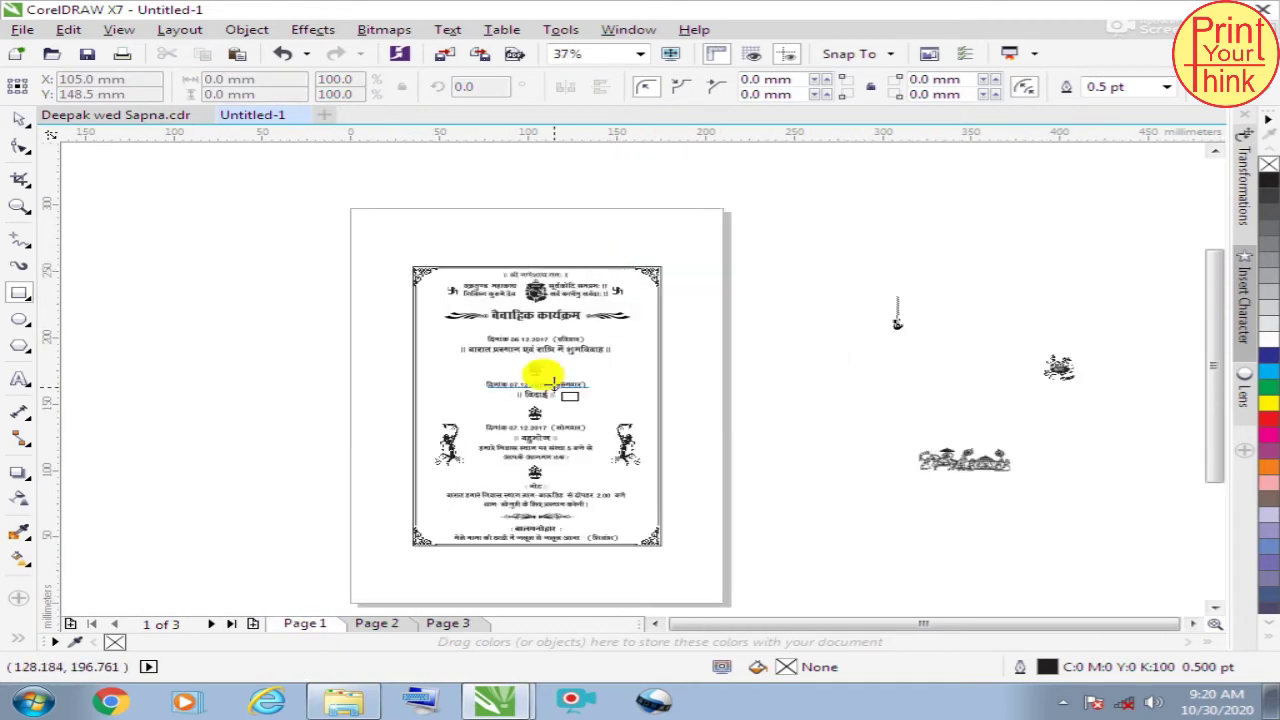
{"action": "scroll", "coordinate": [540, 400], "scroll_direction": "up", "scroll_amount": 3}
{"action": "scroll", "coordinate": [528, 448], "scroll_direction": "down", "scroll_amount": 2}
{"action": "scroll", "coordinate": [552, 240], "scroll_direction": "up", "scroll_amount": 2}
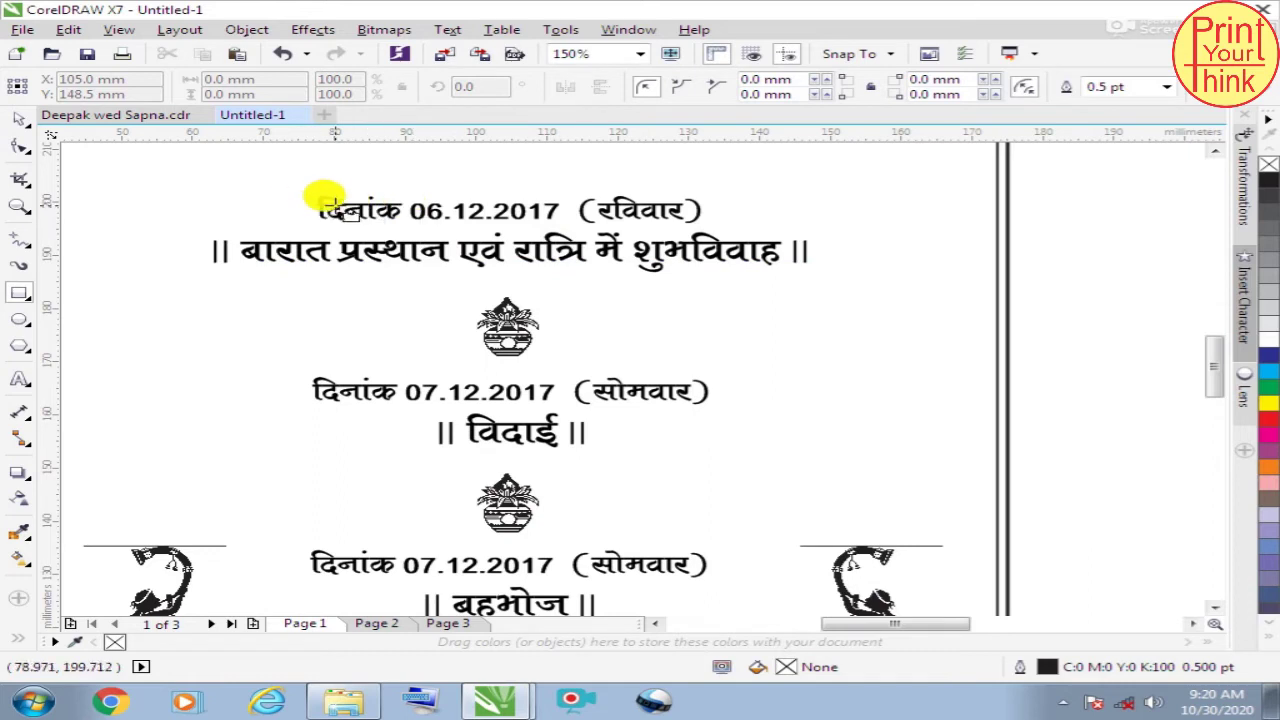
{"action": "left_click", "coordinate": [390, 200]}
{"action": "left_click", "coordinate": [19, 378]}
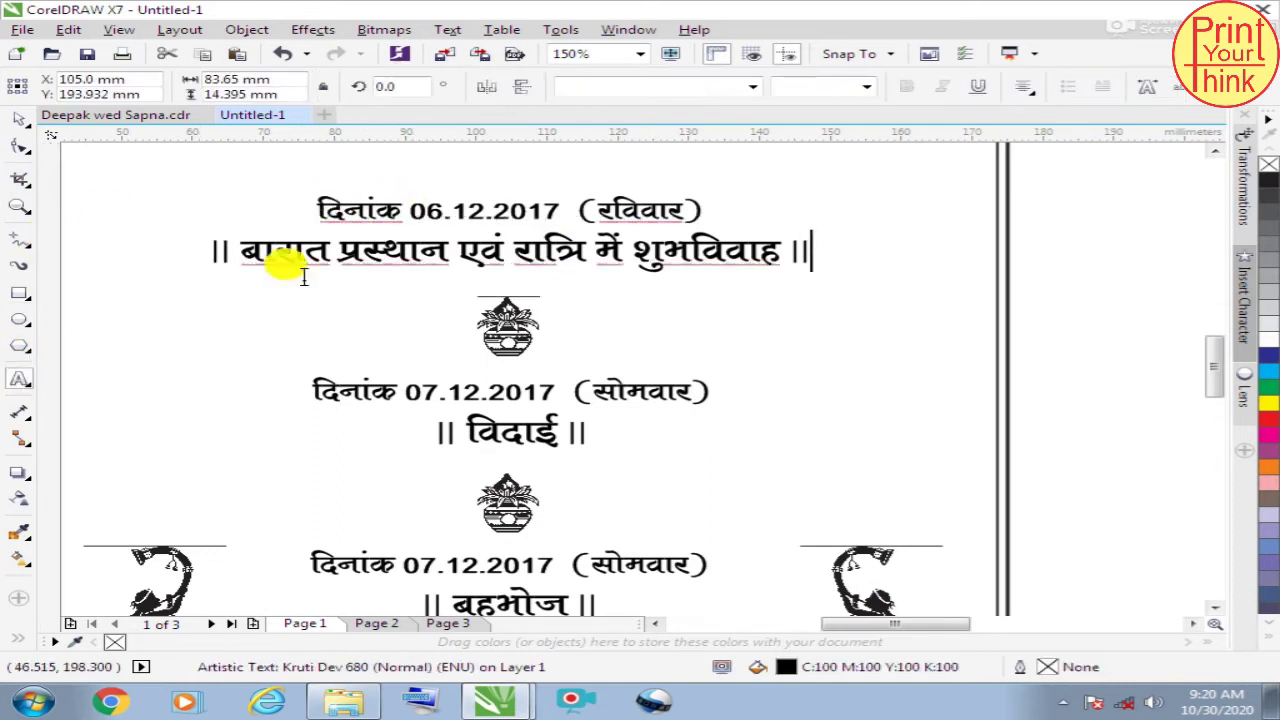
{"action": "left_click", "coordinate": [410, 210]}
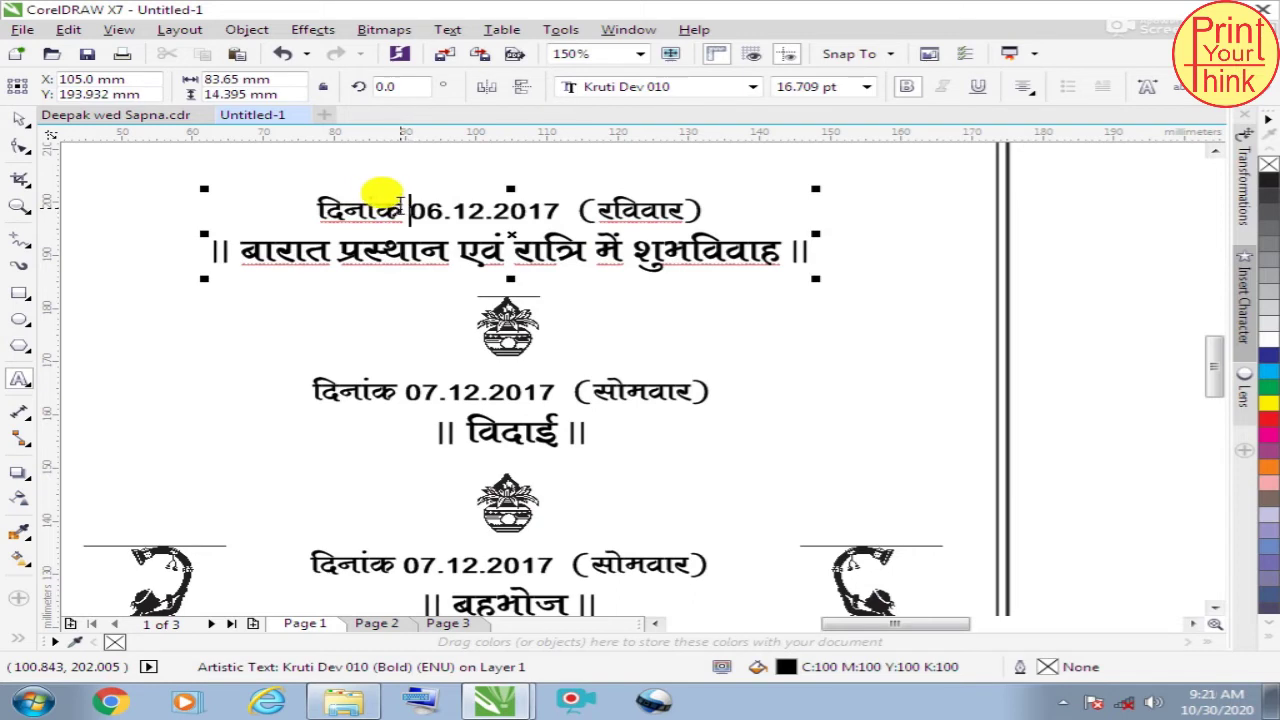
{"action": "mouse_move", "coordinate": [412, 205]}
{"action": "left_mouse_down"}
{"action": "mouse_move", "coordinate": [680, 200]}
{"action": "mouse_move", "coordinate": [712, 215]}
{"action": "left_mouse_up"}
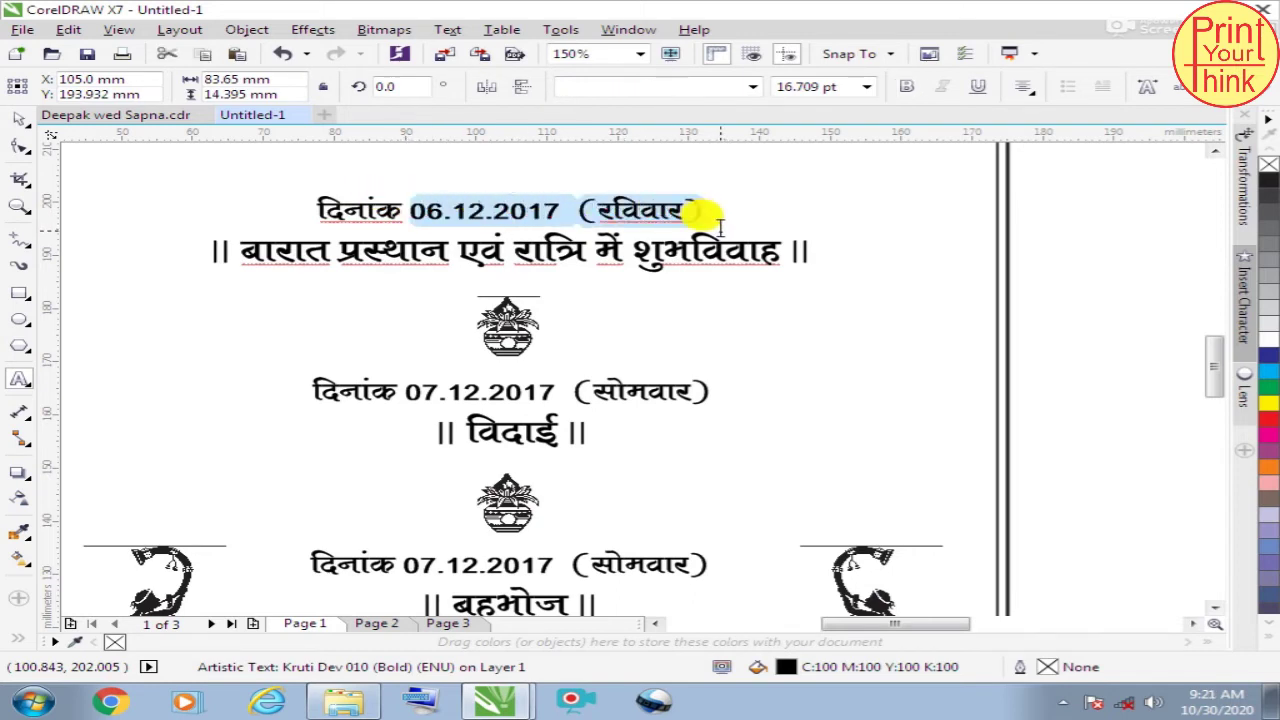
{"action": "left_click", "coordinate": [449, 604]}
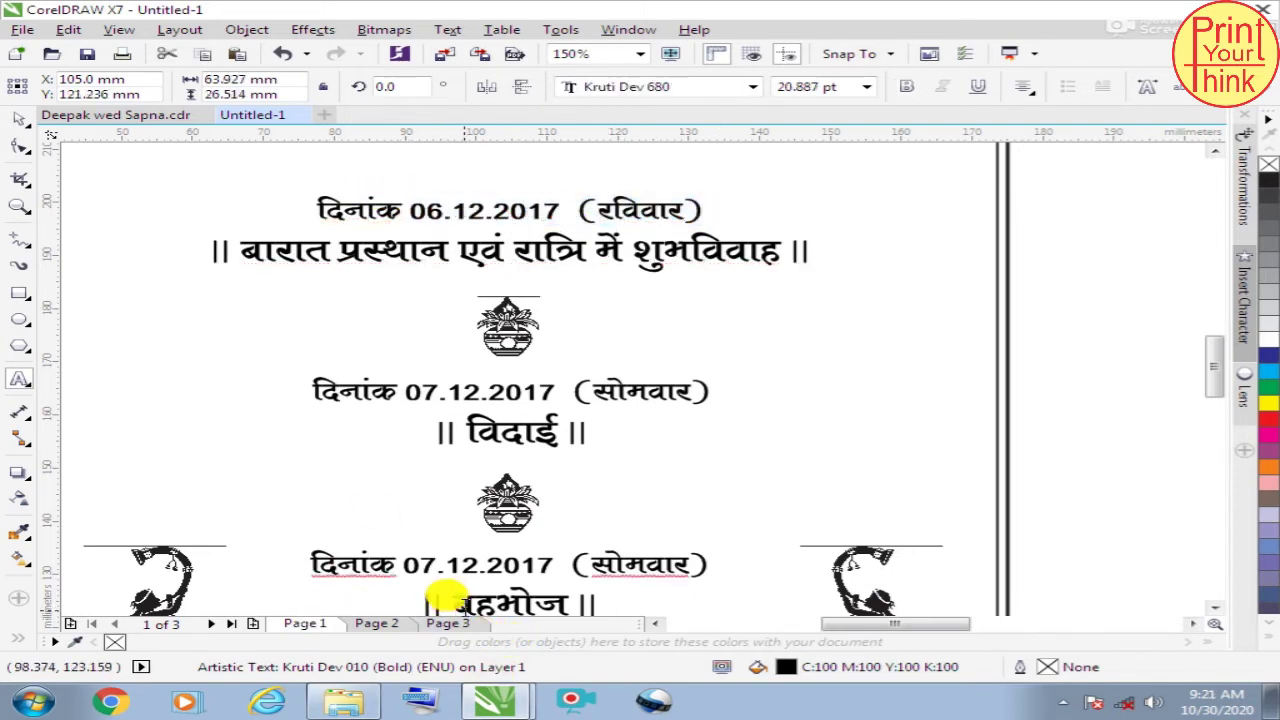
Step: Paste the date on page 3 into the box under the heading, narrowed to fit
{"action": "left_click", "coordinate": [466, 624]}
{"action": "scroll", "coordinate": [700, 280], "scroll_direction": "down", "scroll_amount": 2}
{"action": "scroll", "coordinate": [740, 240], "scroll_direction": "up", "scroll_amount": 2}
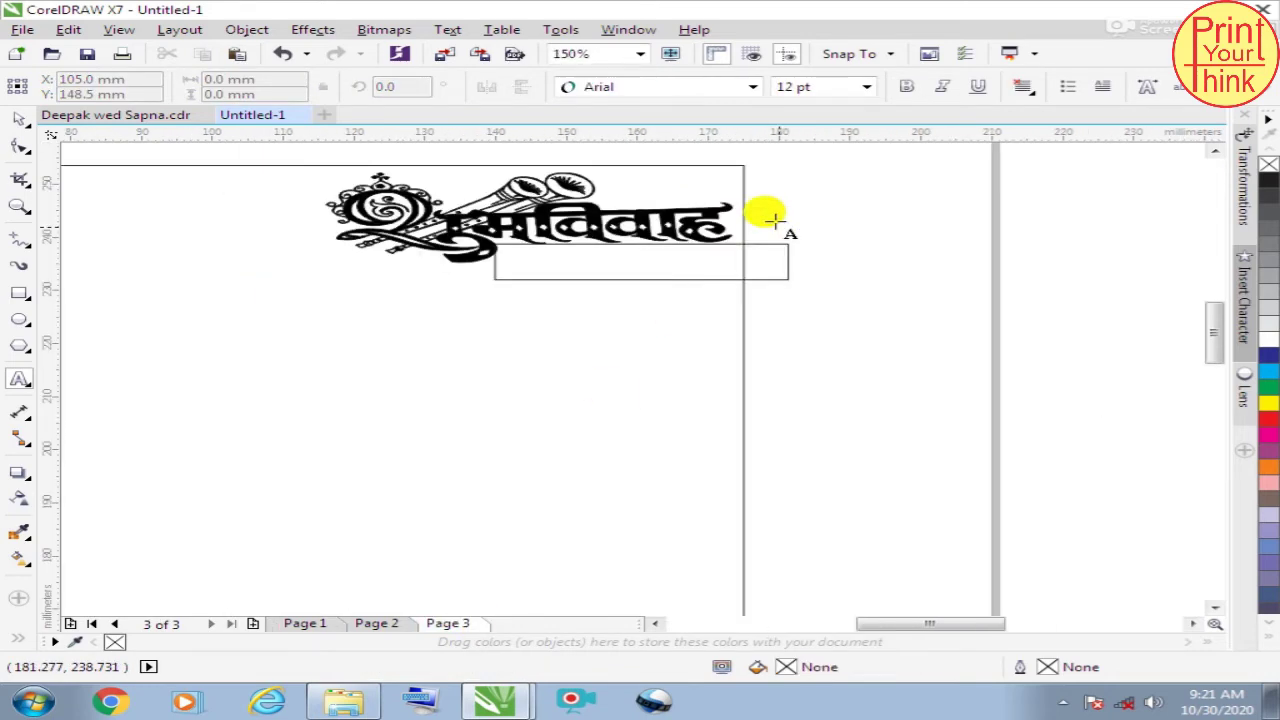
{"action": "left_click", "coordinate": [858, 292]}
{"action": "key", "text": "ctrl+v"}
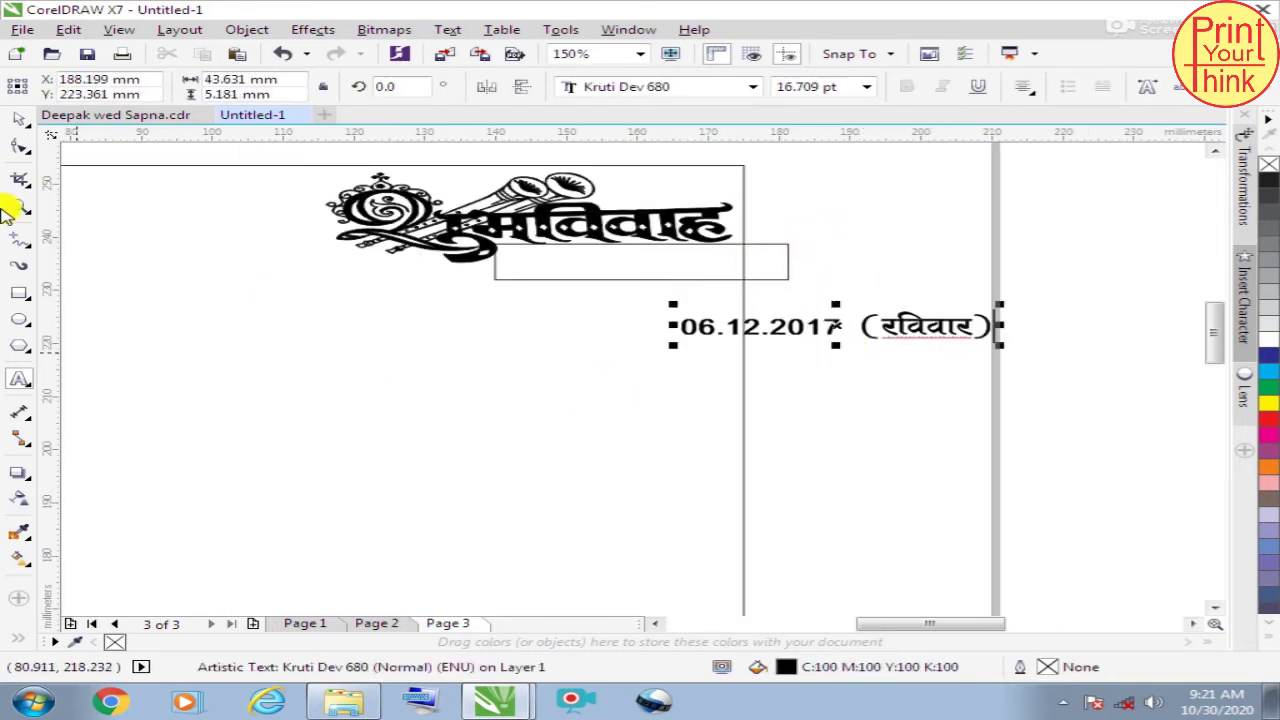
{"action": "left_click_drag", "start_coordinate": [840, 326], "coordinate": [654, 249]}
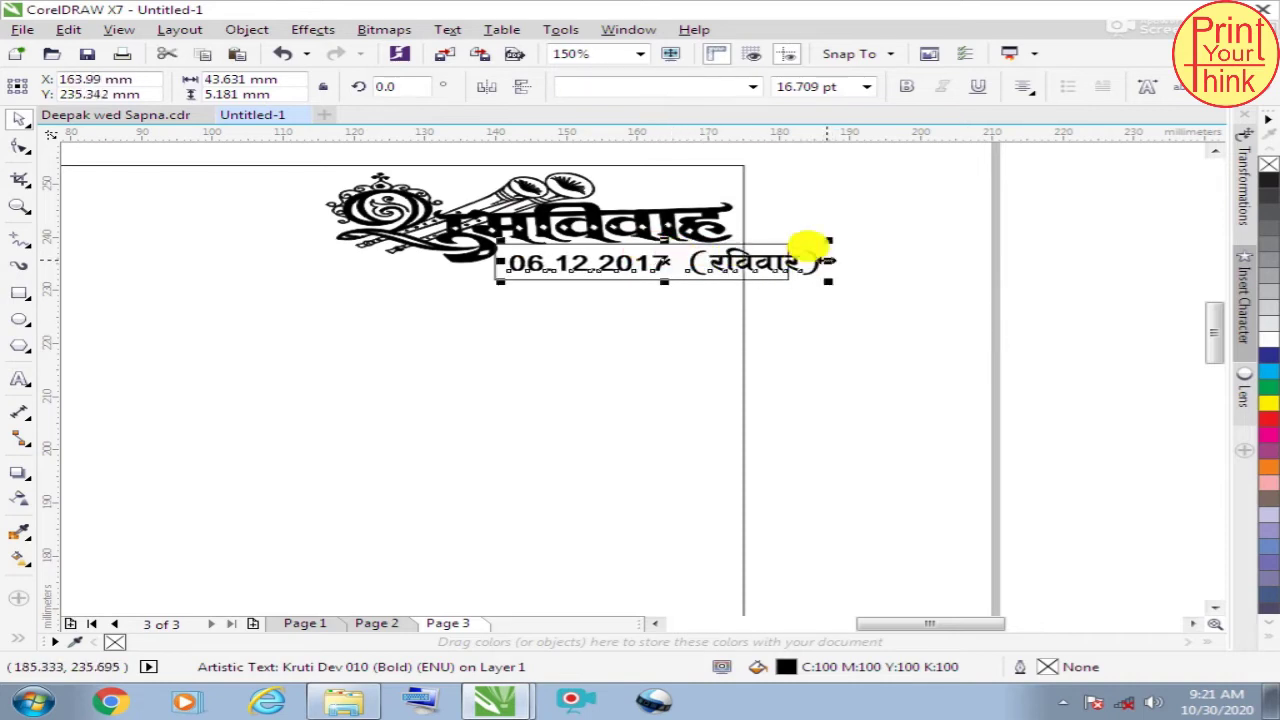
{"action": "left_click_drag", "start_coordinate": [833, 263], "coordinate": [770, 262]}
{"action": "left_click", "coordinate": [903, 260]}
Step: Shift the शुभ विवाह heading and date together slightly left
{"action": "scroll", "coordinate": [657, 297], "scroll_direction": "down", "scroll_amount": 2}
{"action": "left_click_drag", "start_coordinate": [793, 183], "coordinate": [410, 350]}
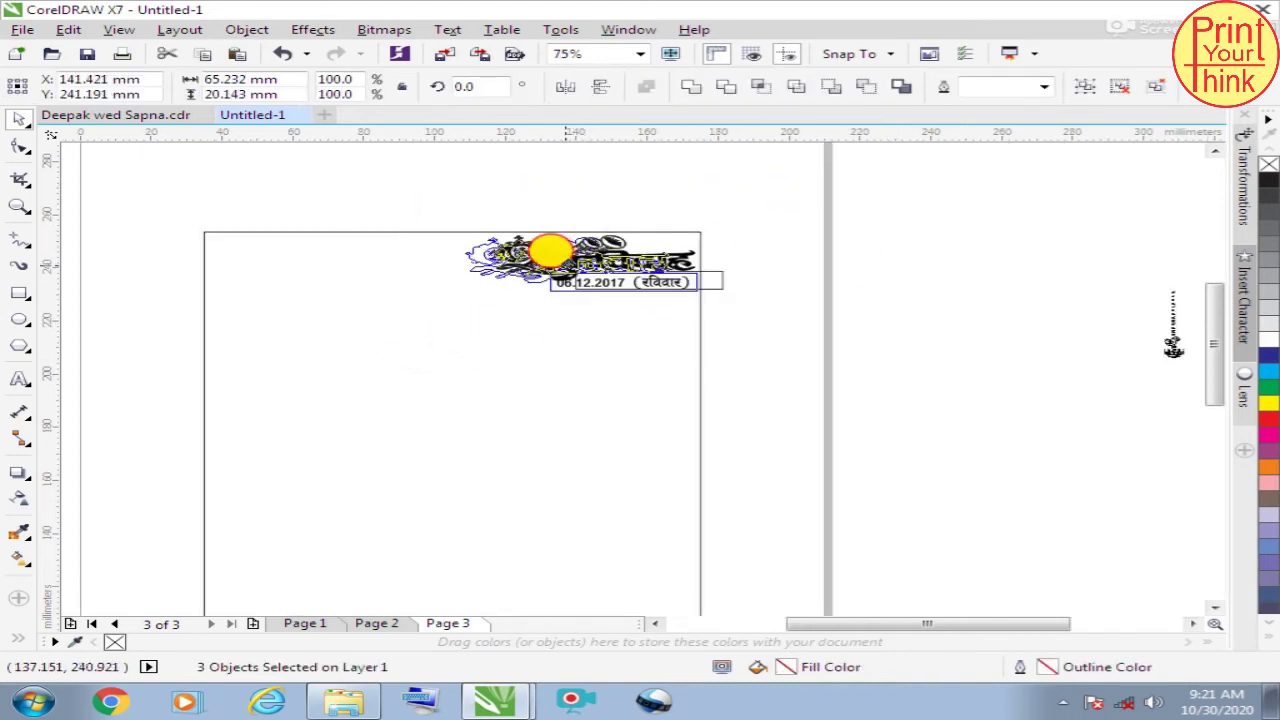
{"action": "left_click_drag", "start_coordinate": [570, 252], "coordinate": [534, 250]}
{"action": "left_click", "coordinate": [812, 292]}
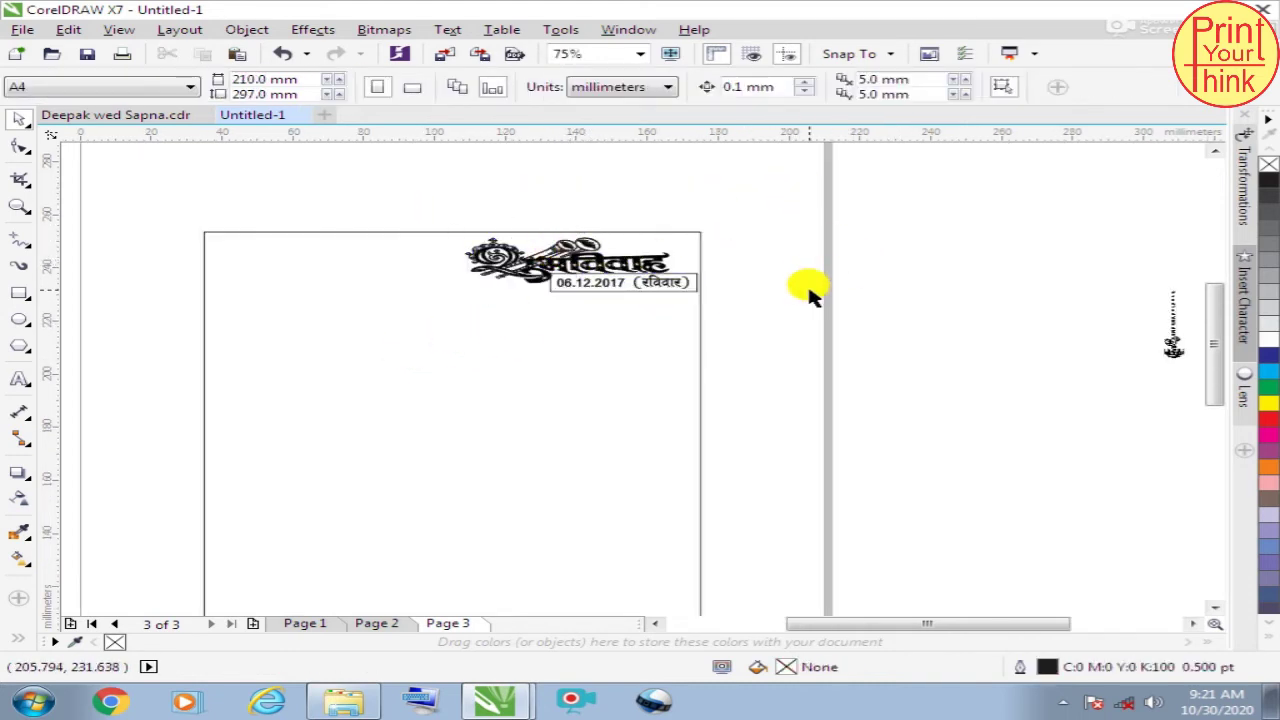
{"action": "scroll", "coordinate": [689, 289], "scroll_direction": "down", "scroll_amount": 4}
{"action": "scroll", "coordinate": [689, 291], "scroll_direction": "up", "scroll_amount": 2}
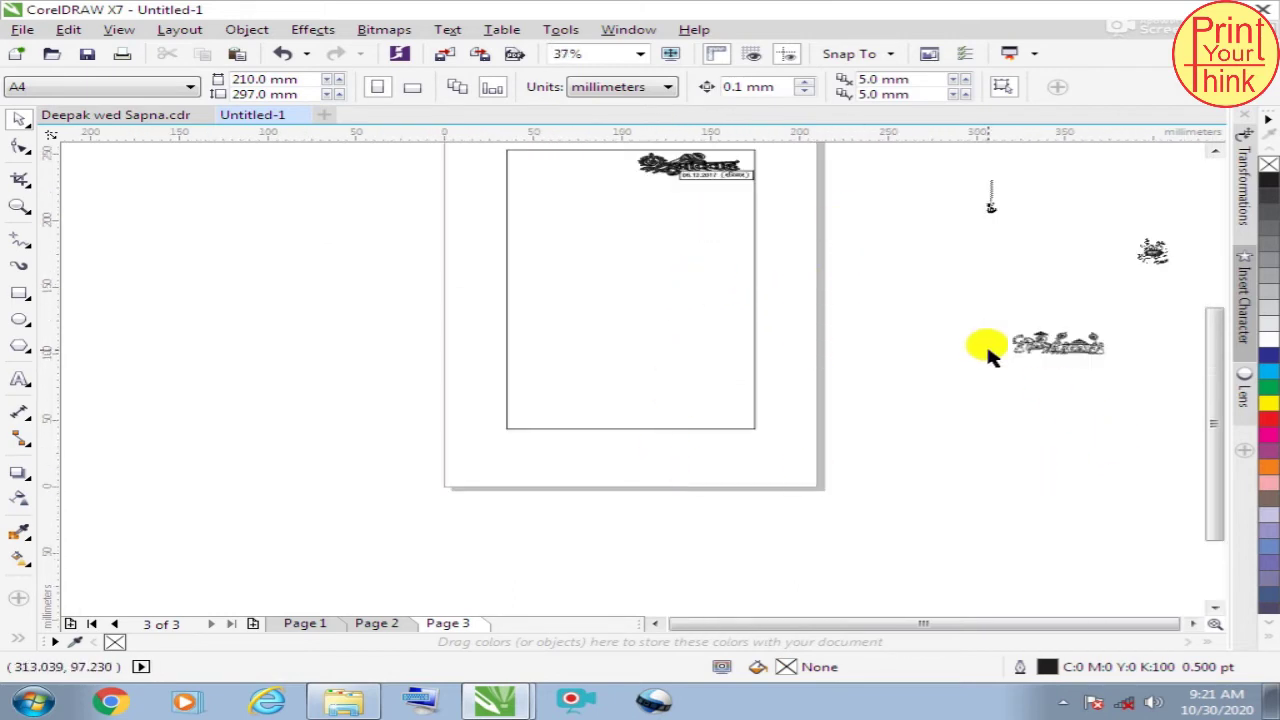
Step: Draw a wide flat ellipse at page 3's left edge and place an offset copy slightly higher
{"action": "scroll", "coordinate": [740, 412], "scroll_direction": "down", "scroll_amount": 2}
{"action": "scroll", "coordinate": [715, 302], "scroll_direction": "up", "scroll_amount": 4}
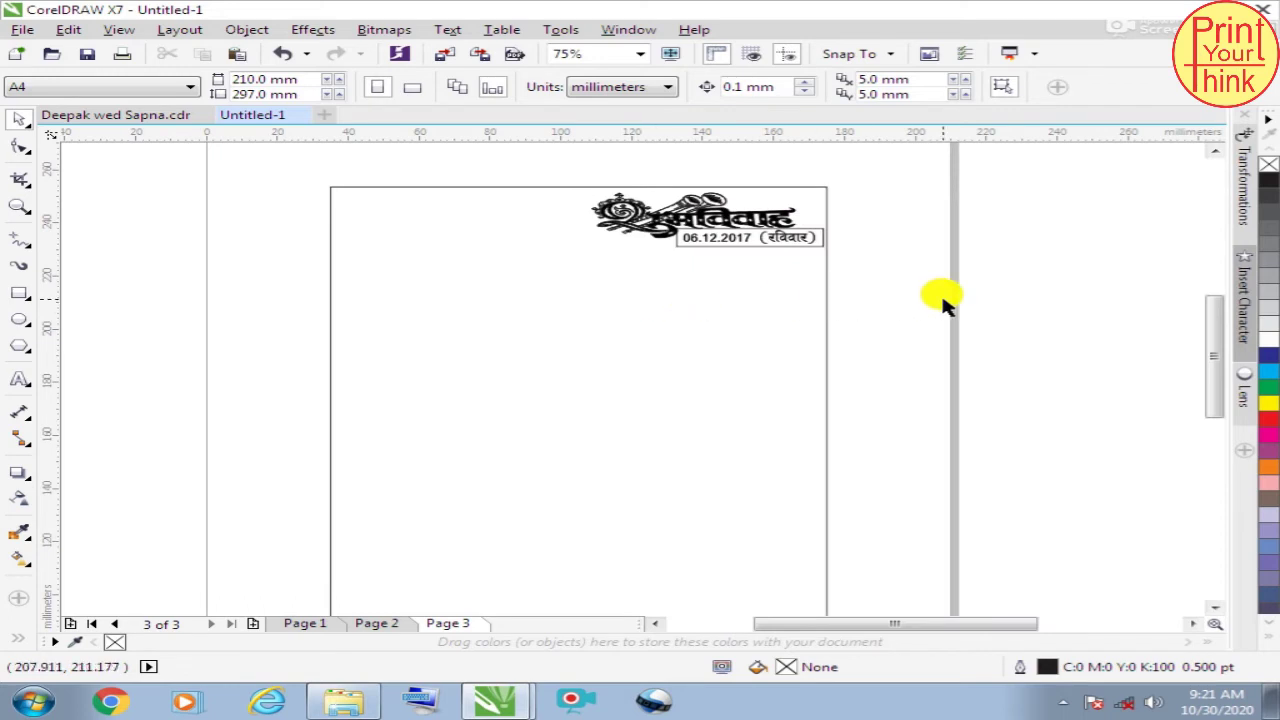
{"action": "left_click", "coordinate": [26, 320]}
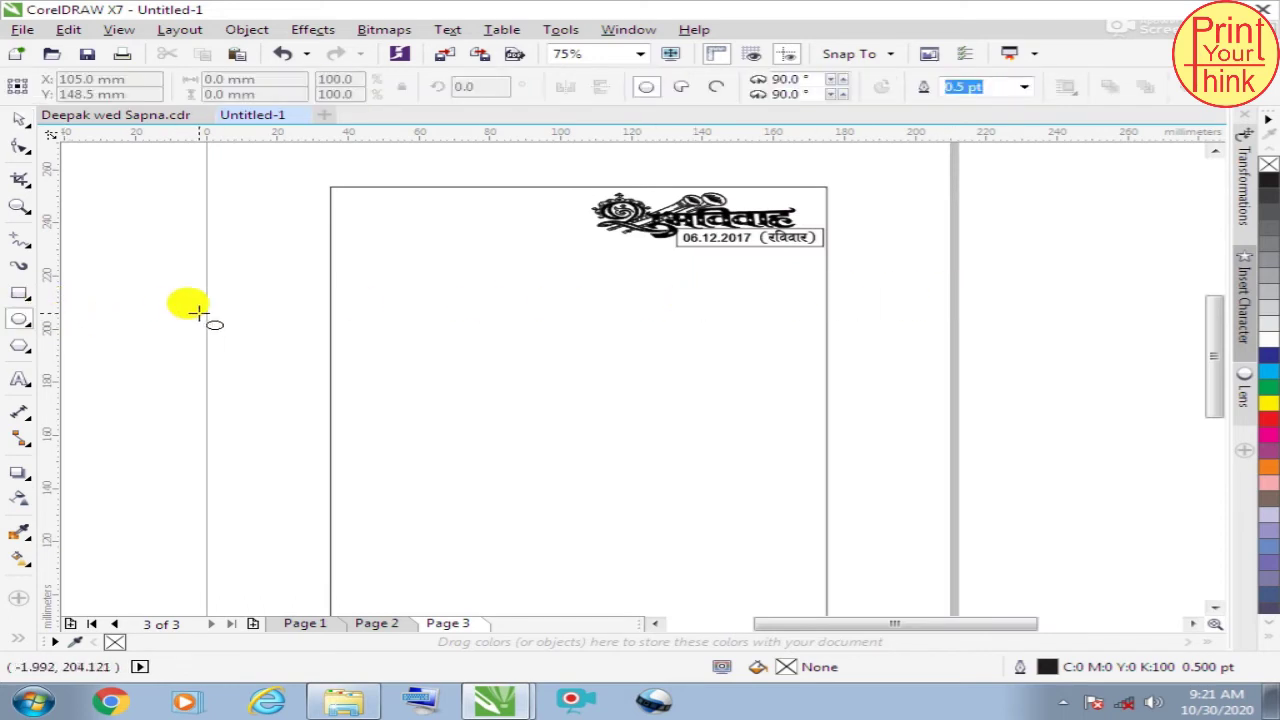
{"action": "left_click_drag", "start_coordinate": [191, 304], "coordinate": [370, 345]}
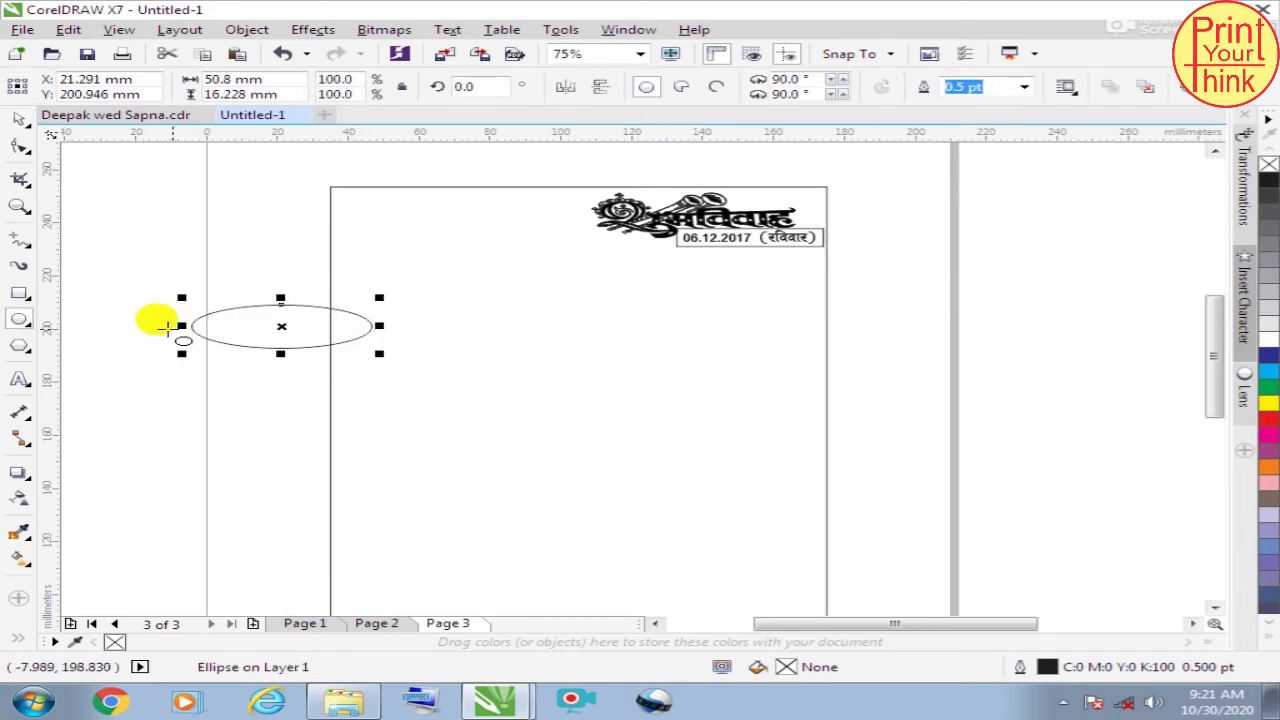
{"action": "scroll", "coordinate": [157, 320], "scroll_direction": "up", "scroll_amount": 2}
{"action": "left_click", "coordinate": [22, 119]}
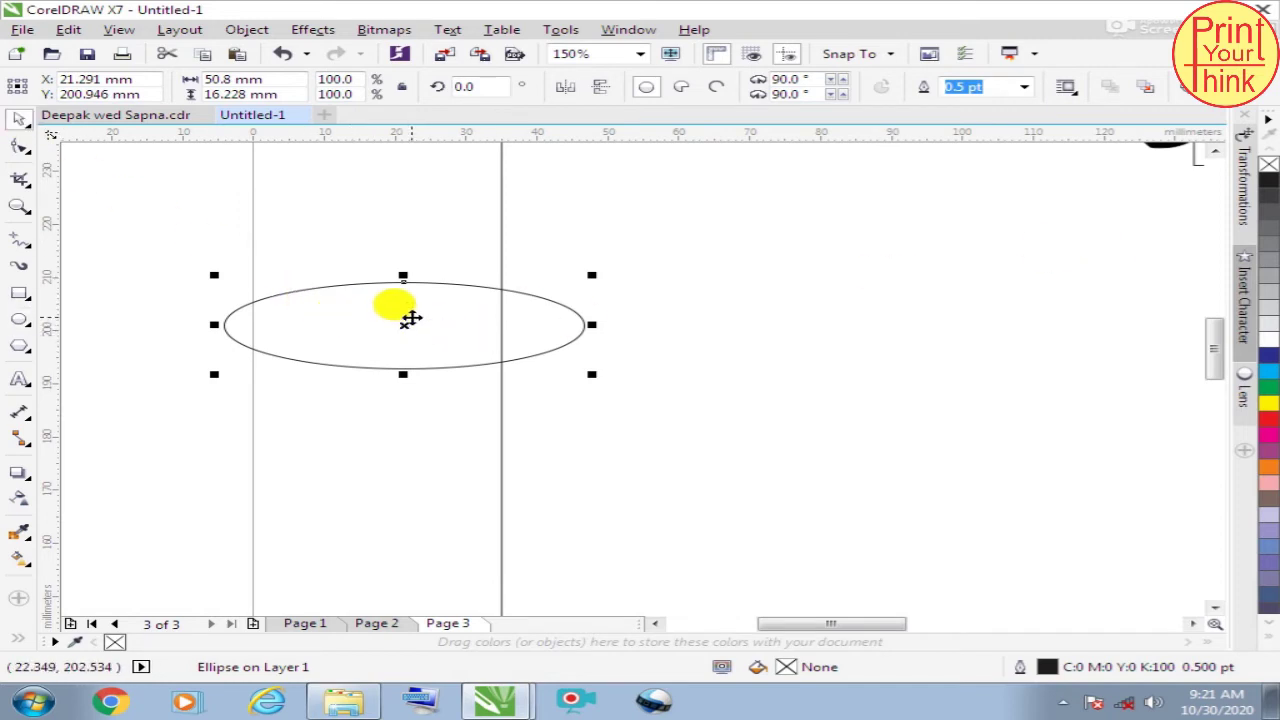
{"action": "left_click_drag", "start_coordinate": [401, 326], "coordinate": [406, 314]}
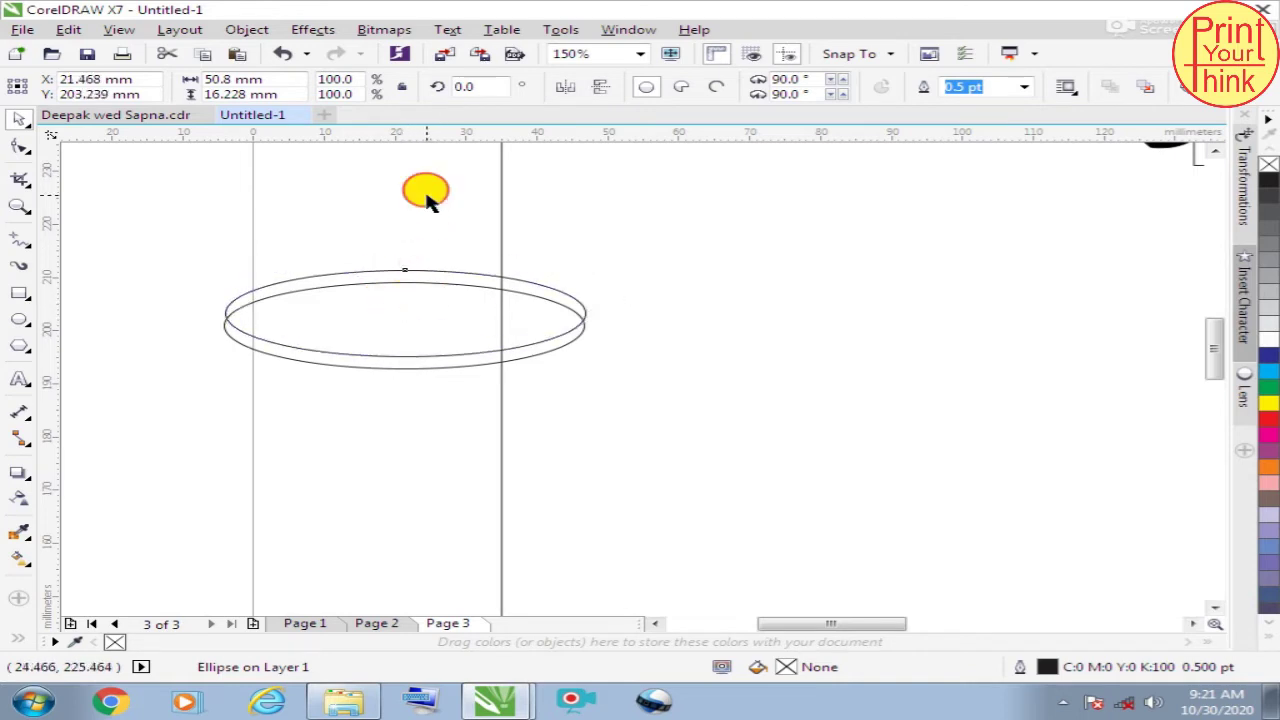
{"action": "left_click", "coordinate": [428, 194]}
Step: Fill the lower ellipse black and the upper ellipse white
{"action": "left_click", "coordinate": [380, 368]}
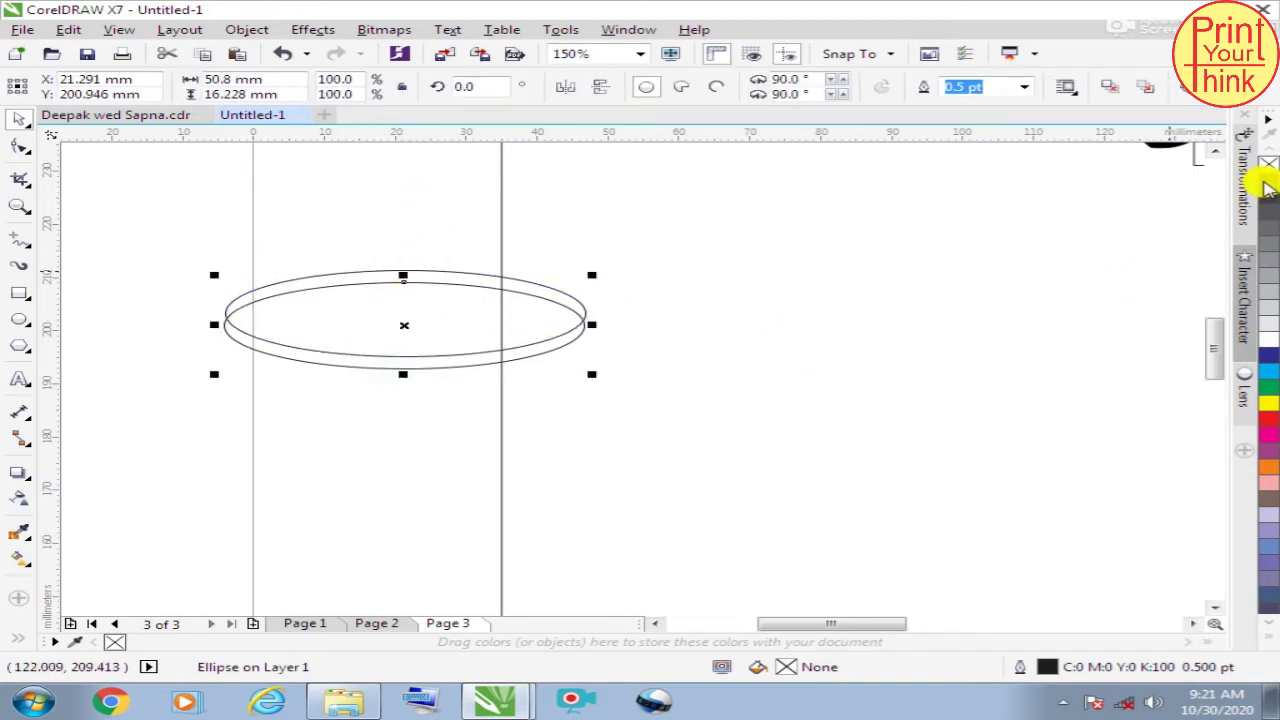
{"action": "left_click", "coordinate": [1267, 183]}
{"action": "left_click", "coordinate": [466, 234]}
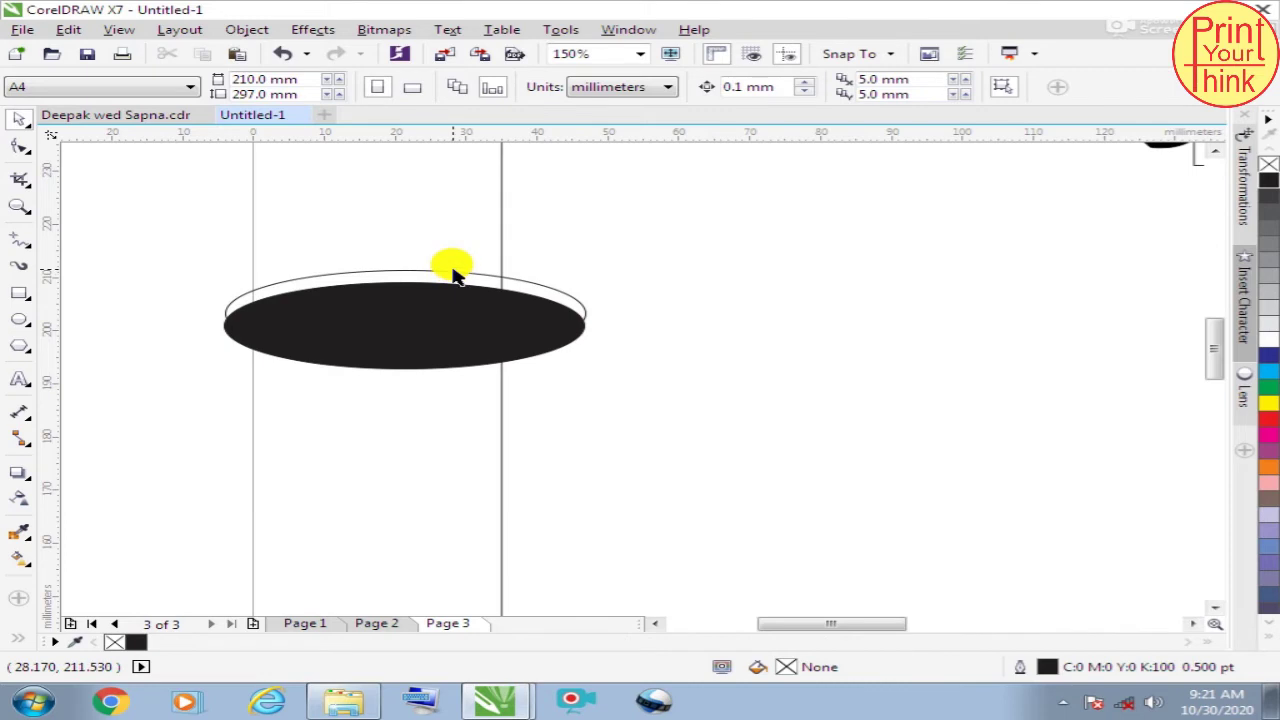
{"action": "left_click", "coordinate": [452, 275]}
{"action": "left_click", "coordinate": [1268, 343]}
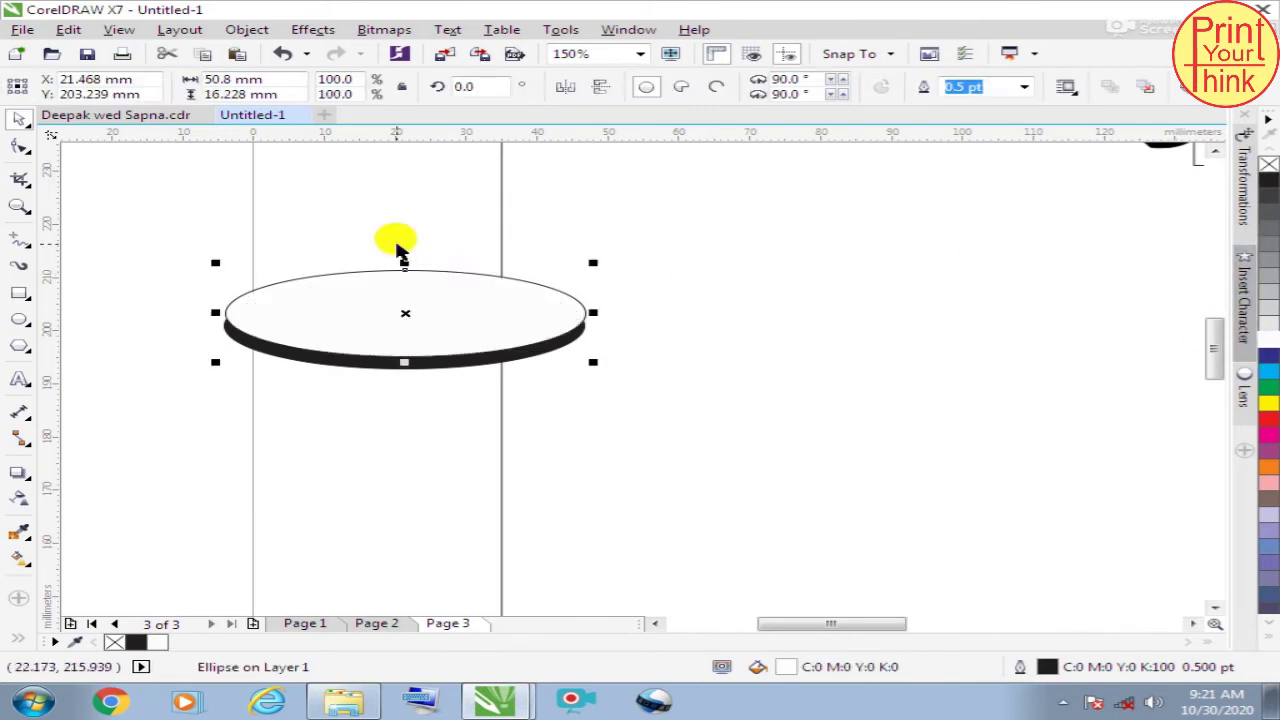
{"action": "left_click", "coordinate": [346, 246]}
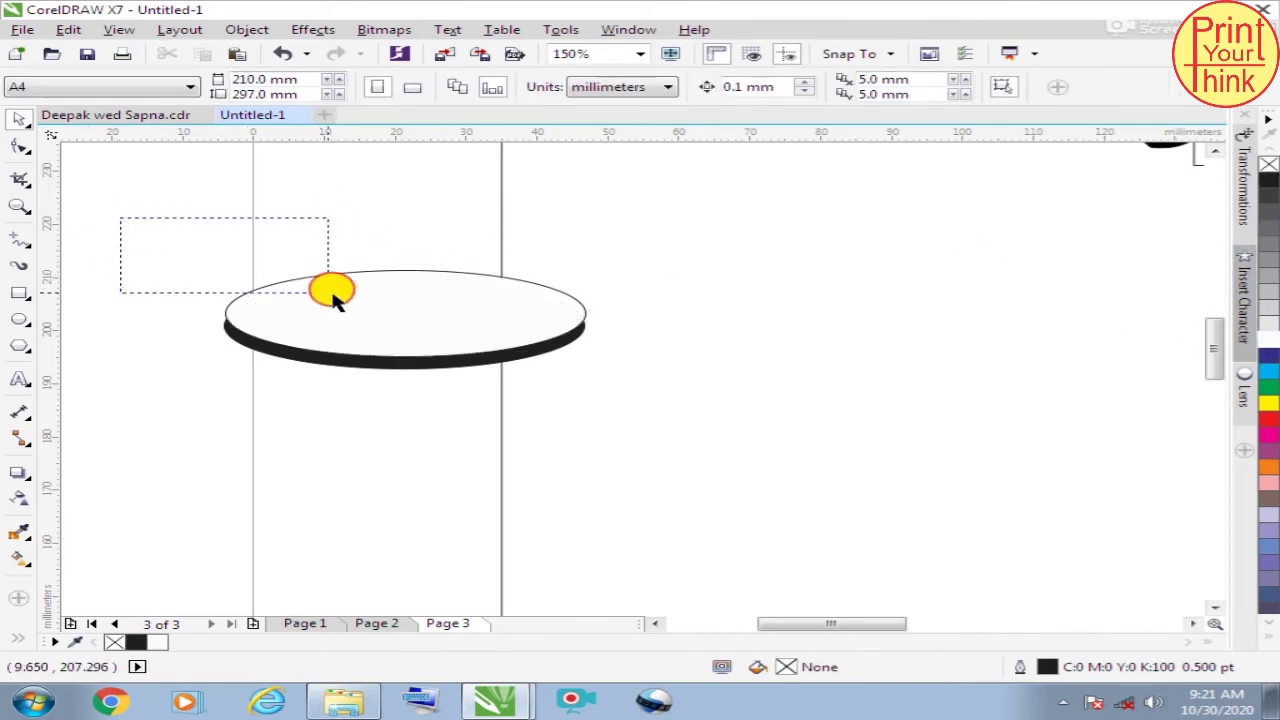
Step: Give both ellipses a 1.0 pt outline
{"action": "left_click_drag", "start_coordinate": [335, 300], "coordinate": [614, 307]}
{"action": "left_click", "coordinate": [1046, 88]}
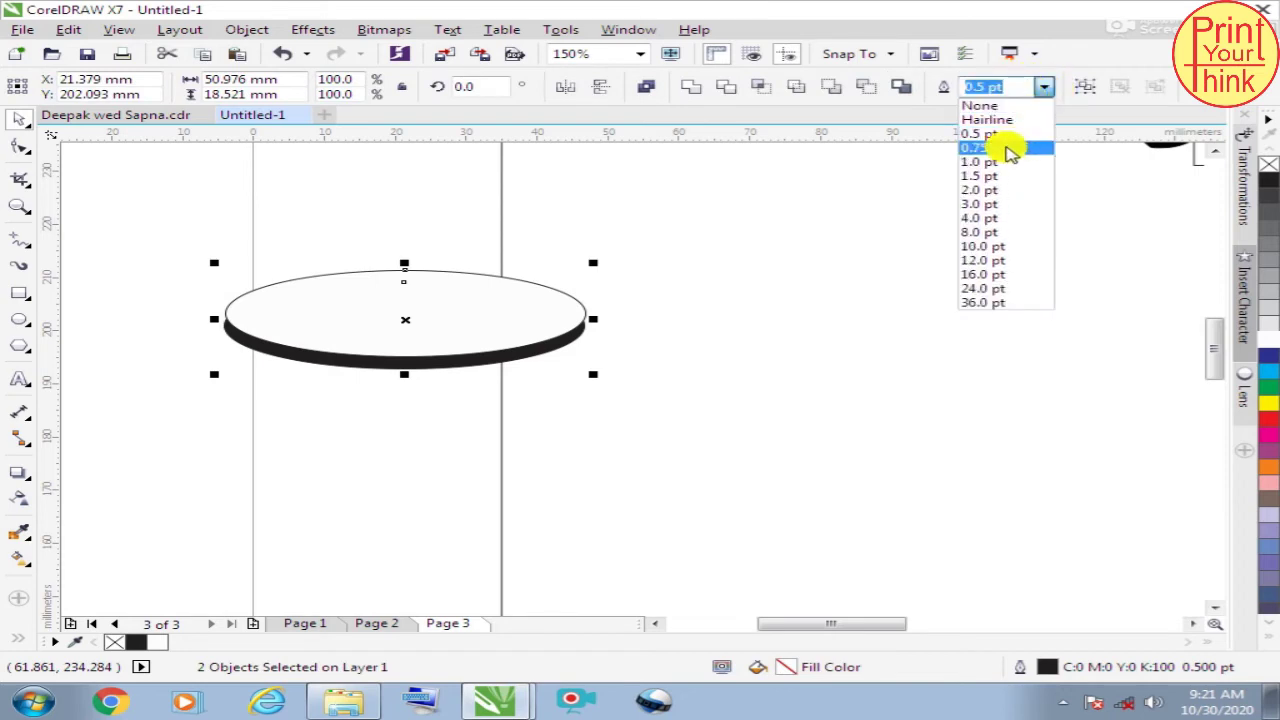
{"action": "left_click", "coordinate": [1006, 162]}
{"action": "left_click", "coordinate": [425, 170]}
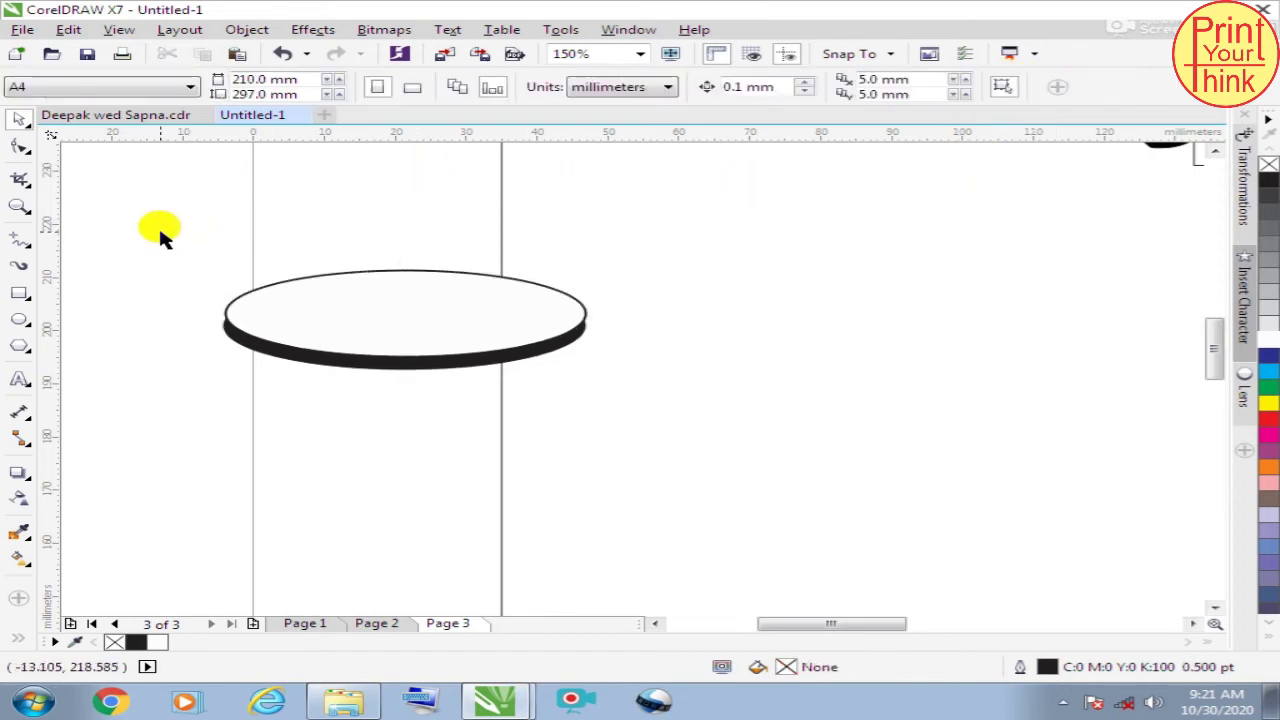
Step: Group the two ellipses into one disc with Ctrl+G, deleting an accidental extra copy
{"action": "left_click_drag", "start_coordinate": [160, 234], "coordinate": [720, 414]}
{"action": "left_click", "coordinate": [723, 412]}
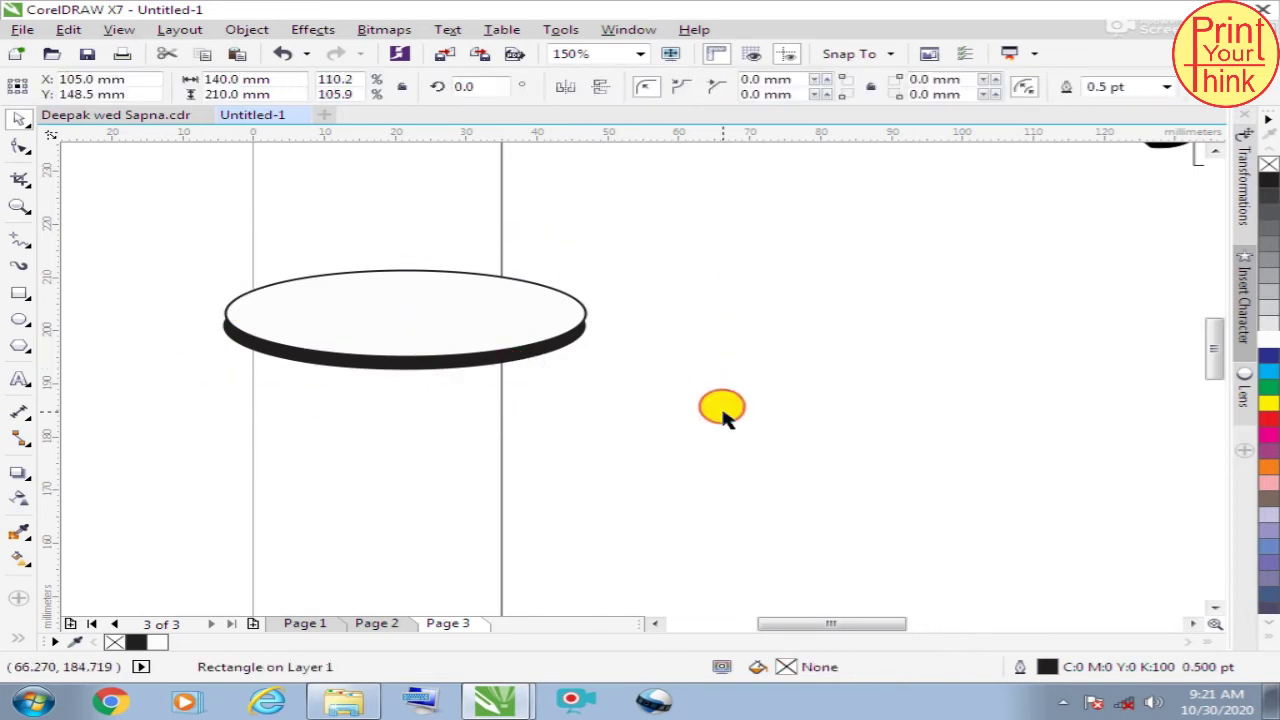
{"action": "left_click_drag", "start_coordinate": [165, 245], "coordinate": [790, 422]}
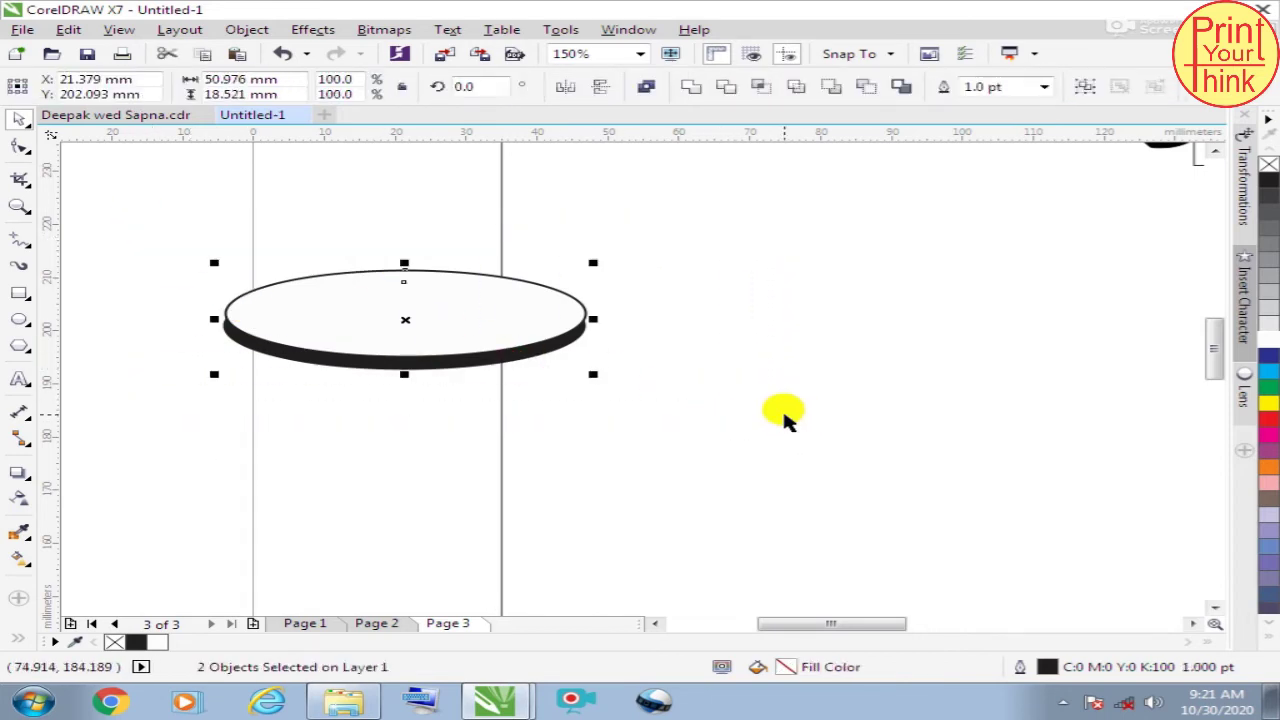
{"action": "key", "text": "ctrl+g"}
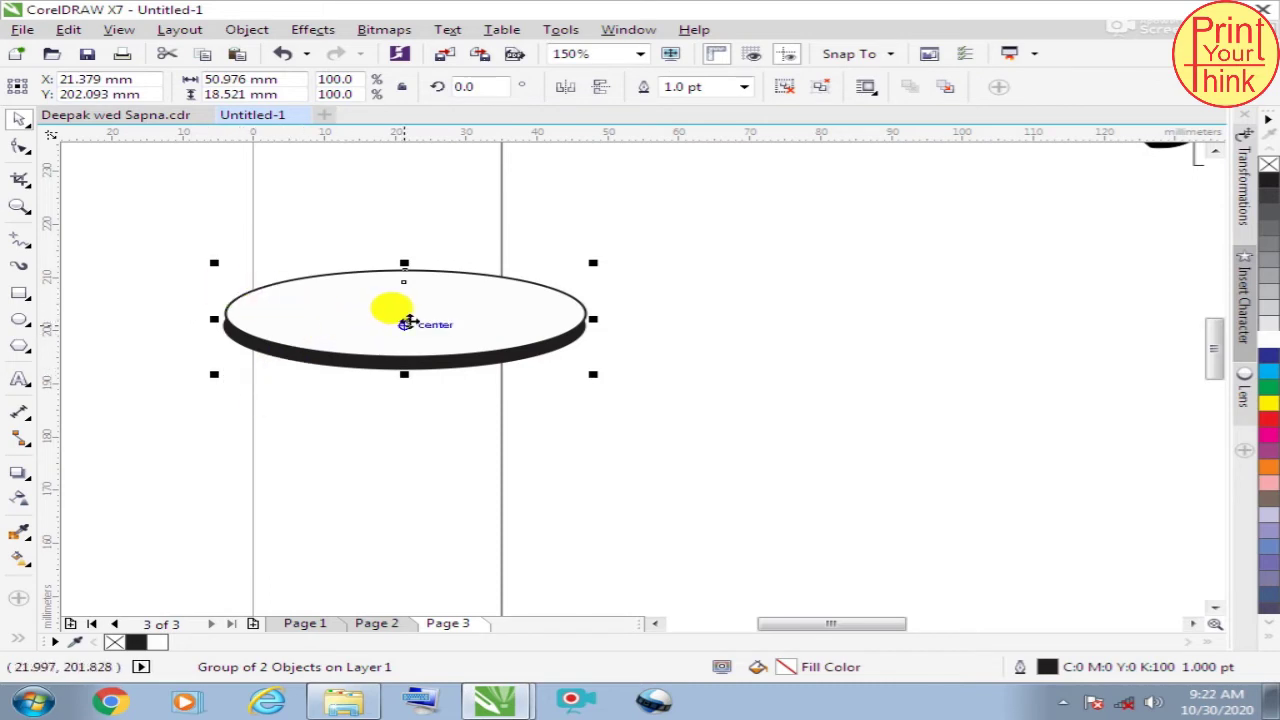
{"action": "mouse_move", "coordinate": [405, 322]}
{"action": "left_mouse_down"}
{"action": "mouse_move", "coordinate": [439, 297]}
{"action": "mouse_move", "coordinate": [763, 467]}
{"action": "left_mouse_up"}
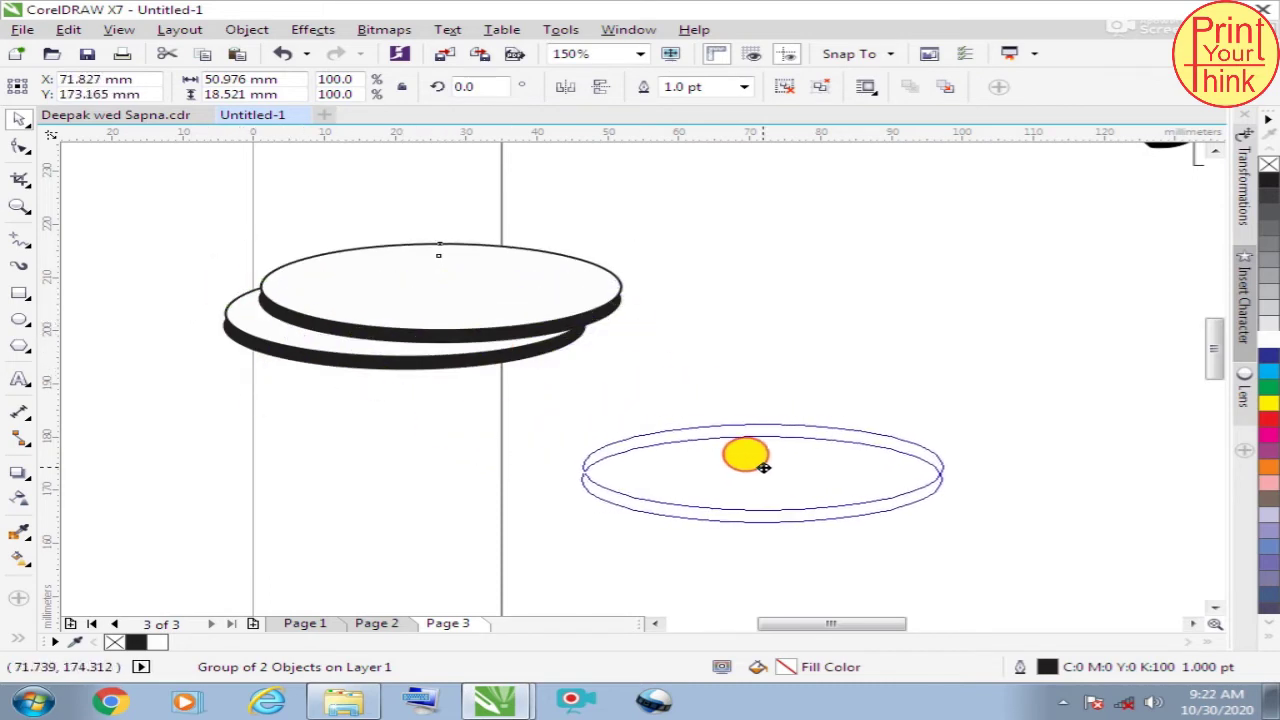
{"action": "key", "text": "Delete"}
Step: Bring the hanging chain ornament onto the page, its top attached under the disc
{"action": "scroll", "coordinate": [386, 366], "scroll_direction": "down", "scroll_amount": 1}
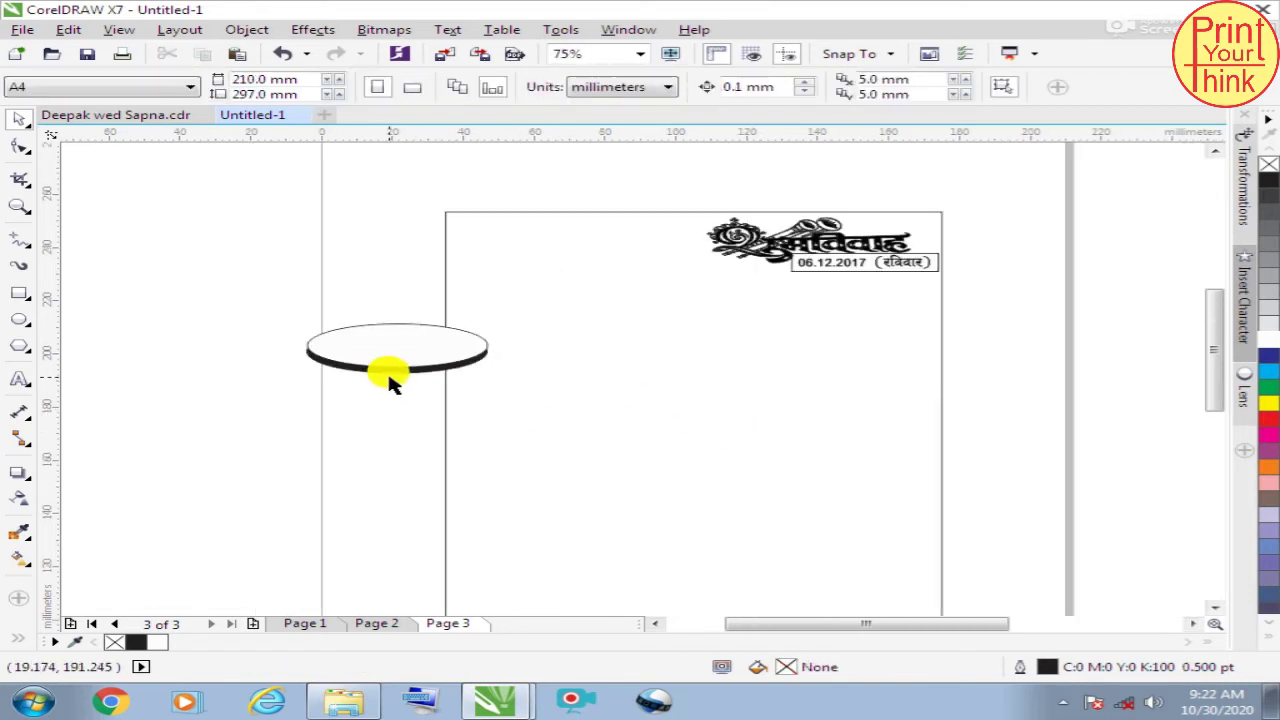
{"action": "scroll", "coordinate": [422, 385], "scroll_direction": "down", "scroll_amount": 2}
{"action": "scroll", "coordinate": [422, 385], "scroll_direction": "up", "scroll_amount": 1}
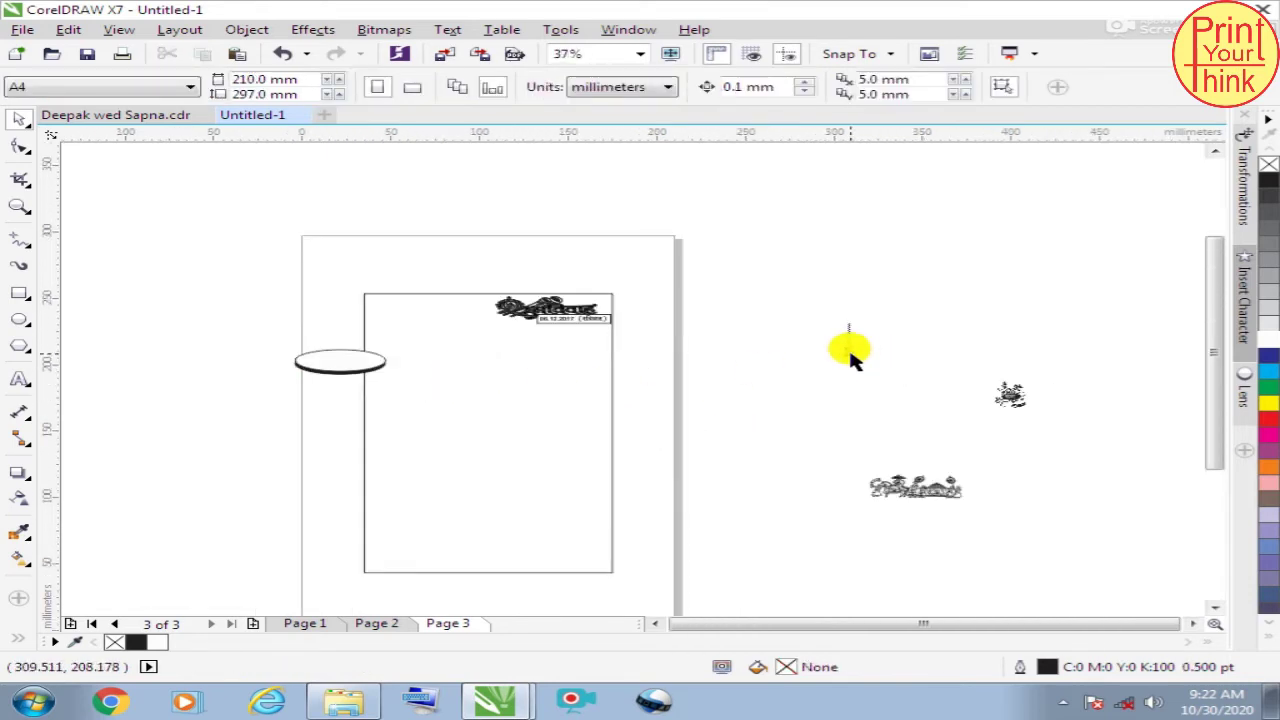
{"action": "left_click_drag", "start_coordinate": [849, 350], "coordinate": [314, 402]}
{"action": "scroll", "coordinate": [312, 405], "scroll_direction": "up", "scroll_amount": 2}
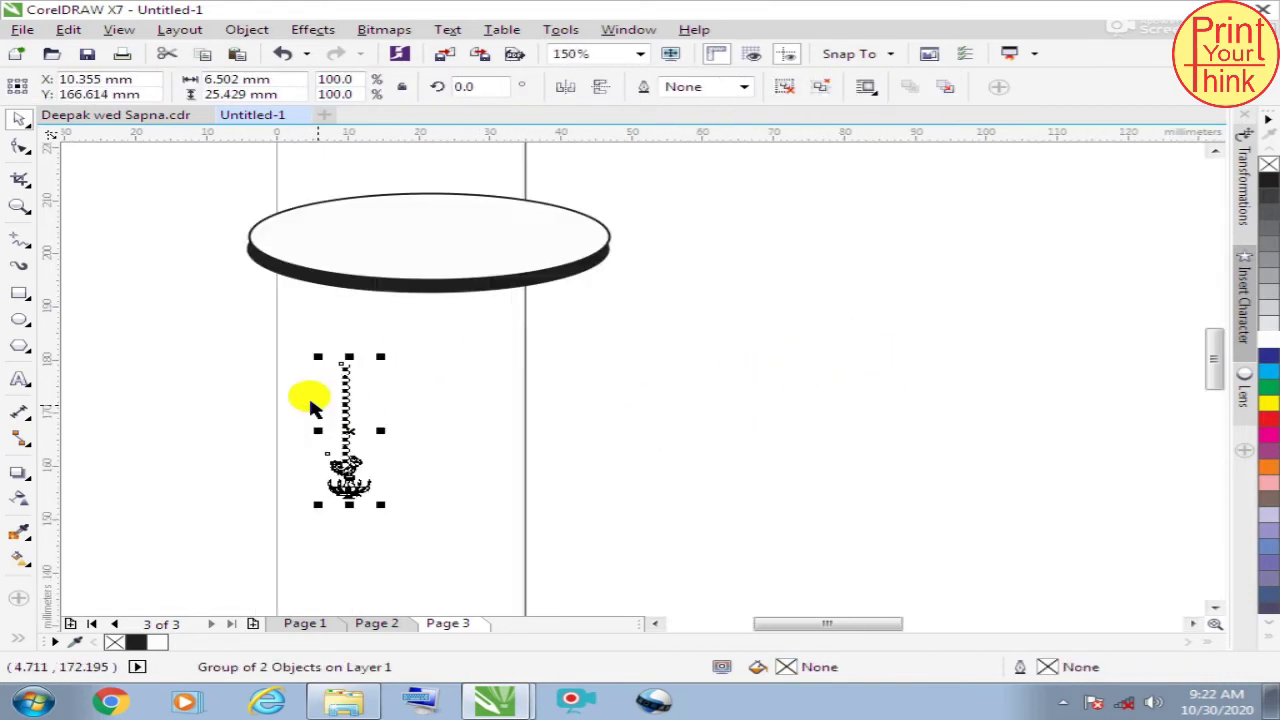
{"action": "left_click_drag", "start_coordinate": [351, 402], "coordinate": [362, 328]}
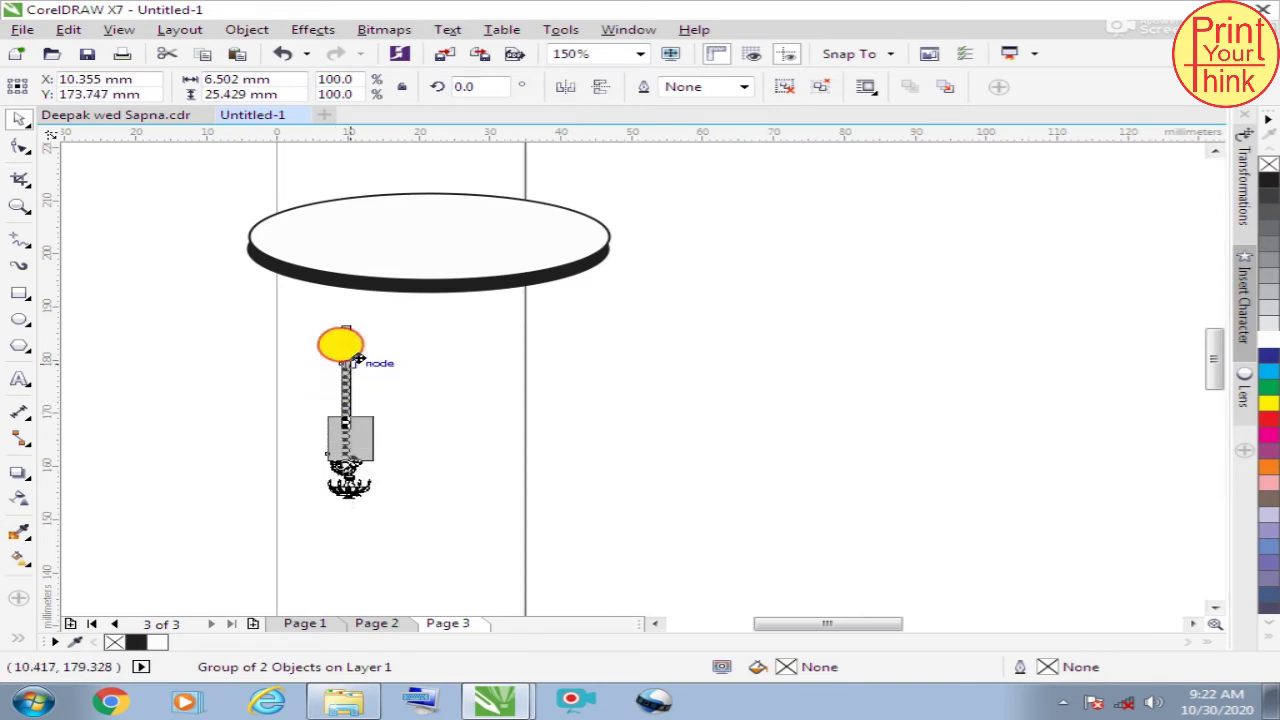
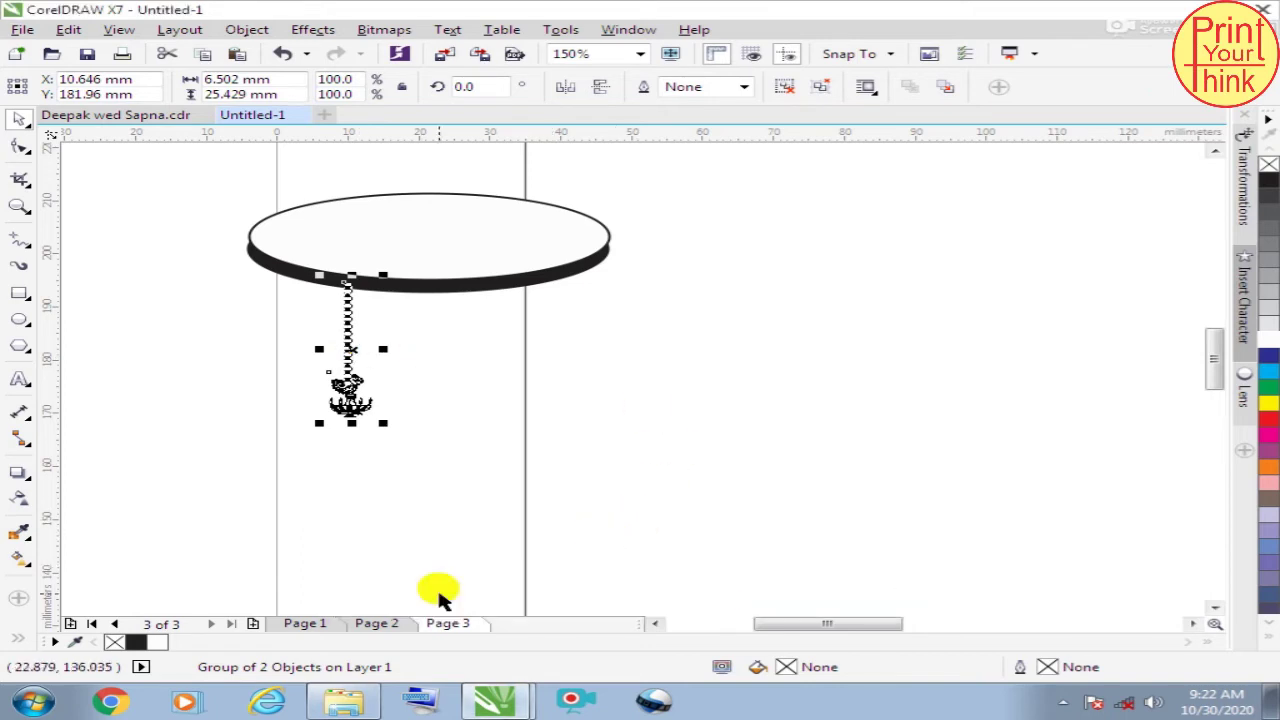
Step: Duplicate the hanging lamp and hang both lamps under the oval, with the right one lower
{"action": "key", "text": "ctrl+d"}
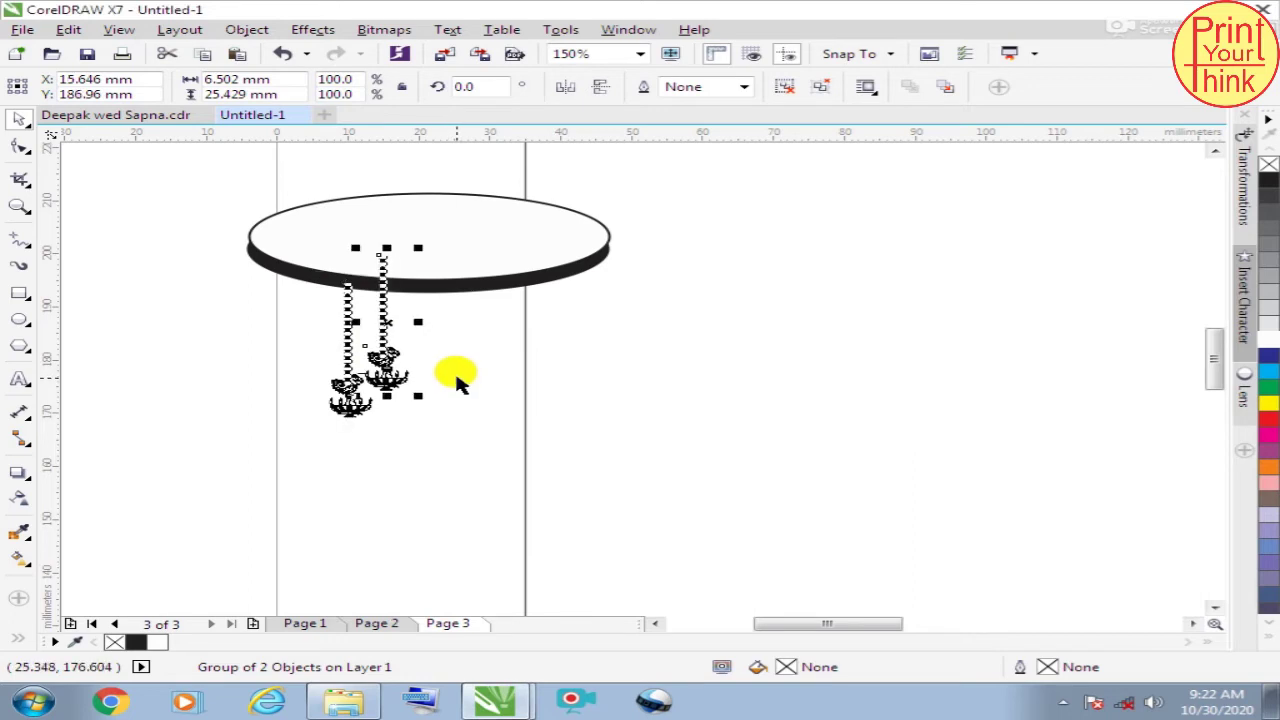
{"action": "left_click_drag", "start_coordinate": [380, 290], "coordinate": [462, 331]}
{"action": "left_click", "coordinate": [414, 486]}
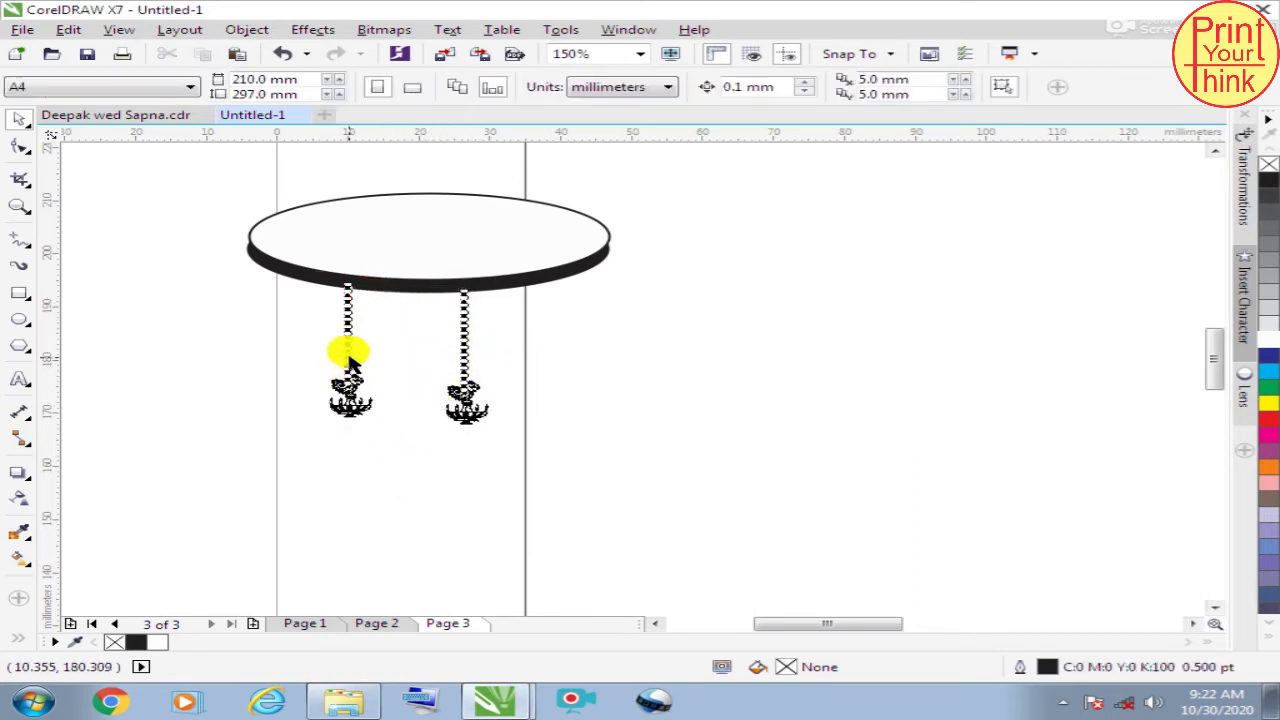
{"action": "mouse_move", "coordinate": [343, 349]}
{"action": "left_mouse_down"}
{"action": "mouse_move", "coordinate": [343, 337]}
{"action": "mouse_move", "coordinate": [373, 353]}
{"action": "left_mouse_up"}
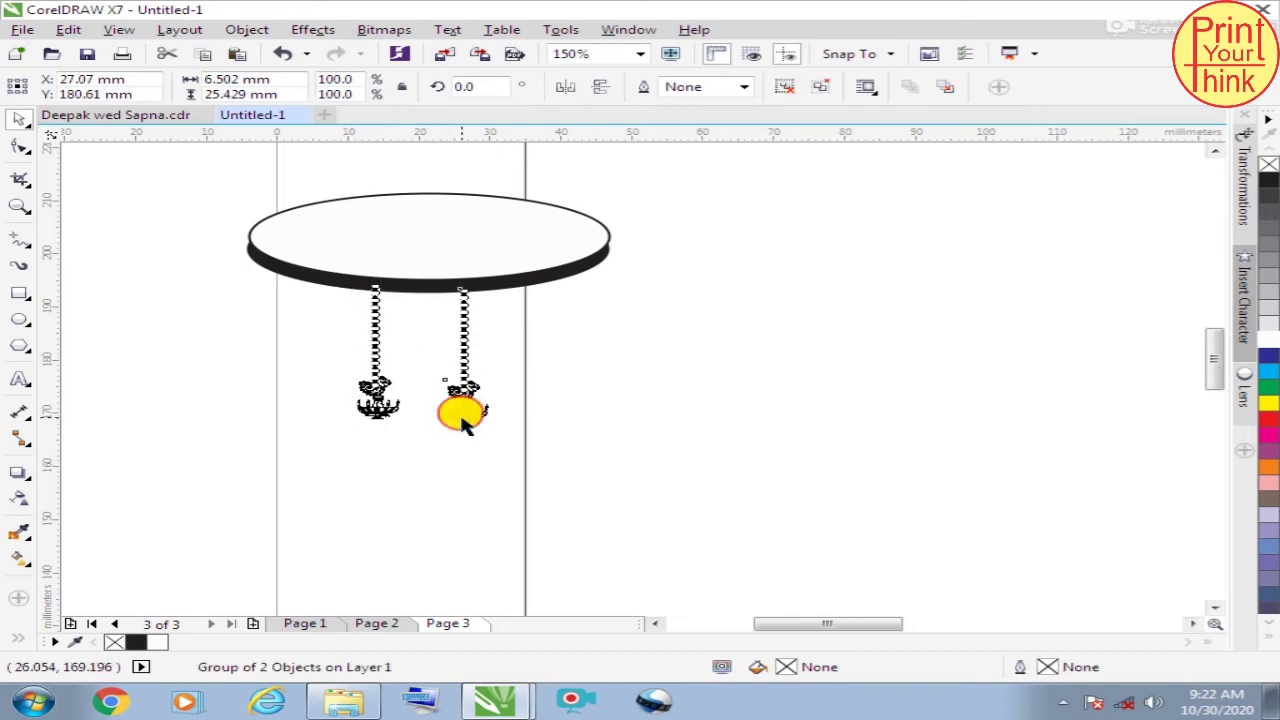
{"action": "mouse_move", "coordinate": [466, 402]}
{"action": "left_mouse_down"}
{"action": "mouse_move", "coordinate": [450, 402]}
{"action": "mouse_move", "coordinate": [452, 487]}
{"action": "left_mouse_up"}
{"action": "left_click", "coordinate": [460, 525]}
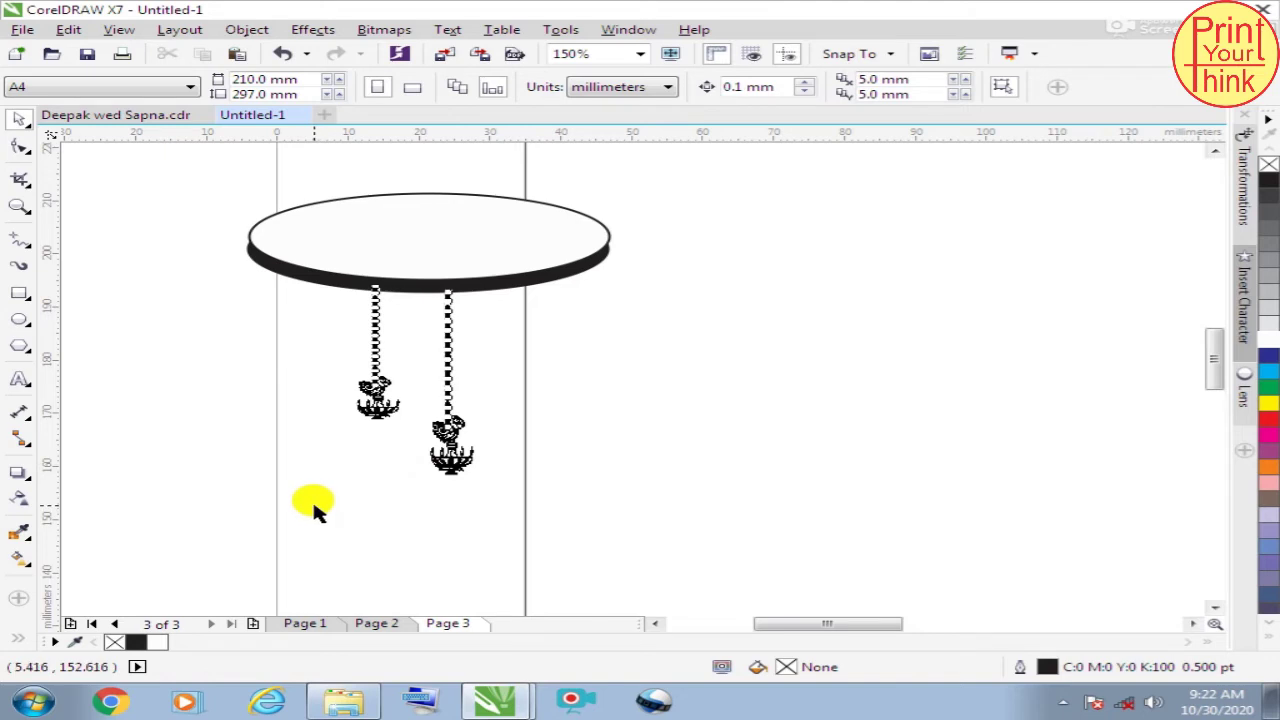
{"action": "left_click", "coordinate": [355, 234]}
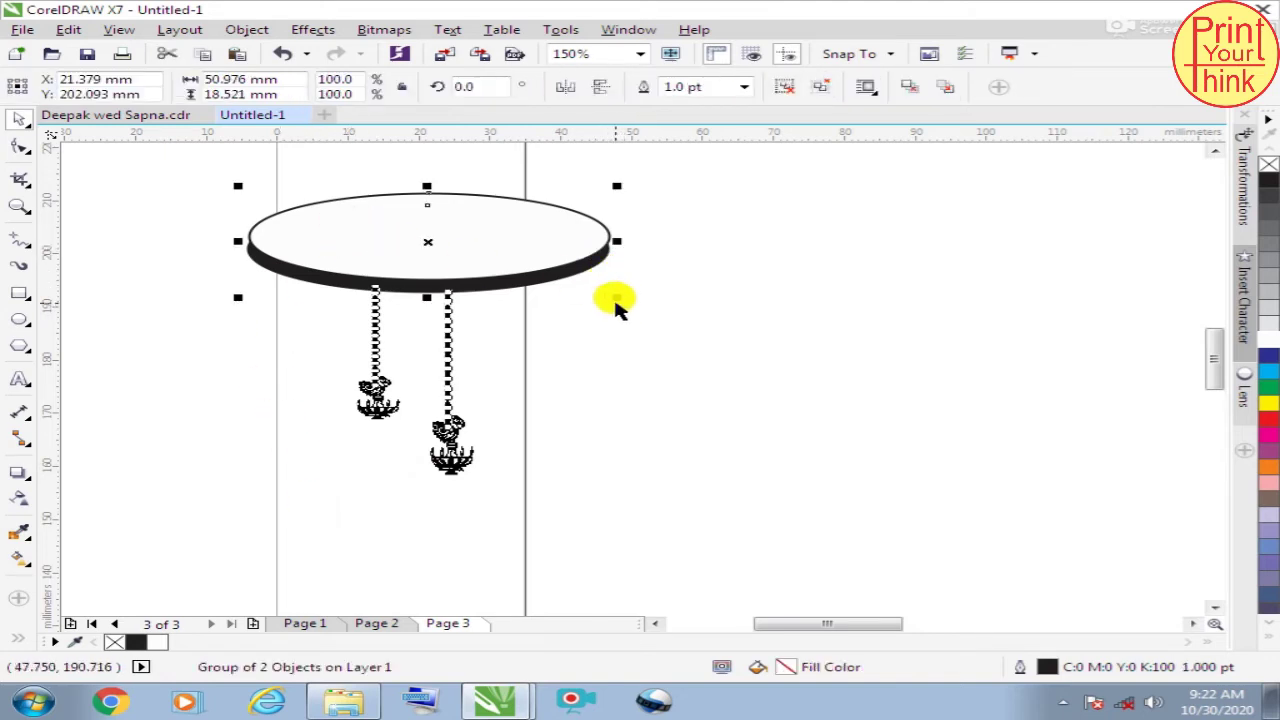
{"action": "left_click_drag", "start_coordinate": [450, 345], "coordinate": [492, 343]}
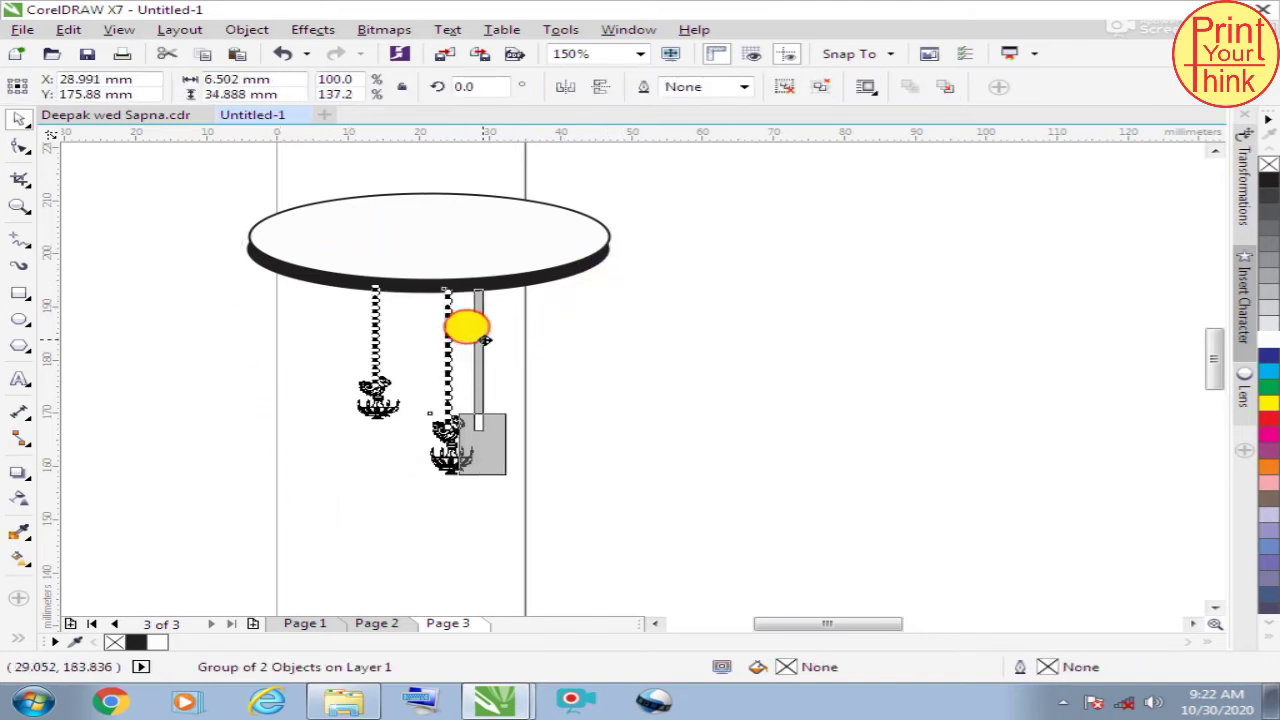
{"action": "left_click_drag", "start_coordinate": [381, 390], "coordinate": [400, 385]}
{"action": "left_click", "coordinate": [303, 374]}
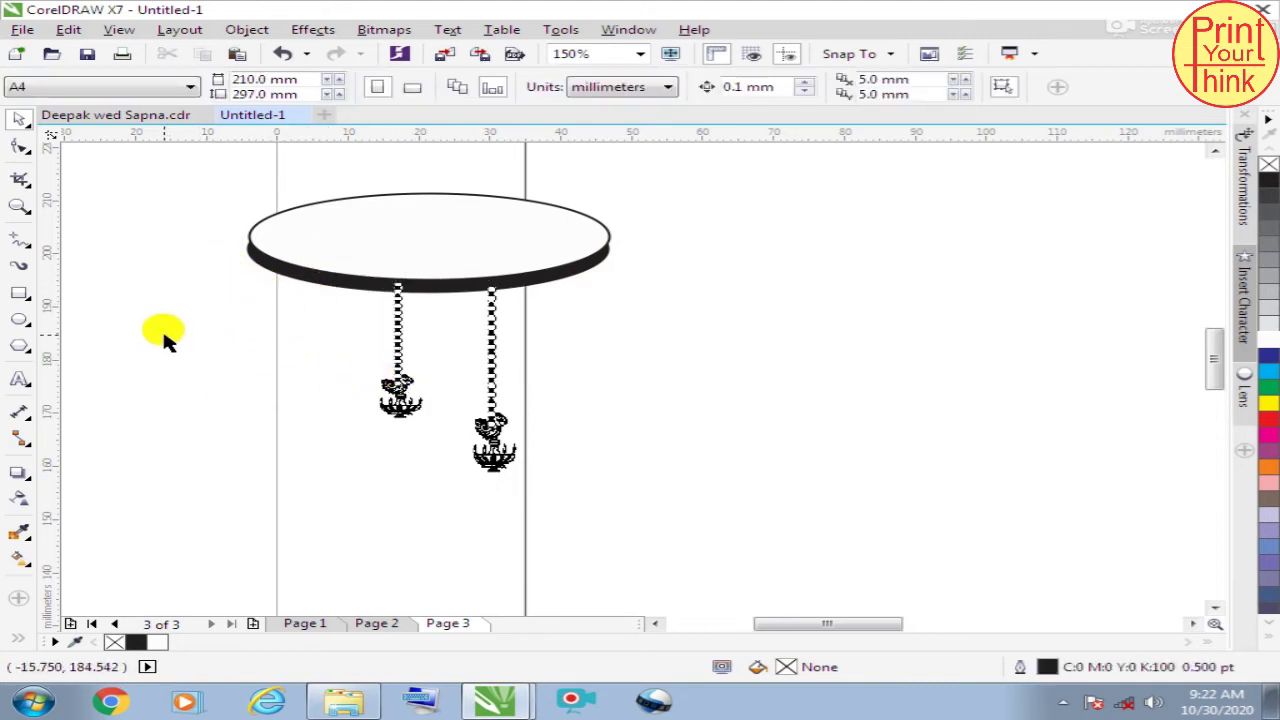
Step: Scale the oval nameplate down to 94.5% and lower it onto the lamp chains
{"action": "left_click", "coordinate": [443, 255]}
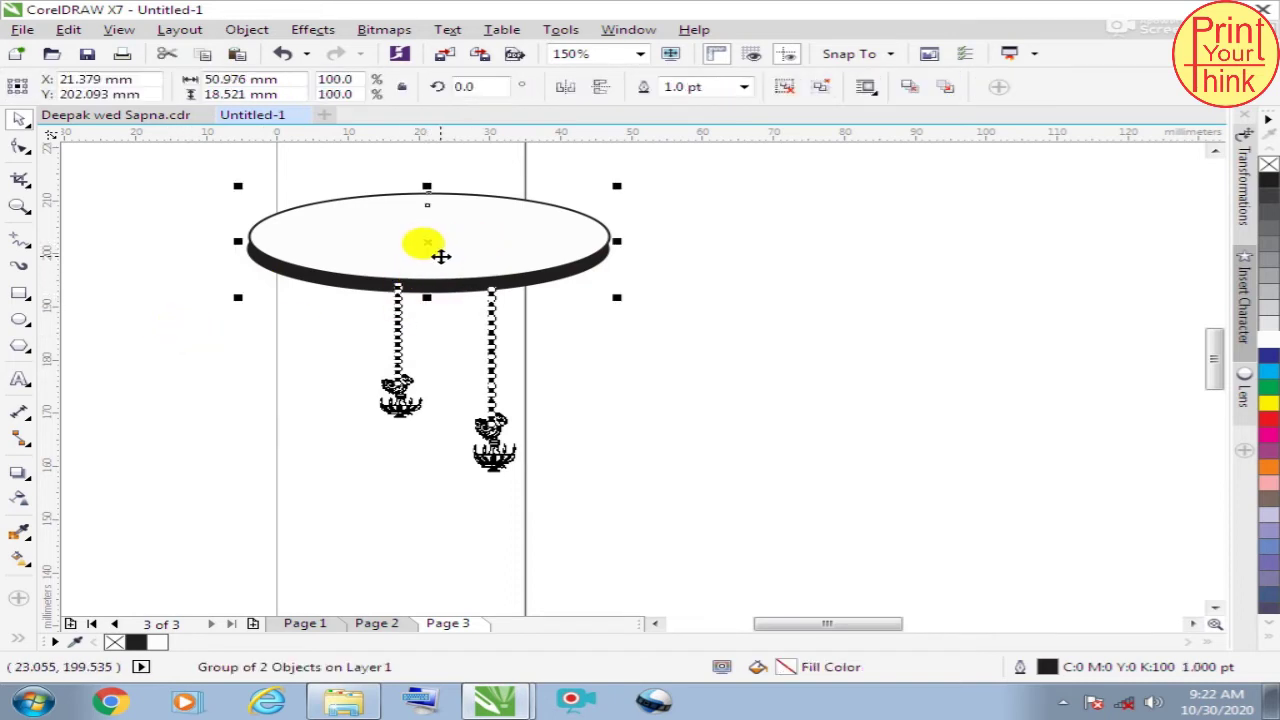
{"action": "left_click", "coordinate": [453, 320]}
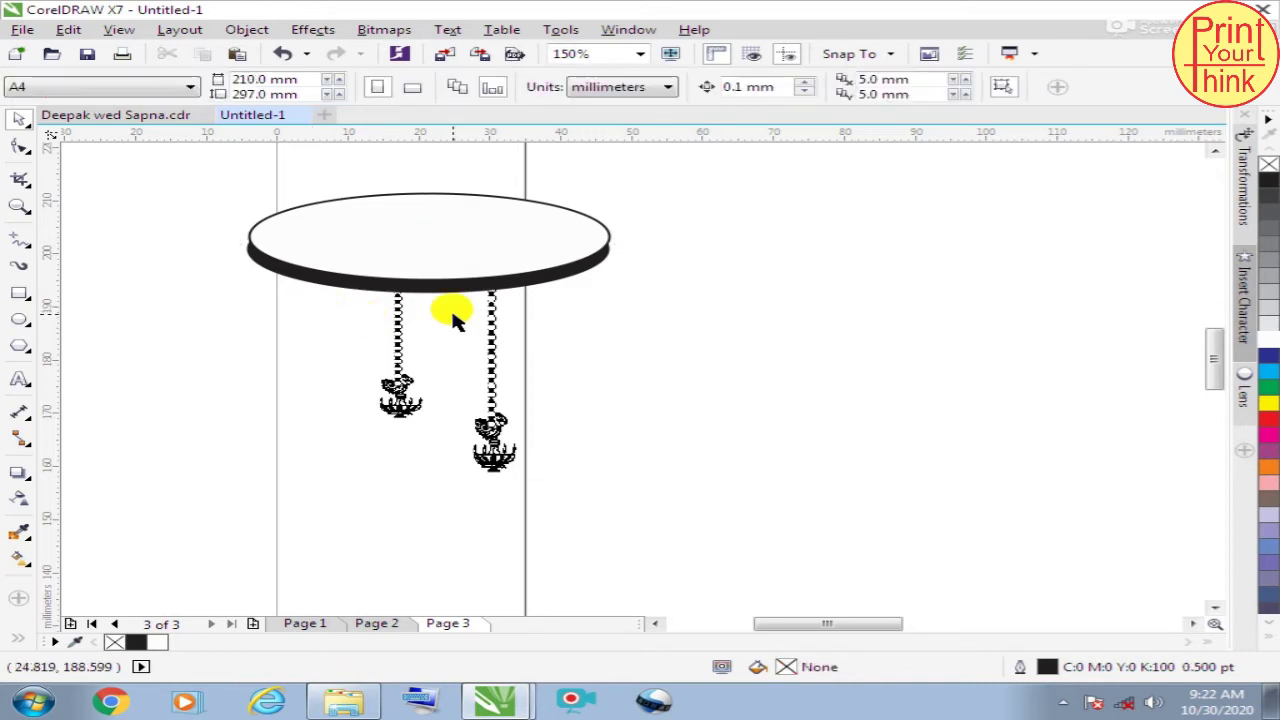
{"action": "left_click", "coordinate": [340, 230]}
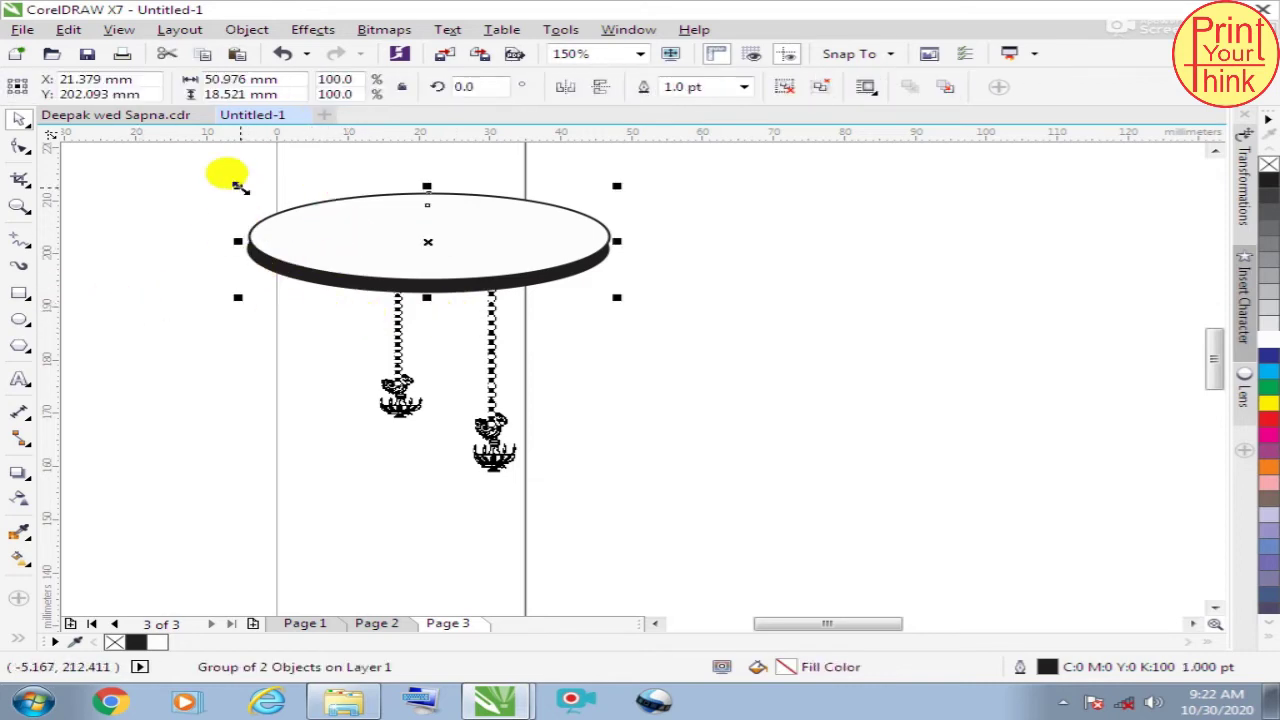
{"action": "left_click_drag", "start_coordinate": [240, 186], "coordinate": [258, 194]}
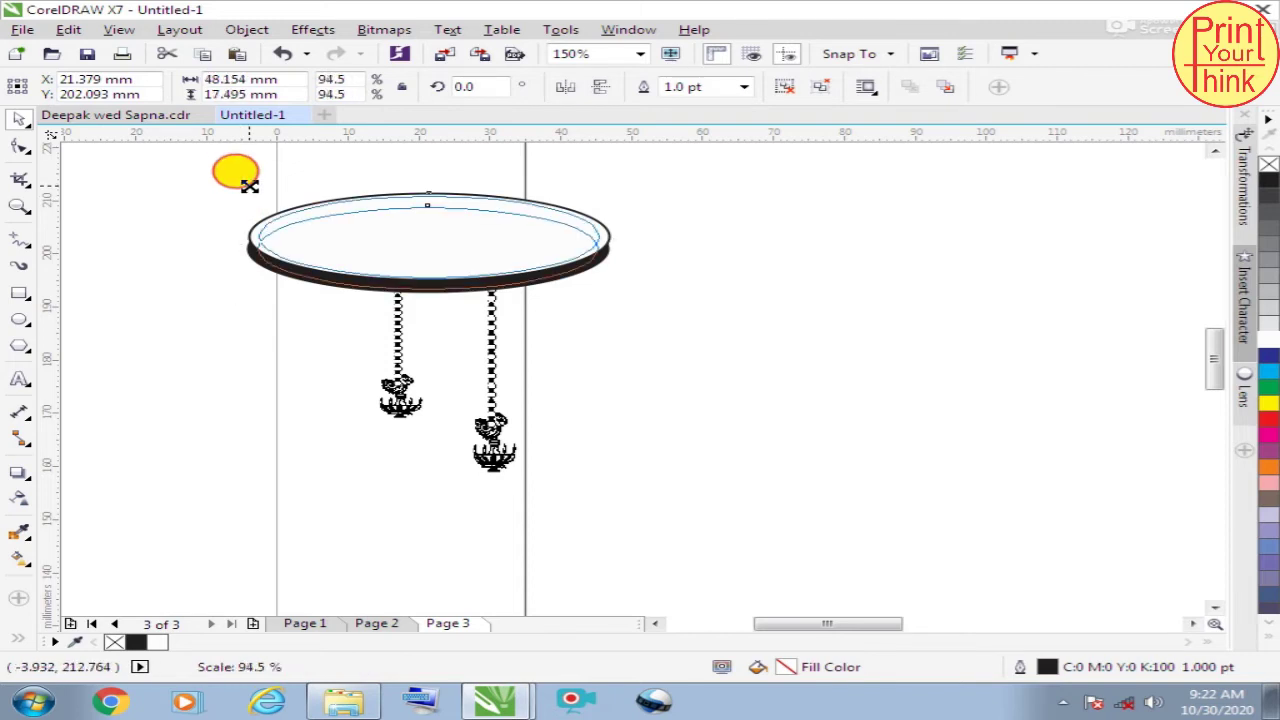
{"action": "left_click", "coordinate": [194, 234]}
{"action": "left_click_drag", "start_coordinate": [354, 260], "coordinate": [356, 275]}
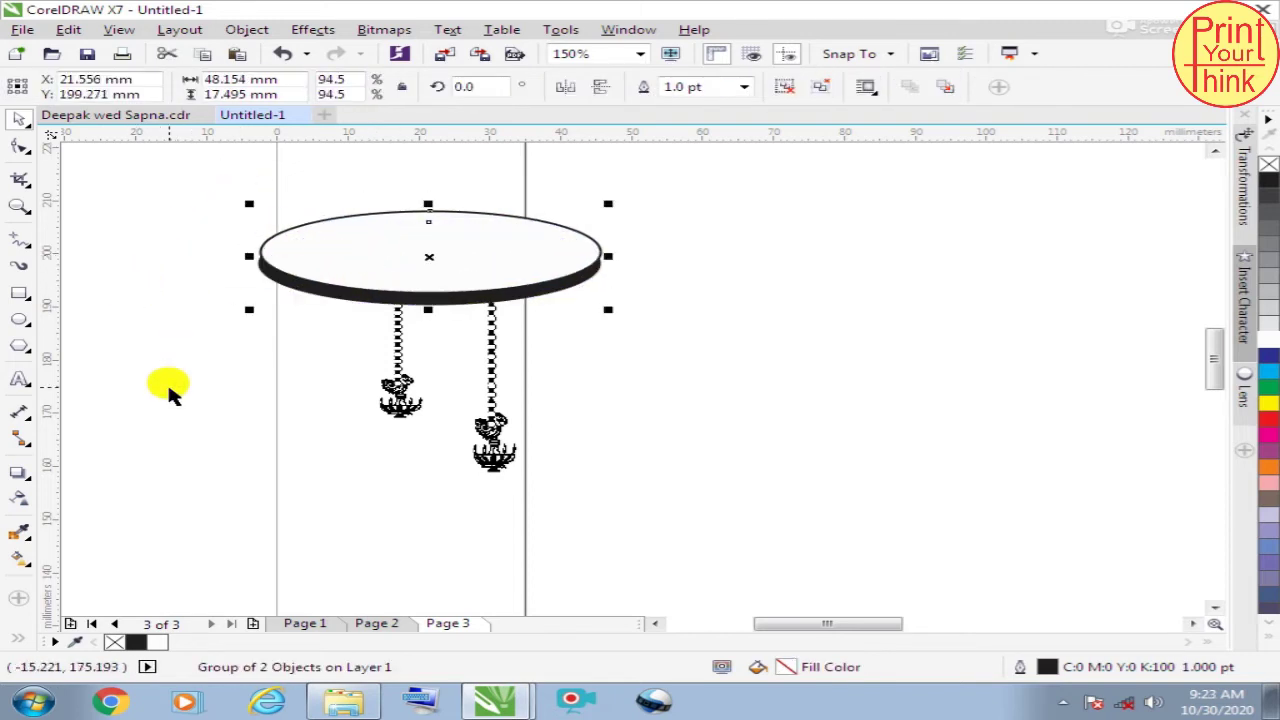
{"action": "left_click", "coordinate": [68, 325]}
Step: Copy the groom's name रवि from the page-2 heading and paste it as new text beside the page
{"action": "left_click", "coordinate": [20, 379]}
{"action": "left_click", "coordinate": [168, 210]}
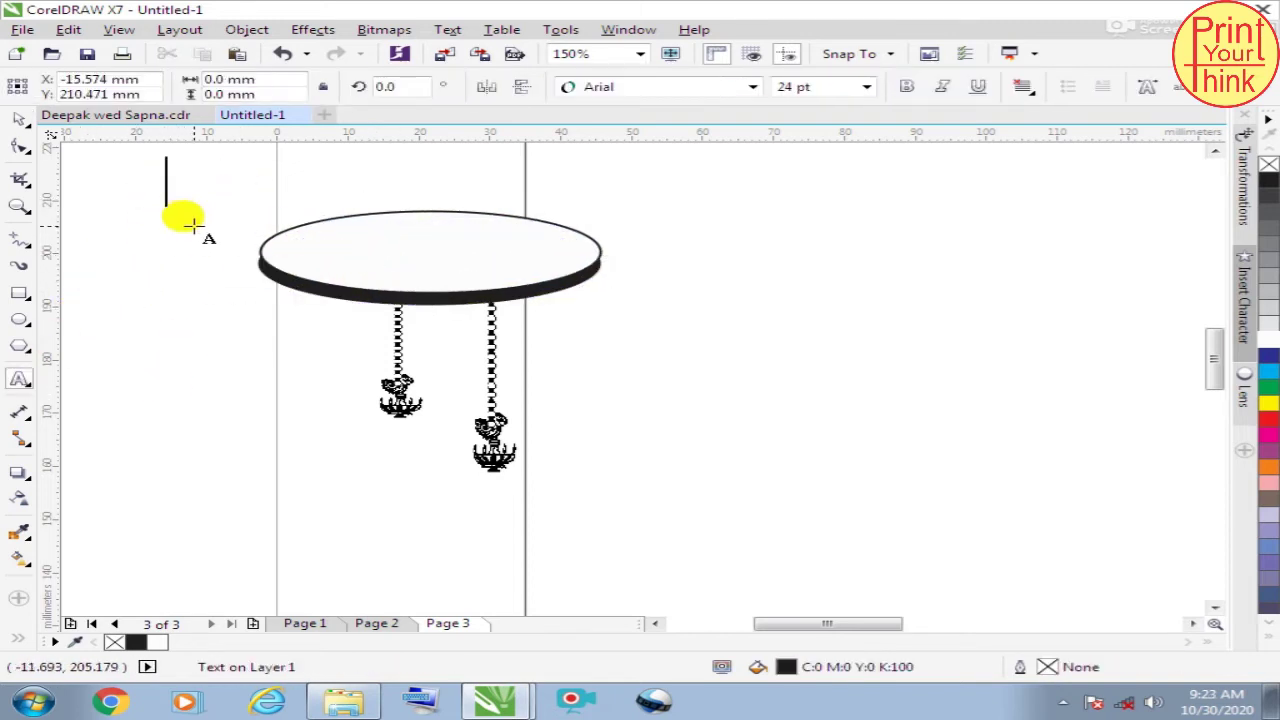
{"action": "left_click", "coordinate": [303, 624]}
{"action": "left_click", "coordinate": [358, 622]}
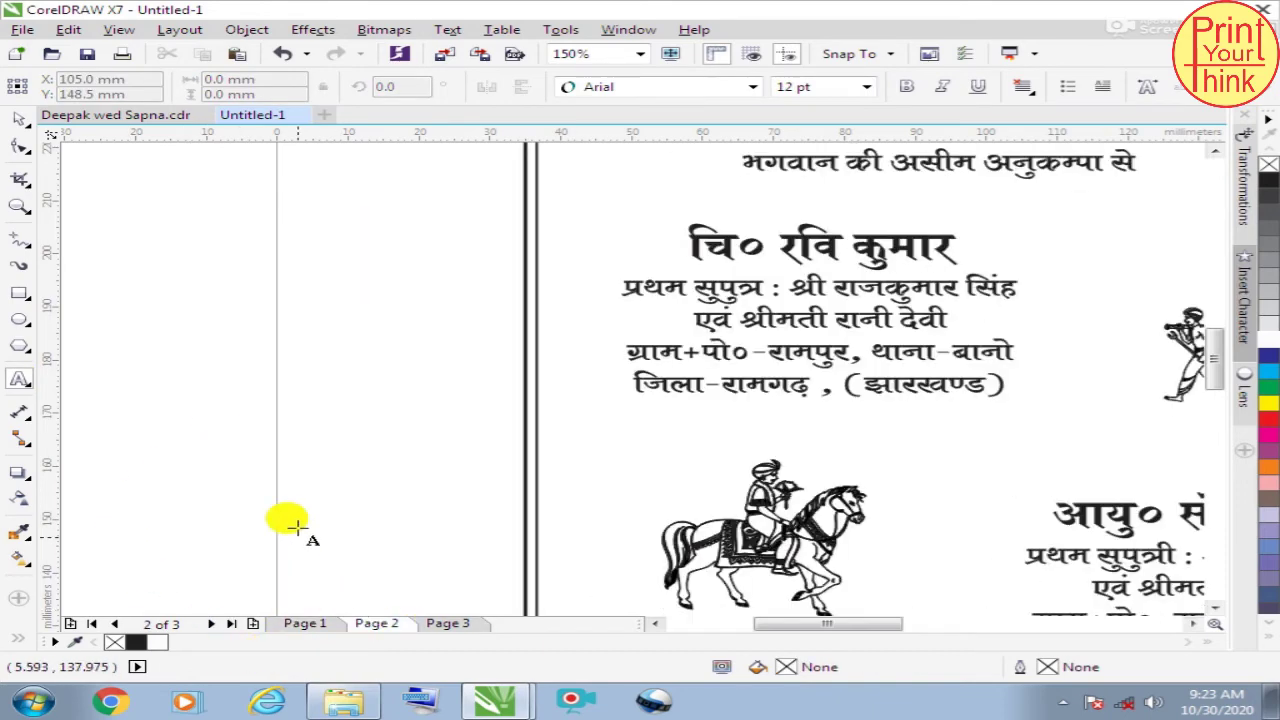
{"action": "scroll", "coordinate": [290, 357], "scroll_direction": "down", "scroll_amount": 2}
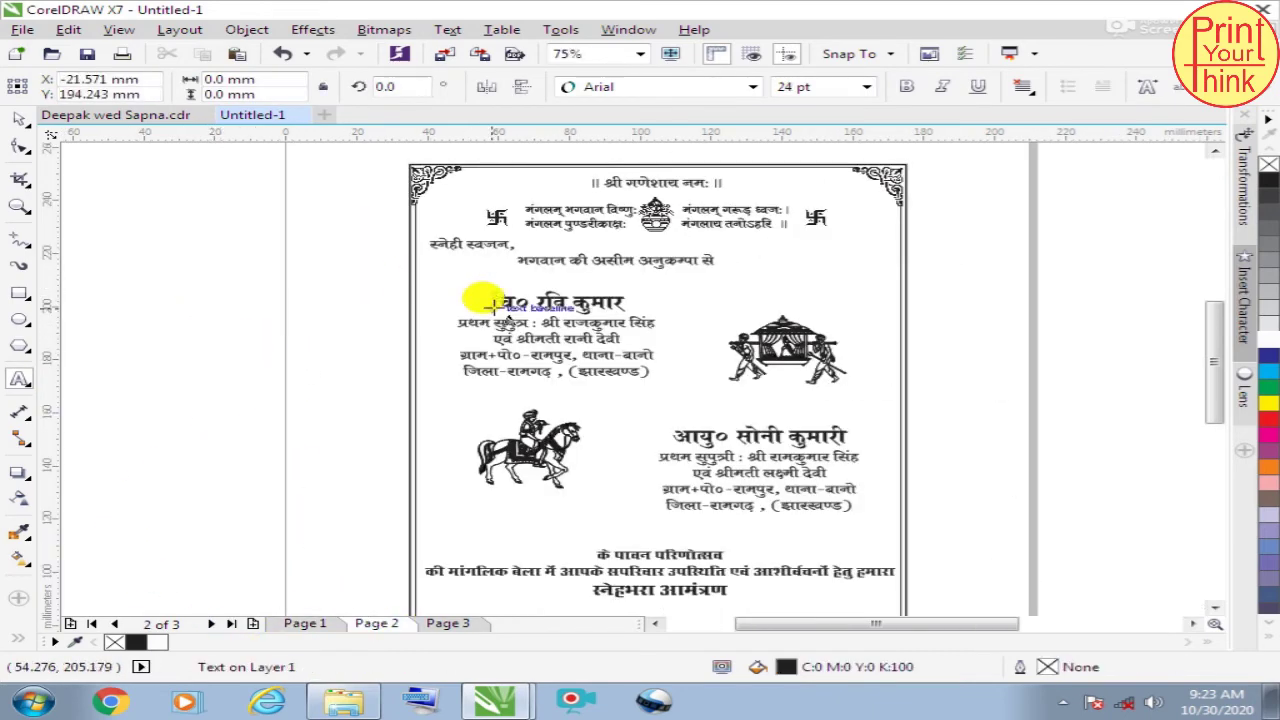
{"action": "double_click", "coordinate": [545, 298]}
{"action": "key", "text": "ctrl+c"}
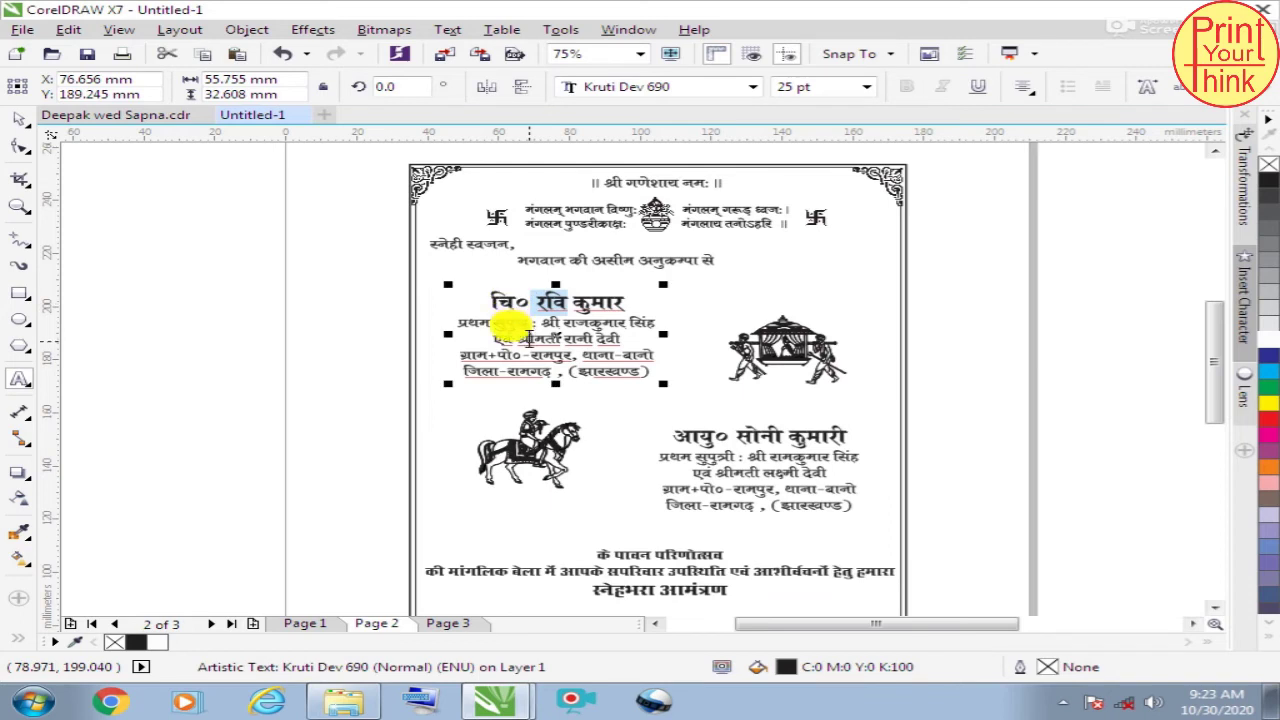
{"action": "left_click", "coordinate": [150, 287]}
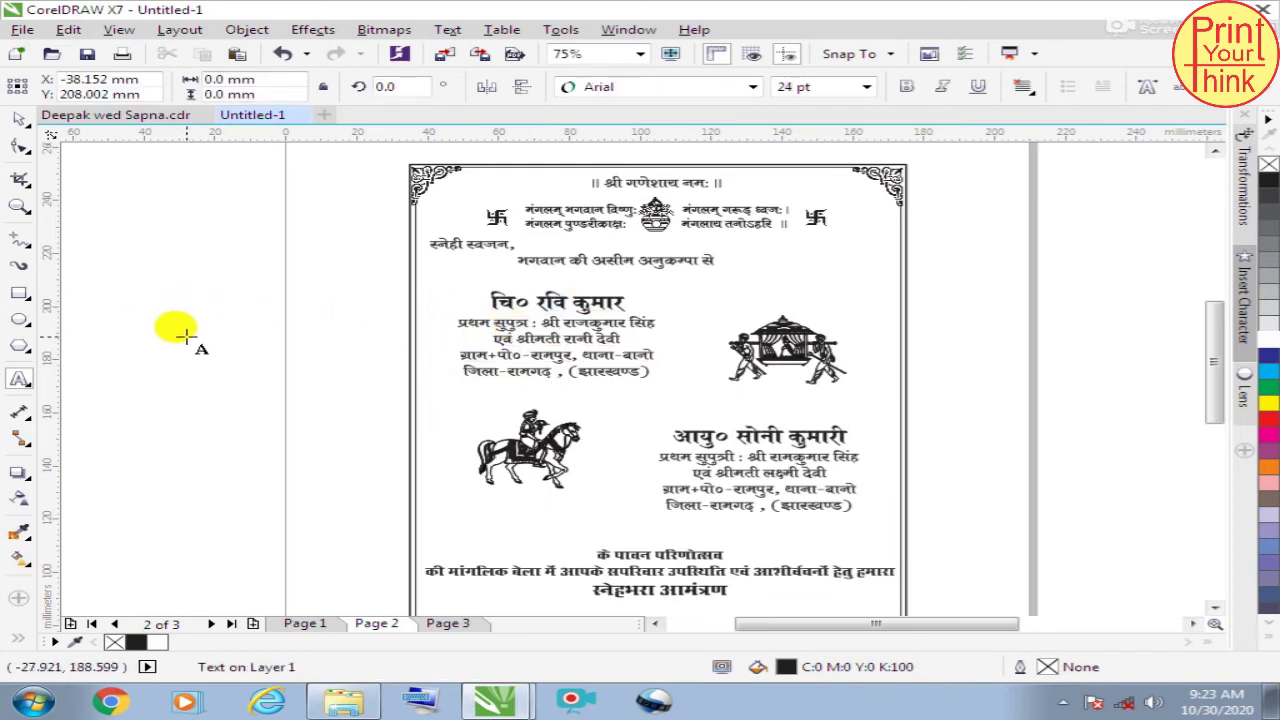
{"action": "key", "text": "ctrl+v"}
Step: Copy the bride's name सोनी from page 2 and paste it as new text below रवि
{"action": "left_click_drag", "start_coordinate": [762, 423], "coordinate": [728, 422]}
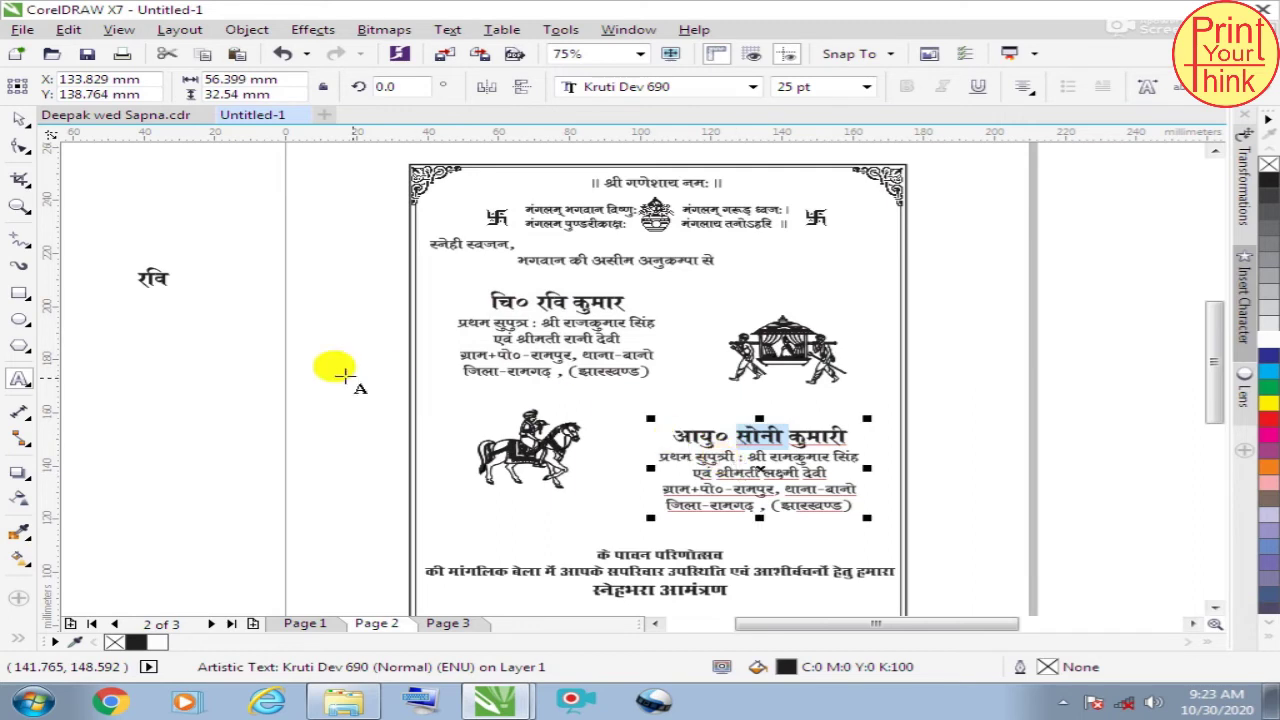
{"action": "left_click", "coordinate": [140, 318]}
{"action": "key", "text": "ctrl+v"}
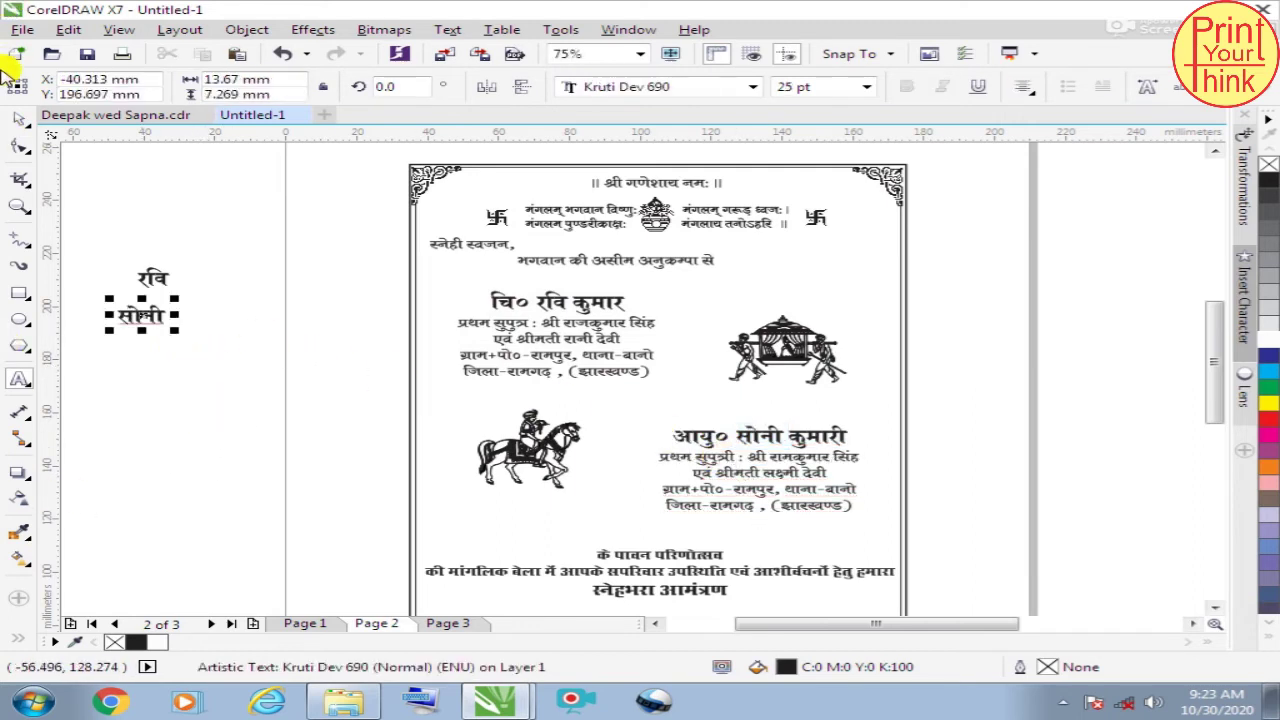
{"action": "left_click", "coordinate": [252, 247]}
Step: Place the name रवि on the oval nameplate and shrink the two together
{"action": "left_click", "coordinate": [445, 623]}
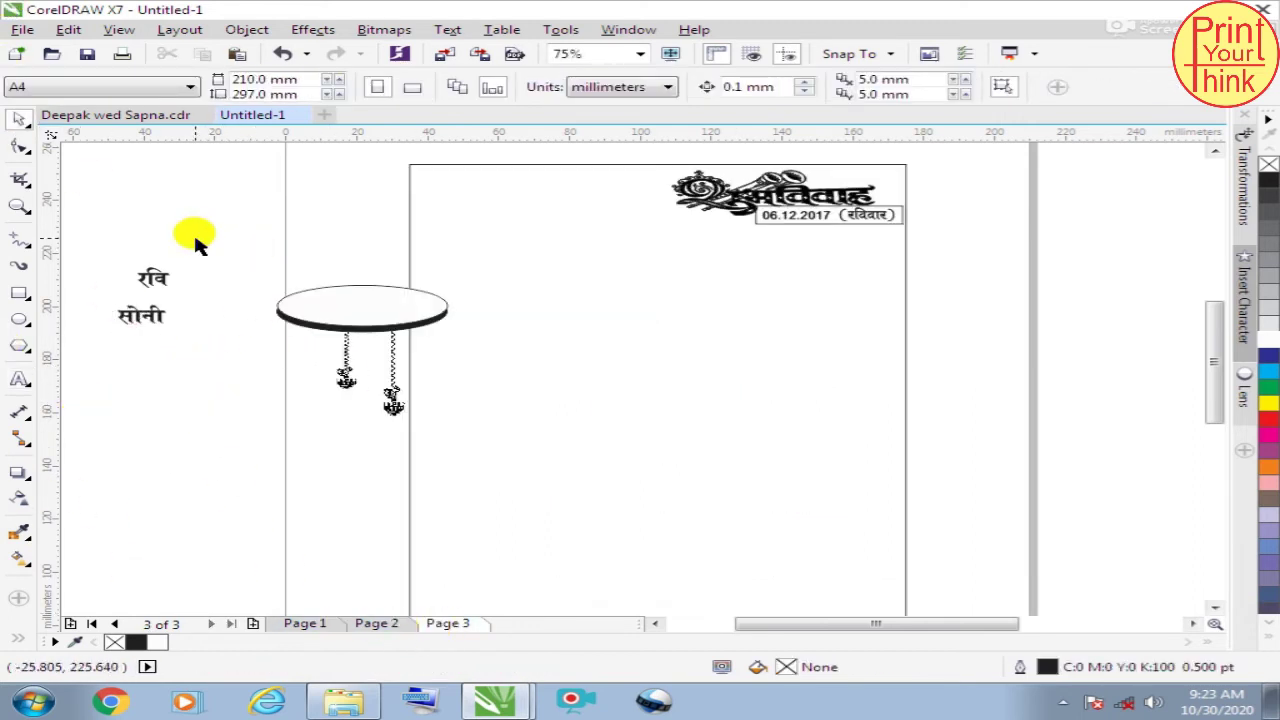
{"action": "scroll", "coordinate": [199, 280], "scroll_direction": "up", "scroll_amount": 2}
{"action": "mouse_move", "coordinate": [125, 283]}
{"action": "left_mouse_down"}
{"action": "mouse_move", "coordinate": [511, 311]}
{"action": "mouse_move", "coordinate": [588, 330]}
{"action": "mouse_move", "coordinate": [616, 368]}
{"action": "mouse_move", "coordinate": [563, 330]}
{"action": "mouse_move", "coordinate": [530, 325]}
{"action": "mouse_move", "coordinate": [628, 375]}
{"action": "left_mouse_up"}
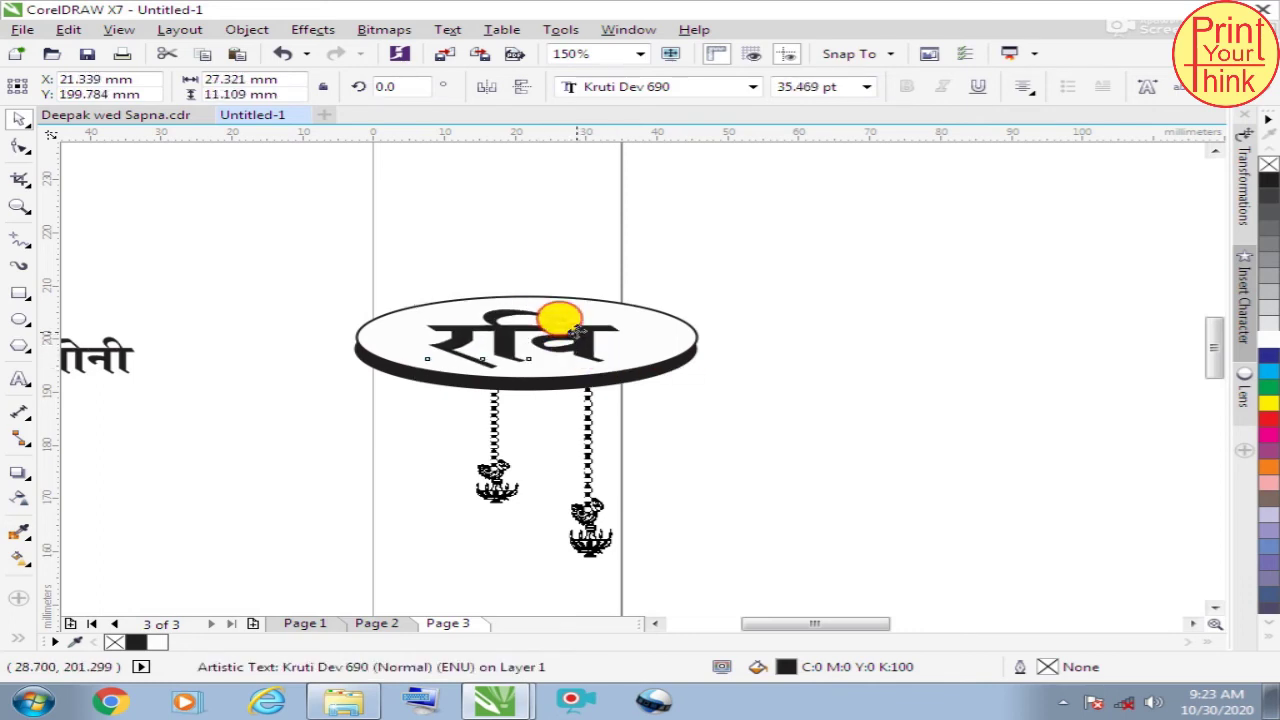
{"action": "left_click_drag", "start_coordinate": [244, 243], "coordinate": [751, 391]}
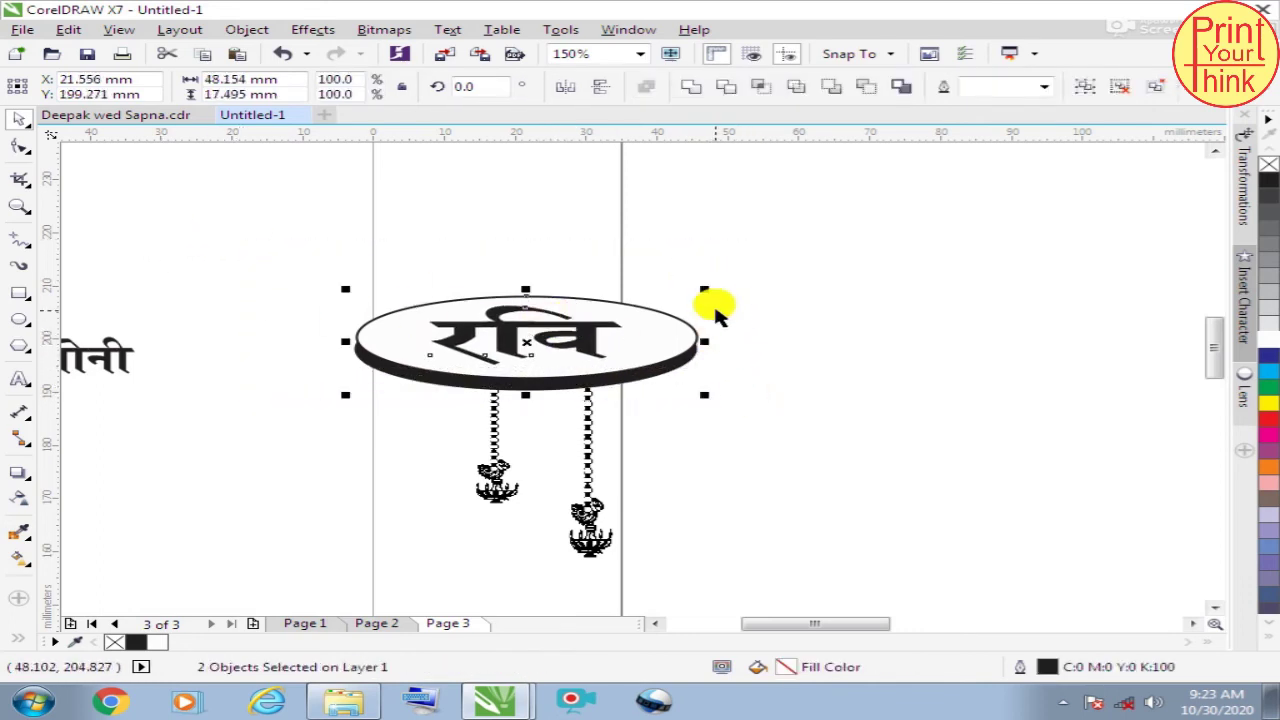
{"action": "left_click_drag", "start_coordinate": [709, 286], "coordinate": [690, 290]}
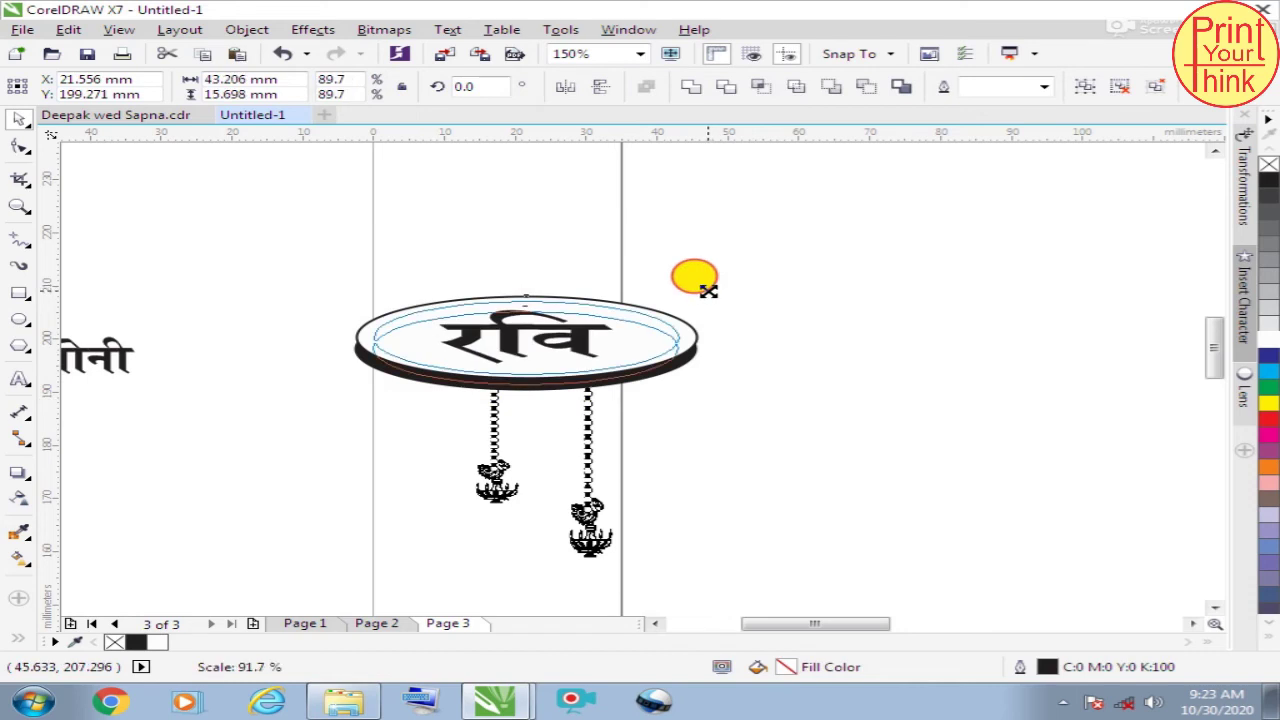
{"action": "left_click", "coordinate": [402, 358]}
Step: Adjust the right lamp's drop, then copy the whole रवि hanging disc to the lower right of page 3
{"action": "left_click", "coordinate": [490, 462]}
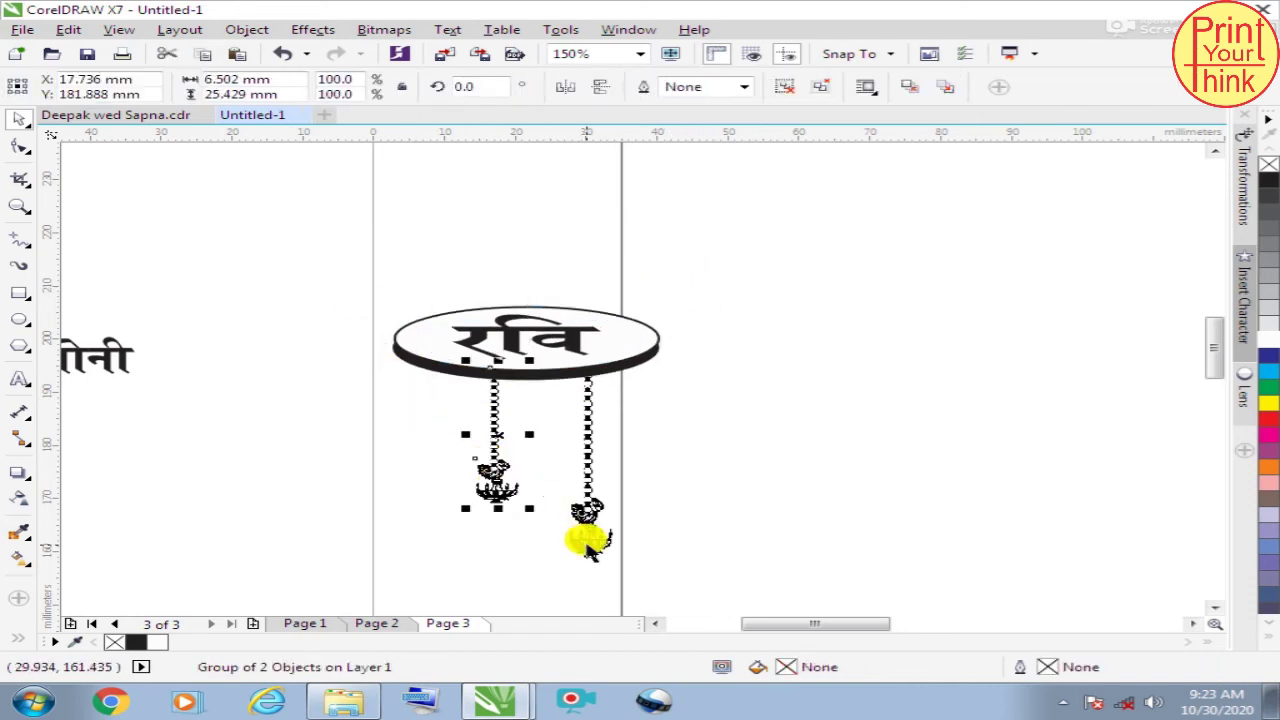
{"action": "left_click", "coordinate": [590, 548]}
{"action": "left_click_drag", "start_coordinate": [590, 512], "coordinate": [590, 540]}
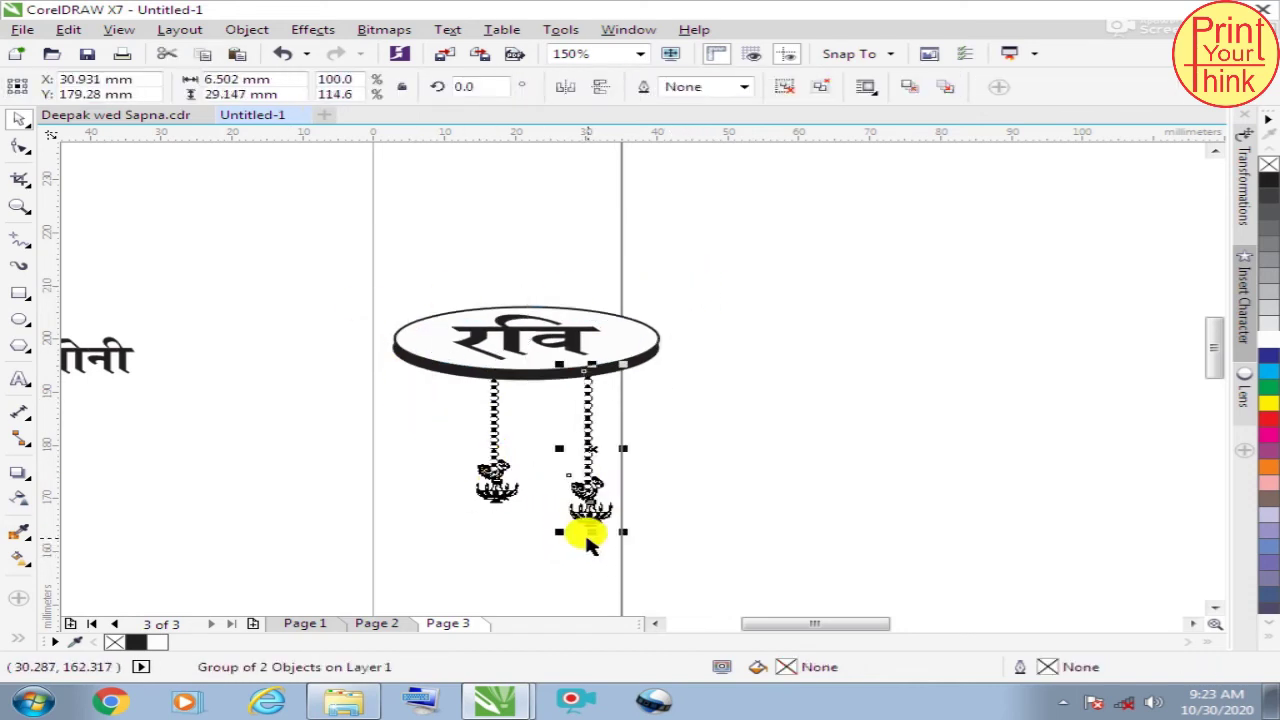
{"action": "left_click", "coordinate": [530, 570]}
{"action": "mouse_move", "coordinate": [288, 222]}
{"action": "left_mouse_down"}
{"action": "mouse_move", "coordinate": [668, 373]}
{"action": "mouse_move", "coordinate": [709, 584]}
{"action": "left_mouse_up"}
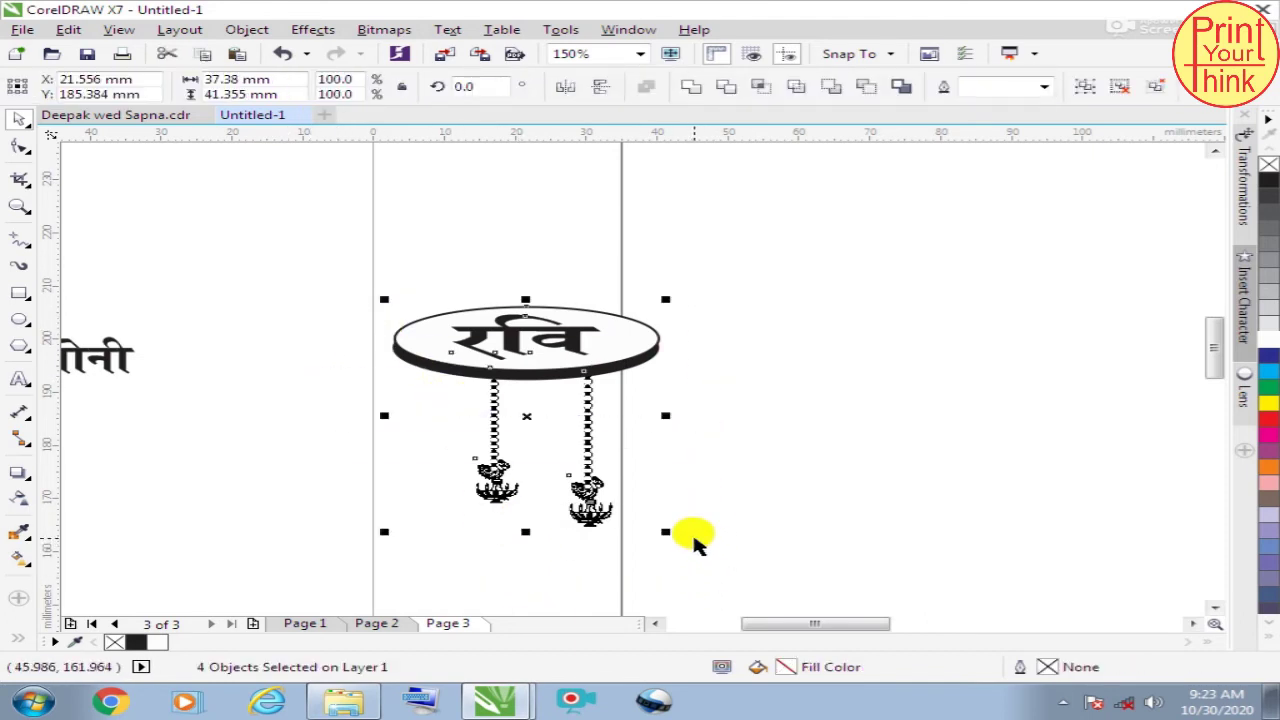
{"action": "scroll", "coordinate": [473, 319], "scroll_direction": "down", "scroll_amount": 2}
{"action": "mouse_move", "coordinate": [527, 341]}
{"action": "left_mouse_down"}
{"action": "mouse_move", "coordinate": [715, 325]}
{"action": "mouse_move", "coordinate": [812, 345]}
{"action": "left_mouse_up"}
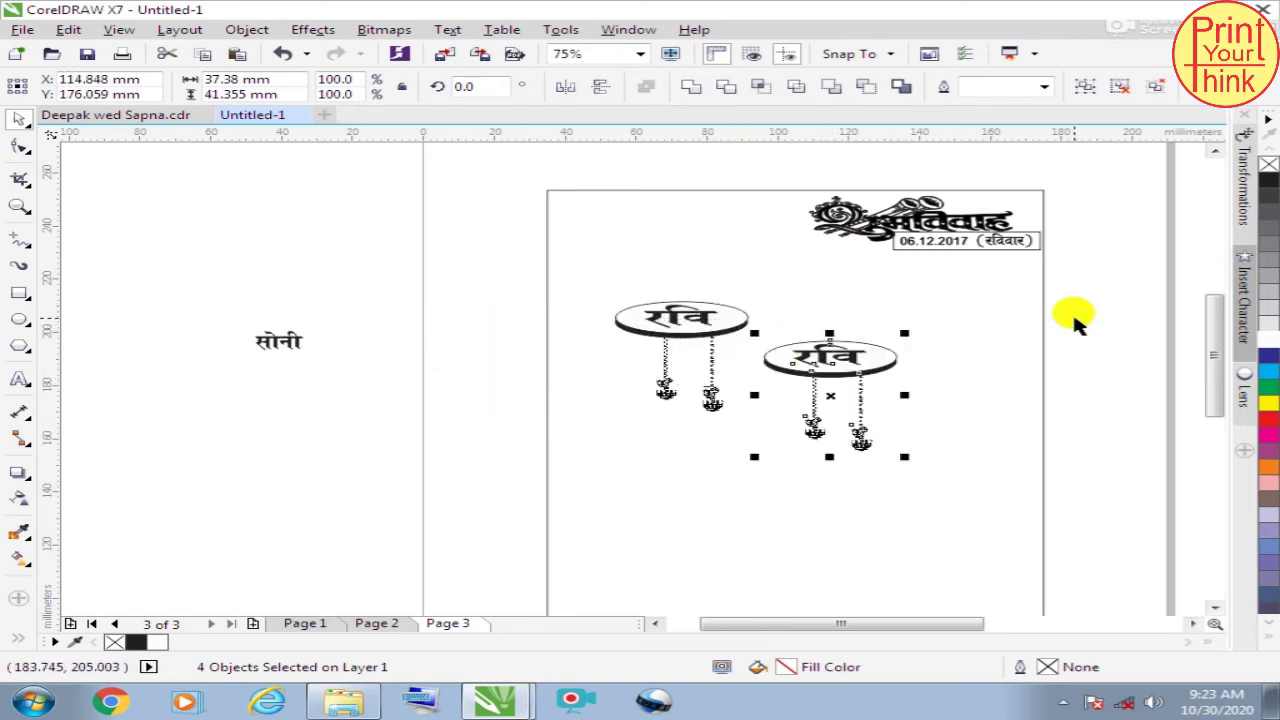
{"action": "left_click", "coordinate": [1014, 334]}
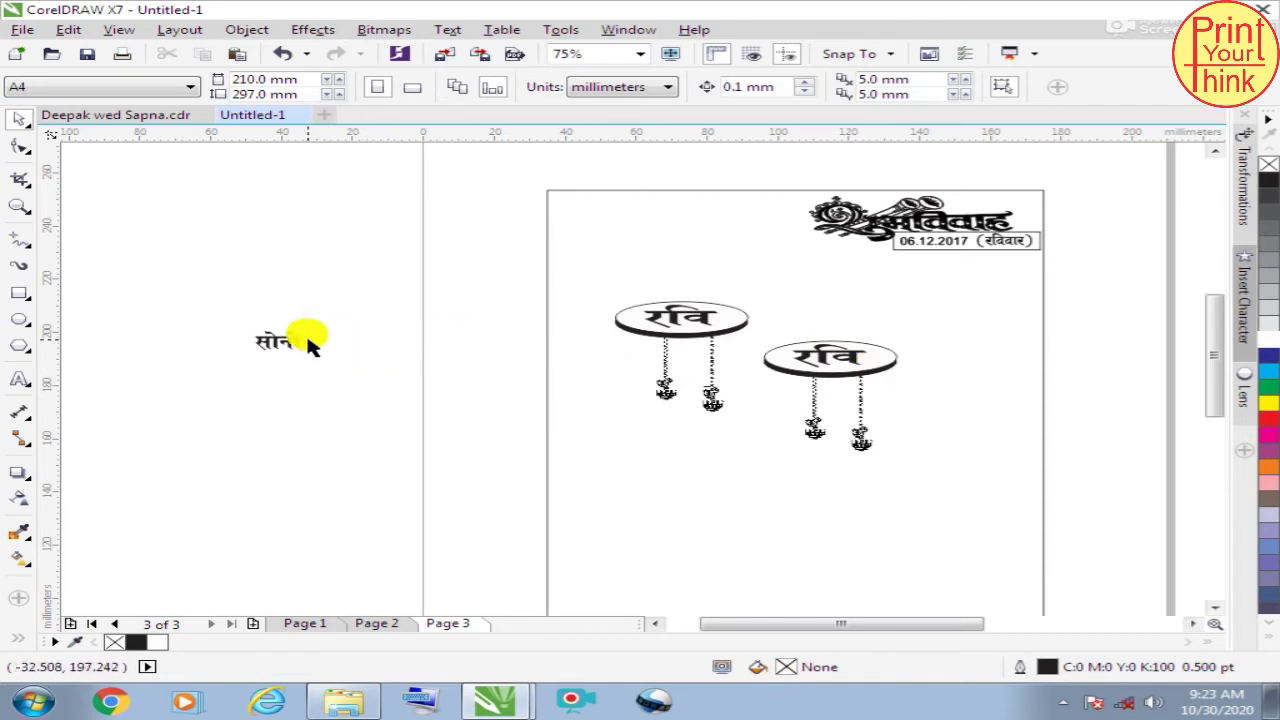
Step: Replace रवि on the second disc with सोनी, centred and enlarged to fill the disc
{"action": "left_click_drag", "start_coordinate": [290, 340], "coordinate": [449, 350]}
{"action": "left_click", "coordinate": [818, 350]}
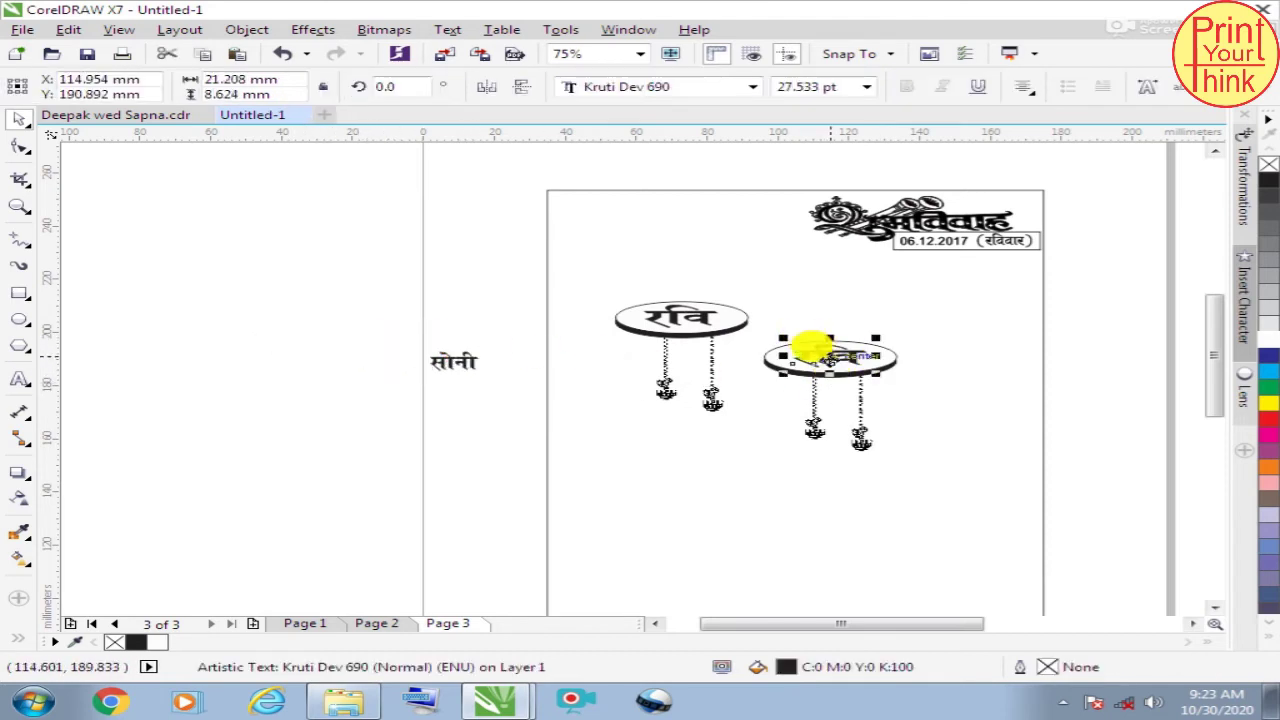
{"action": "key", "text": "Delete"}
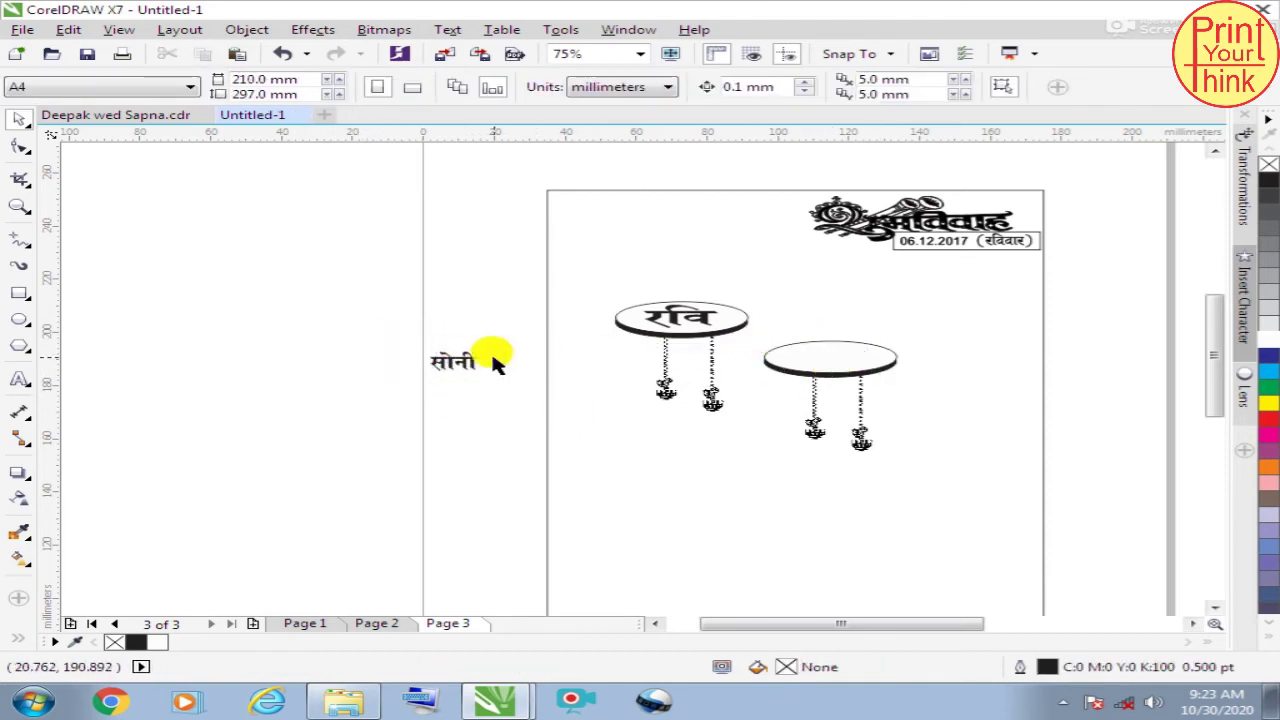
{"action": "left_click_drag", "start_coordinate": [491, 363], "coordinate": [803, 337]}
{"action": "scroll", "coordinate": [889, 346], "scroll_direction": "up", "scroll_amount": 2}
{"action": "scroll", "coordinate": [628, 383], "scroll_direction": "up", "scroll_amount": 2}
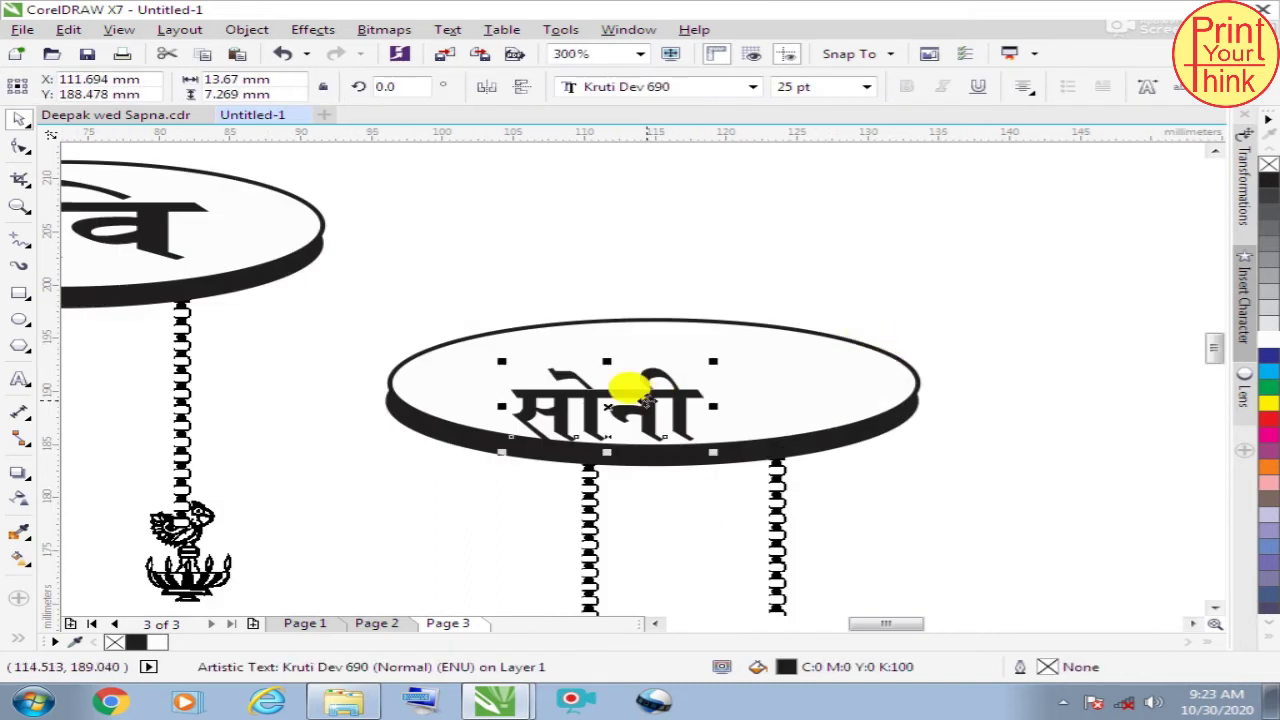
{"action": "left_click_drag", "start_coordinate": [630, 372], "coordinate": [594, 349]}
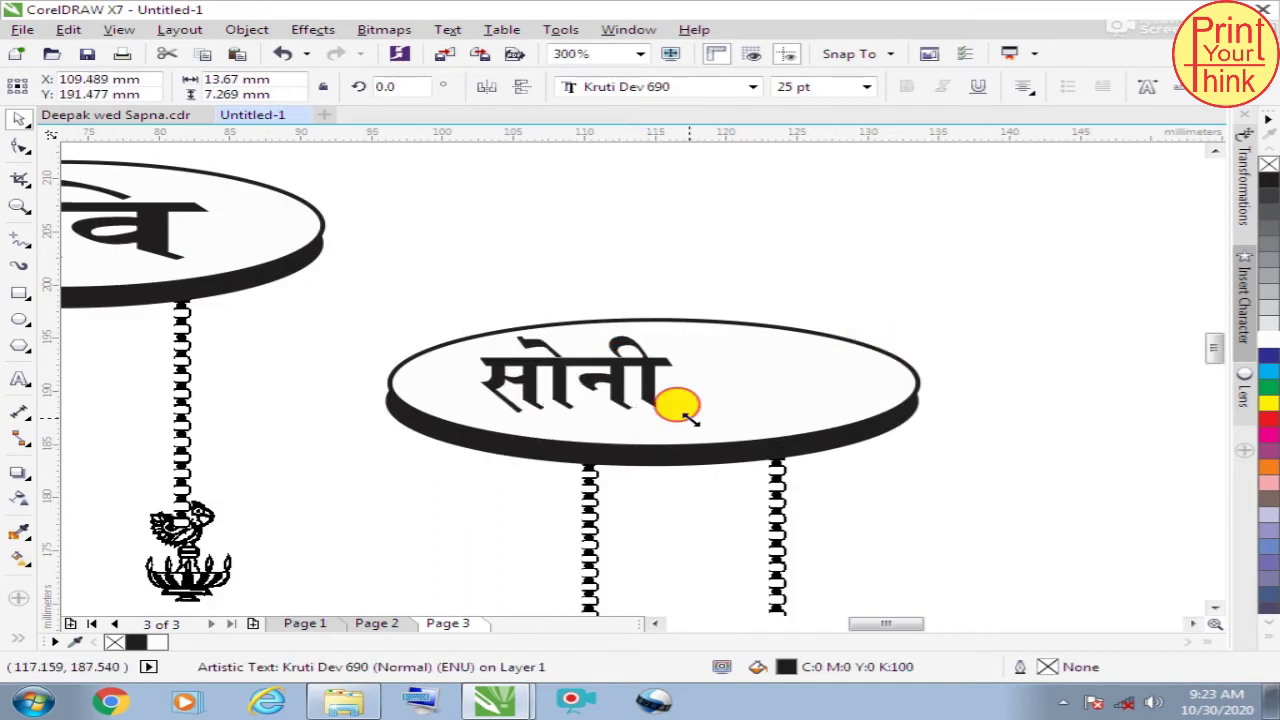
{"action": "mouse_move", "coordinate": [672, 414]}
{"action": "left_mouse_down"}
{"action": "mouse_move", "coordinate": [738, 418]}
{"action": "mouse_move", "coordinate": [792, 370]}
{"action": "left_mouse_up"}
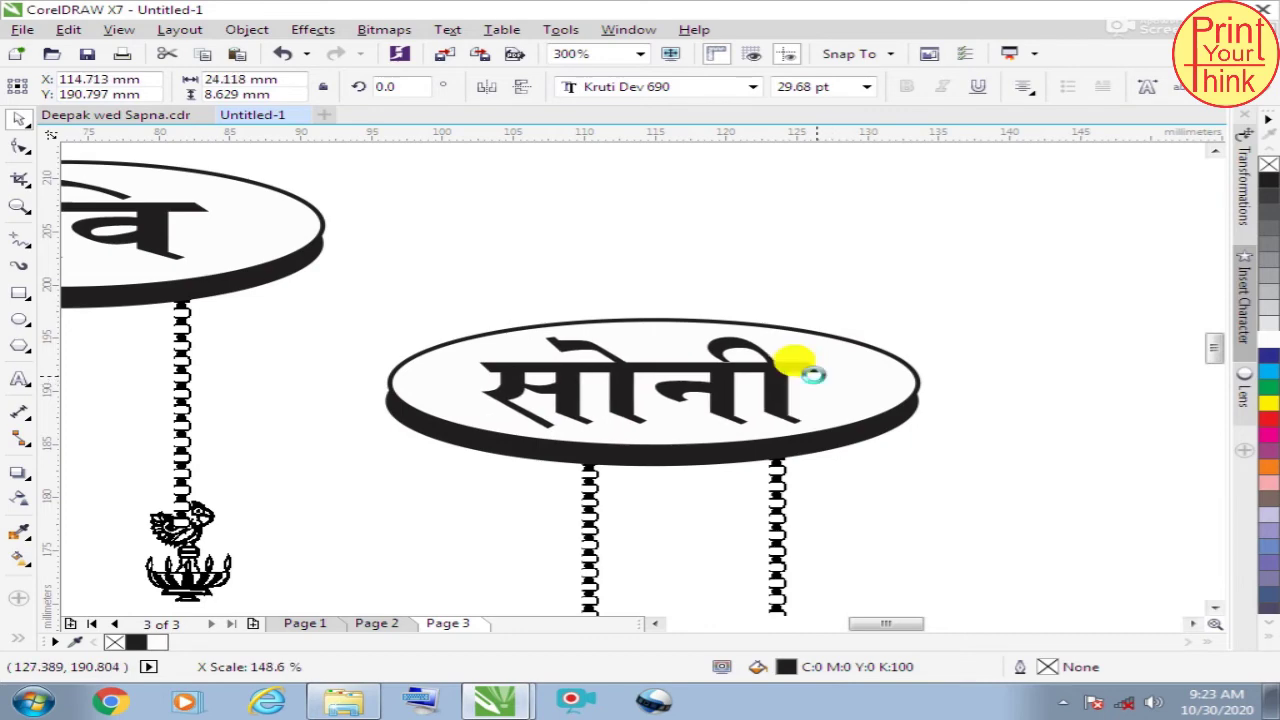
{"action": "left_click", "coordinate": [665, 378]}
{"action": "scroll", "coordinate": [672, 398], "scroll_direction": "down", "scroll_amount": 4}
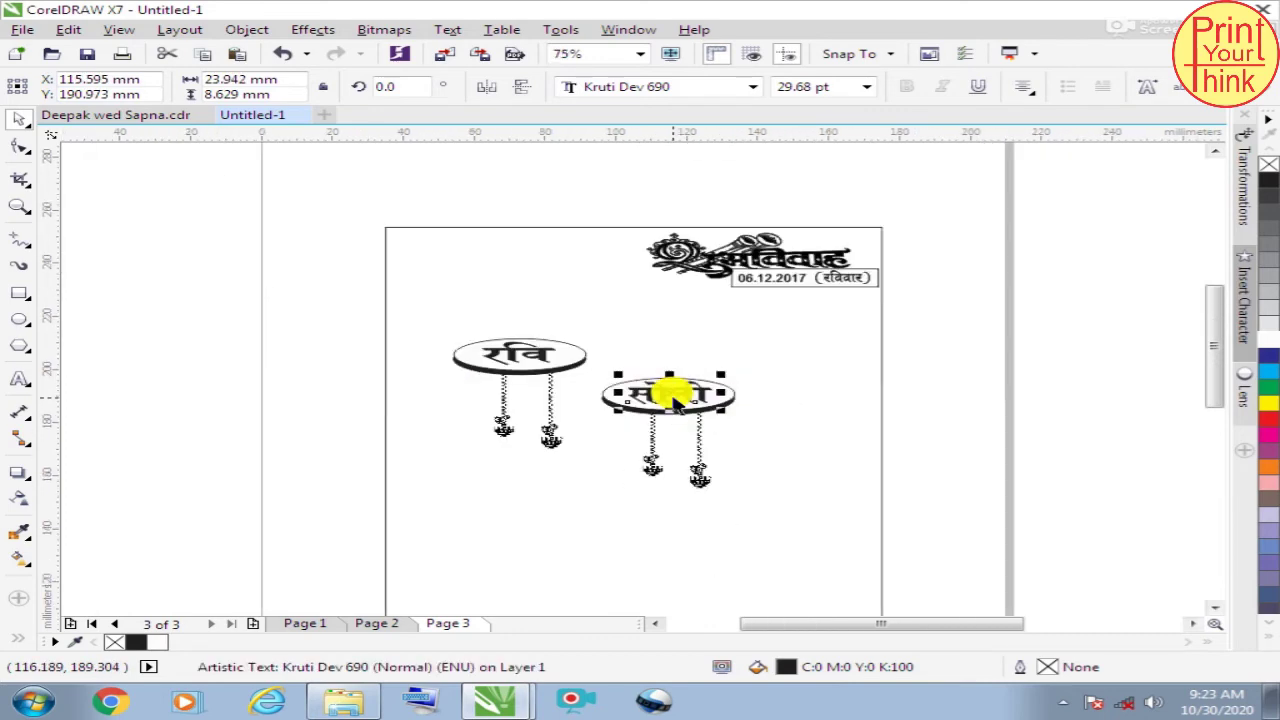
{"action": "left_click", "coordinate": [962, 362]}
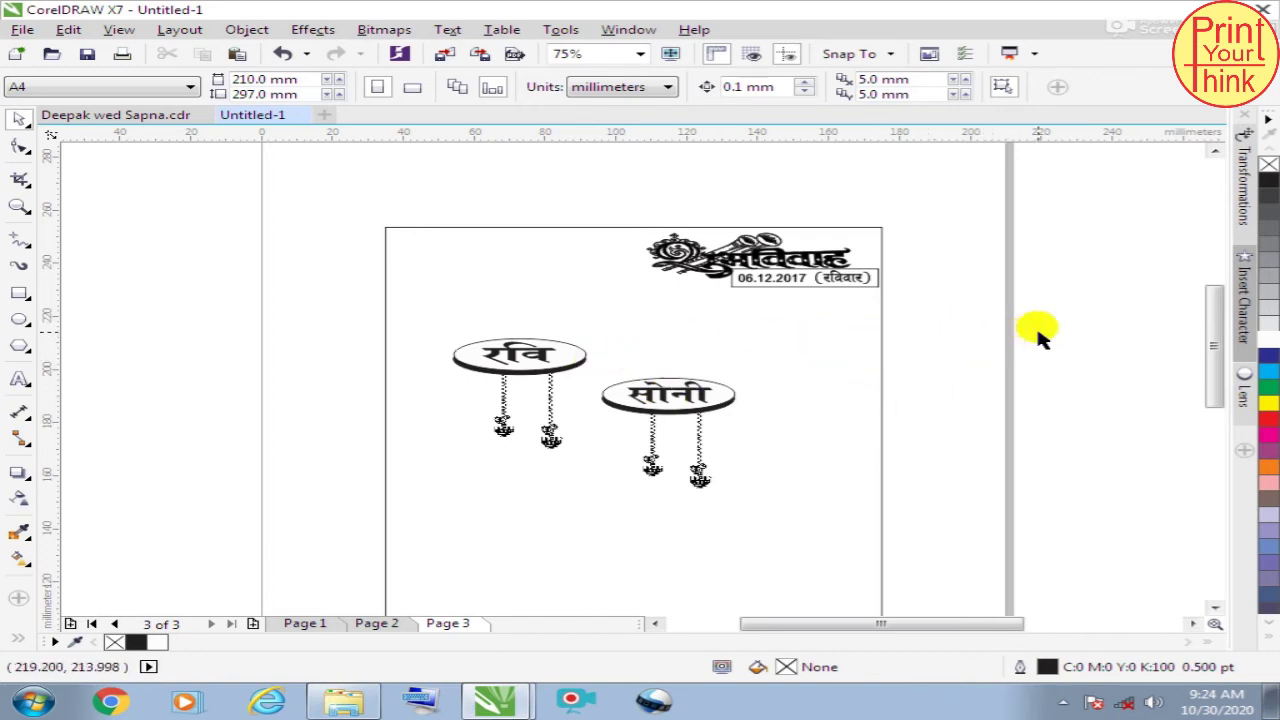
Step: Draw a small oval beside the page artwork and fill it black
{"action": "scroll", "coordinate": [984, 338], "scroll_direction": "down", "scroll_amount": 2}
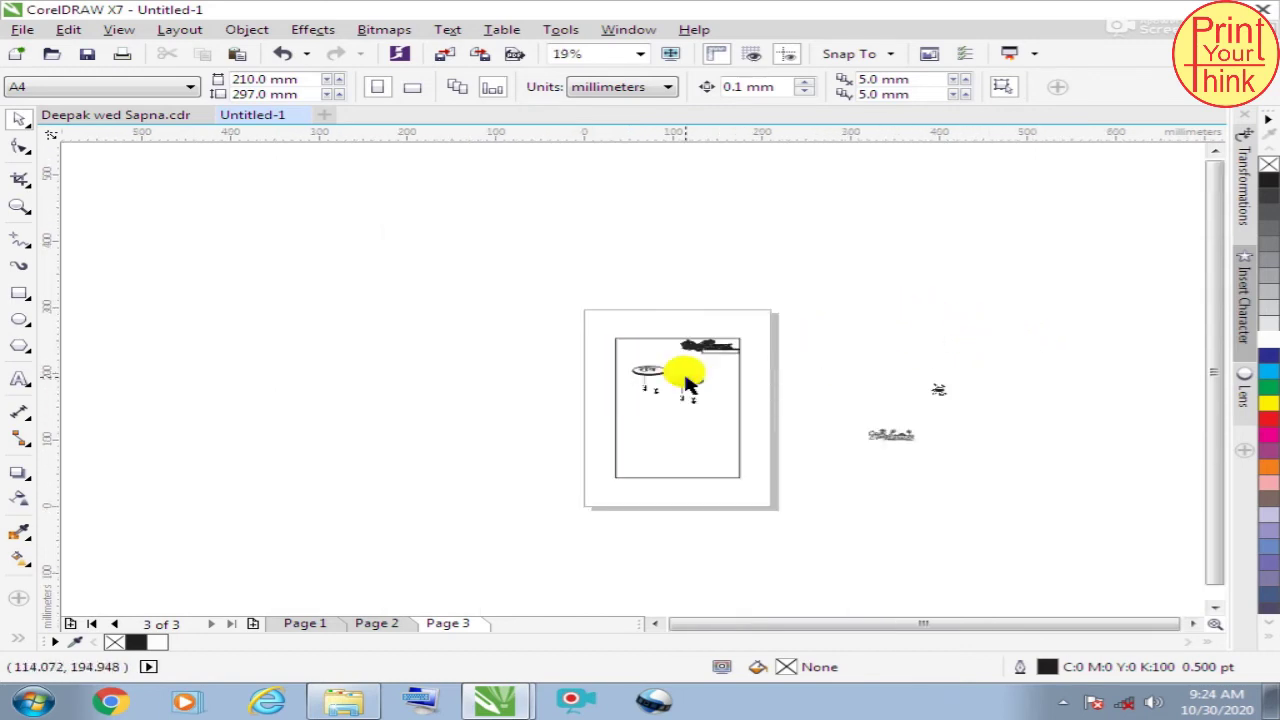
{"action": "scroll", "coordinate": [866, 371], "scroll_direction": "up", "scroll_amount": 1}
{"action": "scroll", "coordinate": [452, 355], "scroll_direction": "up", "scroll_amount": 2}
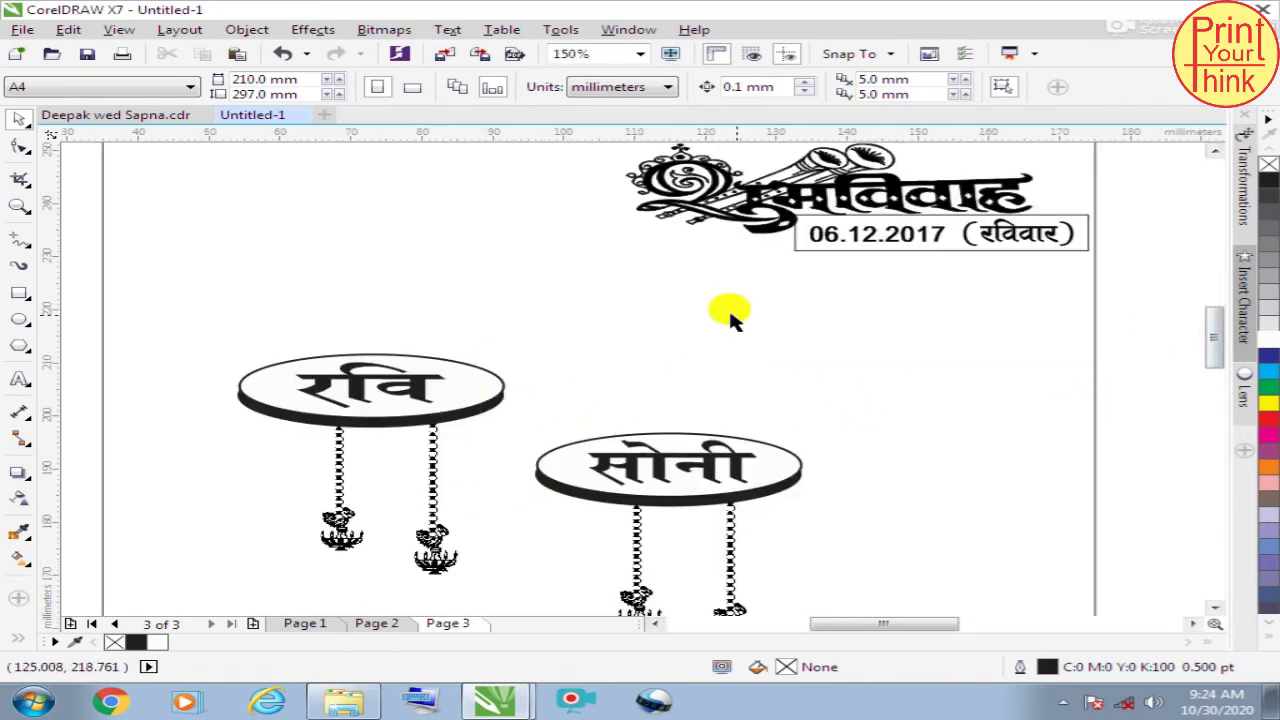
{"action": "scroll", "coordinate": [400, 337], "scroll_direction": "down", "scroll_amount": 1}
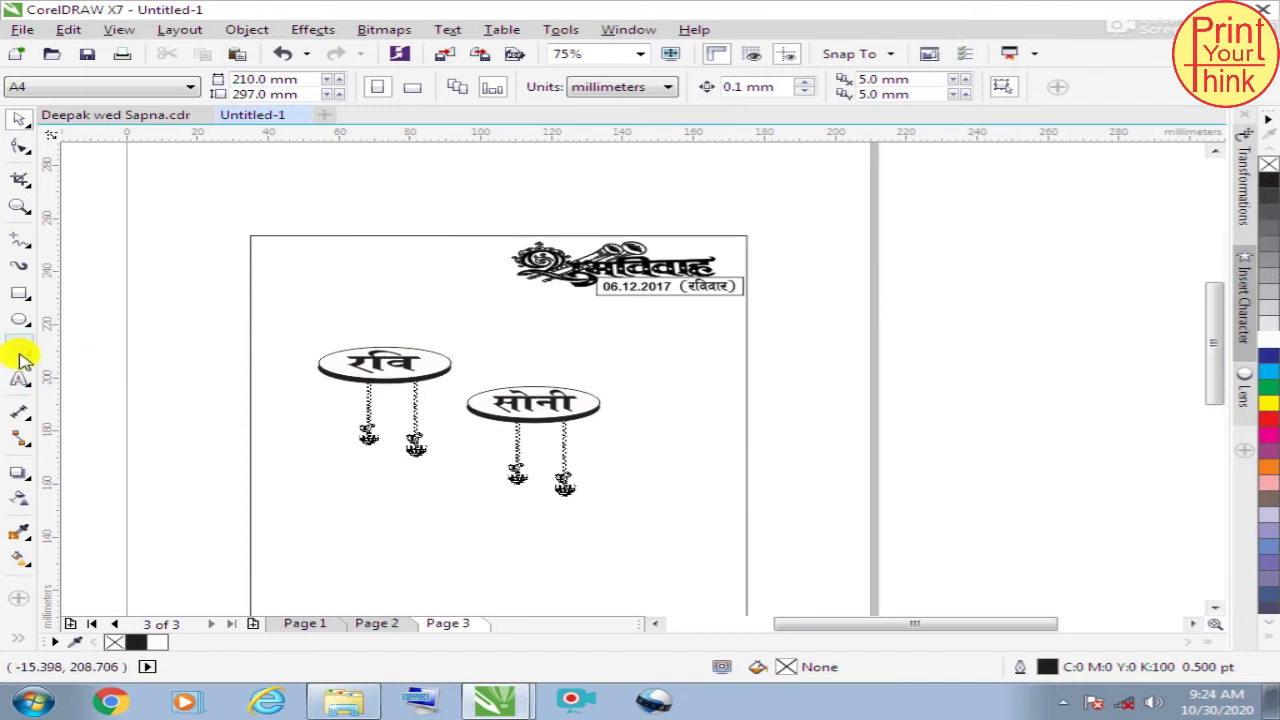
{"action": "left_click", "coordinate": [20, 322]}
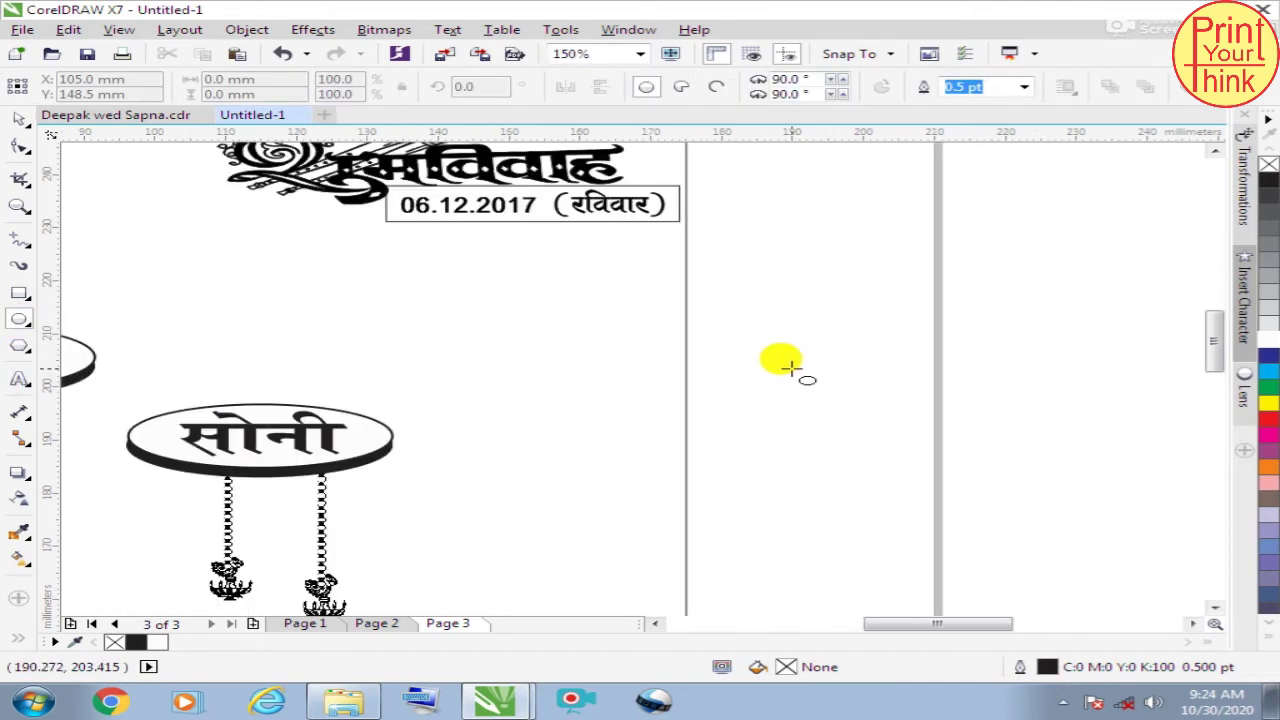
{"action": "scroll", "coordinate": [782, 364], "scroll_direction": "up", "scroll_amount": 1}
{"action": "mouse_move", "coordinate": [752, 342]}
{"action": "left_mouse_down"}
{"action": "mouse_move", "coordinate": [783, 372]}
{"action": "mouse_move", "coordinate": [897, 387]}
{"action": "left_mouse_up"}
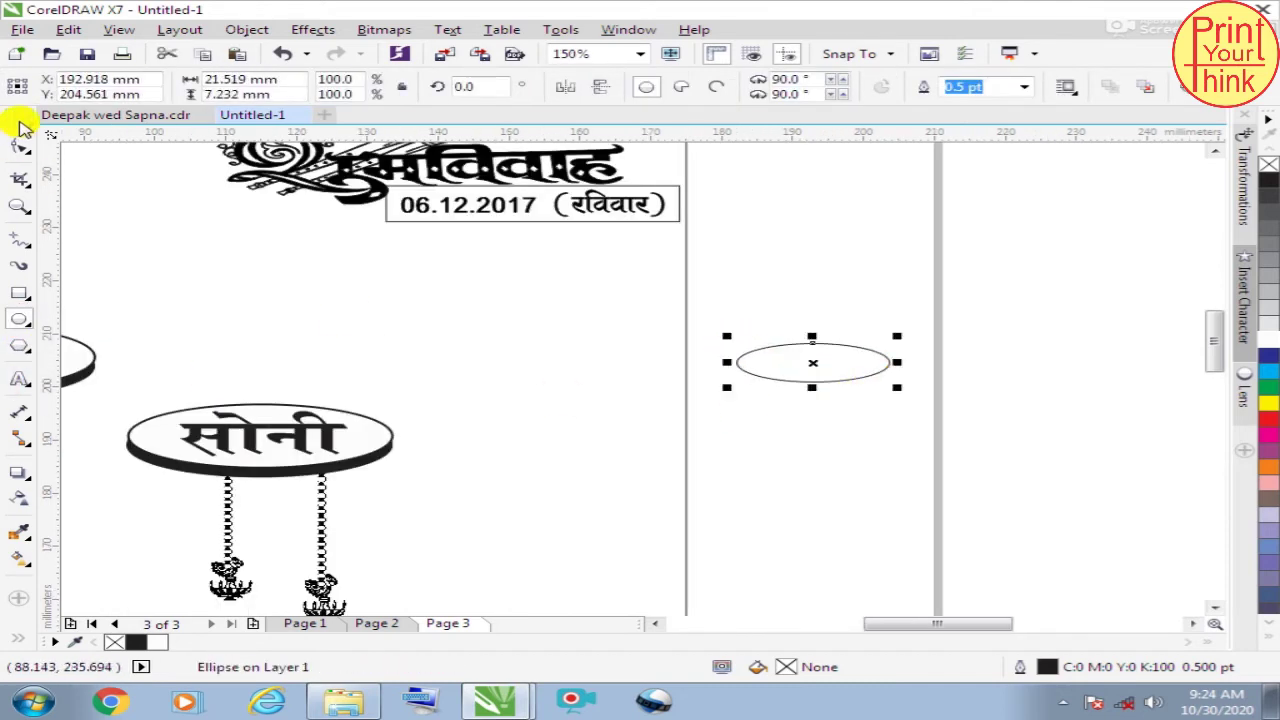
{"action": "left_click", "coordinate": [20, 120]}
{"action": "left_click", "coordinate": [1268, 180]}
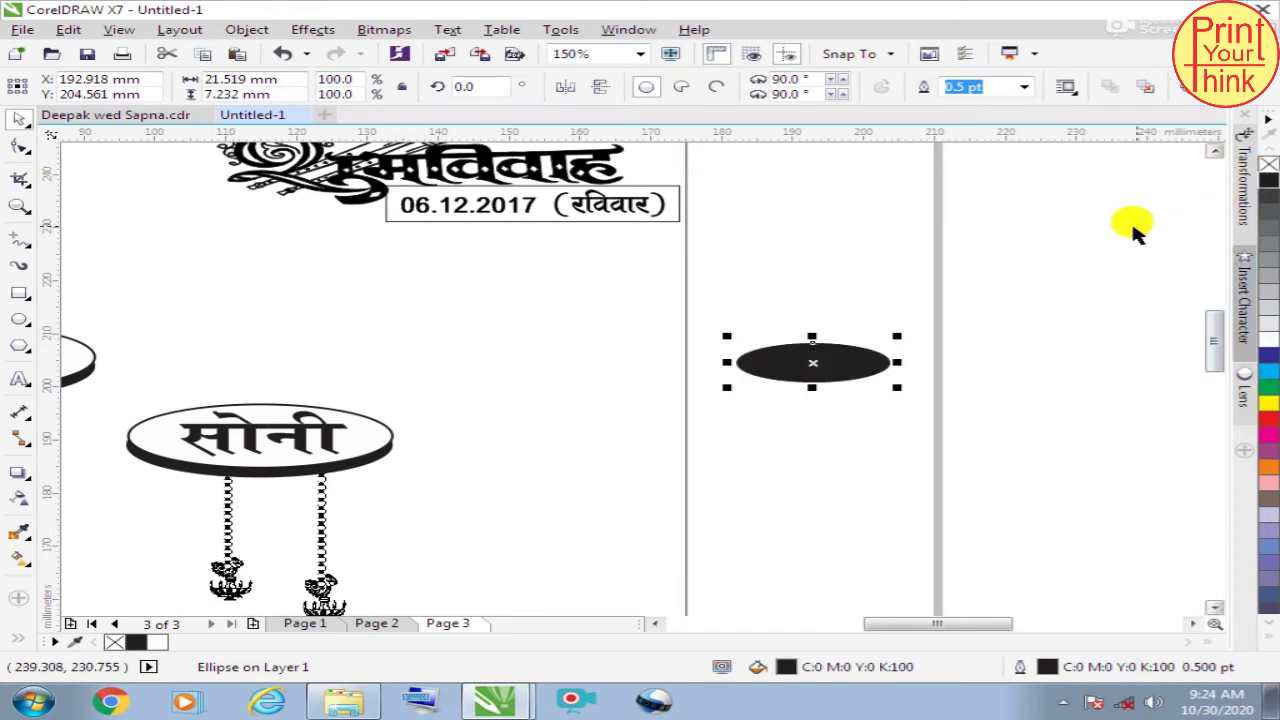
{"action": "left_click", "coordinate": [1135, 232]}
Step: Duplicate the सोनी text and retype the copy as संग
{"action": "left_click", "coordinate": [188, 430]}
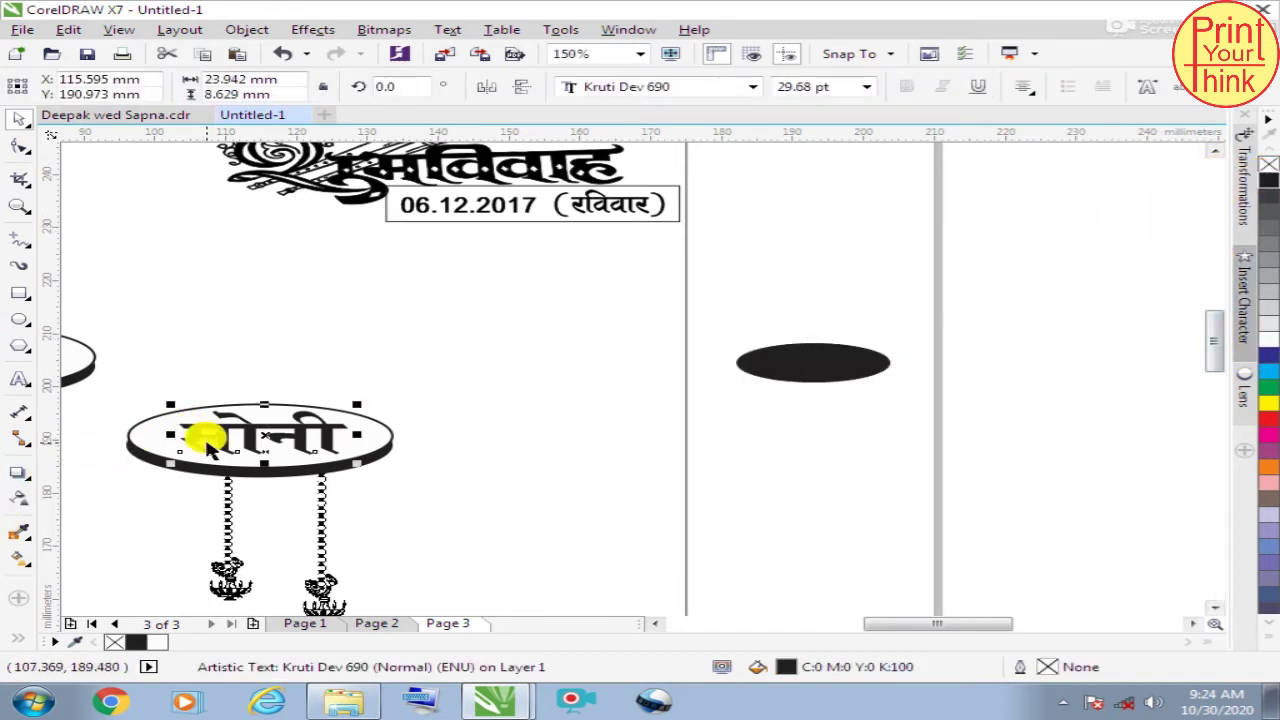
{"action": "key", "text": "ctrl+d"}
{"action": "left_click_drag", "start_coordinate": [248, 385], "coordinate": [749, 255]}
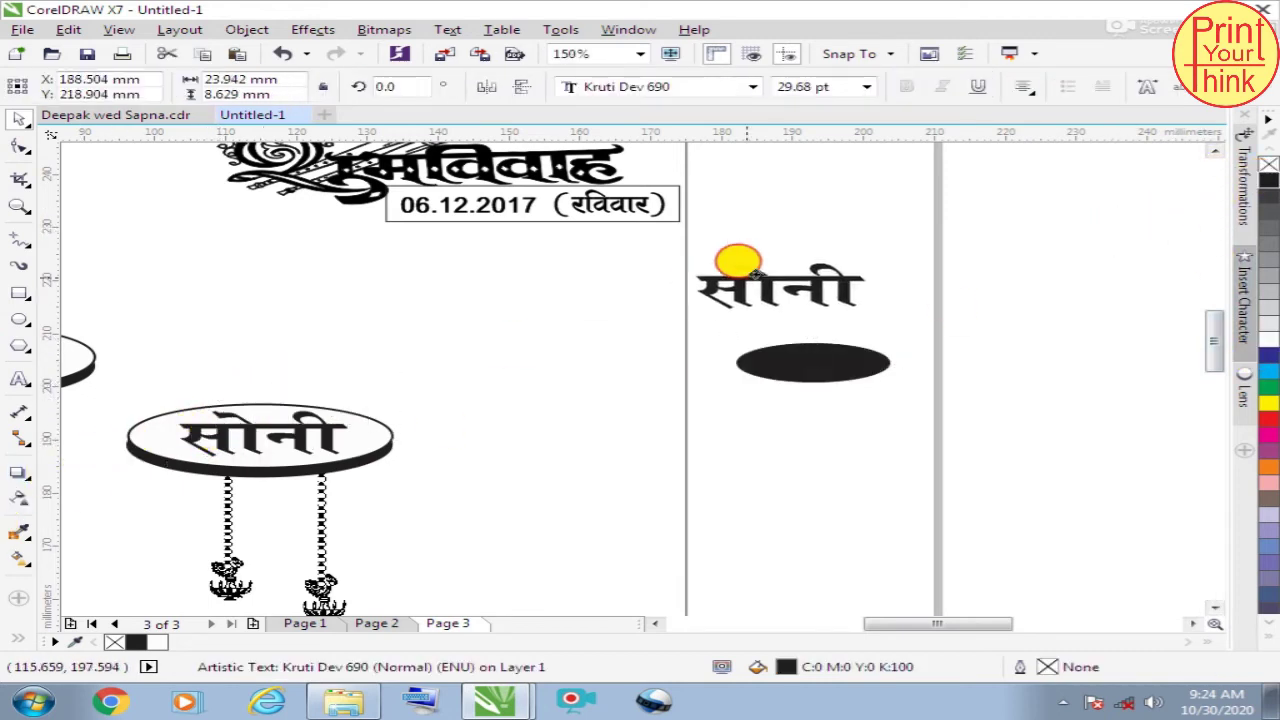
{"action": "left_click", "coordinate": [20, 384]}
{"action": "key", "text": "ctrl+a"}
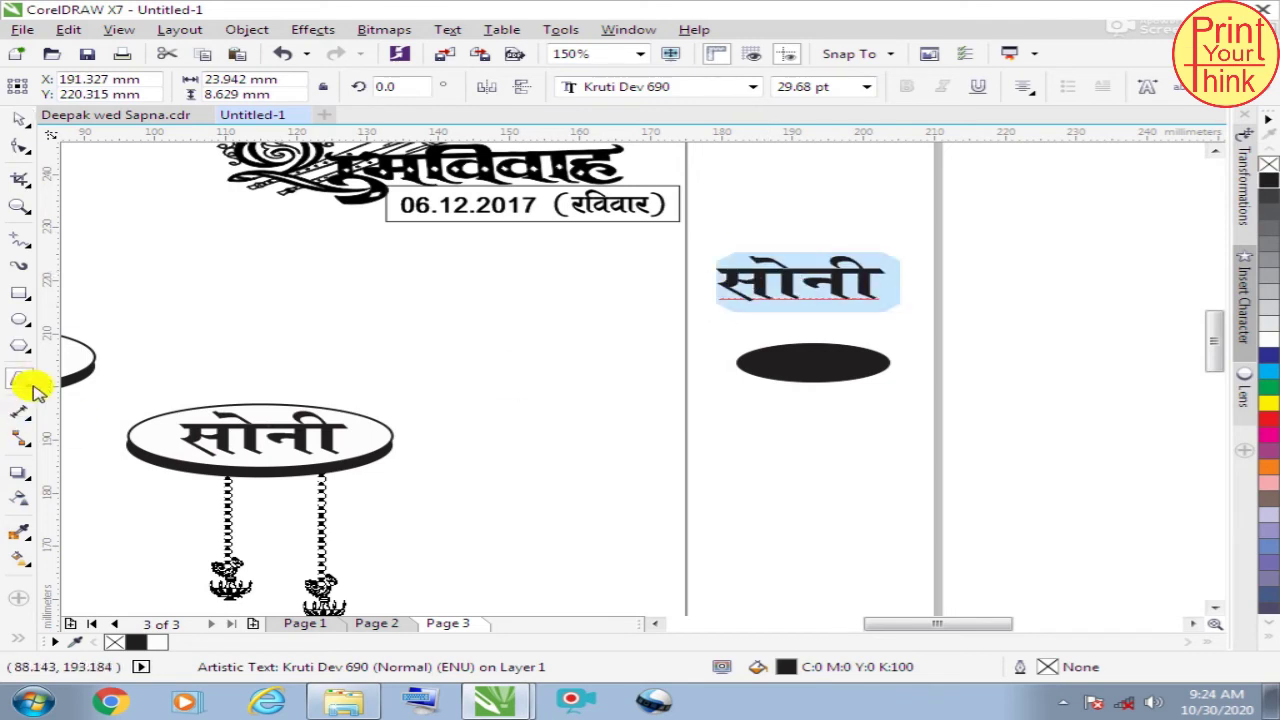
{"action": "type", "text": "lksc"}
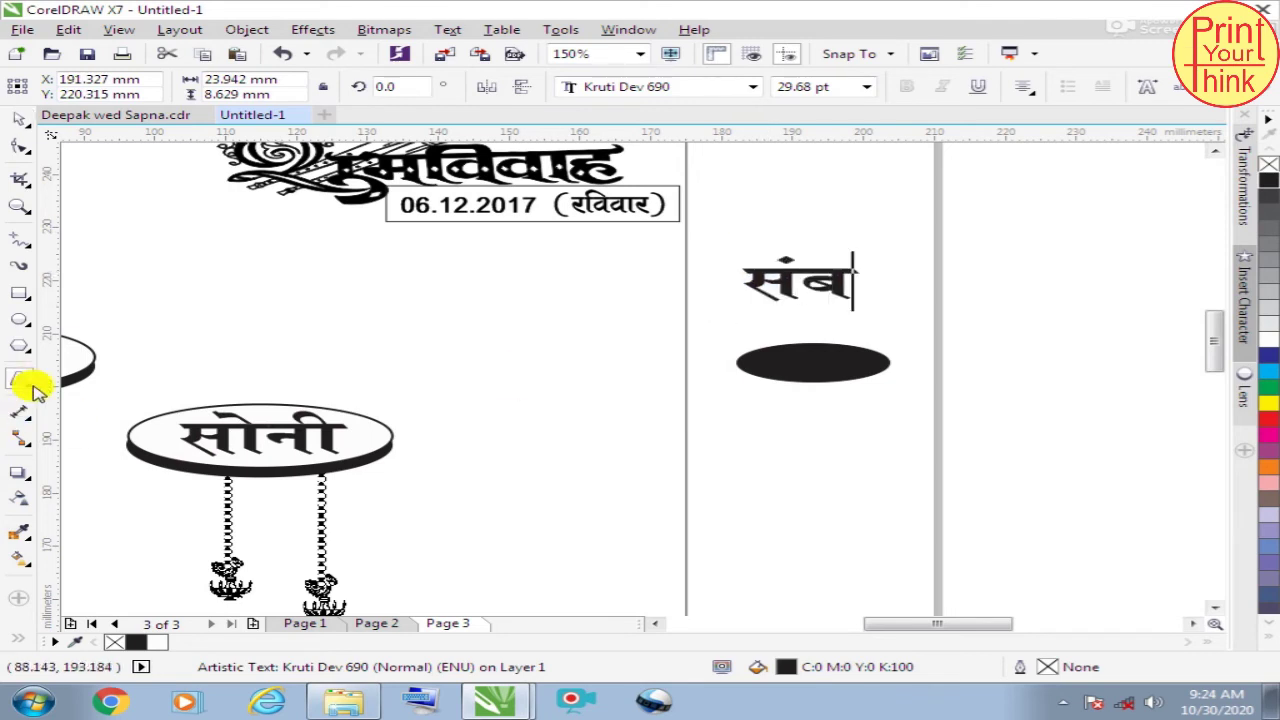
{"action": "key", "text": "BackSpace"}
{"action": "type", "text": "x"}
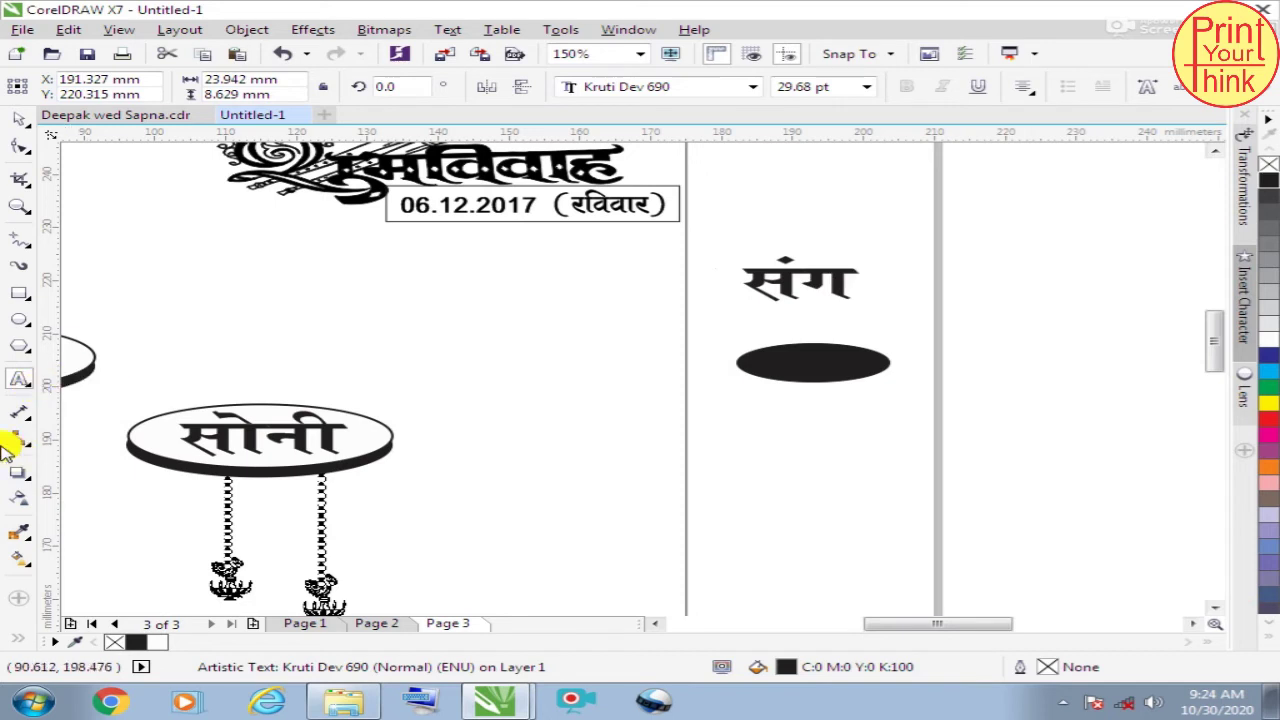
{"action": "left_click", "coordinate": [19, 120]}
Step: Put white संग inside the black oval, group them, and place it between the रवि and सोनी discs
{"action": "left_click_drag", "start_coordinate": [766, 277], "coordinate": [782, 352]}
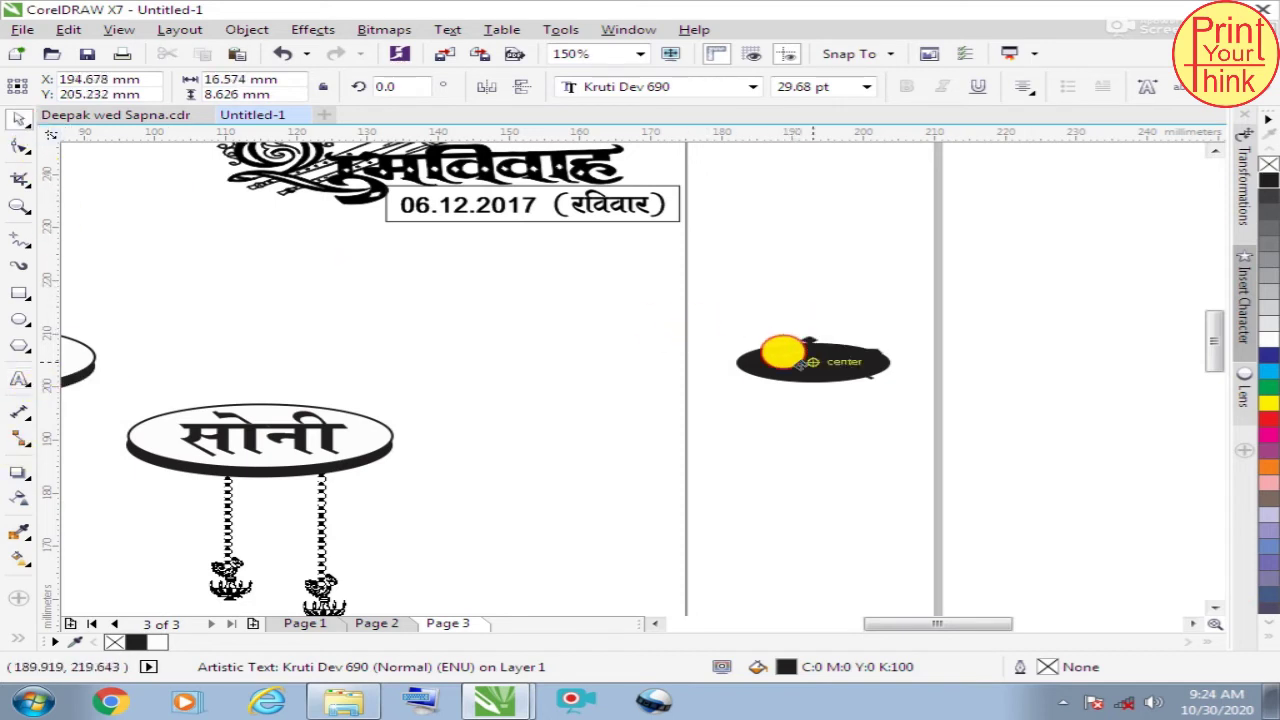
{"action": "left_click", "coordinate": [1268, 340]}
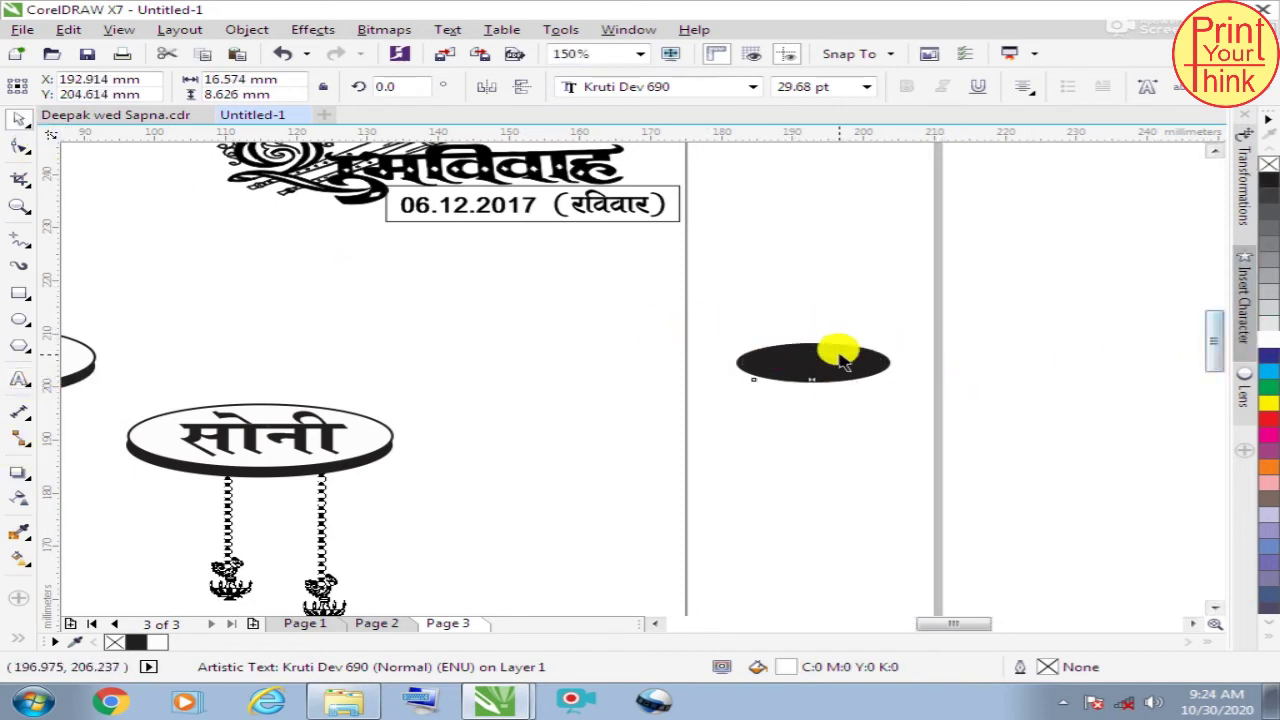
{"action": "scroll", "coordinate": [843, 362], "scroll_direction": "up", "scroll_amount": 2}
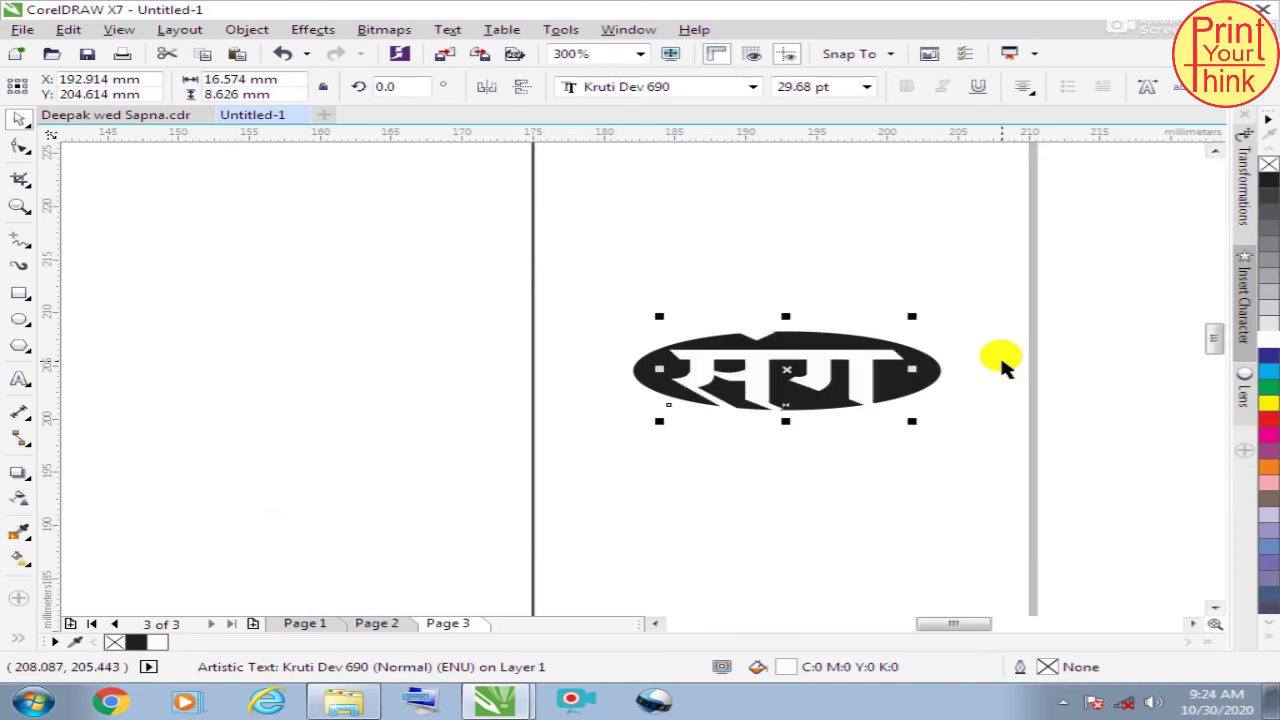
{"action": "left_click_drag", "start_coordinate": [913, 318], "coordinate": [908, 322]}
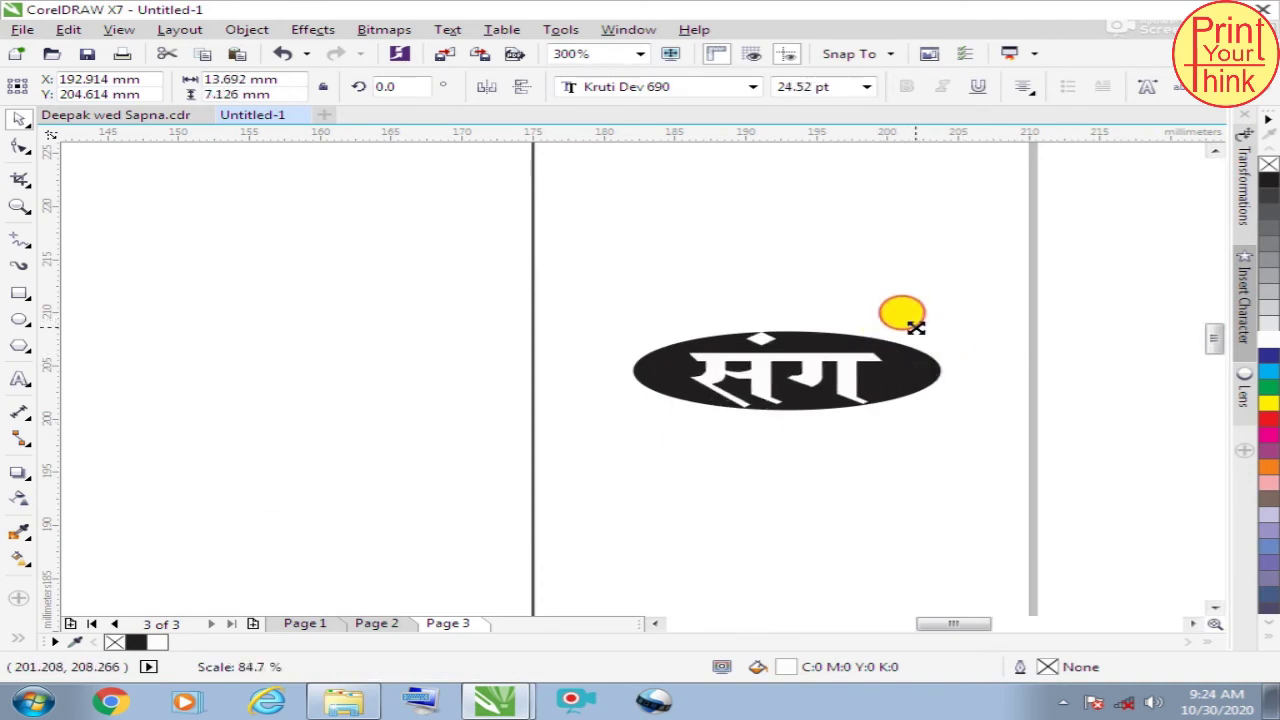
{"action": "left_click", "coordinate": [1022, 316]}
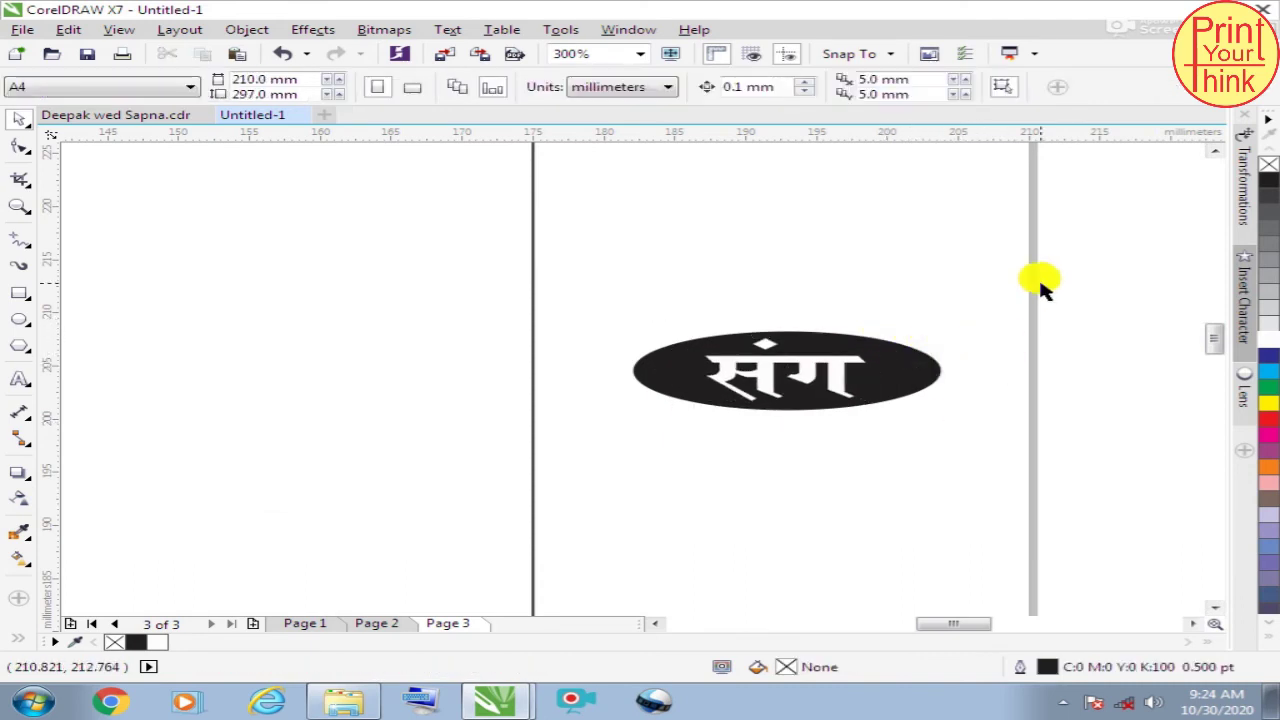
{"action": "left_click_drag", "start_coordinate": [1040, 285], "coordinate": [568, 460]}
{"action": "key", "text": "ctrl+g"}
{"action": "scroll", "coordinate": [749, 400], "scroll_direction": "down", "scroll_amount": 4}
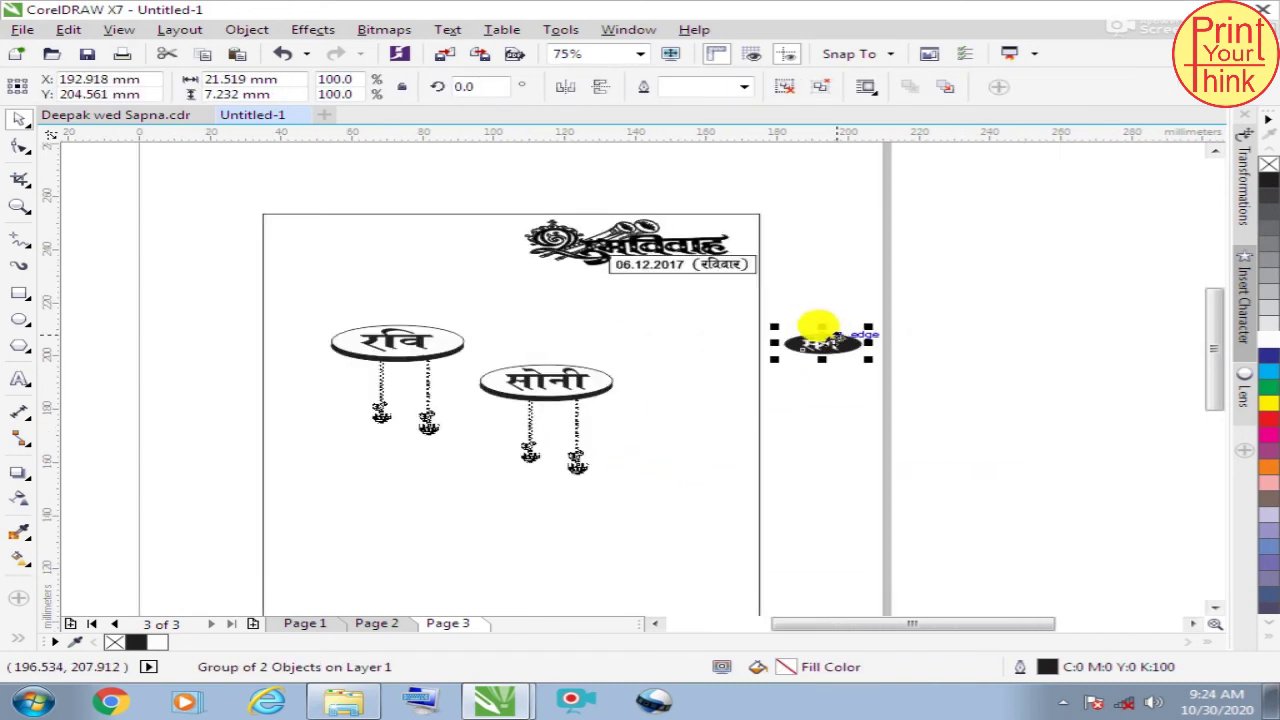
{"action": "left_click_drag", "start_coordinate": [820, 343], "coordinate": [506, 355]}
{"action": "left_click", "coordinate": [845, 320]}
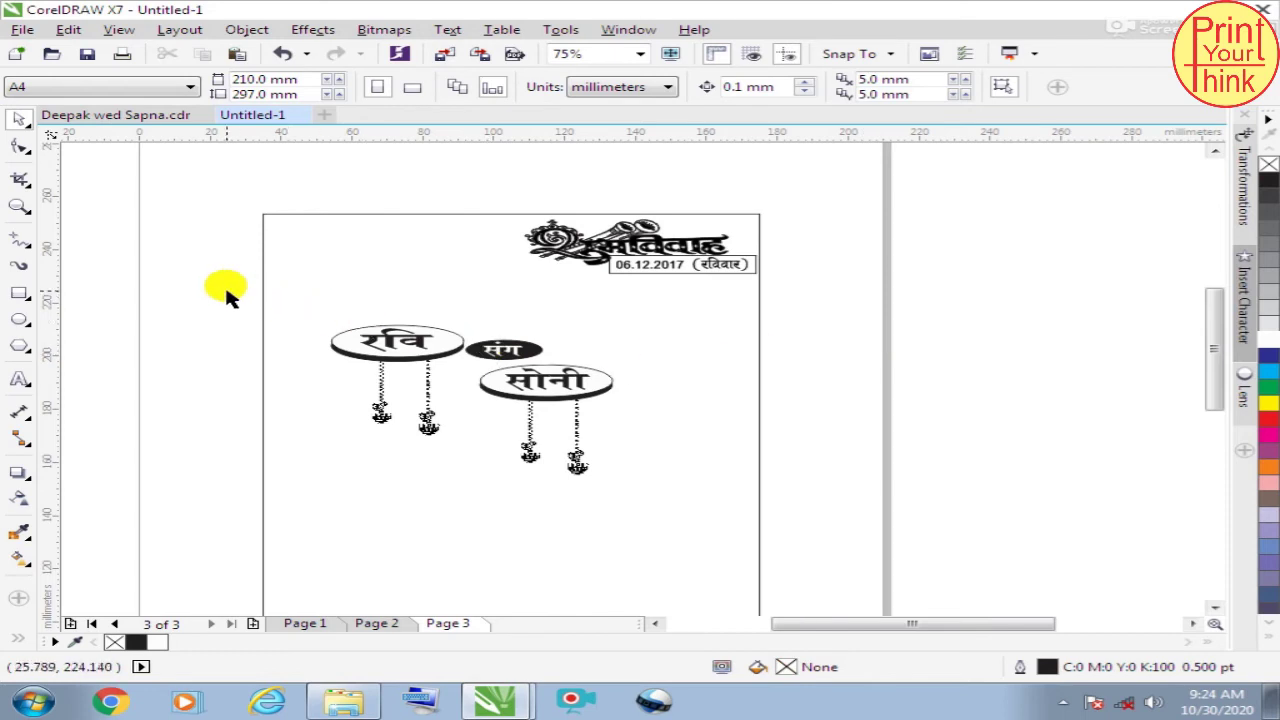
Step: Shorten the strings of the left lamps under रवि and सोनी
{"action": "mouse_move", "coordinate": [210, 287]}
{"action": "left_mouse_down"}
{"action": "mouse_move", "coordinate": [690, 490]}
{"action": "mouse_move", "coordinate": [677, 534]}
{"action": "left_mouse_up"}
{"action": "left_click", "coordinate": [777, 314]}
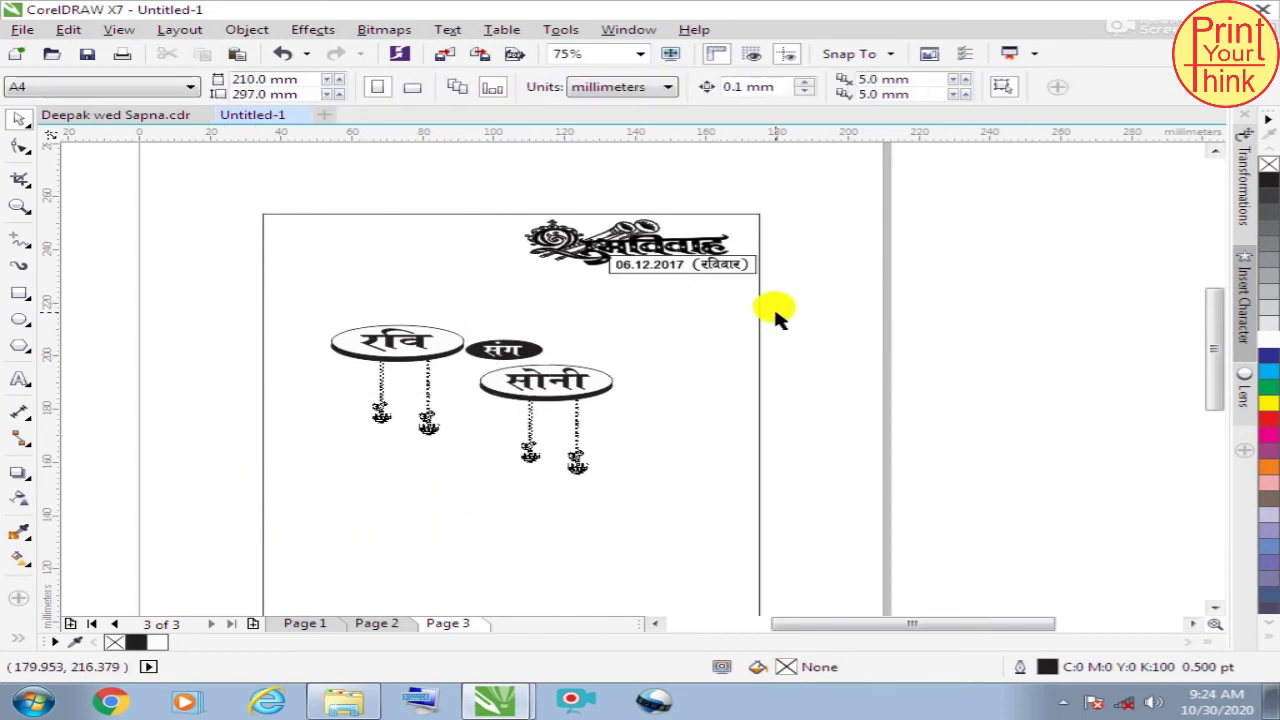
{"action": "scroll", "coordinate": [577, 427], "scroll_direction": "up", "scroll_amount": 2}
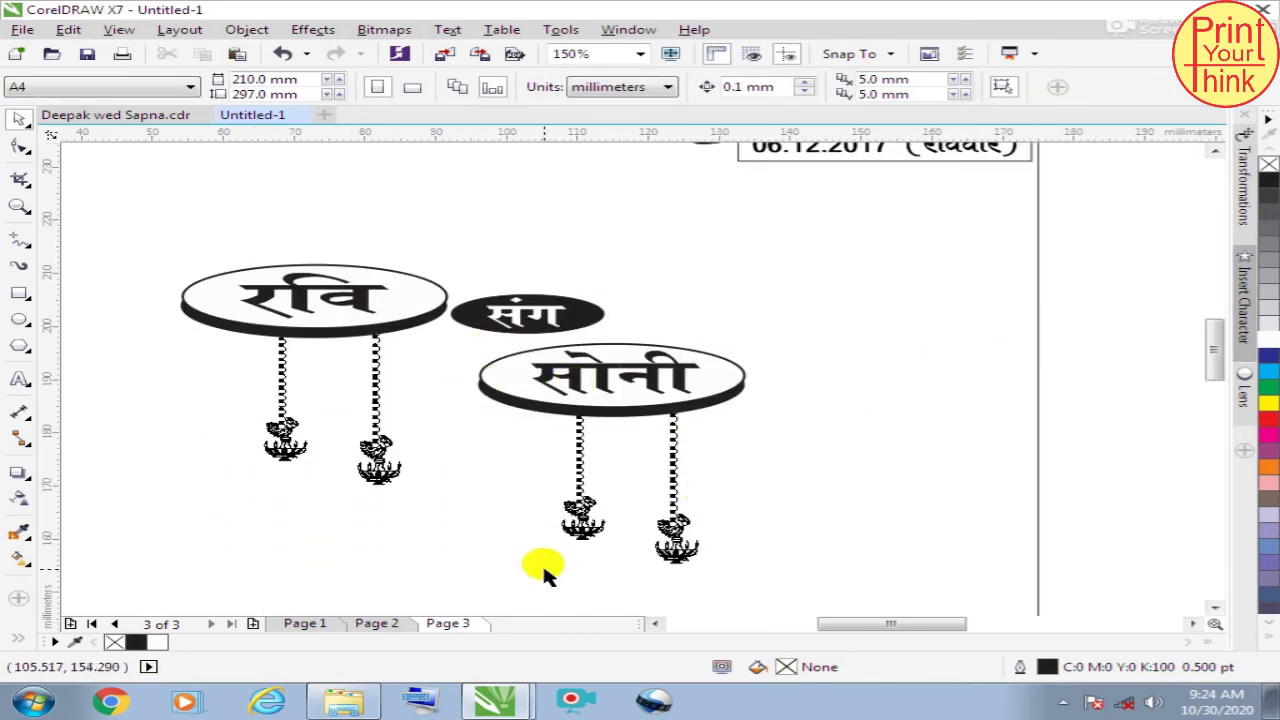
{"action": "left_click", "coordinate": [556, 526]}
{"action": "left_click", "coordinate": [290, 450], "text": "shift"}
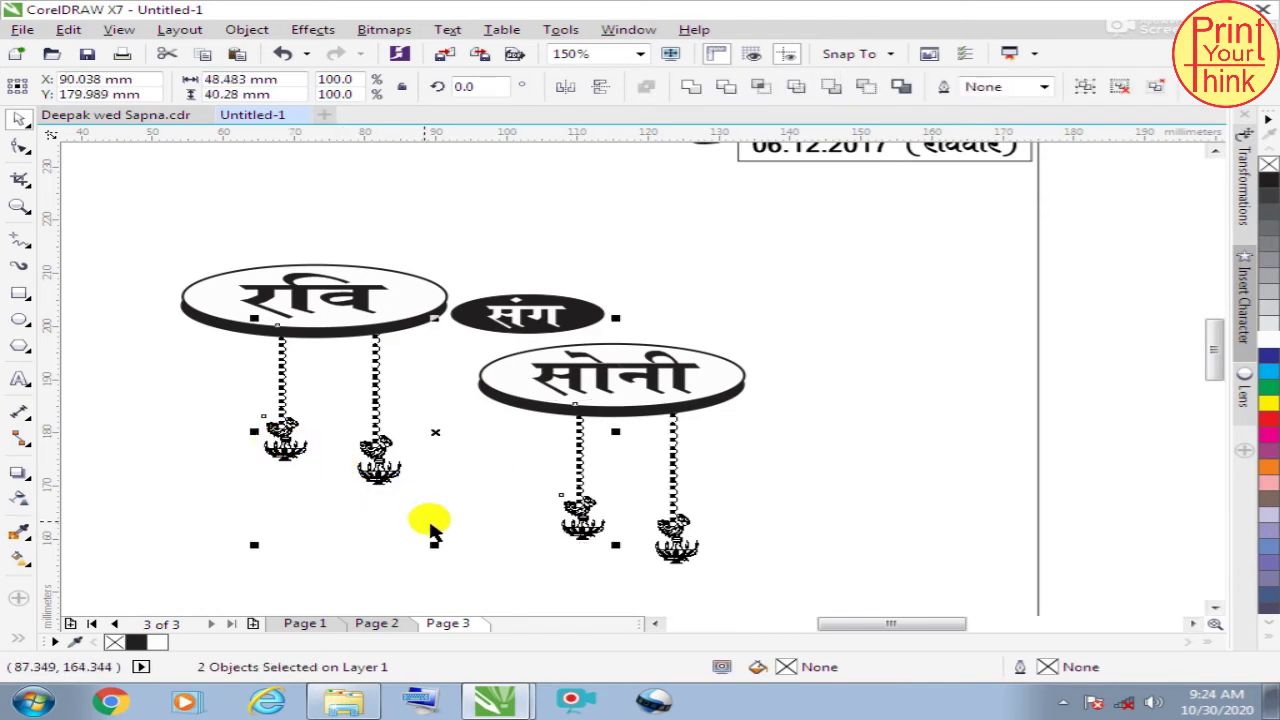
{"action": "left_click_drag", "start_coordinate": [434, 546], "coordinate": [434, 528]}
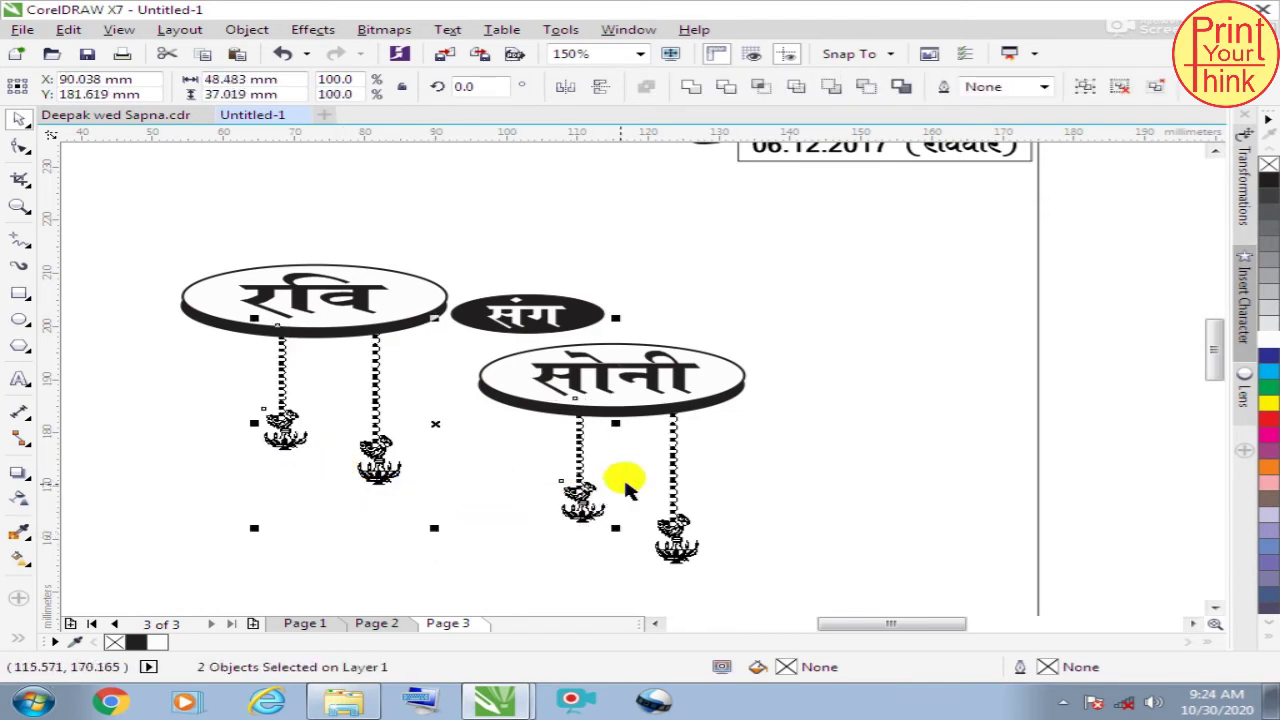
{"action": "mouse_move", "coordinate": [1104, 189]}
{"action": "left_mouse_down"}
{"action": "mouse_move", "coordinate": [764, 383]}
{"action": "mouse_move", "coordinate": [137, 434]}
{"action": "left_mouse_up"}
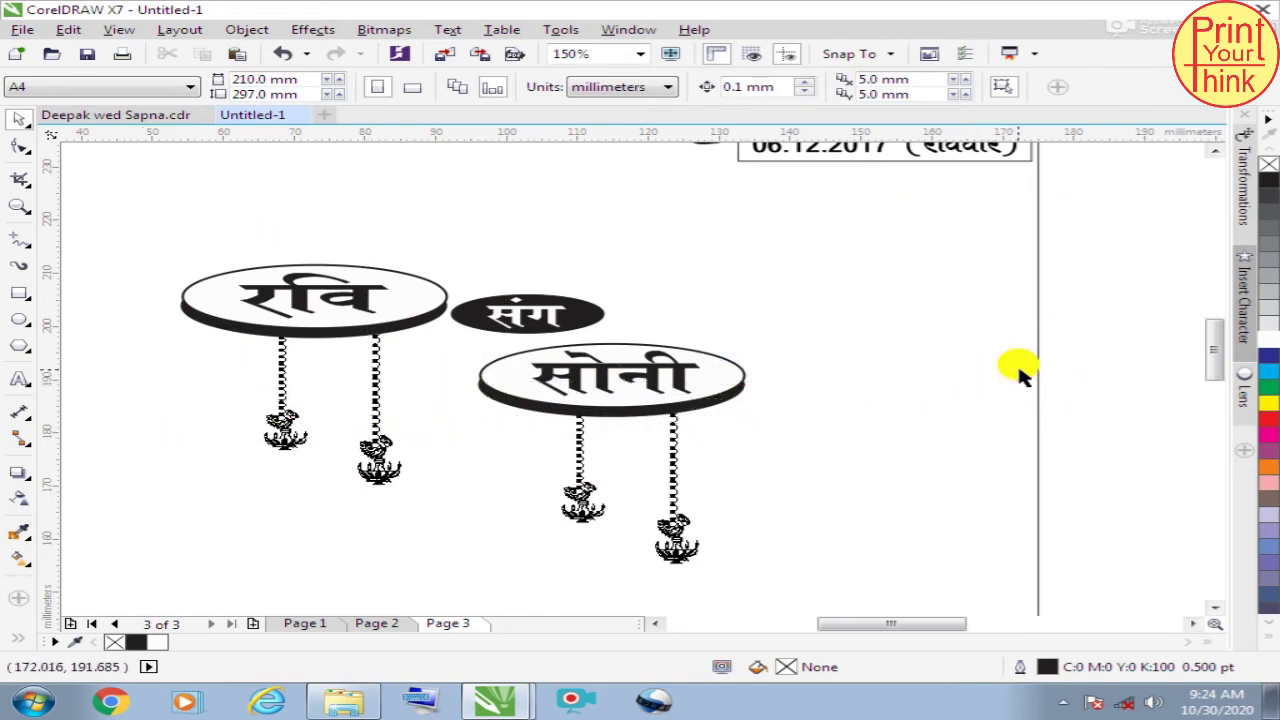
Step: Move the सोनी ornament and the संग label closer in between the names
{"action": "mouse_move", "coordinate": [1098, 310]}
{"action": "left_mouse_down"}
{"action": "mouse_move", "coordinate": [500, 425]}
{"action": "mouse_move", "coordinate": [457, 570]}
{"action": "left_mouse_up"}
{"action": "left_click_drag", "start_coordinate": [543, 386], "coordinate": [496, 399]}
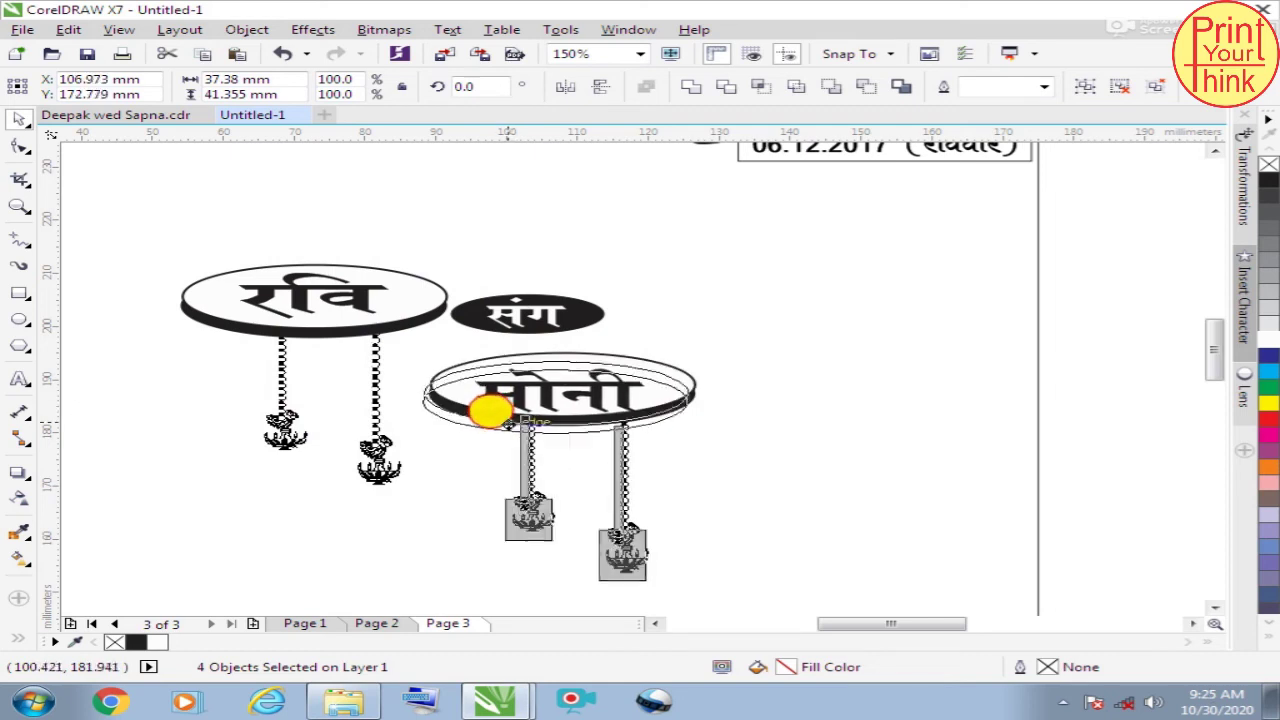
{"action": "left_click_drag", "start_coordinate": [497, 403], "coordinate": [483, 425]}
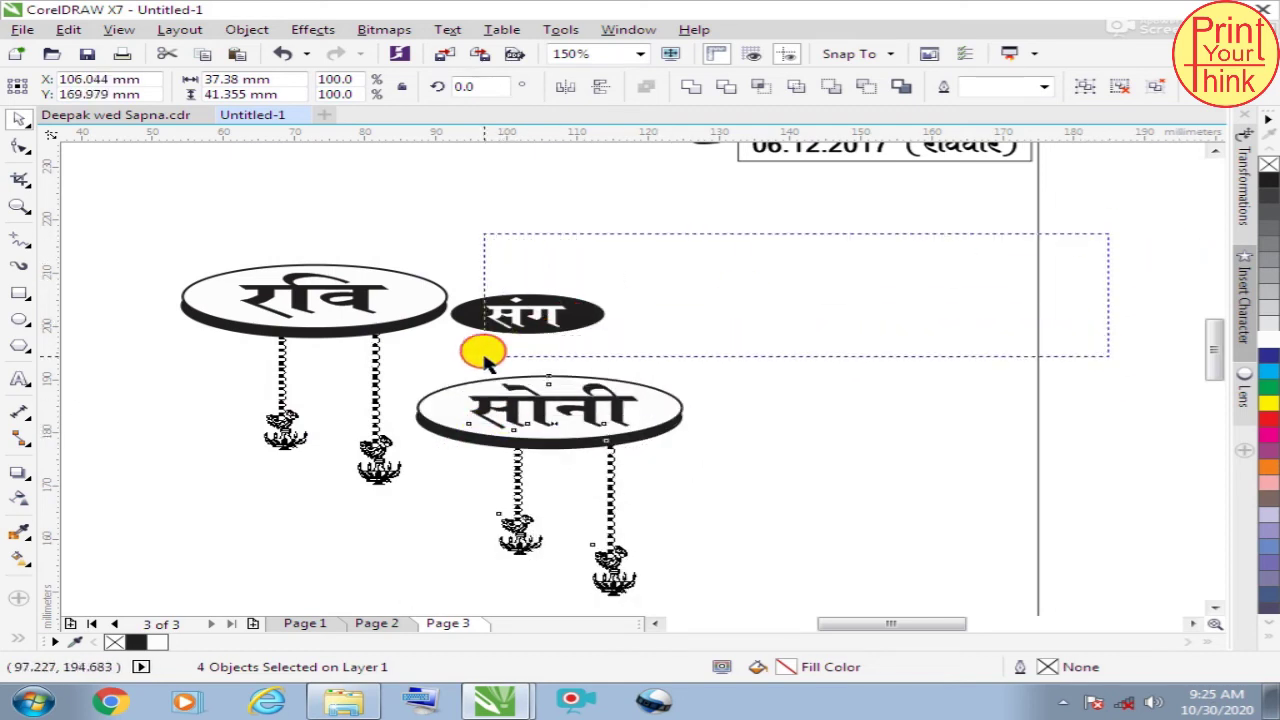
{"action": "left_click_drag", "start_coordinate": [1110, 238], "coordinate": [477, 349]}
{"action": "left_click", "coordinate": [548, 306]}
{"action": "left_click_drag", "start_coordinate": [570, 306], "coordinate": [488, 343]}
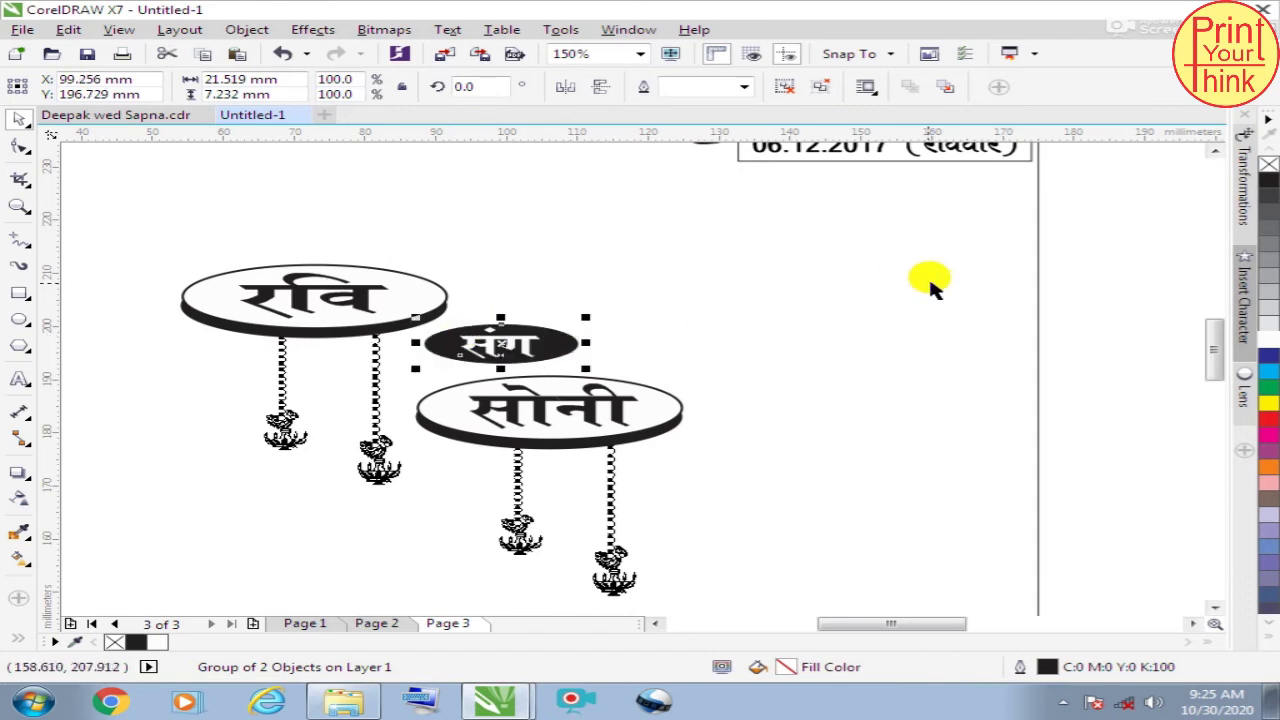
{"action": "left_click", "coordinate": [1038, 258]}
Step: Group all nine name ornaments and move the group toward the page's upper right
{"action": "mouse_move", "coordinate": [1006, 206]}
{"action": "left_mouse_down"}
{"action": "mouse_move", "coordinate": [185, 620]}
{"action": "mouse_move", "coordinate": [134, 586]}
{"action": "left_mouse_up"}
{"action": "key", "text": "ctrl+g"}
{"action": "scroll", "coordinate": [487, 528], "scroll_direction": "down", "scroll_amount": 1}
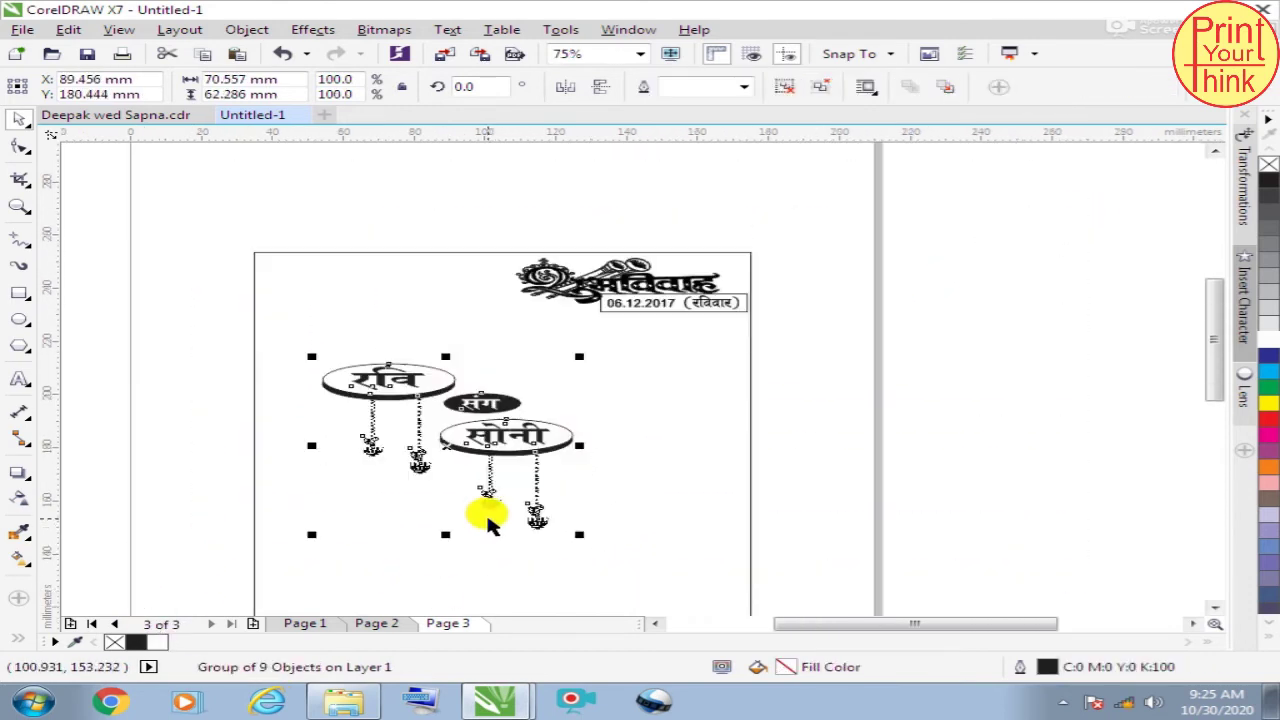
{"action": "left_click_drag", "start_coordinate": [486, 438], "coordinate": [591, 431]}
{"action": "left_click", "coordinate": [857, 337]}
{"action": "scroll", "coordinate": [734, 277], "scroll_direction": "down", "scroll_amount": 1}
{"action": "scroll", "coordinate": [540, 290], "scroll_direction": "up", "scroll_amount": 1}
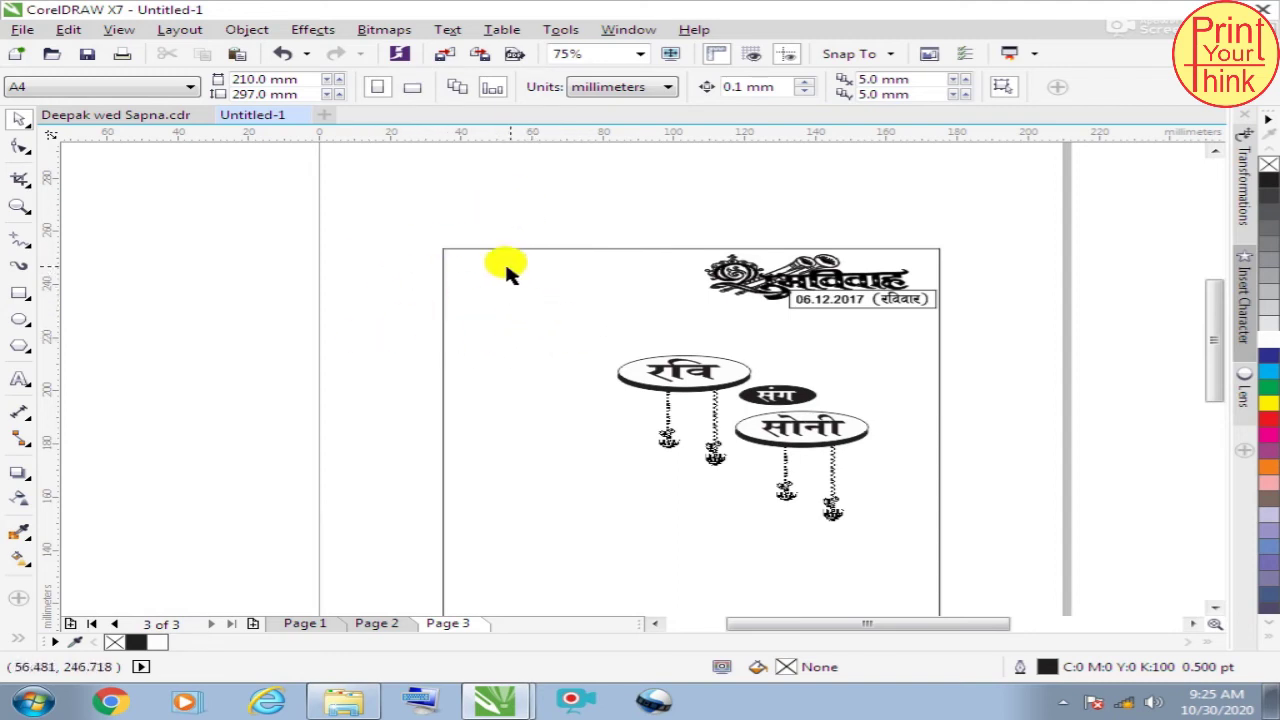
{"action": "mouse_move", "coordinate": [683, 366]}
{"action": "left_mouse_down"}
{"action": "mouse_move", "coordinate": [690, 380]}
{"action": "mouse_move", "coordinate": [671, 371]}
{"action": "left_mouse_up"}
{"action": "key", "text": "Escape"}
{"action": "scroll", "coordinate": [740, 335], "scroll_direction": "down", "scroll_amount": 1}
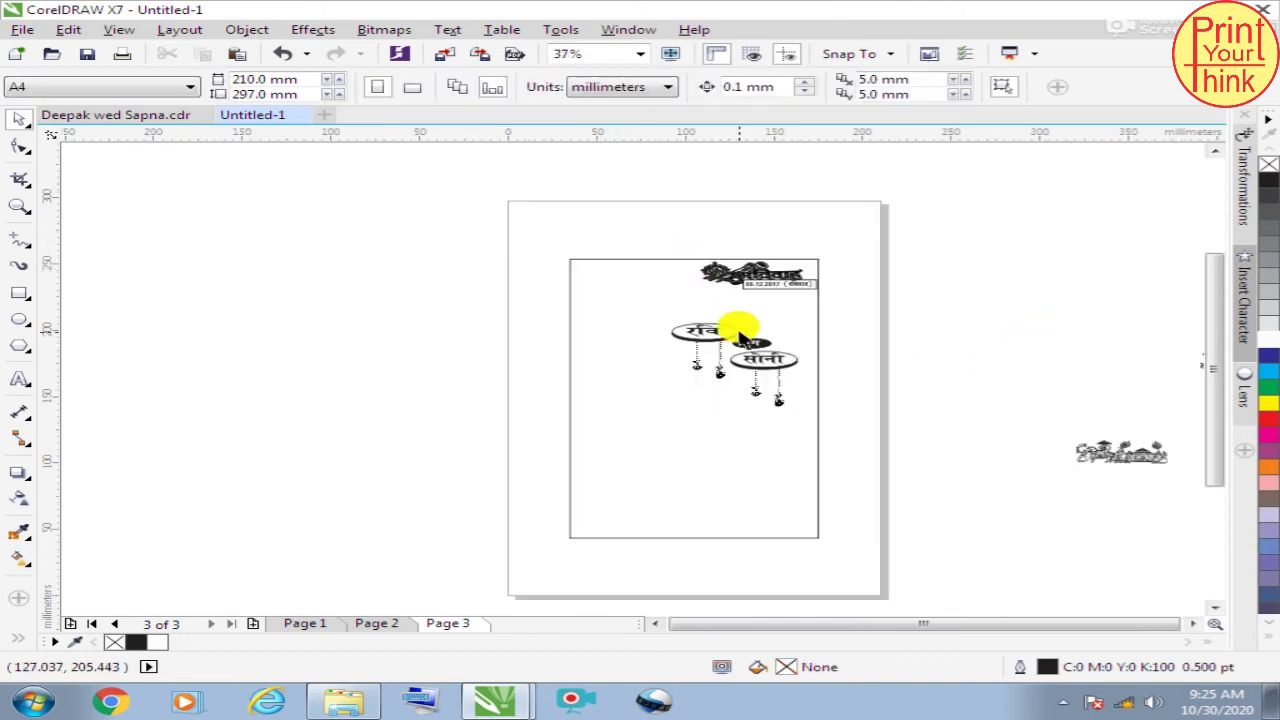
{"action": "scroll", "coordinate": [740, 335], "scroll_direction": "up", "scroll_amount": 1}
{"action": "scroll", "coordinate": [595, 250], "scroll_direction": "down", "scroll_amount": 1}
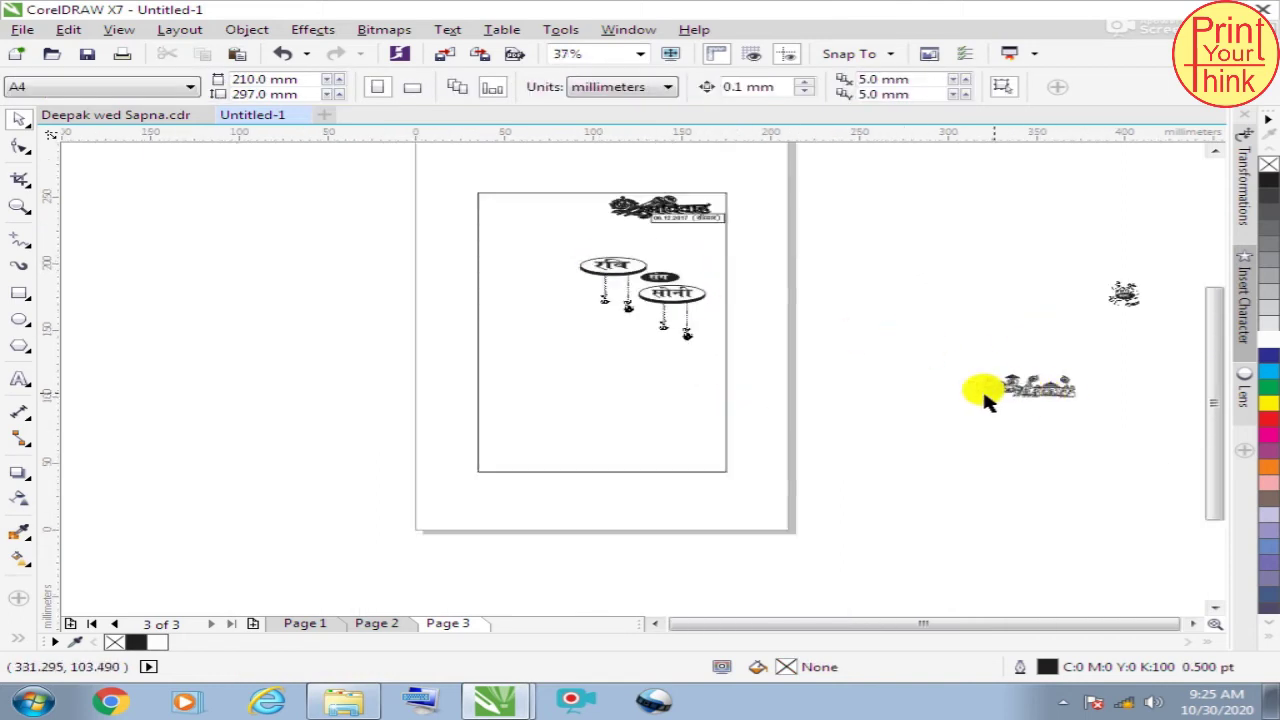
{"action": "scroll", "coordinate": [620, 385], "scroll_direction": "up", "scroll_amount": 1}
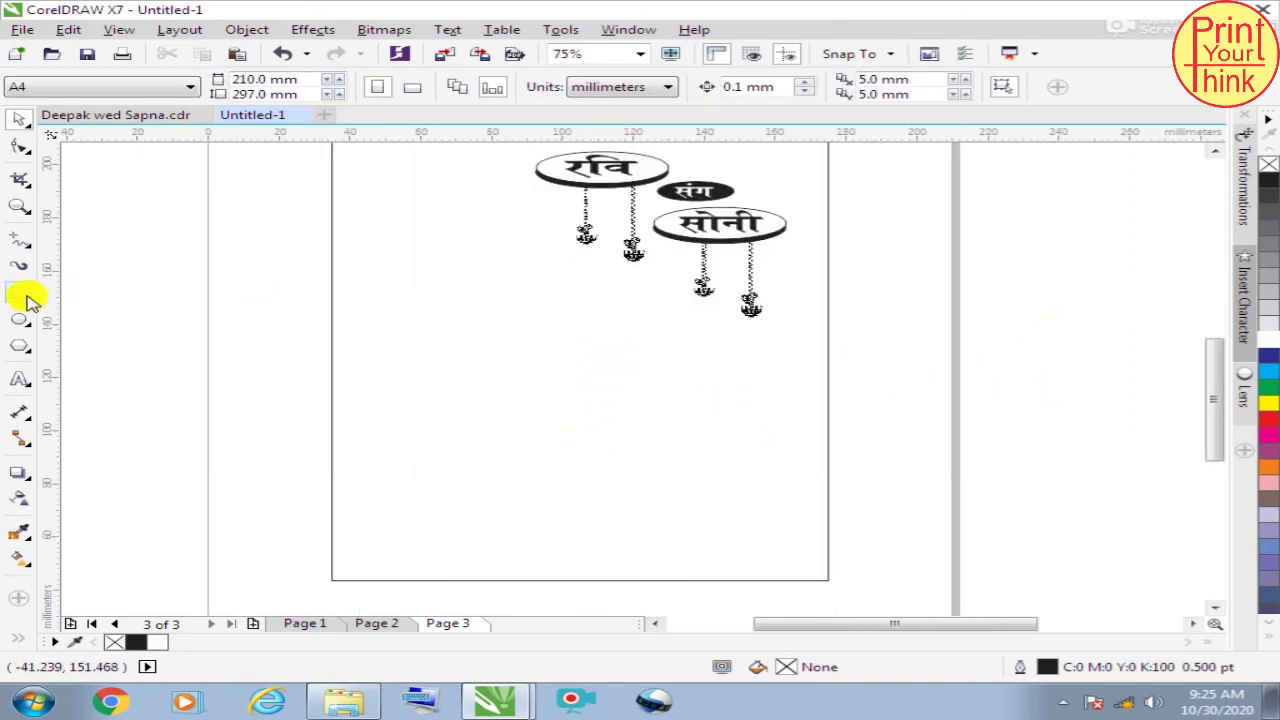
Step: Add 'सेवा में, श्री/श्रीमती' in Kruti Dev 690 at 16 pt on the left of page 3
{"action": "left_click", "coordinate": [20, 378]}
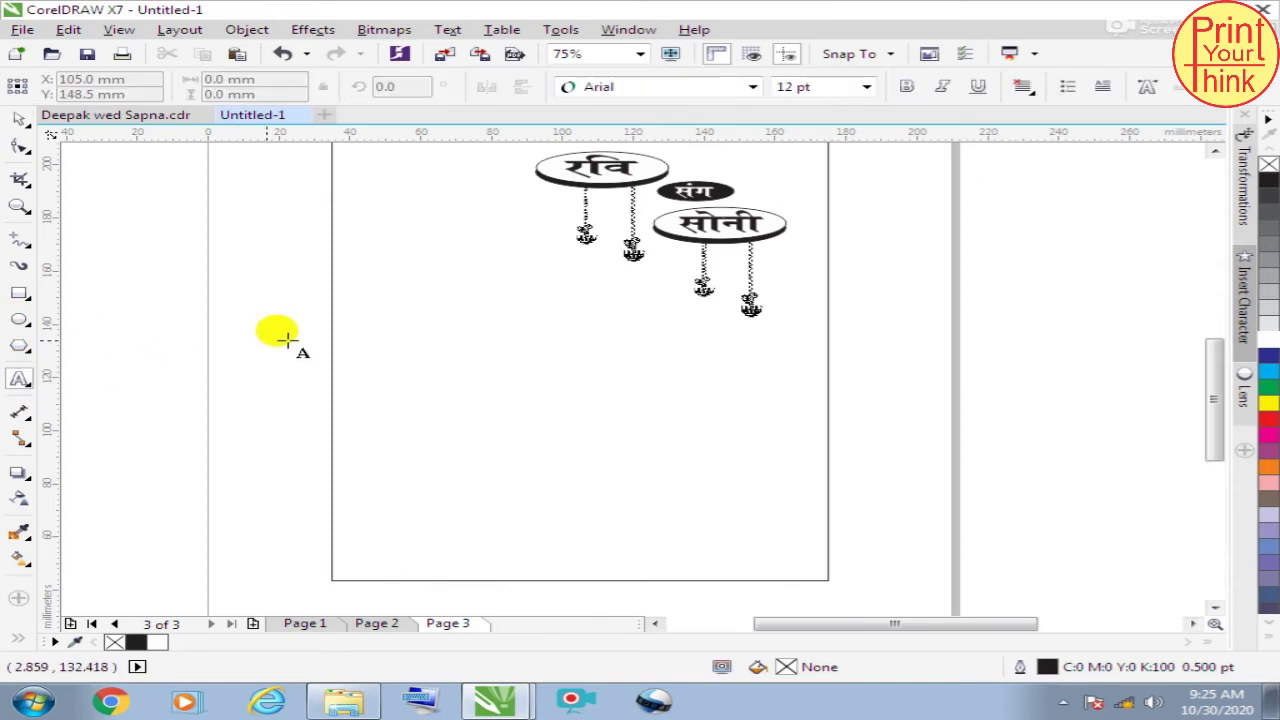
{"action": "left_click", "coordinate": [415, 323]}
{"action": "left_click", "coordinate": [646, 87]}
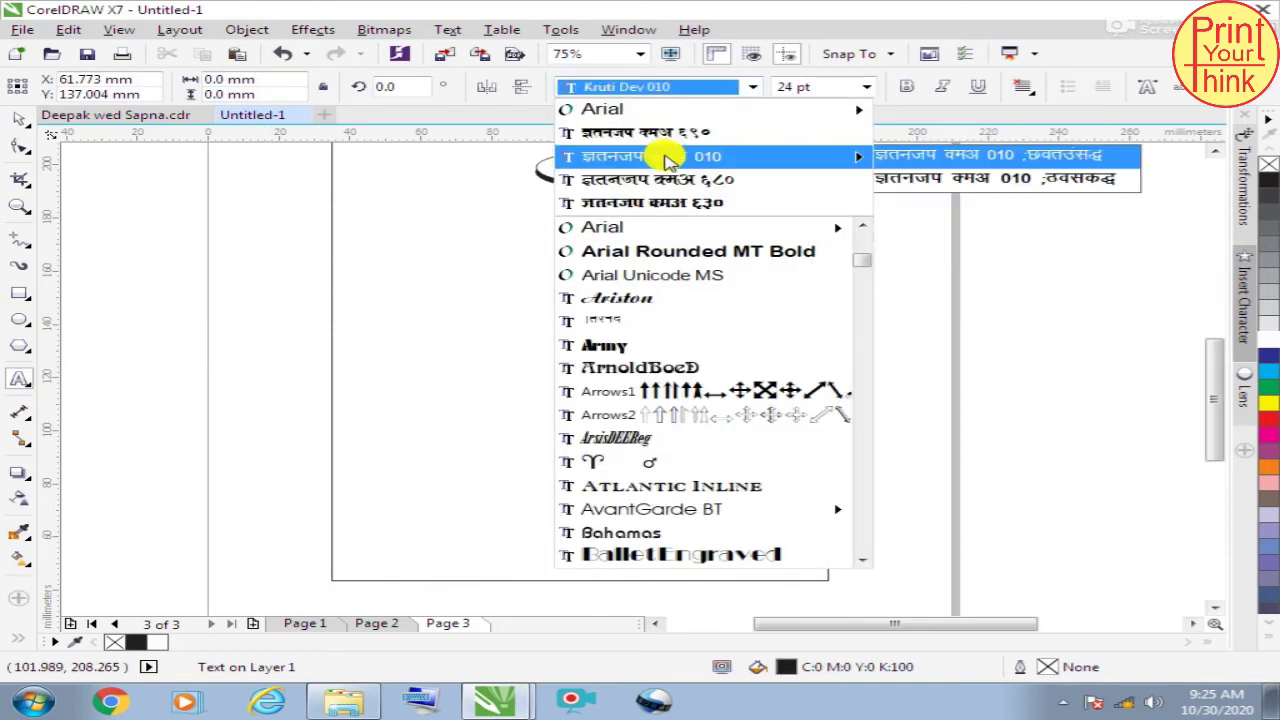
{"action": "left_click", "coordinate": [663, 157]}
{"action": "left_click", "coordinate": [650, 87]}
{"action": "left_click", "coordinate": [688, 159]}
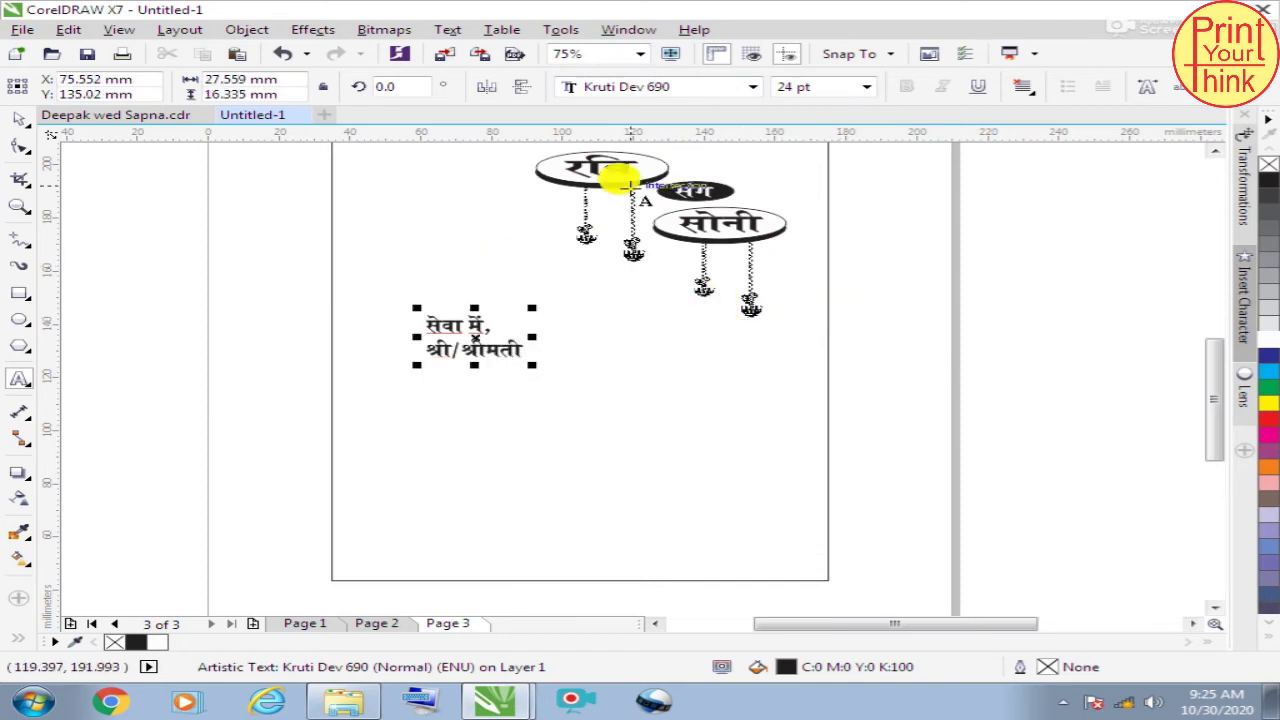
{"action": "left_click", "coordinate": [27, 121]}
{"action": "left_click", "coordinate": [795, 87]}
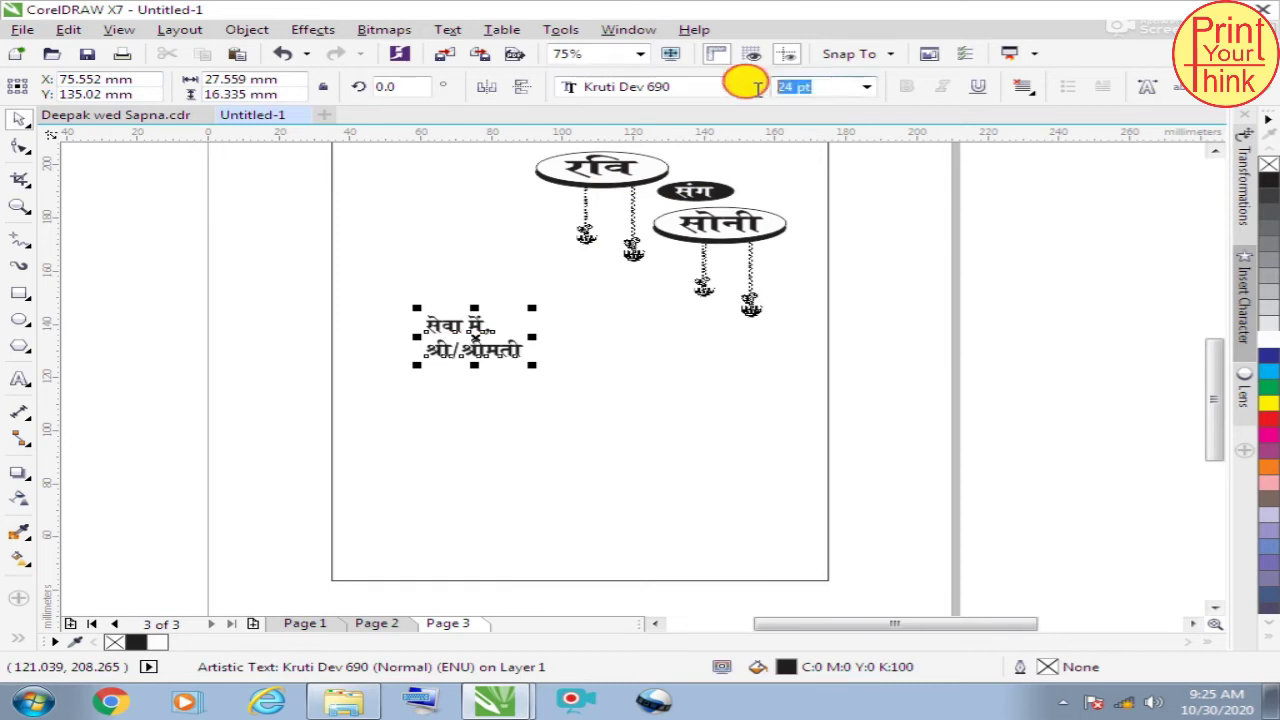
{"action": "type", "text": "16"}
{"action": "key", "text": "Return"}
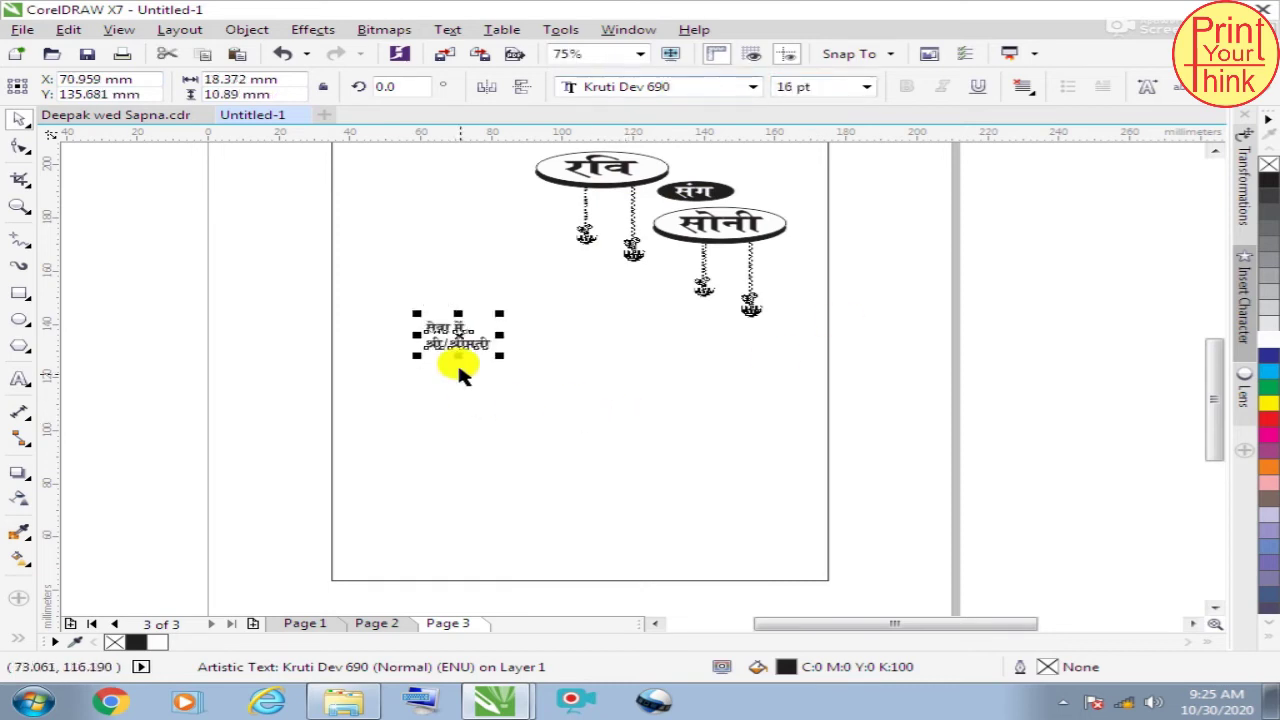
{"action": "mouse_move", "coordinate": [443, 320]}
{"action": "left_mouse_down"}
{"action": "mouse_move", "coordinate": [527, 318]}
{"action": "mouse_move", "coordinate": [486, 323]}
{"action": "left_mouse_up"}
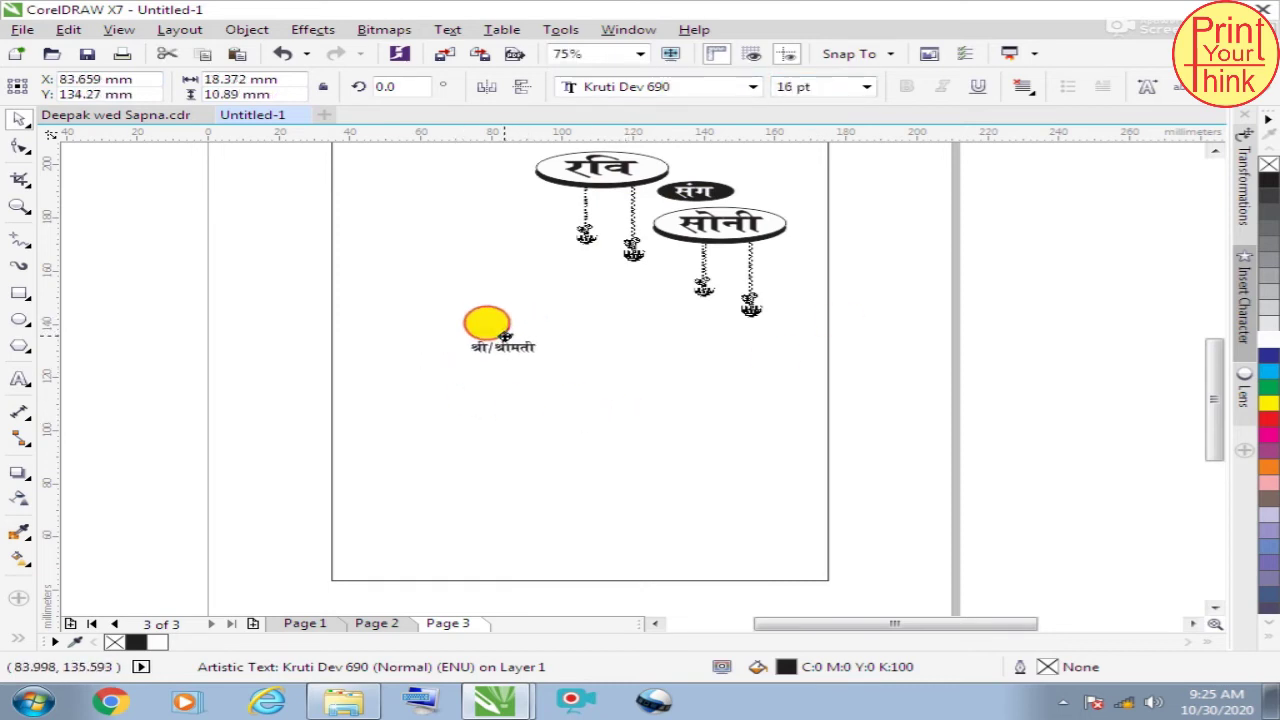
{"action": "left_click", "coordinate": [905, 340]}
{"action": "scroll", "coordinate": [905, 340], "scroll_direction": "up", "scroll_amount": 2}
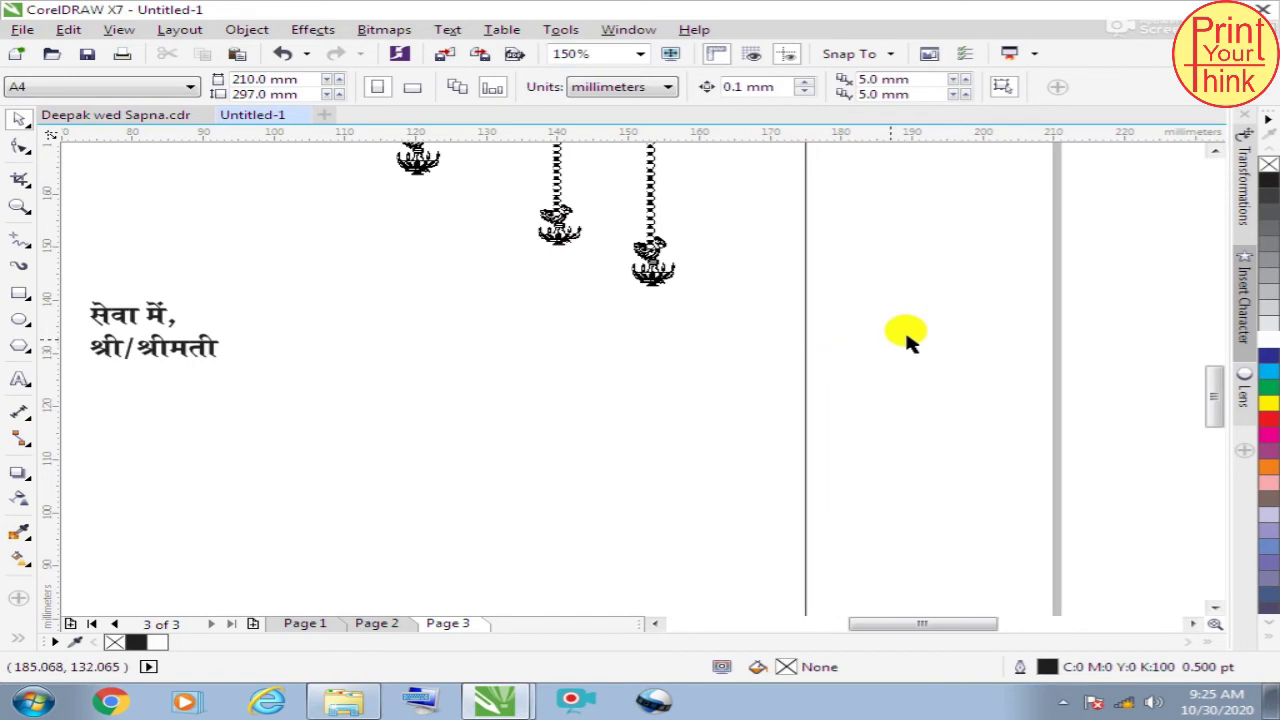
Step: Draw a 1.5 pt line after श्री/श्रीमती and move it down as the third address line
{"action": "left_click", "coordinate": [22, 248]}
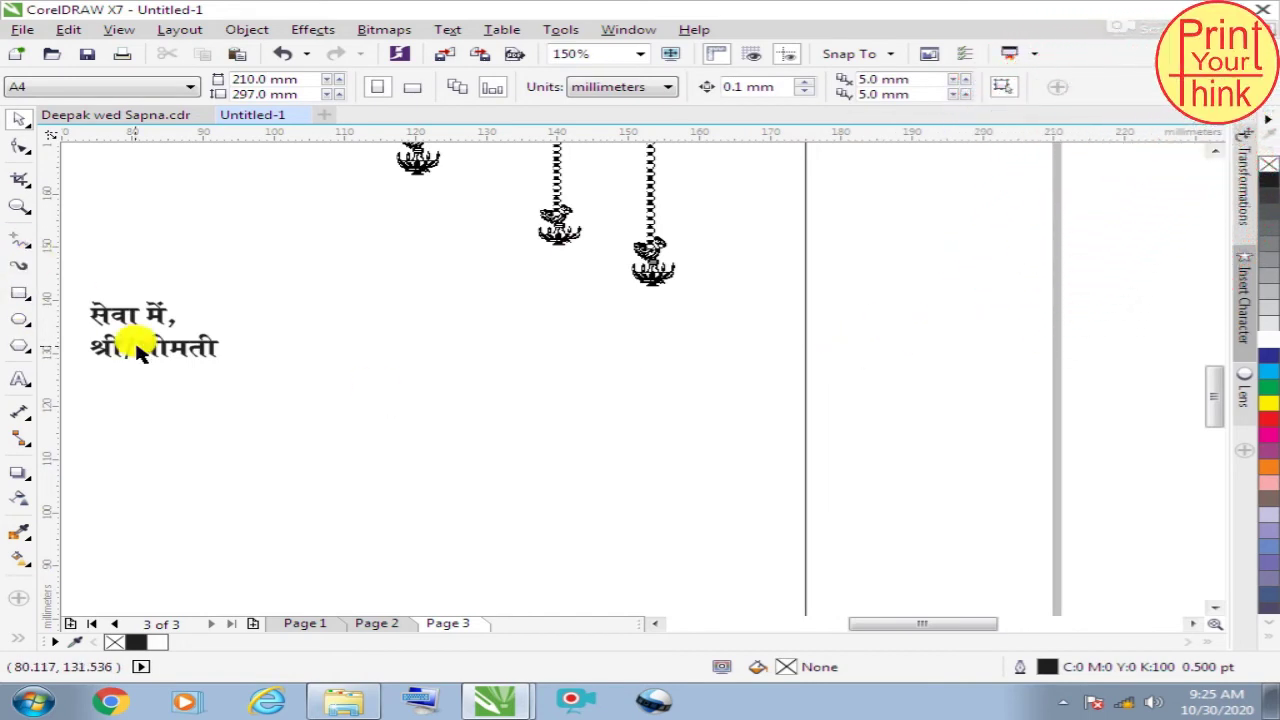
{"action": "left_click", "coordinate": [910, 283]}
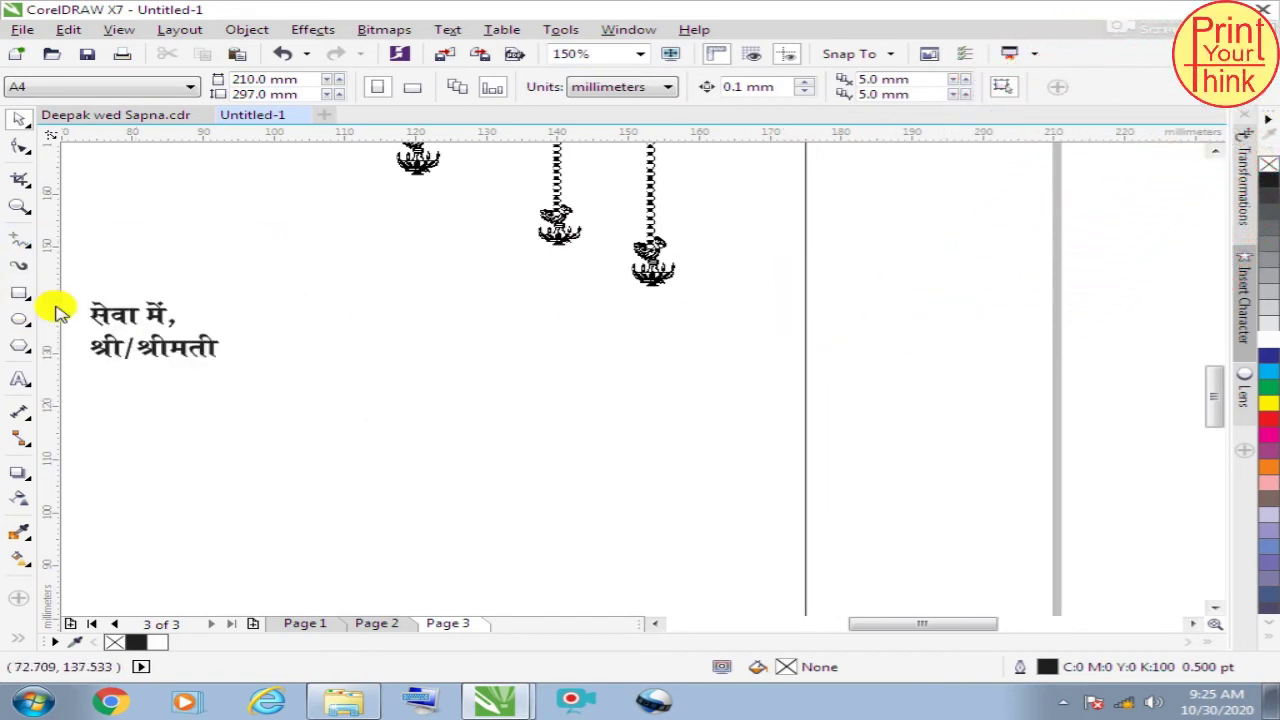
{"action": "left_click", "coordinate": [22, 243]}
{"action": "left_click", "coordinate": [230, 352]}
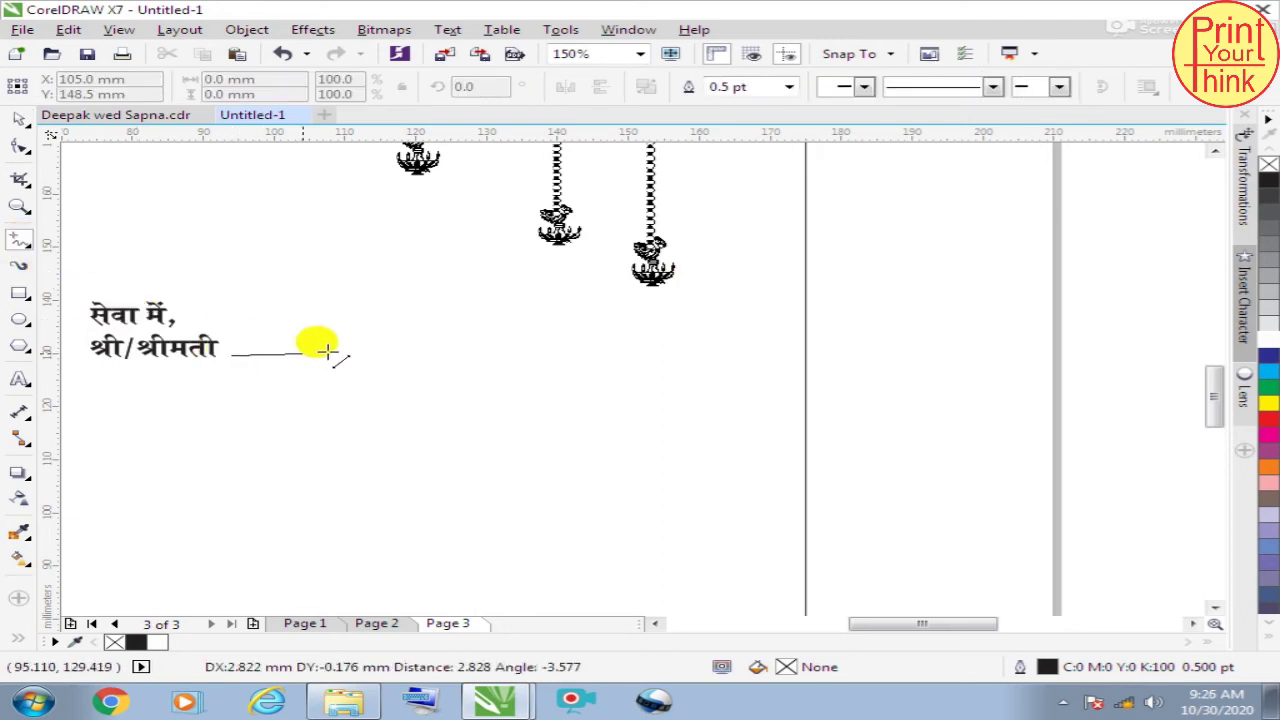
{"action": "left_click", "coordinate": [783, 352]}
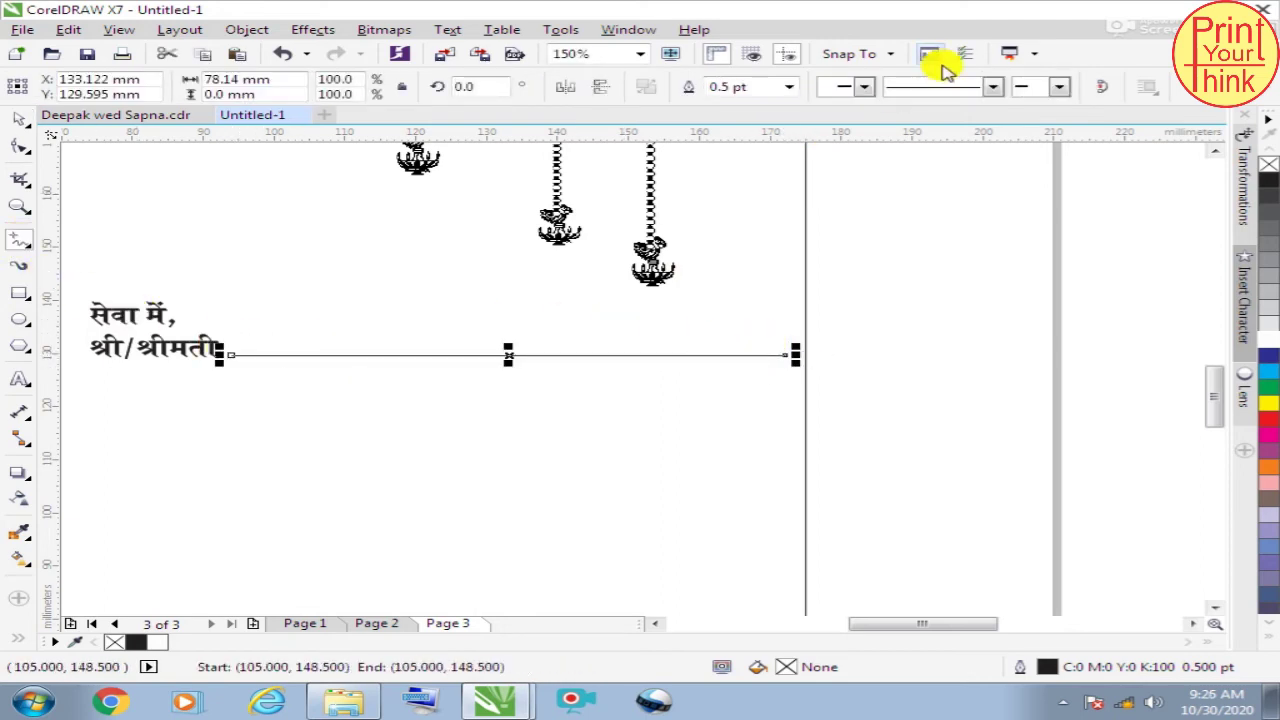
{"action": "left_click", "coordinate": [790, 88]}
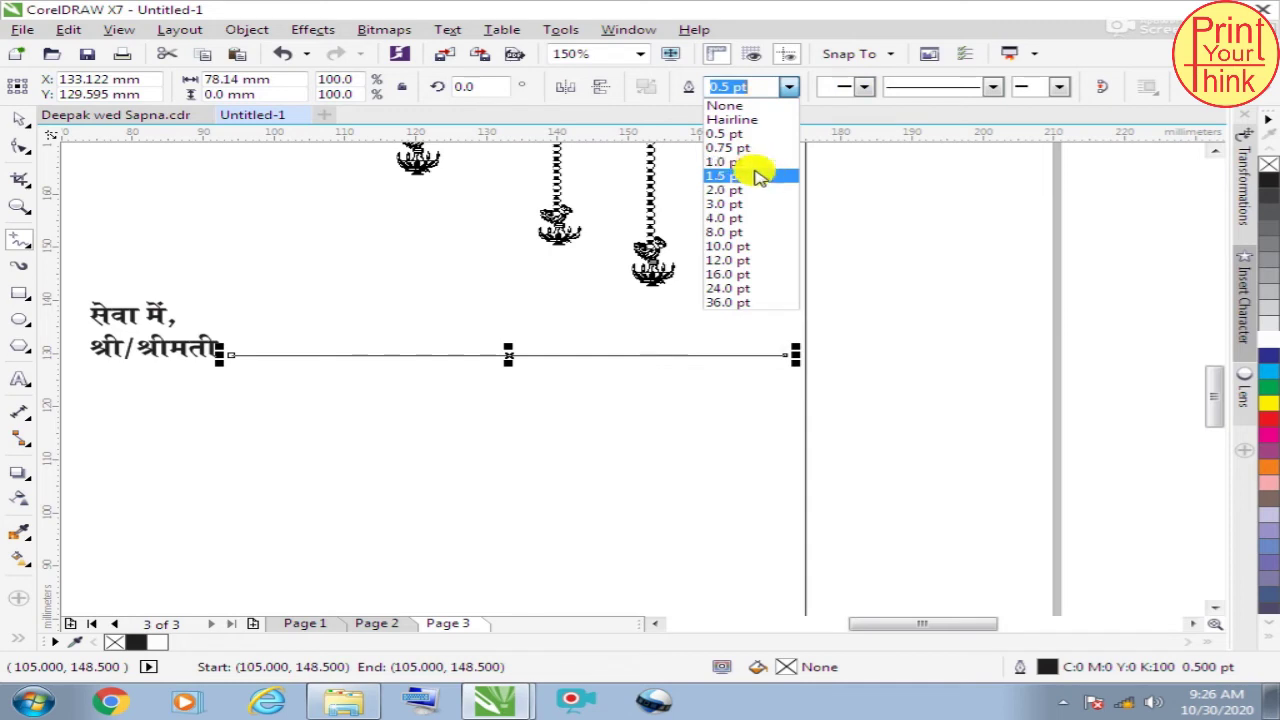
{"action": "left_click", "coordinate": [755, 176]}
{"action": "left_click", "coordinate": [19, 119]}
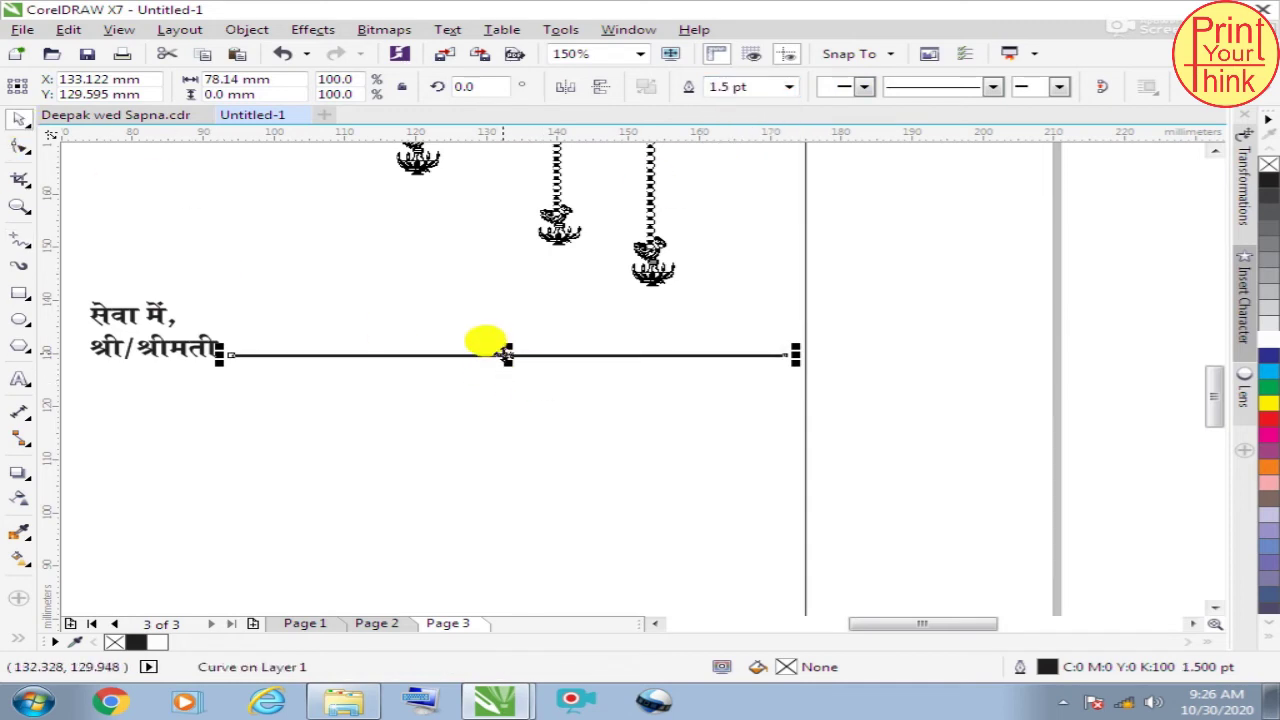
{"action": "left_click_drag", "start_coordinate": [503, 354], "coordinate": [503, 396]}
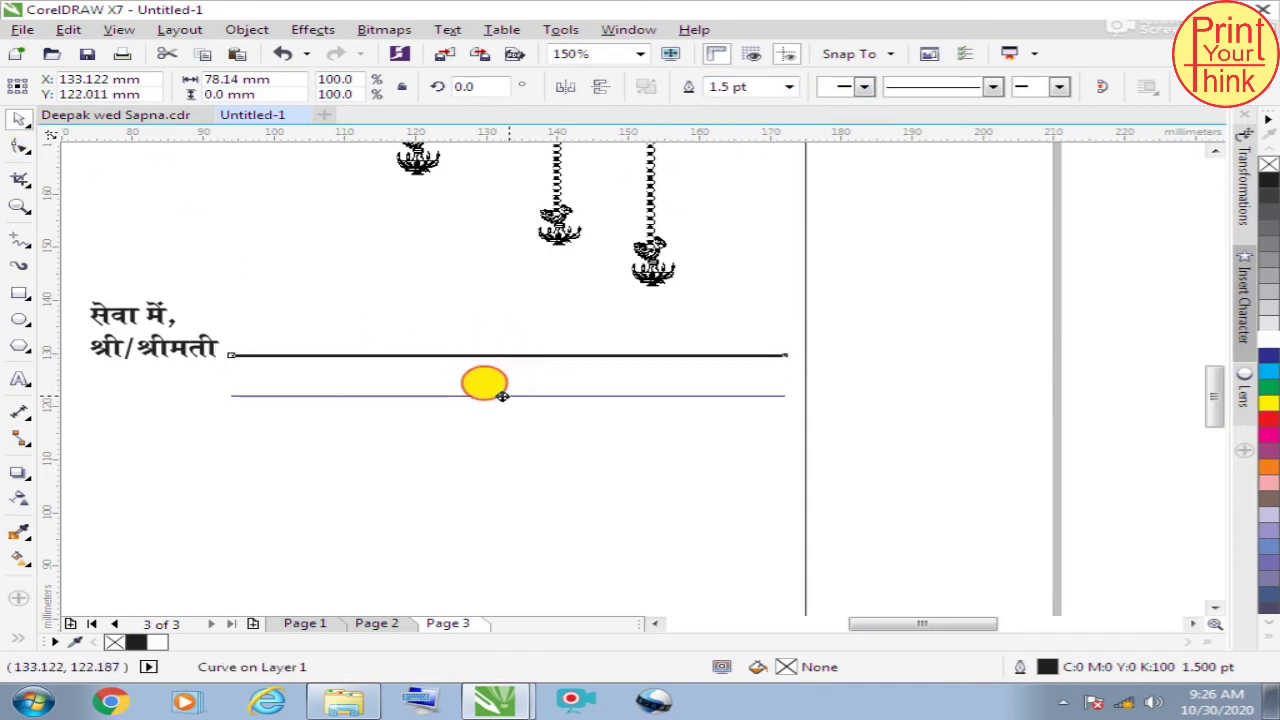
{"action": "left_click_drag", "start_coordinate": [503, 396], "coordinate": [506, 443]}
Step: Shorten the middle and bottom address lines from the left to stagger them
{"action": "left_click", "coordinate": [878, 342]}
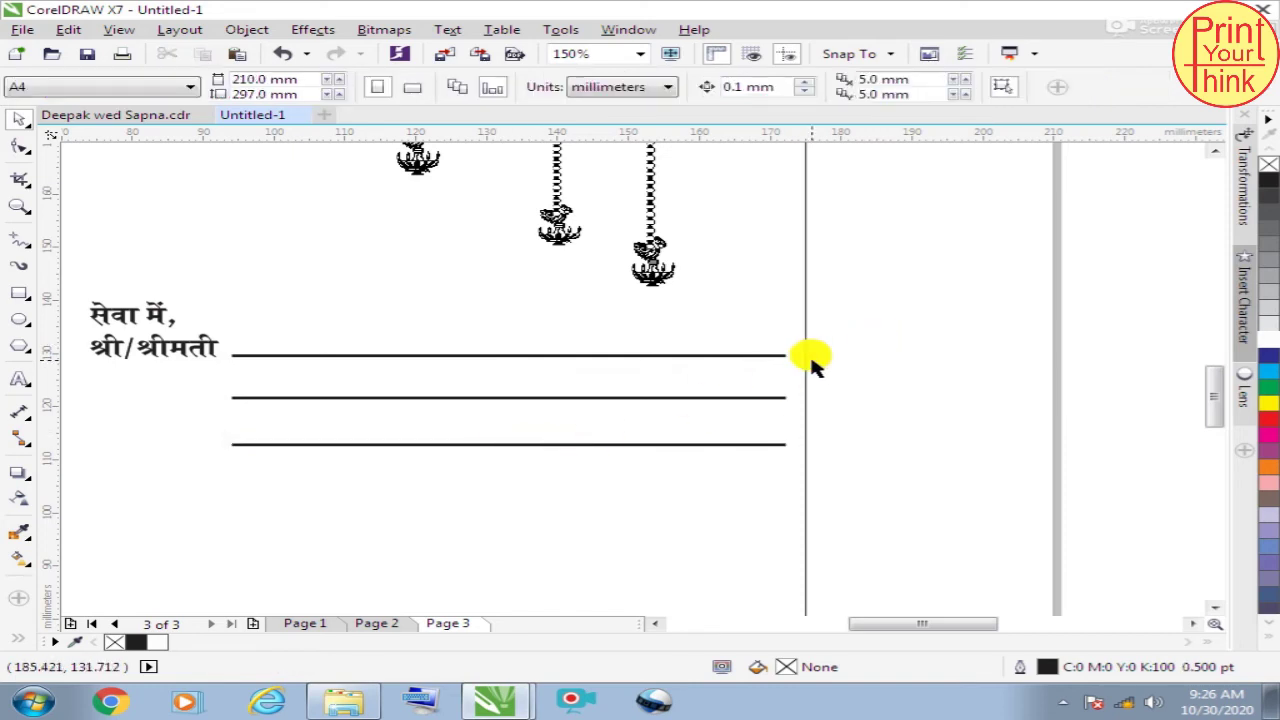
{"action": "left_click", "coordinate": [233, 397]}
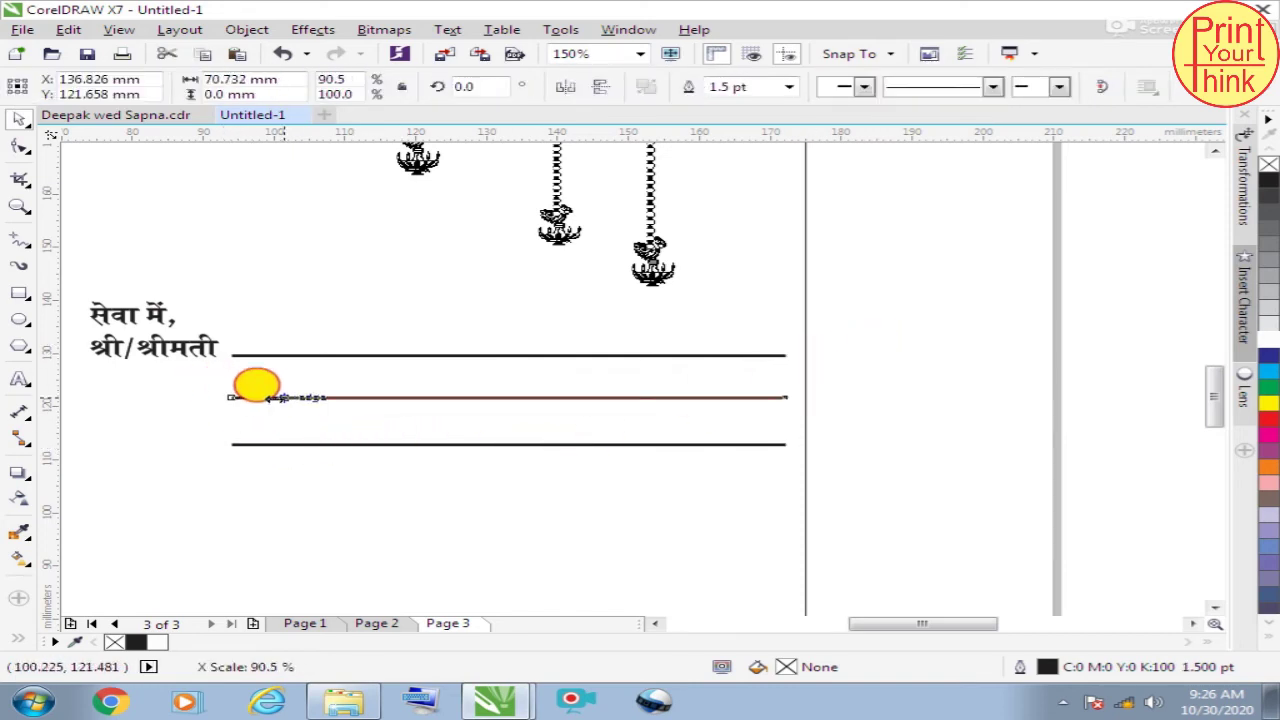
{"action": "left_click_drag", "start_coordinate": [219, 397], "coordinate": [272, 397]}
{"action": "left_click", "coordinate": [242, 444]}
{"action": "left_click_drag", "start_coordinate": [218, 443], "coordinate": [344, 443]}
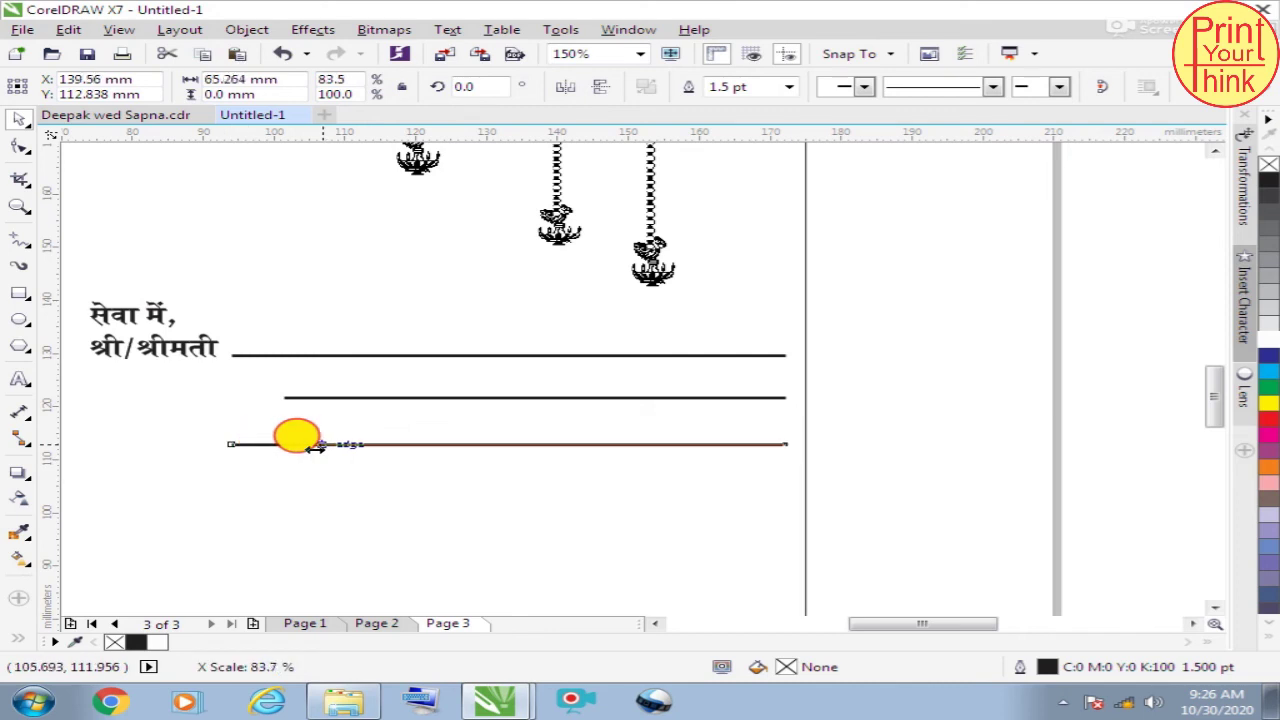
{"action": "left_click", "coordinate": [925, 352]}
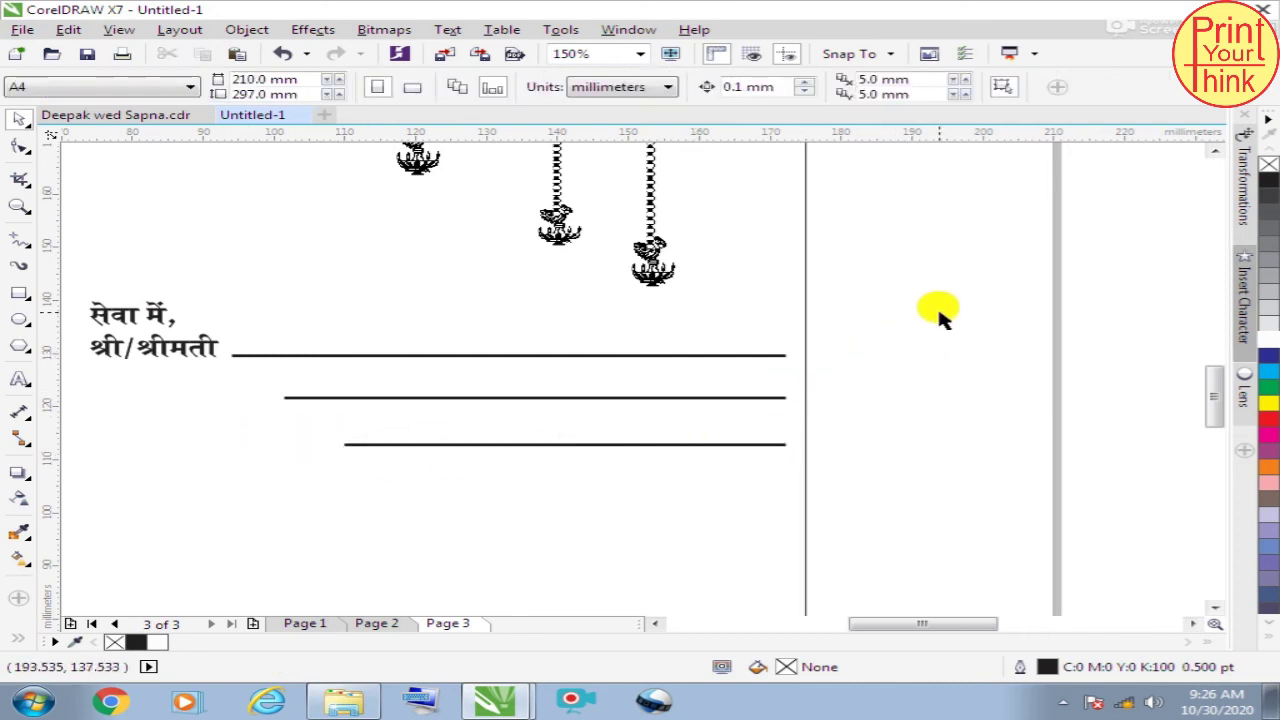
Step: Stretch all three lines to the right edge and group them with the heading
{"action": "left_click_drag", "start_coordinate": [857, 309], "coordinate": [175, 465]}
{"action": "left_click_drag", "start_coordinate": [793, 401], "coordinate": [806, 398]}
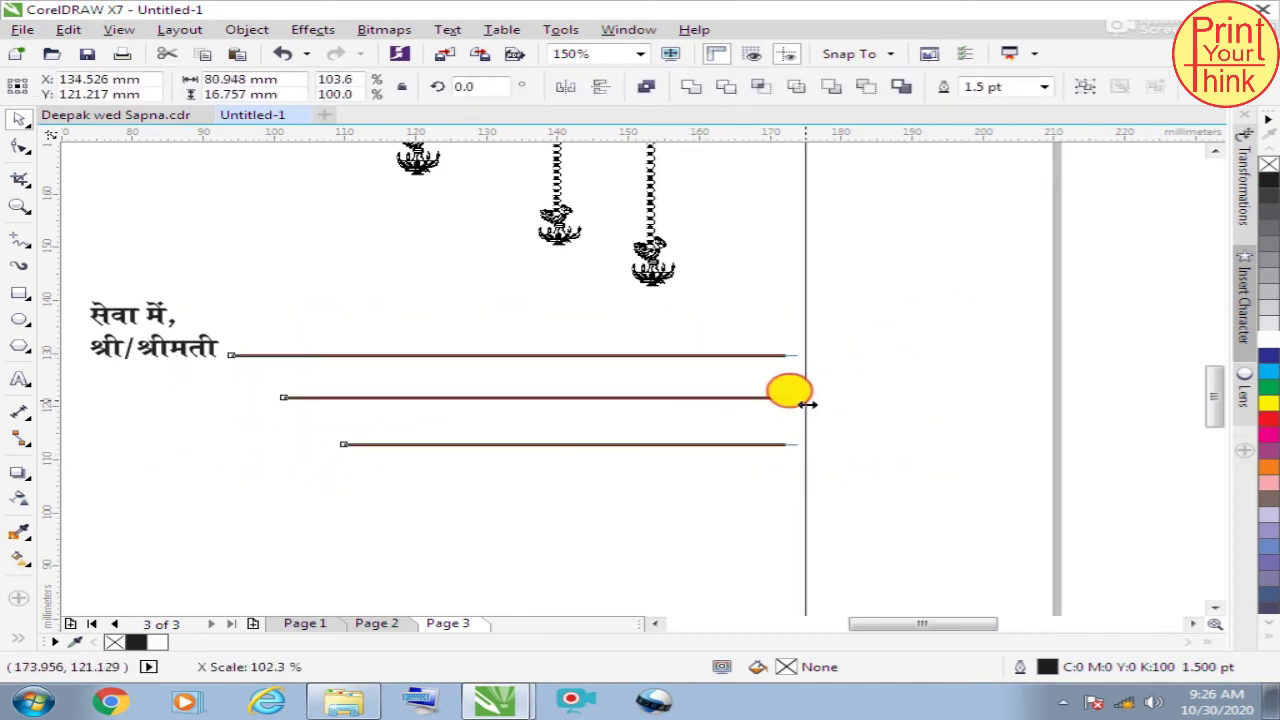
{"action": "left_click", "coordinate": [951, 386]}
{"action": "scroll", "coordinate": [975, 368], "scroll_direction": "down", "scroll_amount": 2}
{"action": "left_click_drag", "start_coordinate": [951, 314], "coordinate": [409, 486]}
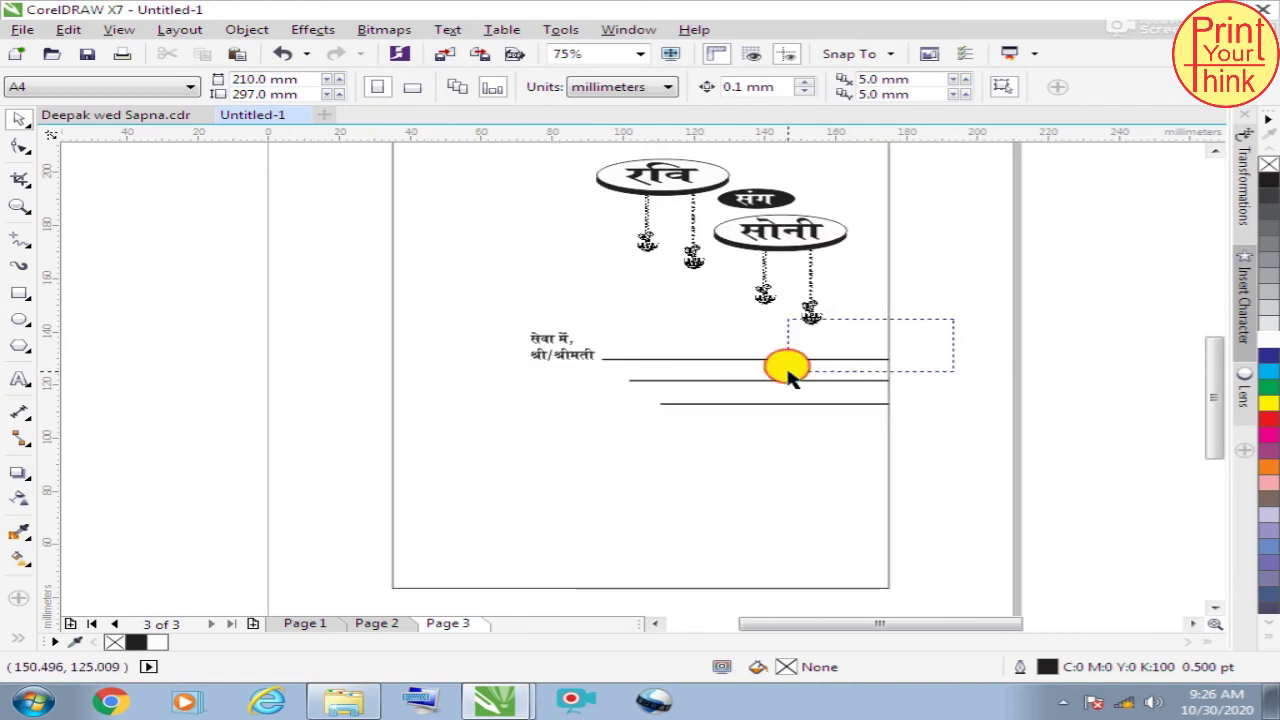
{"action": "key", "text": "ctrl+g"}
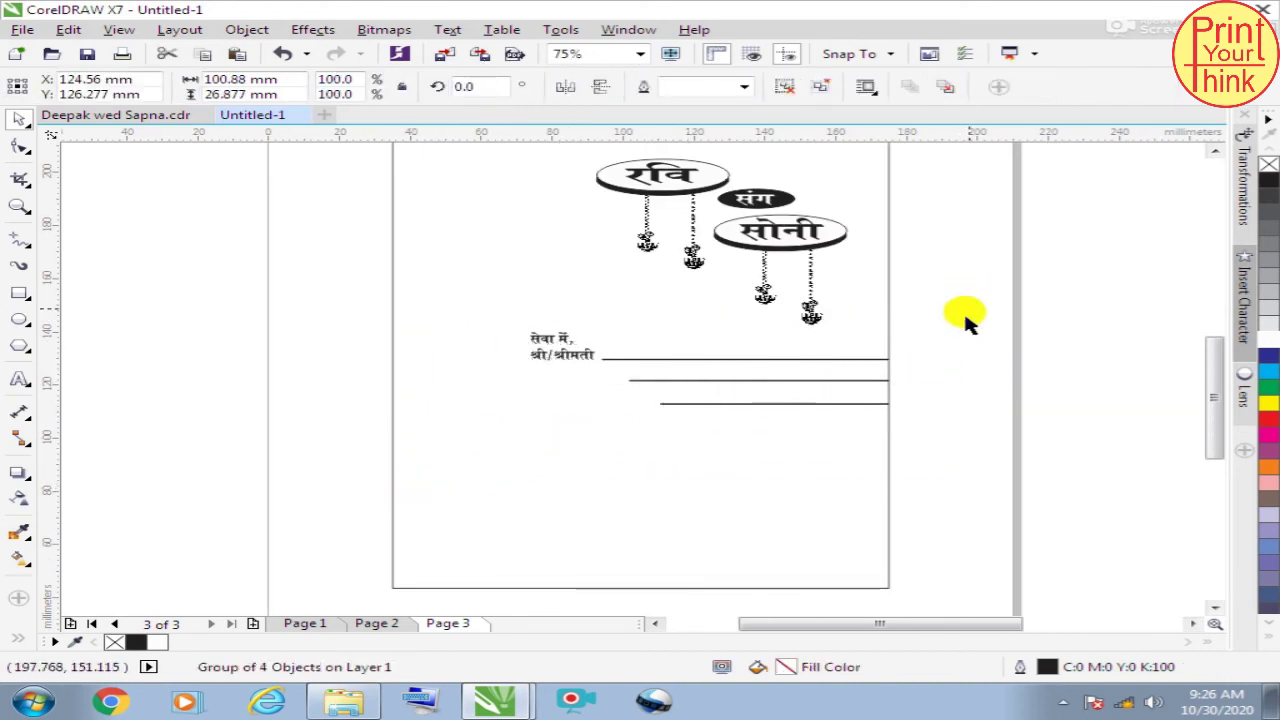
{"action": "left_click", "coordinate": [966, 325]}
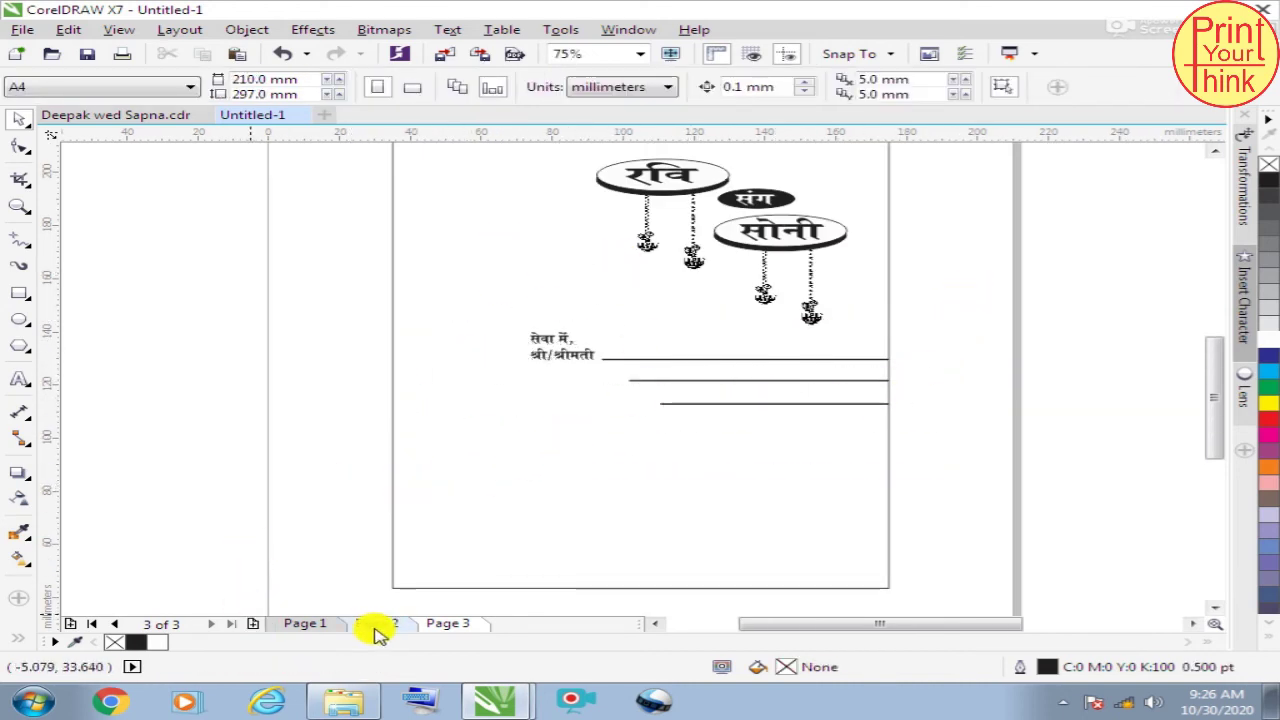
Step: Start a प्रेषक : text entry in the Kruti Dev 690 font on page 3
{"action": "left_click", "coordinate": [19, 380]}
{"action": "left_click", "coordinate": [412, 505]}
{"action": "left_click", "coordinate": [645, 87]}
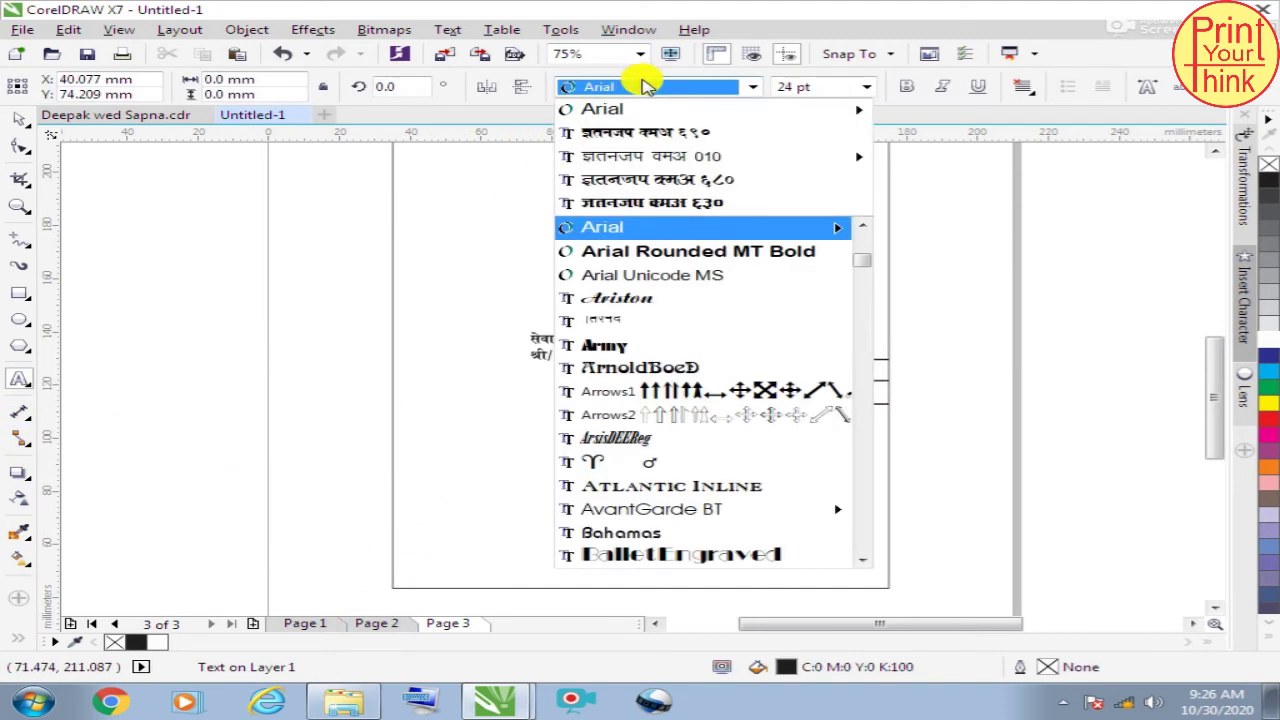
{"action": "left_click", "coordinate": [645, 132]}
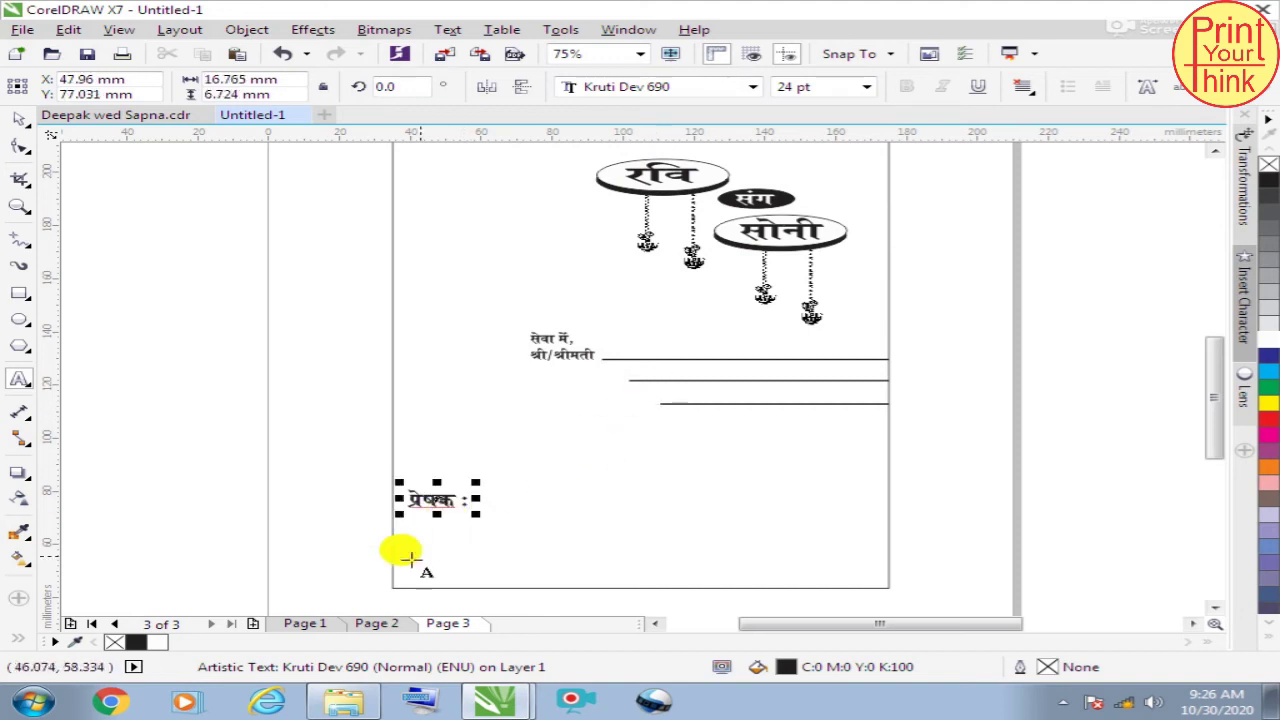
Step: Copy the parents' address lines from page 2
{"action": "left_click", "coordinate": [374, 623]}
{"action": "scroll", "coordinate": [510, 312], "scroll_direction": "down", "scroll_amount": 2}
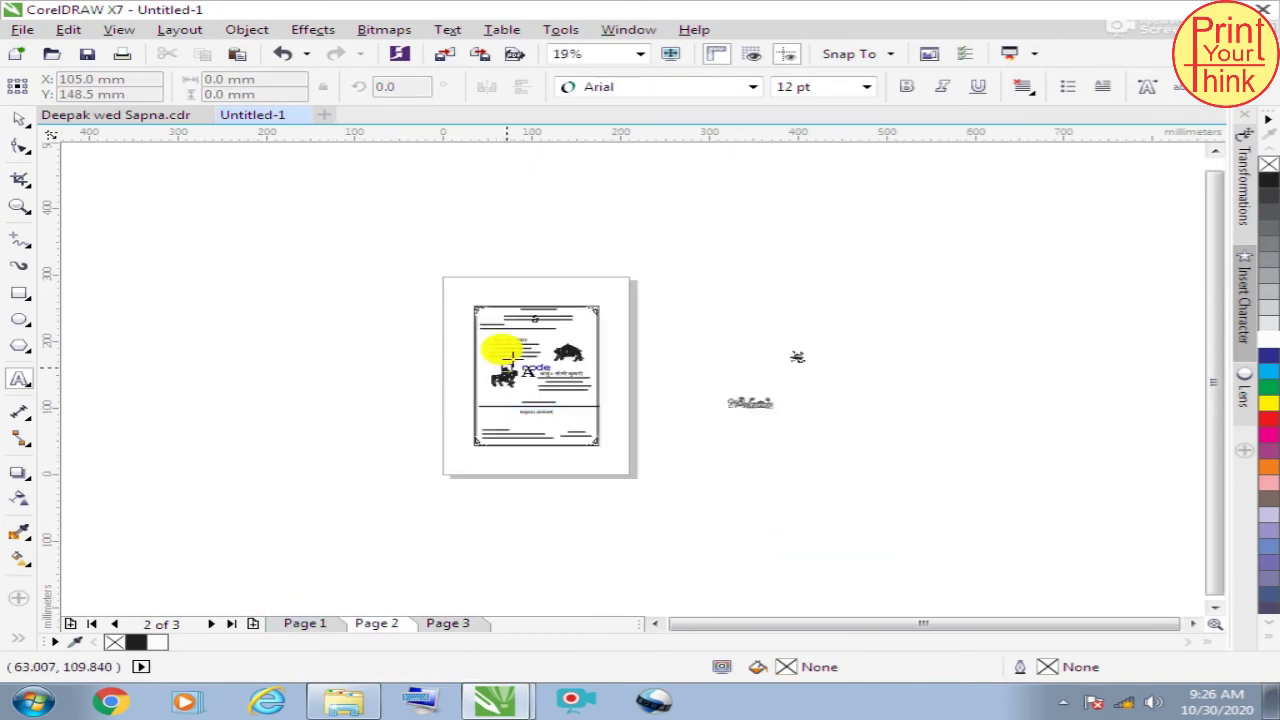
{"action": "scroll", "coordinate": [500, 345], "scroll_direction": "up", "scroll_amount": 2}
{"action": "scroll", "coordinate": [555, 337], "scroll_direction": "up", "scroll_amount": 1}
{"action": "left_click_drag", "start_coordinate": [503, 300], "coordinate": [727, 428]}
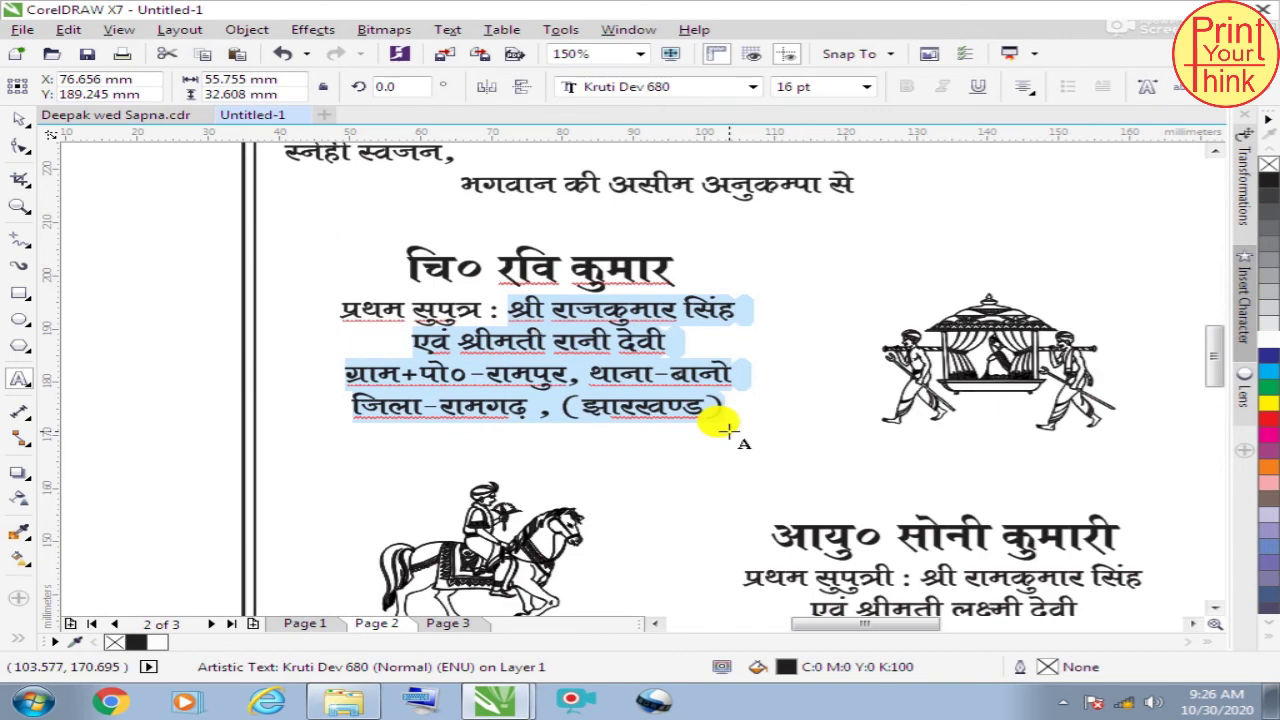
Step: Paste the address under प्रेषक :, delete its second line and add the mobile line
{"action": "left_click", "coordinate": [445, 622]}
{"action": "scroll", "coordinate": [423, 371], "scroll_direction": "down", "scroll_amount": 1}
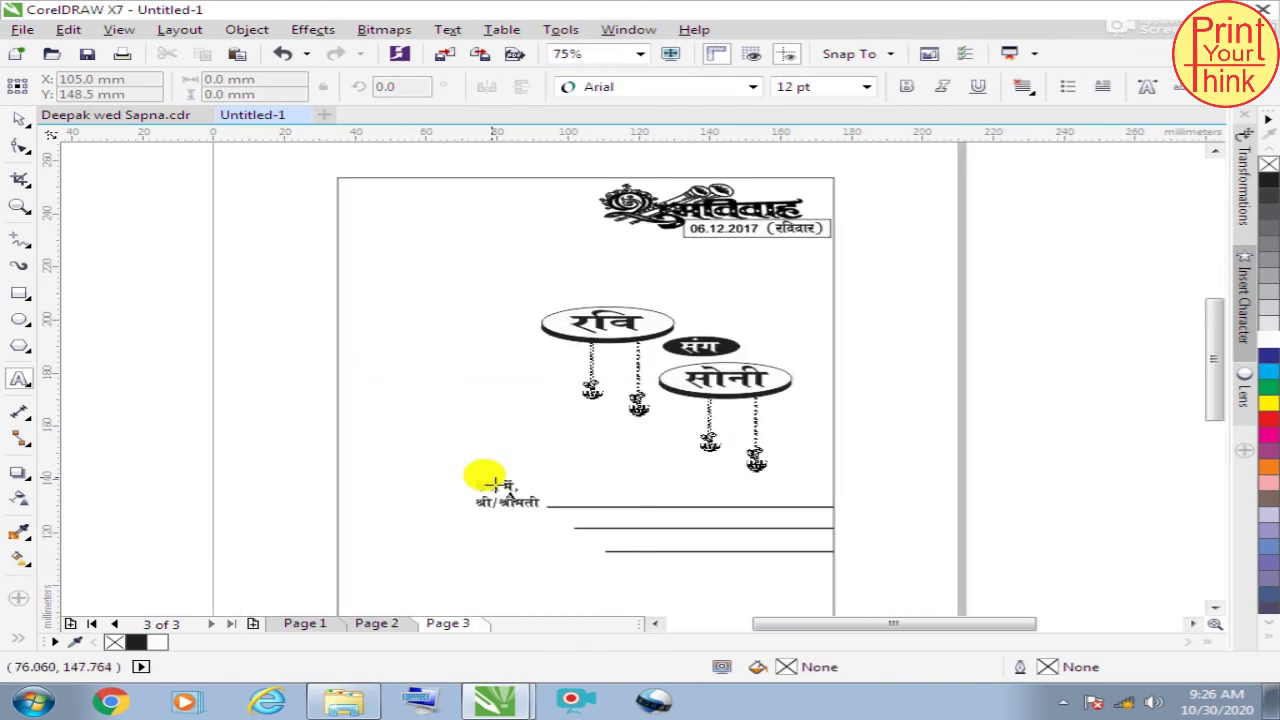
{"action": "scroll", "coordinate": [486, 486], "scroll_direction": "down", "scroll_amount": 1}
{"action": "scroll", "coordinate": [478, 582], "scroll_direction": "up", "scroll_amount": 1}
{"action": "scroll", "coordinate": [480, 580], "scroll_direction": "up", "scroll_amount": 1}
{"action": "left_click", "coordinate": [375, 314]}
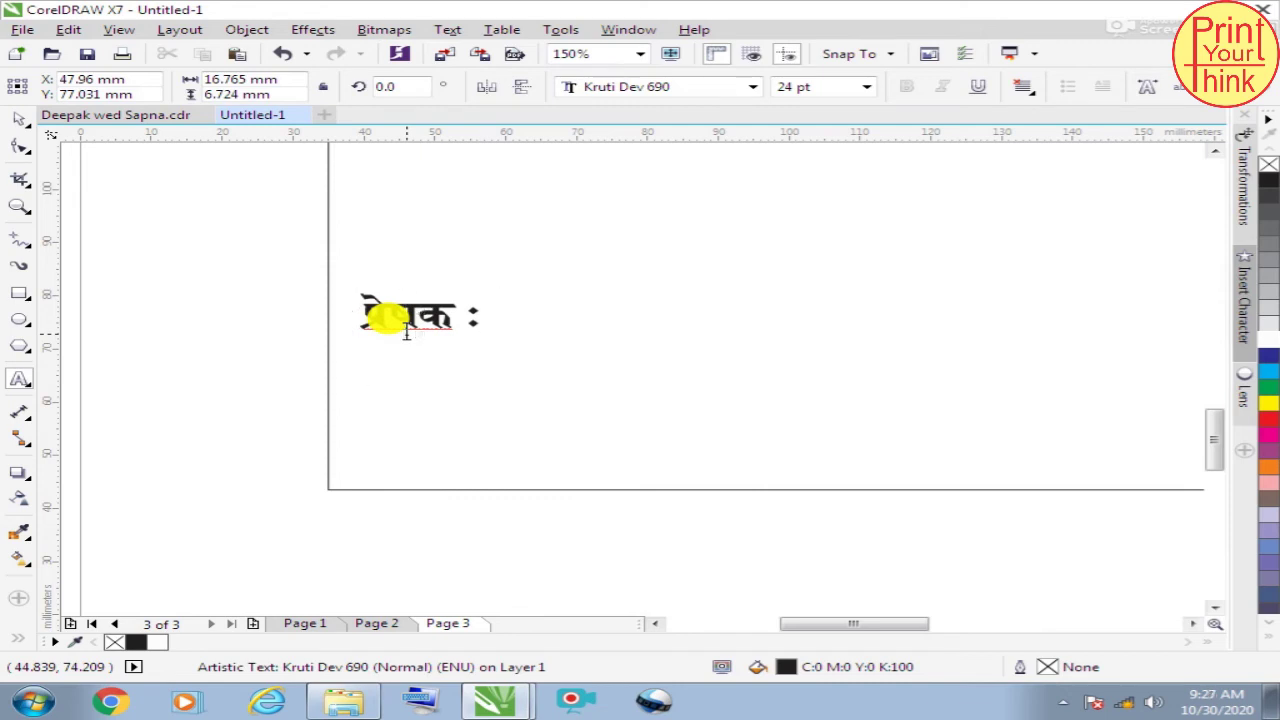
{"action": "left_click", "coordinate": [580, 382]}
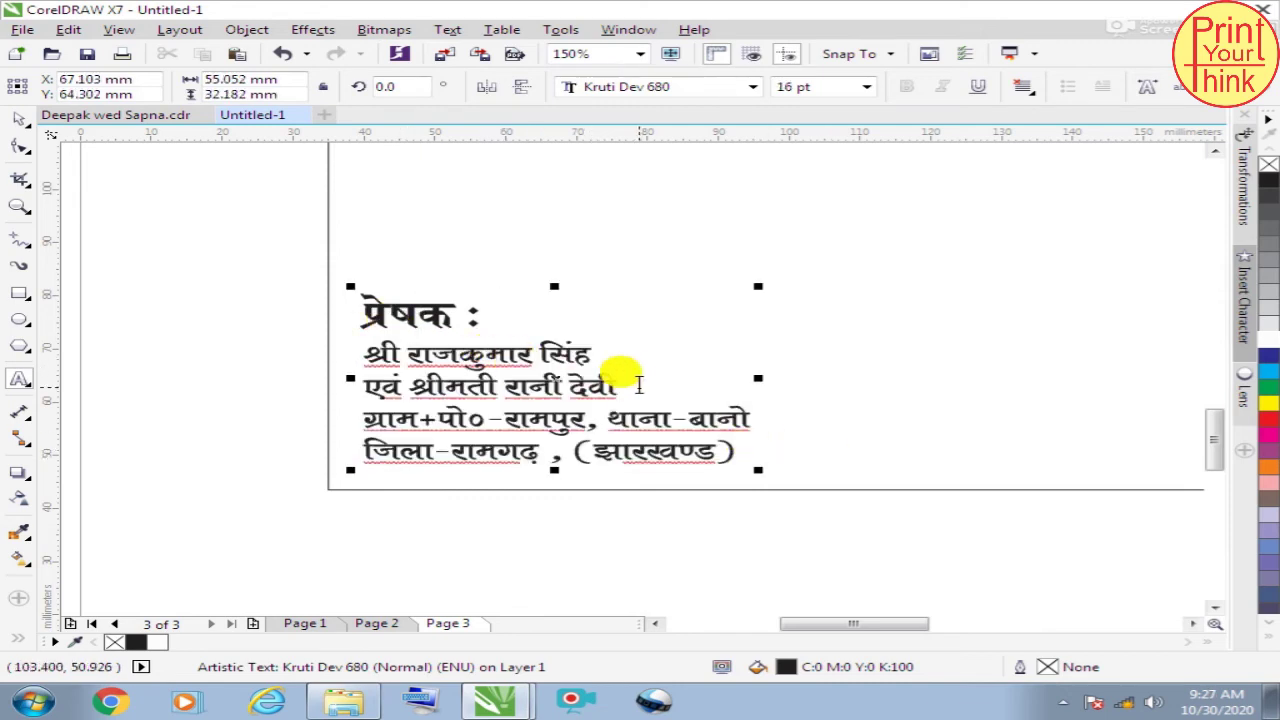
{"action": "left_click_drag", "start_coordinate": [638, 384], "coordinate": [325, 384]}
{"action": "key", "text": "Delete"}
{"action": "key", "text": "Delete"}
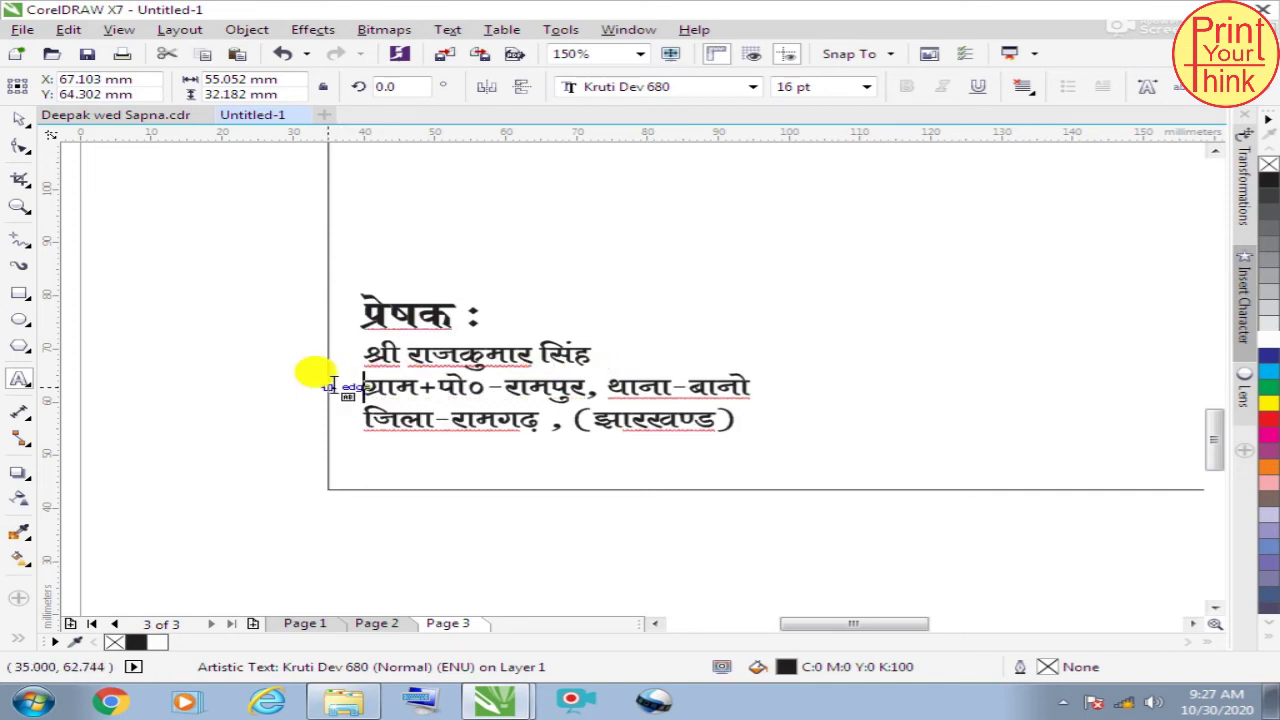
{"action": "left_click", "coordinate": [519, 420]}
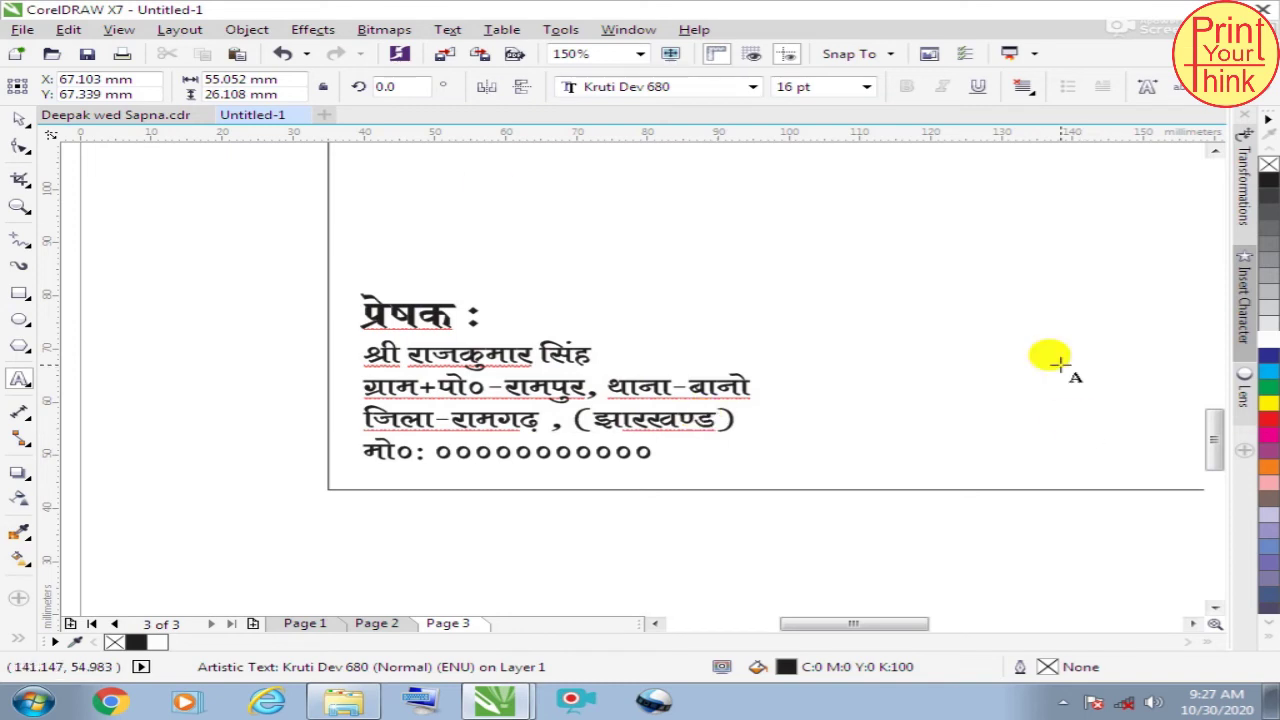
Step: Move the sender block to the bottom left and the ornament to the bottom right
{"action": "left_click", "coordinate": [19, 118]}
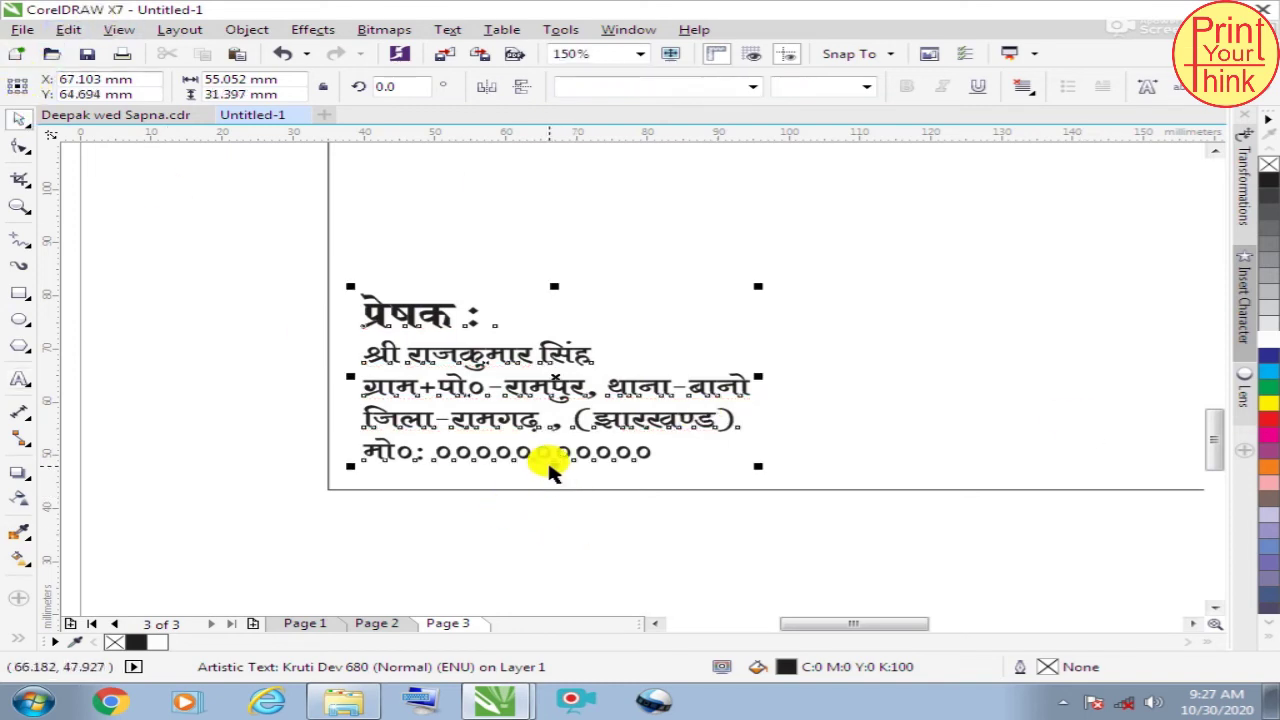
{"action": "left_click_drag", "start_coordinate": [554, 466], "coordinate": [562, 476]}
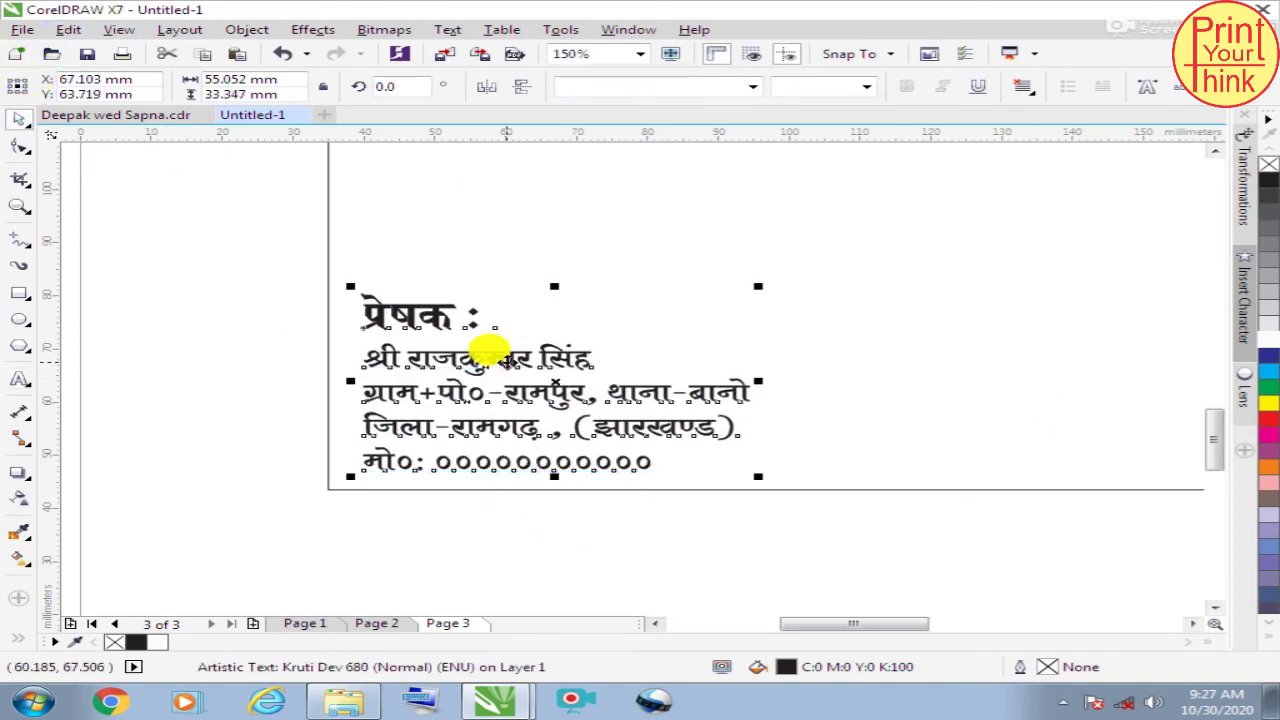
{"action": "left_click_drag", "start_coordinate": [486, 349], "coordinate": [463, 357]}
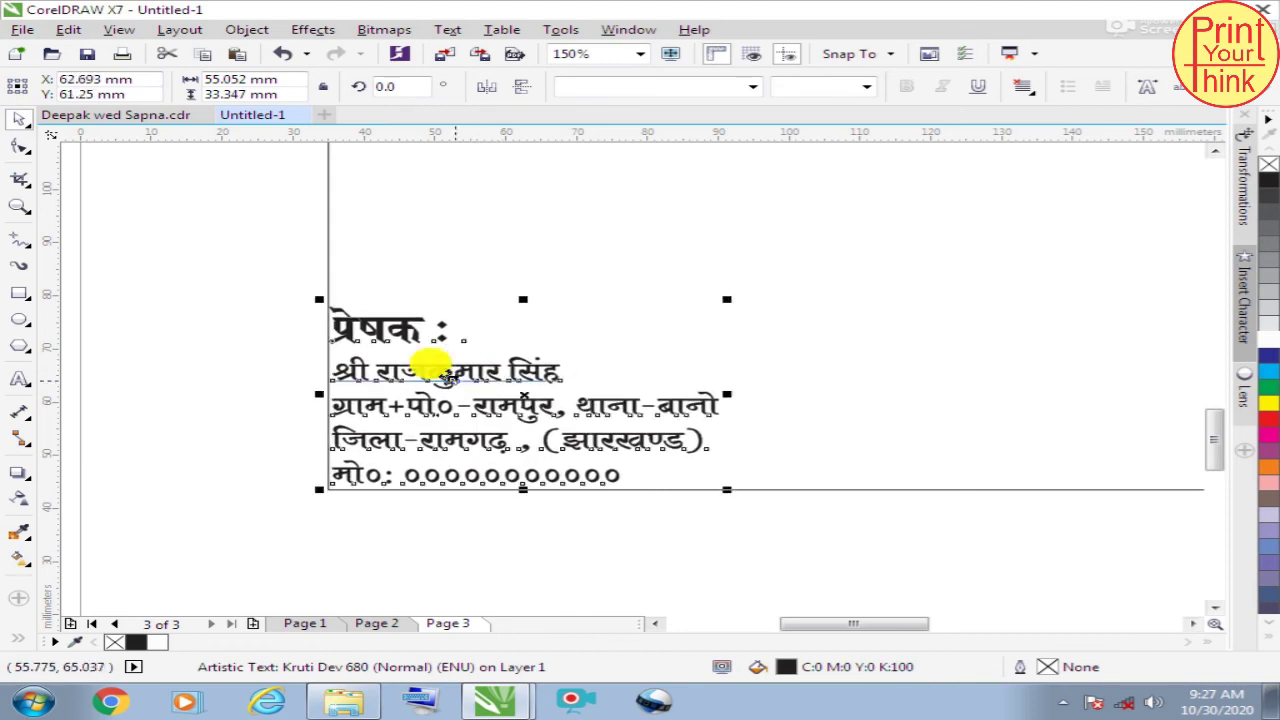
{"action": "scroll", "coordinate": [330, 385], "scroll_direction": "down", "scroll_amount": 3}
{"action": "left_click_drag", "start_coordinate": [900, 322], "coordinate": [557, 395]}
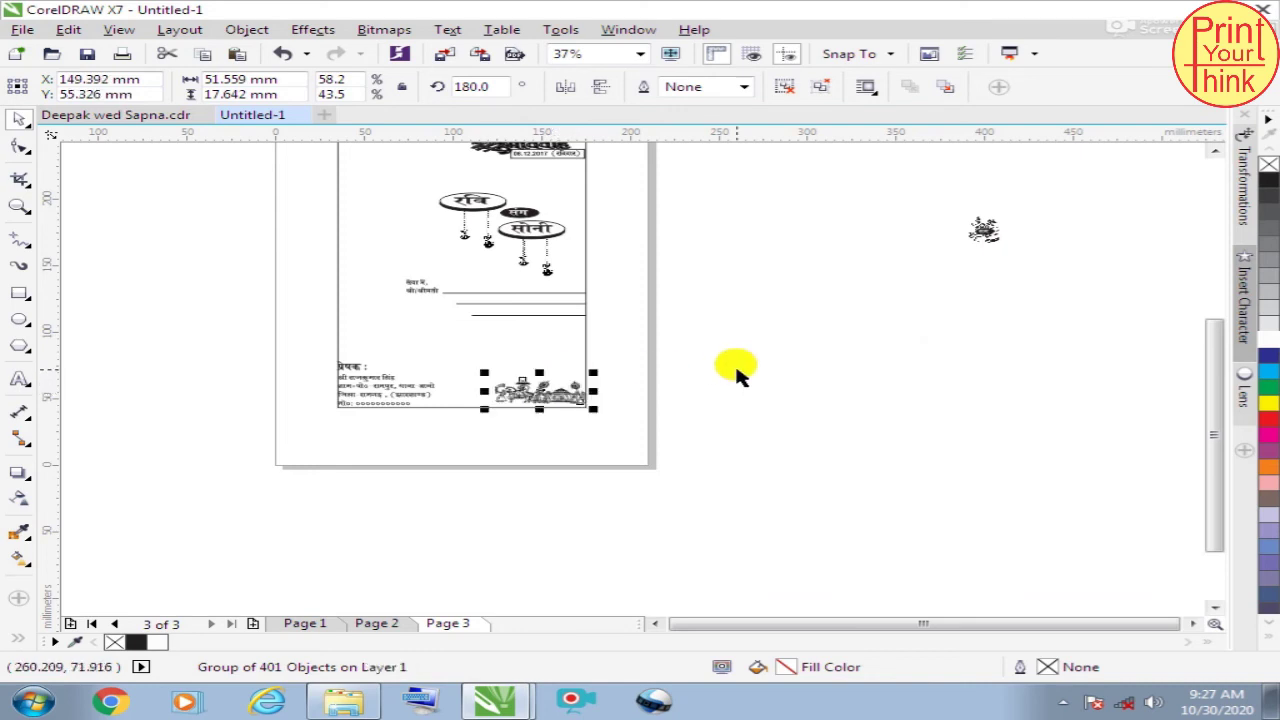
Step: Deselect the ornament and switch to the page-2 wedding invitation
{"action": "left_click", "coordinate": [737, 371]}
{"action": "scroll", "coordinate": [651, 514], "scroll_direction": "down", "scroll_amount": 1}
{"action": "scroll", "coordinate": [589, 389], "scroll_direction": "up", "scroll_amount": 1}
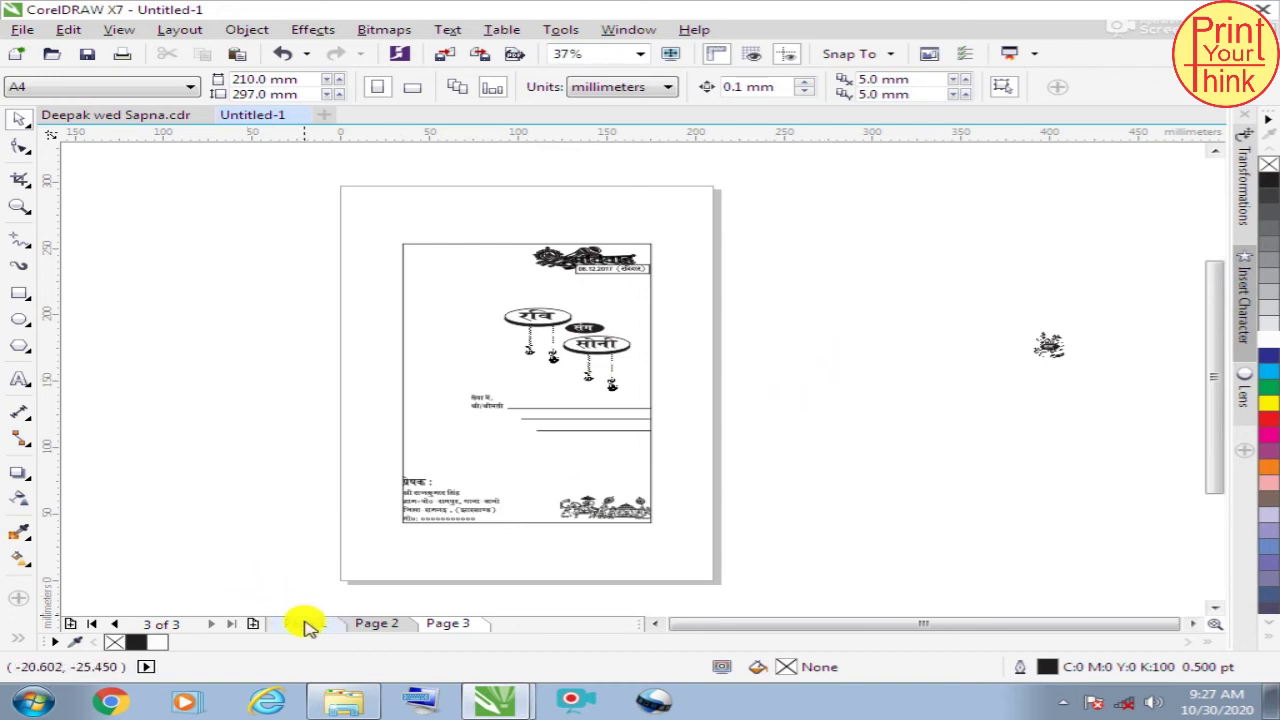
{"action": "left_click", "coordinate": [376, 622]}
{"action": "scroll", "coordinate": [520, 360], "scroll_direction": "up", "scroll_amount": 2}
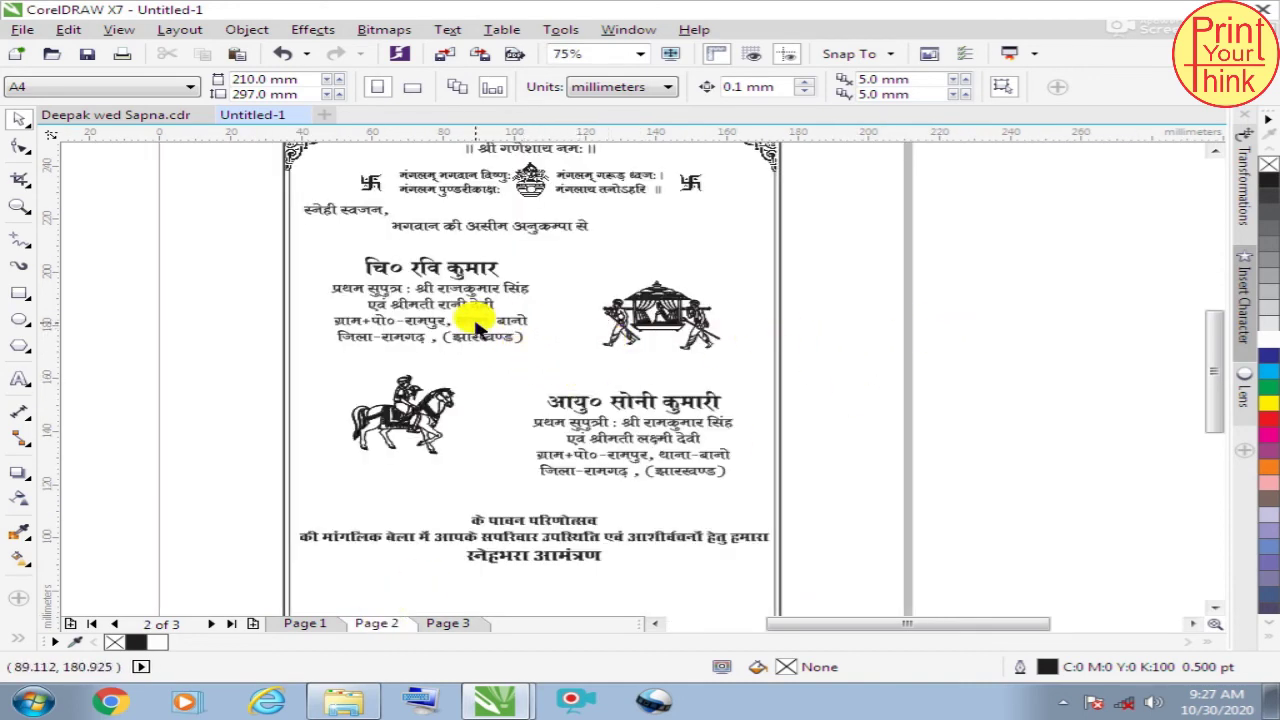
Step: Drag the wedding-couple graphic onto page 2 beside the palanquin
{"action": "scroll", "coordinate": [478, 323], "scroll_direction": "down", "scroll_amount": 2}
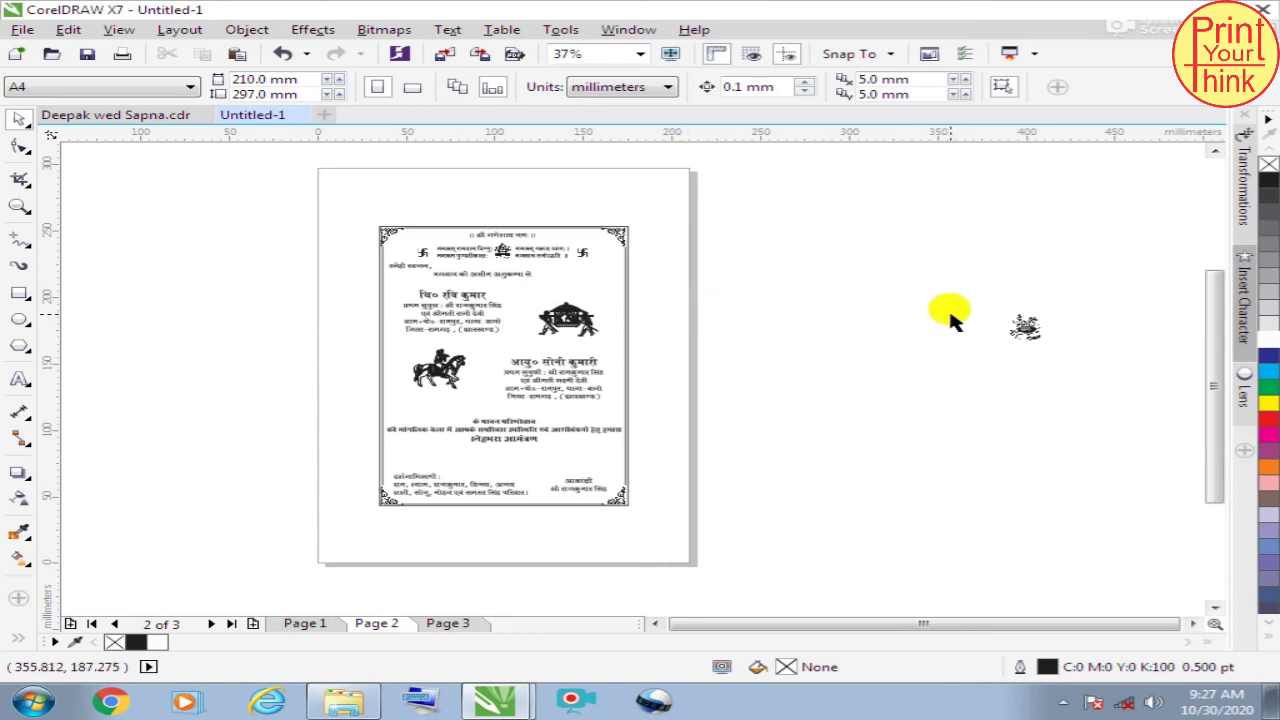
{"action": "left_click_drag", "start_coordinate": [1033, 335], "coordinate": [748, 334]}
{"action": "scroll", "coordinate": [748, 334], "scroll_direction": "up", "scroll_amount": 2}
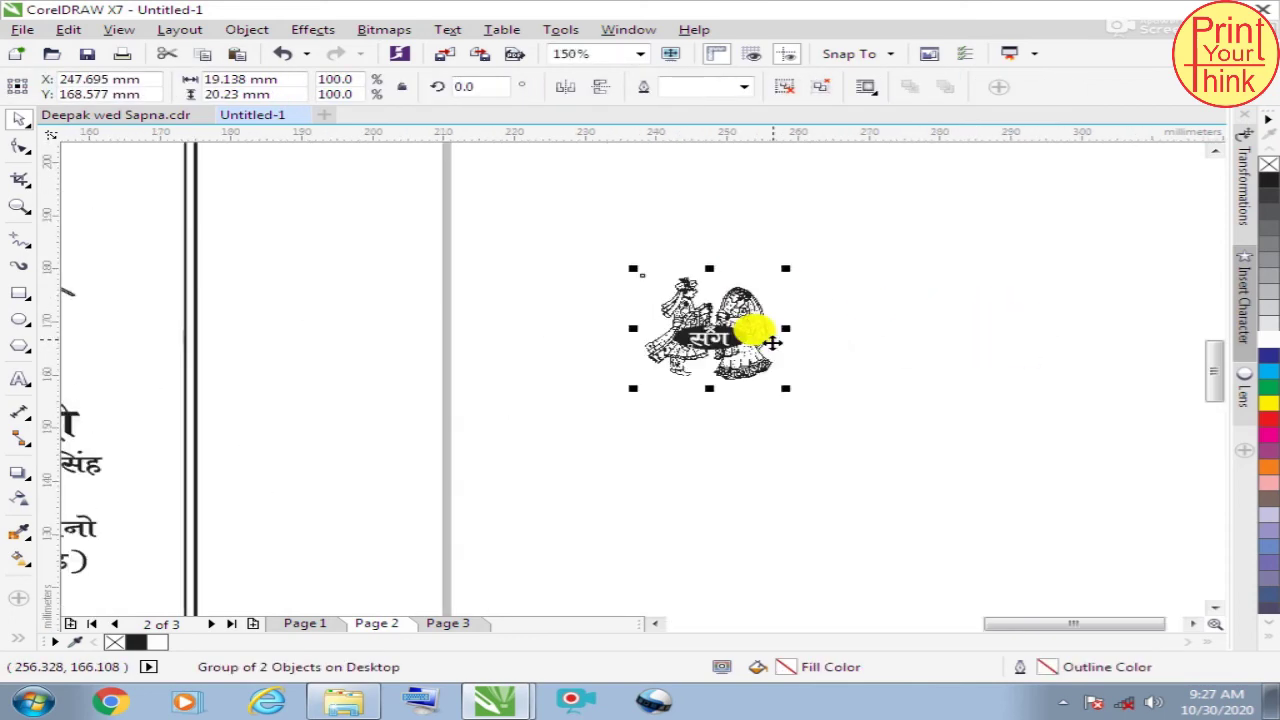
{"action": "scroll", "coordinate": [735, 322], "scroll_direction": "up", "scroll_amount": 1}
{"action": "scroll", "coordinate": [829, 366], "scroll_direction": "down", "scroll_amount": 2}
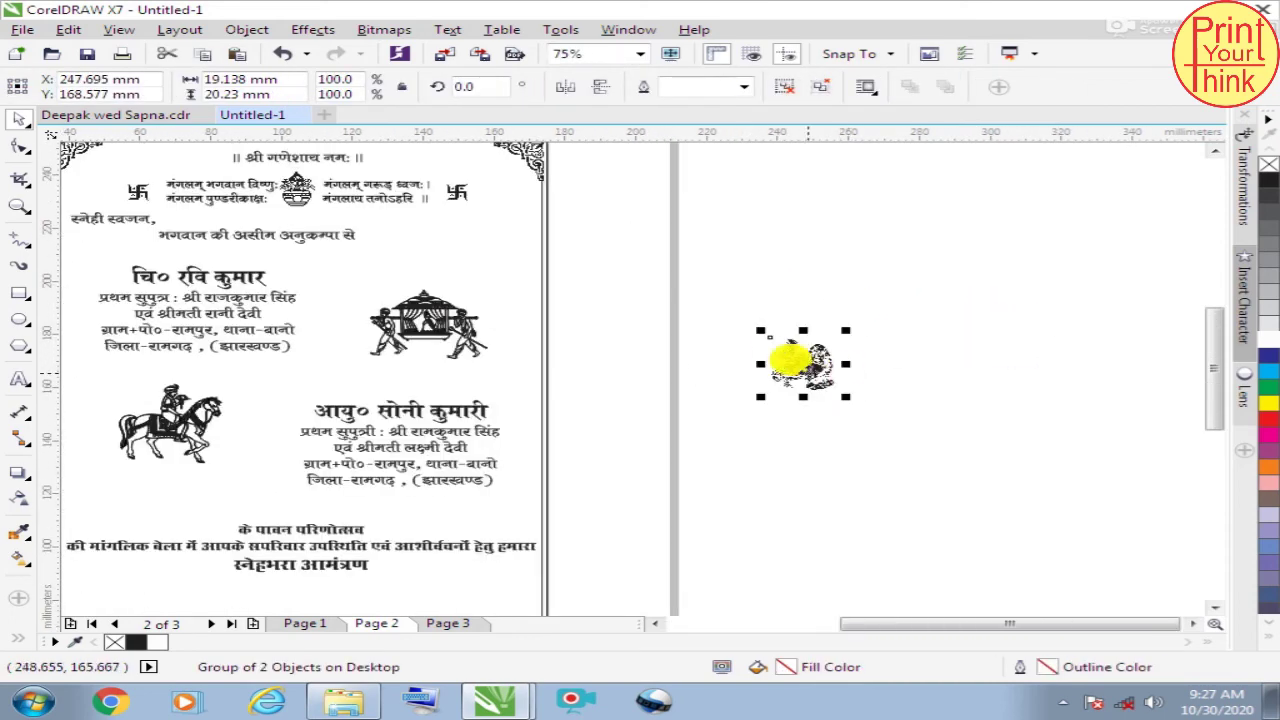
{"action": "scroll", "coordinate": [786, 357], "scroll_direction": "down", "scroll_amount": 1}
{"action": "scroll", "coordinate": [803, 370], "scroll_direction": "up", "scroll_amount": 1}
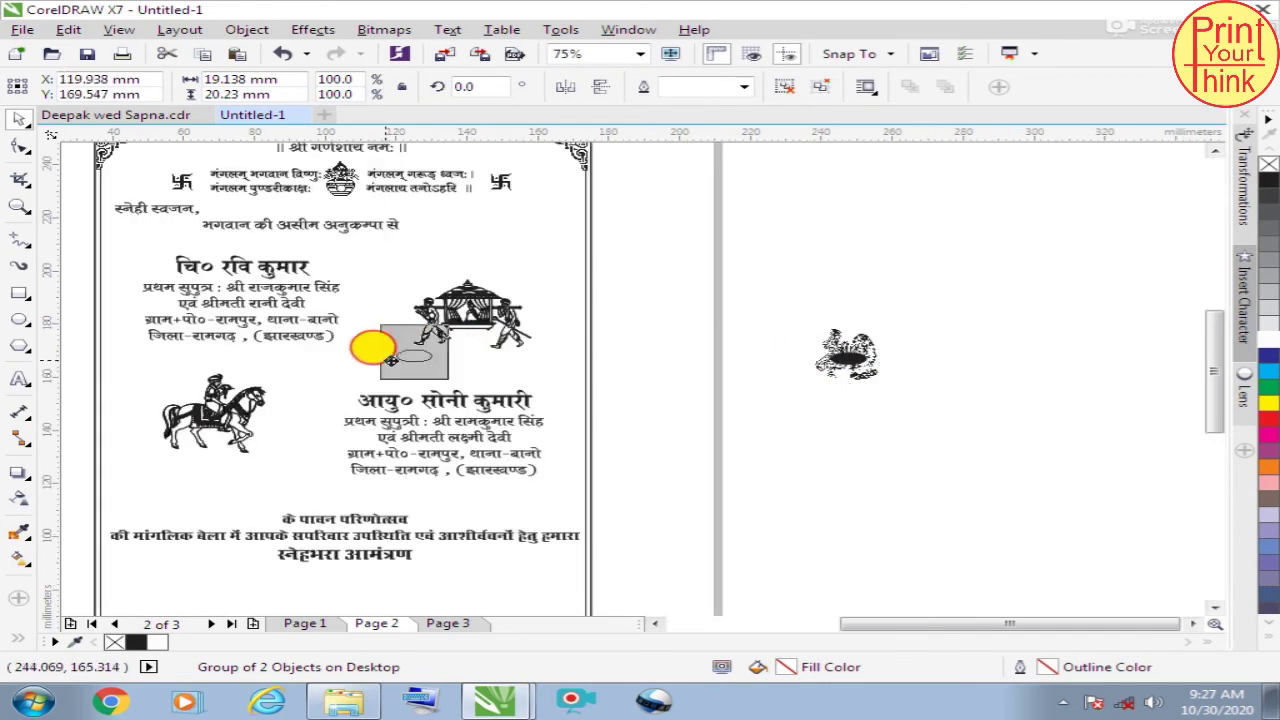
{"action": "left_click_drag", "start_coordinate": [815, 348], "coordinate": [340, 345]}
{"action": "left_click", "coordinate": [686, 337]}
{"action": "scroll", "coordinate": [345, 350], "scroll_direction": "up", "scroll_amount": 1}
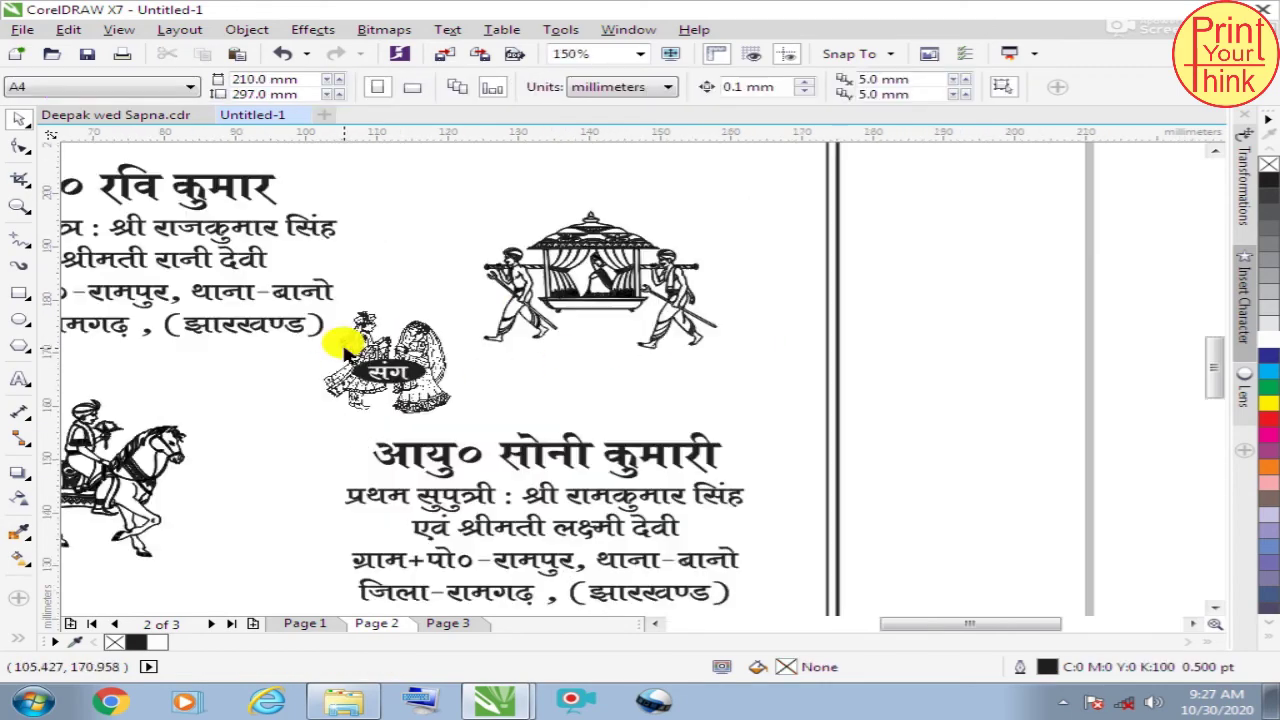
{"action": "left_click", "coordinate": [398, 350]}
{"action": "left_click", "coordinate": [920, 337]}
{"action": "scroll", "coordinate": [740, 322], "scroll_direction": "down", "scroll_amount": 1}
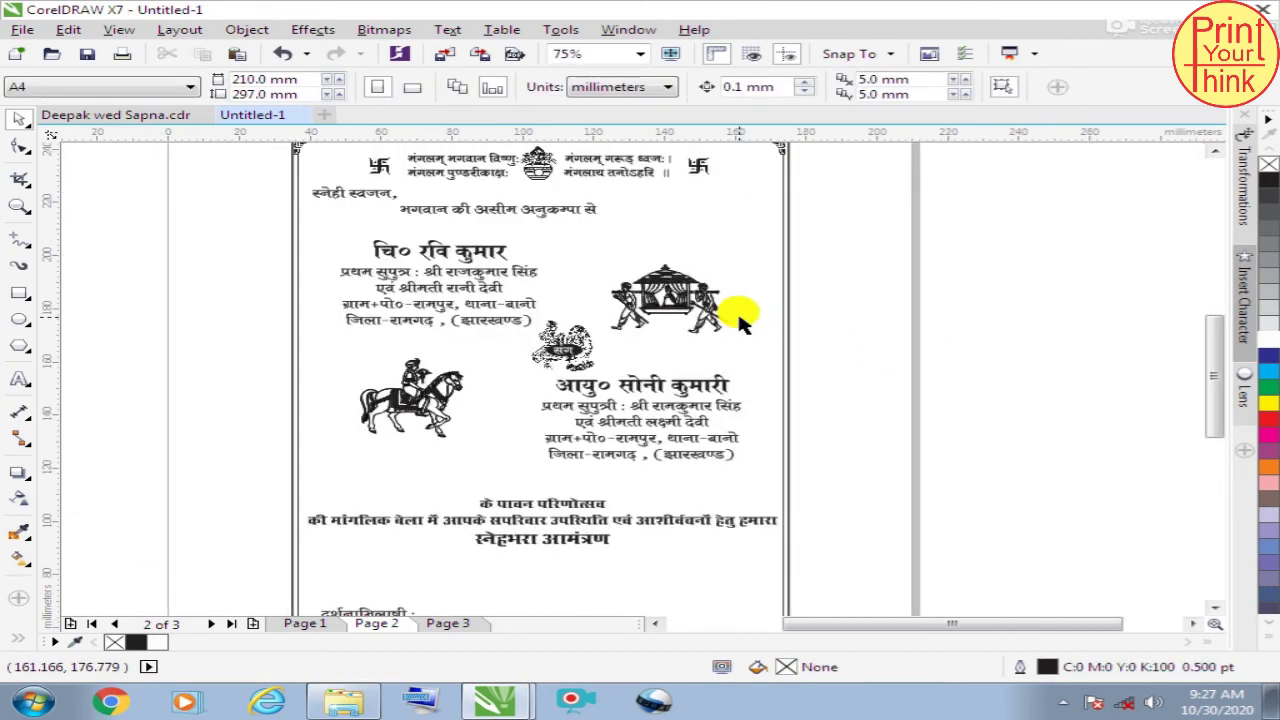
{"action": "left_click", "coordinate": [638, 460]}
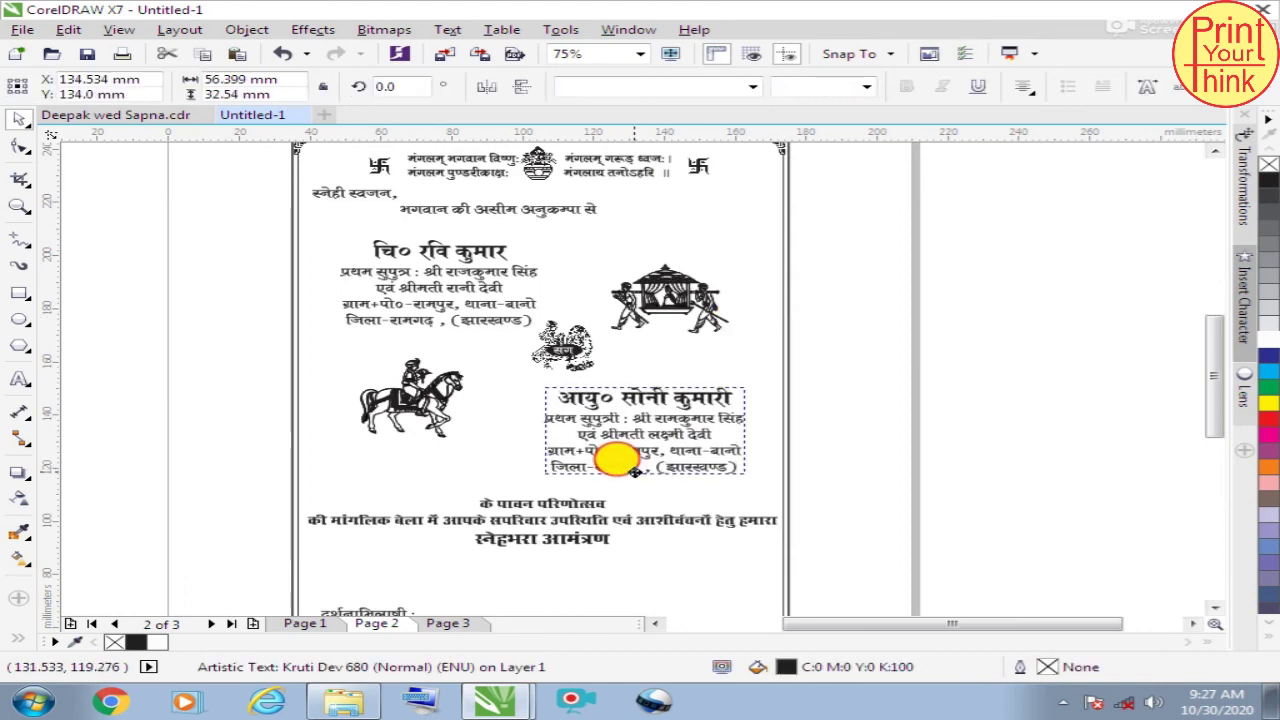
{"action": "left_click", "coordinate": [985, 380]}
{"action": "scroll", "coordinate": [860, 330], "scroll_direction": "down", "scroll_amount": 1}
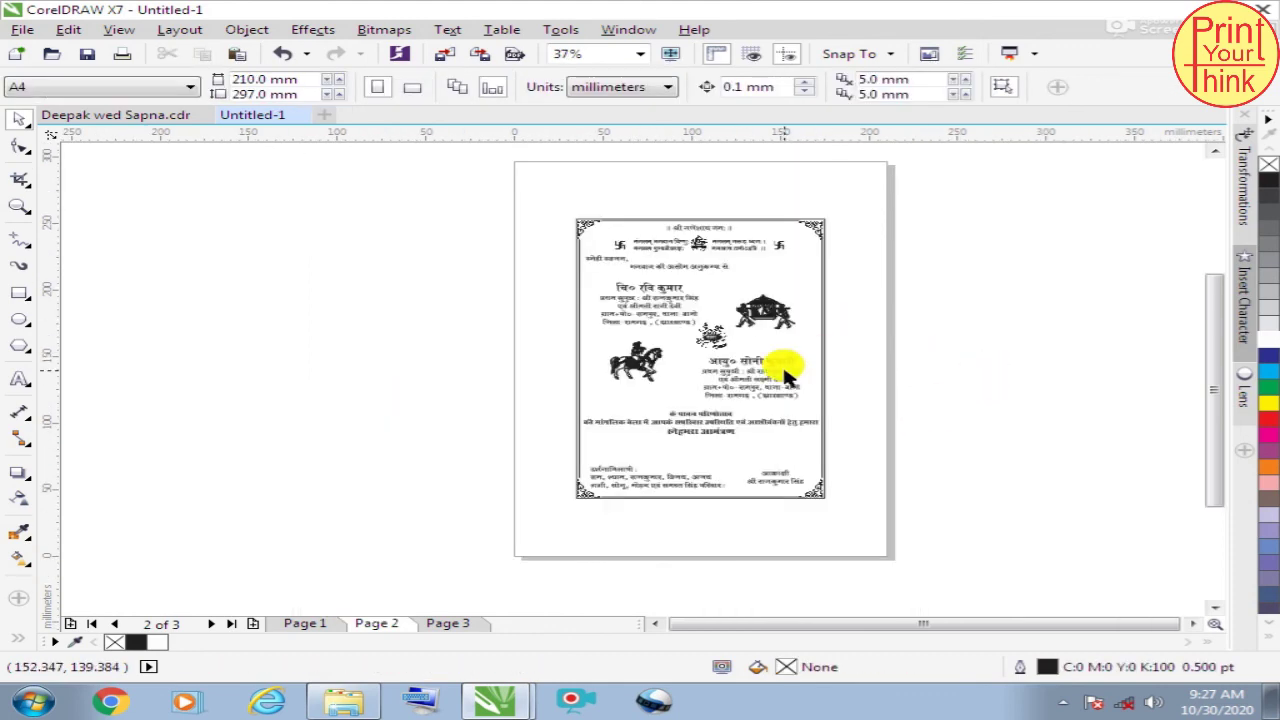
{"action": "scroll", "coordinate": [782, 363], "scroll_direction": "up", "scroll_amount": 1}
{"action": "left_click", "coordinate": [533, 208]}
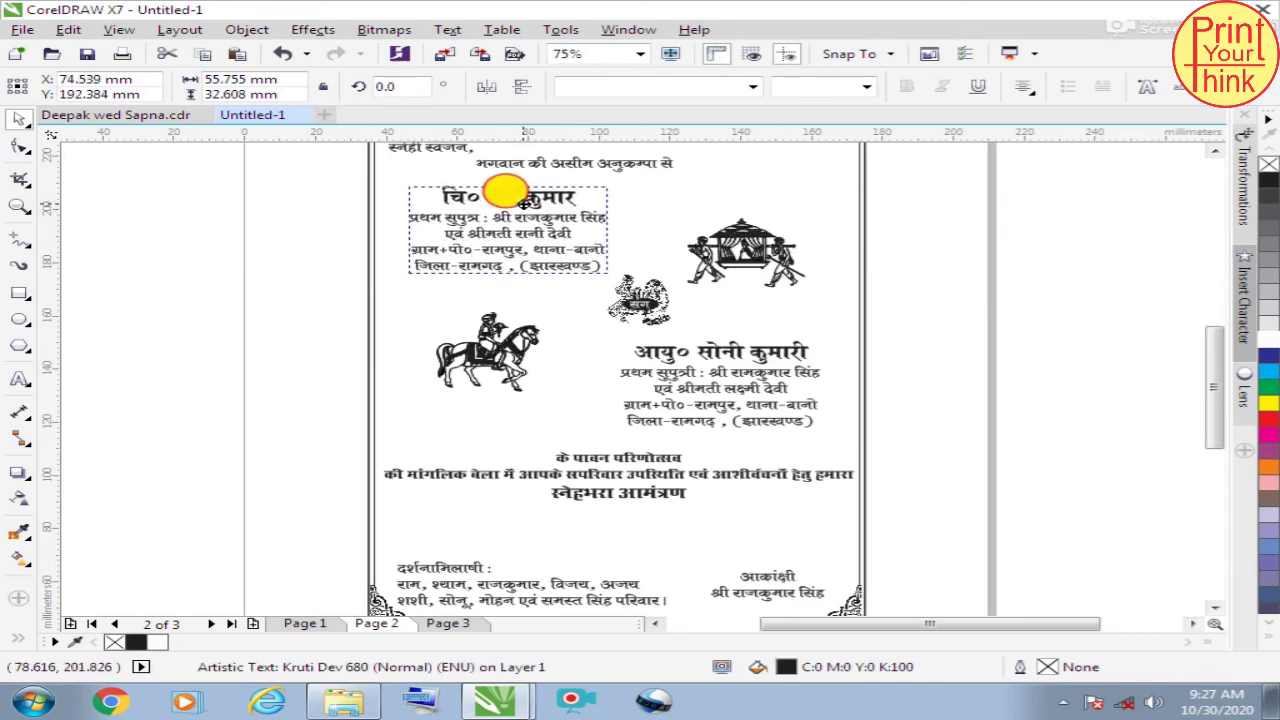
{"action": "left_click", "coordinate": [829, 206]}
Step: Inspect the palanquin artwork on page 2
{"action": "scroll", "coordinate": [805, 235], "scroll_direction": "down", "scroll_amount": 1}
{"action": "left_click", "coordinate": [800, 238]}
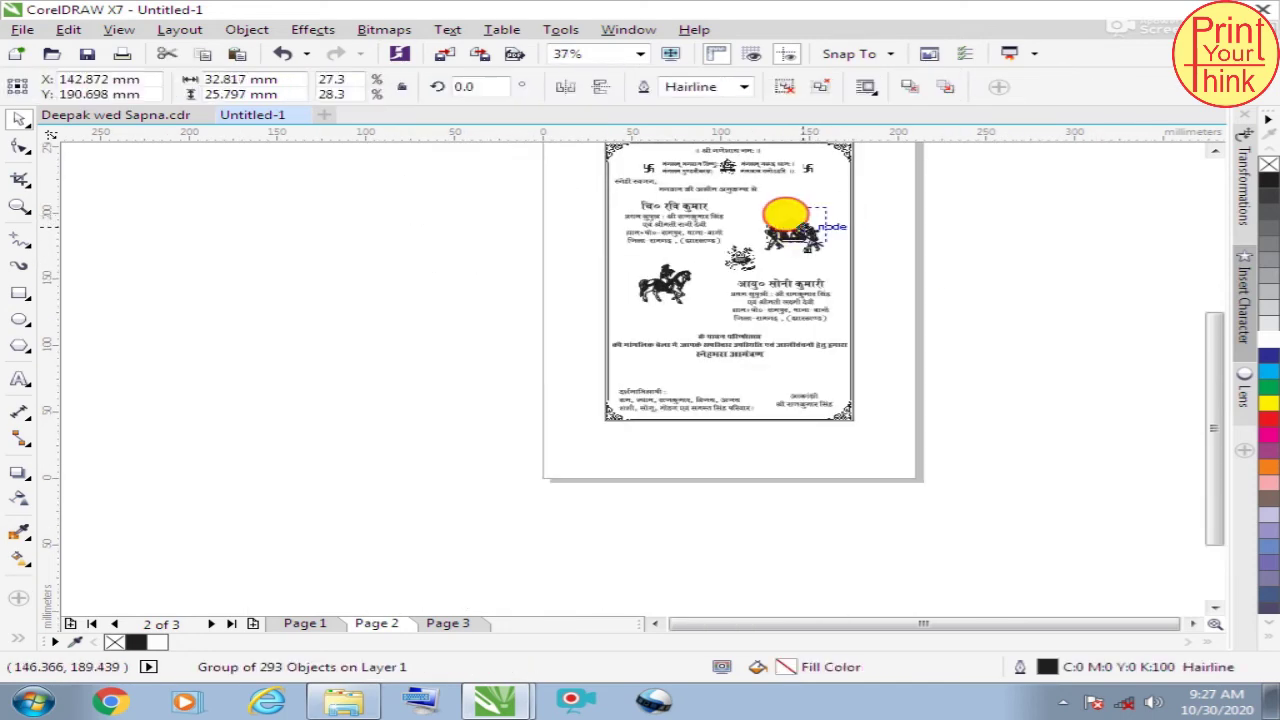
{"action": "left_click", "coordinate": [757, 380]}
{"action": "scroll", "coordinate": [760, 385], "scroll_direction": "up", "scroll_amount": 2}
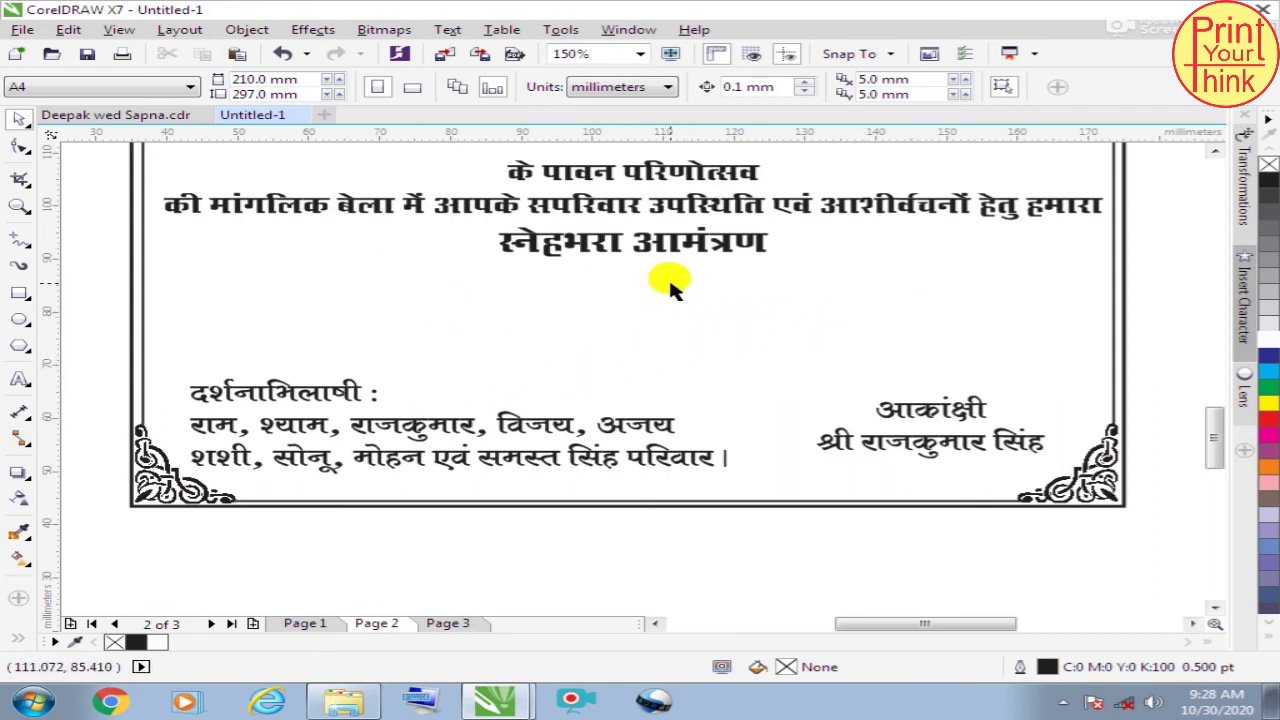
{"action": "left_click", "coordinate": [22, 381]}
Step: Look over page 1, then return to page 2
{"action": "scroll", "coordinate": [490, 330], "scroll_direction": "down", "scroll_amount": 1}
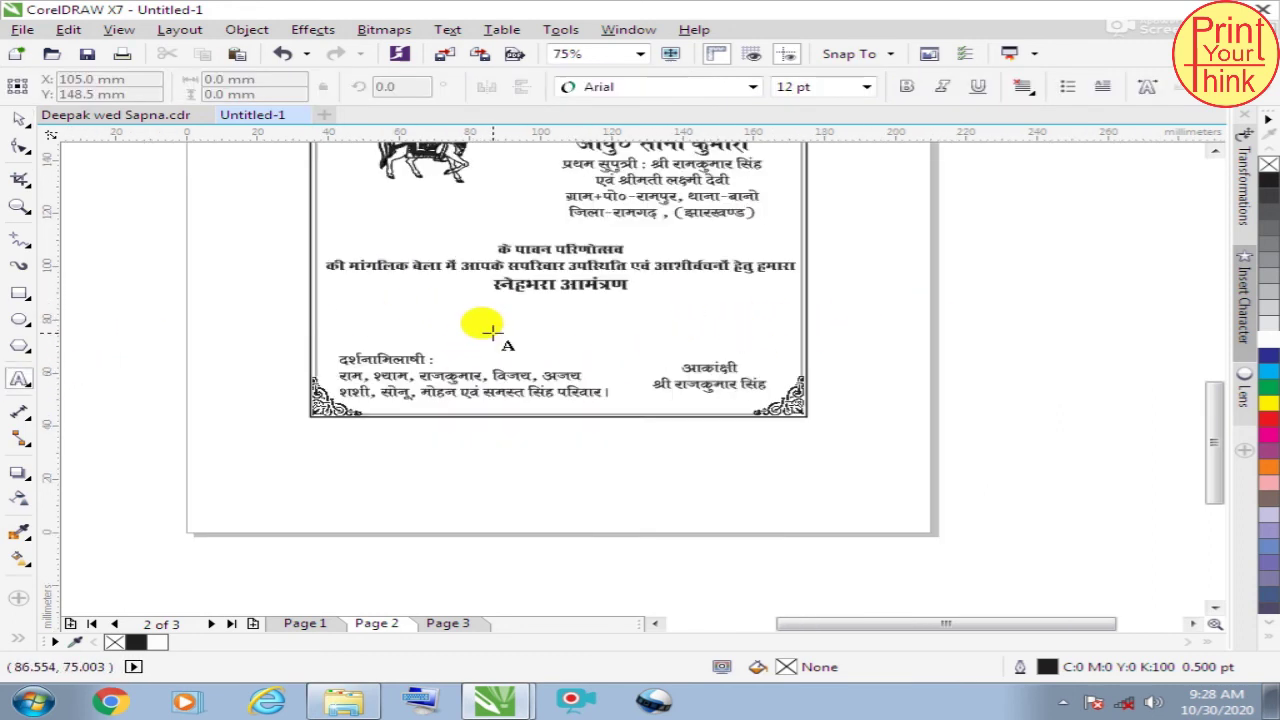
{"action": "left_click", "coordinate": [312, 626]}
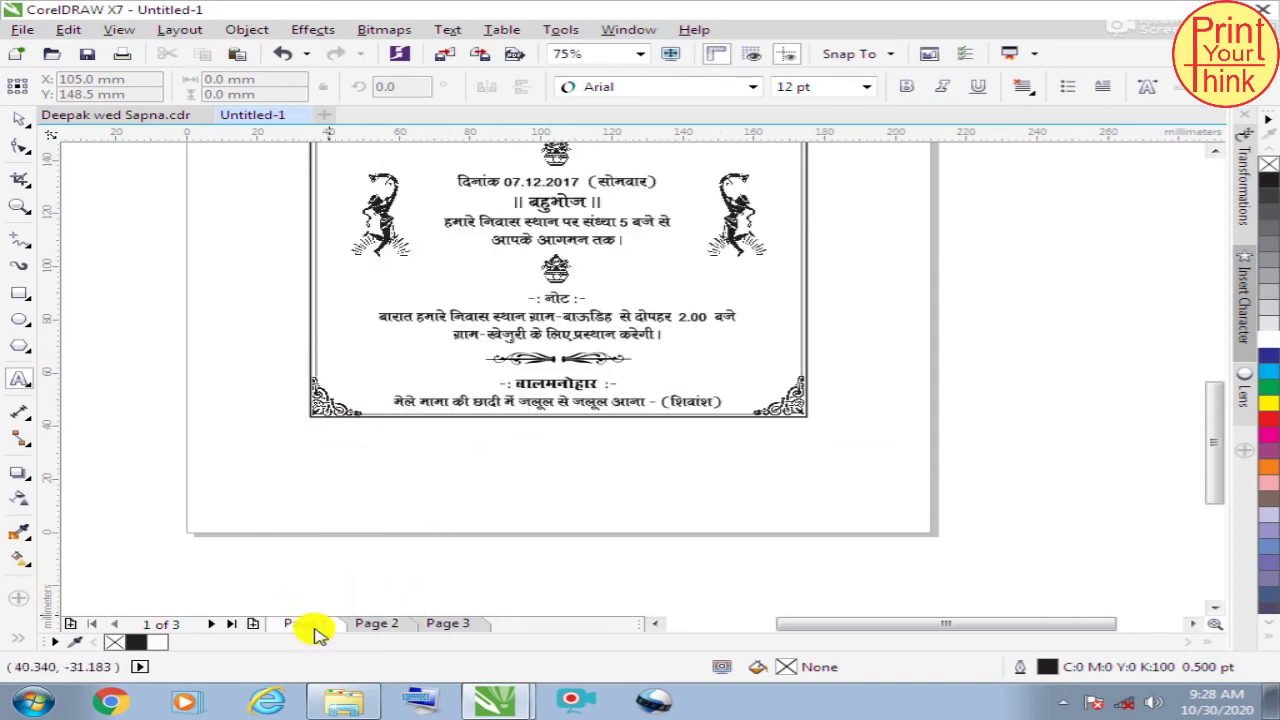
{"action": "scroll", "coordinate": [595, 400], "scroll_direction": "up", "scroll_amount": 1}
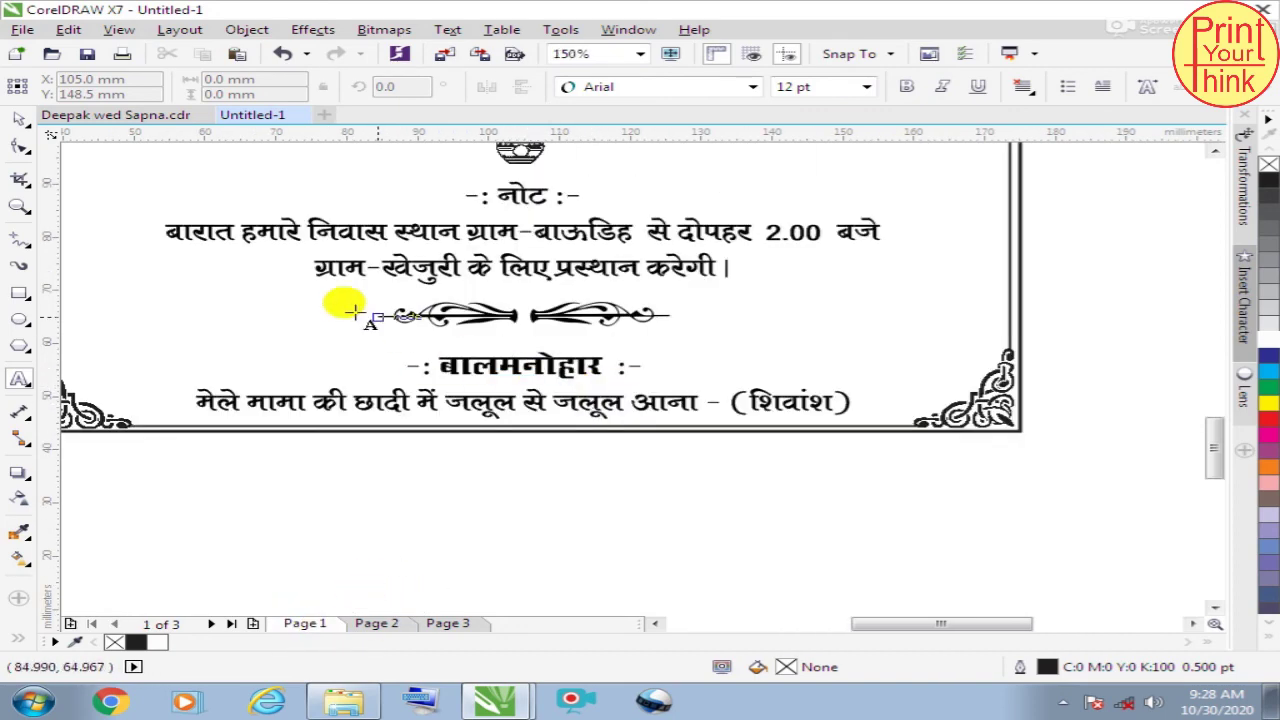
{"action": "scroll", "coordinate": [588, 384], "scroll_direction": "down", "scroll_amount": 1}
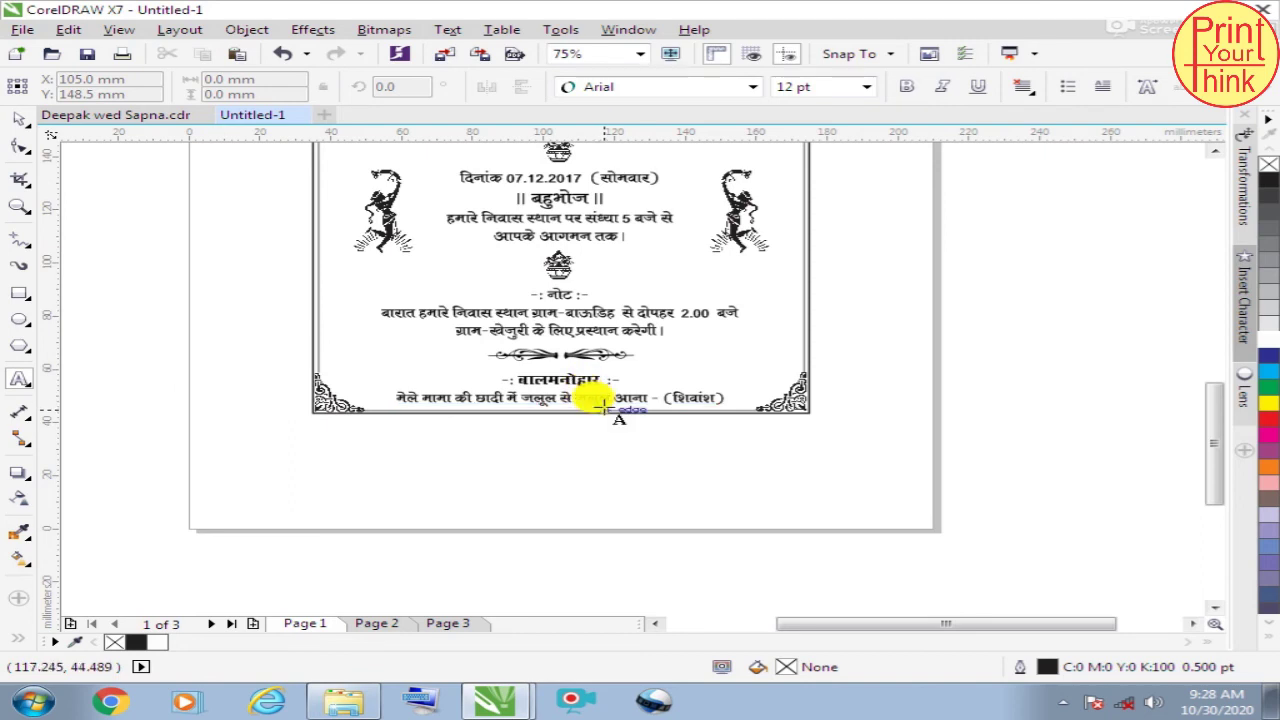
{"action": "left_click", "coordinate": [380, 622]}
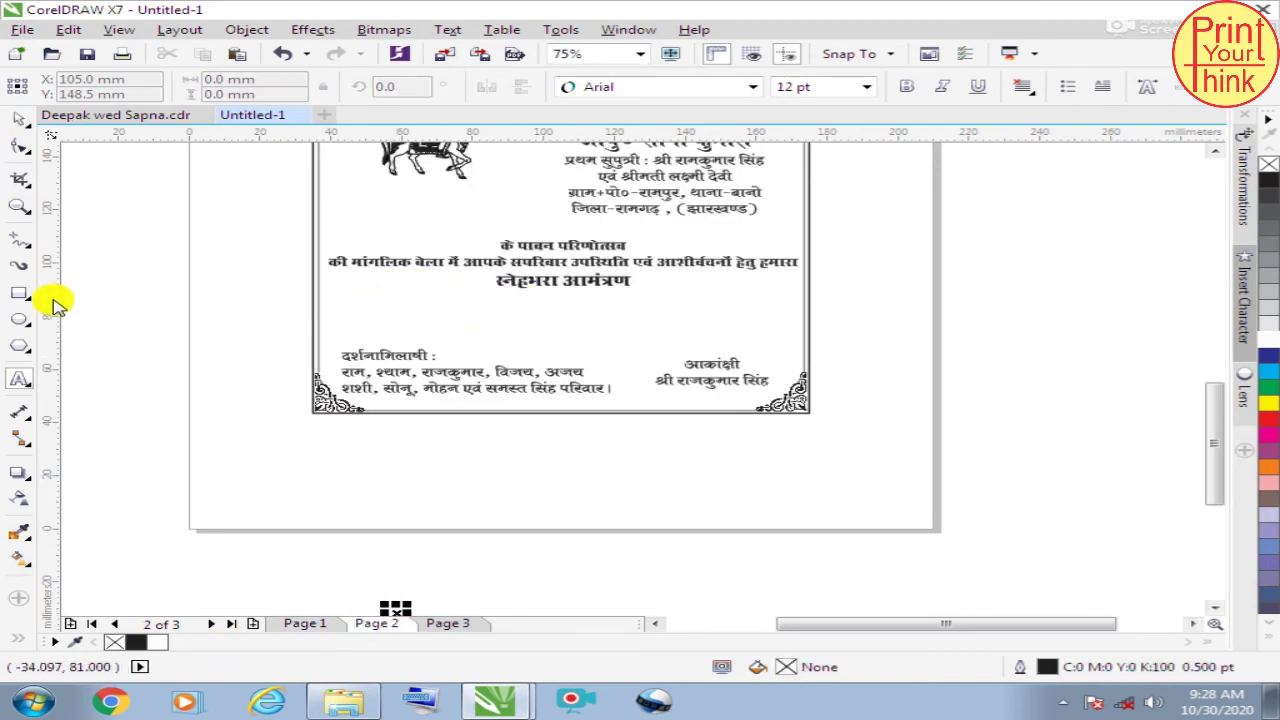
Step: Draw a white box with an offset black shadow under स्नेहभरा आमंत्रण
{"action": "left_click", "coordinate": [20, 293]}
{"action": "left_click_drag", "start_coordinate": [382, 300], "coordinate": [722, 336]}
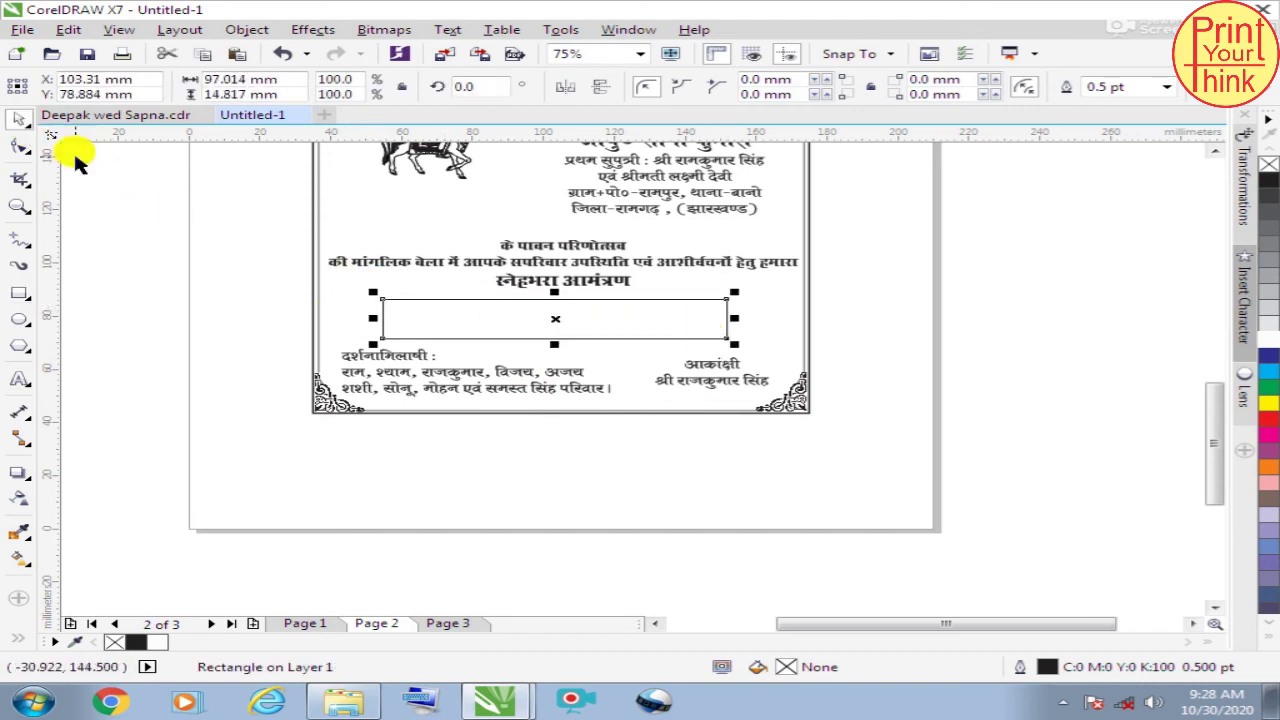
{"action": "scroll", "coordinate": [528, 345], "scroll_direction": "up", "scroll_amount": 2}
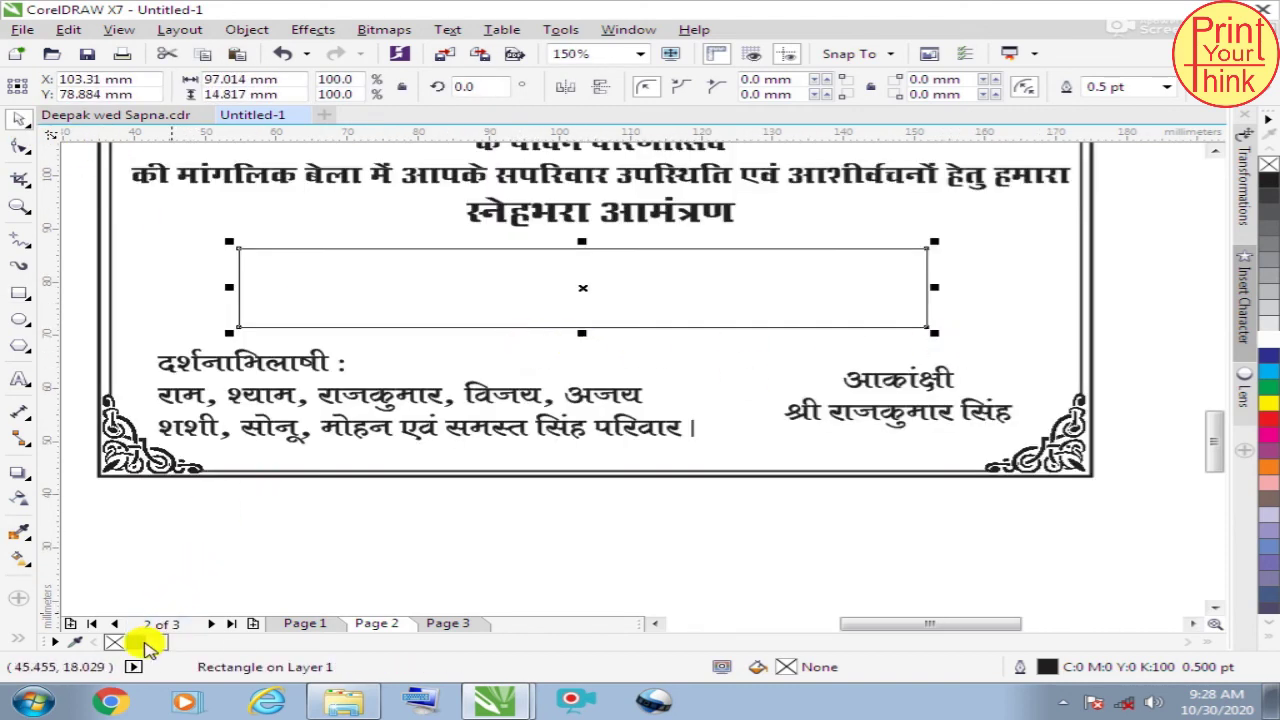
{"action": "left_click", "coordinate": [135, 642]}
{"action": "key", "text": "ctrl+d"}
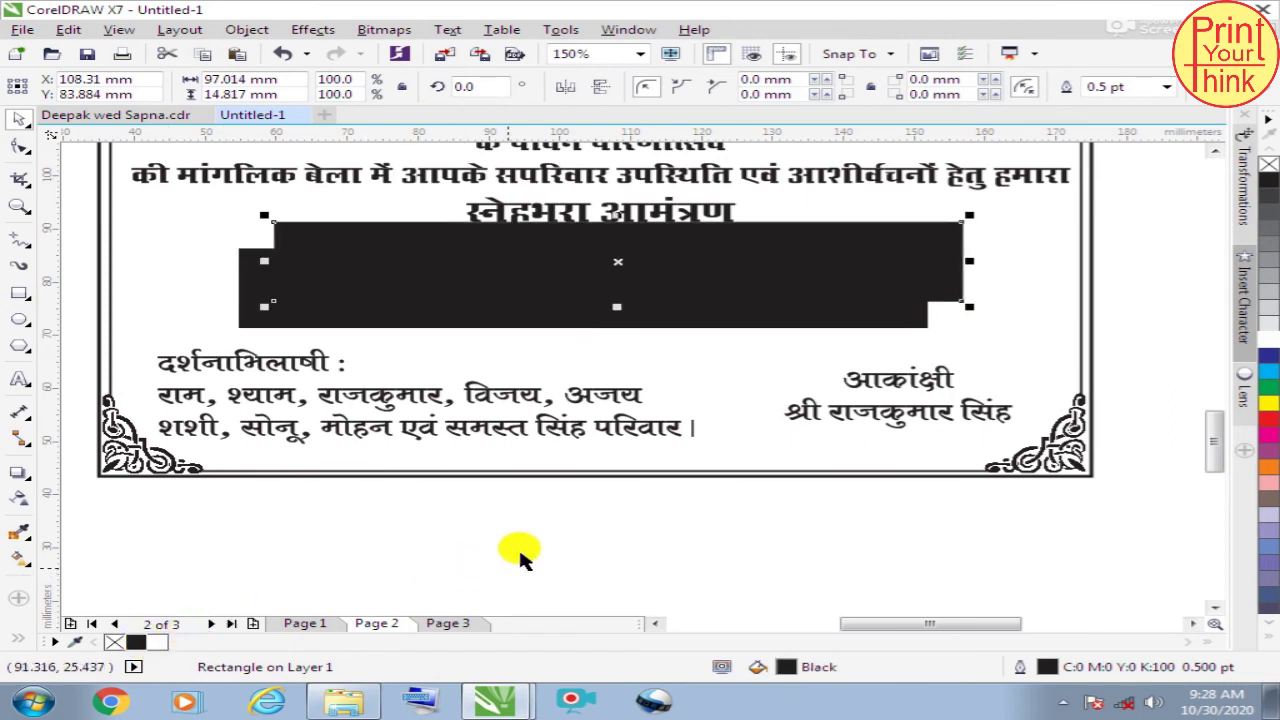
{"action": "mouse_move", "coordinate": [586, 266]}
{"action": "left_mouse_down"}
{"action": "mouse_move", "coordinate": [570, 298]}
{"action": "mouse_move", "coordinate": [555, 293]}
{"action": "left_mouse_up"}
{"action": "left_click", "coordinate": [160, 642]}
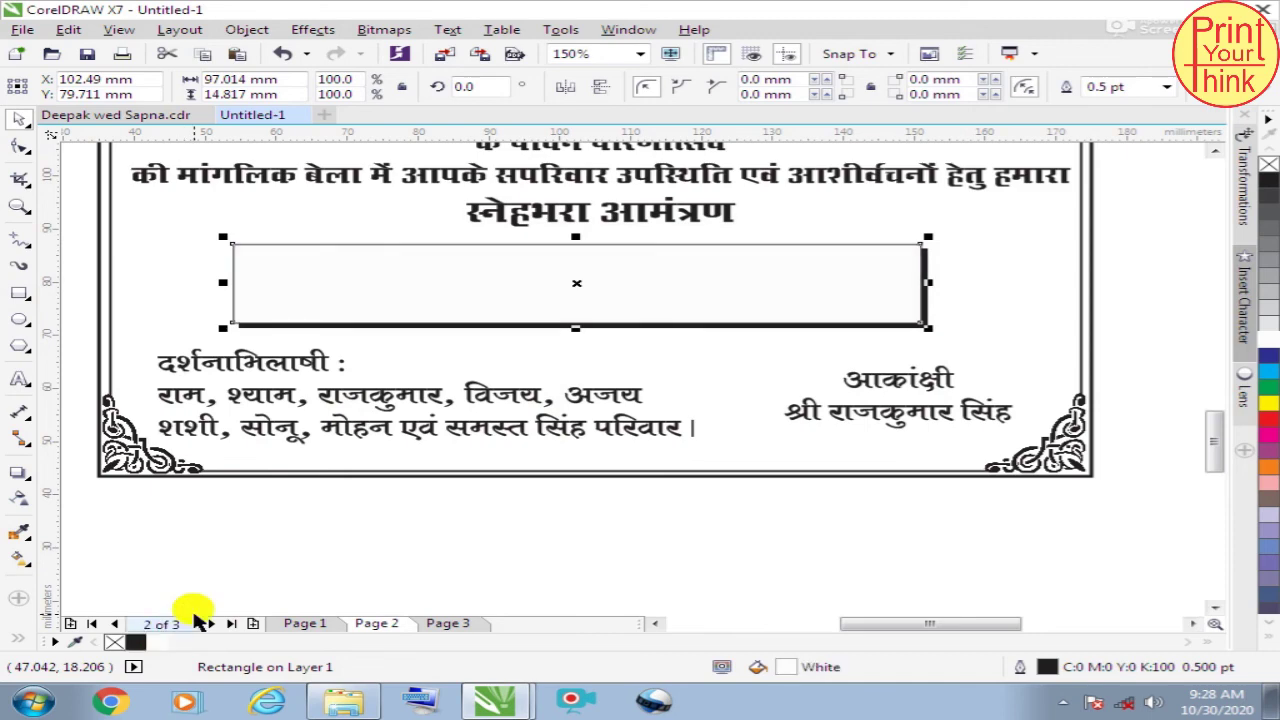
{"action": "left_click", "coordinate": [290, 556]}
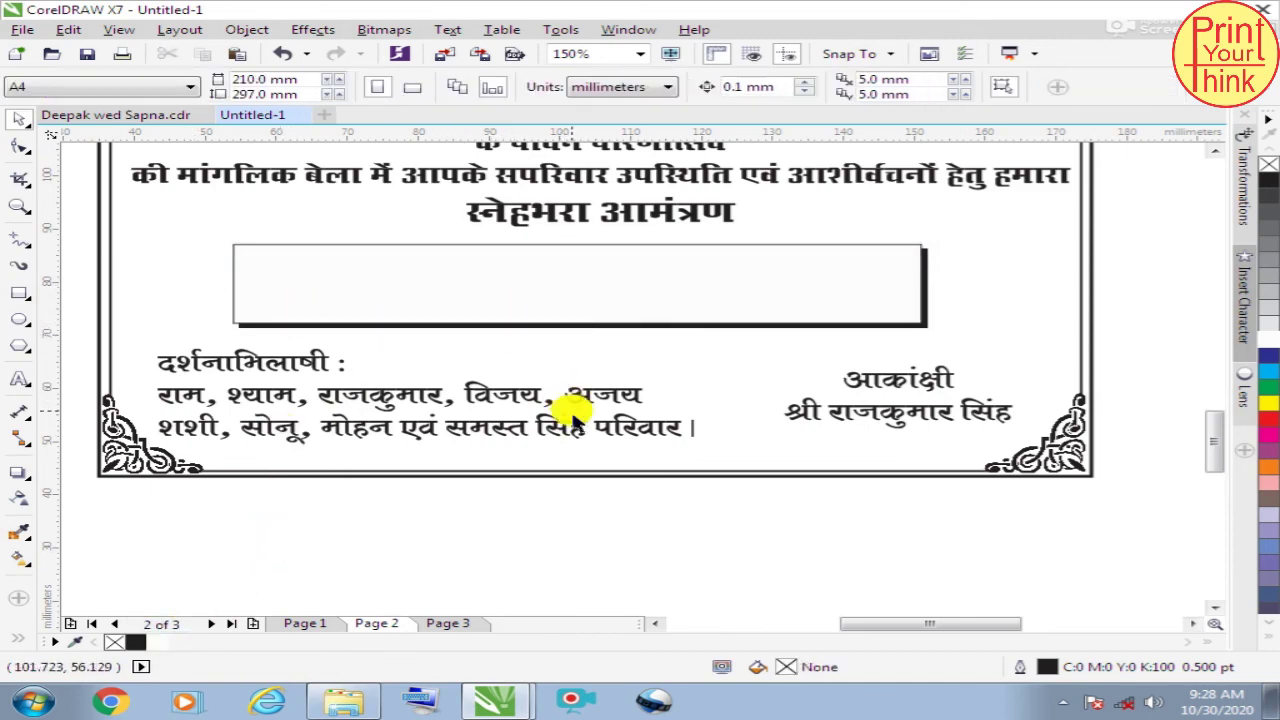
Step: Group every object on page 2 and return to page 3
{"action": "scroll", "coordinate": [578, 440], "scroll_direction": "down", "scroll_amount": 1}
{"action": "scroll", "coordinate": [586, 462], "scroll_direction": "down", "scroll_amount": 1}
{"action": "scroll", "coordinate": [598, 410], "scroll_direction": "up", "scroll_amount": 1}
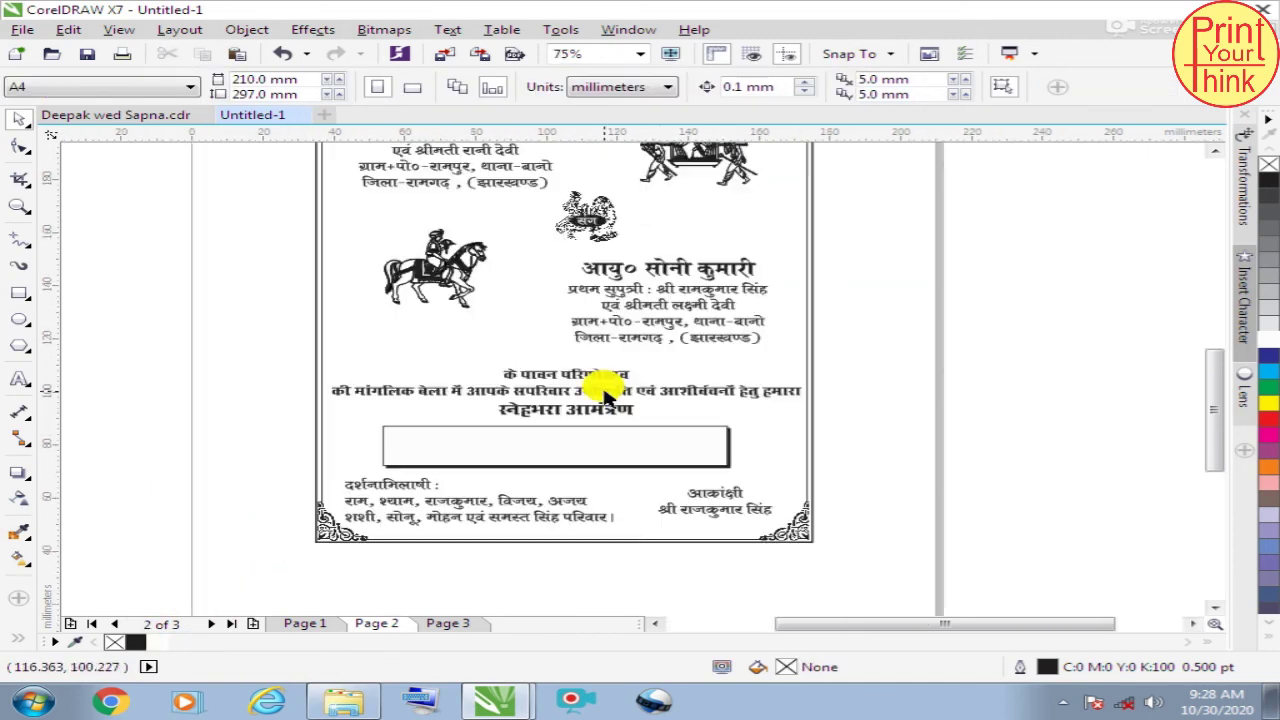
{"action": "scroll", "coordinate": [671, 410], "scroll_direction": "down", "scroll_amount": 1}
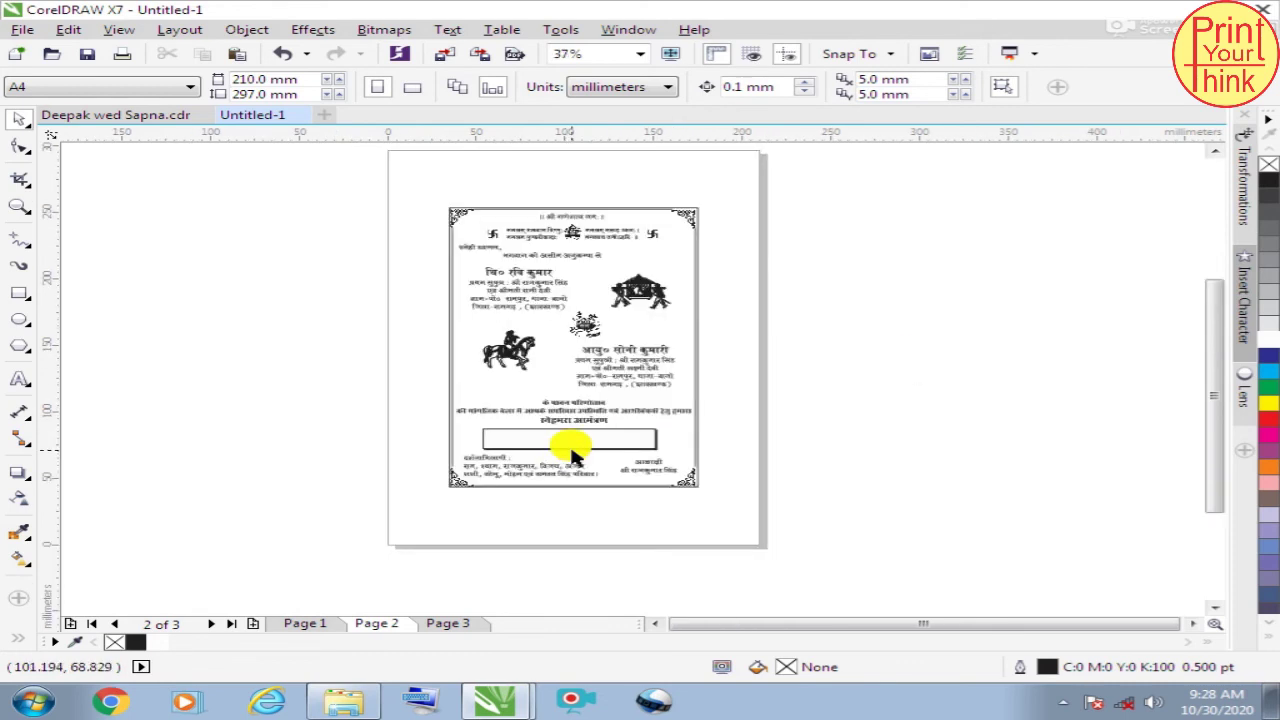
{"action": "left_click_drag", "start_coordinate": [346, 177], "coordinate": [805, 565]}
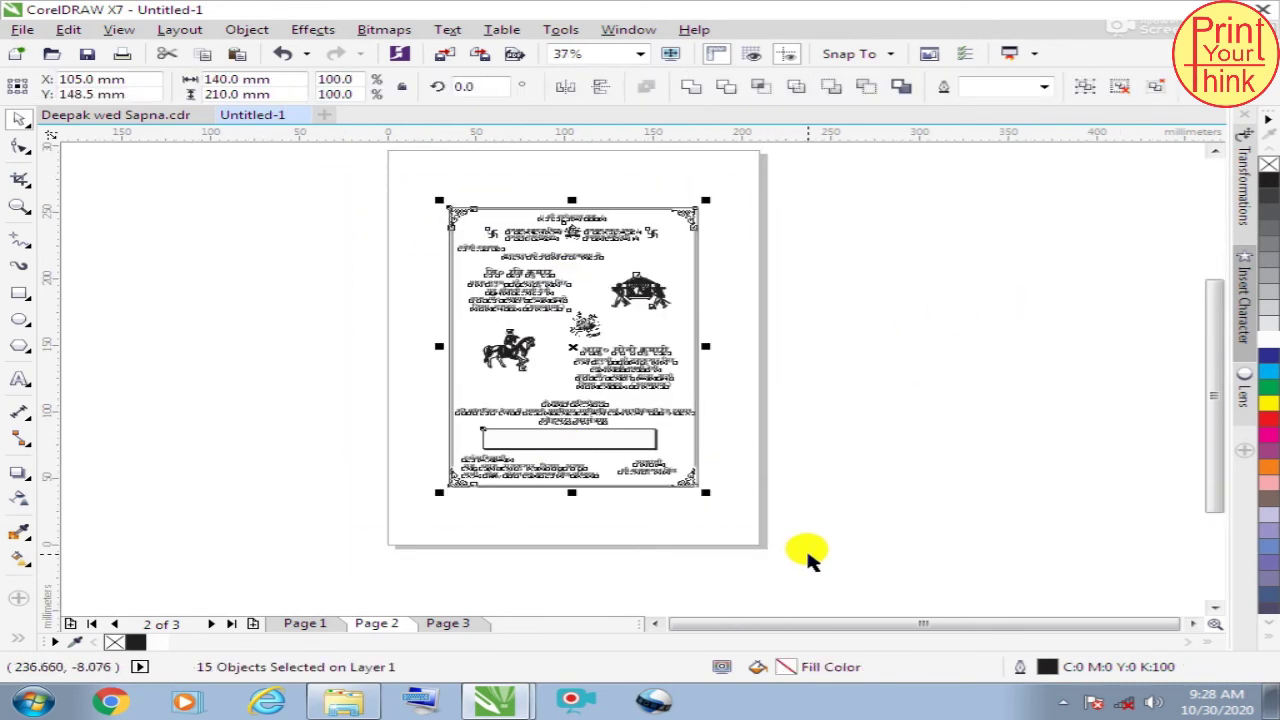
{"action": "key", "text": "ctrl+g"}
{"action": "left_click", "coordinate": [448, 624]}
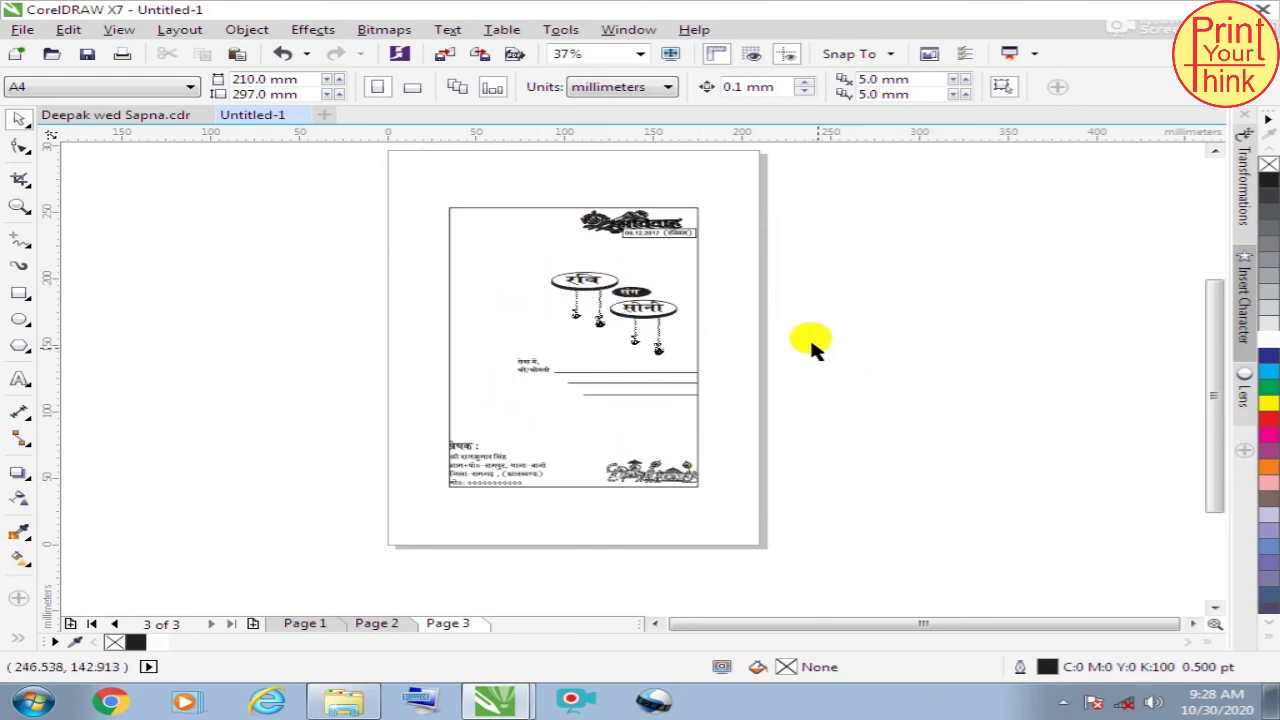
{"action": "scroll", "coordinate": [590, 390], "scroll_direction": "up", "scroll_amount": 1}
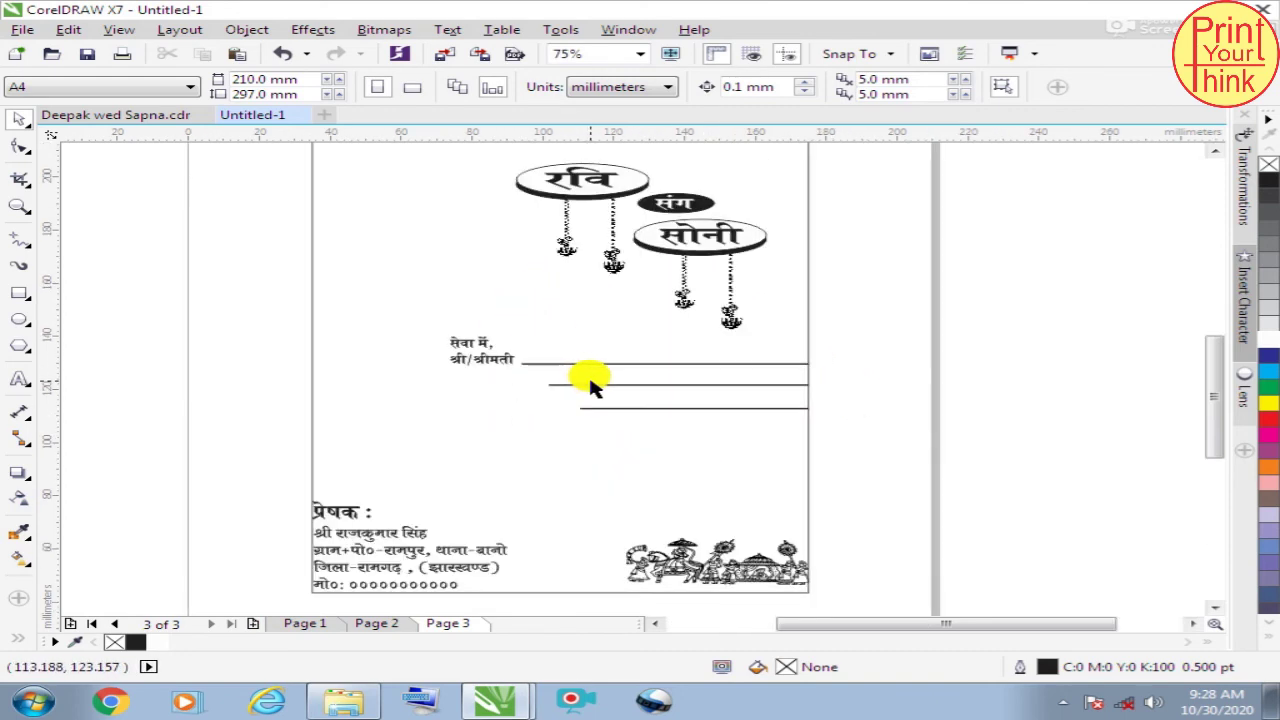
{"action": "scroll", "coordinate": [680, 457], "scroll_direction": "down", "scroll_amount": 1}
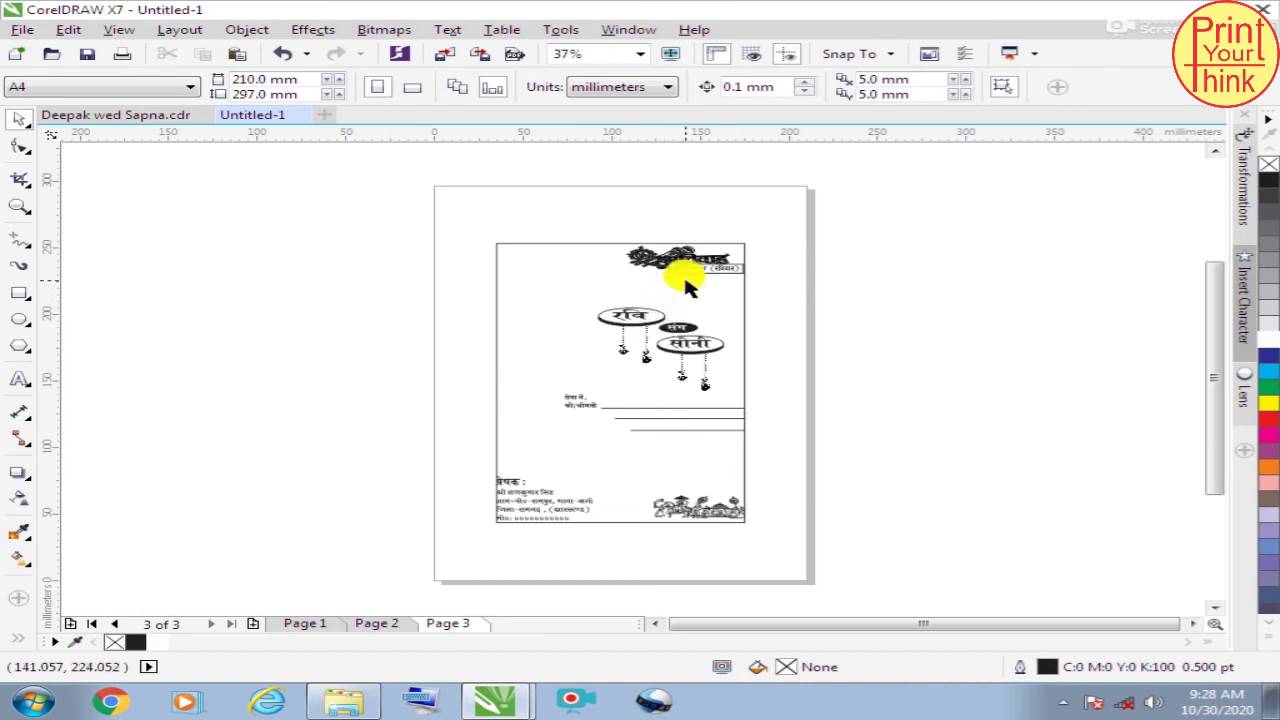
{"action": "scroll", "coordinate": [686, 275], "scroll_direction": "up", "scroll_amount": 1}
{"action": "scroll", "coordinate": [791, 242], "scroll_direction": "down", "scroll_amount": 1}
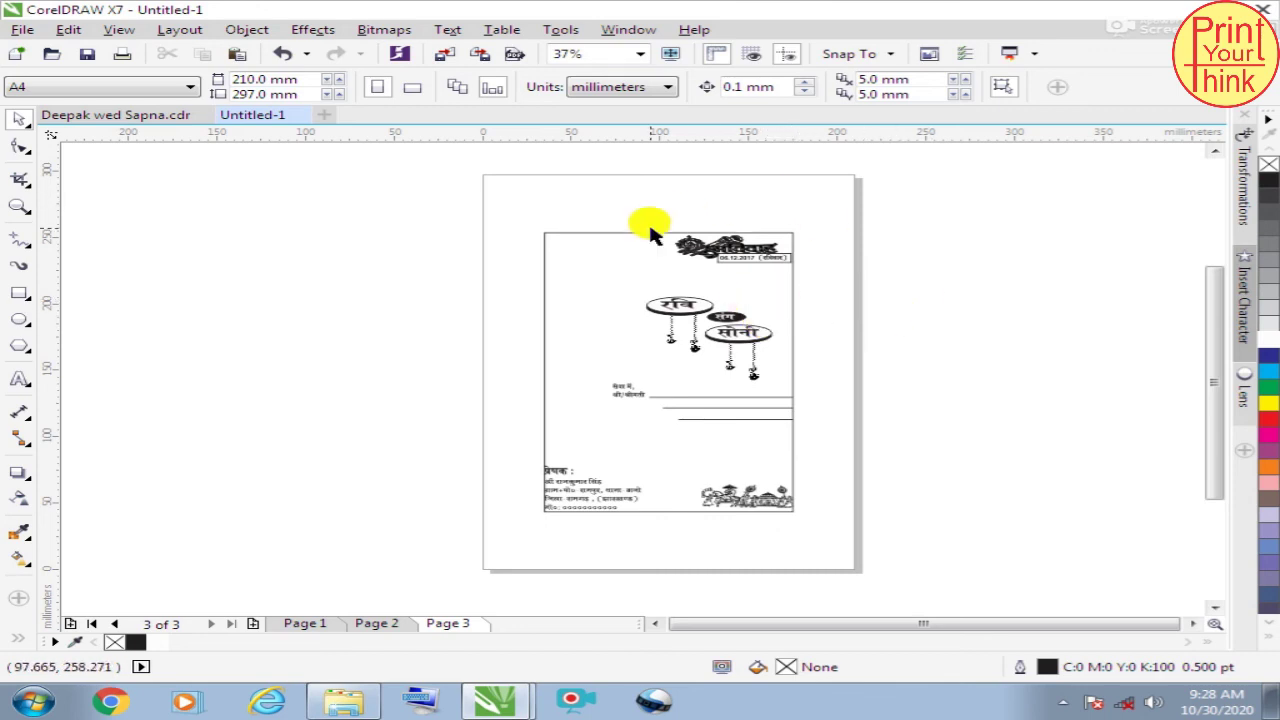
{"action": "left_click", "coordinate": [22, 293]}
Step: Draw a tall rectangle beside page 3 and size it 120 × 240 mm
{"action": "left_click_drag", "start_coordinate": [139, 207], "coordinate": [411, 531]}
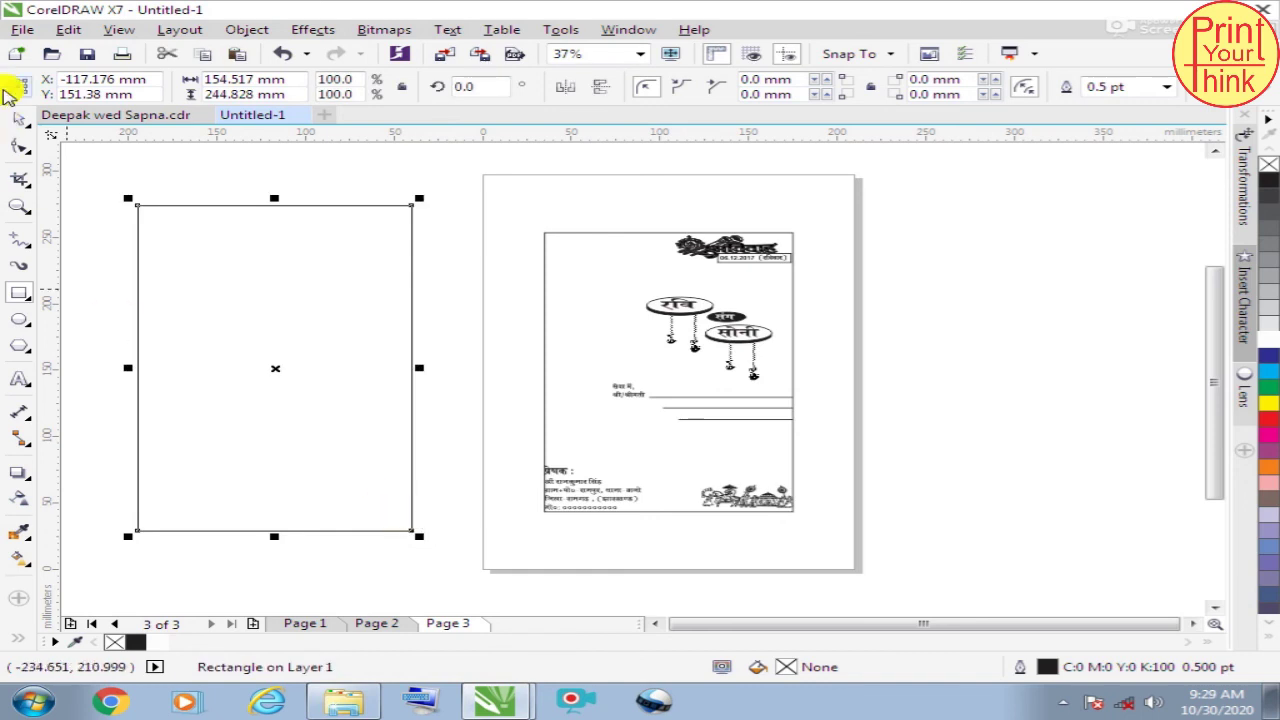
{"action": "left_click", "coordinate": [19, 118]}
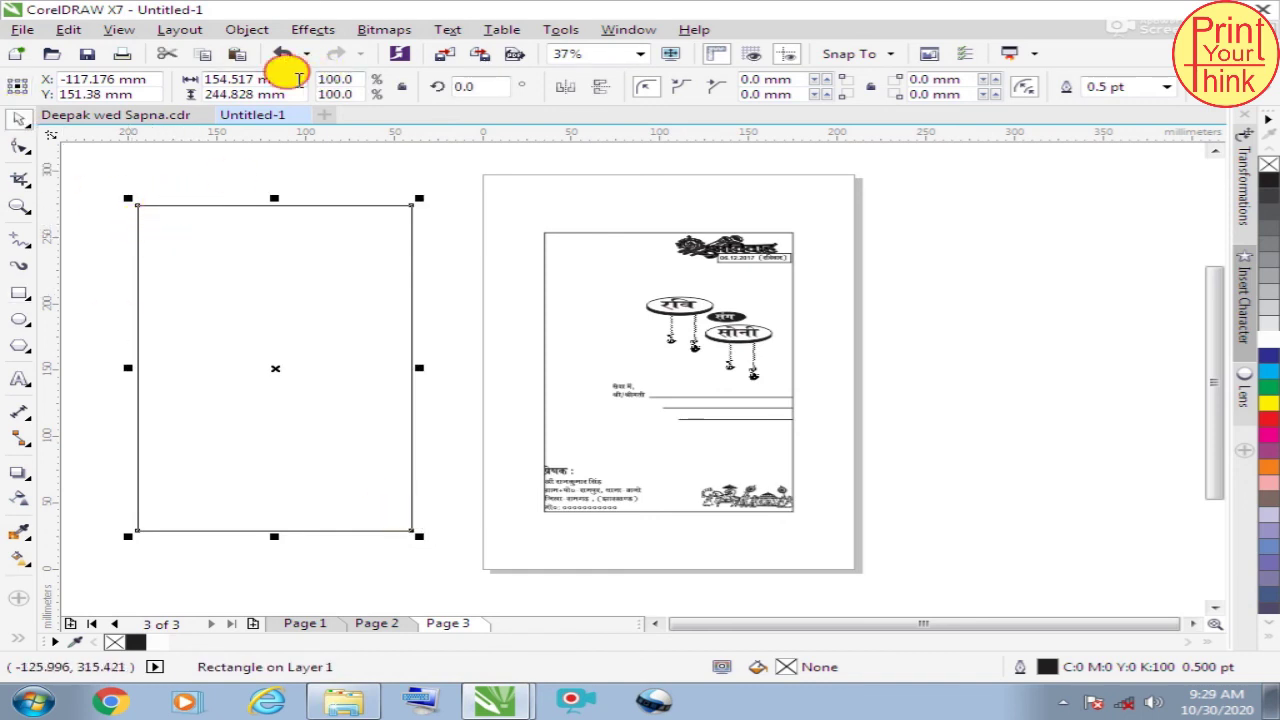
{"action": "left_click", "coordinate": [295, 80]}
{"action": "type", "text": "1"}
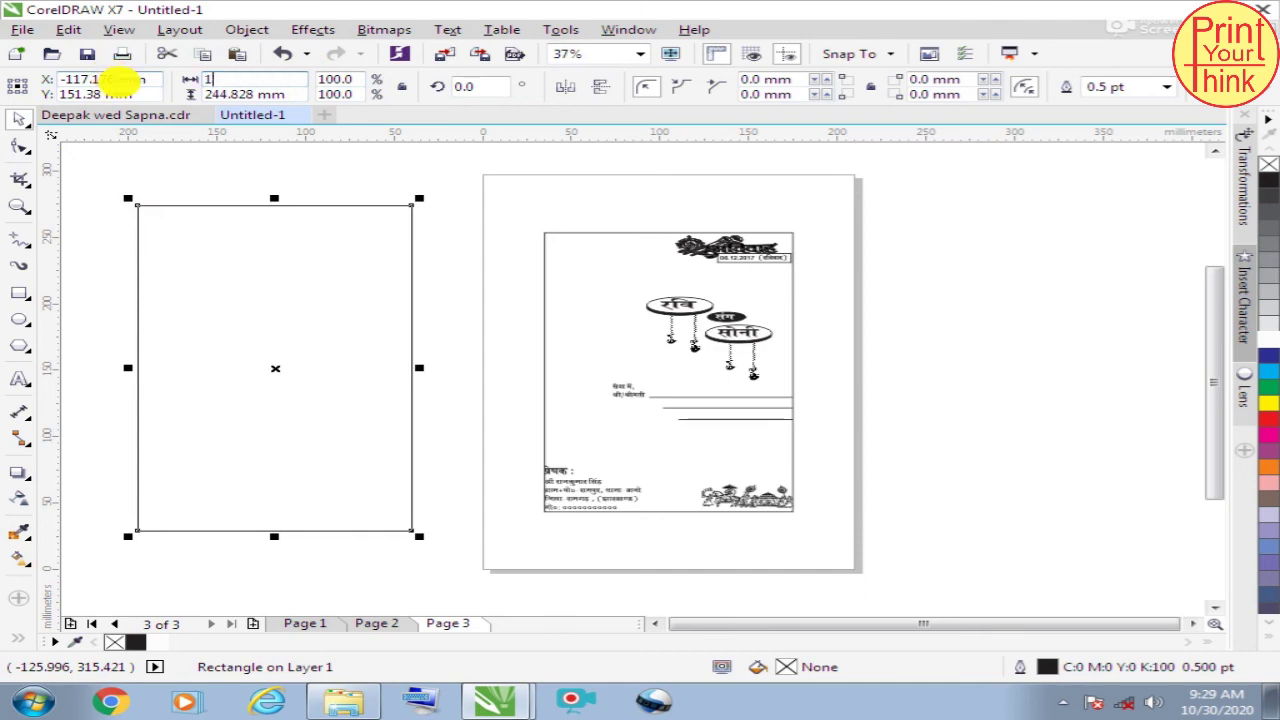
{"action": "type", "text": "1"}
{"action": "type", "text": "0"}
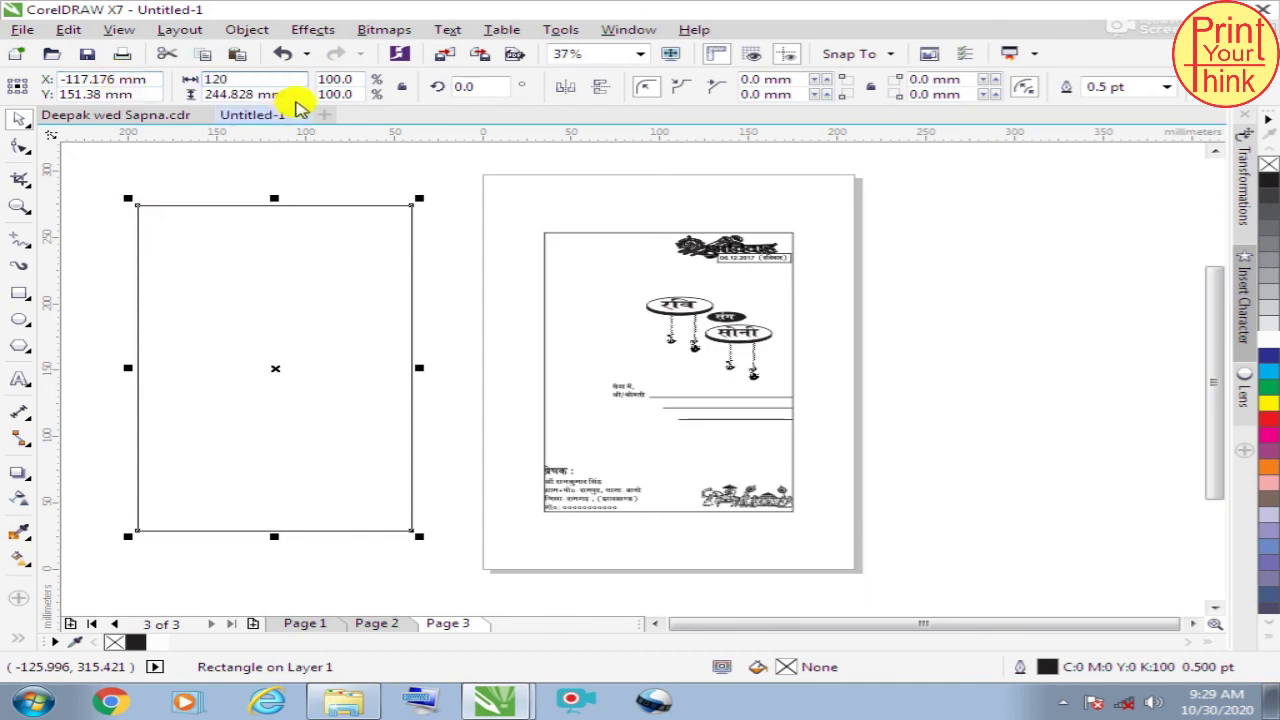
{"action": "left_click", "coordinate": [197, 95]}
{"action": "type", "text": "12"}
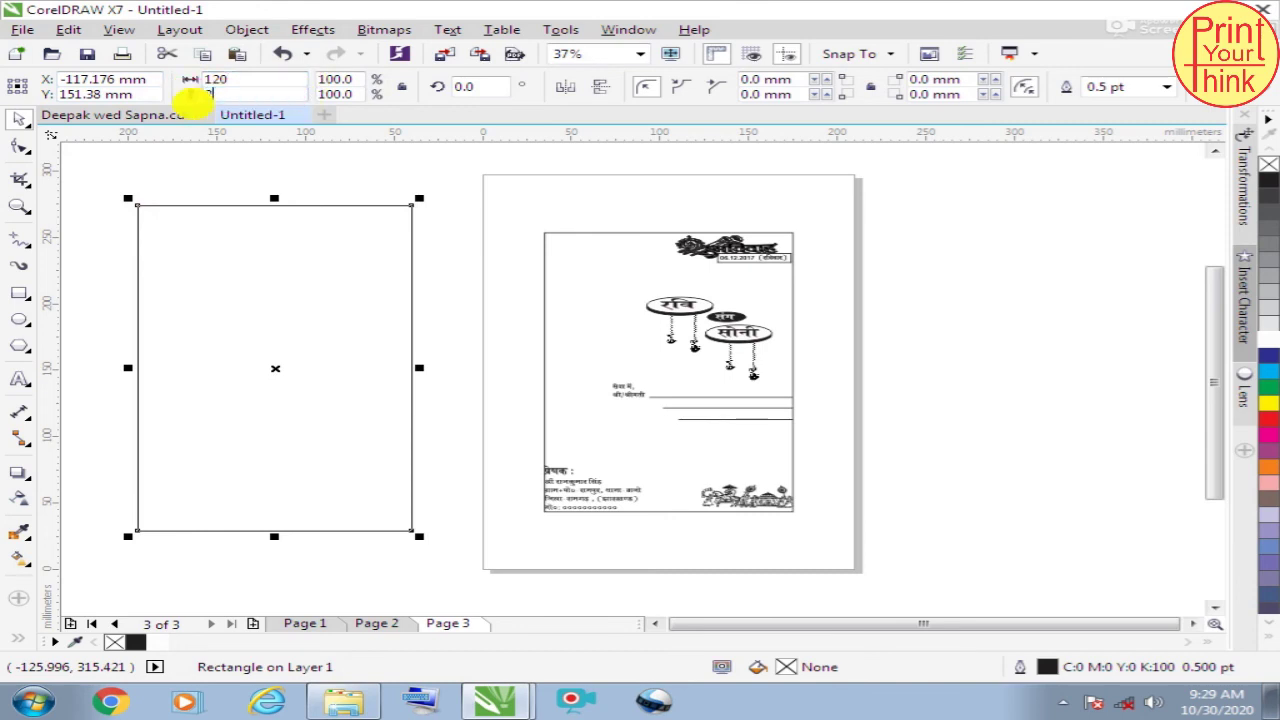
{"action": "type", "text": "0"}
{"action": "key", "text": "Return"}
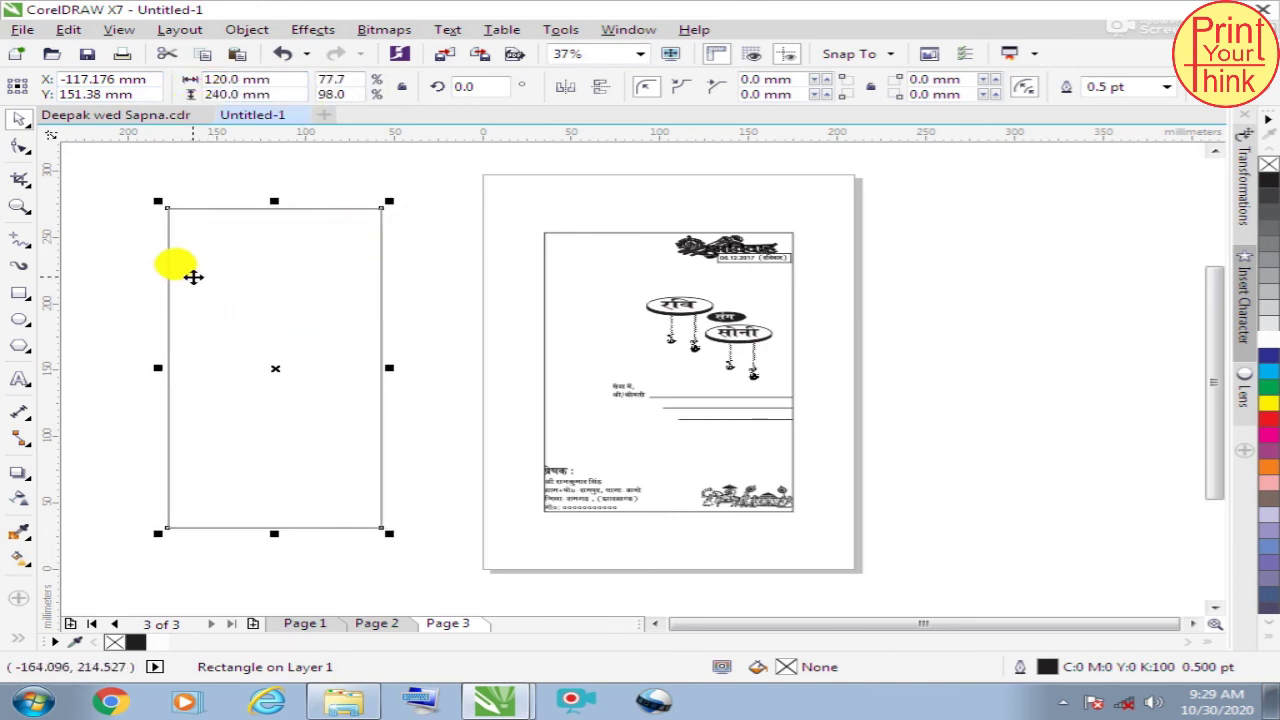
{"action": "left_click", "coordinate": [230, 79]}
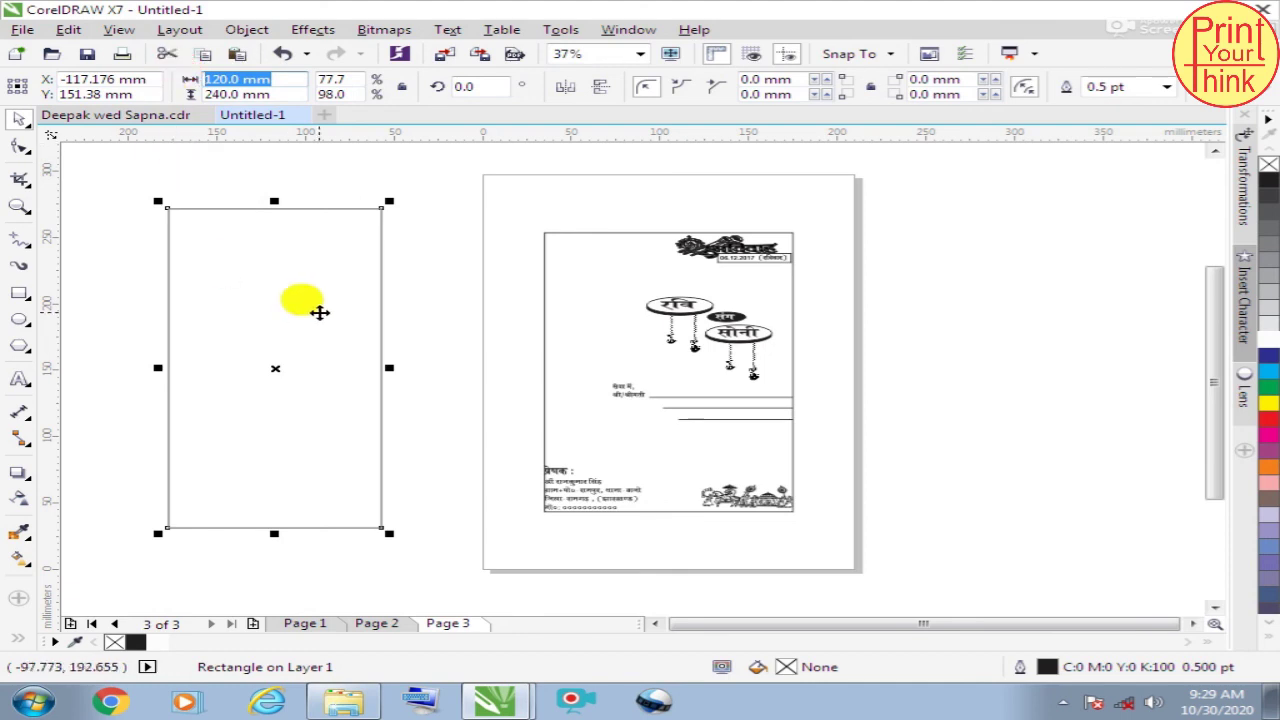
{"action": "left_click", "coordinate": [318, 160]}
{"action": "left_click", "coordinate": [209, 266]}
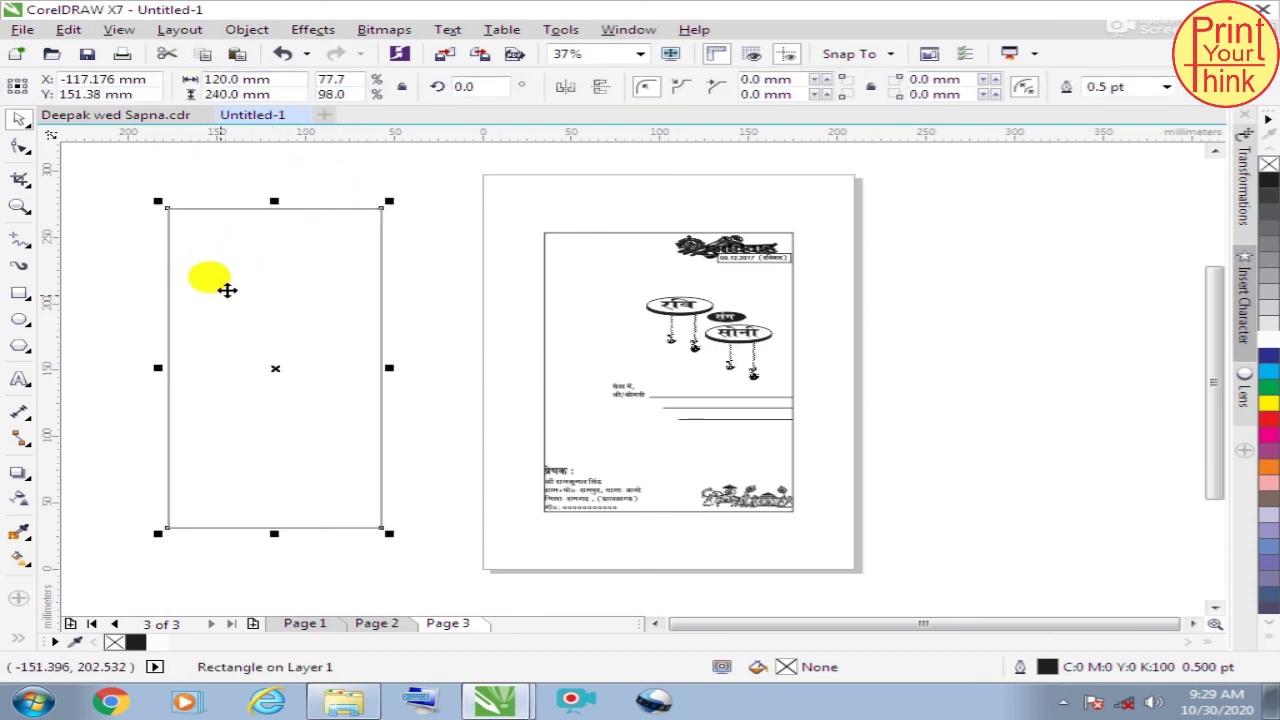
Step: Duplicate the rectangle and resize the copy to 100 × 220 mm
{"action": "key", "text": "ctrl+d"}
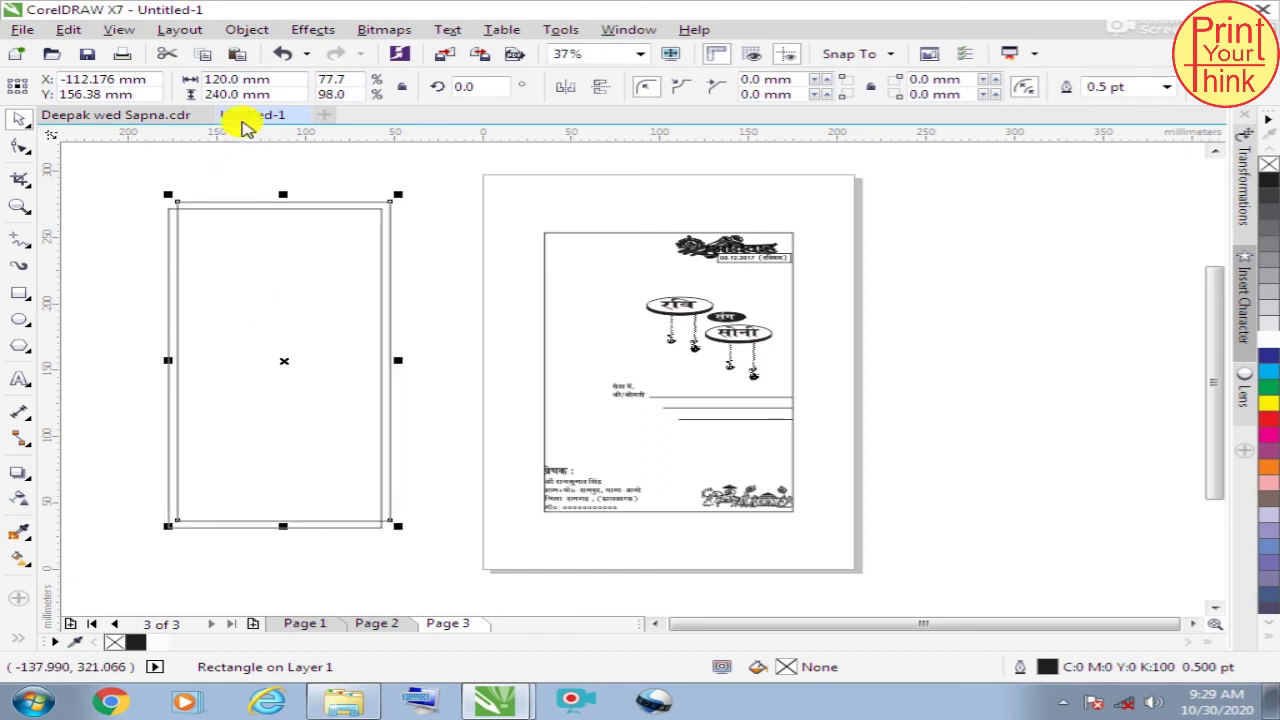
{"action": "left_click", "coordinate": [236, 79]}
{"action": "type", "text": "1"}
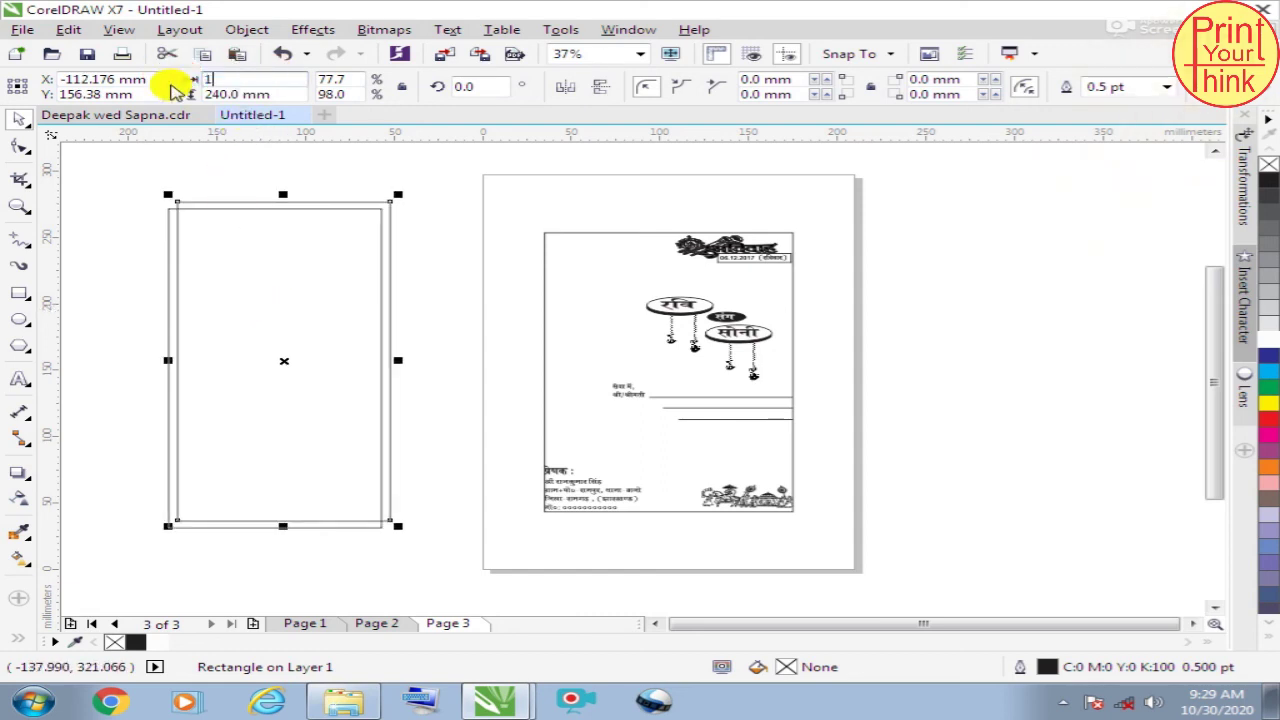
{"action": "type", "text": "00"}
{"action": "key", "text": "Tab"}
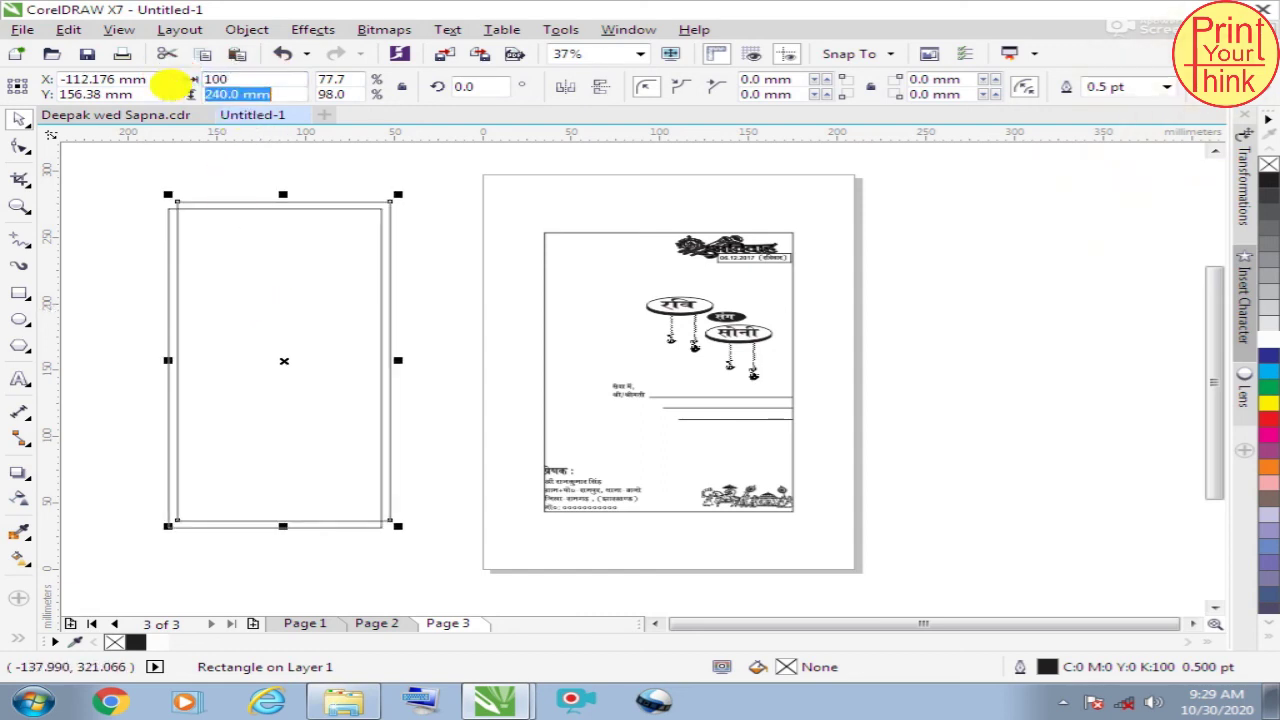
{"action": "type", "text": "220"}
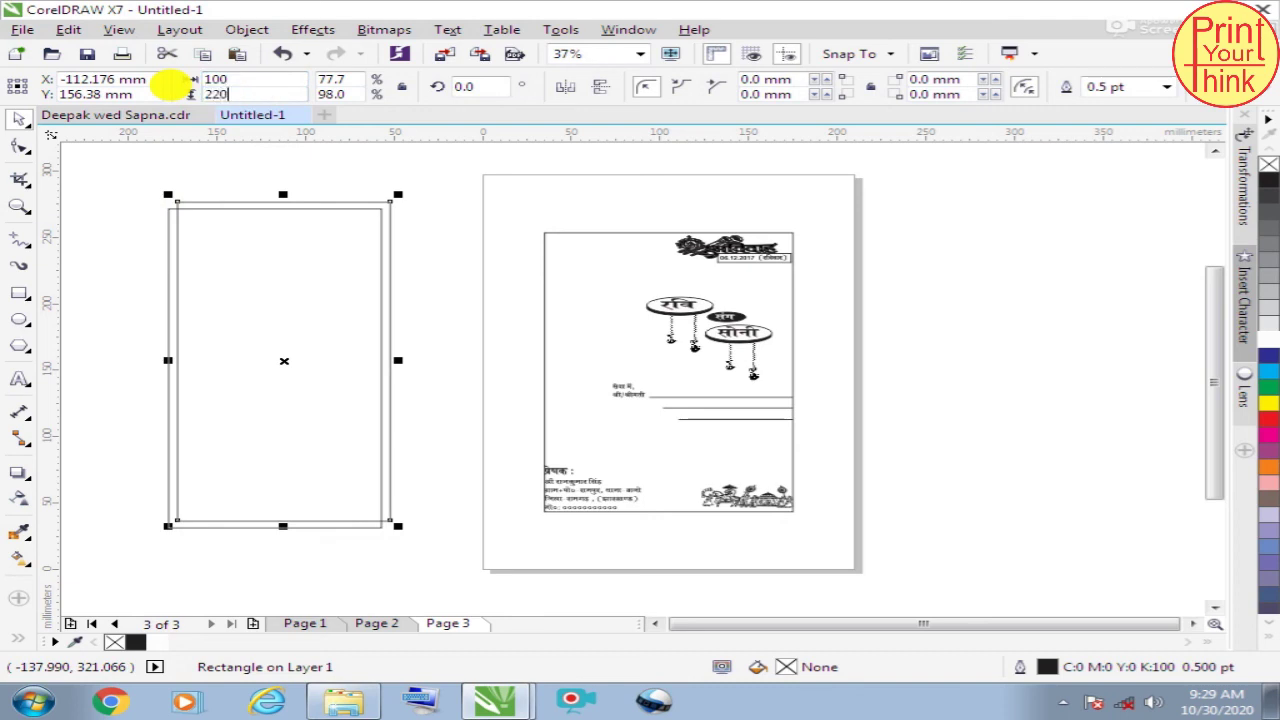
{"action": "key", "text": "Return"}
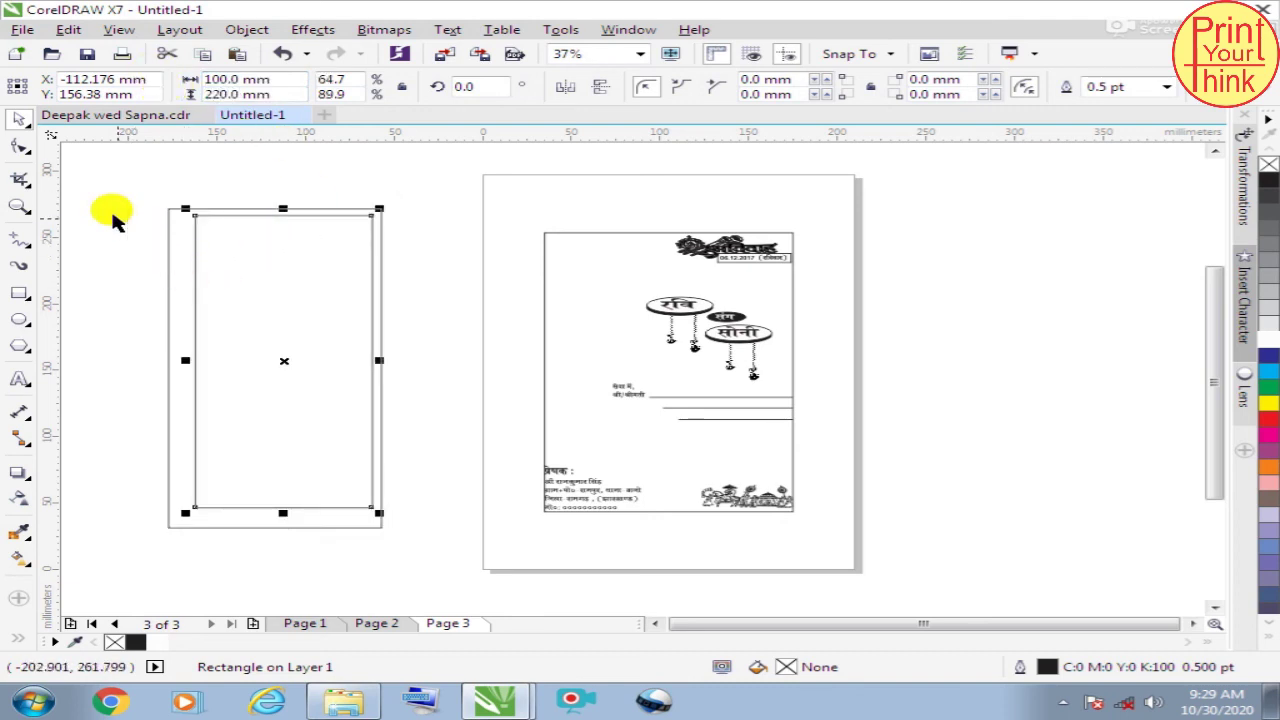
Step: Align the 100 × 220 mm rectangle to the centre of the larger one
{"action": "left_click", "coordinate": [172, 240], "text": "shift"}
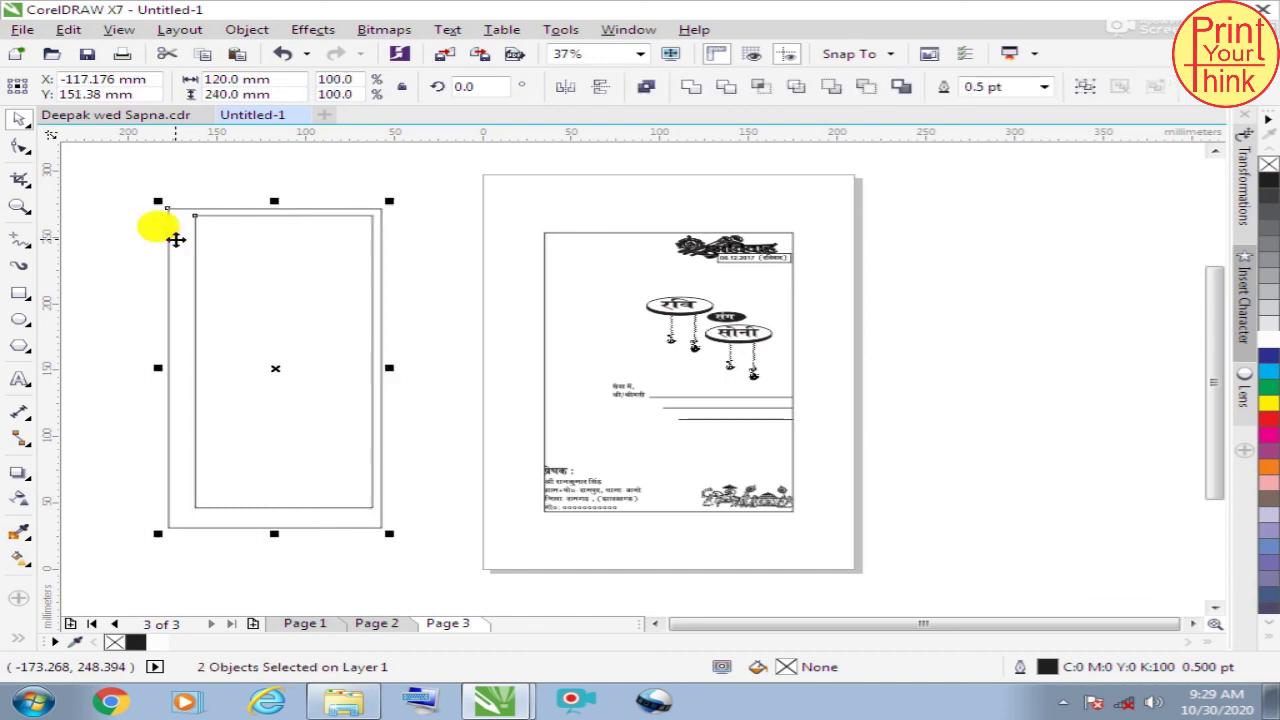
{"action": "key", "text": "p"}
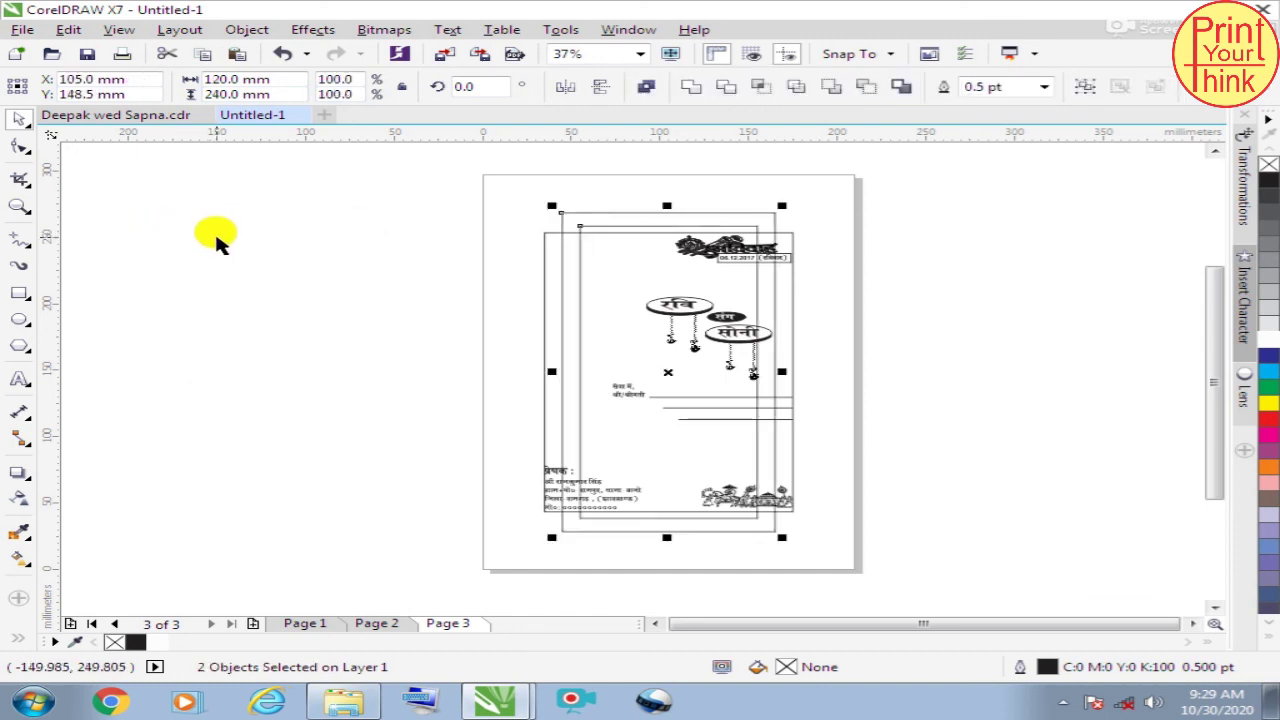
{"action": "key", "text": "ctrl+z"}
{"action": "left_click", "coordinate": [256, 200]}
{"action": "left_click", "coordinate": [180, 222]}
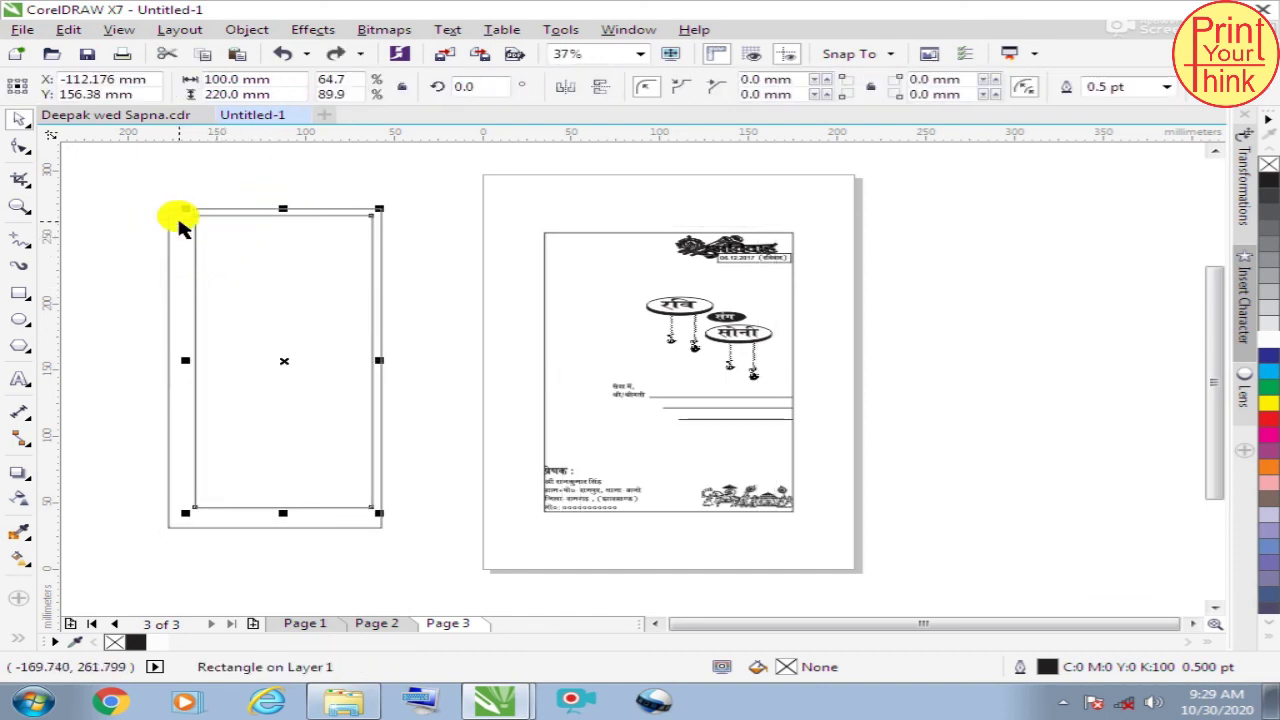
{"action": "key", "text": "c"}
{"action": "key", "text": "e"}
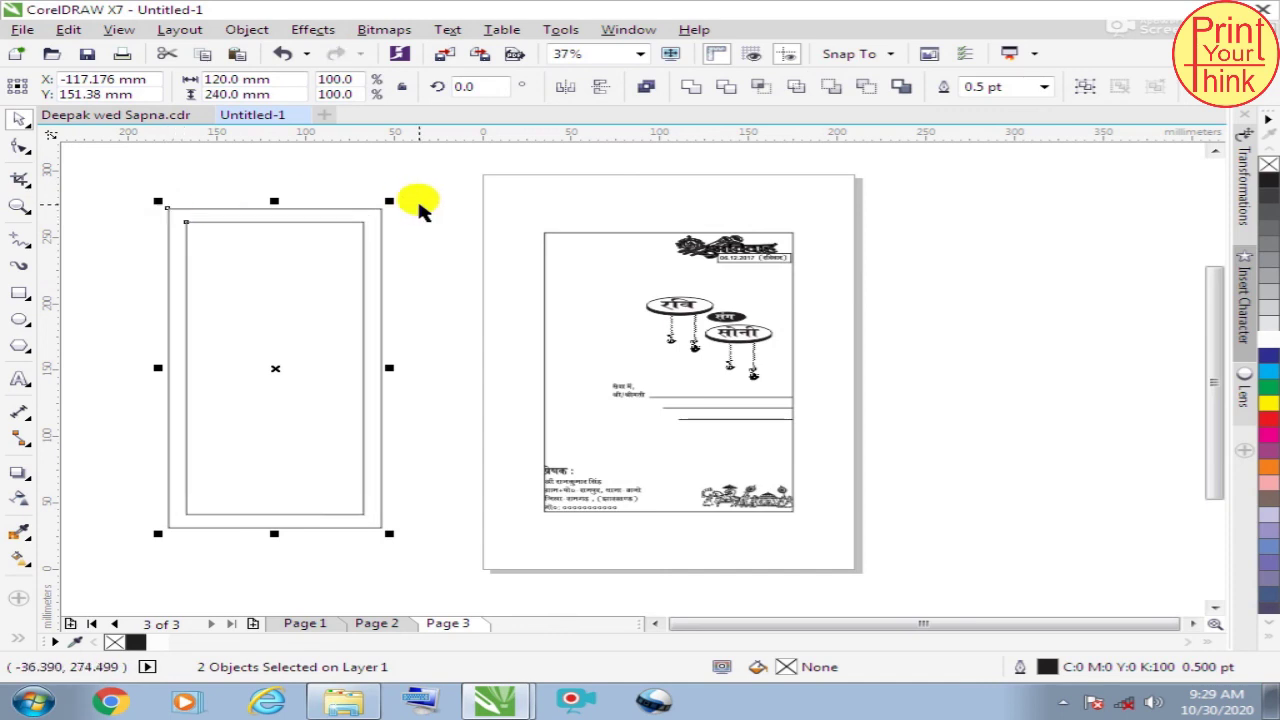
{"action": "left_click", "coordinate": [246, 249]}
{"action": "scroll", "coordinate": [200, 248], "scroll_direction": "up", "scroll_amount": 2}
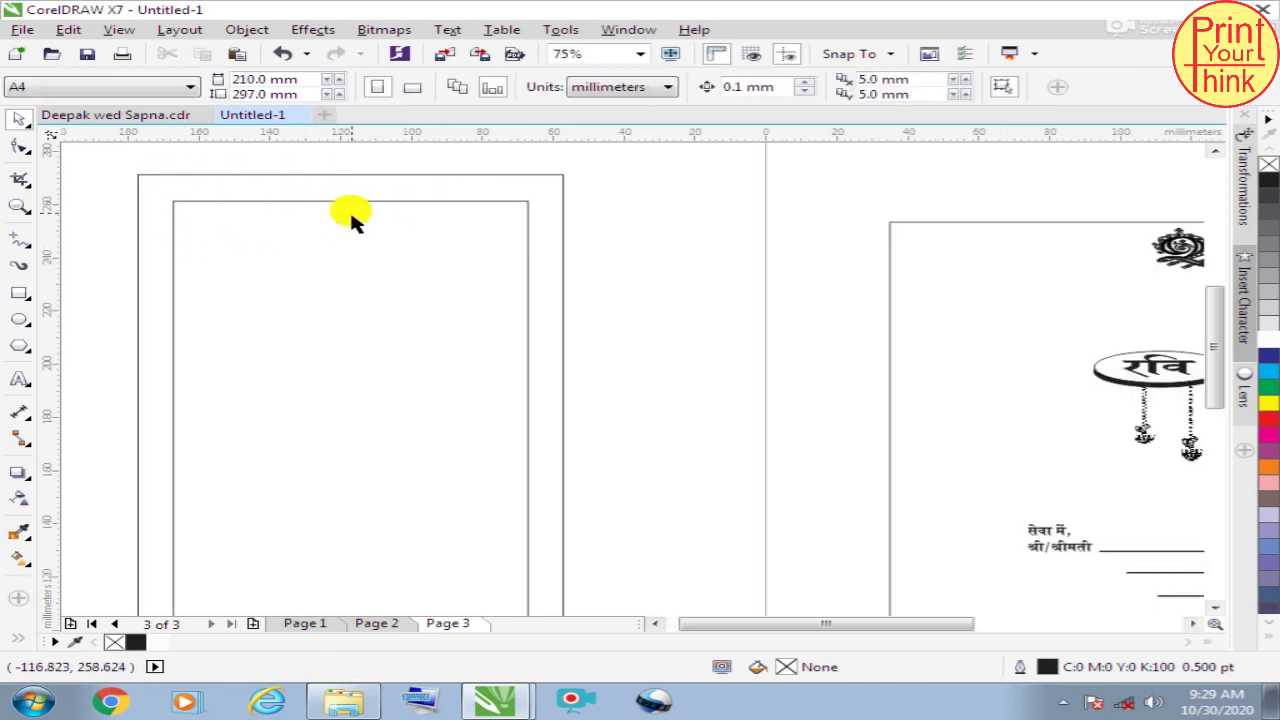
{"action": "scroll", "coordinate": [450, 280], "scroll_direction": "down", "scroll_amount": 2}
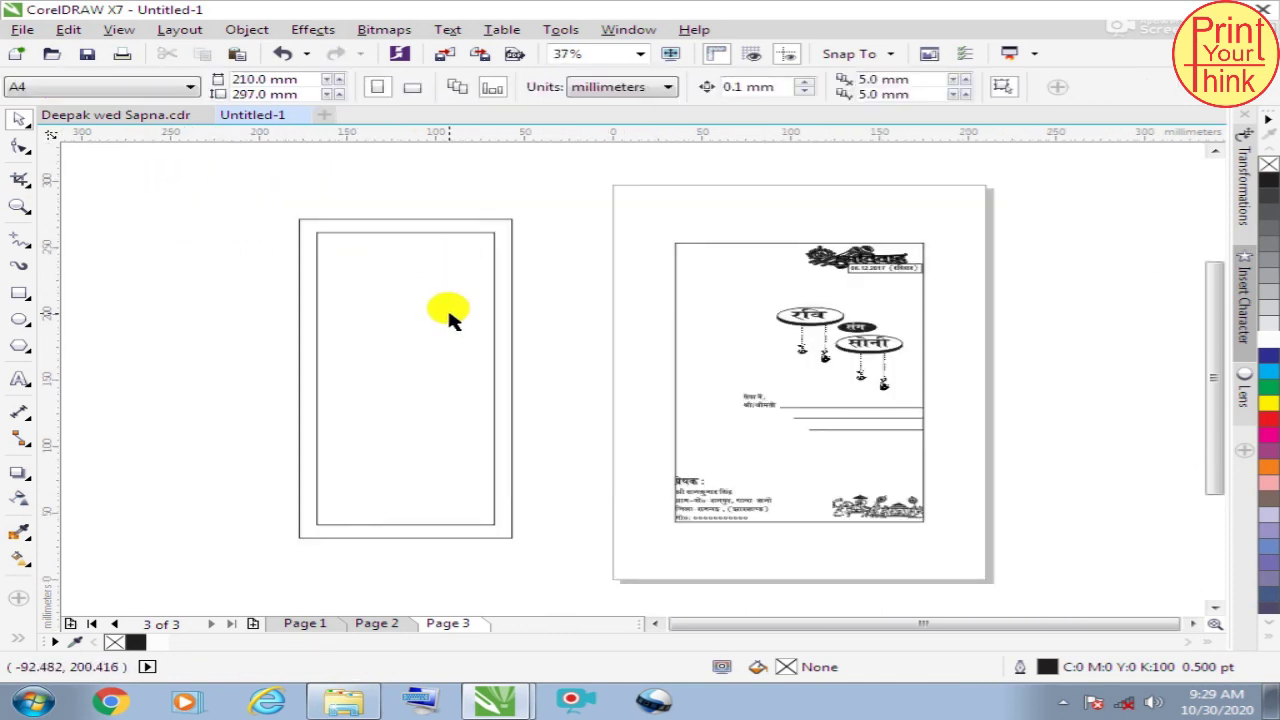
Step: Fill the inner rectangle red and the outer yellow, then select both
{"action": "left_click", "coordinate": [414, 234]}
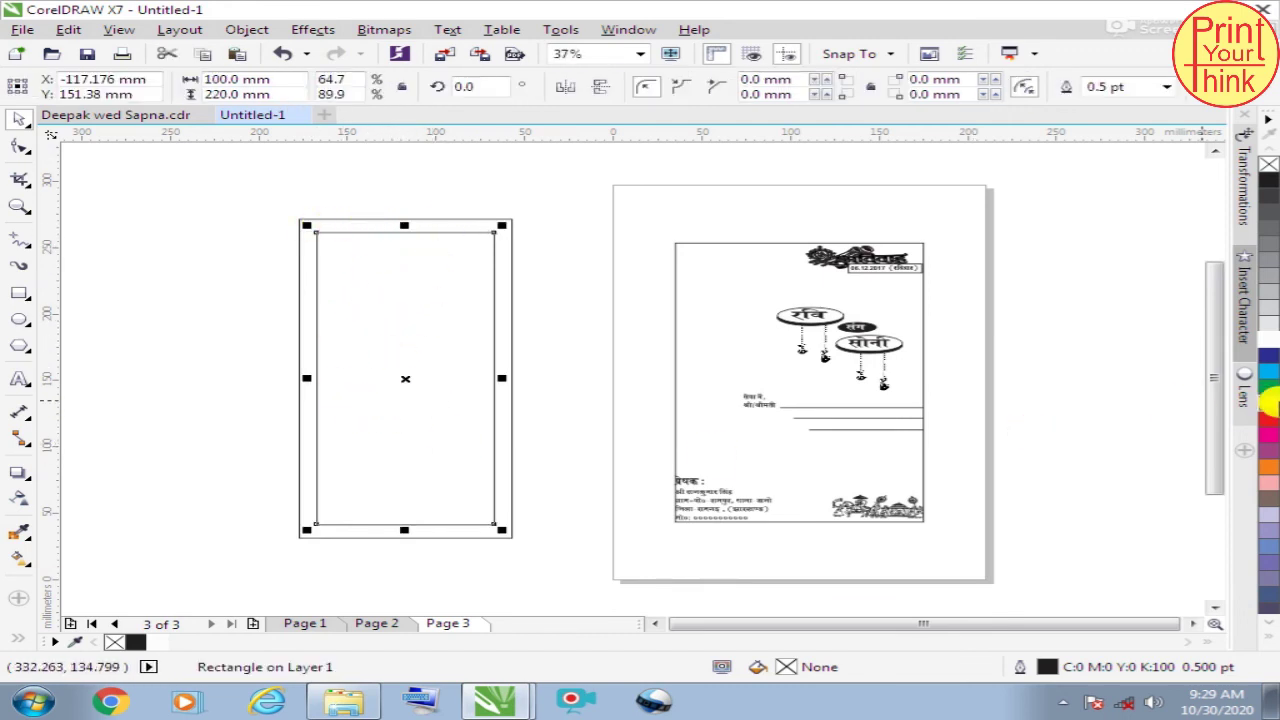
{"action": "left_click", "coordinate": [1268, 420]}
{"action": "left_click", "coordinate": [376, 199]}
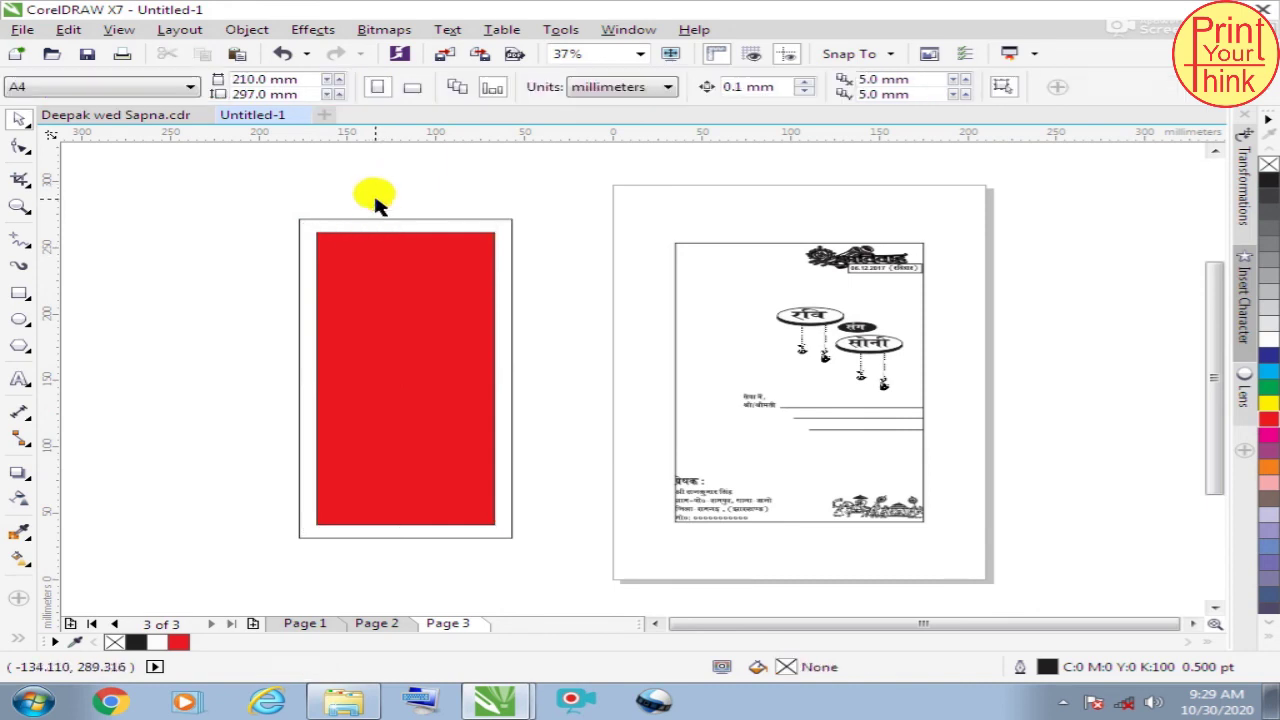
{"action": "left_click", "coordinate": [368, 220]}
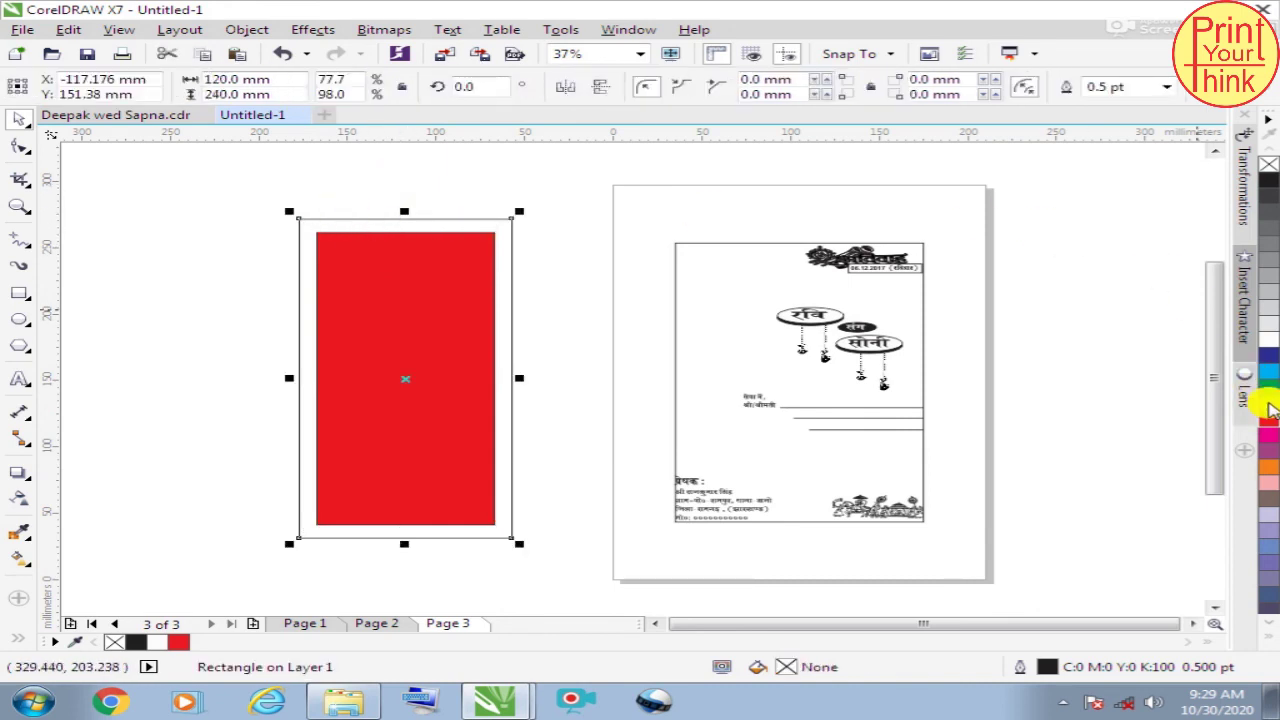
{"action": "left_click", "coordinate": [1268, 405]}
{"action": "left_click", "coordinate": [421, 265]}
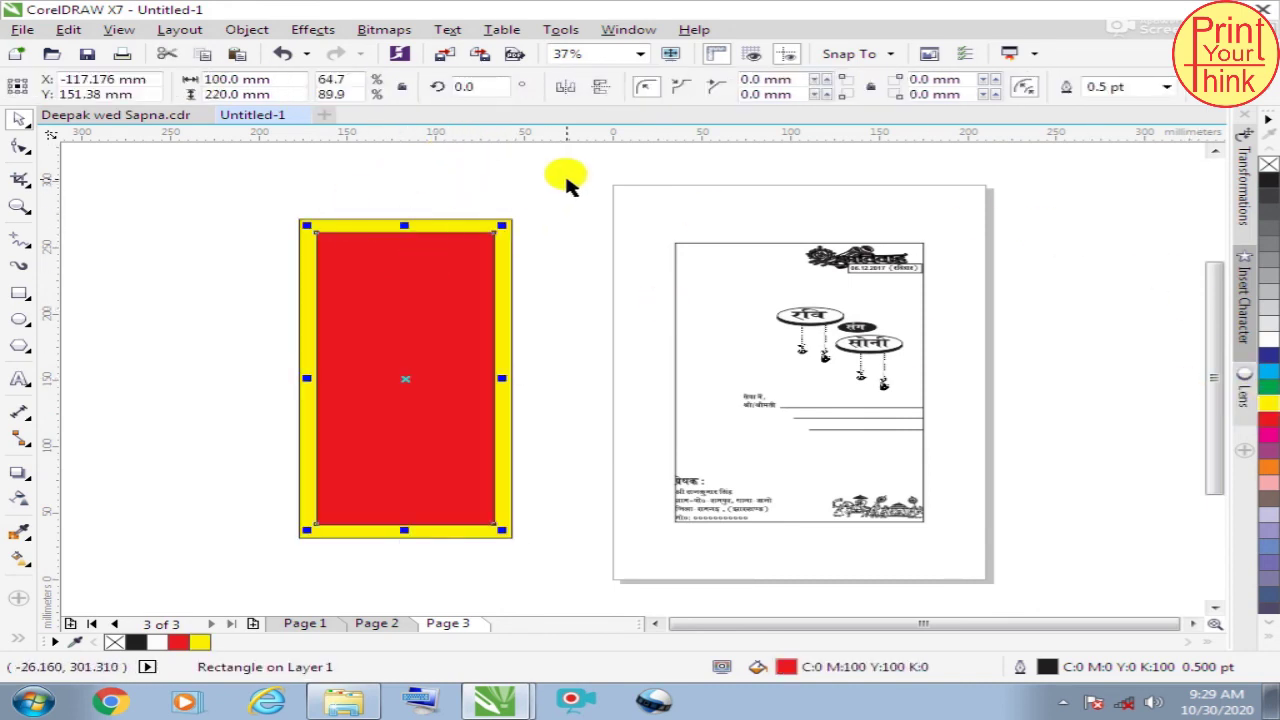
{"action": "left_click", "coordinate": [566, 185]}
{"action": "left_click", "coordinate": [380, 243]}
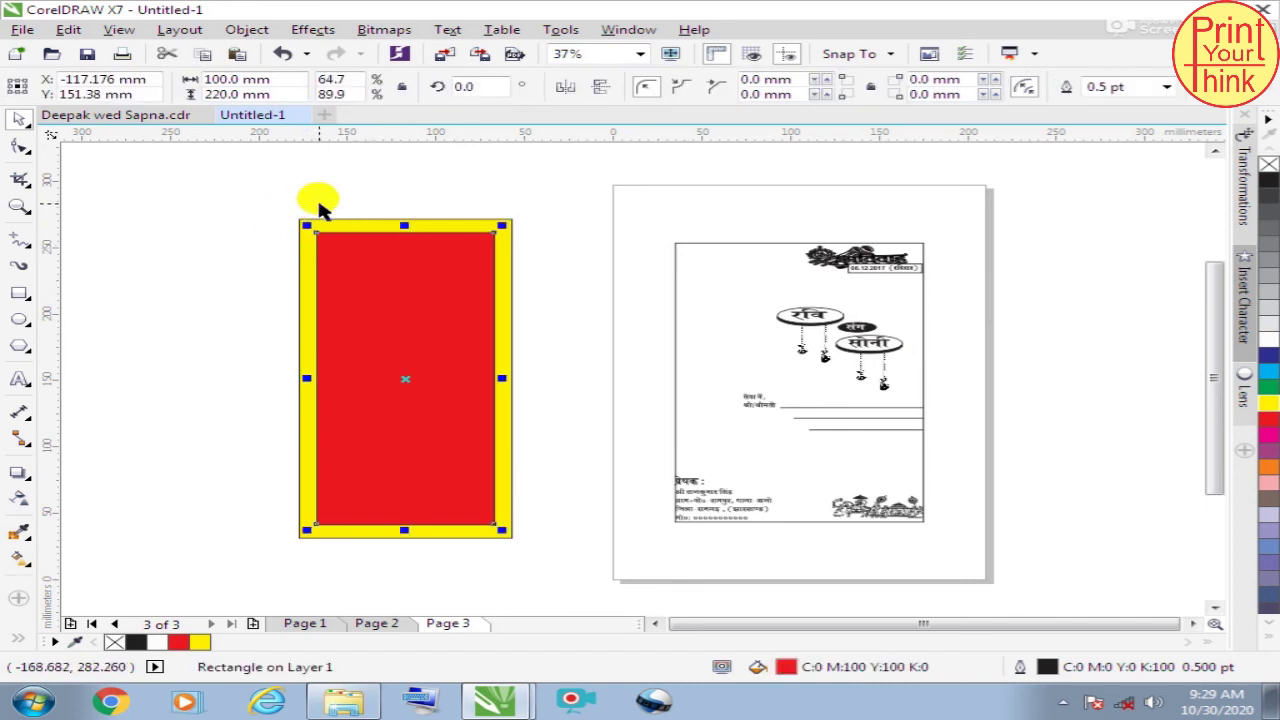
{"action": "left_click", "coordinate": [588, 246]}
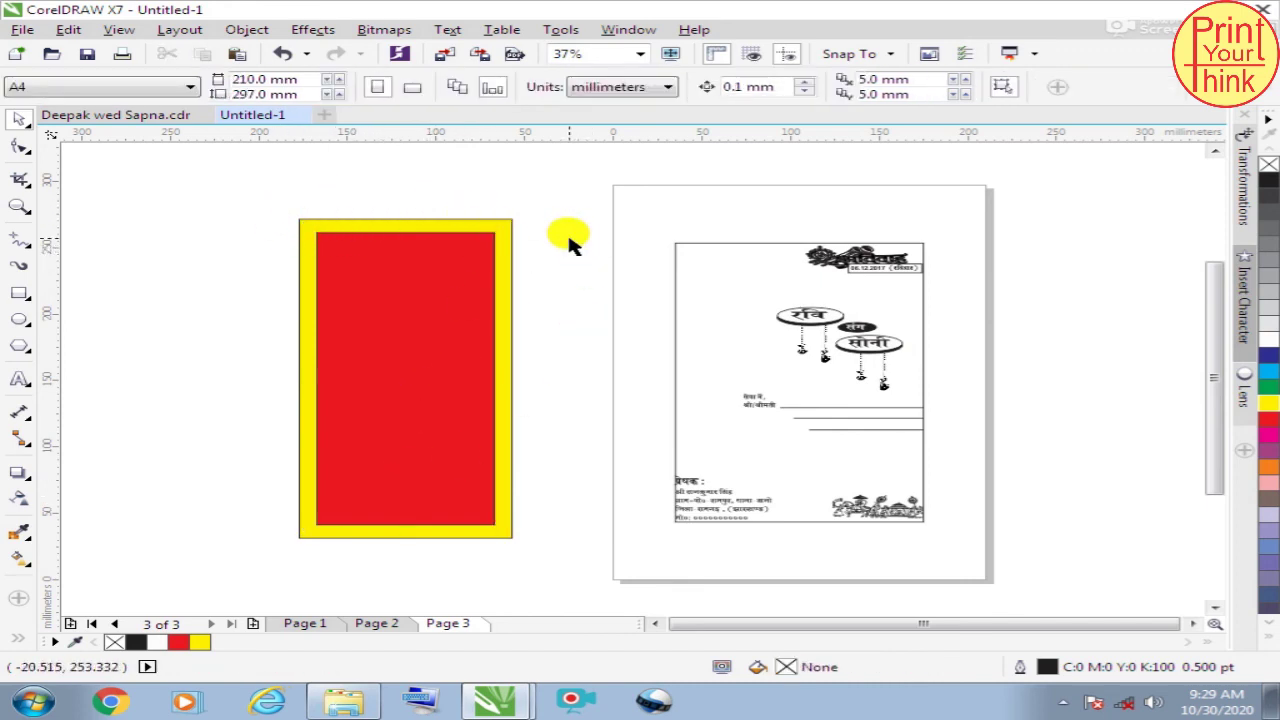
{"action": "left_click_drag", "start_coordinate": [551, 184], "coordinate": [215, 600]}
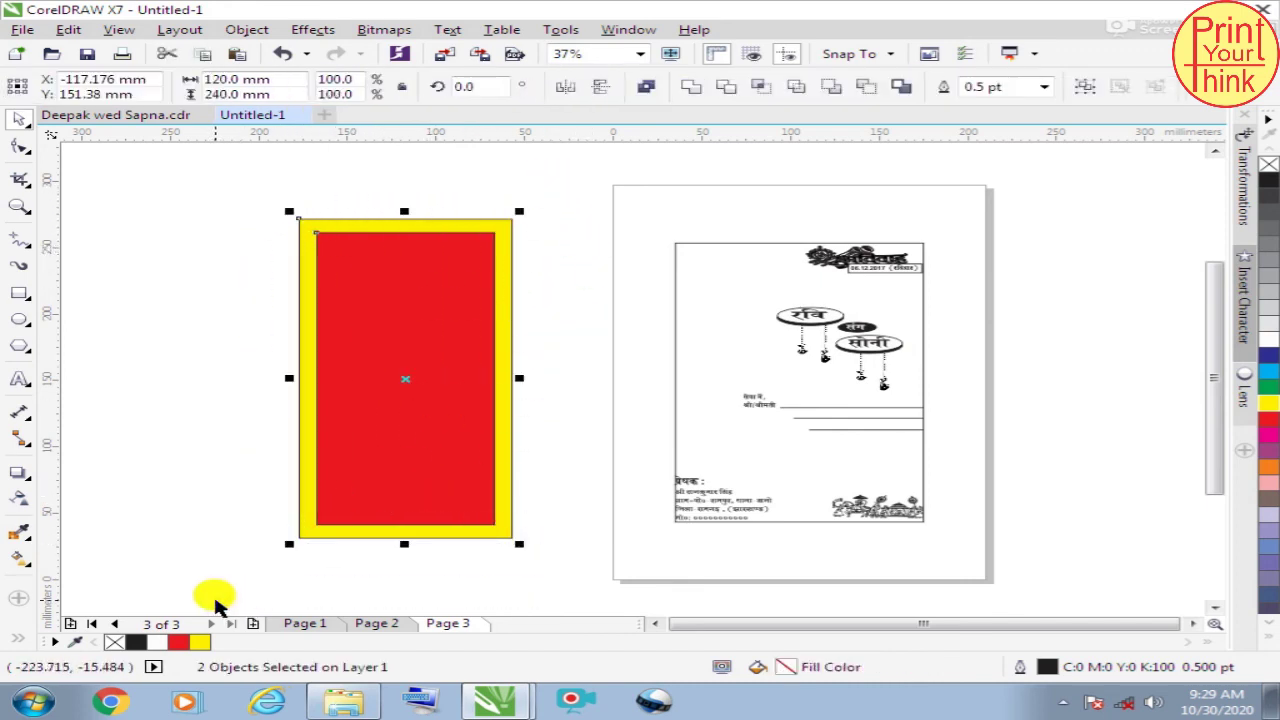
Step: Delete the red-and-yellow panel and zoom in on the page-3 card
{"action": "key", "text": "Delete"}
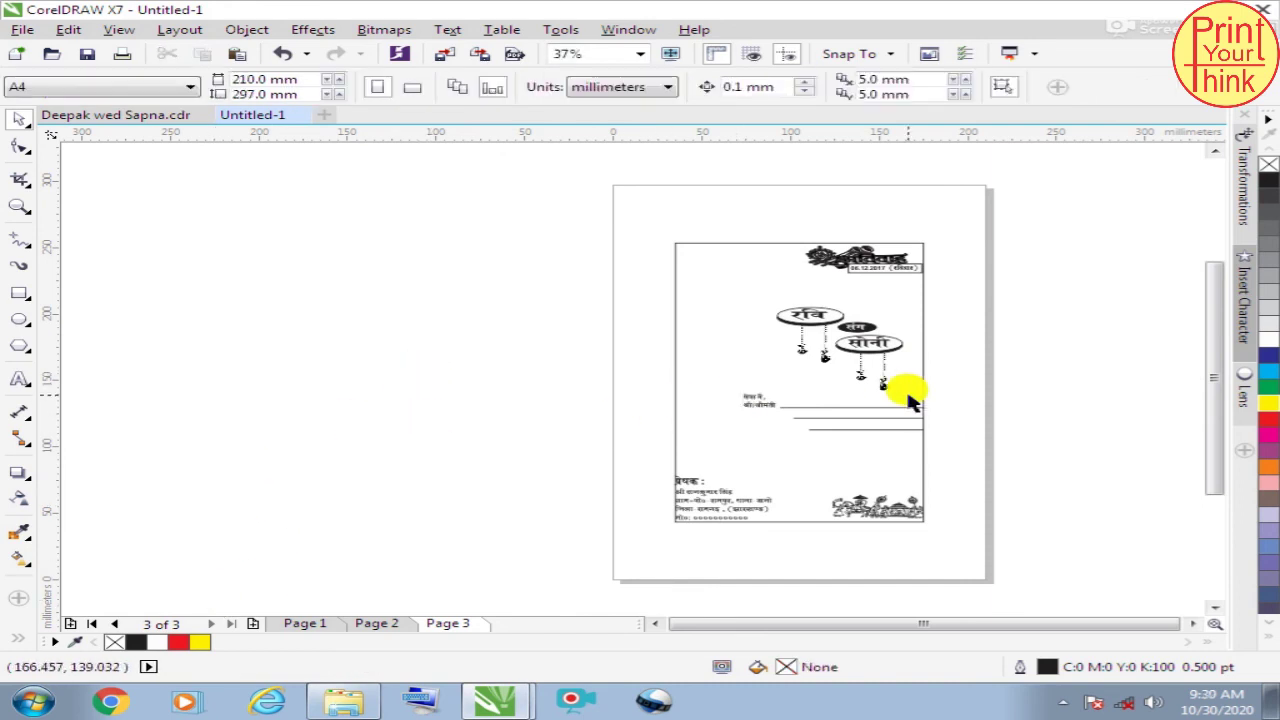
{"action": "scroll", "coordinate": [908, 400], "scroll_direction": "up", "scroll_amount": 1}
{"action": "scroll", "coordinate": [651, 348], "scroll_direction": "down", "scroll_amount": 1}
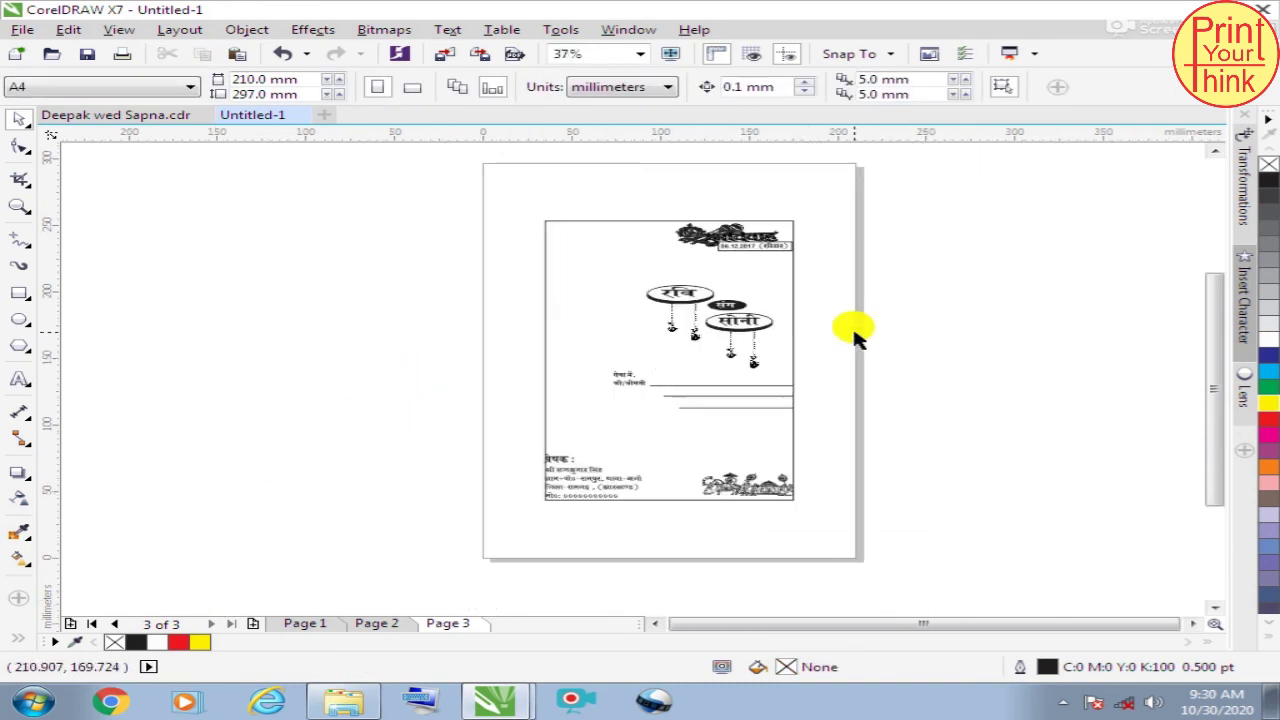
{"action": "left_click", "coordinate": [19, 206]}
{"action": "left_click_drag", "start_coordinate": [510, 212], "coordinate": [778, 507]}
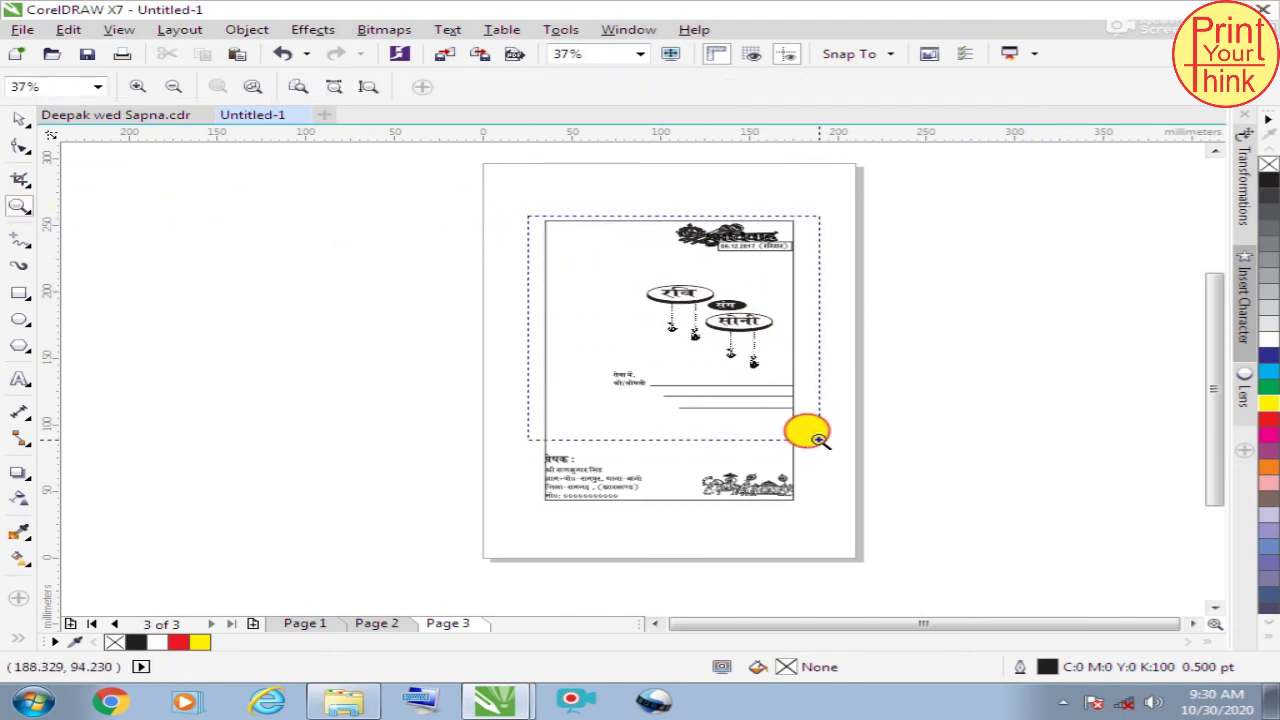